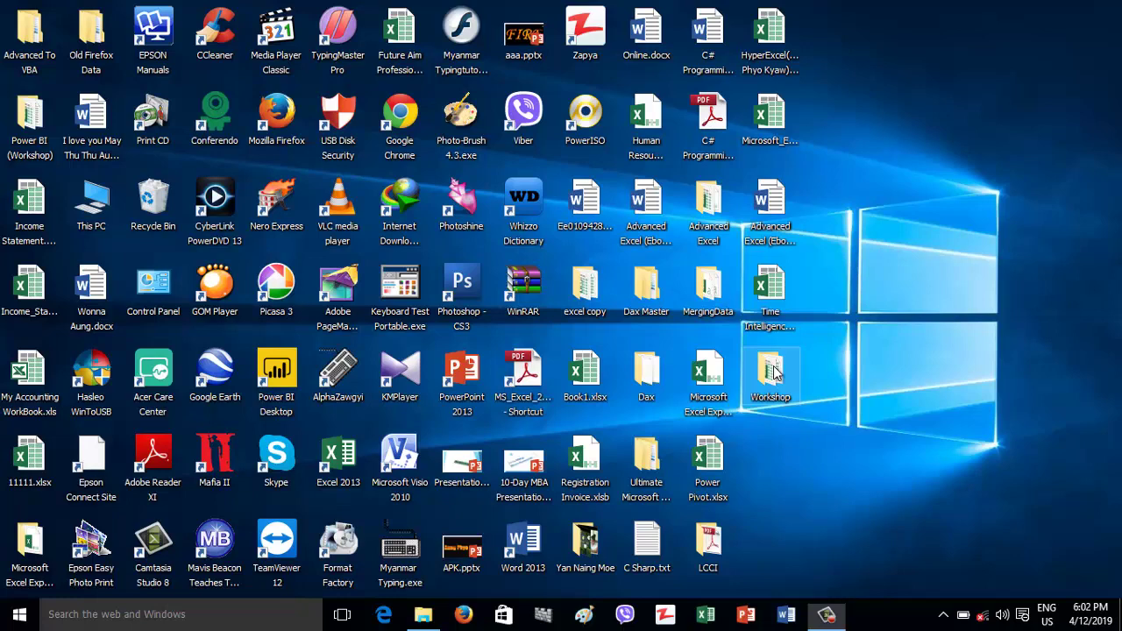
Step: Open the Workshop folder from the desktop and maximize its window
mouse_move(774, 374)
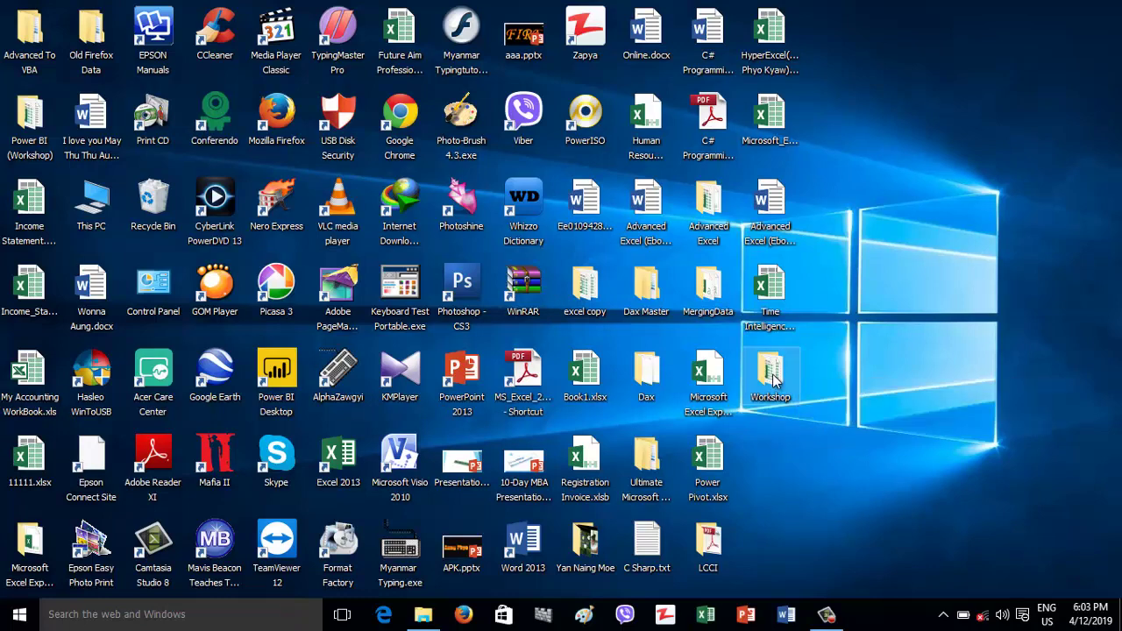
double_click(771, 375)
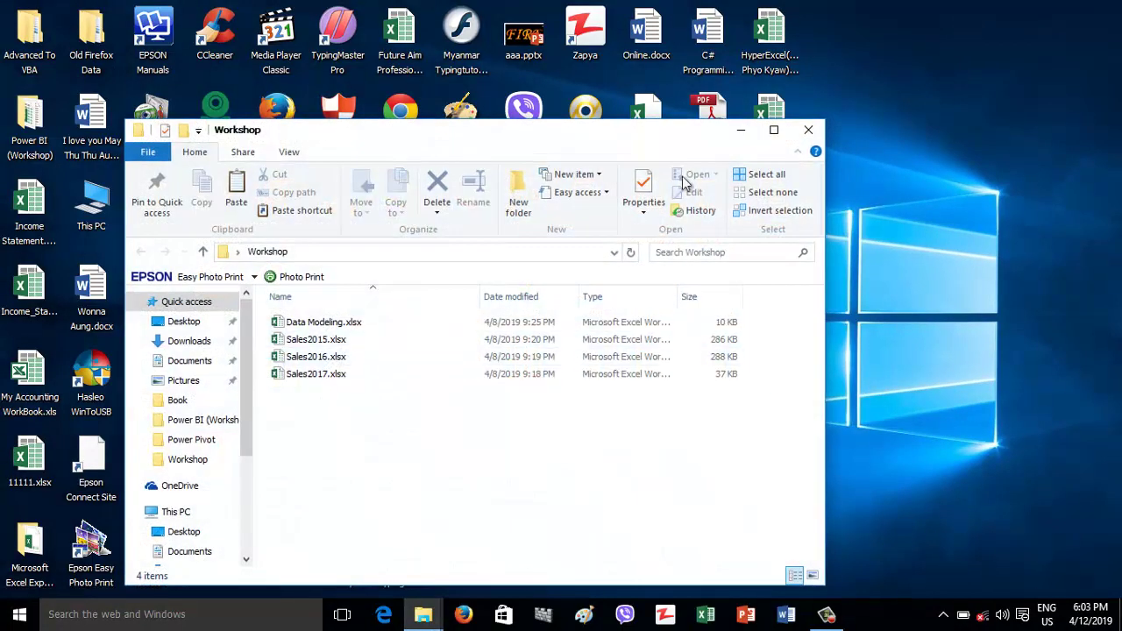
left_click(774, 131)
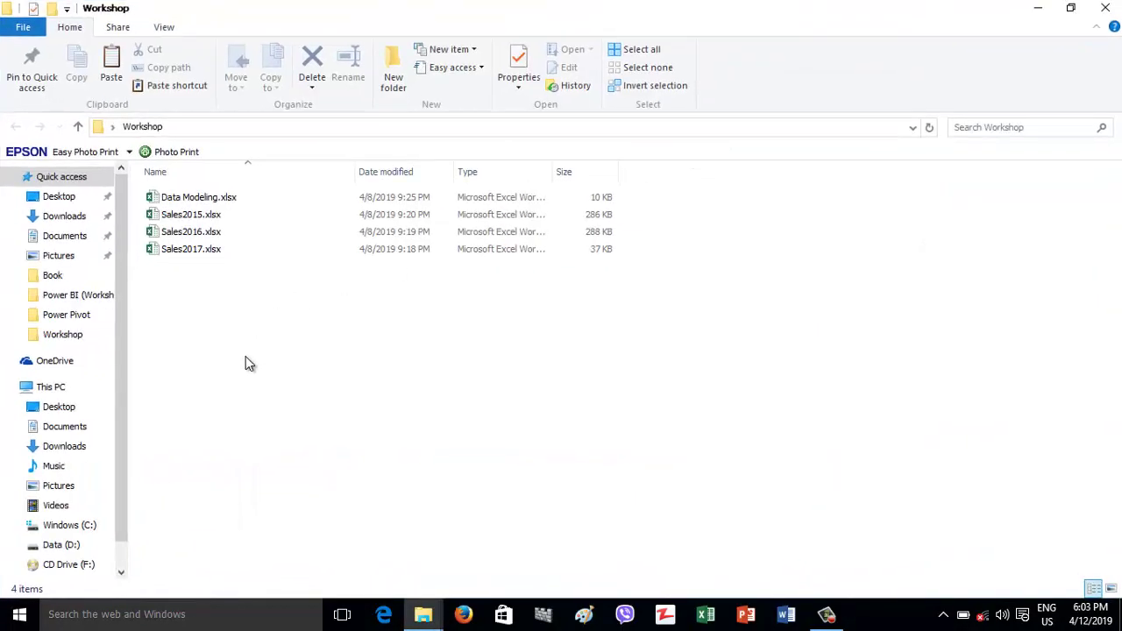
Step: Review the Sales2015, Sales2016 and Sales2017 files in the folder, and open the Data Modeling.xlsx workbook
left_click(174, 217)
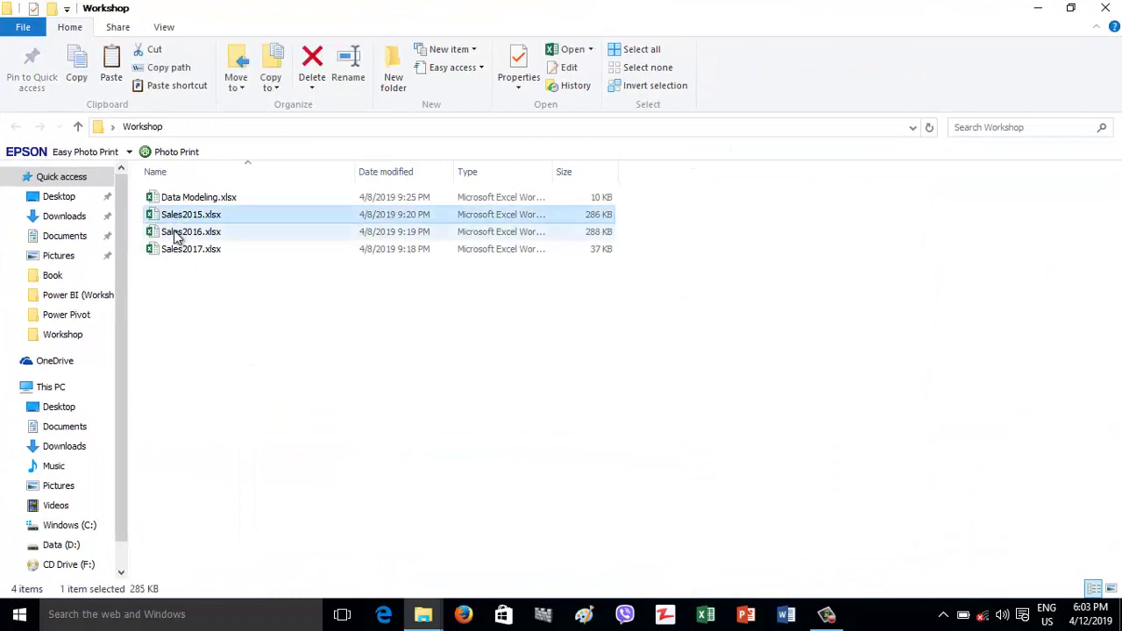
left_click(175, 232)
left_click(184, 250)
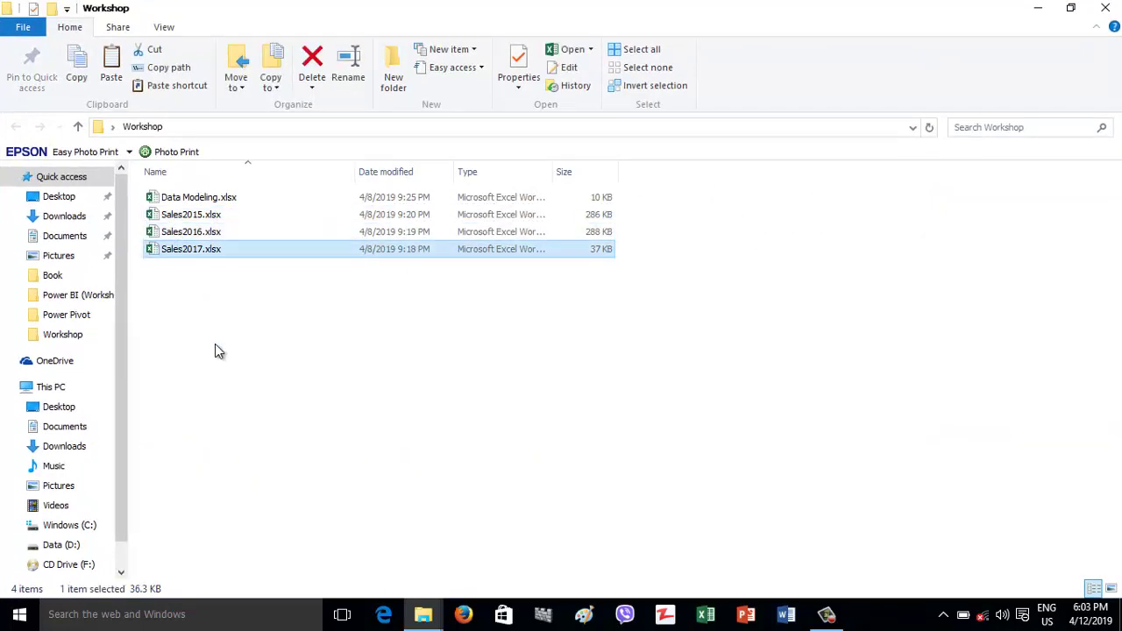
left_click_drag(234, 308, 198, 219)
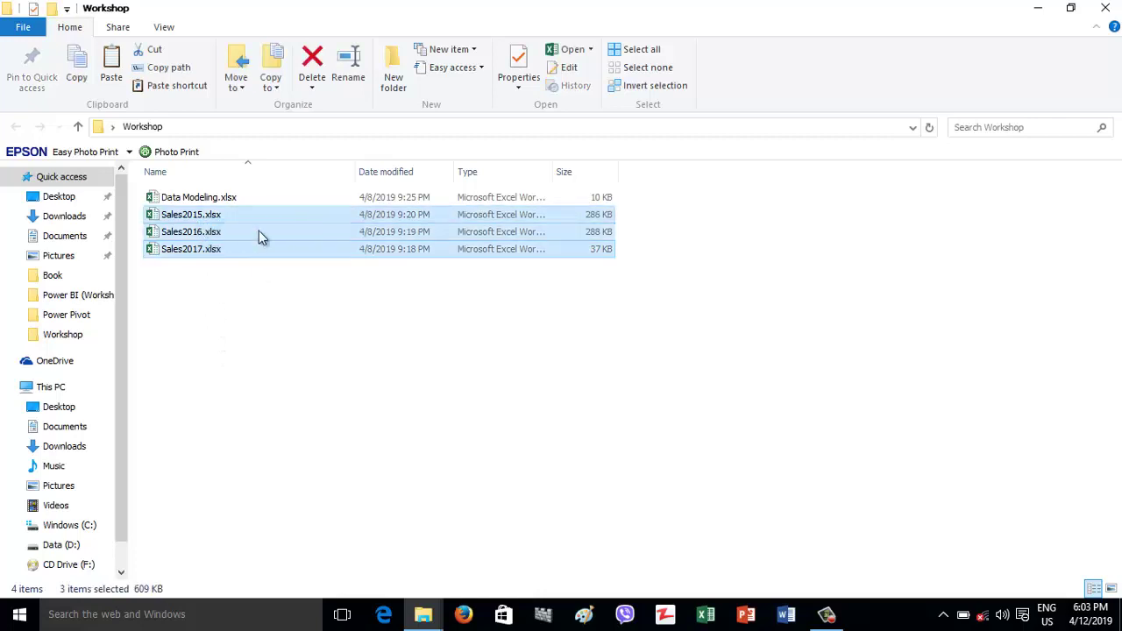
left_click(188, 200)
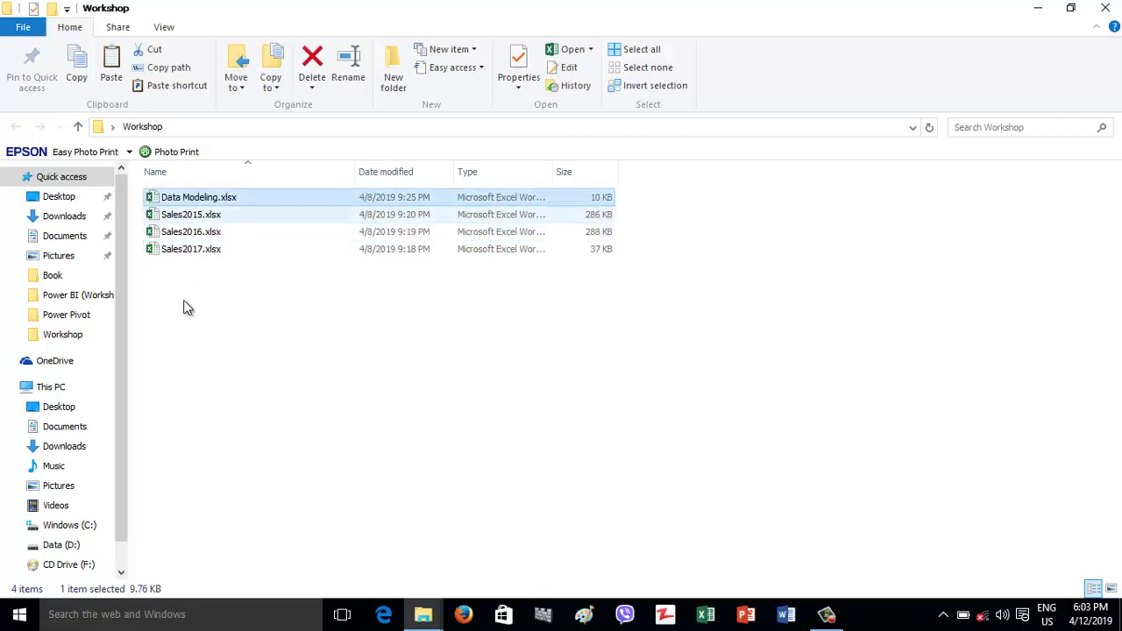
double_click(208, 198)
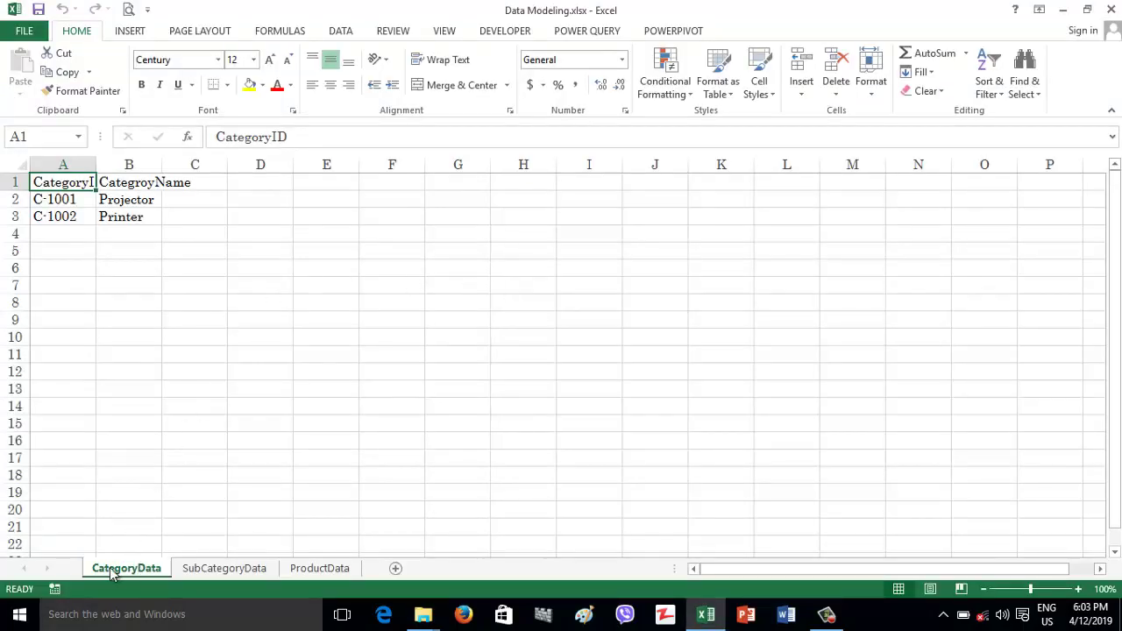
Step: Examine the category ID and category name columns and their entries on the CategoryData sheet
left_click(102, 189)
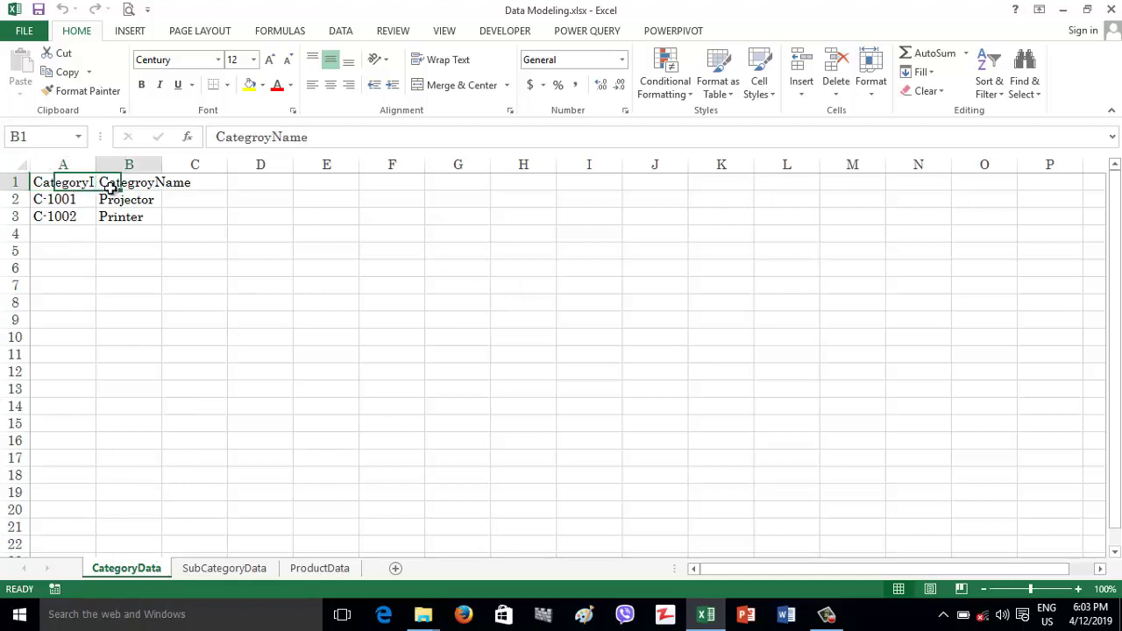
left_click(90, 185)
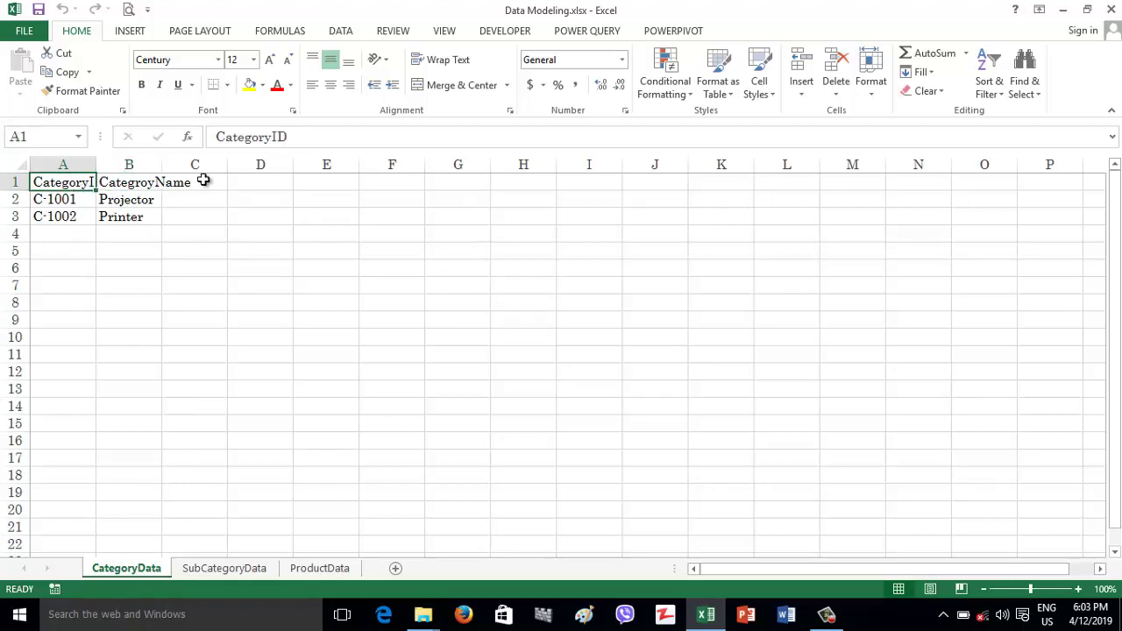
left_click(136, 185)
left_click(57, 202)
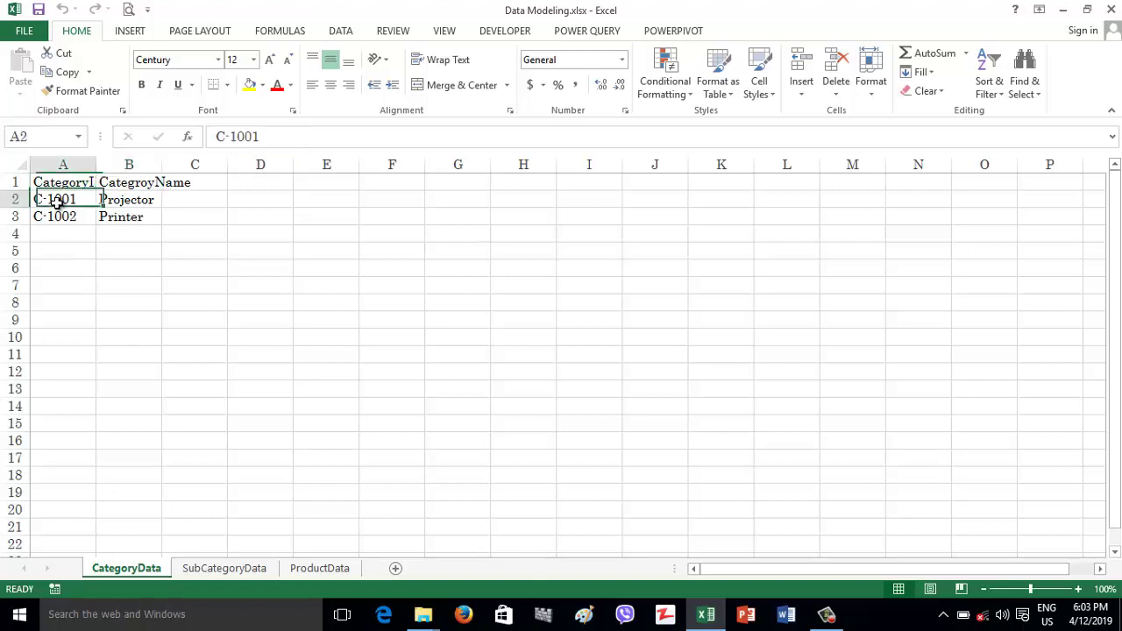
left_click(59, 219)
left_click(110, 201)
left_click(108, 216)
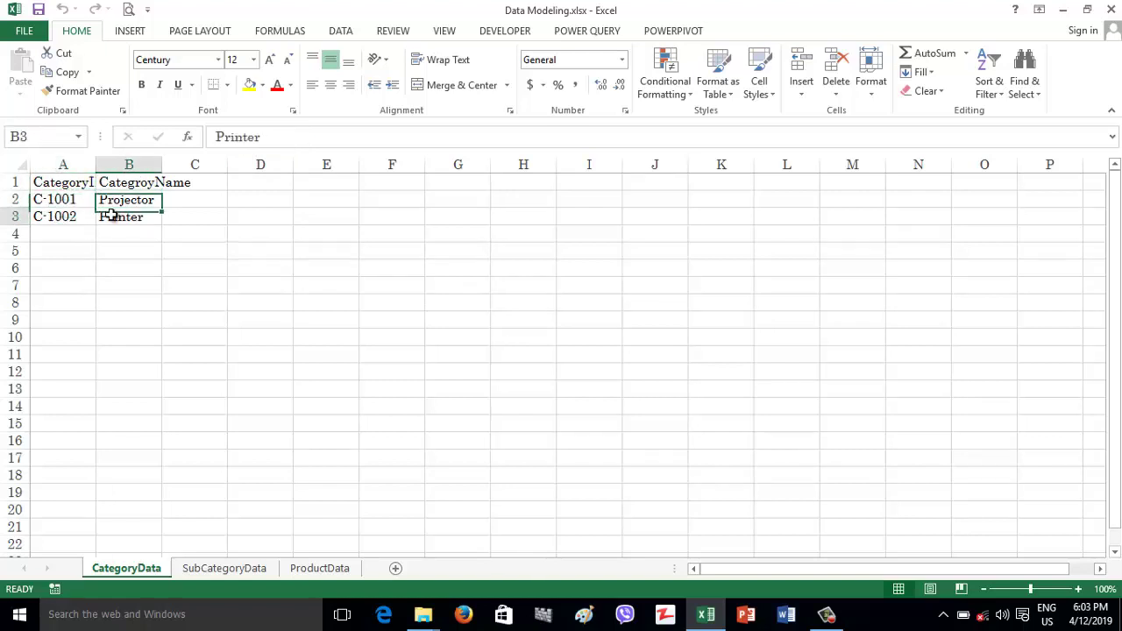
left_click(205, 572)
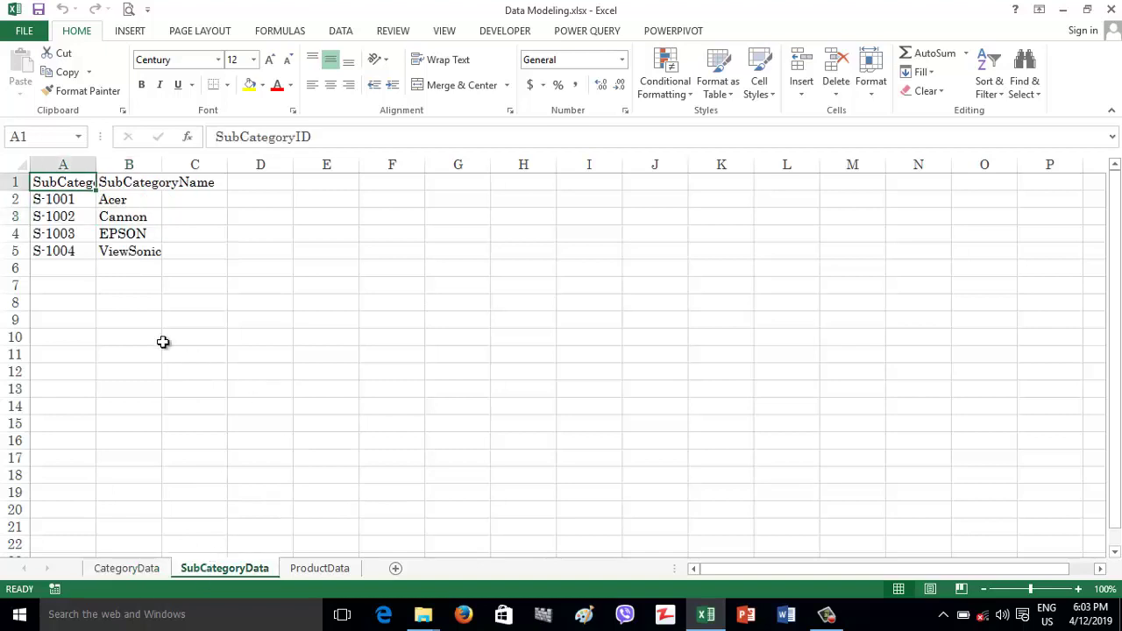
left_click(127, 570)
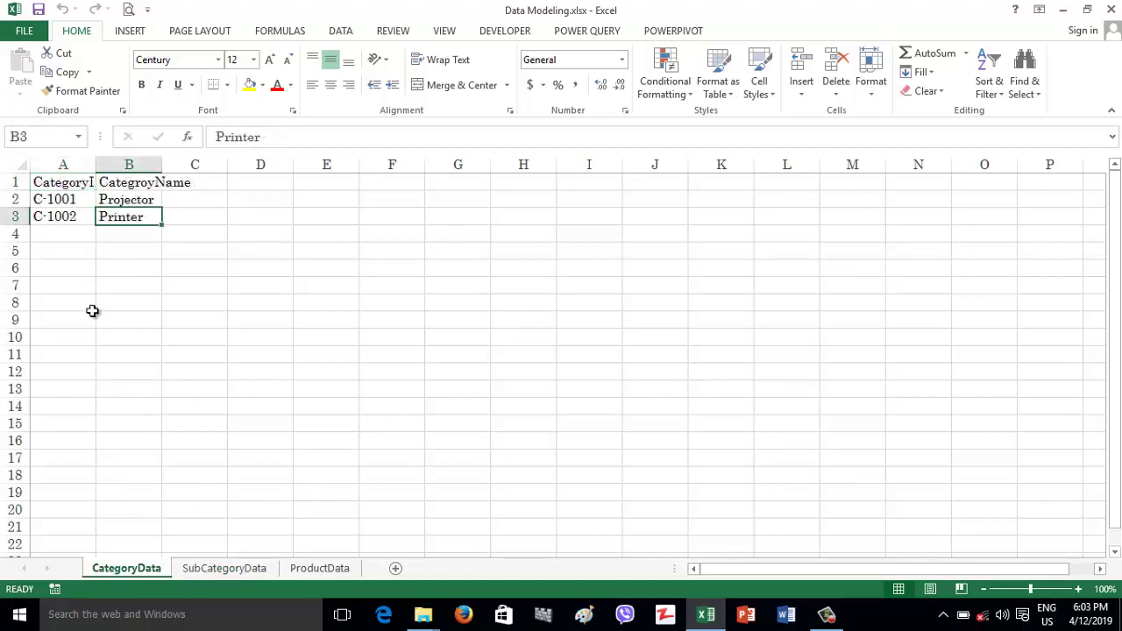
left_click(66, 202)
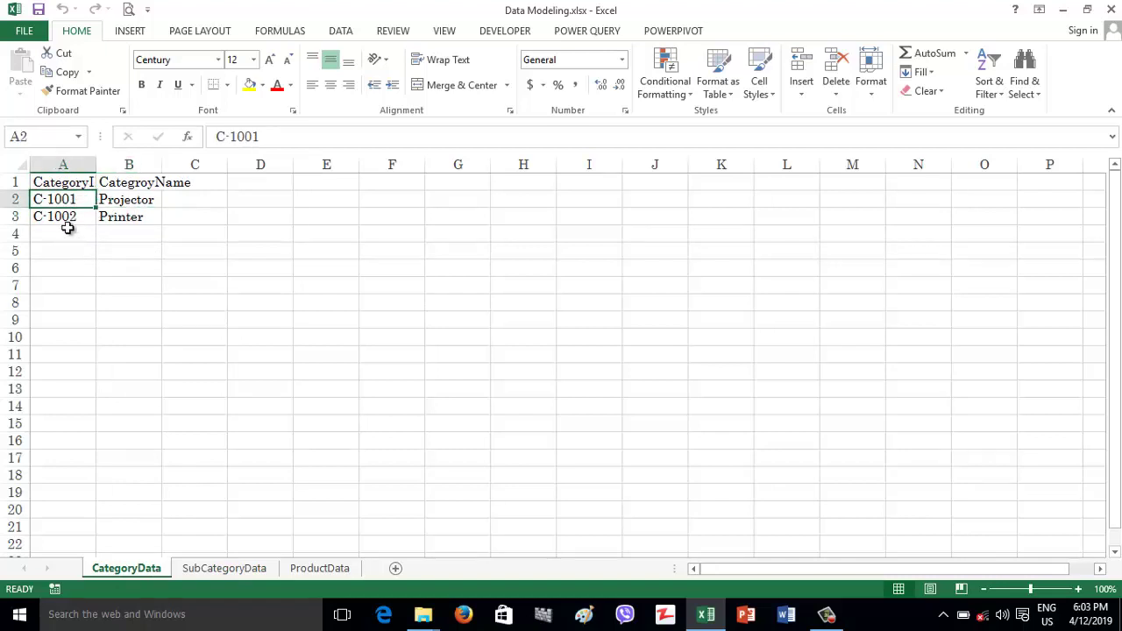
left_click(108, 200)
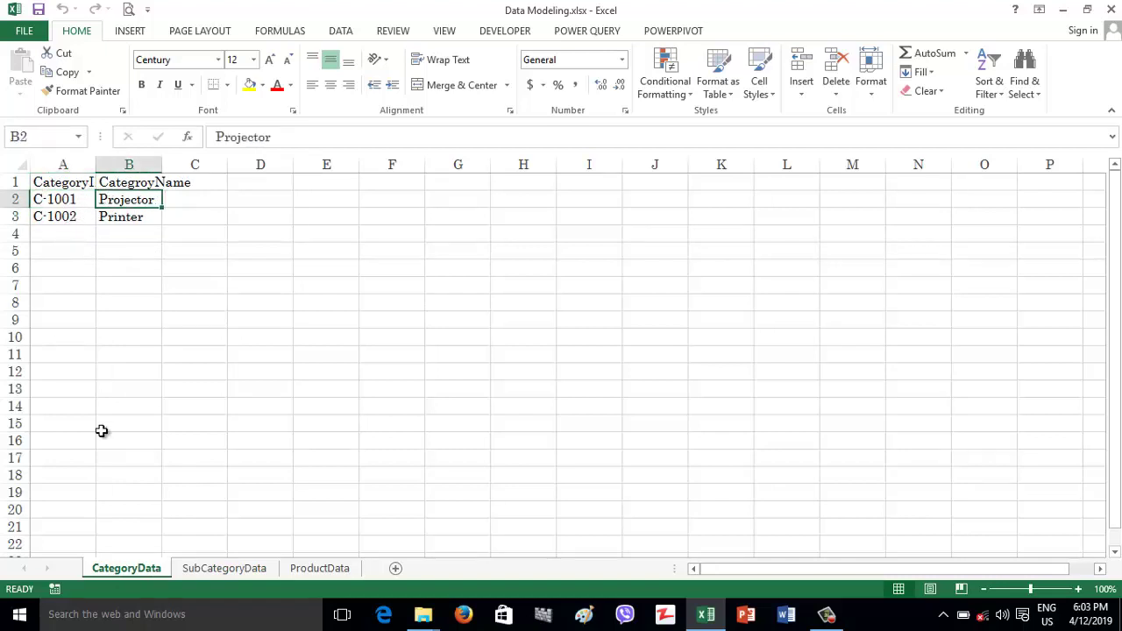
Step: Examine the SubCategoryID and SubCategoryName columns and their entries on the SubCategoryData sheet
left_click(193, 569)
left_click(58, 199)
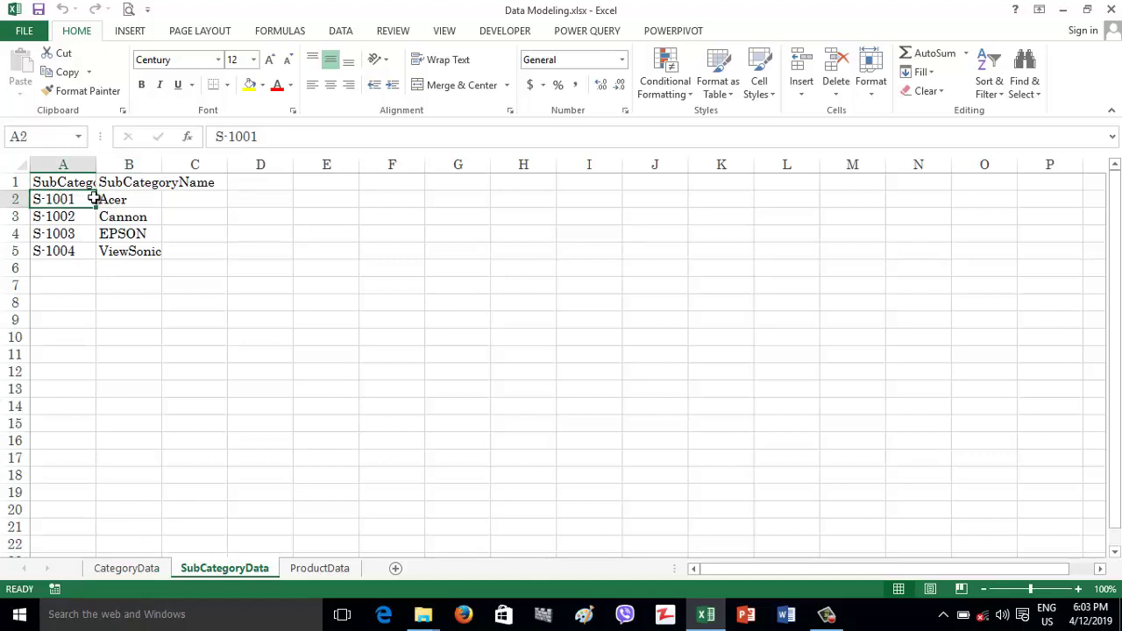
left_click(116, 199)
left_click(116, 217)
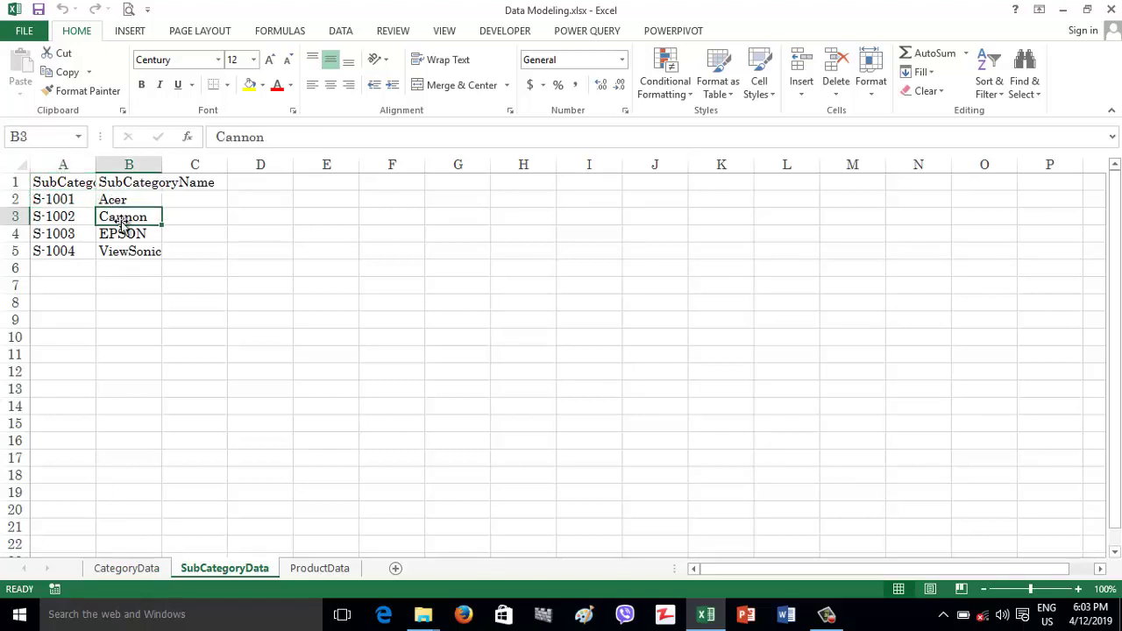
left_click(121, 233)
left_click(123, 254)
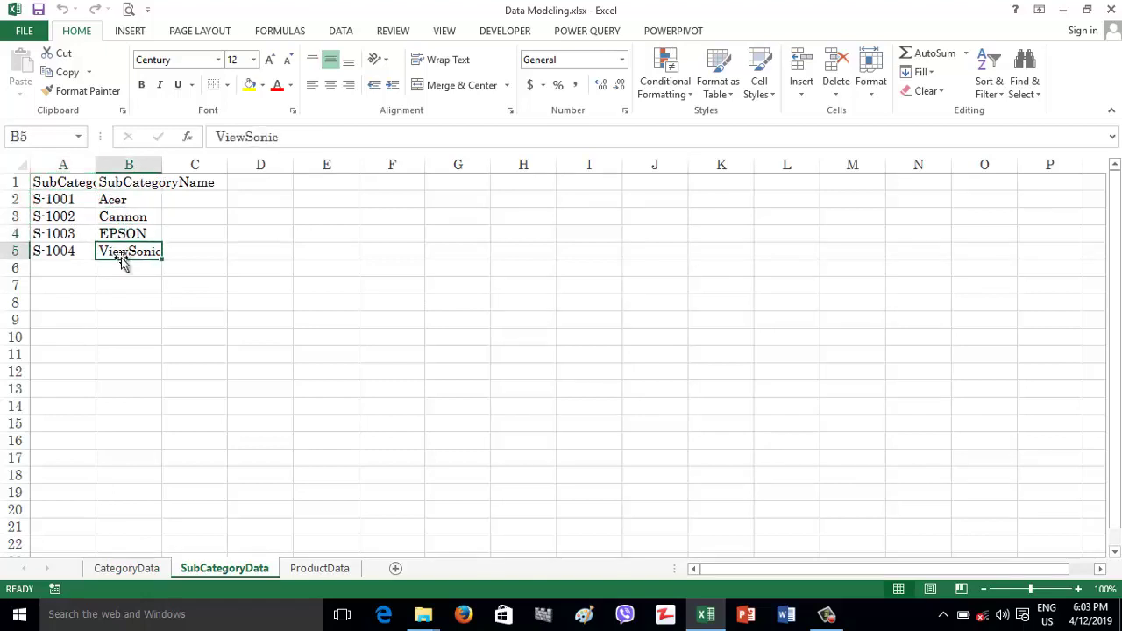
left_click(66, 185)
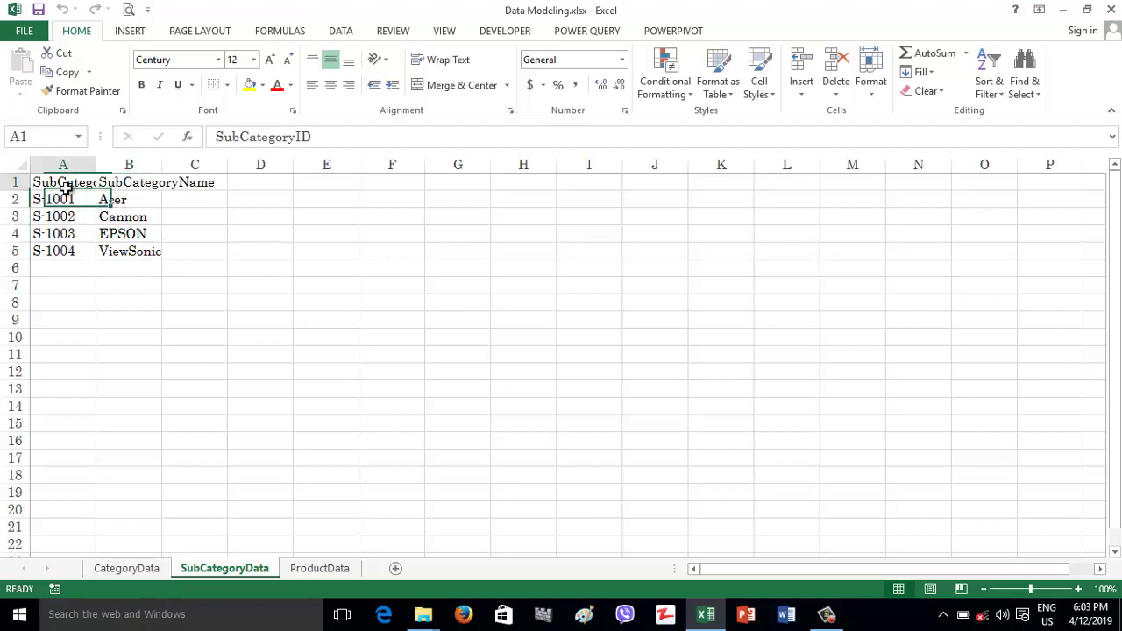
left_click(130, 185)
left_click(48, 182)
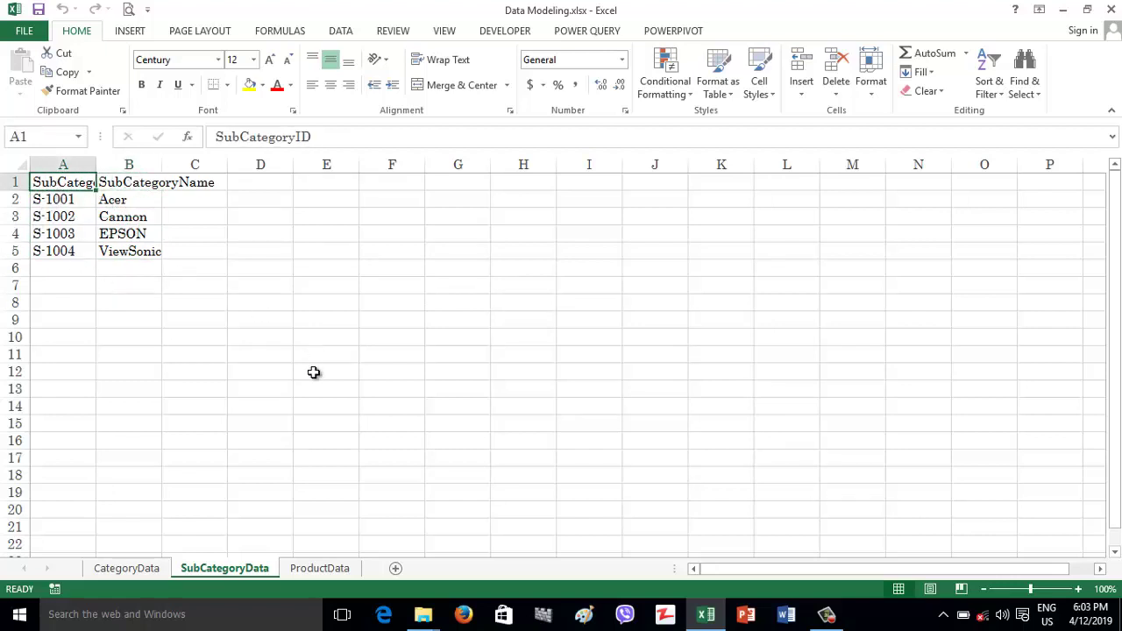
Step: Examine the ProductID, ProductName and Cost Price columns on the ProductData sheet
left_click(320, 568)
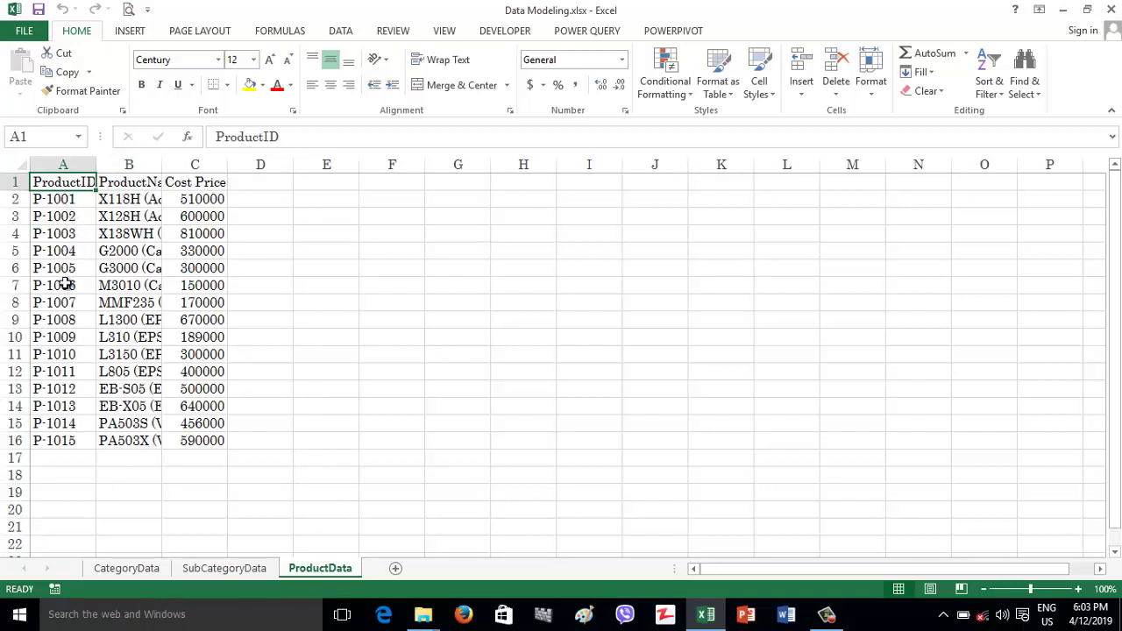
left_click(124, 184)
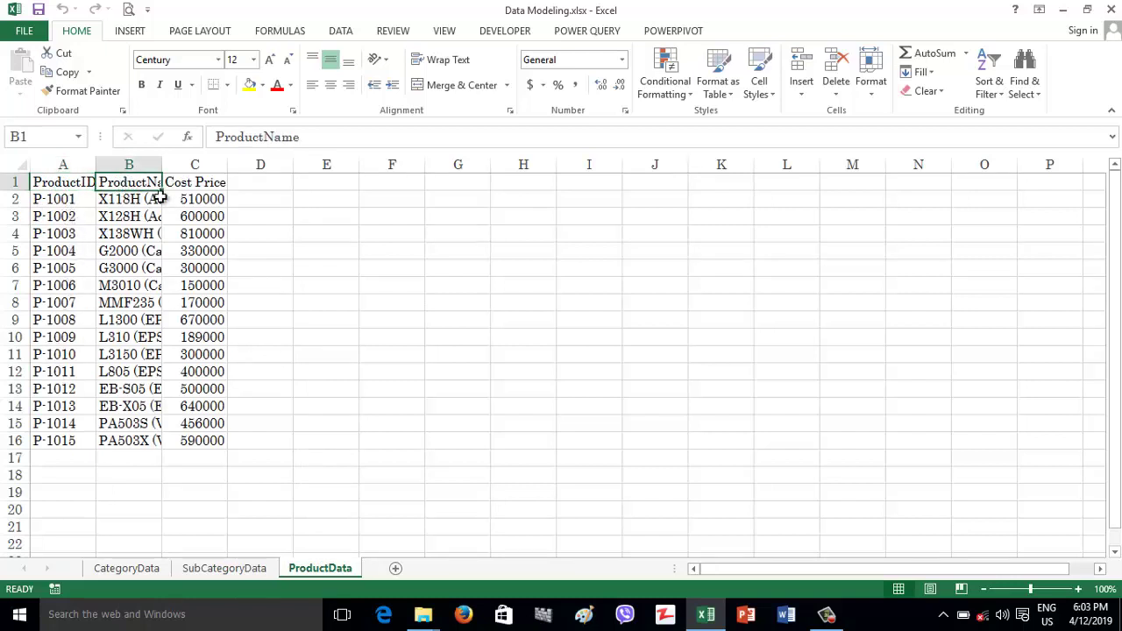
left_click_drag(140, 200, 142, 436)
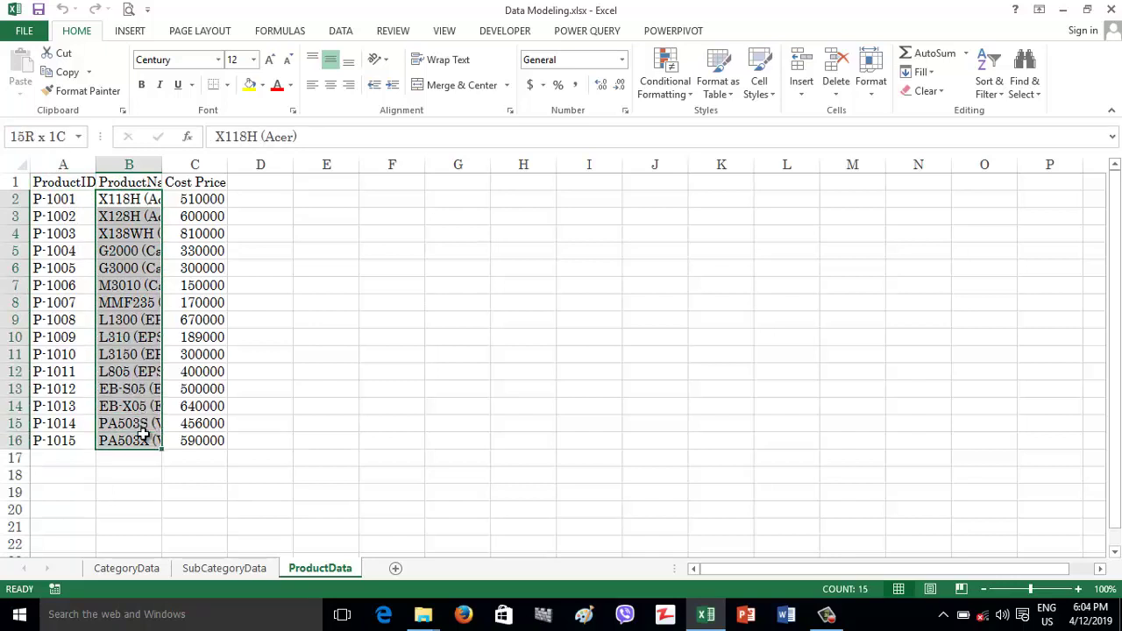
left_click(140, 202)
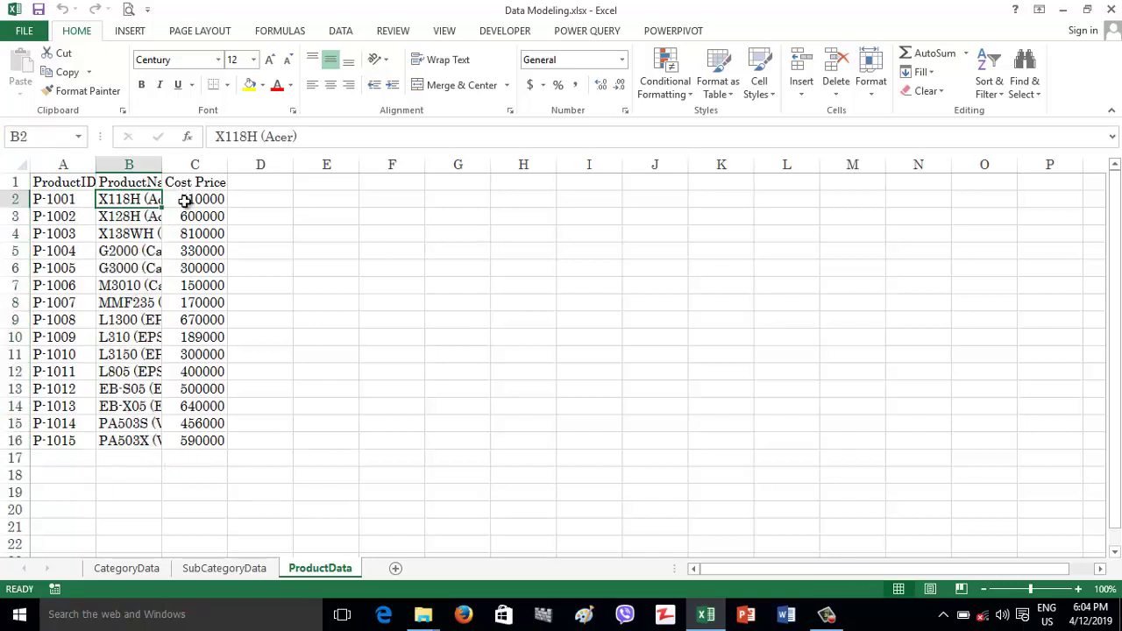
left_click(185, 201)
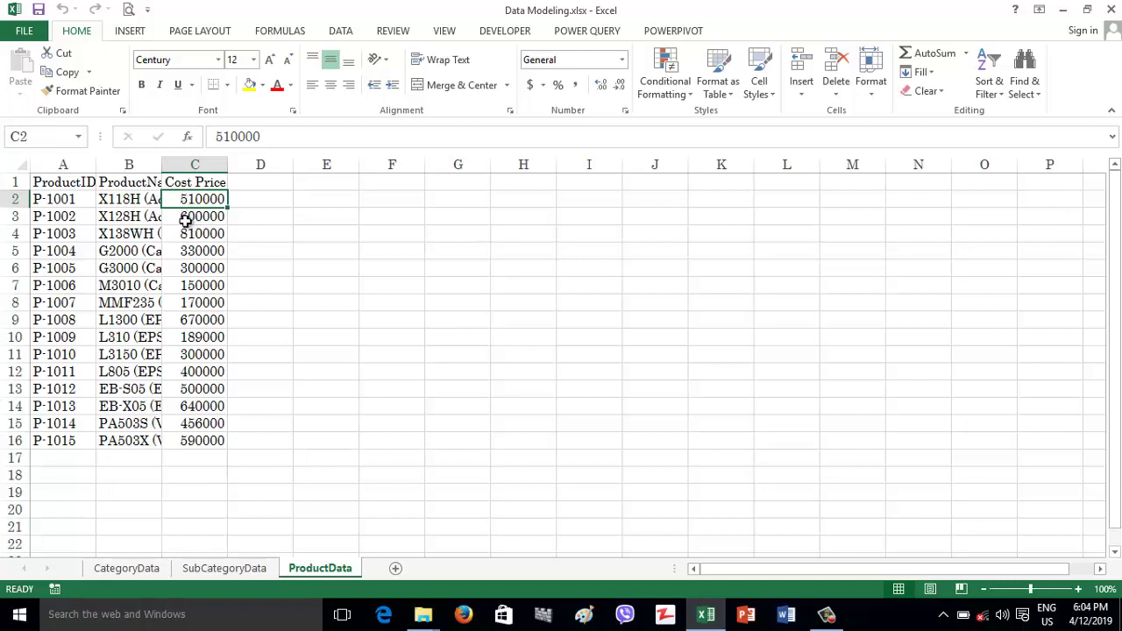
left_click_drag(186, 221, 181, 438)
left_click(177, 184)
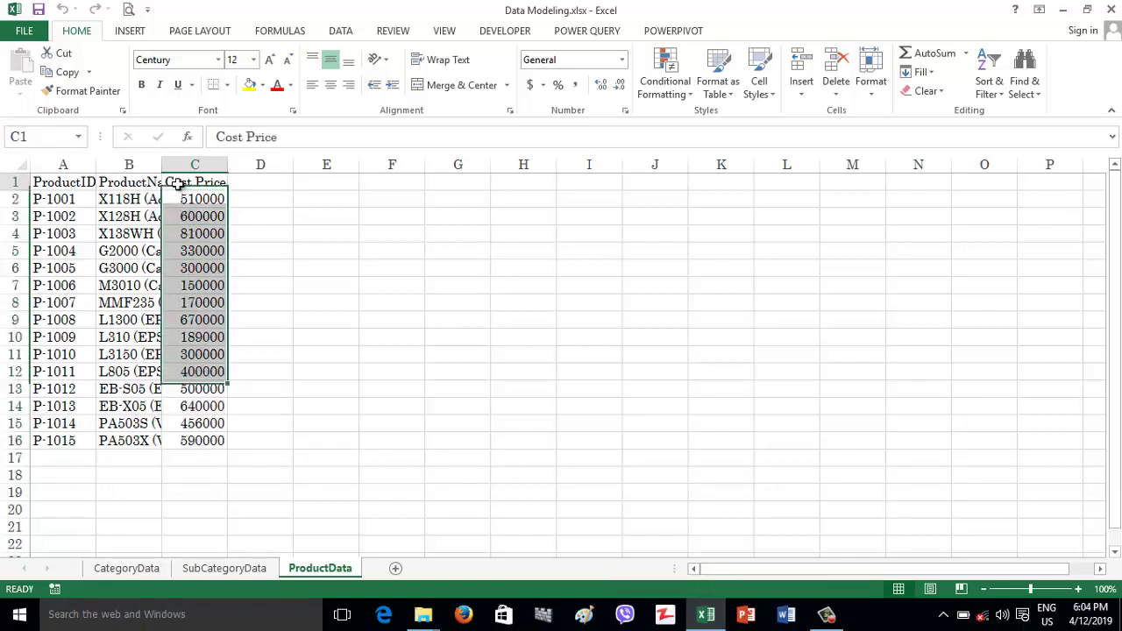
left_click(54, 182)
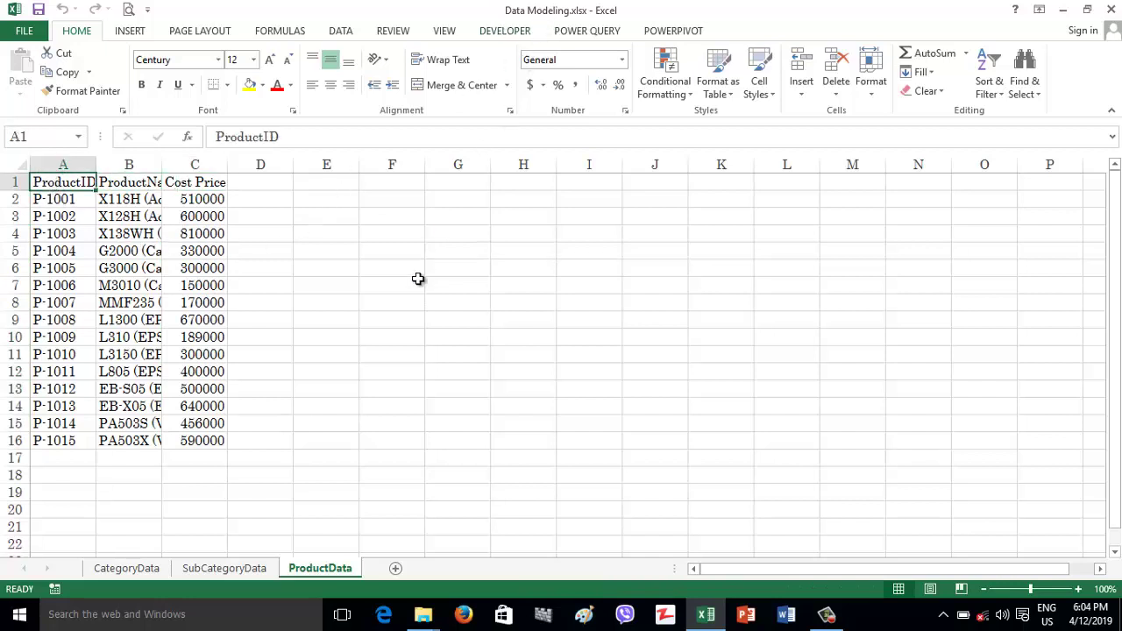
Step: Review the CategoryData, SubCategoryData and ProductData sheets once more, ending at the CategoryID header
left_click(132, 572)
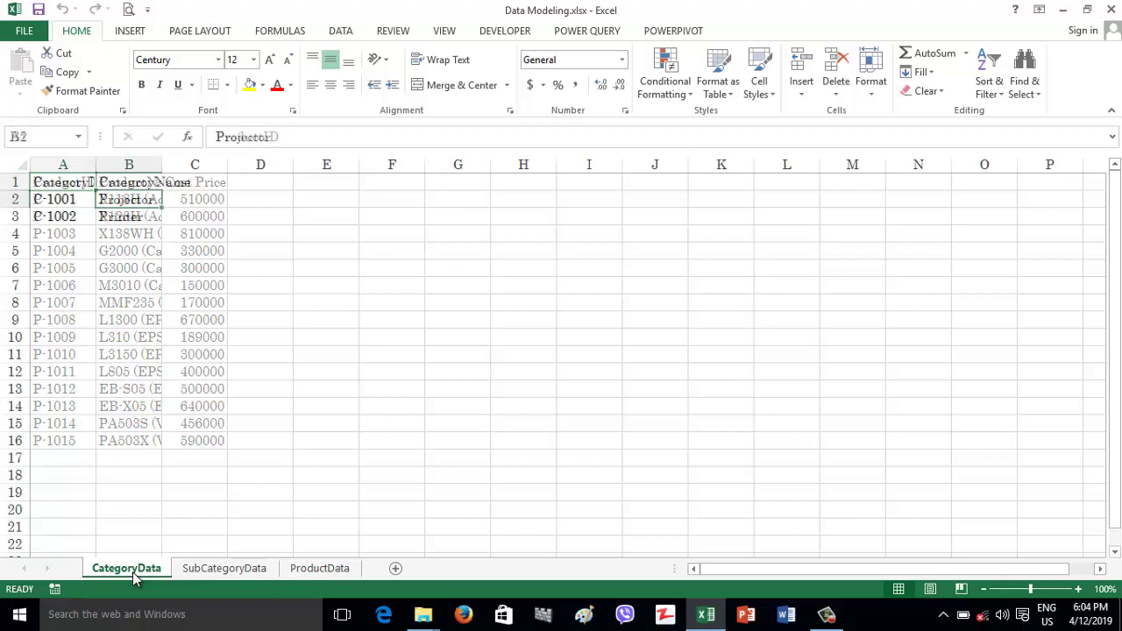
left_click(224, 572)
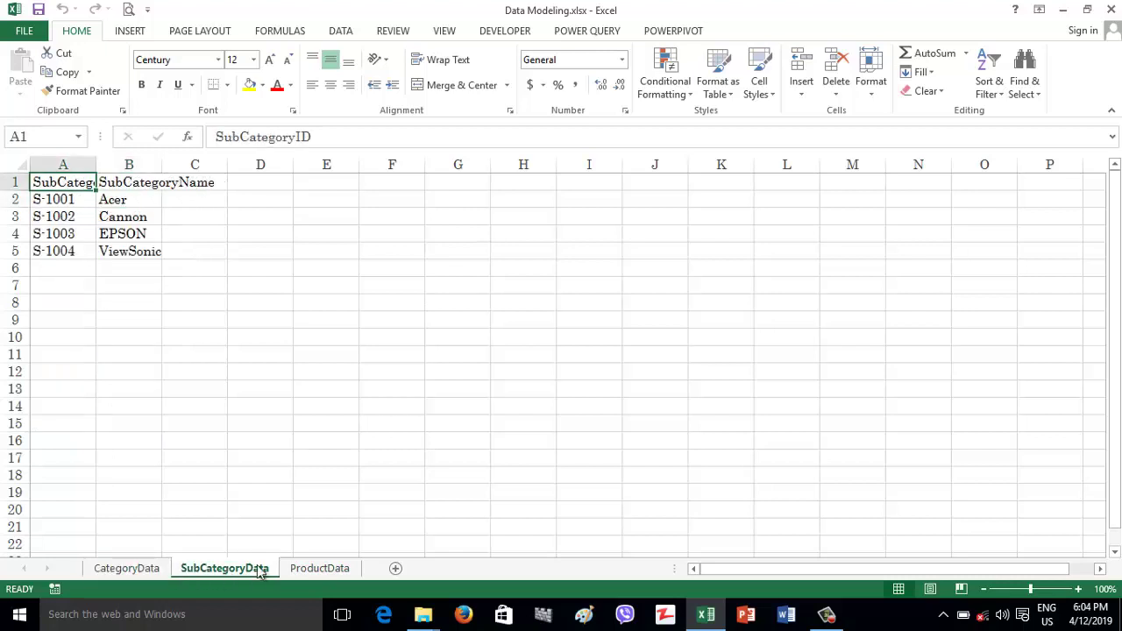
left_click(320, 570)
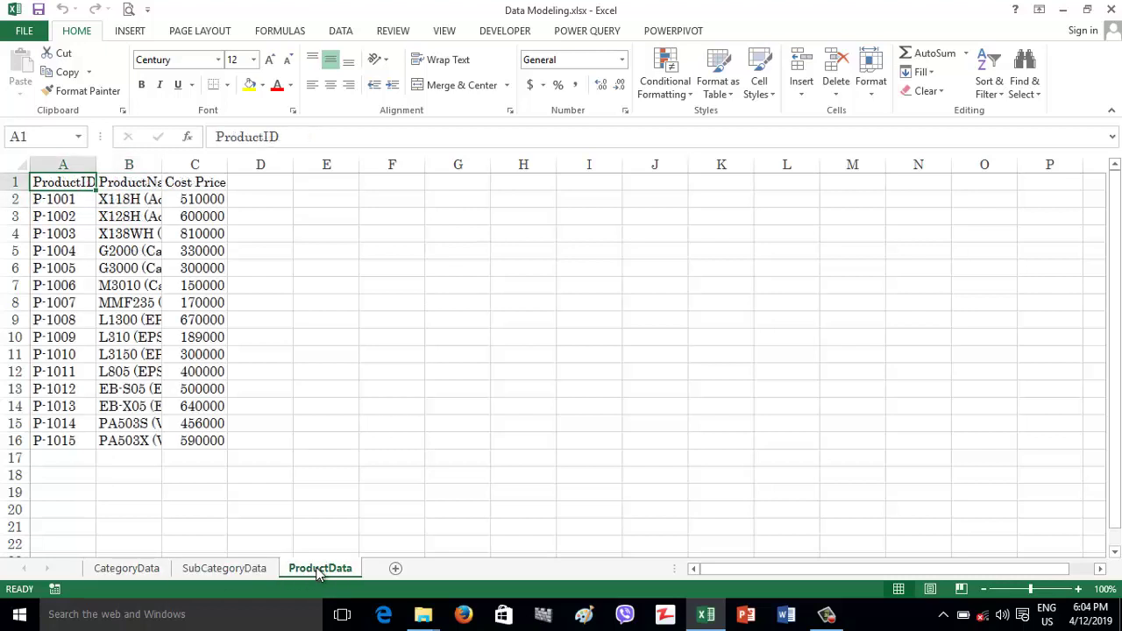
left_click(139, 572)
left_click(61, 184)
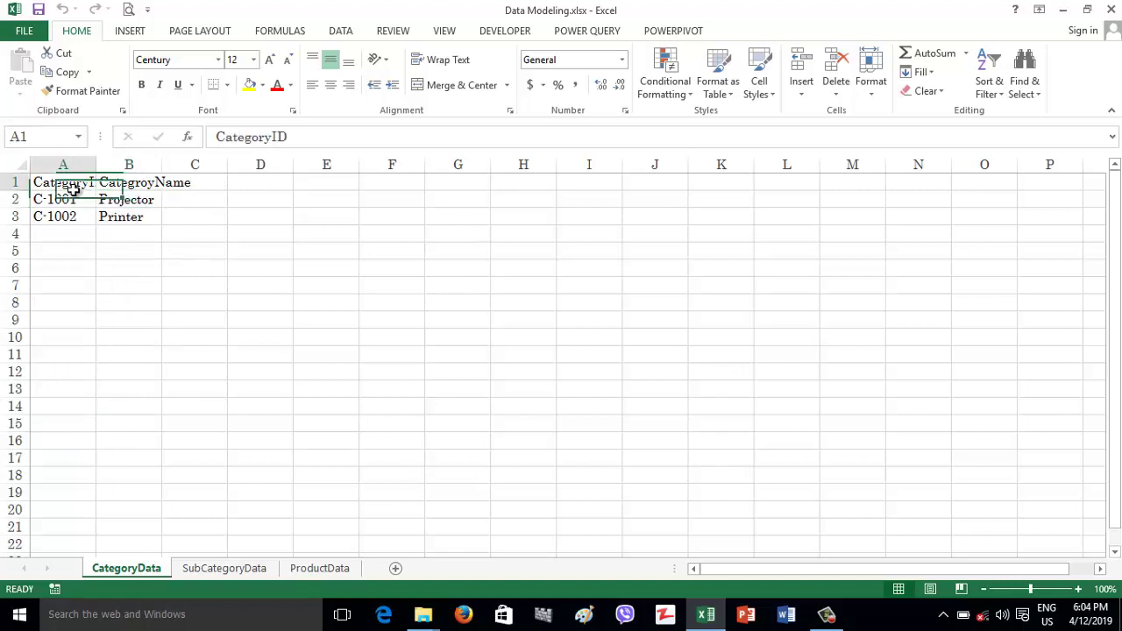
Step: Close the Data Modeling workbook and open Sales2015.xlsx from the Workshop folder
left_click(1107, 11)
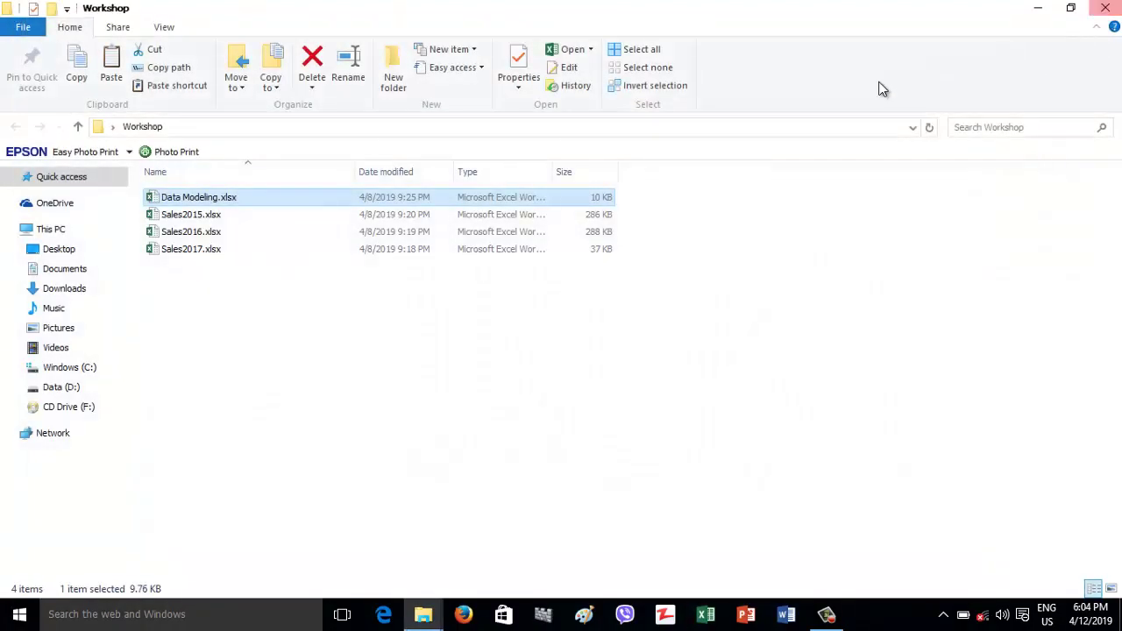
left_click(283, 219)
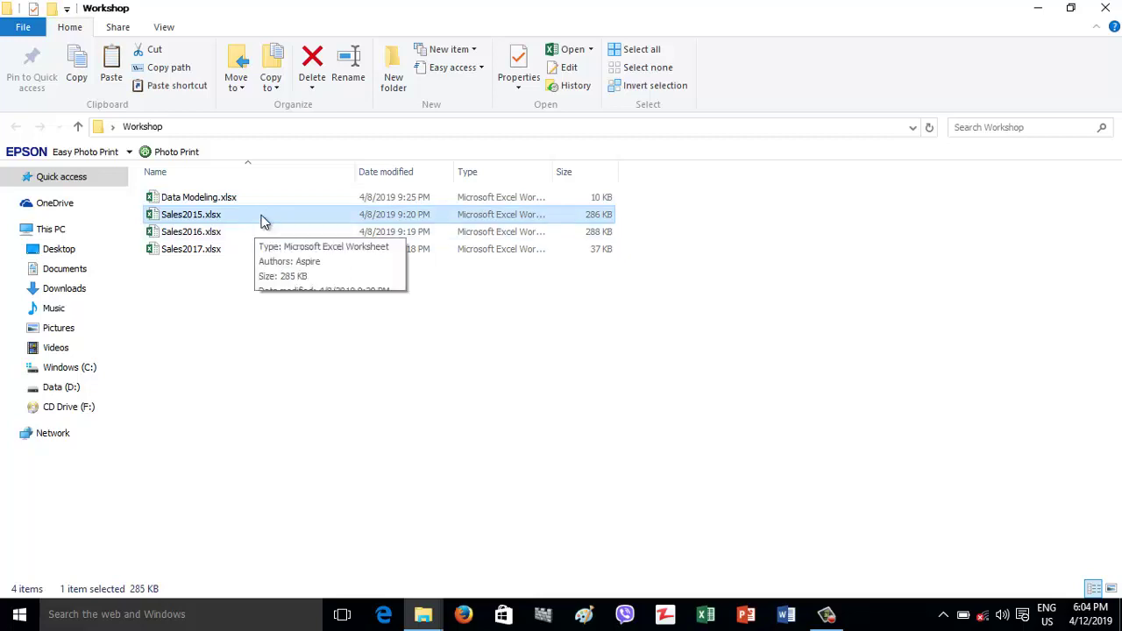
double_click(263, 219)
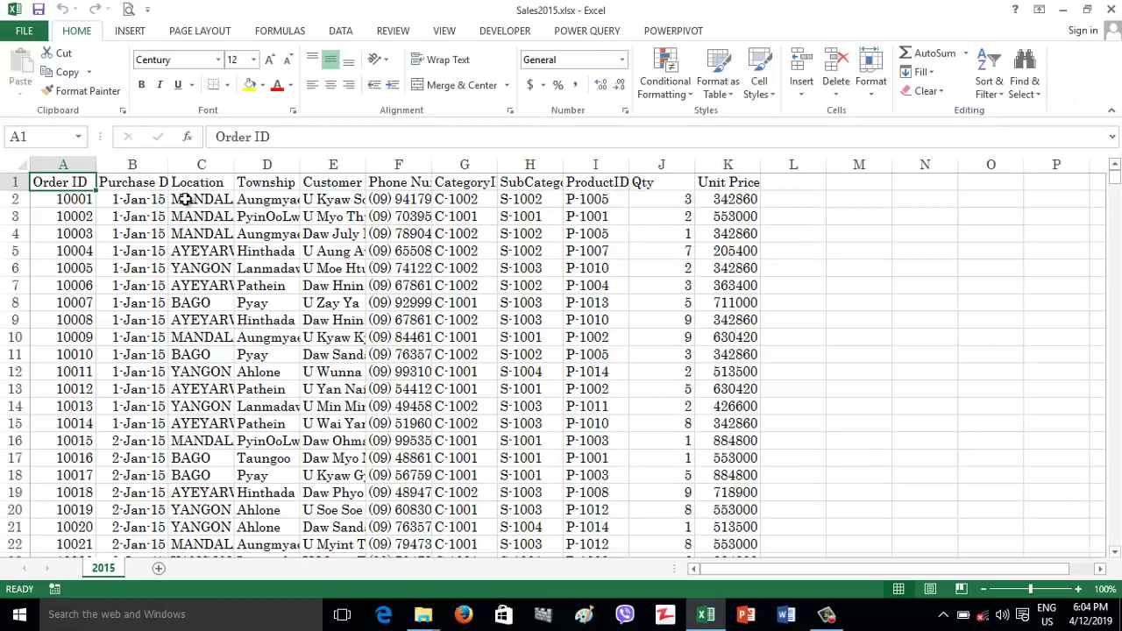
Step: Examine the Purchase Date, Location, Township, Customer and Phone Number columns on the 2015 sheet
left_click(112, 180)
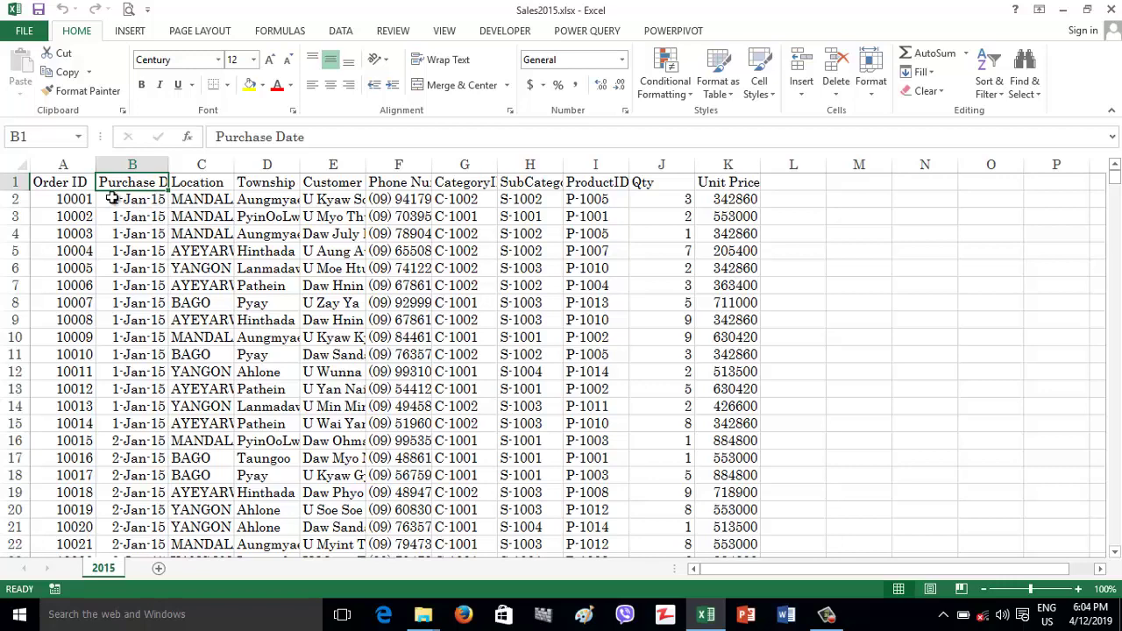
left_click(114, 199)
left_click(134, 217)
left_click(131, 233)
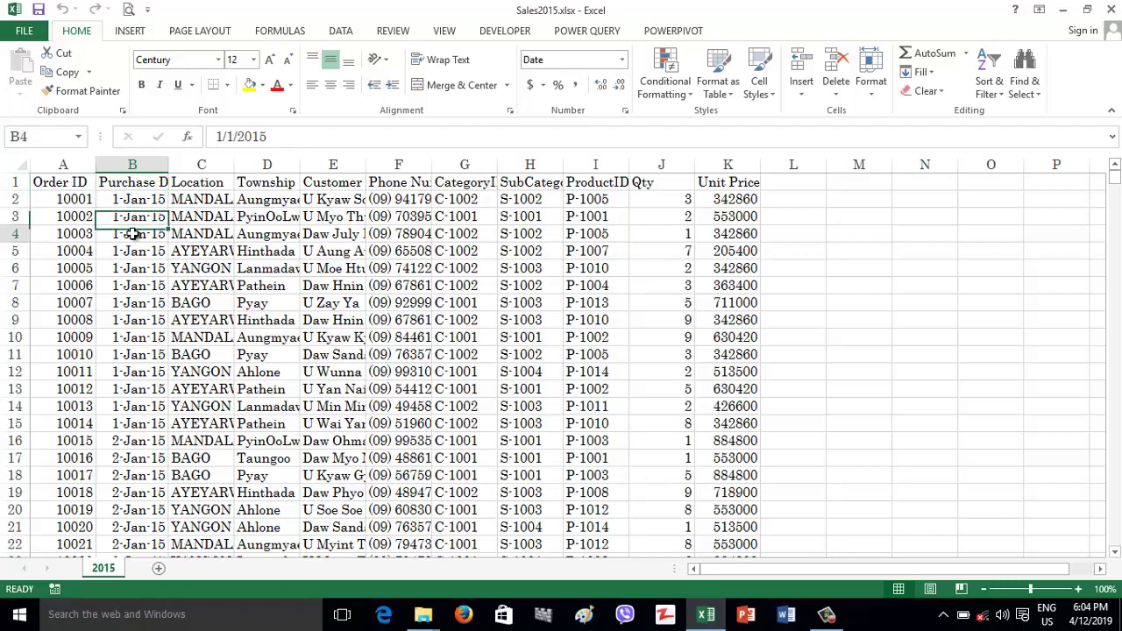
left_click(196, 188)
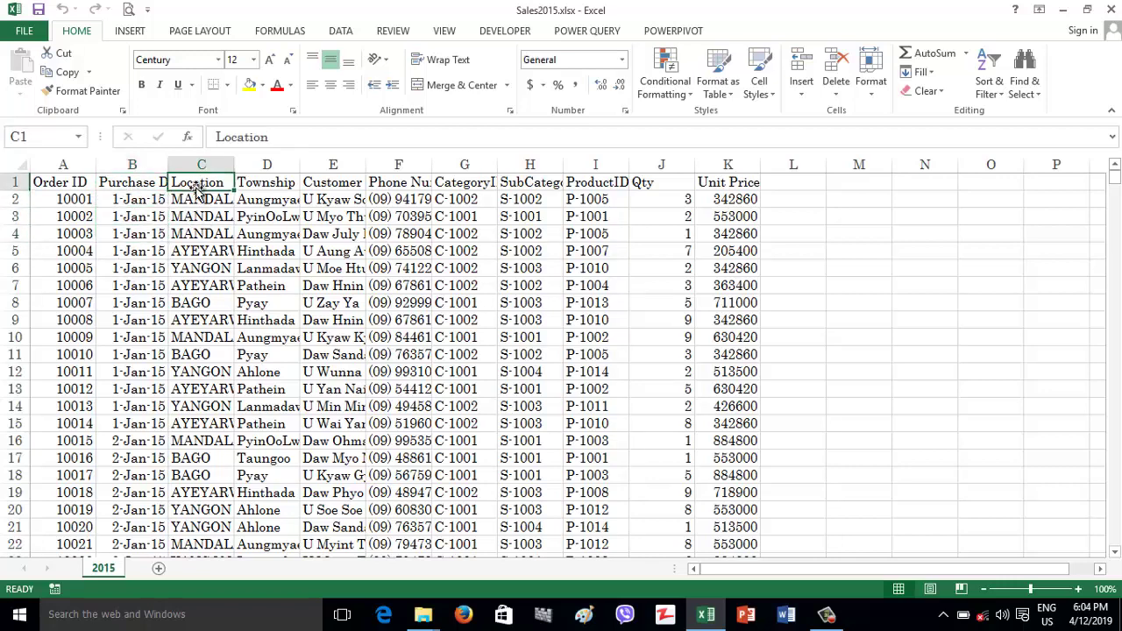
left_click(193, 200)
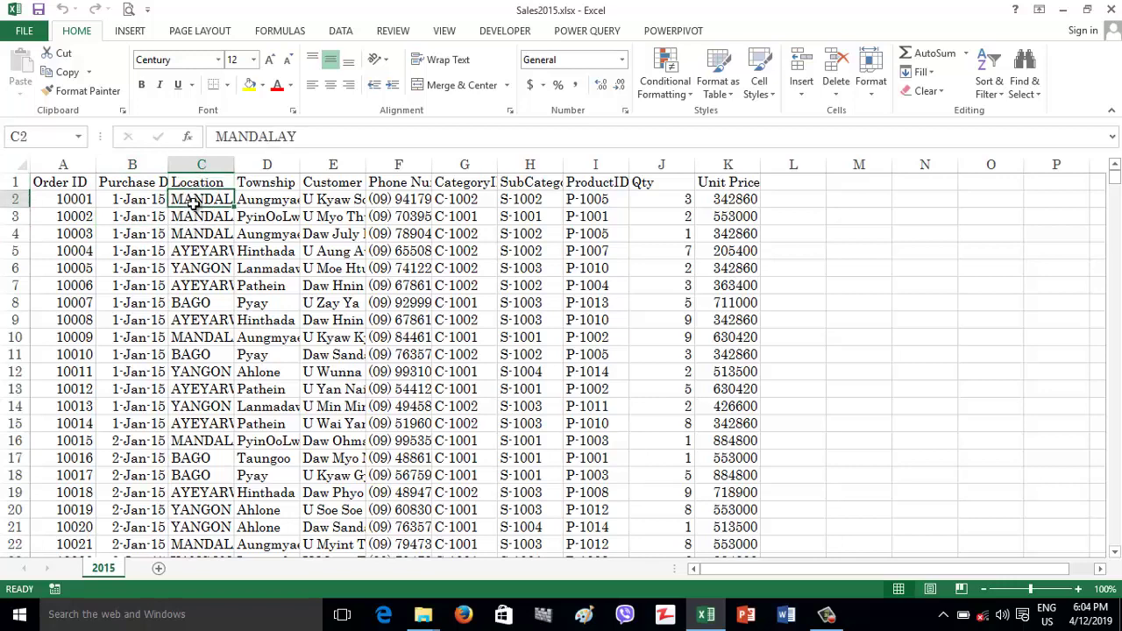
left_click(250, 202)
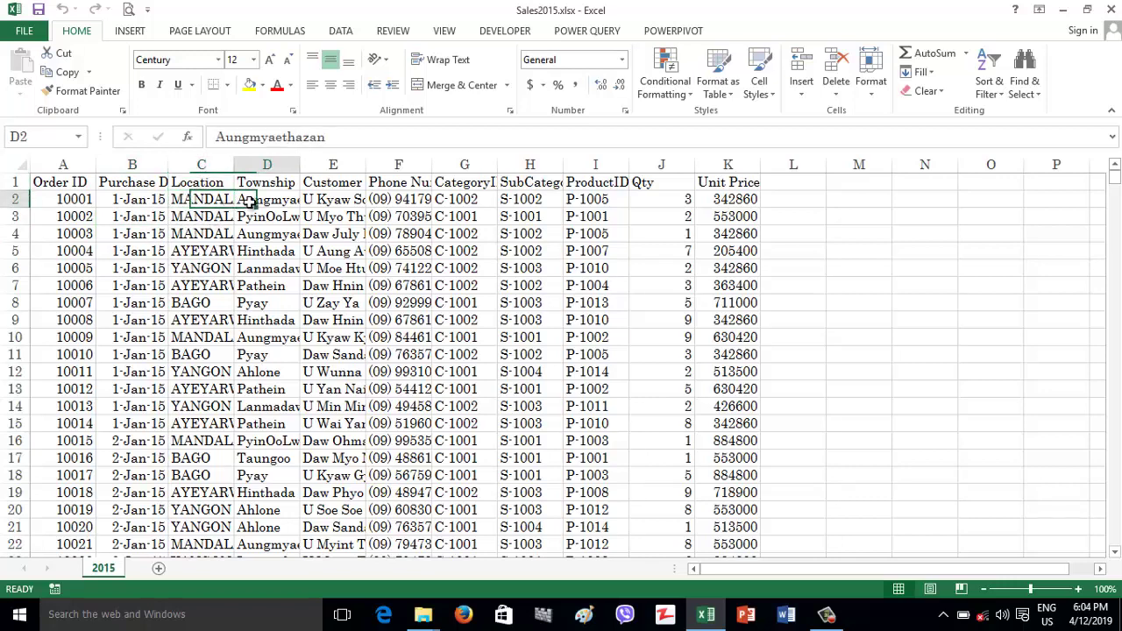
left_click(334, 201)
left_click(398, 202)
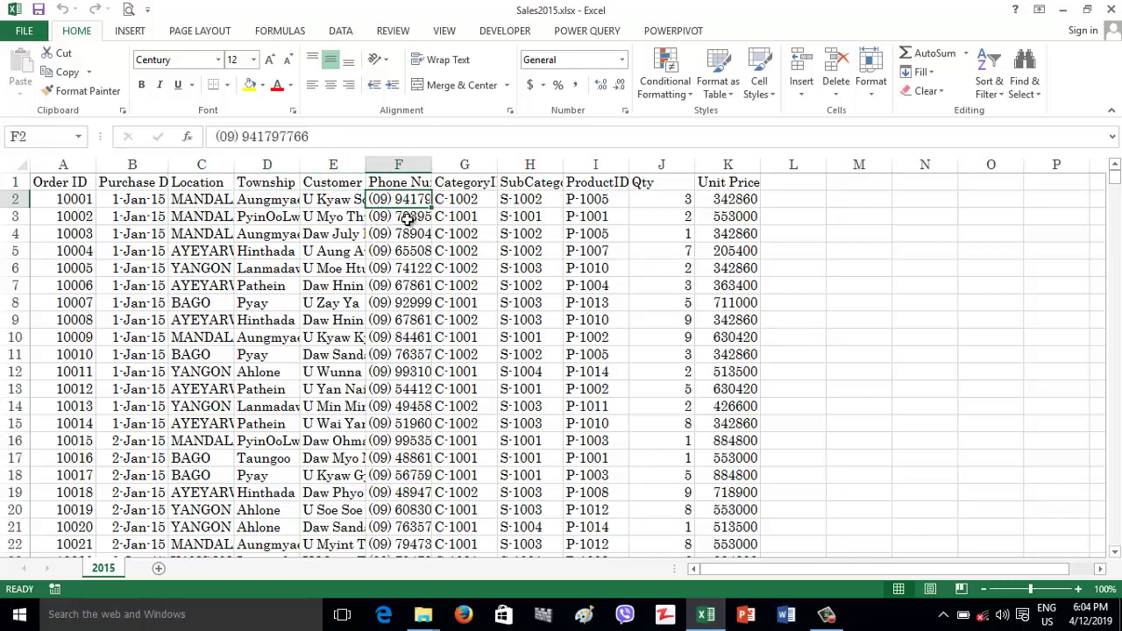
Step: Examine the CategoryID, SubCategoryID, ProductID, Qty and Unit Price columns on the 2015 sheet
left_click(471, 184)
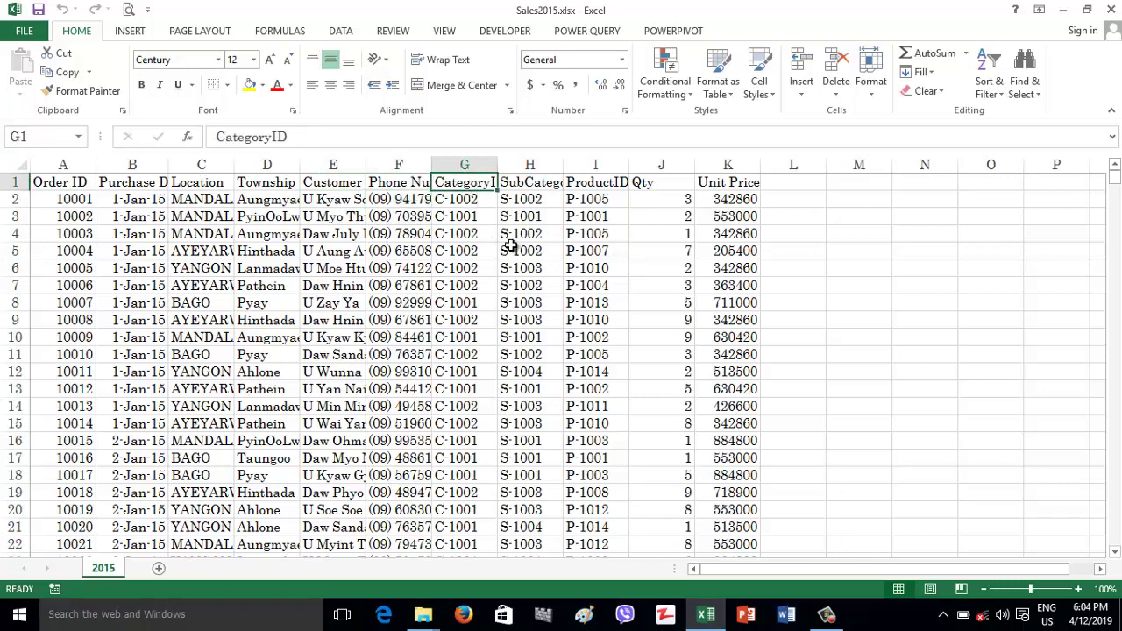
left_click(458, 201)
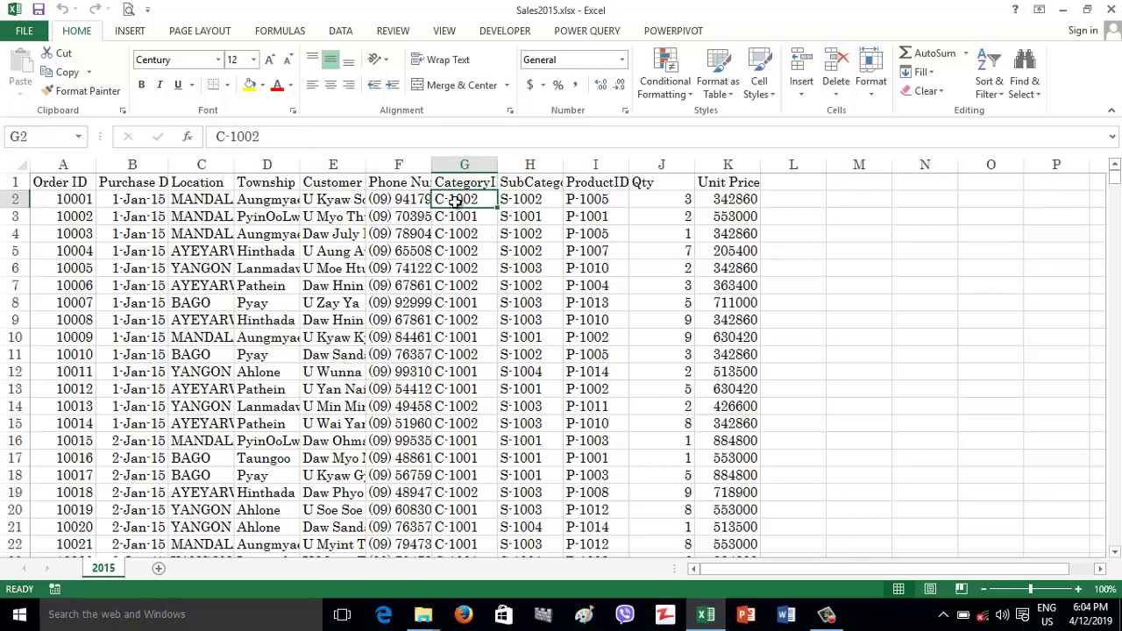
left_click(510, 198)
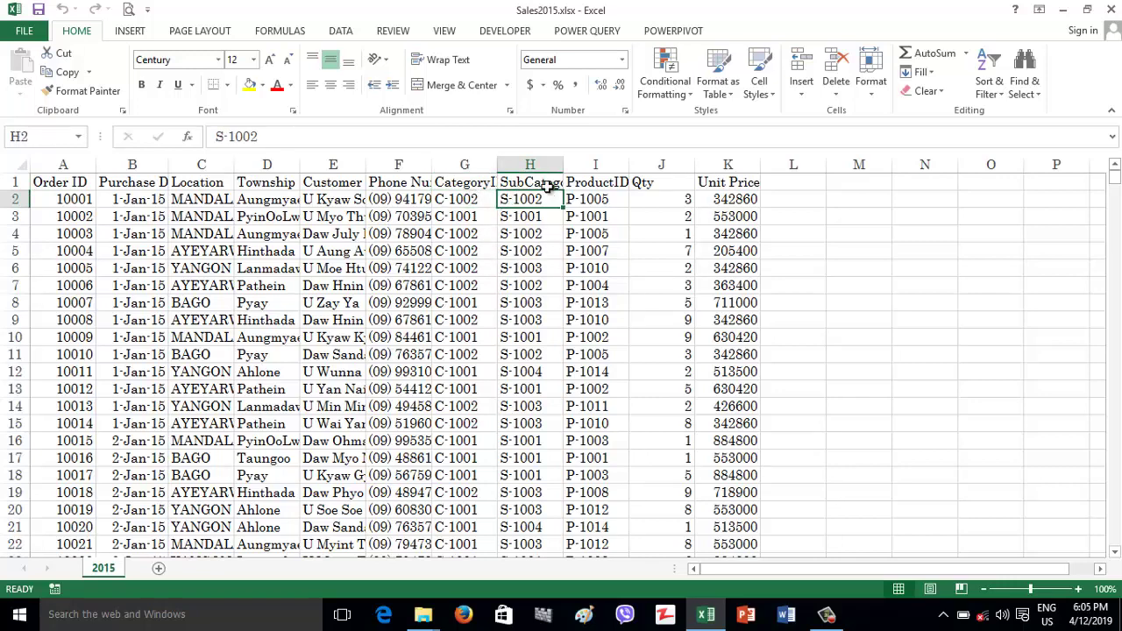
left_click(545, 184)
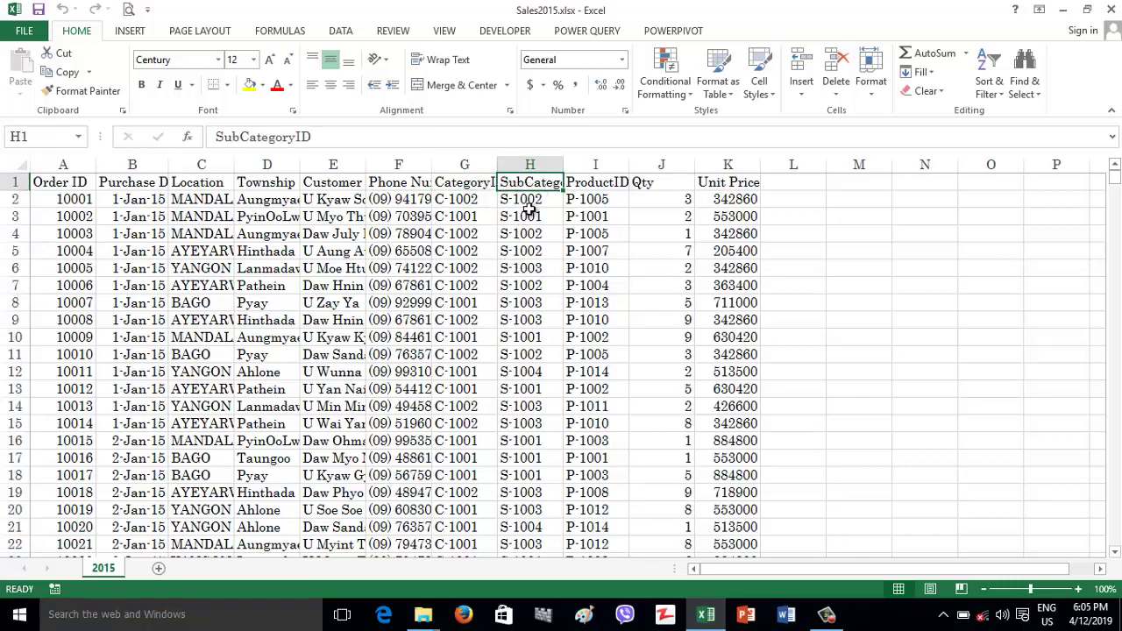
left_click(596, 186)
left_click(589, 203)
left_click(463, 202)
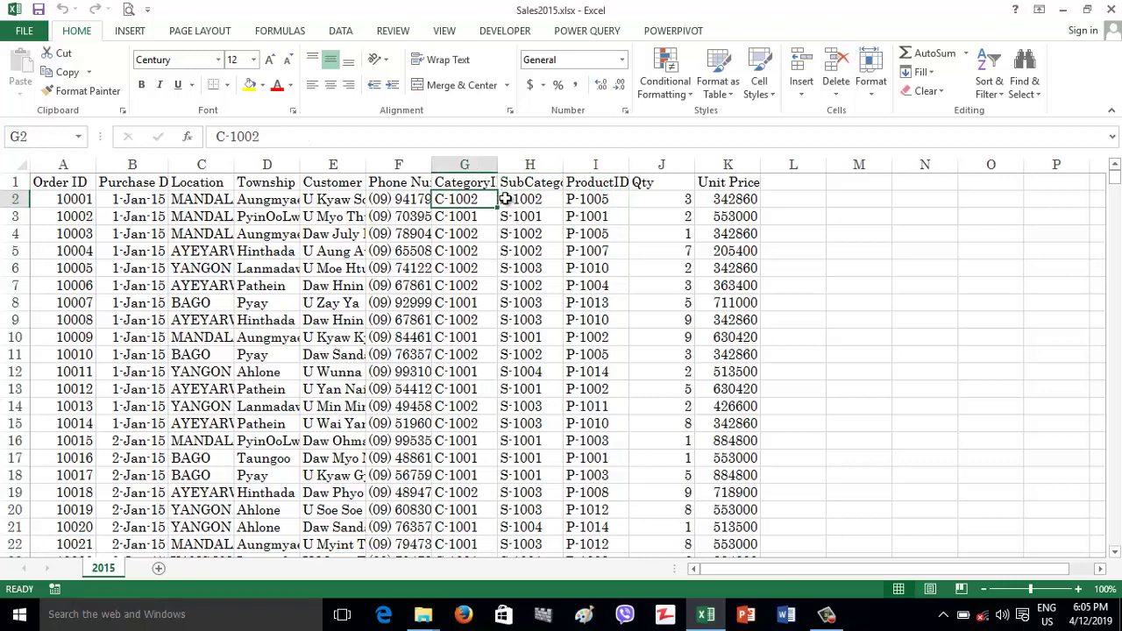
left_click(506, 200)
left_click(565, 202)
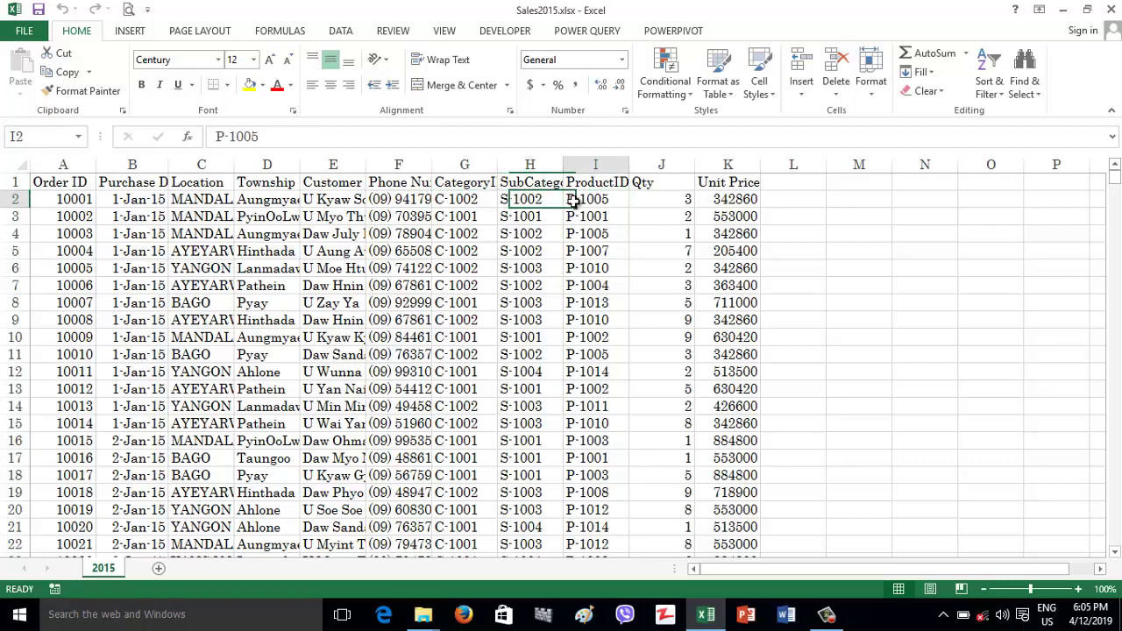
left_click(671, 198)
left_click(719, 204)
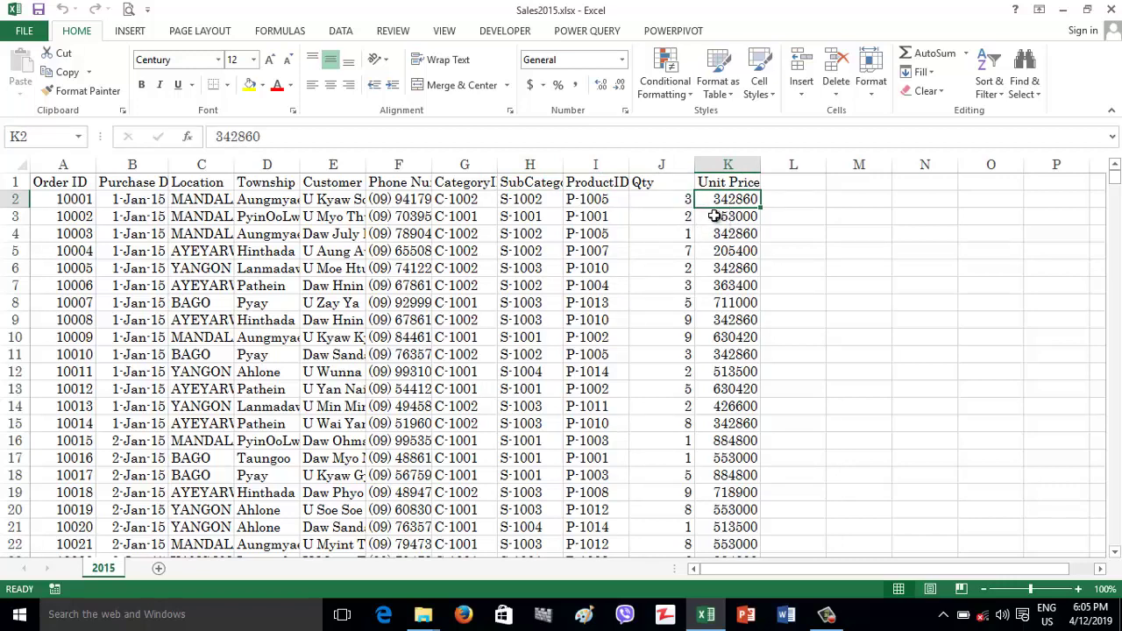
Step: Return to the Order ID header, close the Sales2015 workbook and open Sales2016.xlsx from the Workshop folder
left_click(75, 183)
left_click_drag(149, 200, 178, 372)
left_click(66, 185)
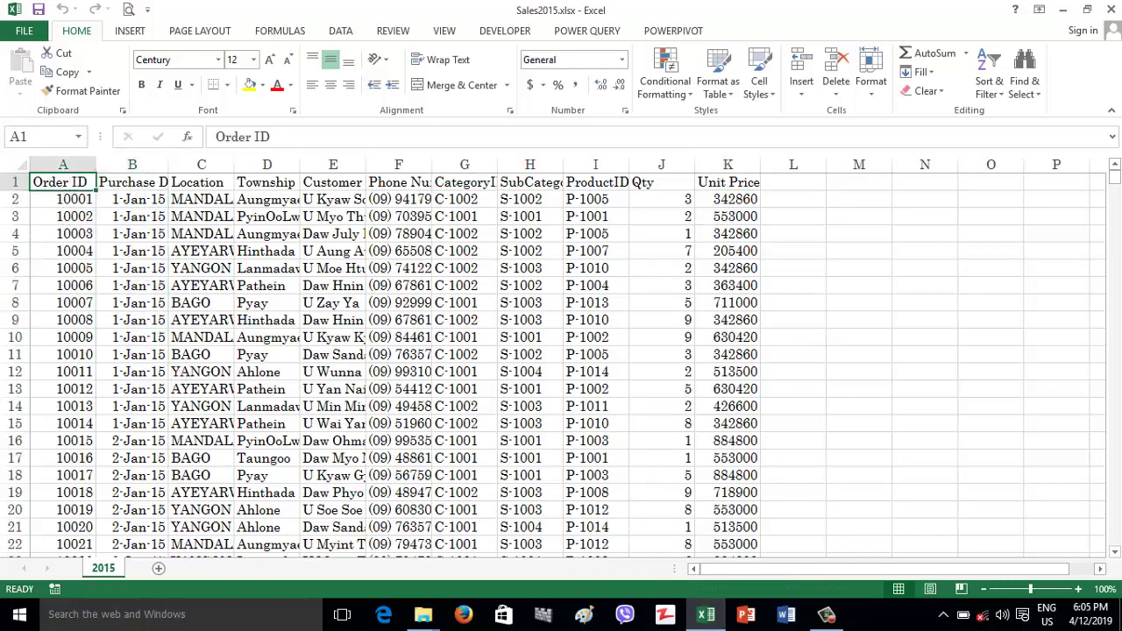
left_click(1108, 9)
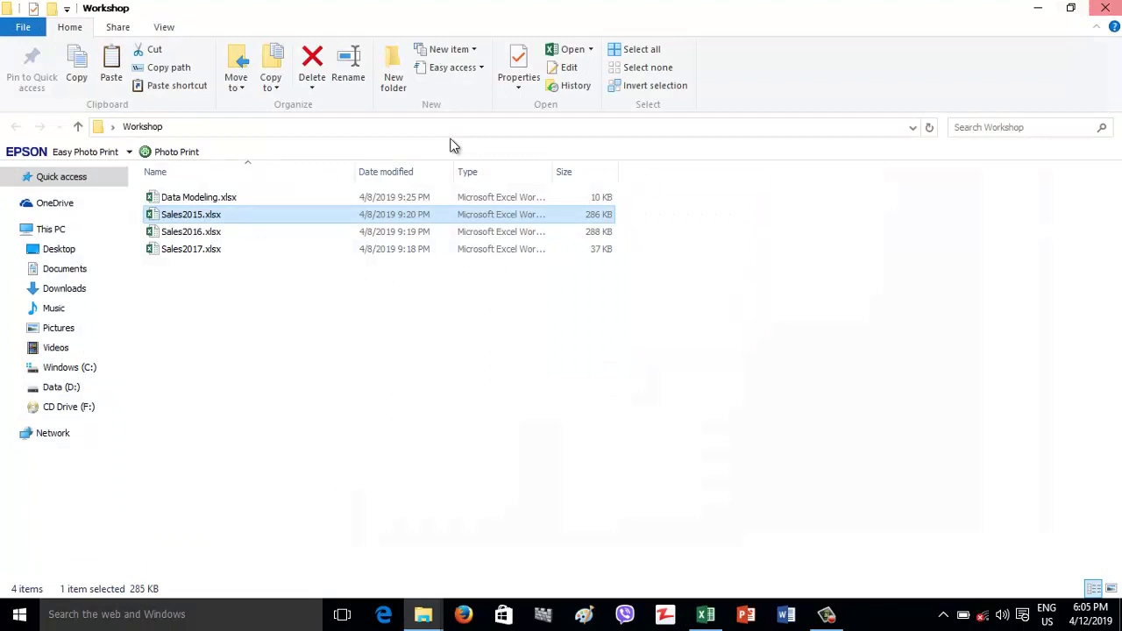
left_click(201, 235)
double_click(201, 234)
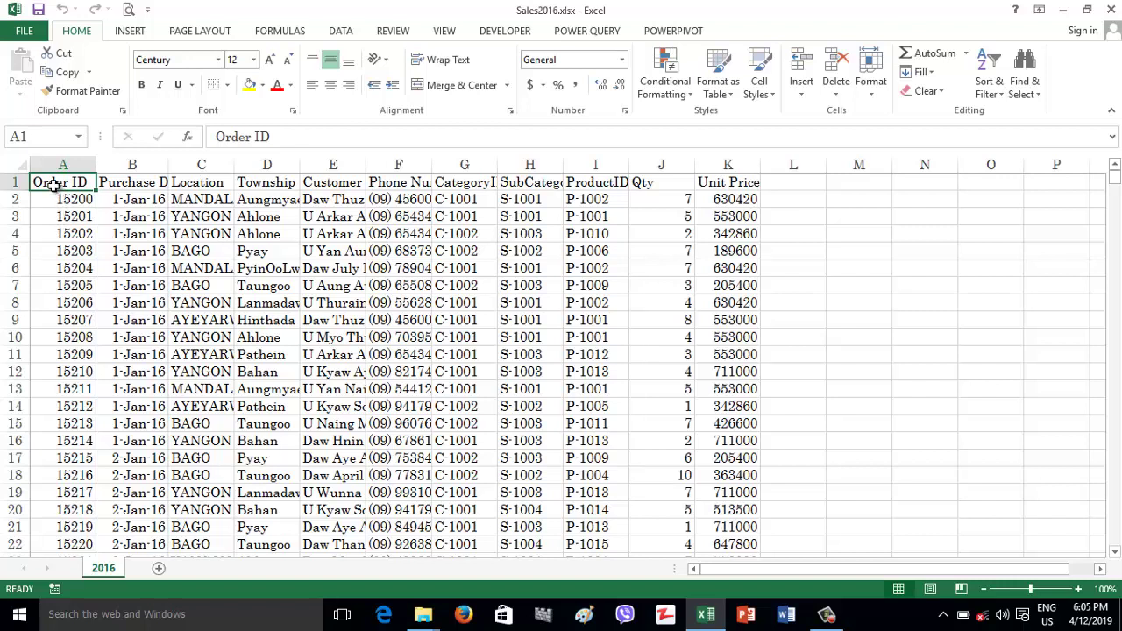
Step: Check the Order ID header on the 2016 sheet, close that workbook and open Sales2017.xlsx
mouse_move(64, 185)
left_mouse_down()
mouse_move(712, 185)
mouse_move(154, 185)
mouse_move(71, 197)
mouse_move(66, 182)
left_mouse_up()
left_click(1111, 9)
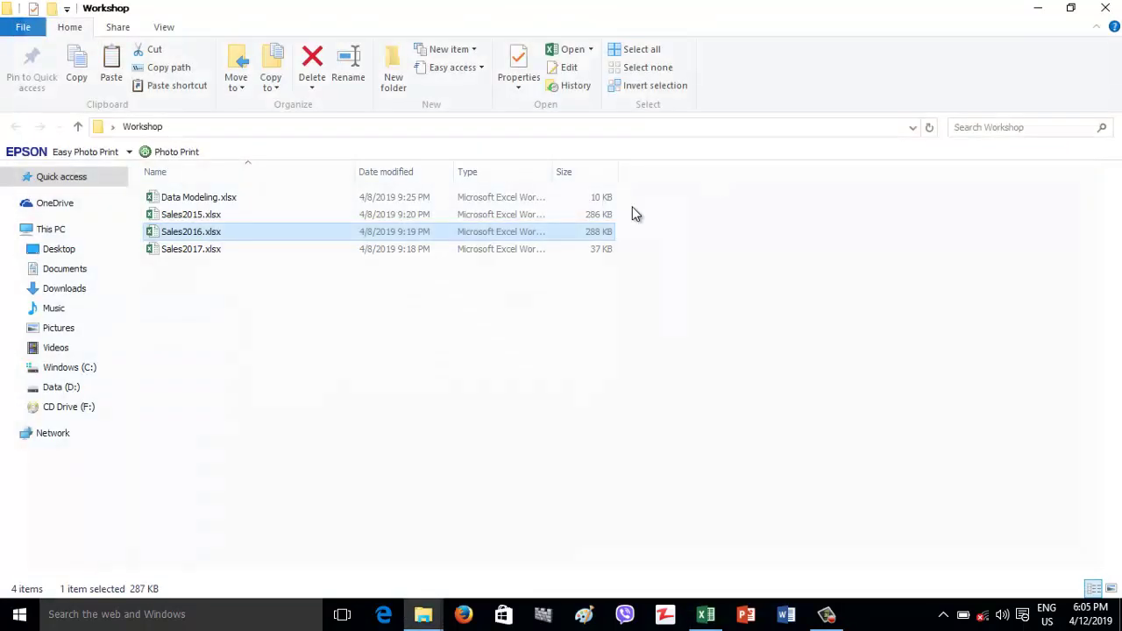
double_click(293, 251)
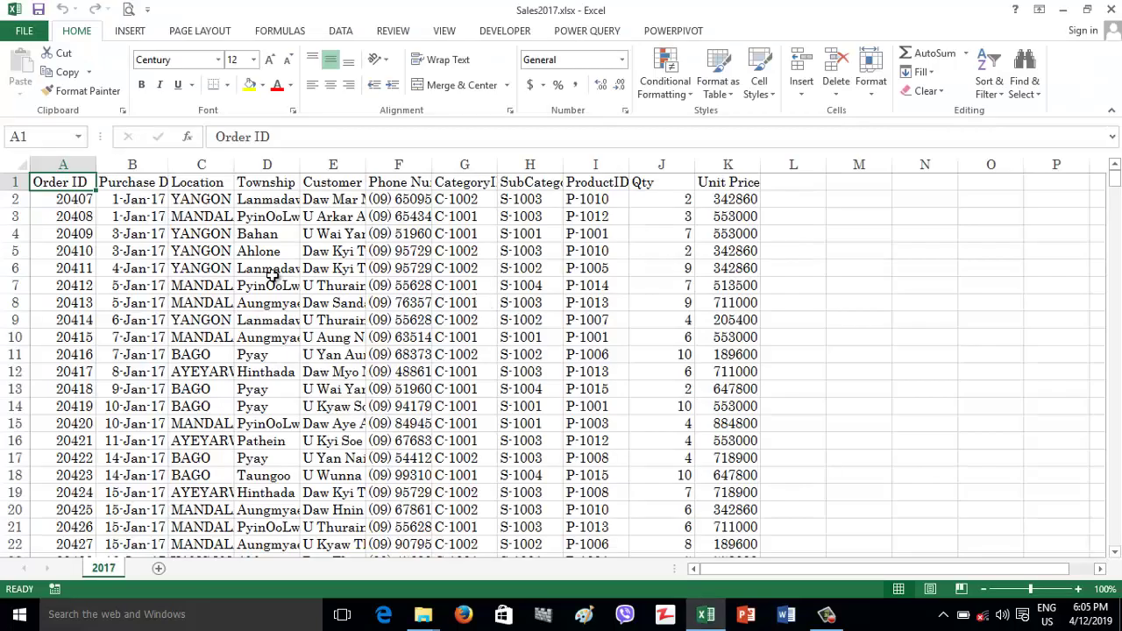
Step: Close the Sales2017 workbook and select Sales2015.xlsx, Sales2016.xlsx and Sales2017.xlsx together in the Workshop folder
left_click_drag(129, 184, 90, 188)
left_click(1108, 10)
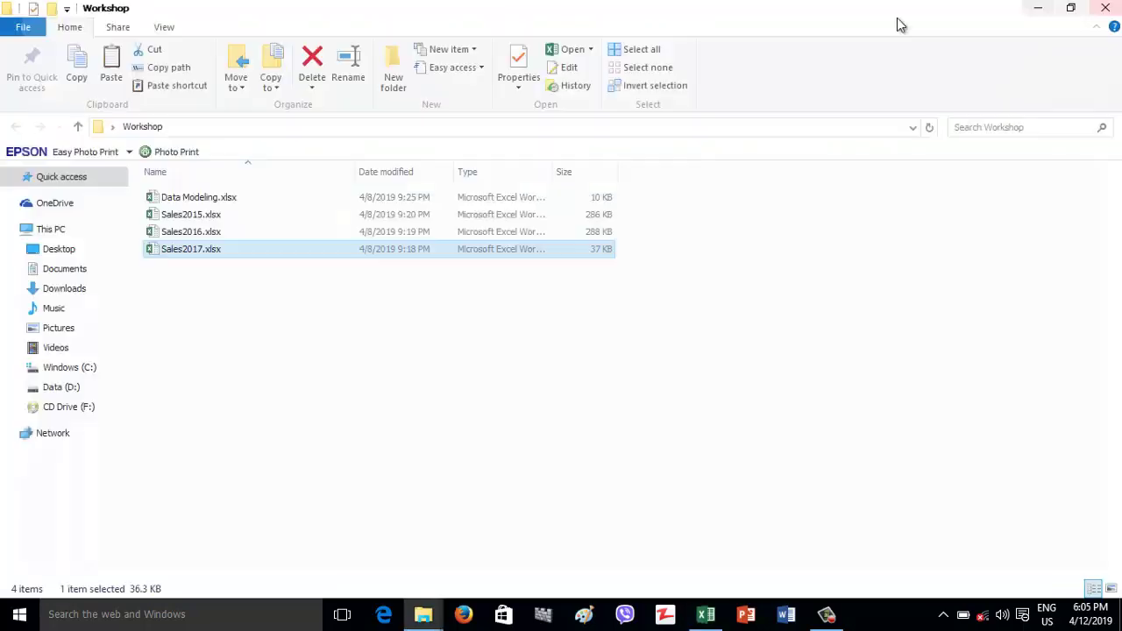
left_click(257, 216)
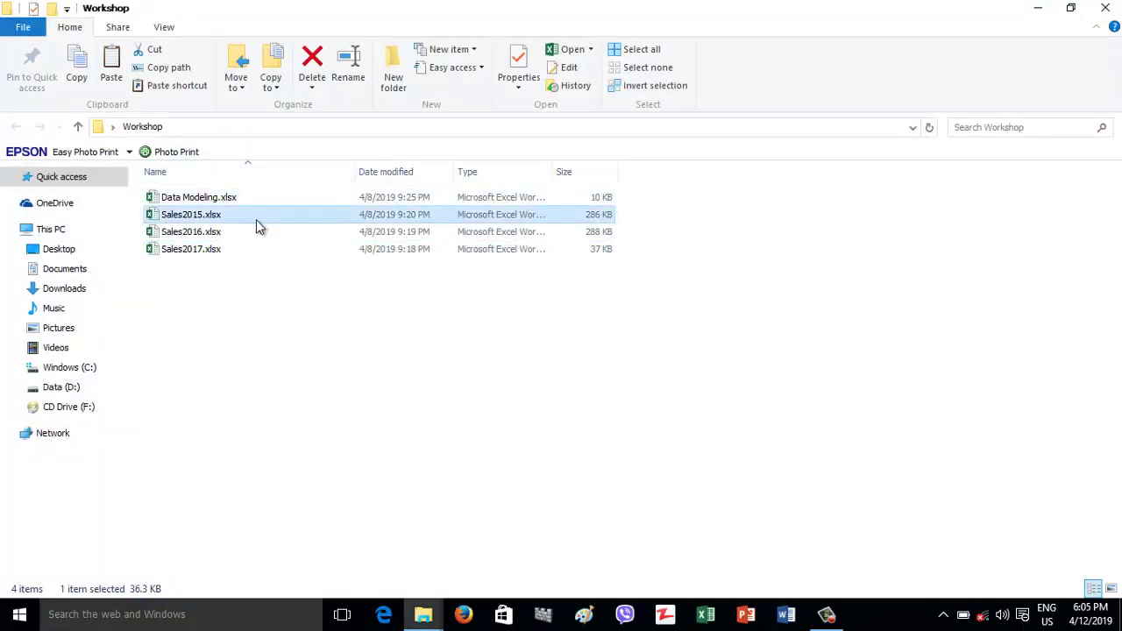
left_click(246, 250)
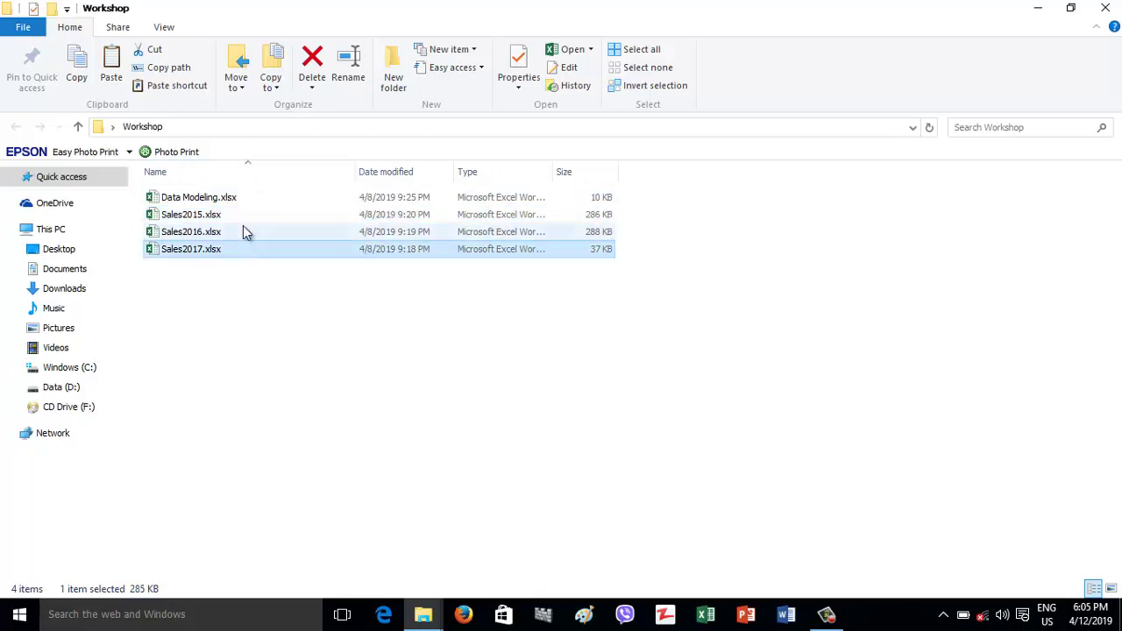
left_click_drag(257, 296, 233, 218)
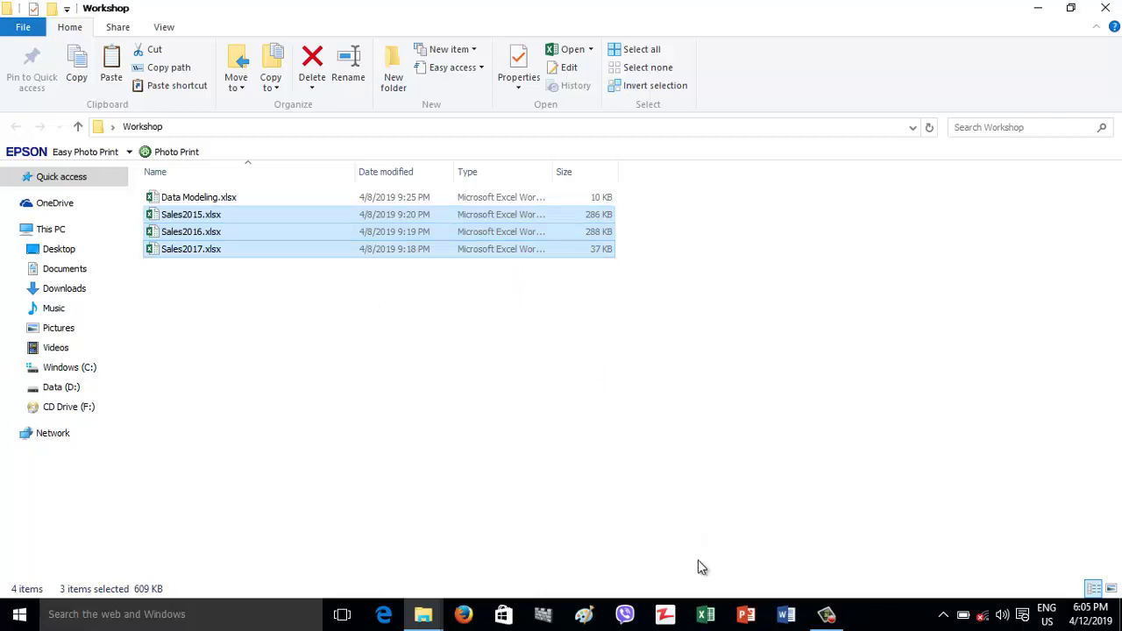
Step: Create a blank Excel workbook and launch the Power Query Editor from it
left_click(706, 613)
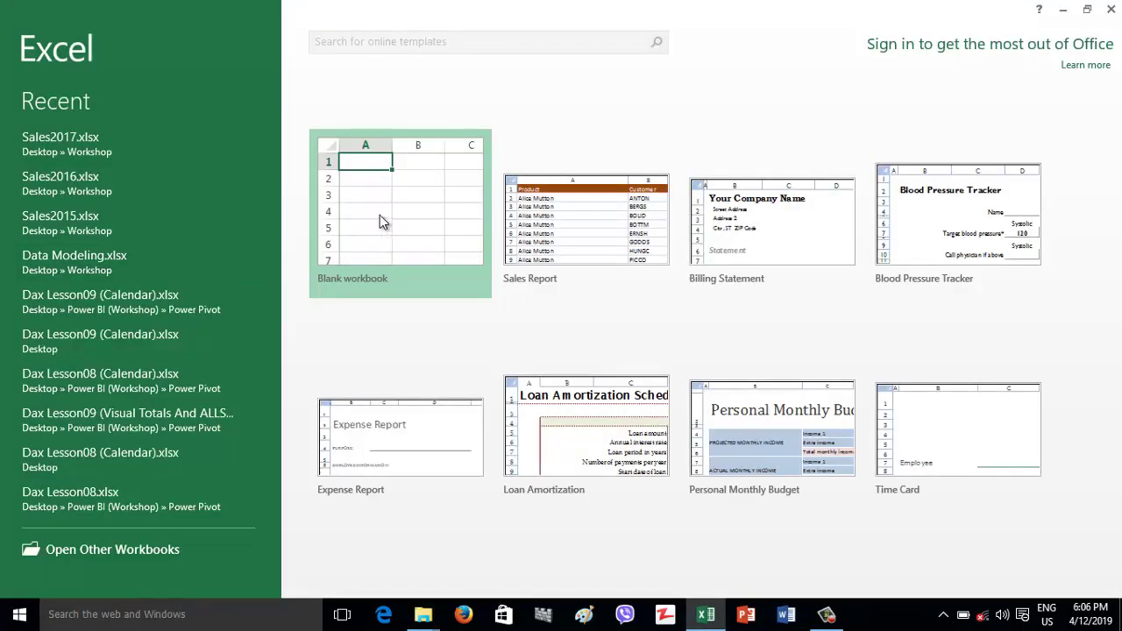
left_click(379, 216)
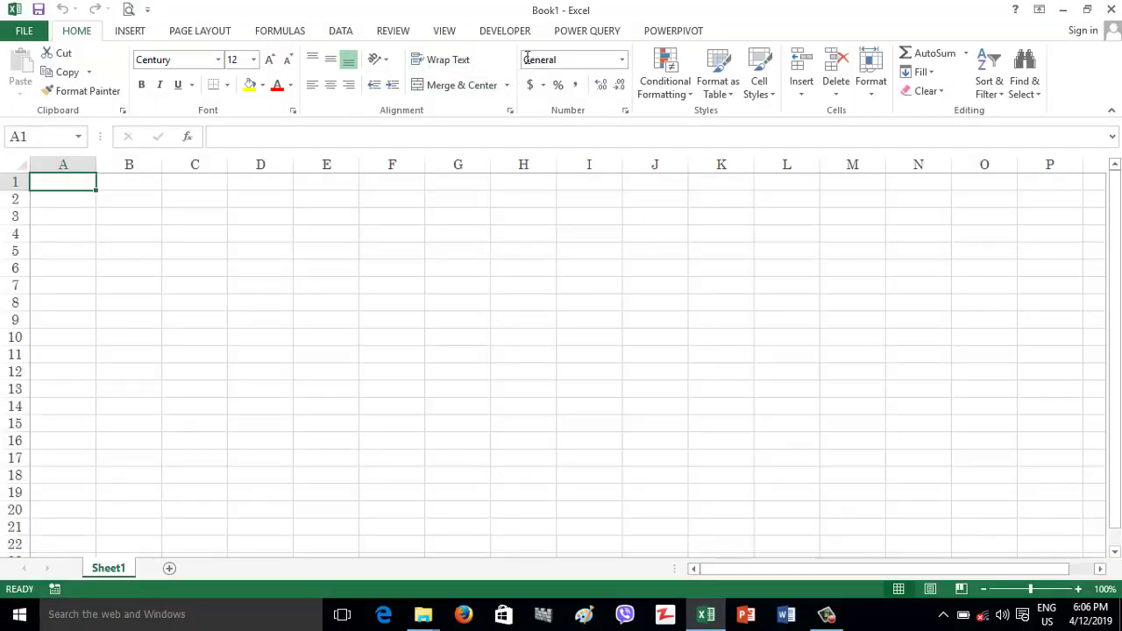
left_click(583, 33)
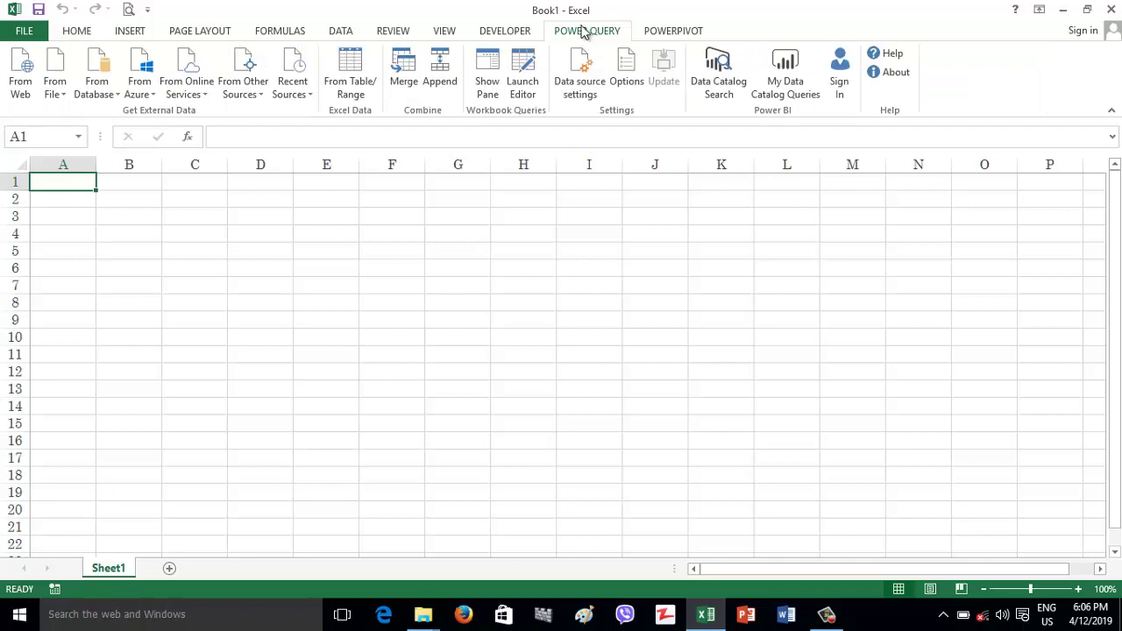
left_click(520, 90)
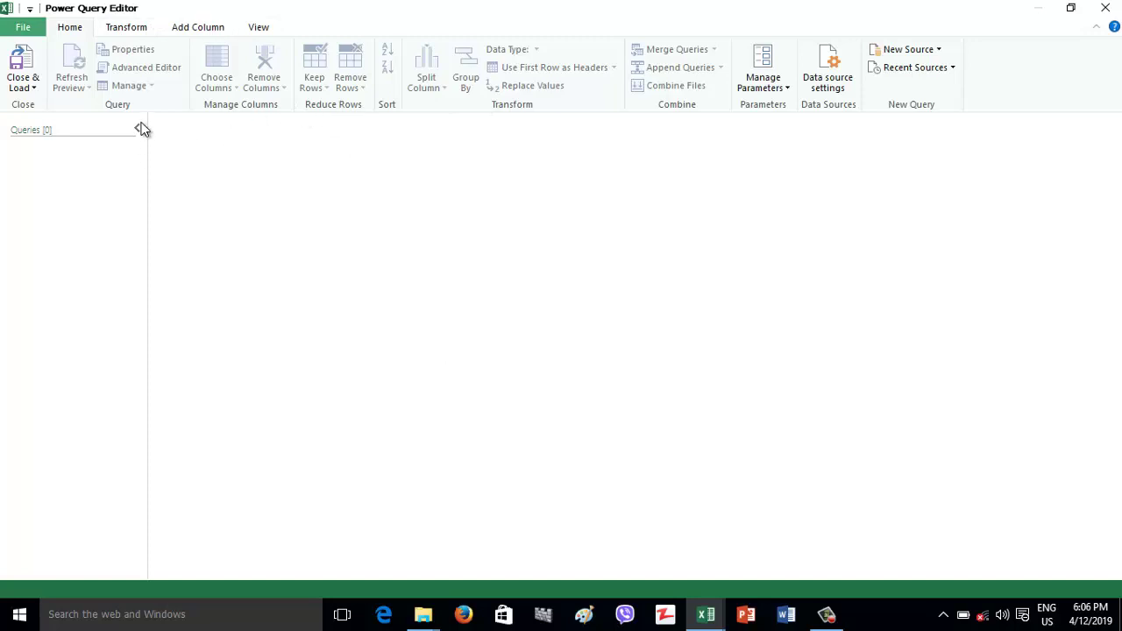
Step: Connect to Sales2015.xlsx in the Desktop's Workshop folder as a new Excel source for the query
left_click(916, 50)
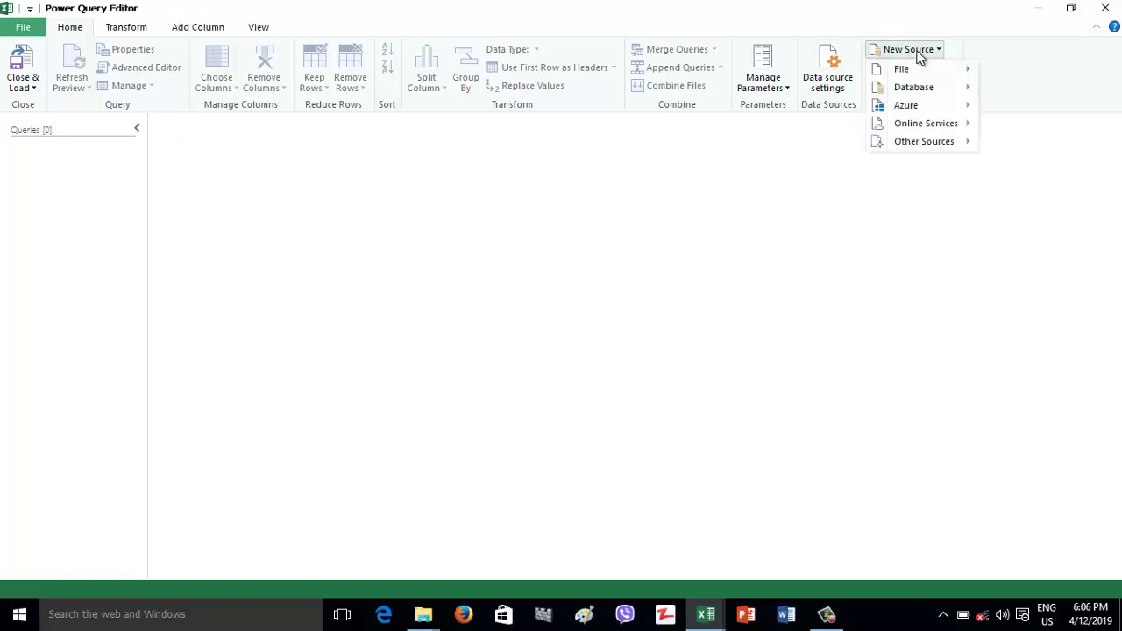
mouse_move(915, 79)
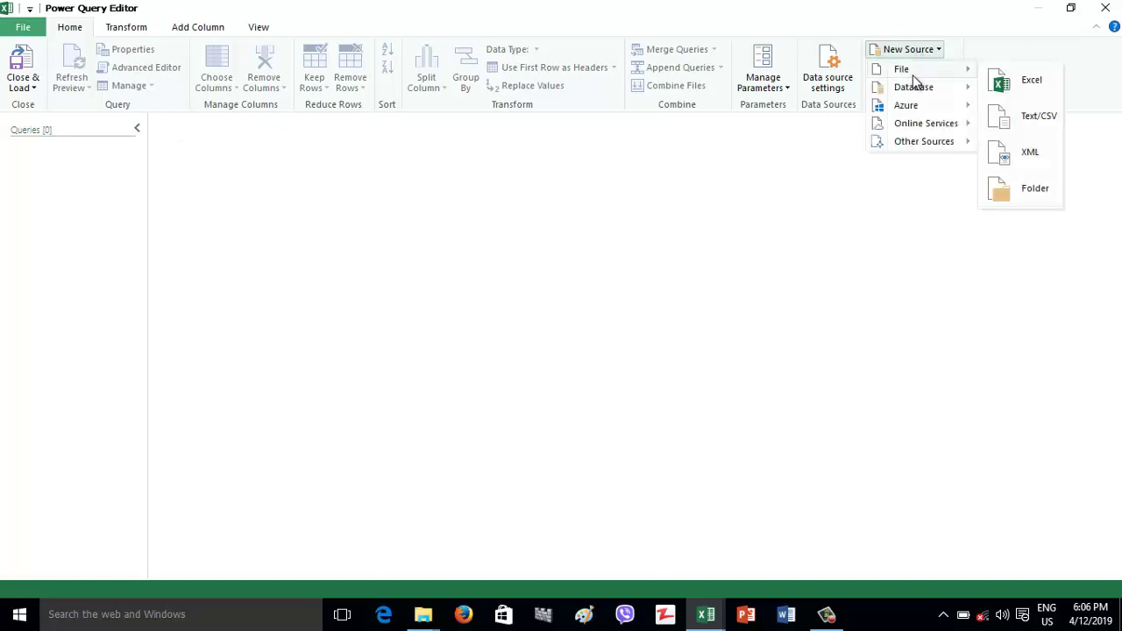
left_click(997, 85)
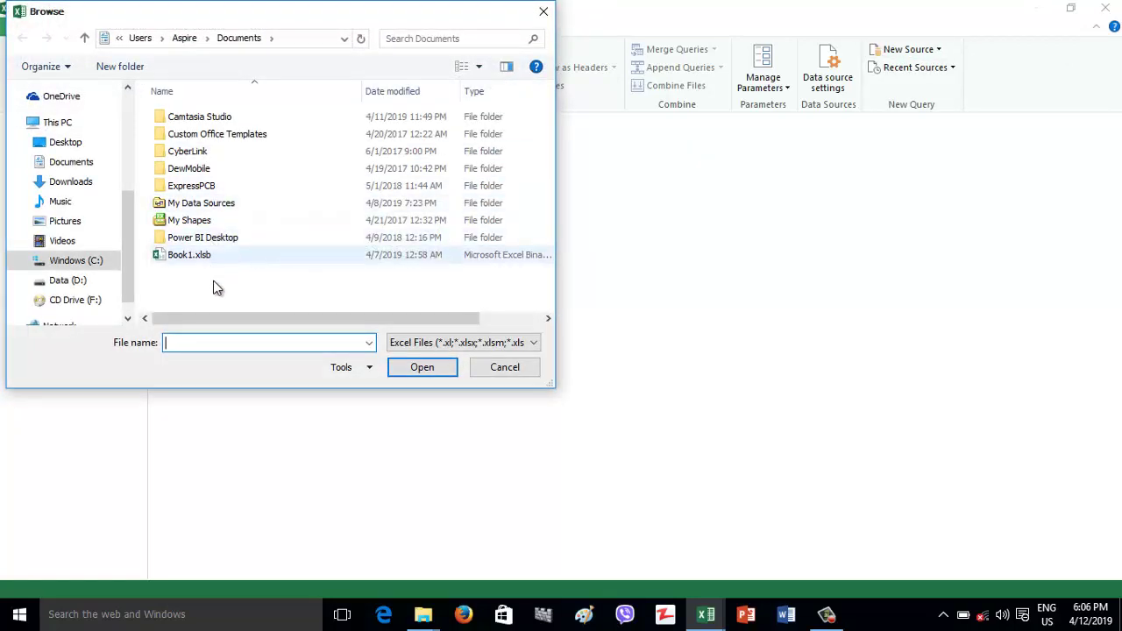
left_click(77, 144)
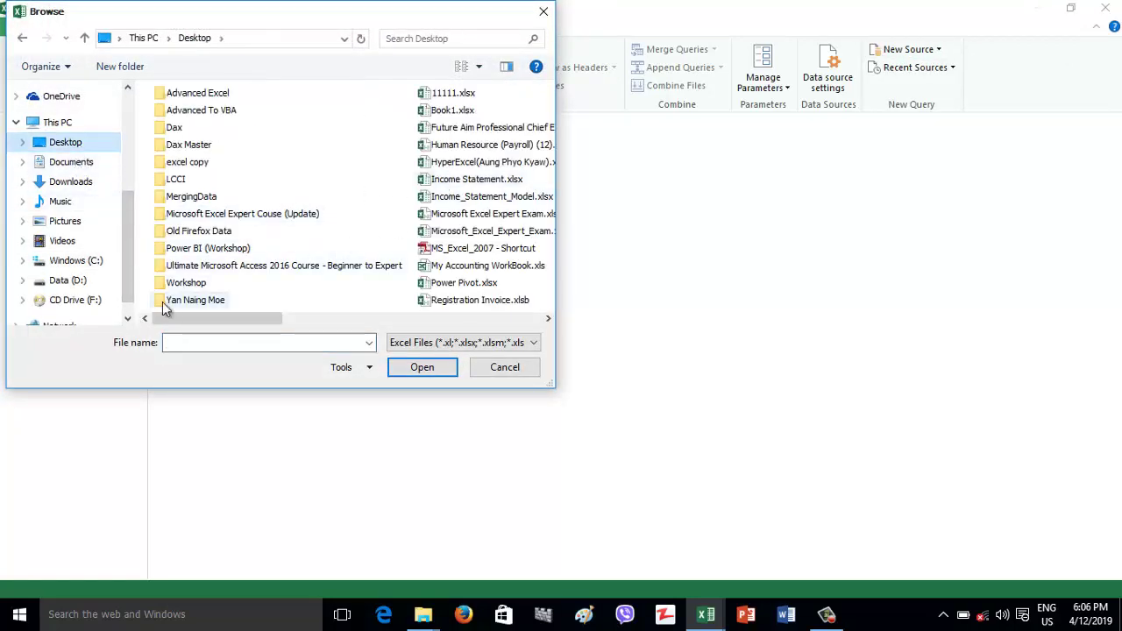
left_click(187, 290)
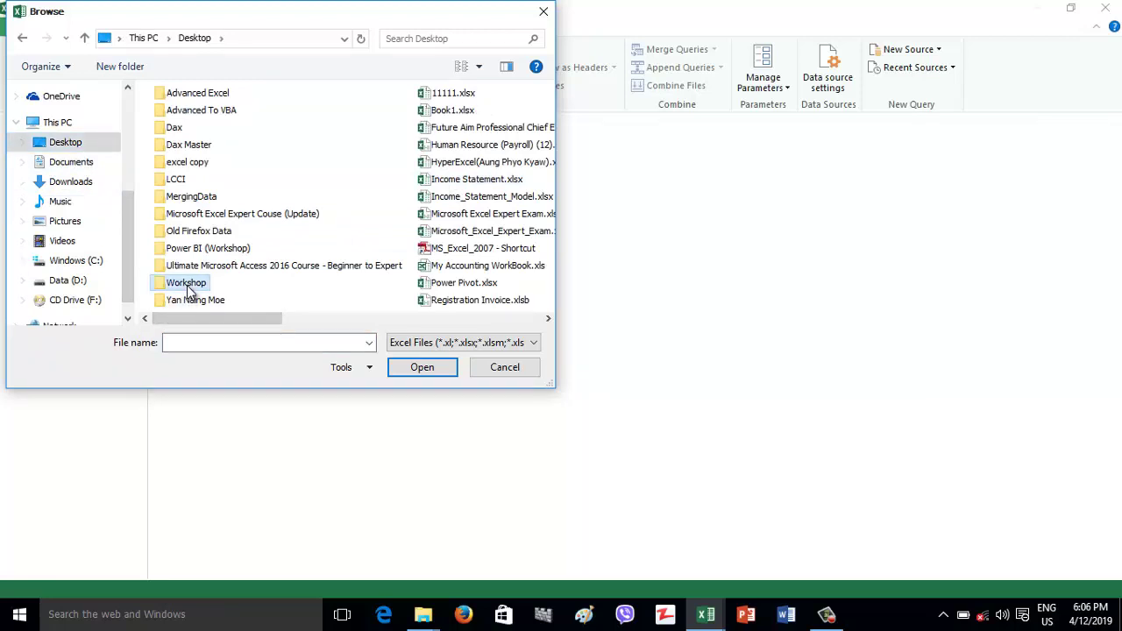
left_click(398, 372)
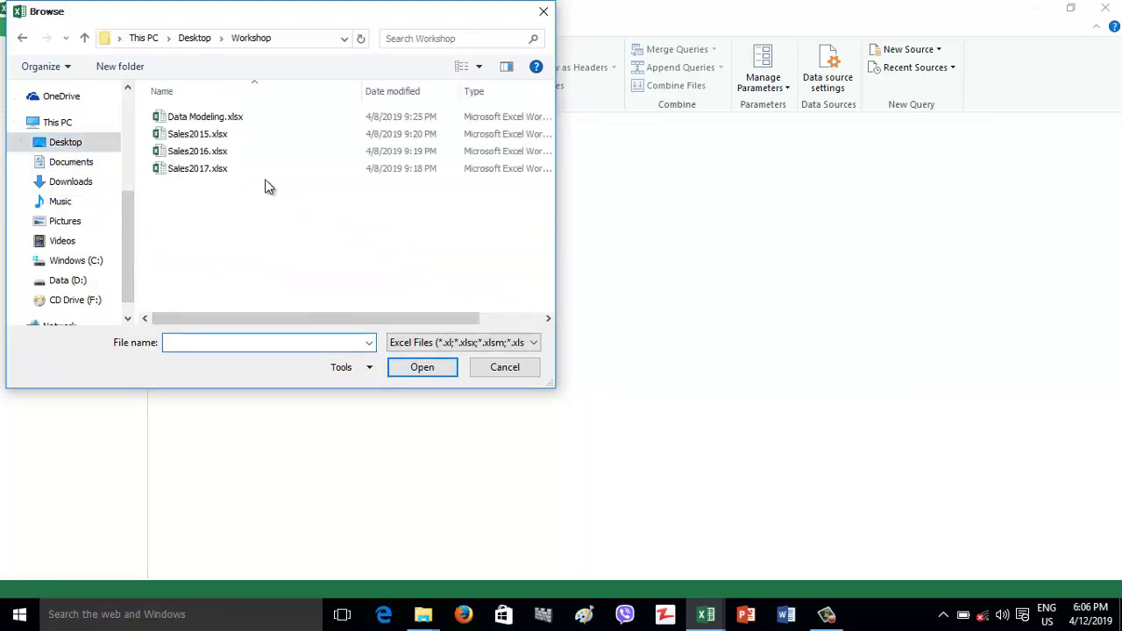
left_click(227, 136)
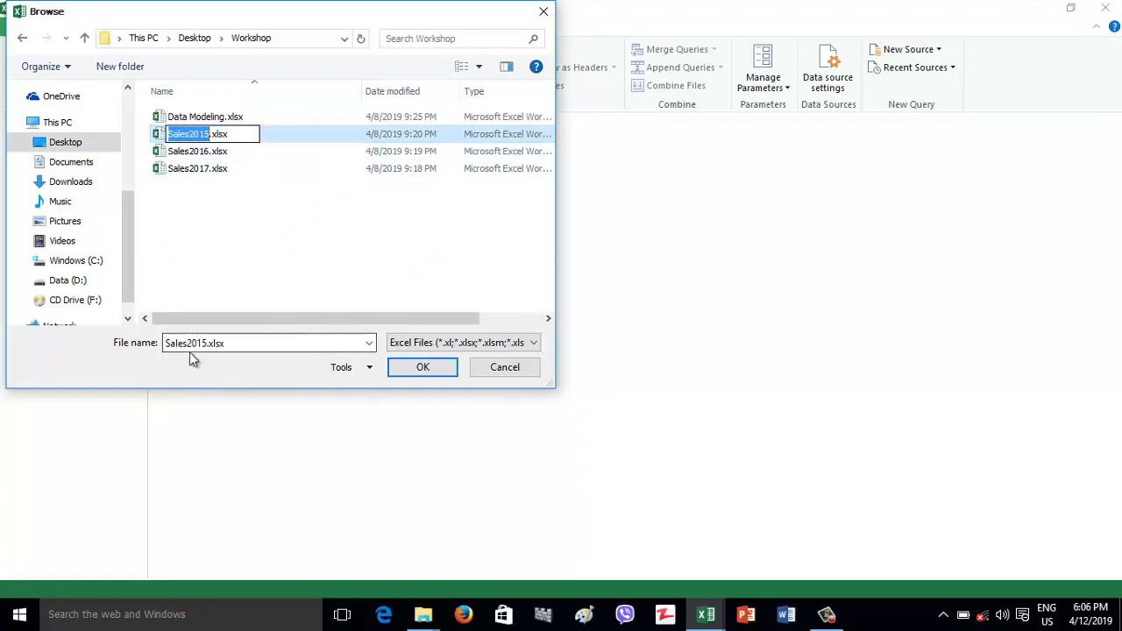
left_click(404, 371)
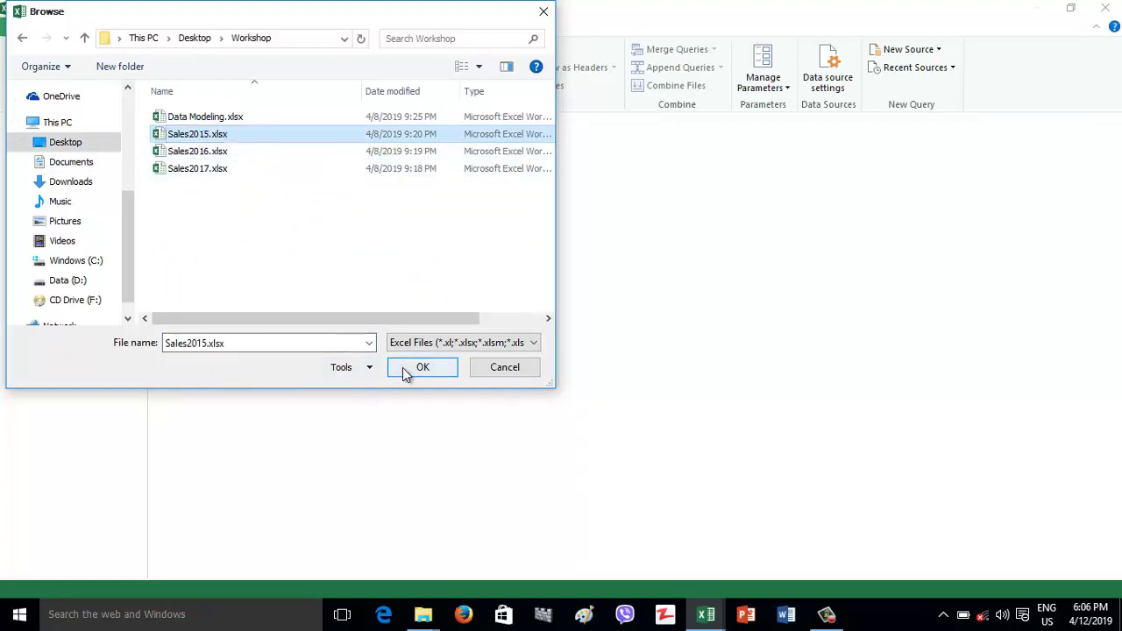
left_click(406, 374)
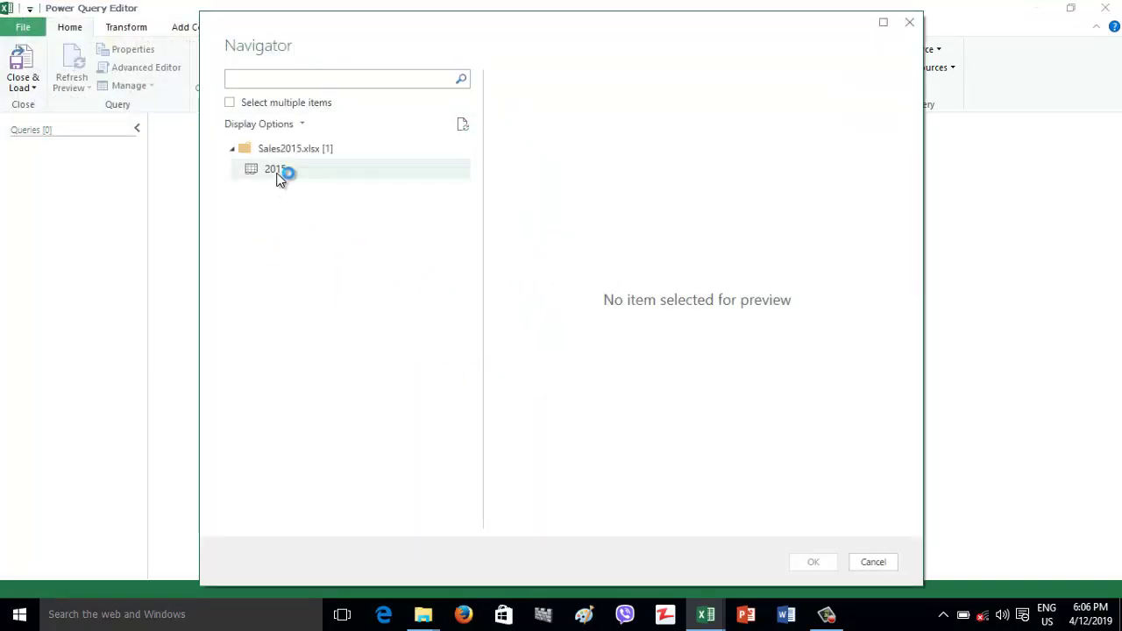
Step: Preview the 2015 sheet of Sales2015.xlsx and import it as a query
left_click(277, 172)
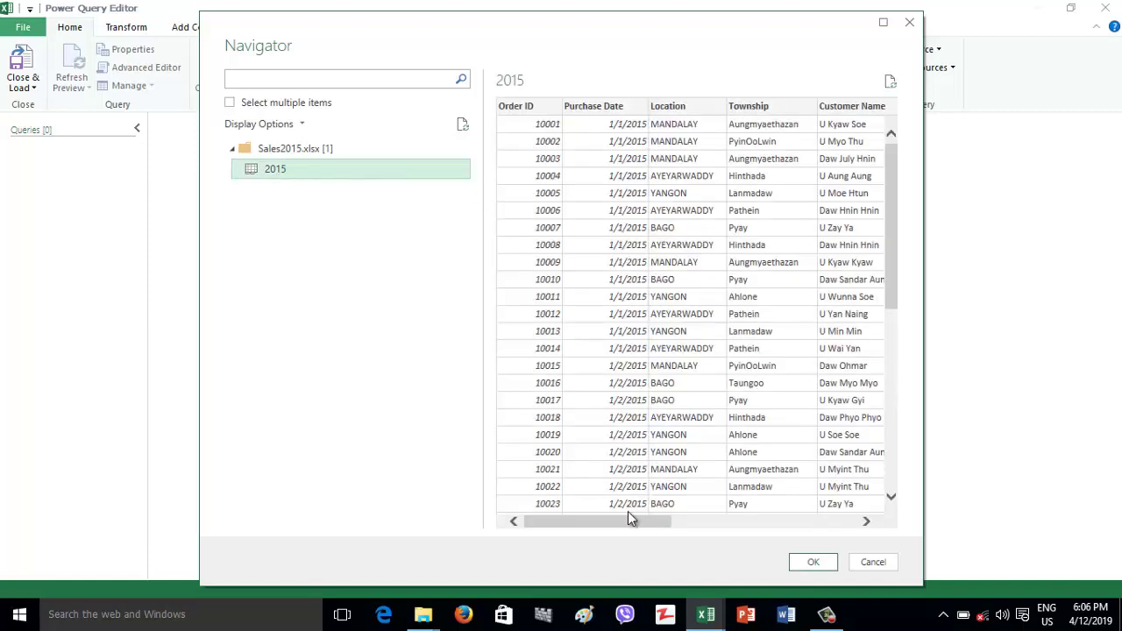
left_click_drag(623, 524, 664, 518)
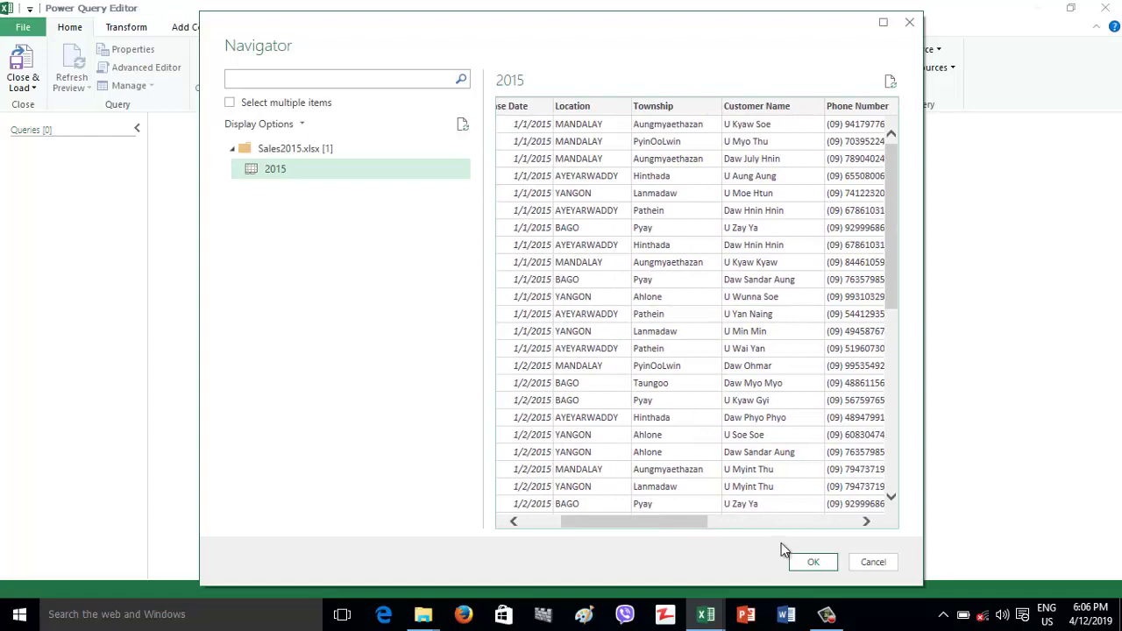
left_click(804, 562)
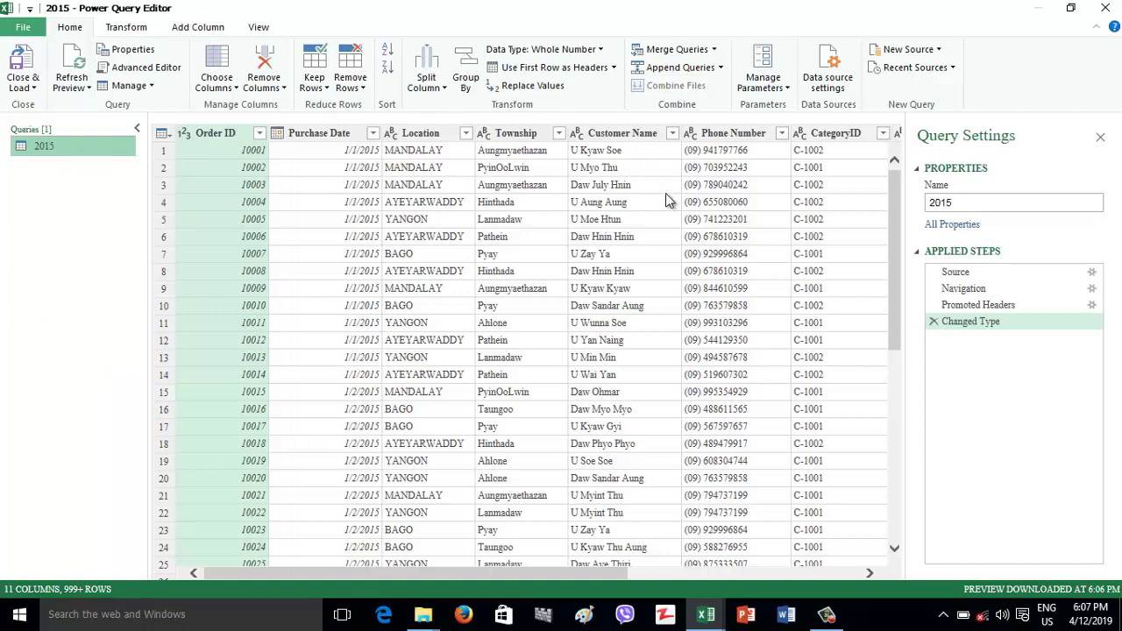
left_click_drag(327, 577, 311, 537)
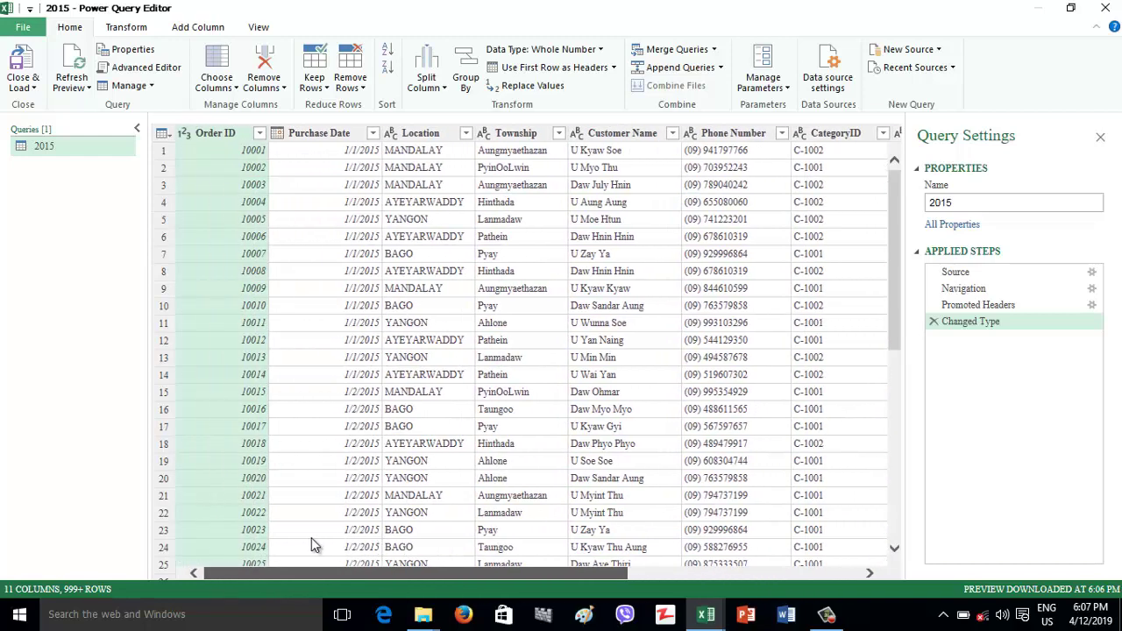
Step: Import the 2016 sheet from Sales2016.xlsx as a new Excel source and compare it with the 2015 query
left_click(927, 53)
mouse_move(927, 69)
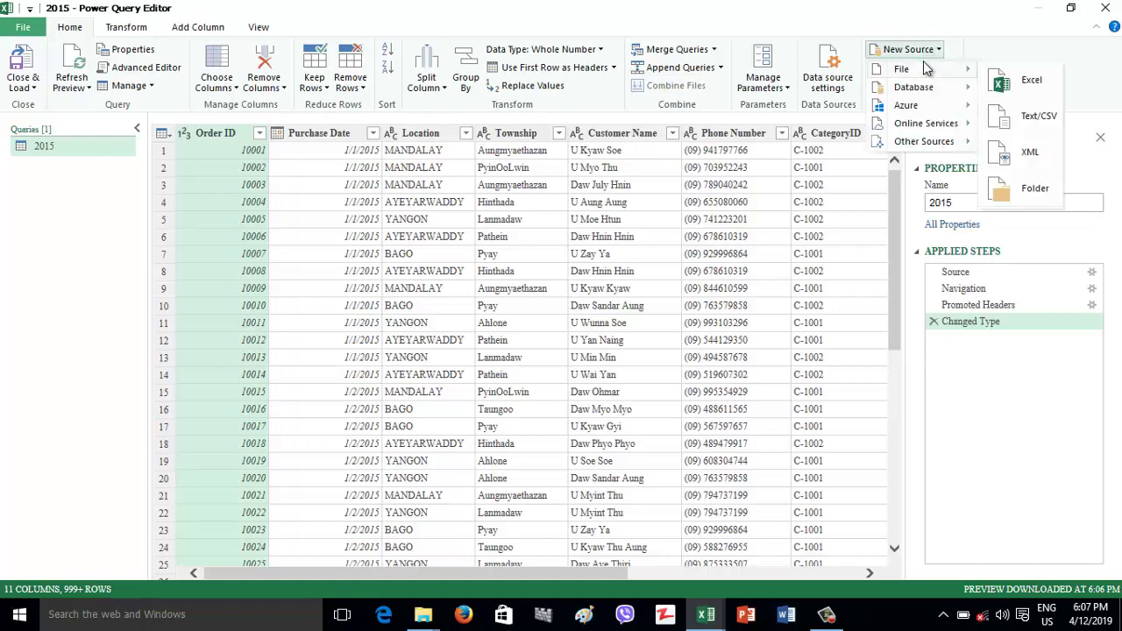
left_click(1002, 83)
left_click(246, 151)
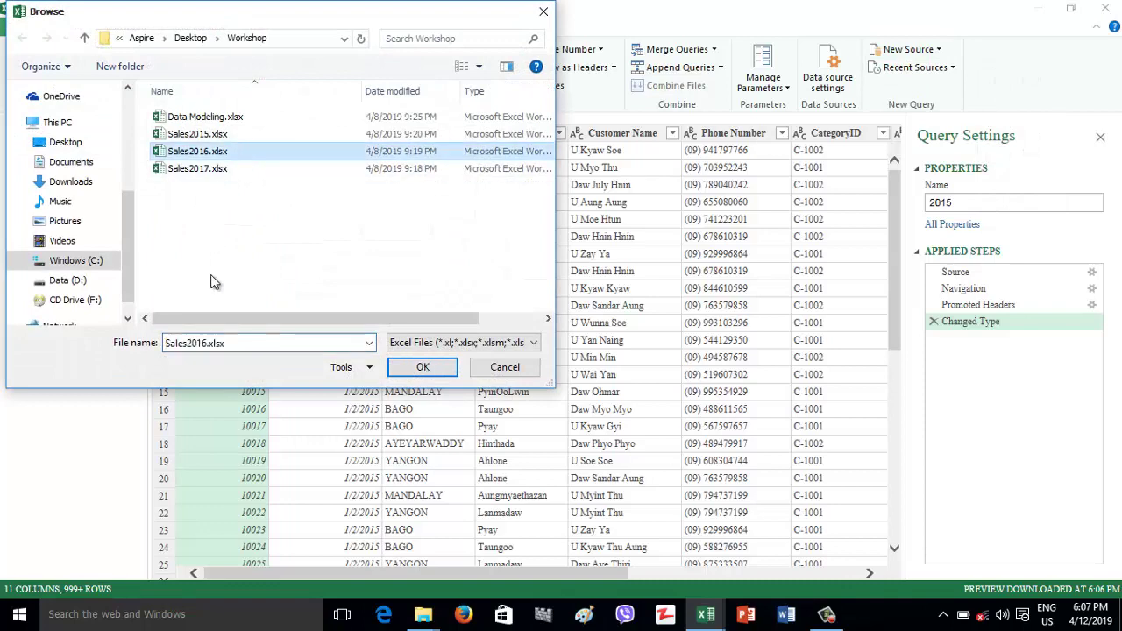
left_click(400, 365)
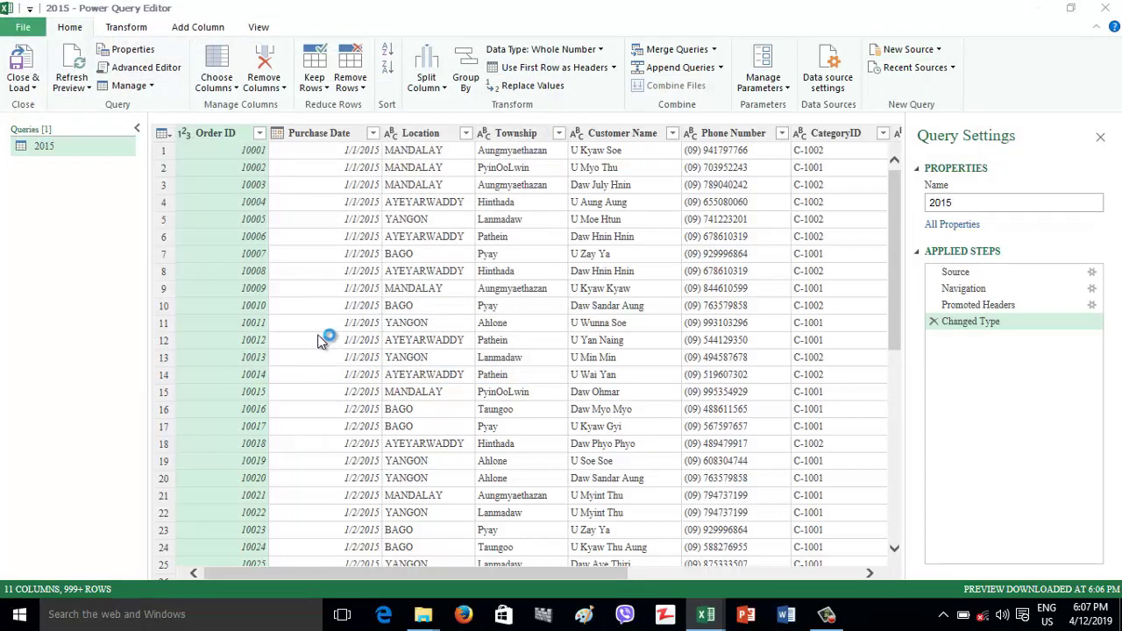
left_click(272, 171)
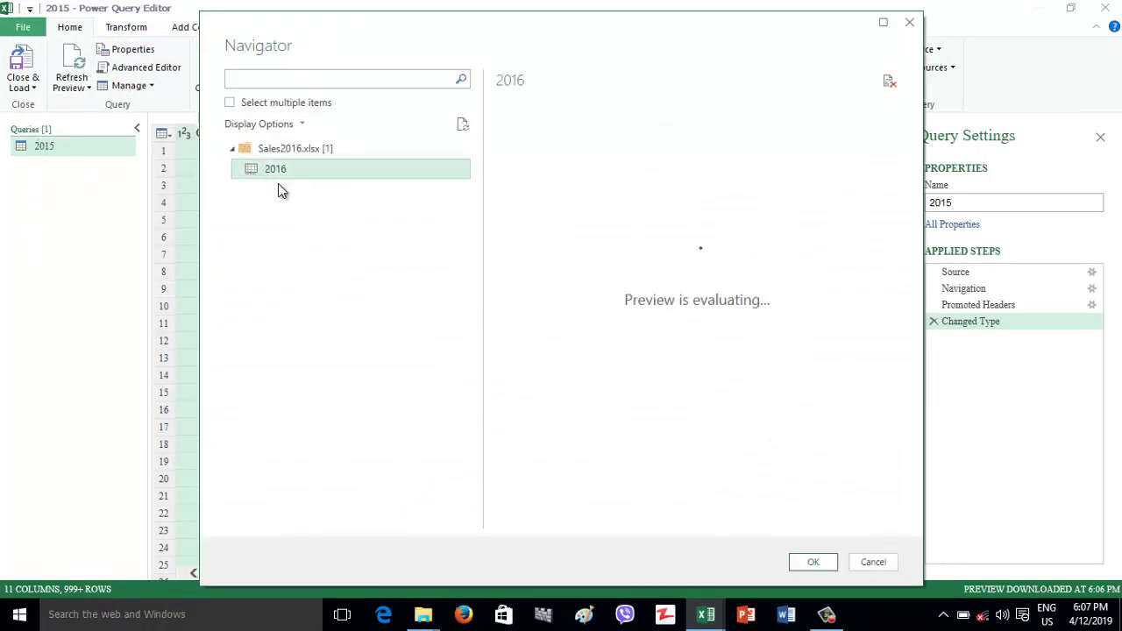
left_click(812, 564)
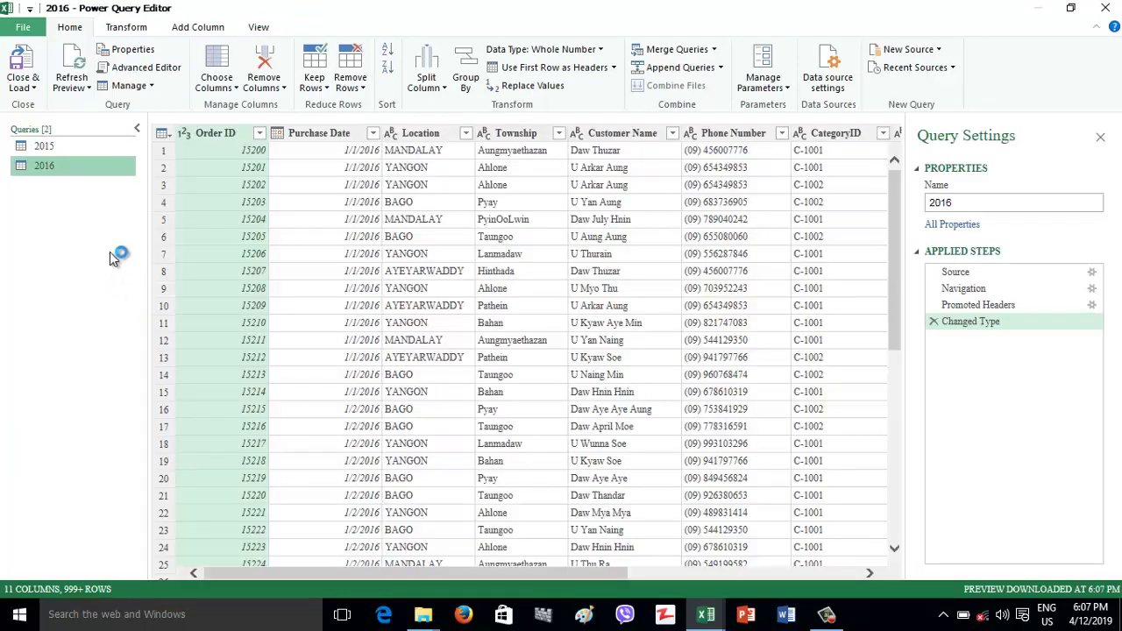
left_click_drag(55, 167, 59, 191)
left_click(65, 149)
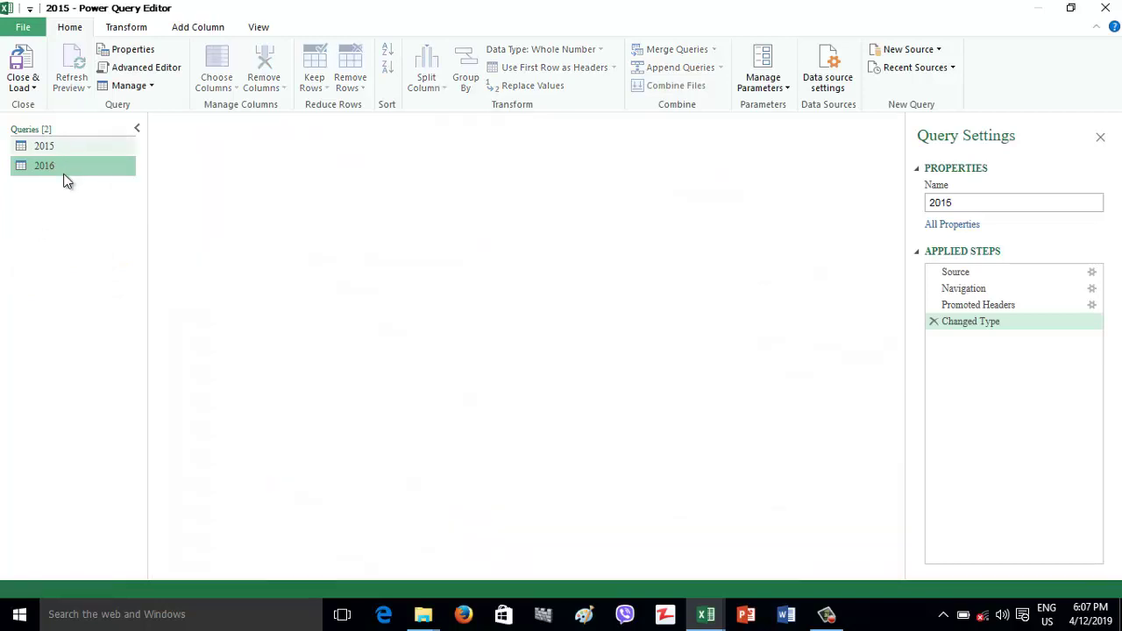
left_click(87, 174)
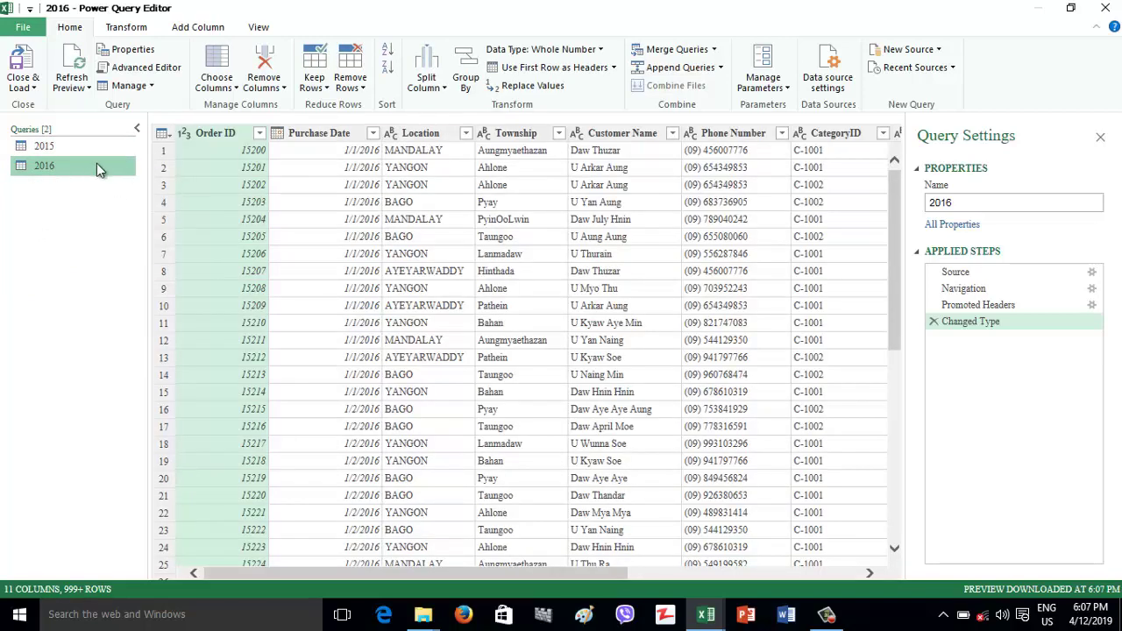
left_click(77, 146)
left_click(78, 166)
Step: Import the 2017 sheet from Sales2017.xlsx as a new Excel source and look through the three yearly queries
left_click(912, 49)
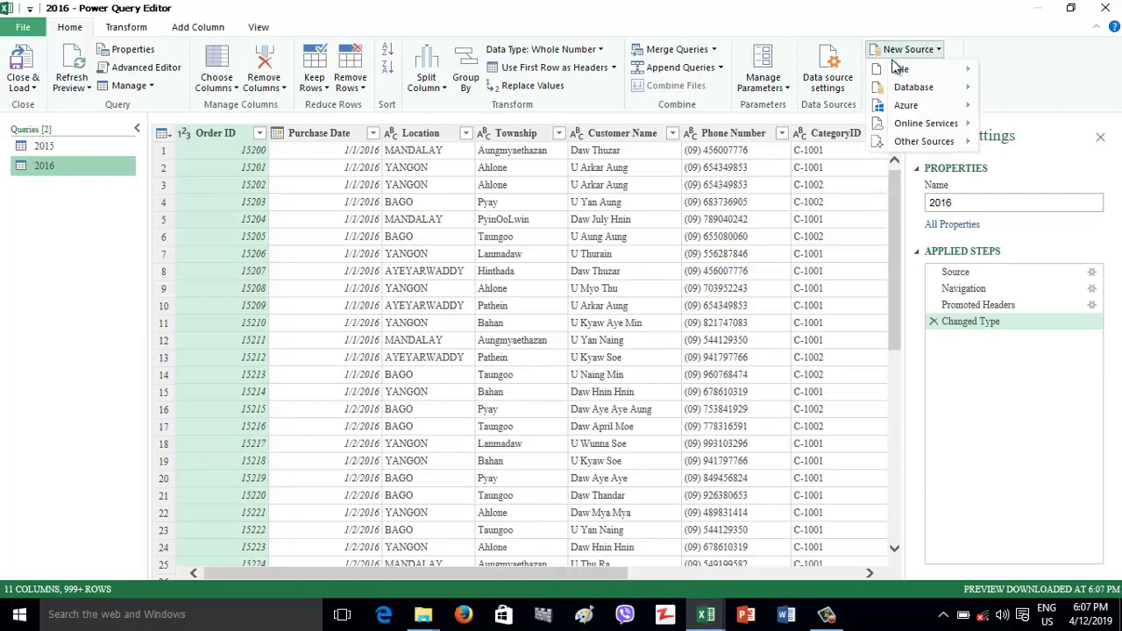
mouse_move(912, 70)
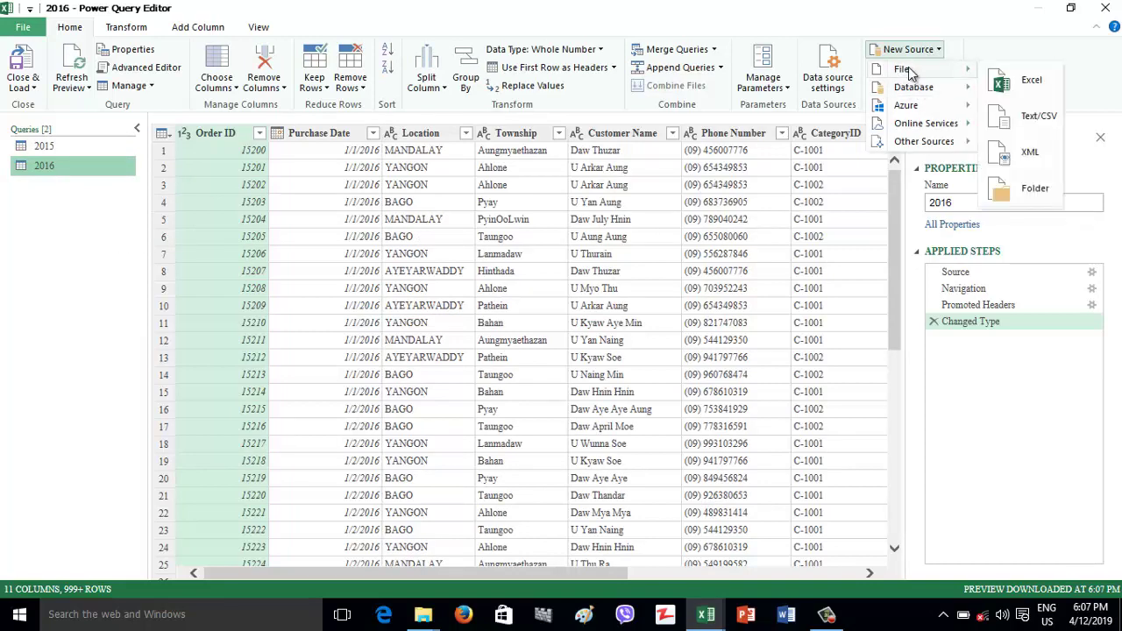
left_click(1032, 77)
left_click(237, 169)
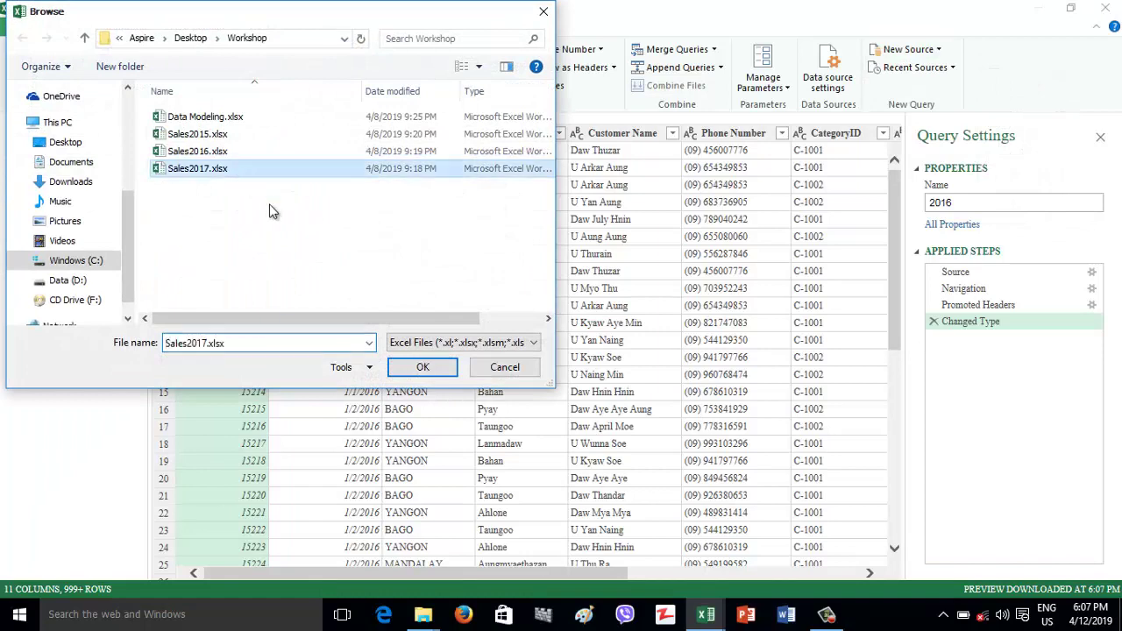
left_click(438, 372)
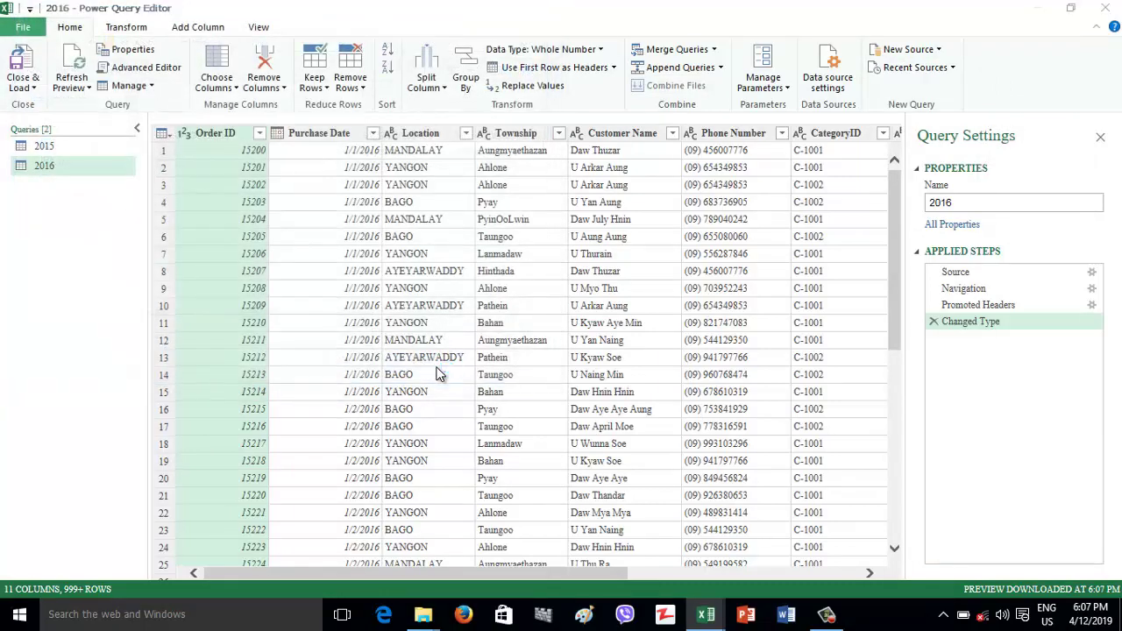
left_click(306, 171)
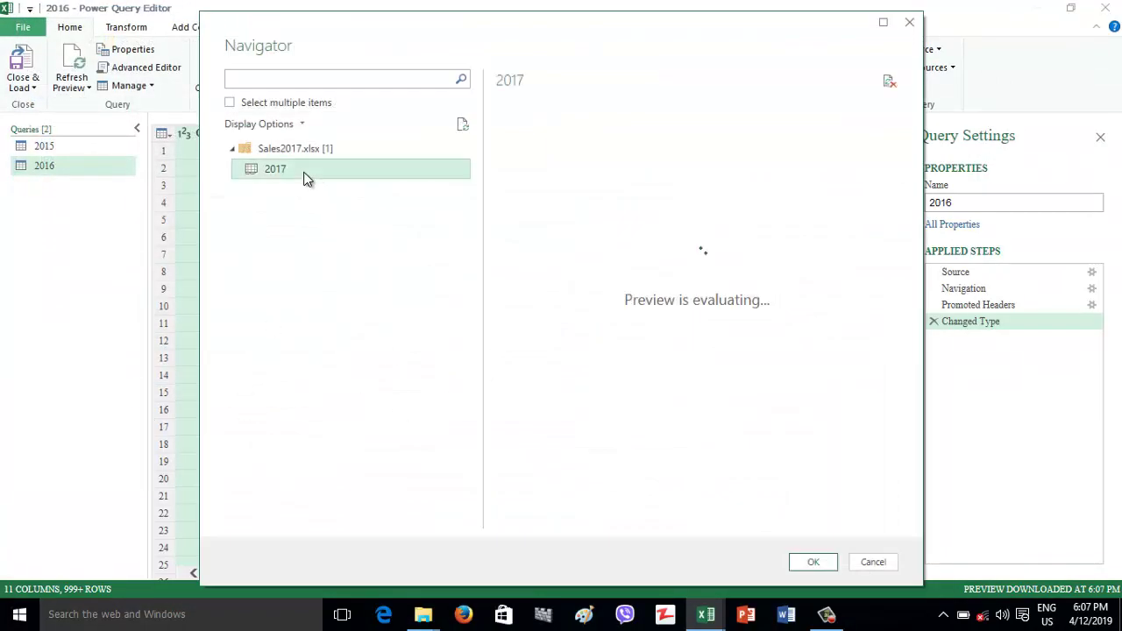
left_click(813, 562)
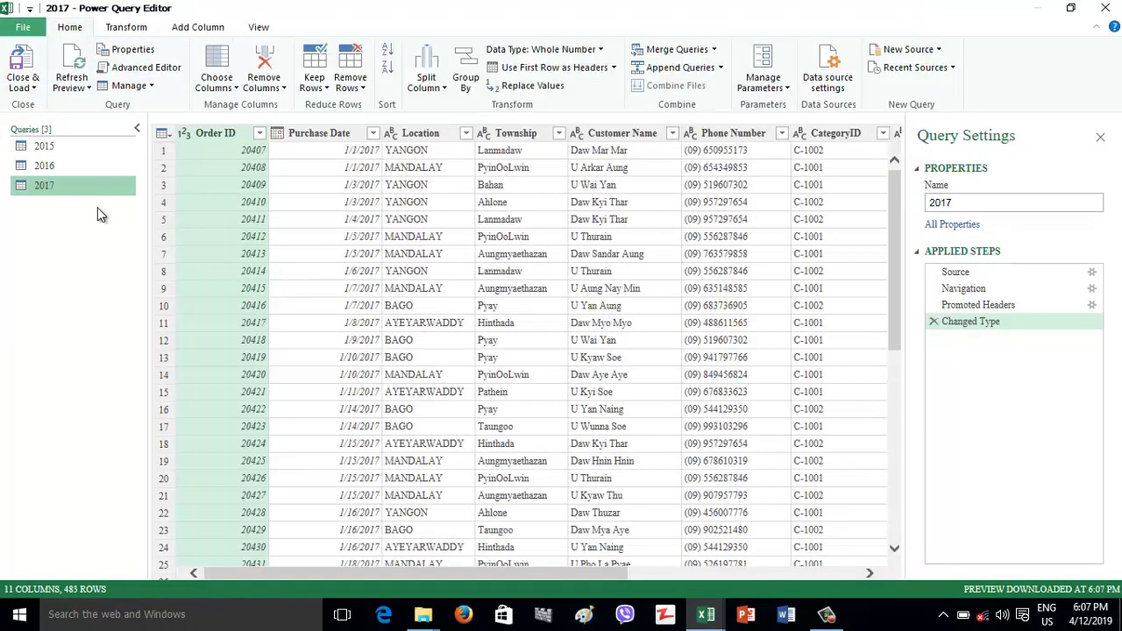
left_click(58, 147)
left_click(68, 168)
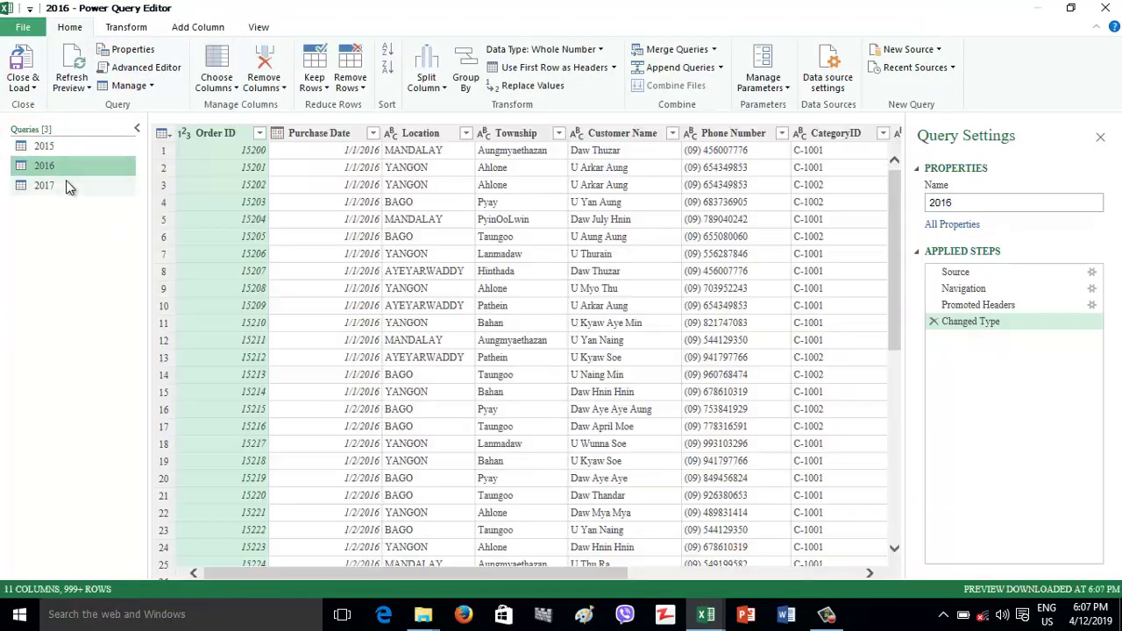
left_click(63, 184)
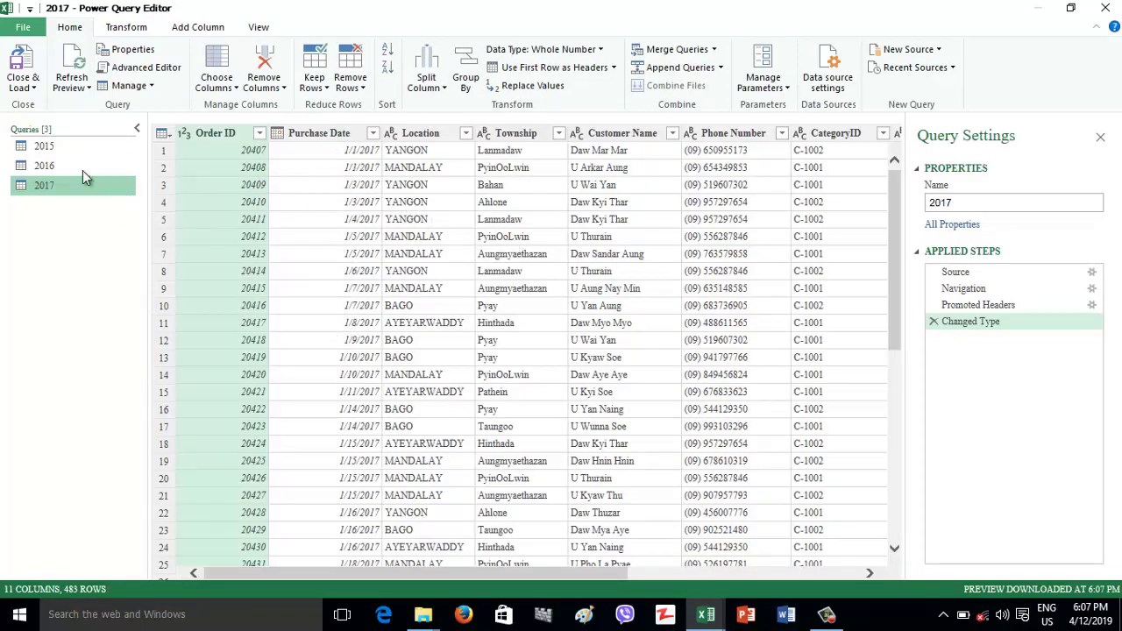
Step: Create a reference query from the 2015 query and compare it with the original
left_click(70, 149)
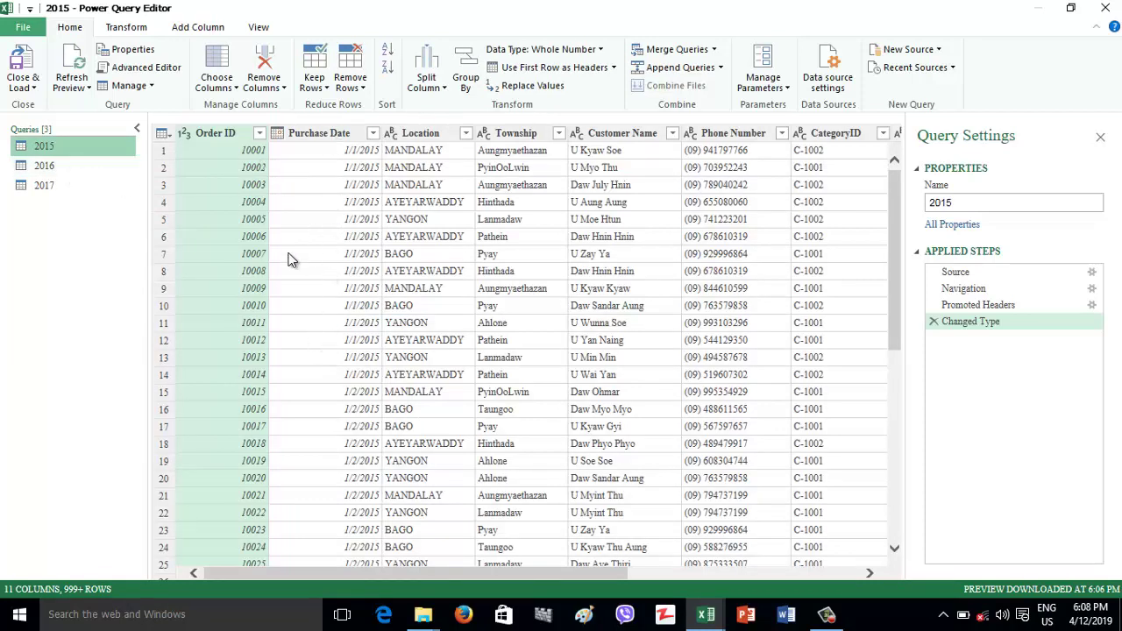
right_click(53, 147)
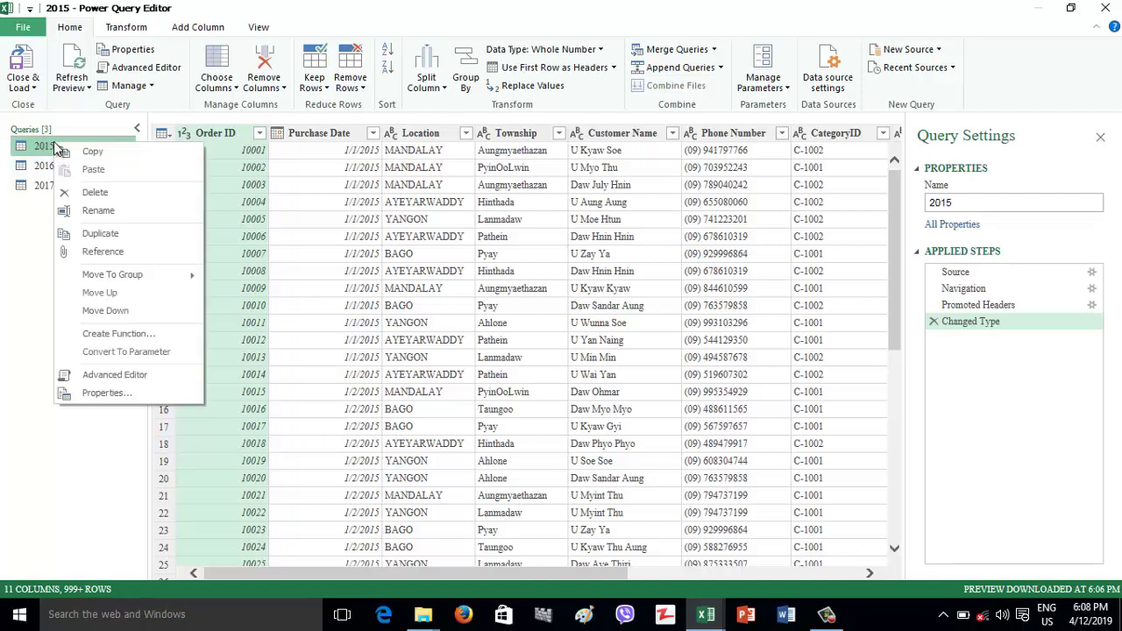
left_click(102, 254)
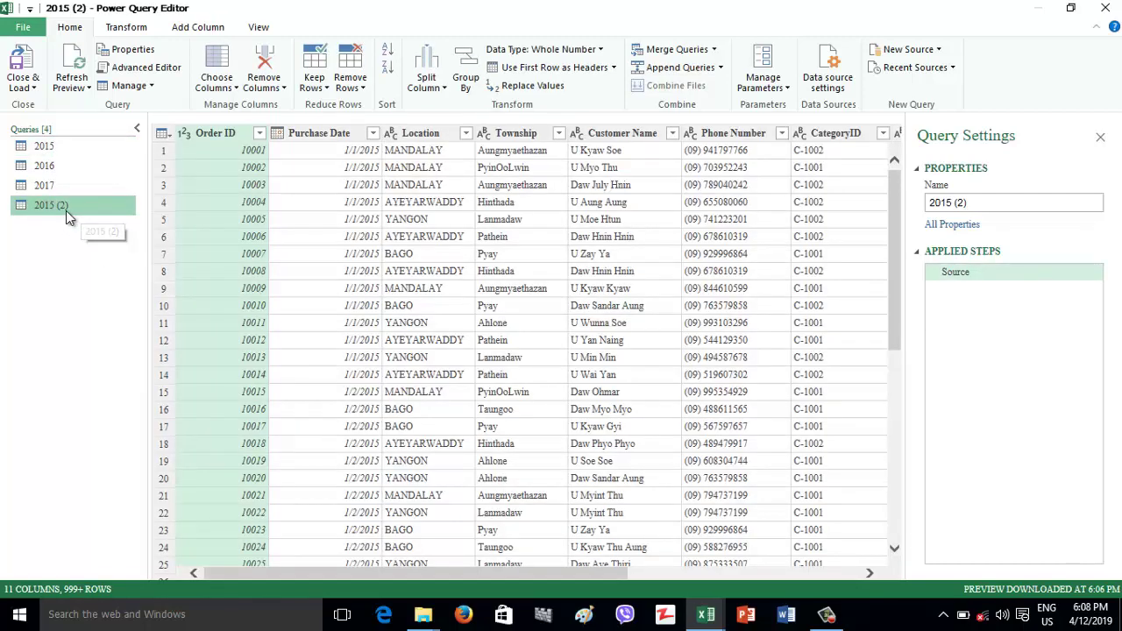
left_click(79, 148)
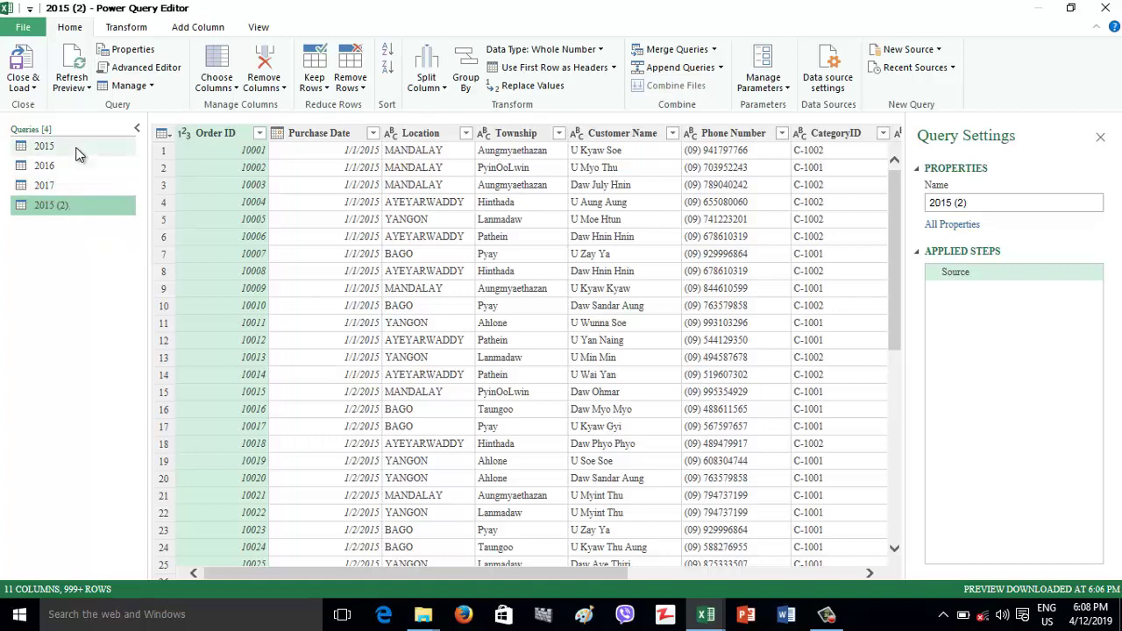
left_click(65, 206)
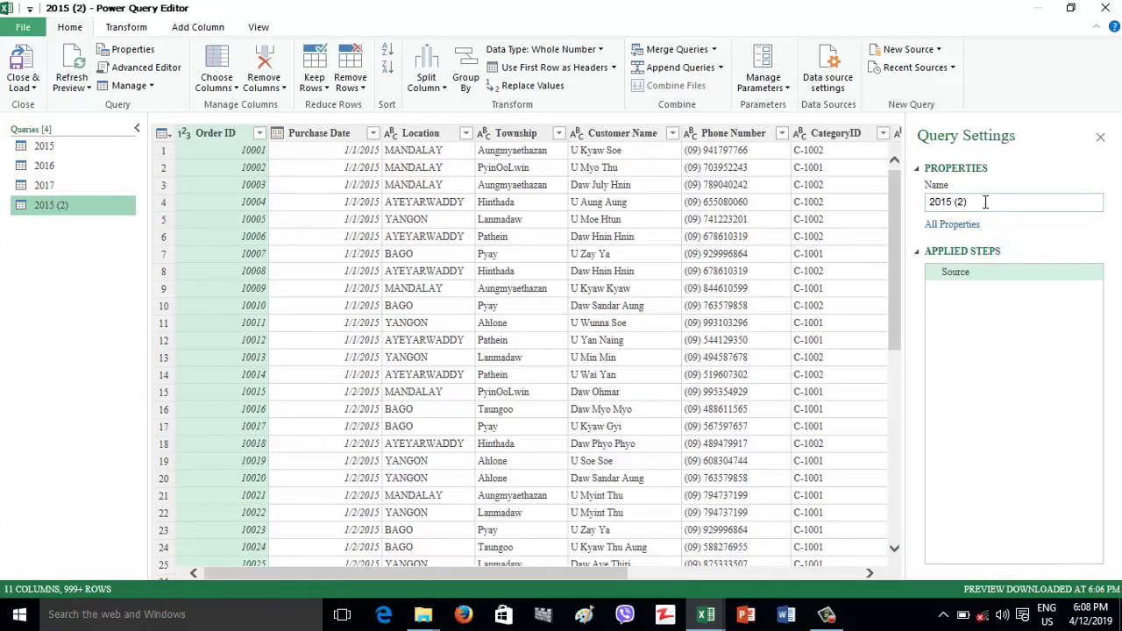
Step: Rename the query referencing 2015 as Sales
left_click(980, 203)
left_click(56, 209)
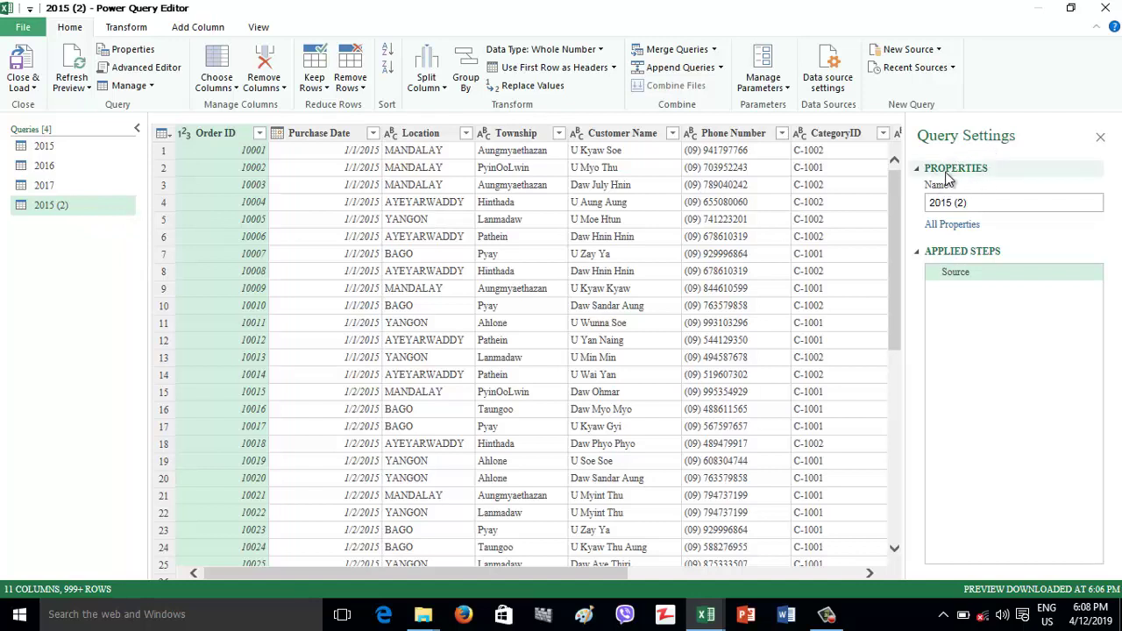
left_click(976, 205)
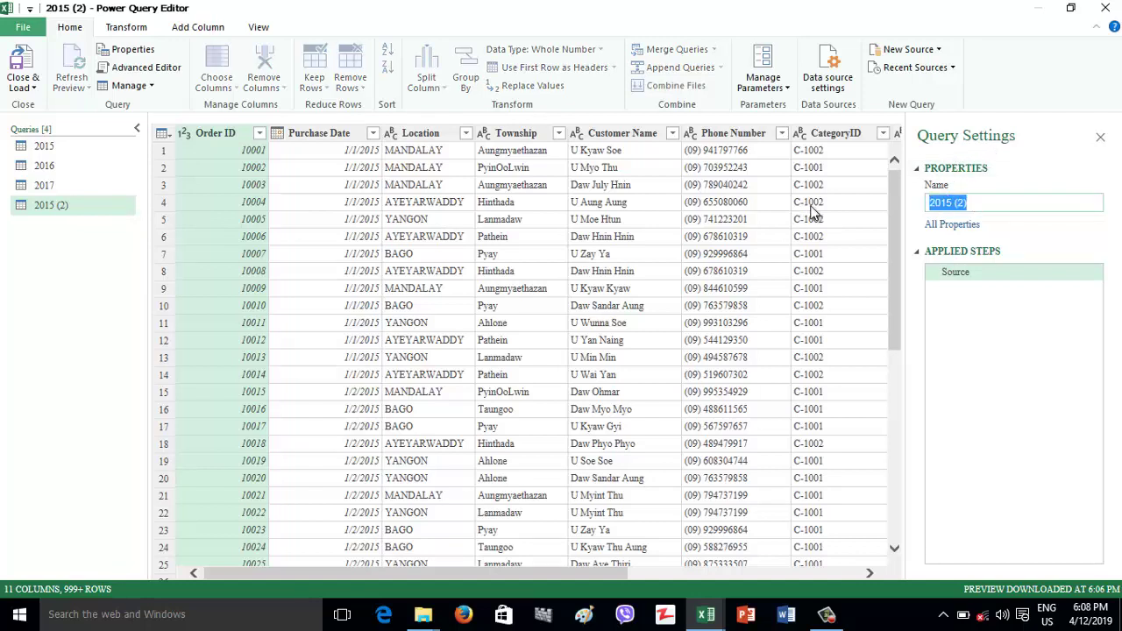
key("BackSpace")
key("Return")
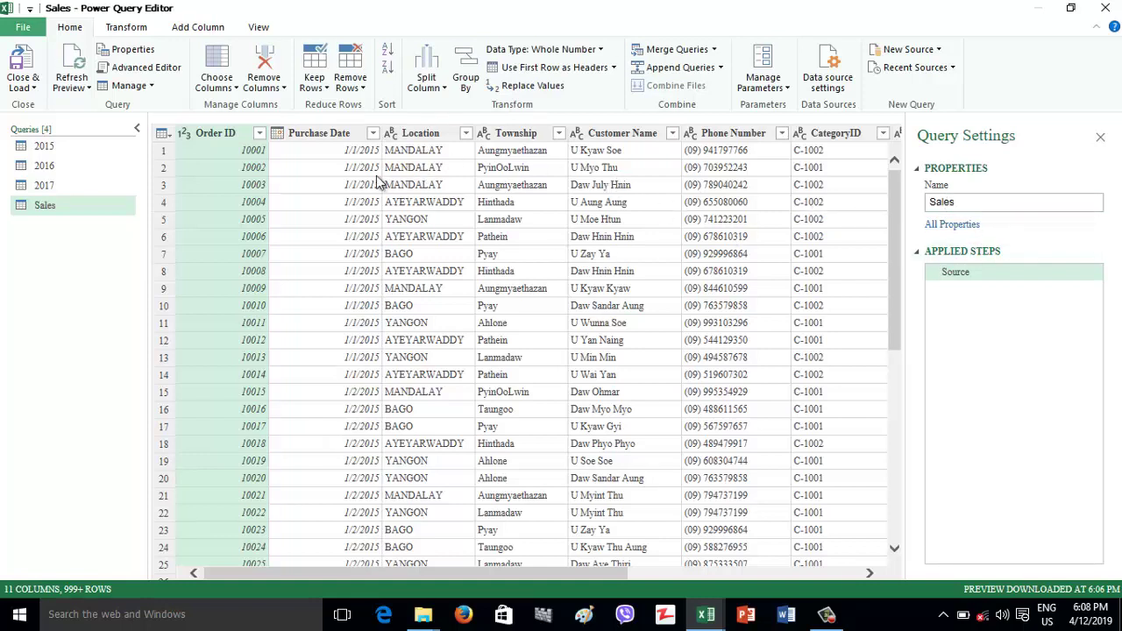
Step: Check which dates the Purchase Date column of the Sales query contains, leaving it unfiltered
left_click(372, 134)
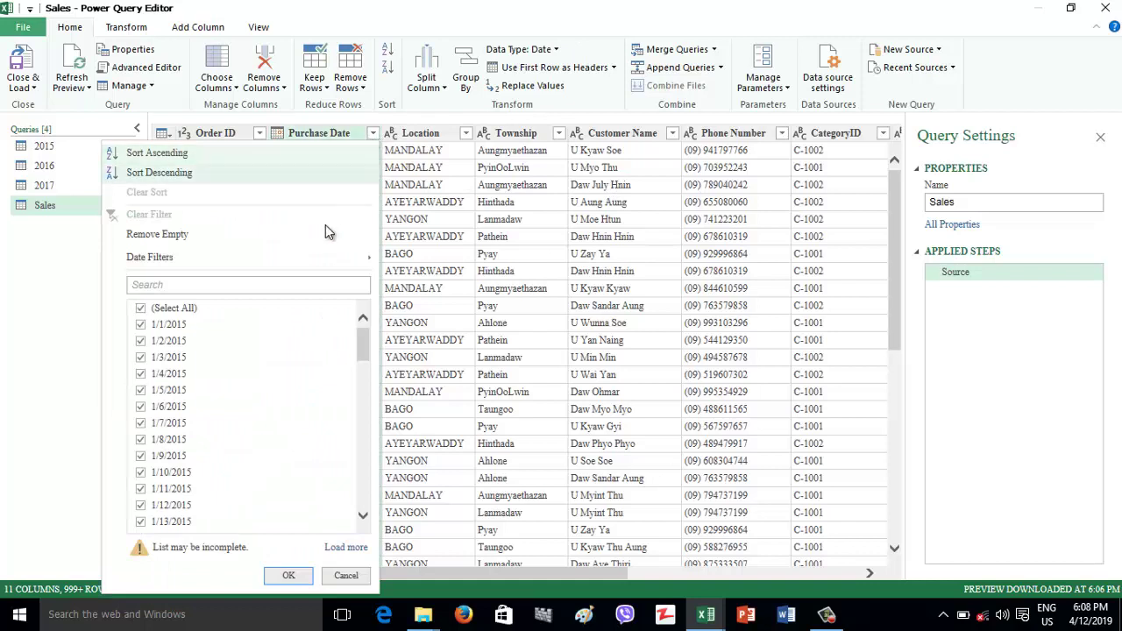
left_click_drag(358, 364, 392, 396)
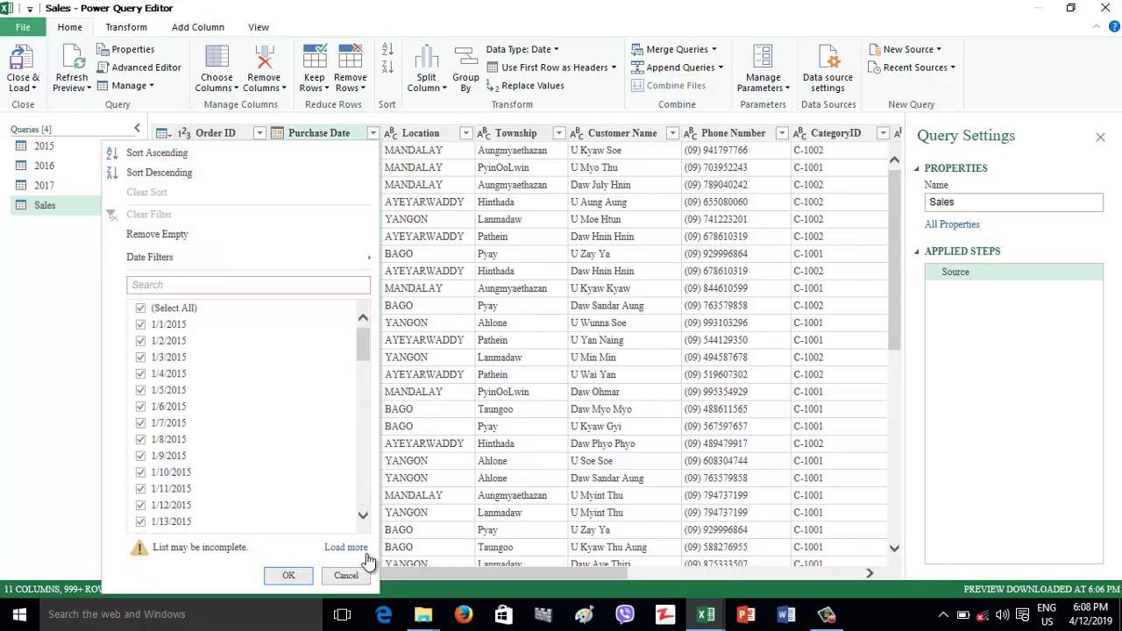
left_click(347, 575)
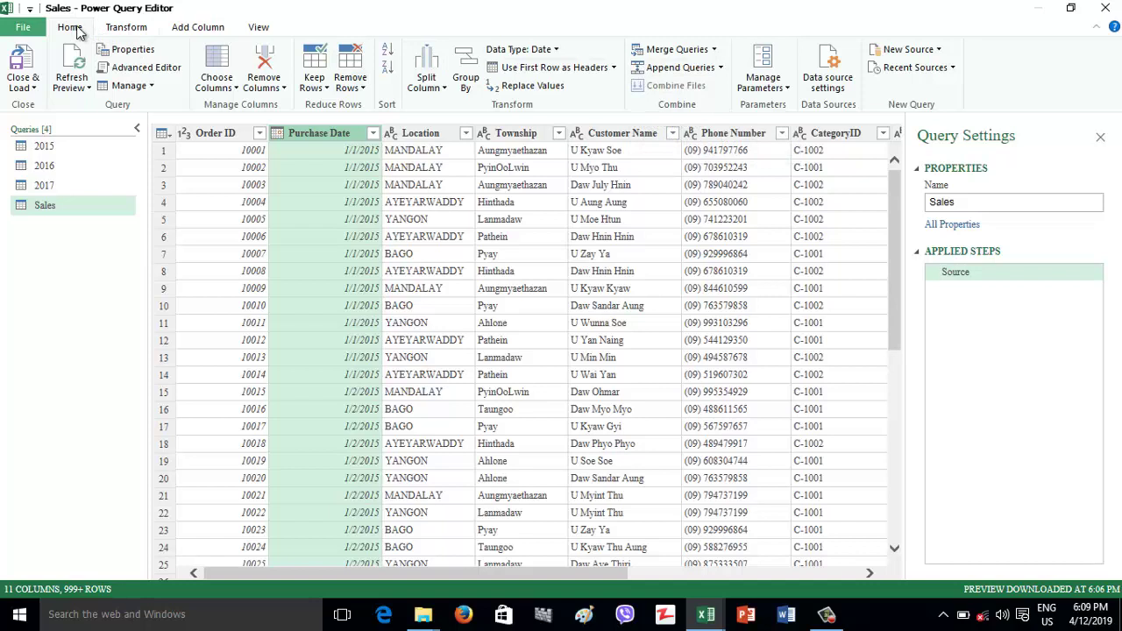
Step: Append the 2016 query to the Sales query using the two-table option
left_click(681, 68)
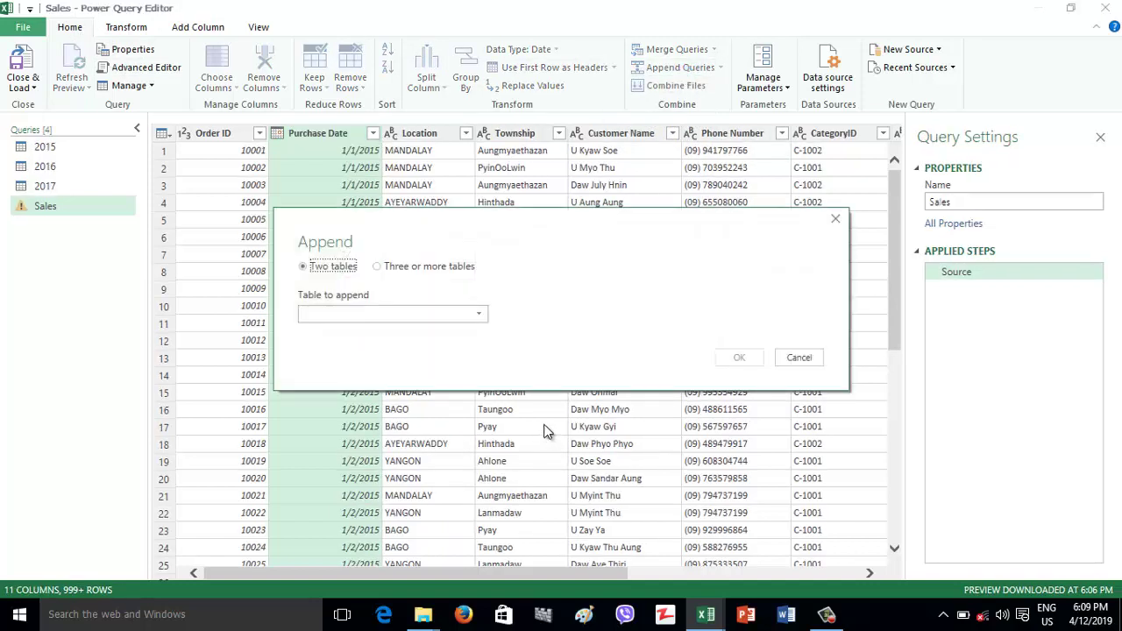
left_click_drag(338, 225, 334, 205)
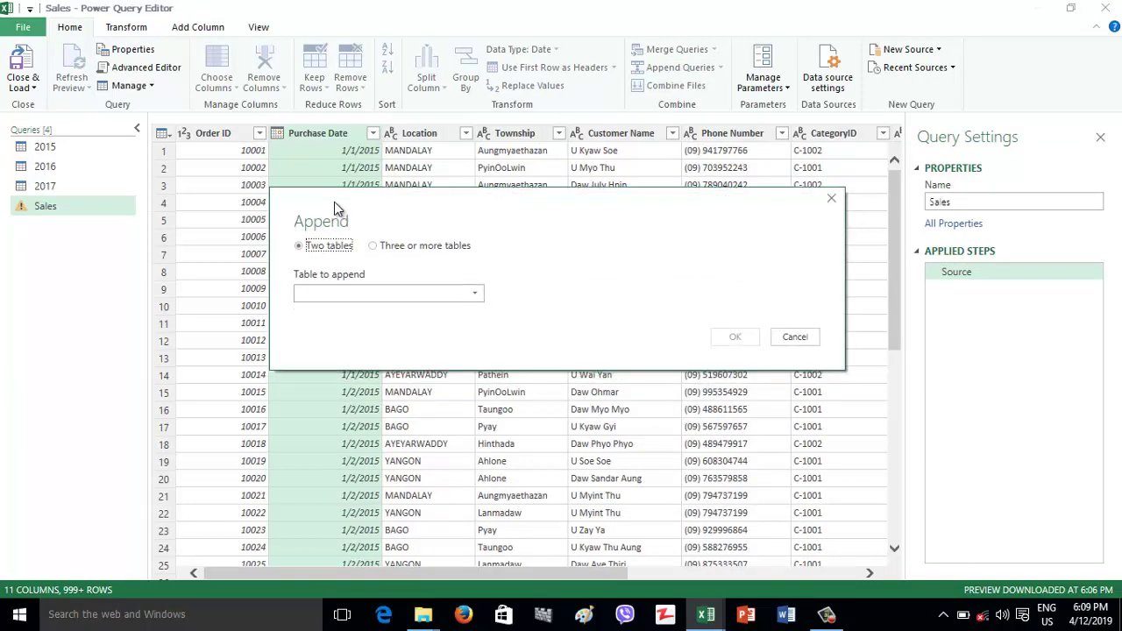
left_click(348, 296)
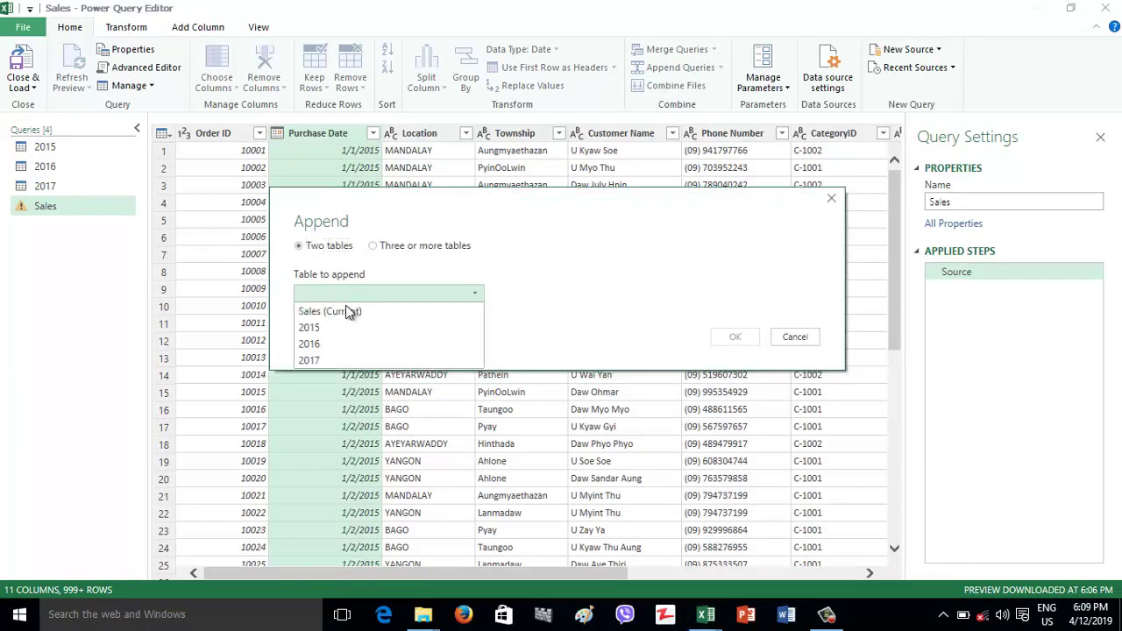
left_click(343, 344)
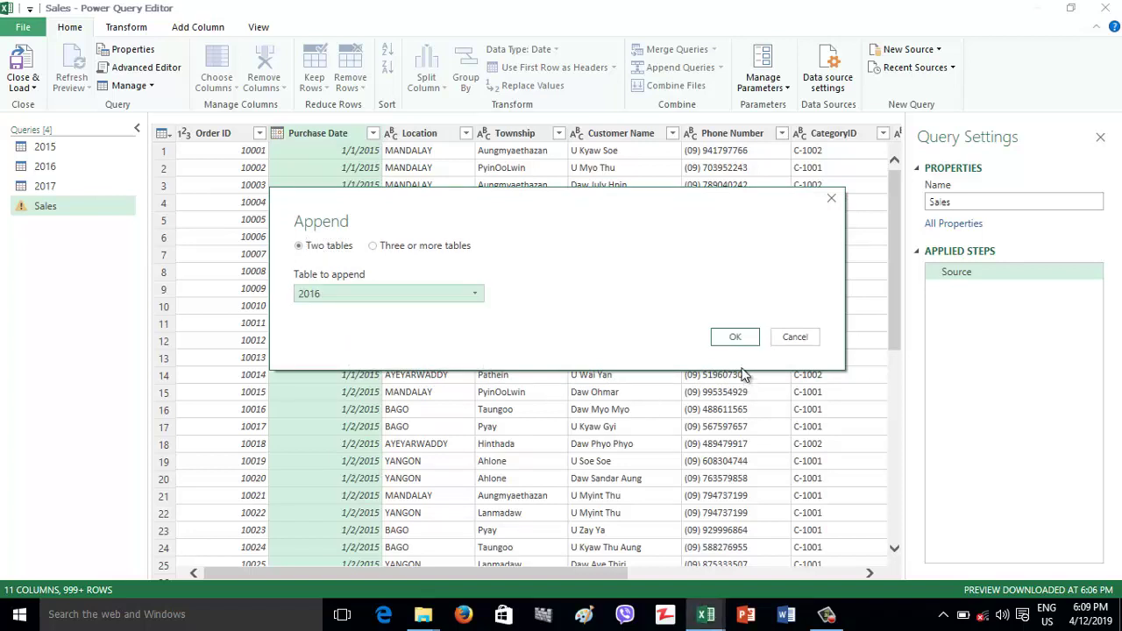
left_click(733, 338)
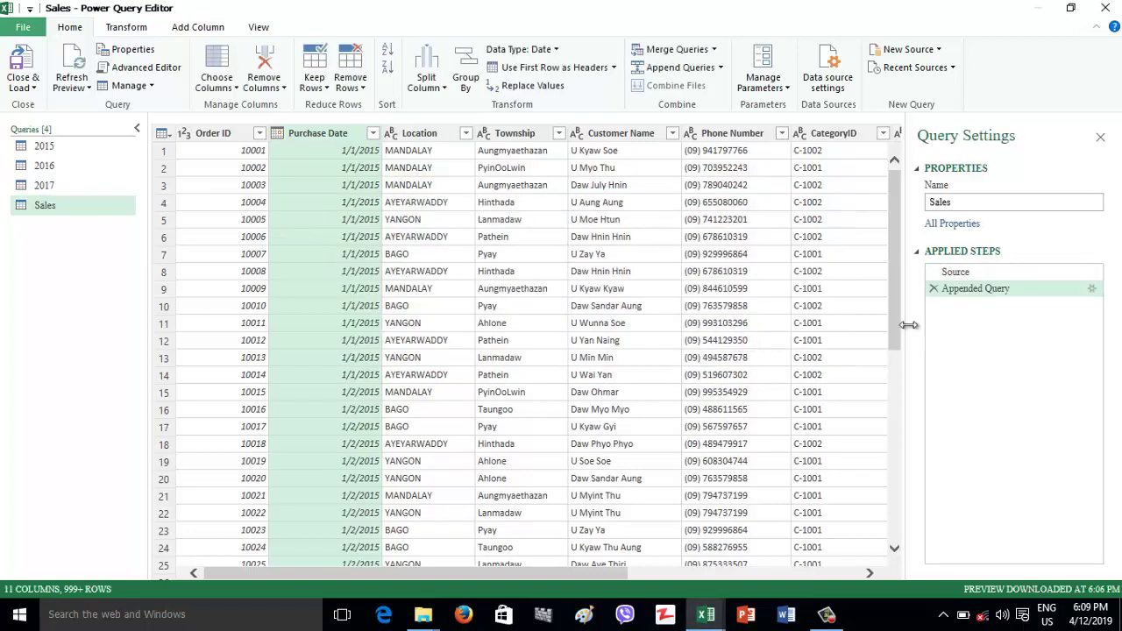
Step: Check the Sales query's Purchase Date column for 2016 data, loading more filter values and searching for 1/1/2016 without applying a filter
left_click_drag(898, 225, 936, 601)
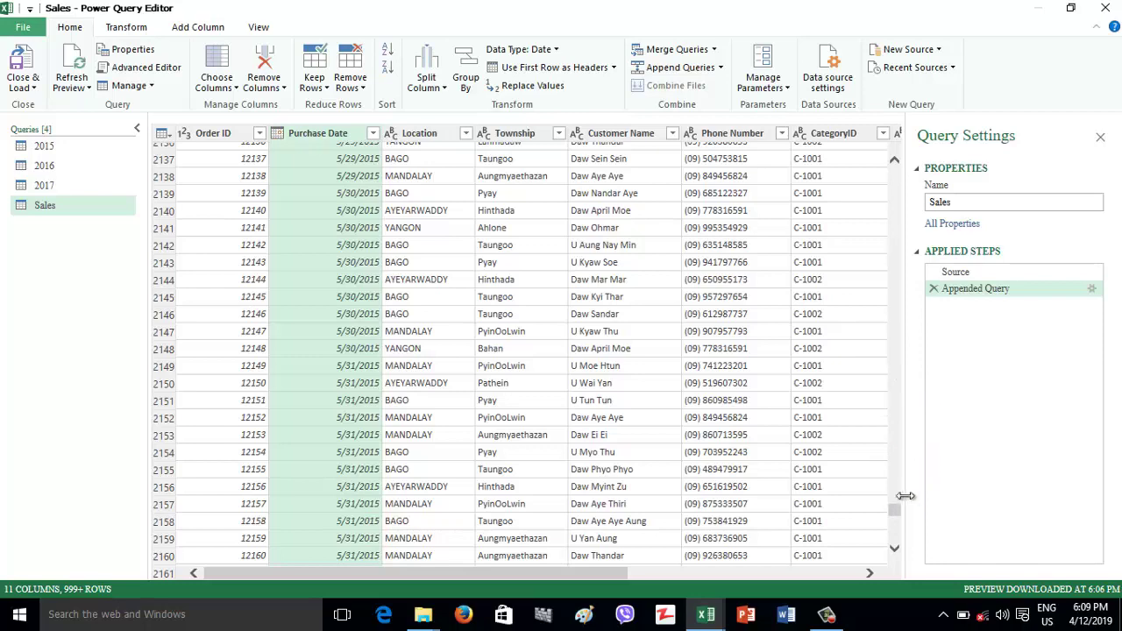
left_click(895, 524)
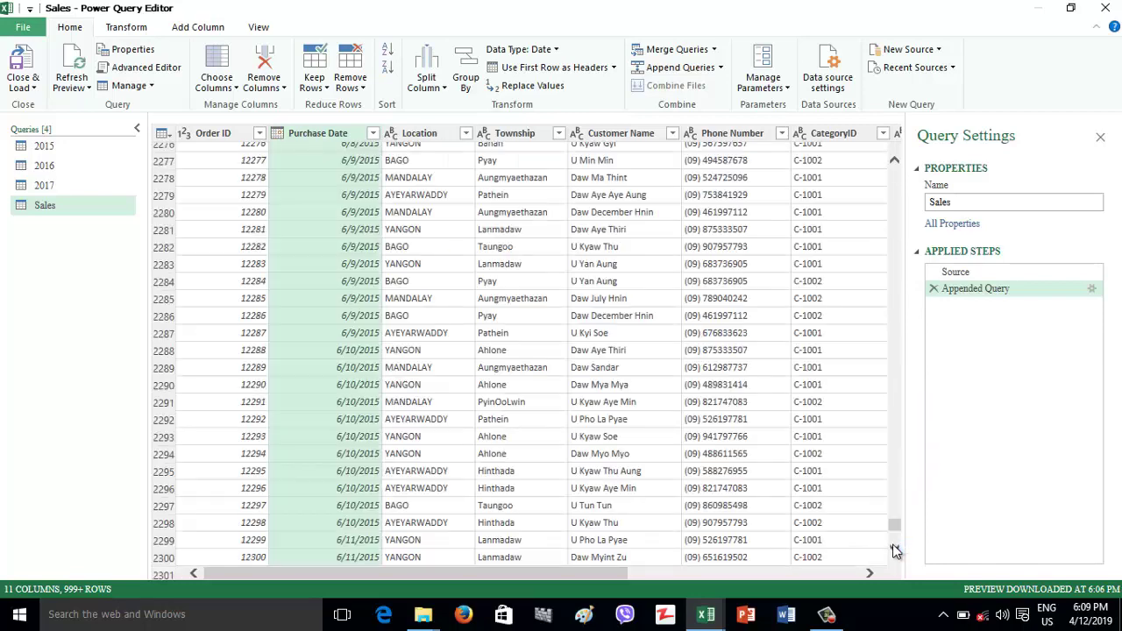
scroll(897, 539, "down", 15)
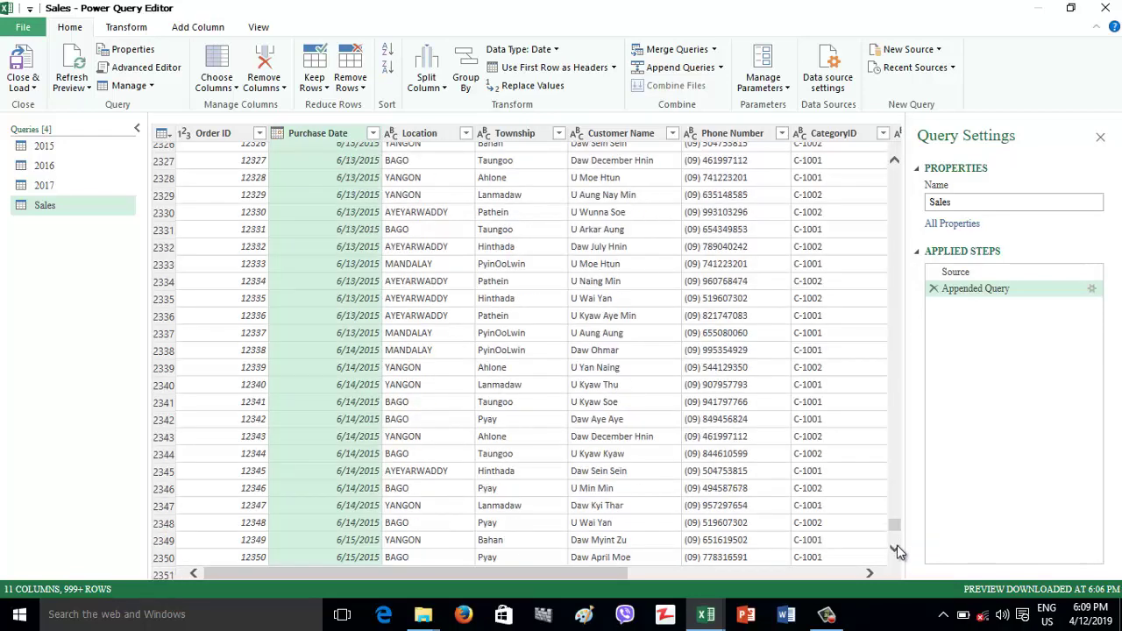
scroll(896, 527, "down", 20)
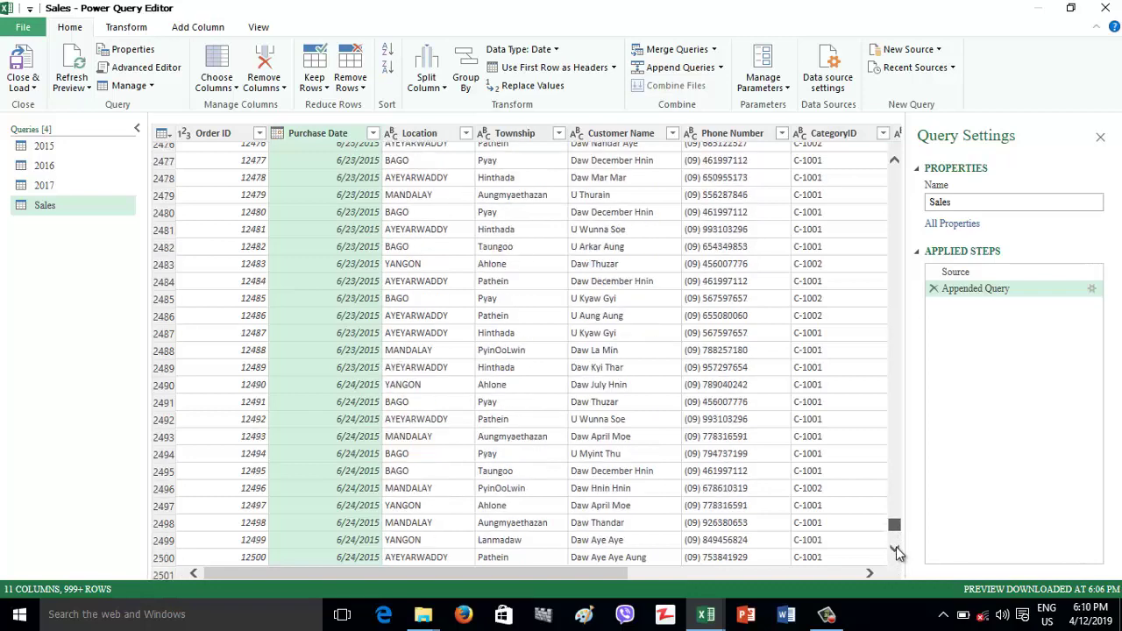
scroll(896, 570, "down", 20)
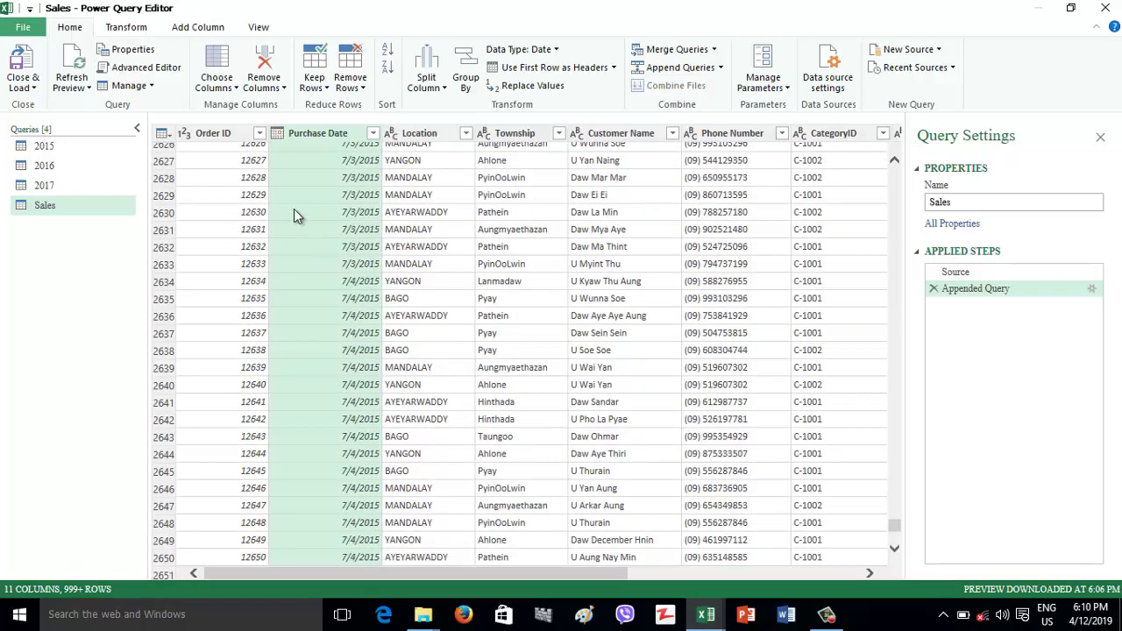
left_click(373, 133)
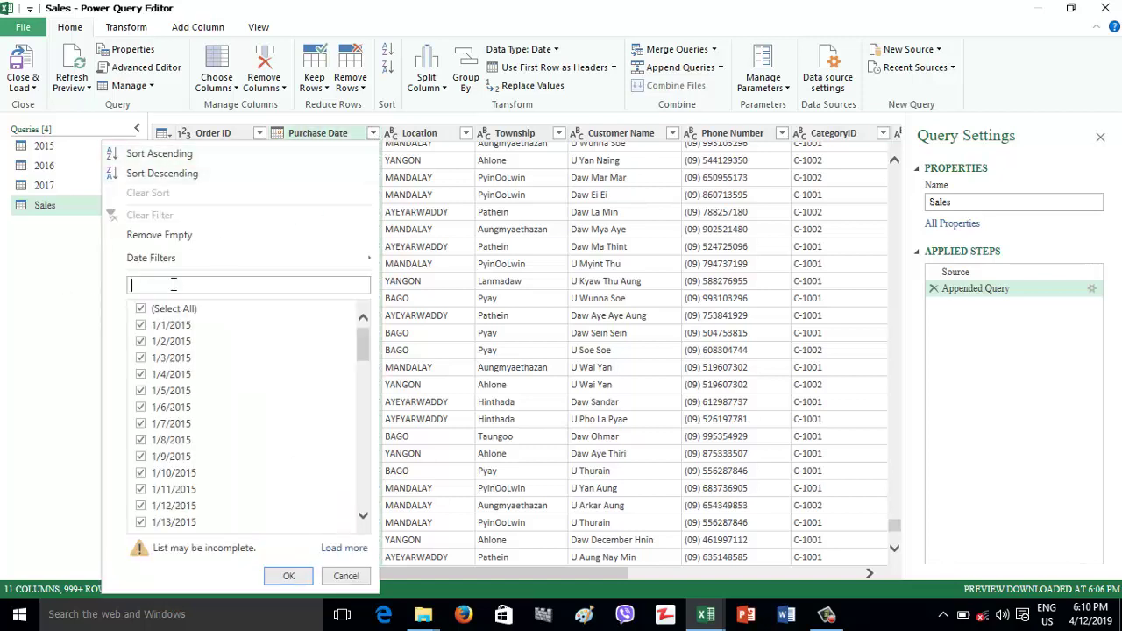
type("2016")
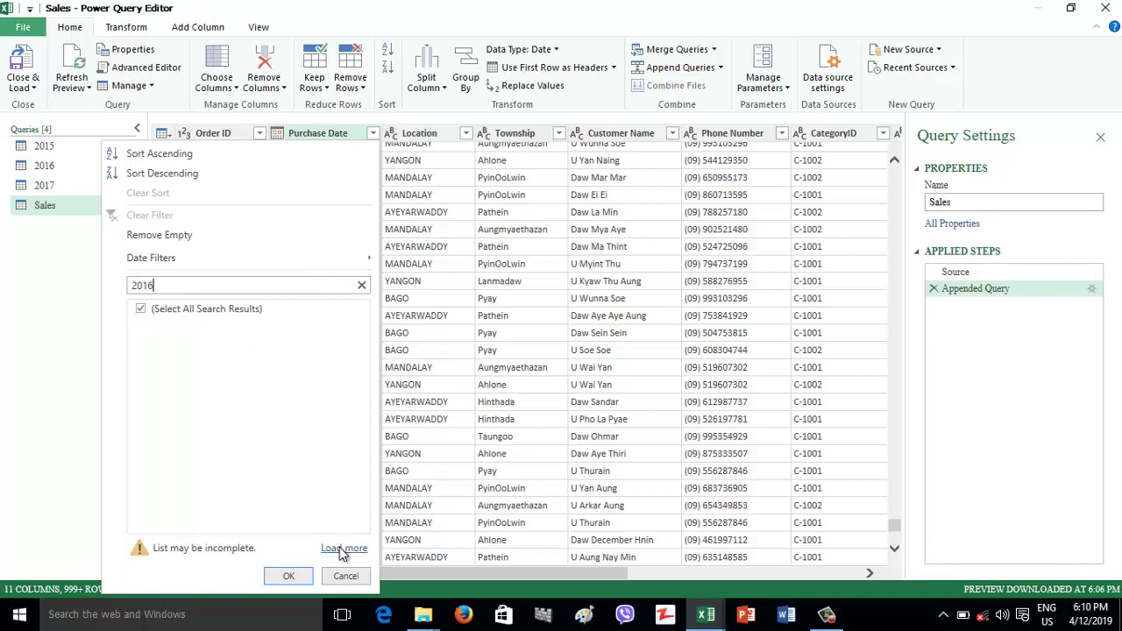
left_click(342, 548)
left_click(188, 287)
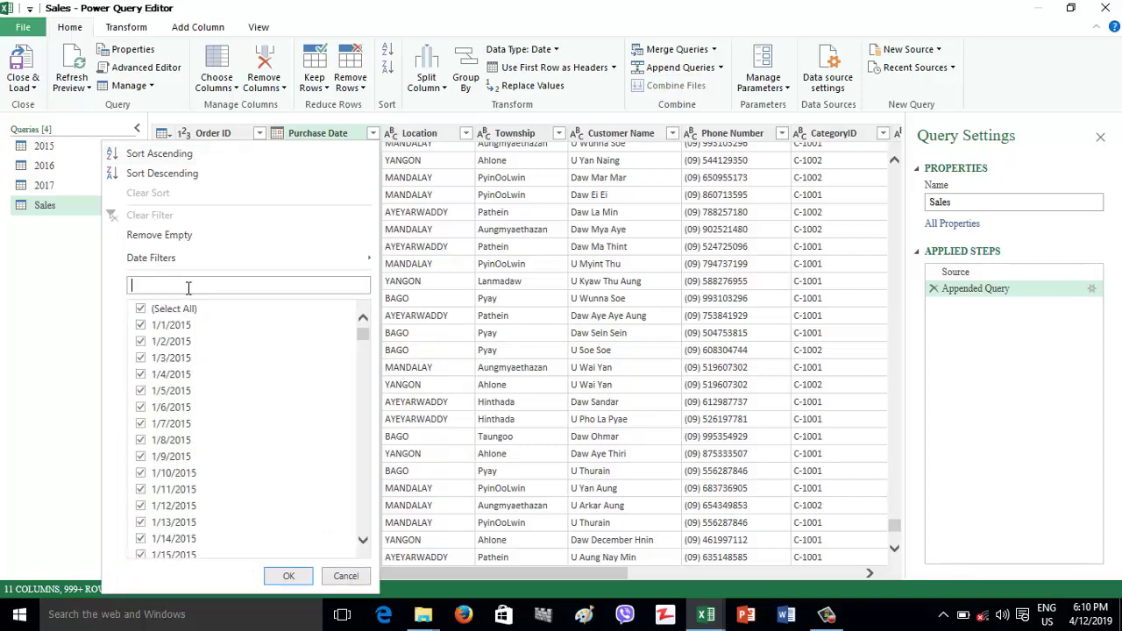
type("1/1")
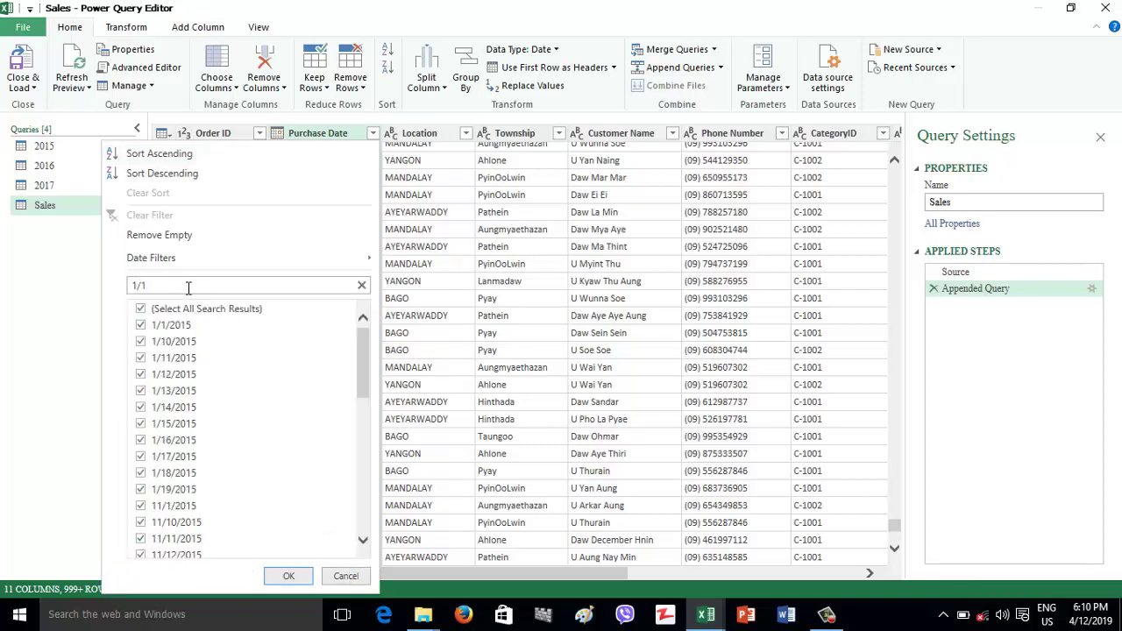
type("/2016")
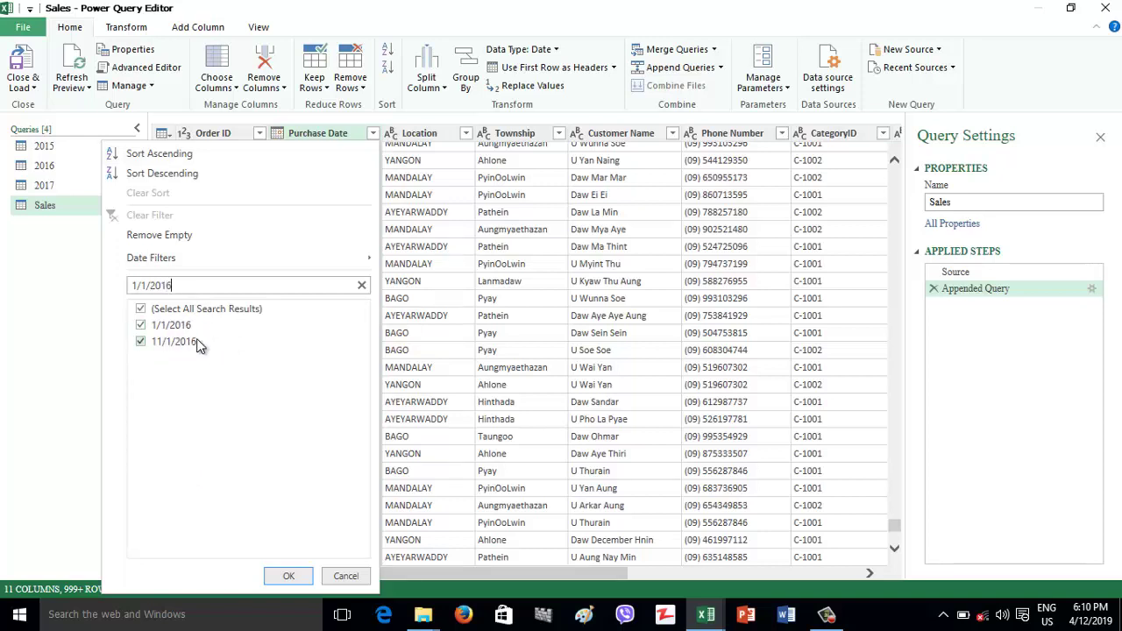
left_click(344, 578)
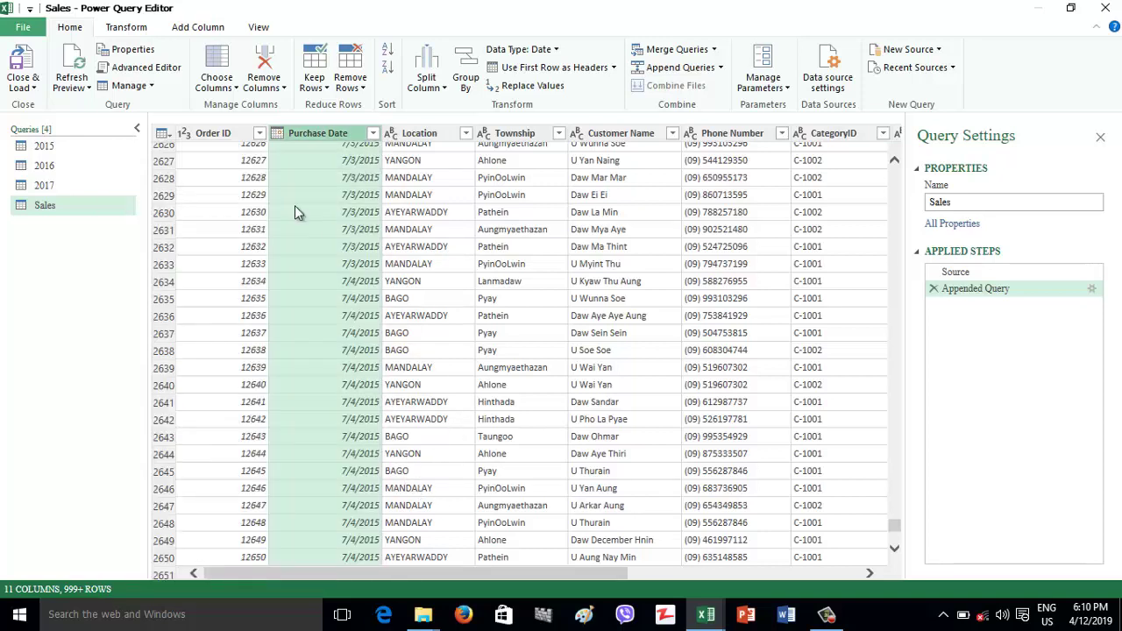
Step: Append the 2017 query to the Sales query using the two-table option
left_click(59, 189)
left_click(59, 204)
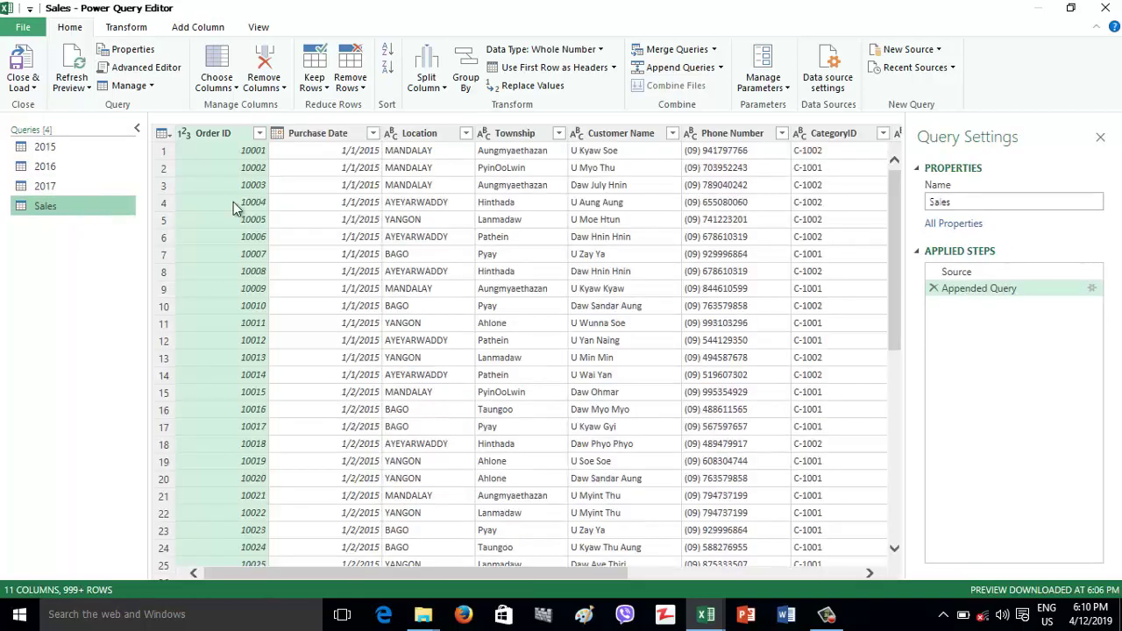
left_click(664, 73)
left_click(418, 315)
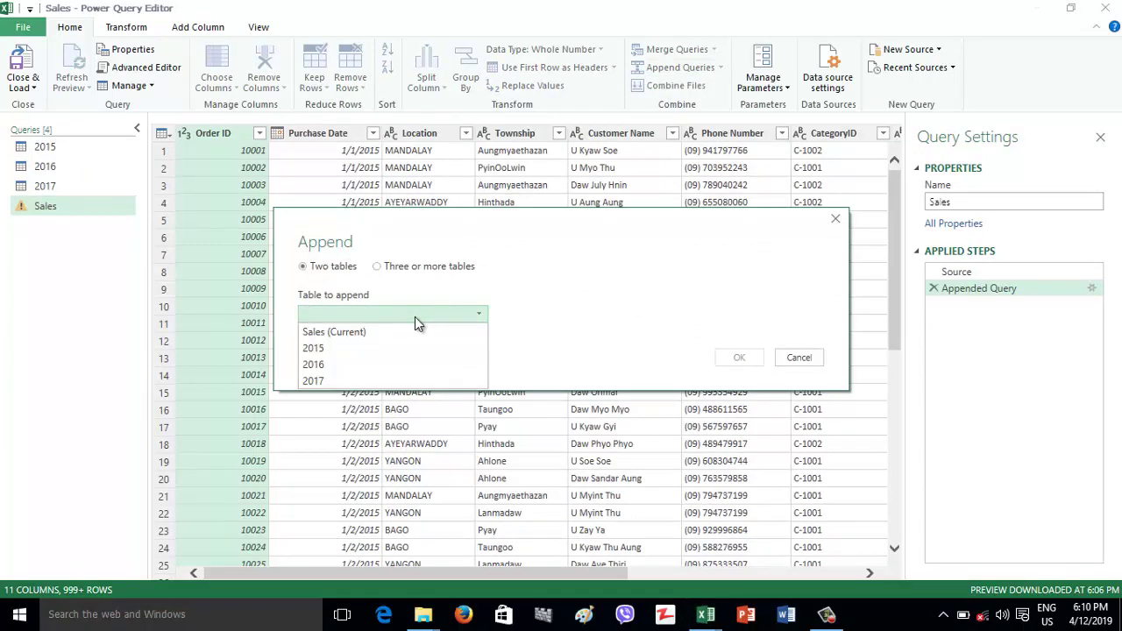
left_click(338, 382)
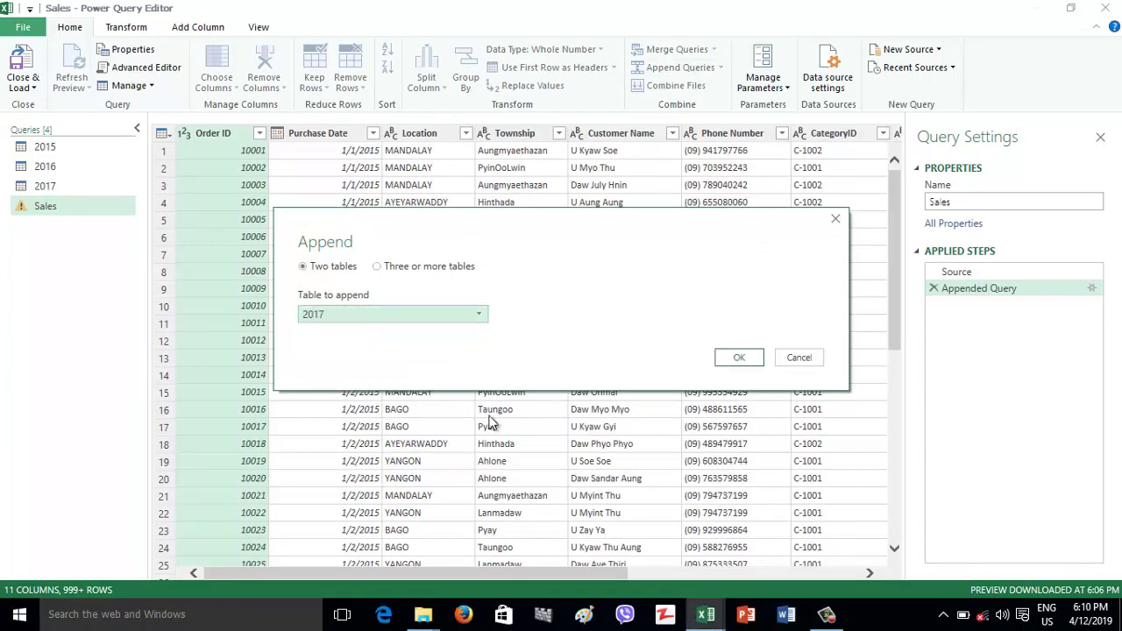
left_click(741, 357)
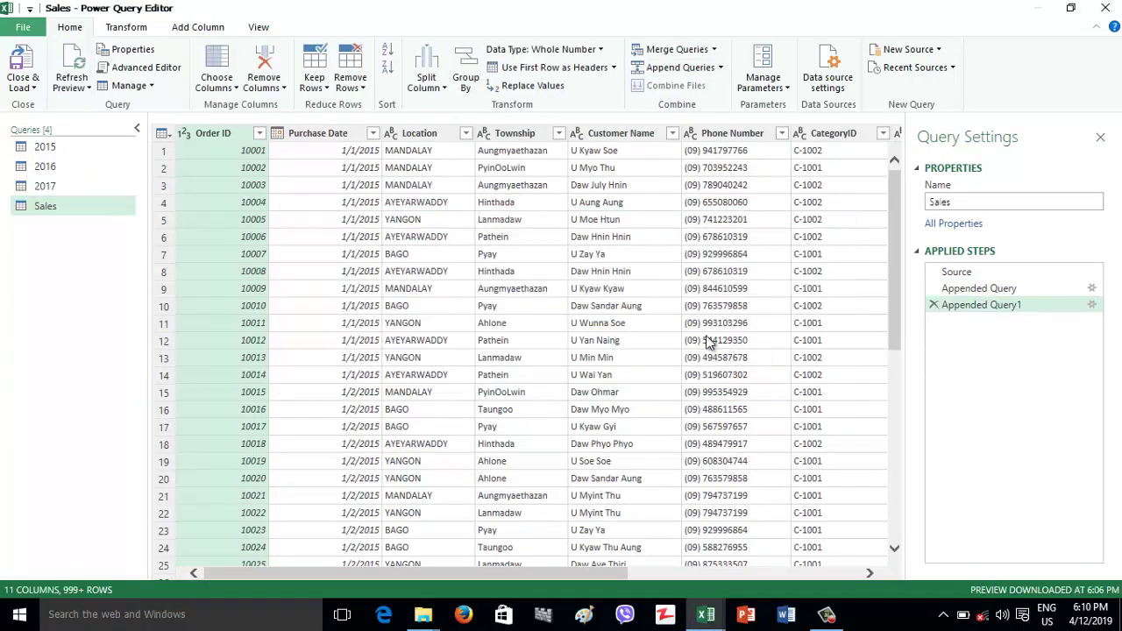
Step: Load more Purchase Date filter values and search them for 1/1/2017, leaving the column unfiltered
left_click(373, 133)
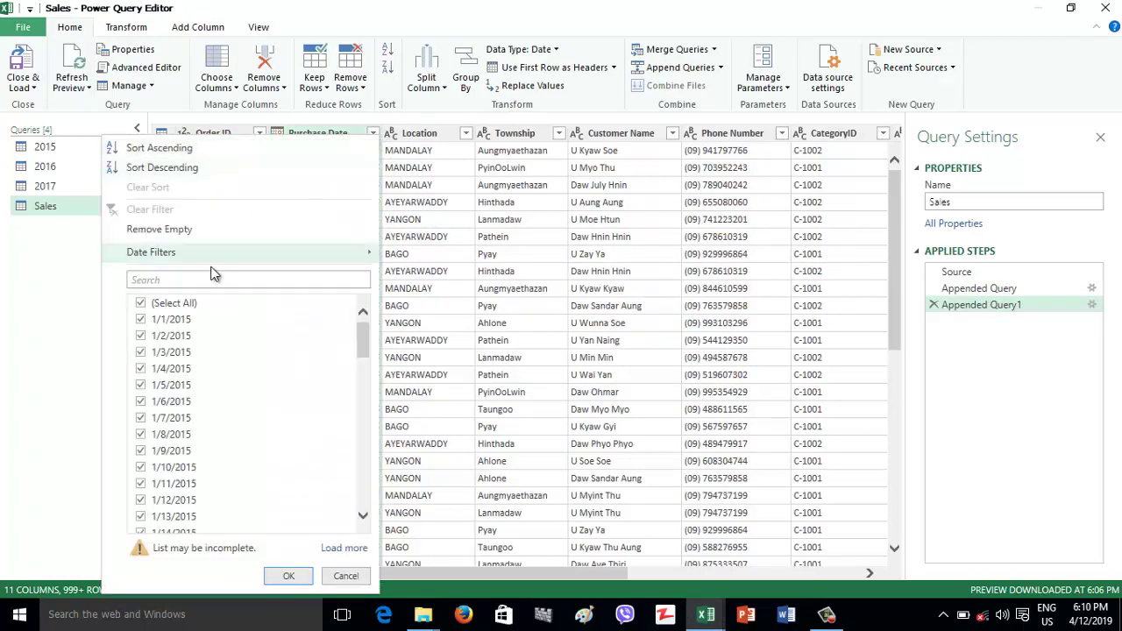
left_click(344, 548)
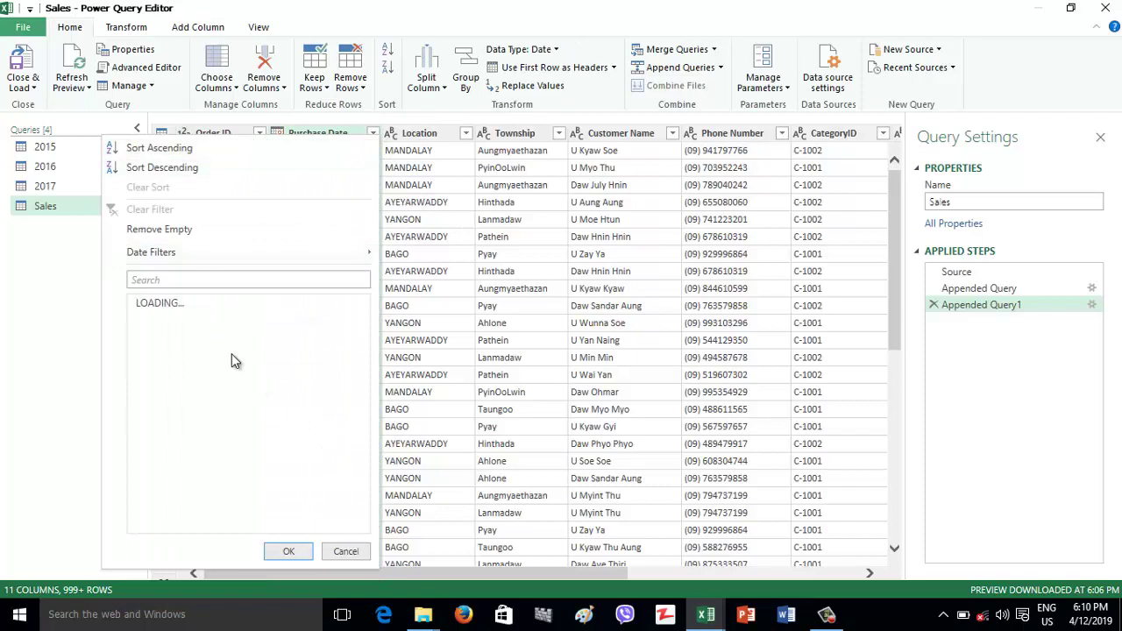
left_click(183, 279)
type("1/1/2")
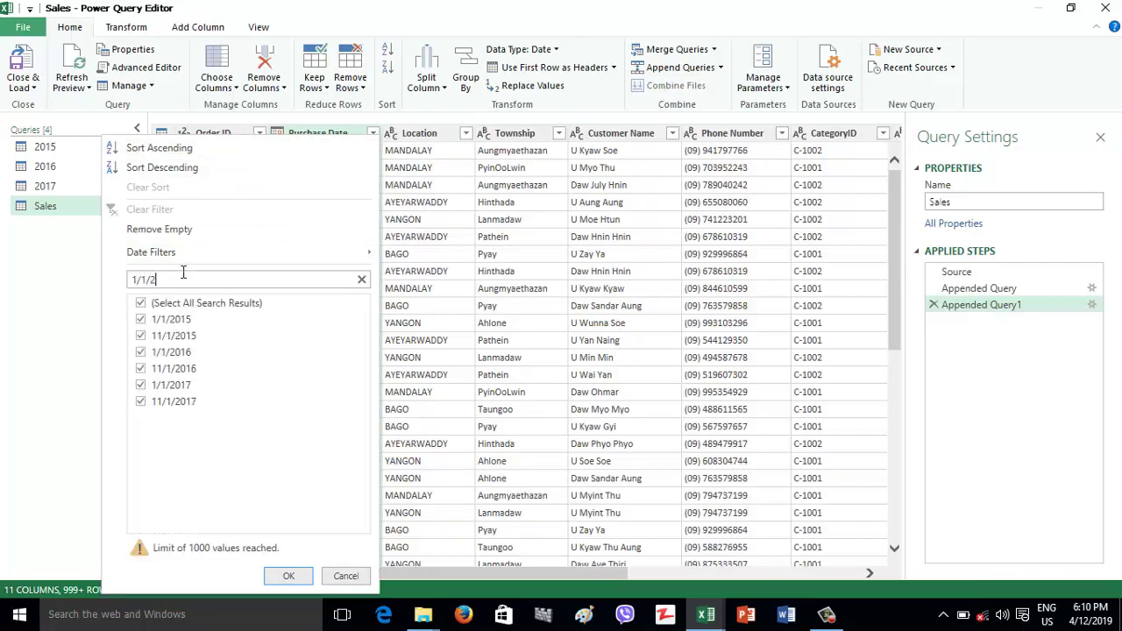
type("017")
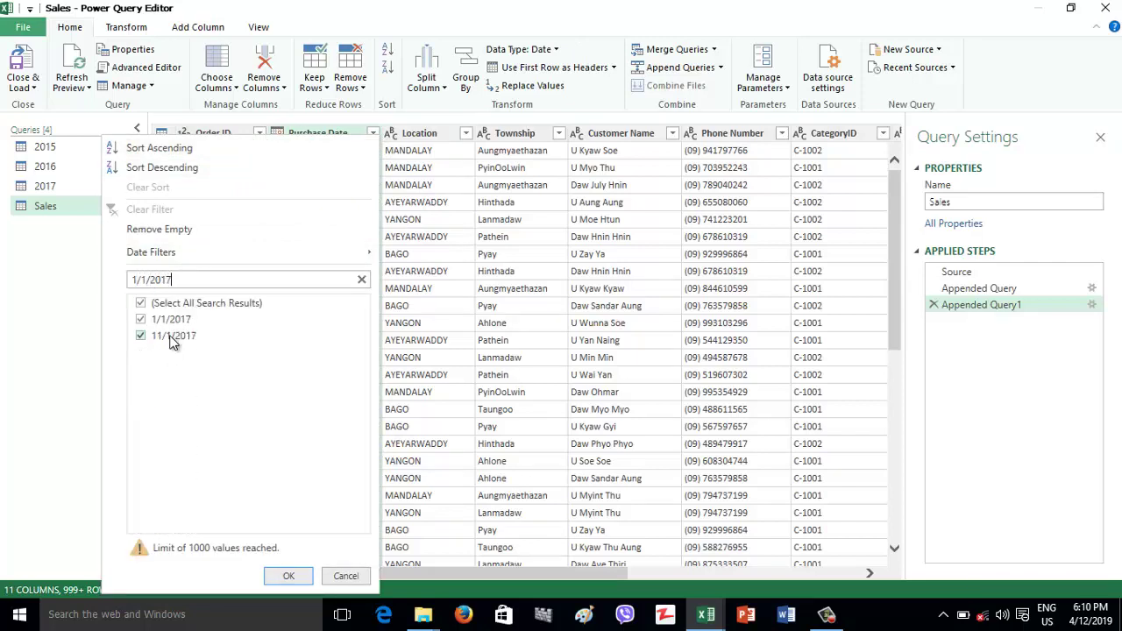
left_click(345, 576)
Step: Rename the first append step of the Sales query as 2017 Appended
left_click(991, 287)
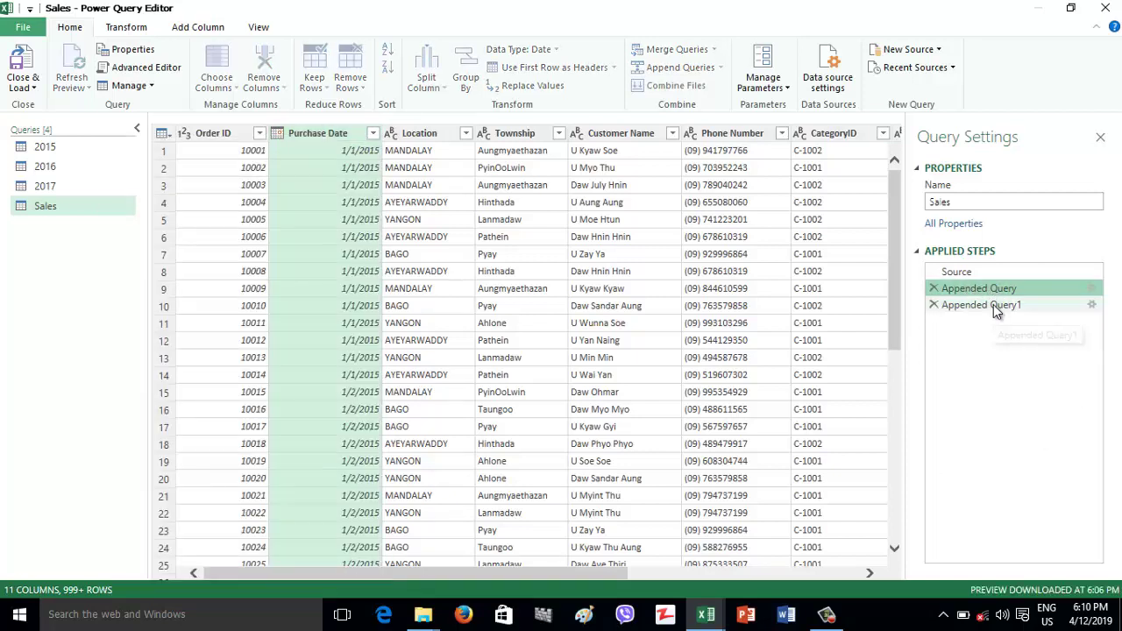
left_click(994, 304)
left_click(993, 292)
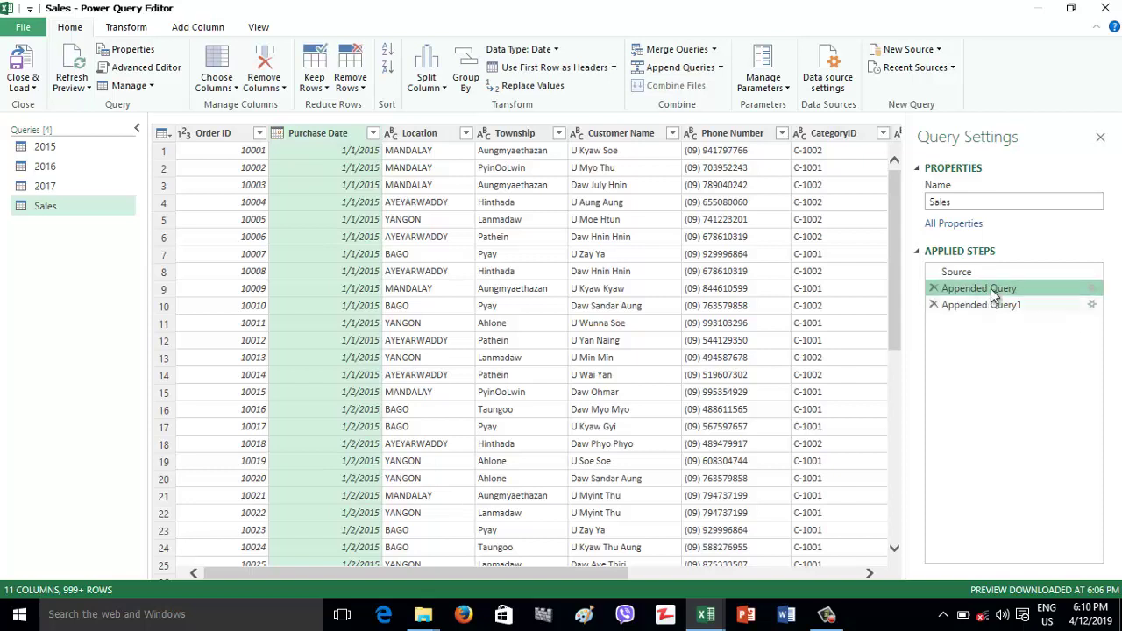
right_click(993, 292)
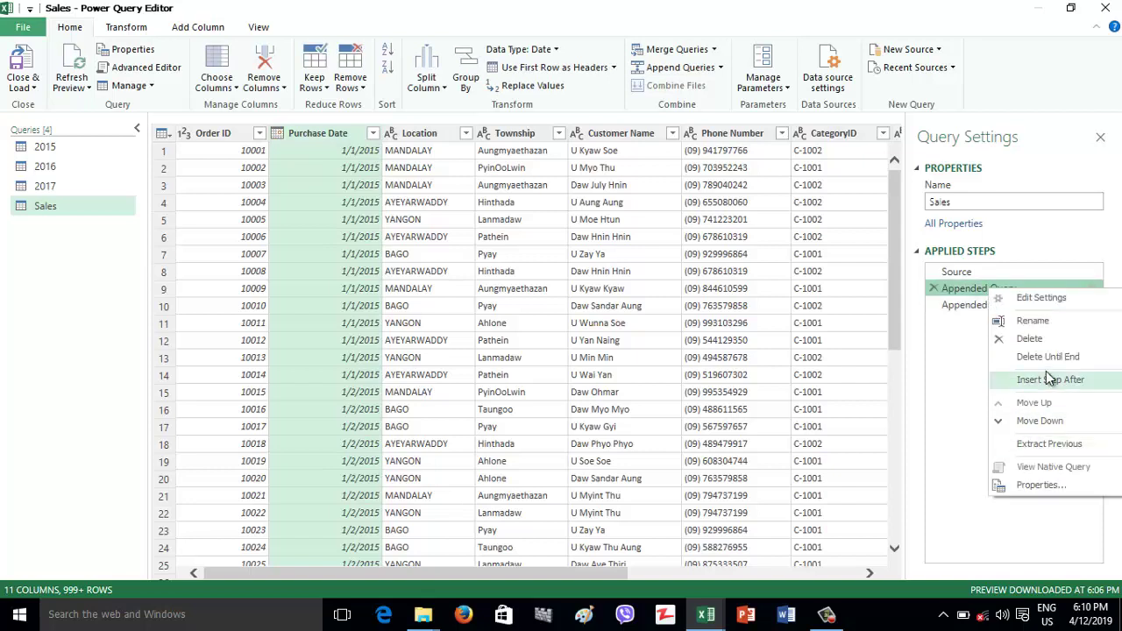
left_click(1043, 324)
type("2")
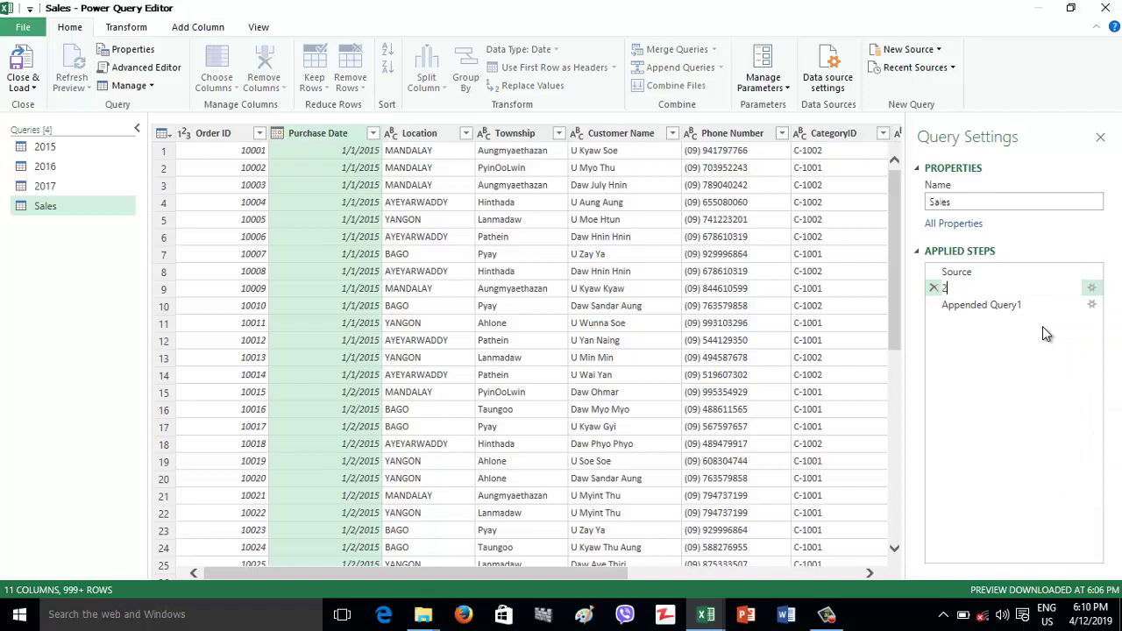
type("017 Appended")
key("Return")
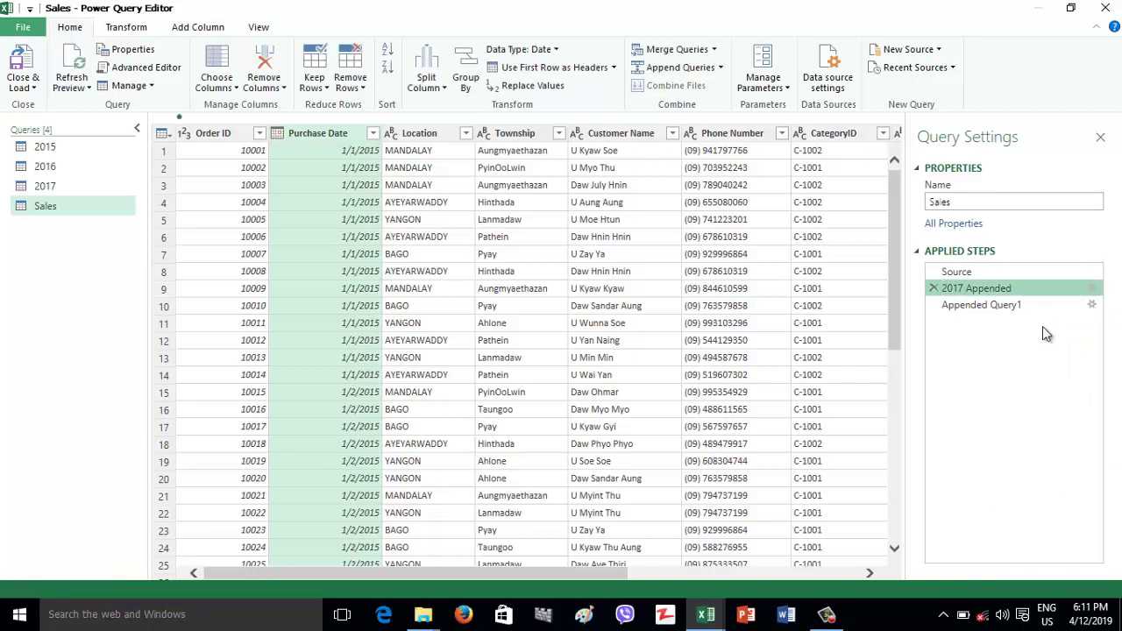
Step: Correct the year in the first append step's name so it reads 2016 Appended
right_click(1002, 290)
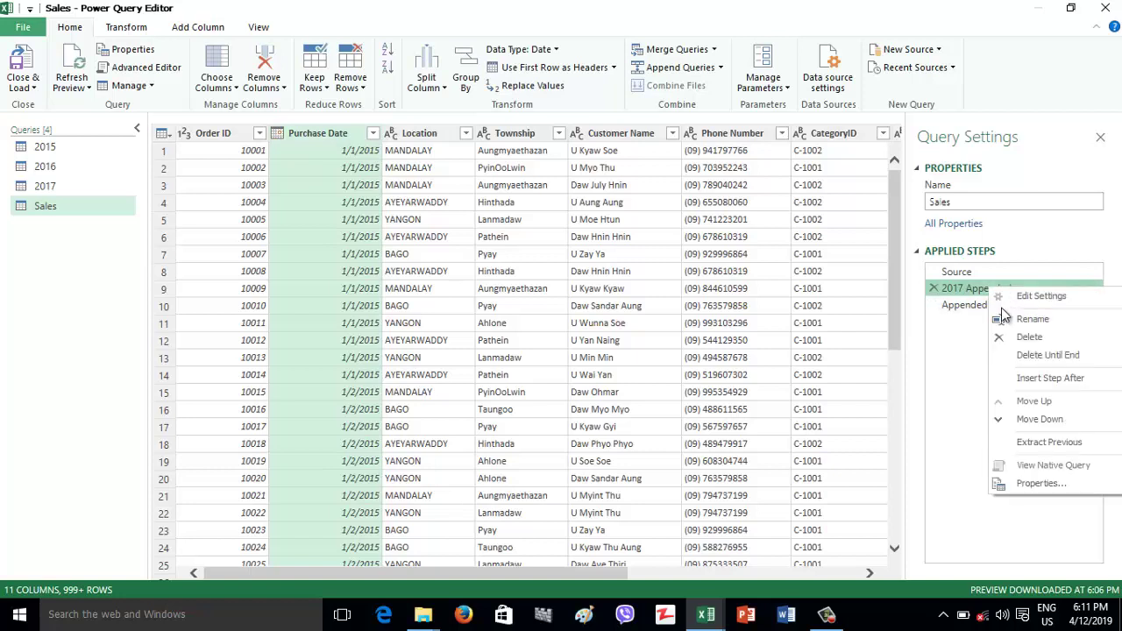
left_click(1021, 339)
left_click(975, 295)
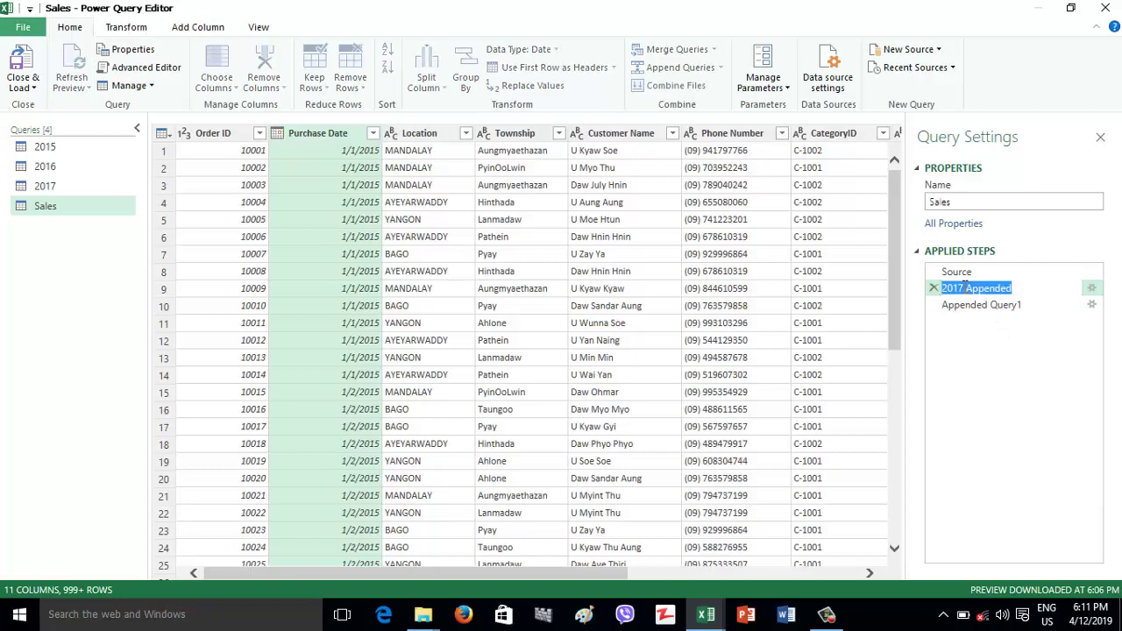
left_click(964, 289)
key("BackSpace")
type("6")
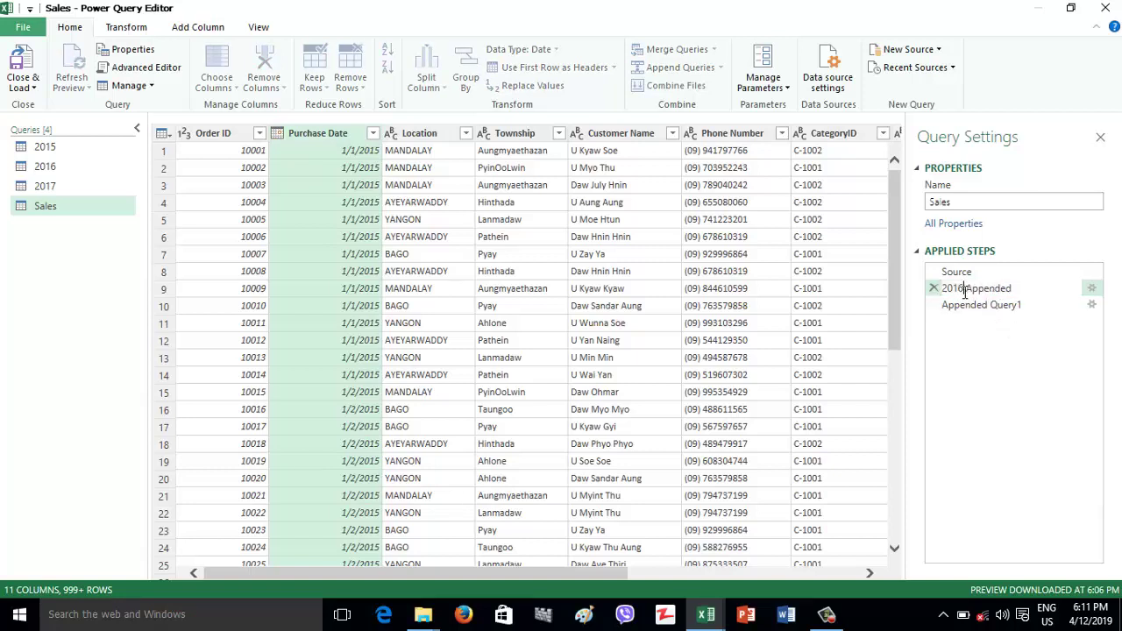
key("Return")
Step: Rename the second append step of the Sales query as 2017 Appended
left_click(973, 309)
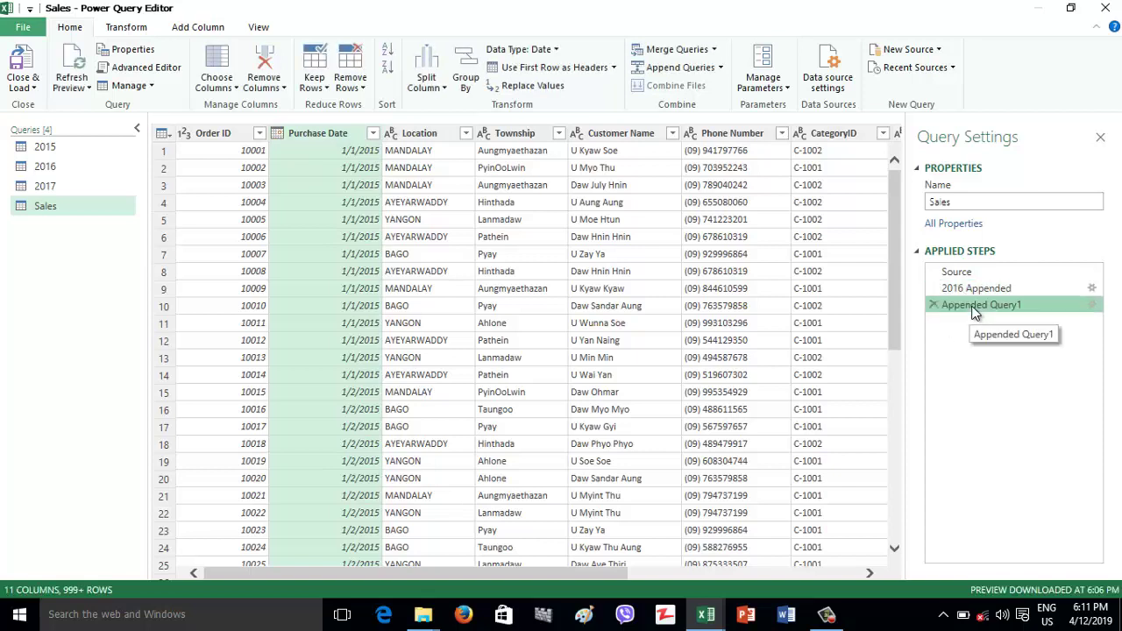
right_click(974, 309)
left_click(994, 346)
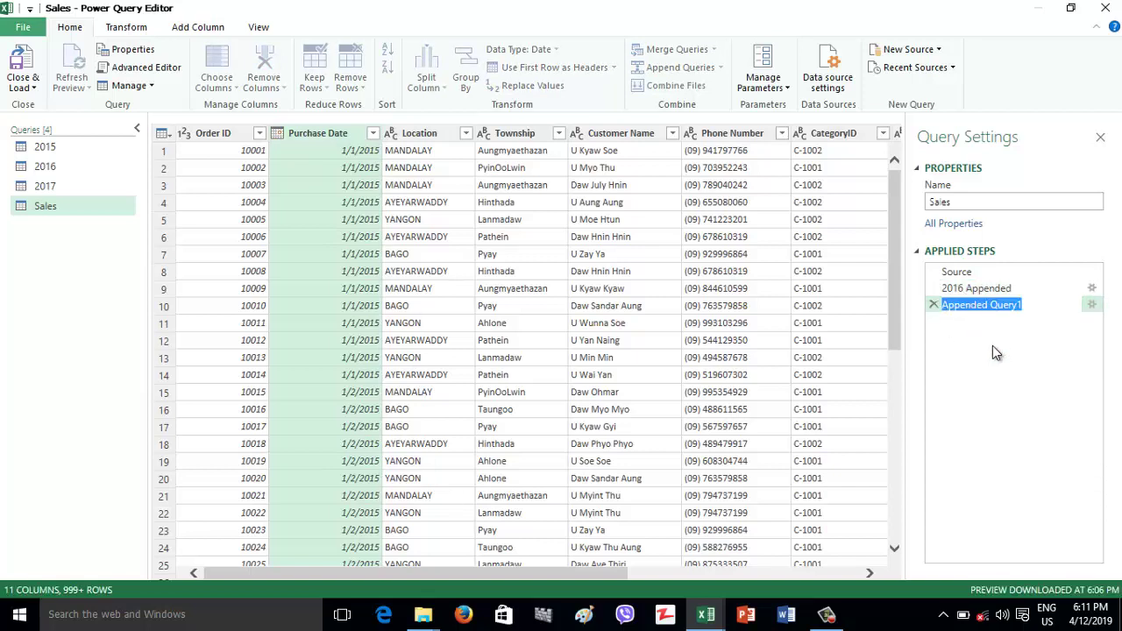
type("2017 ")
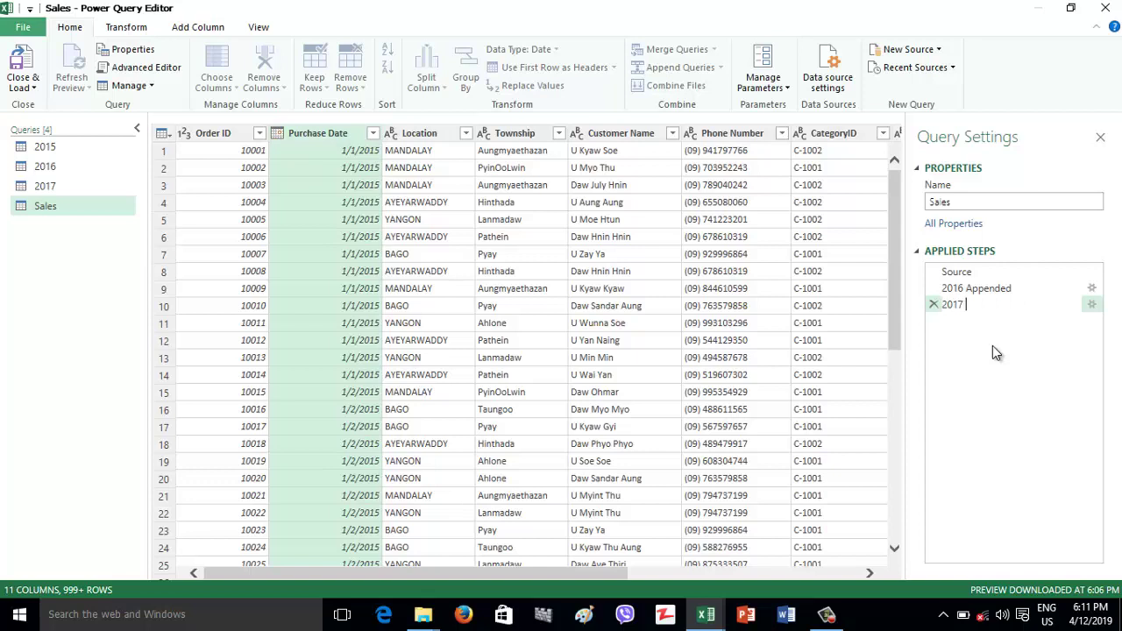
type("Appended")
key("Return")
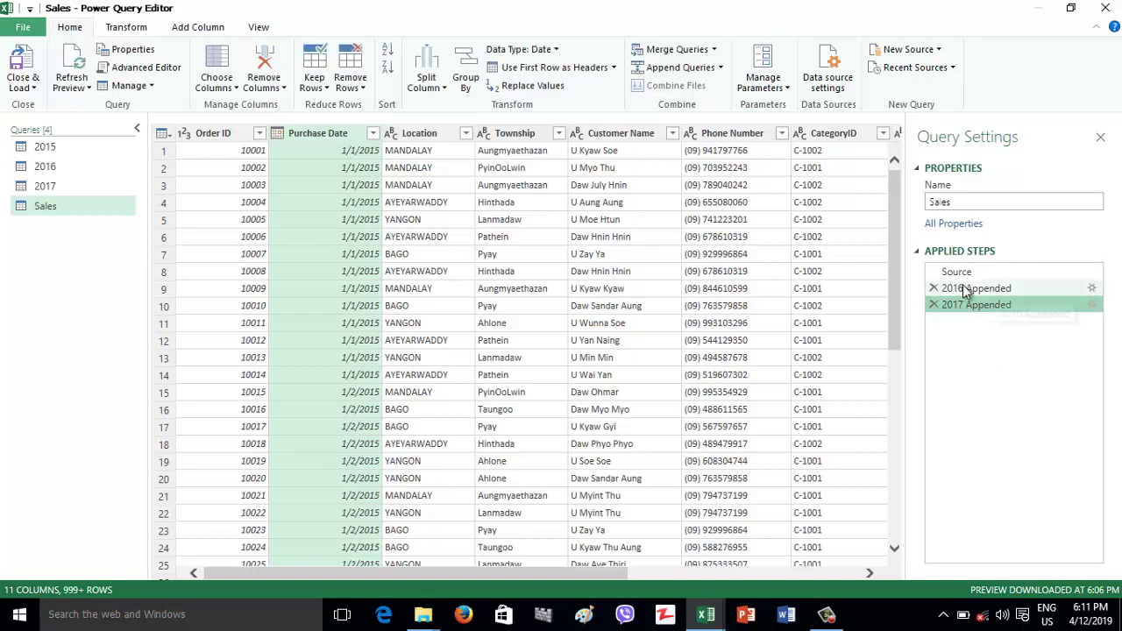
Step: Examine the Sales query's M code in the Advanced Editor, from the let and Source lines to the 2016 Appended Table.Combine line
left_click(147, 70)
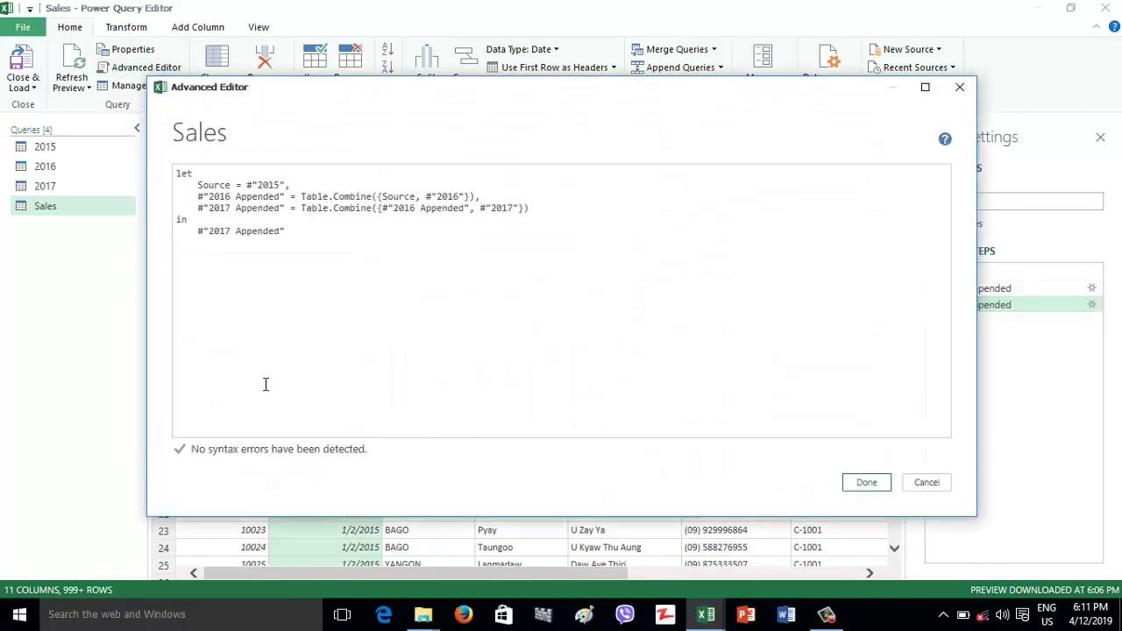
double_click(190, 173)
double_click(189, 222)
left_click_drag(199, 185, 281, 184)
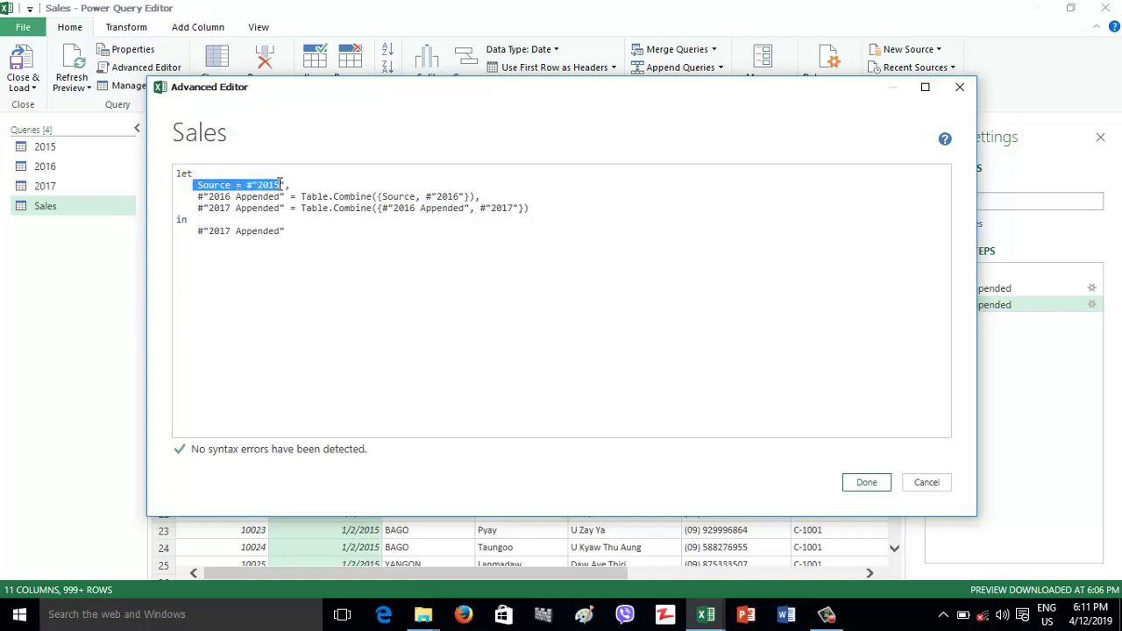
left_click_drag(198, 197, 281, 196)
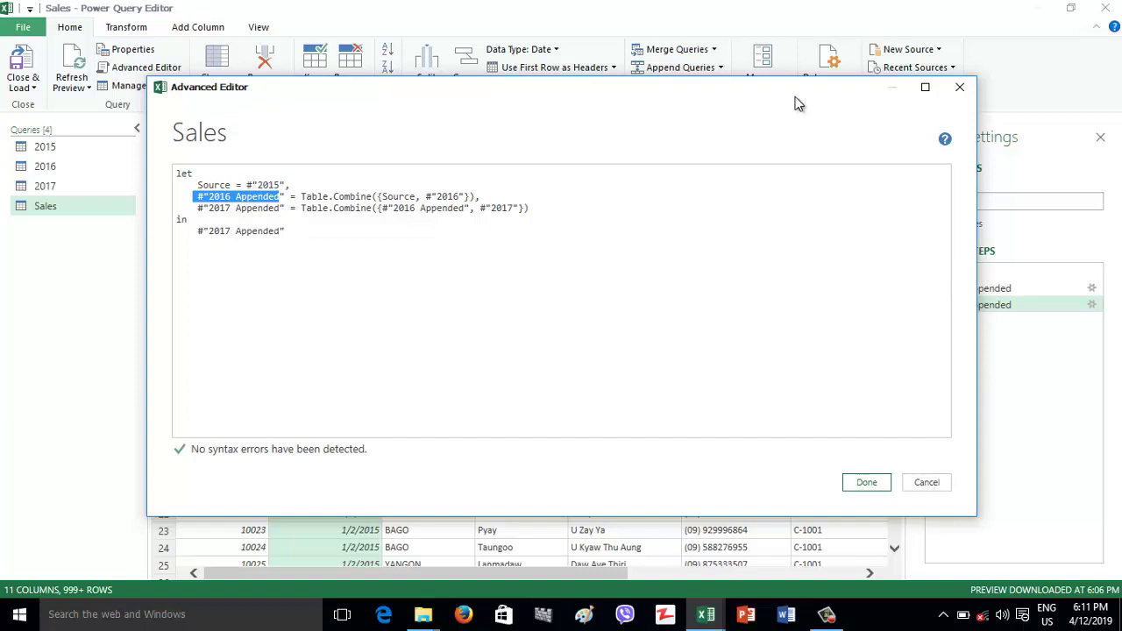
left_click_drag(797, 93, 698, 99)
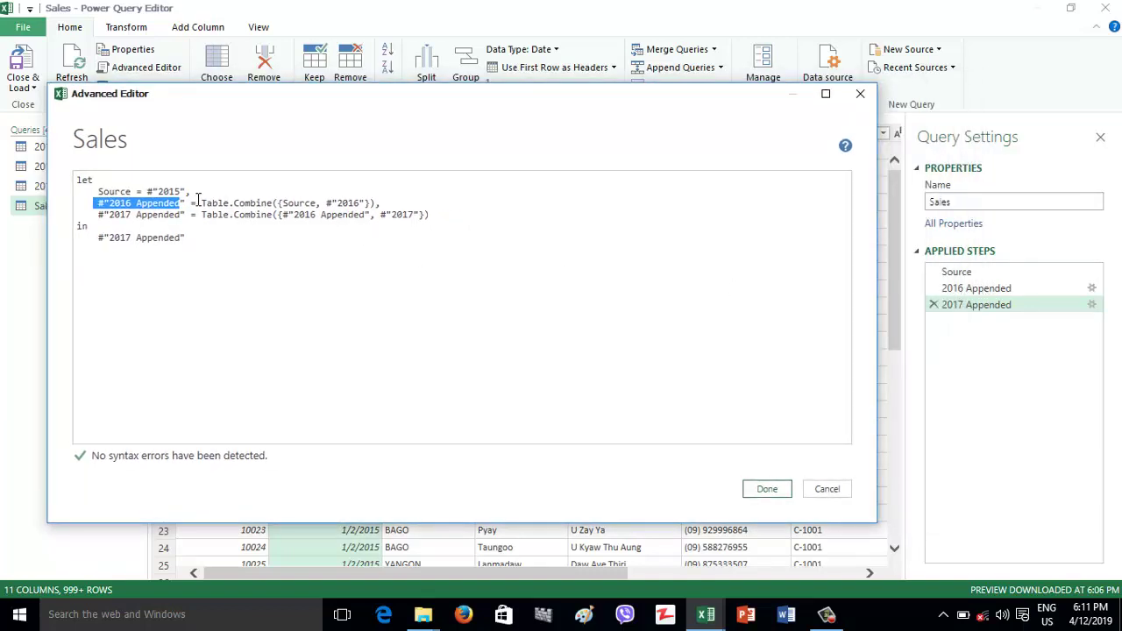
left_click_drag(198, 200, 256, 197)
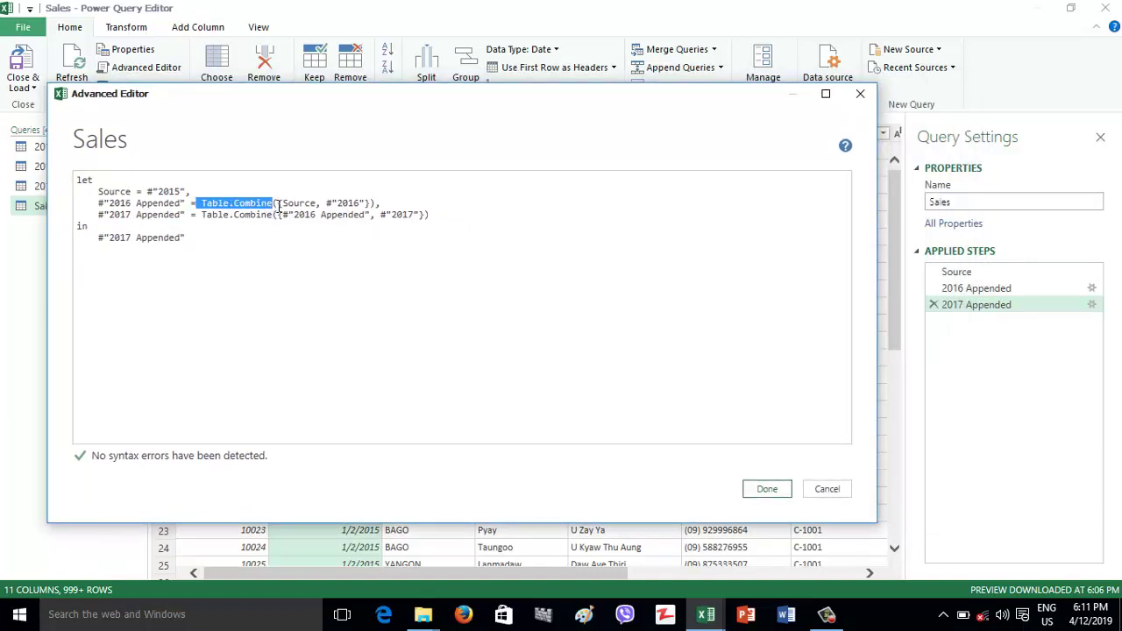
left_click_drag(364, 205, 75, 203)
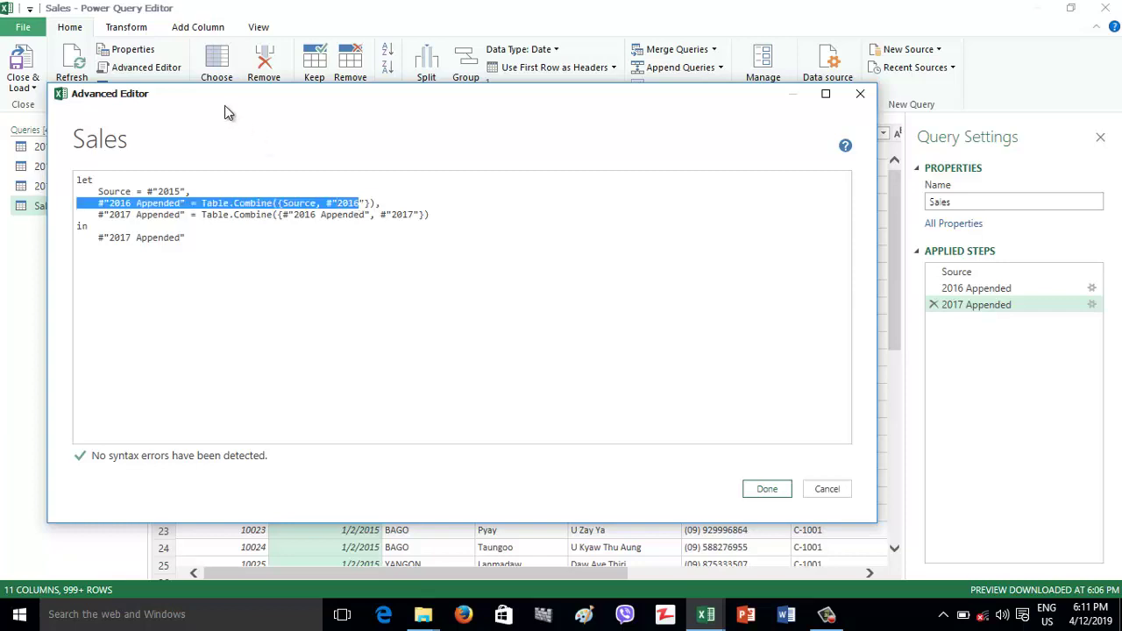
left_click_drag(224, 105, 262, 114)
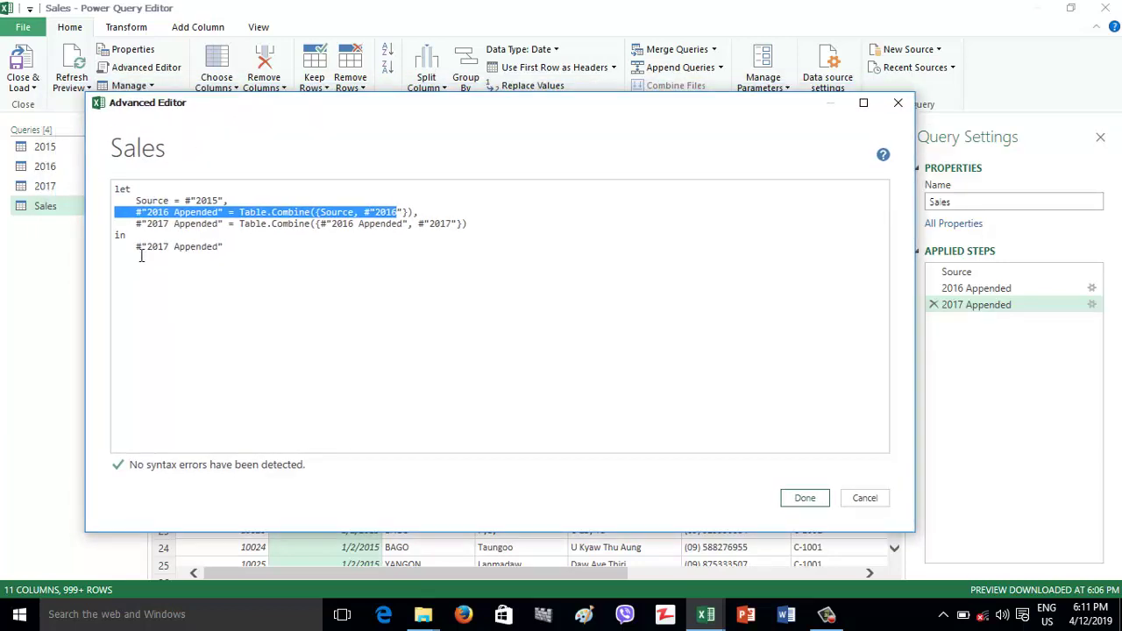
Step: Examine the 2017 Appended Table.Combine line and the final output line of the M code, and close the Advanced Editor
left_click_drag(136, 224, 301, 228)
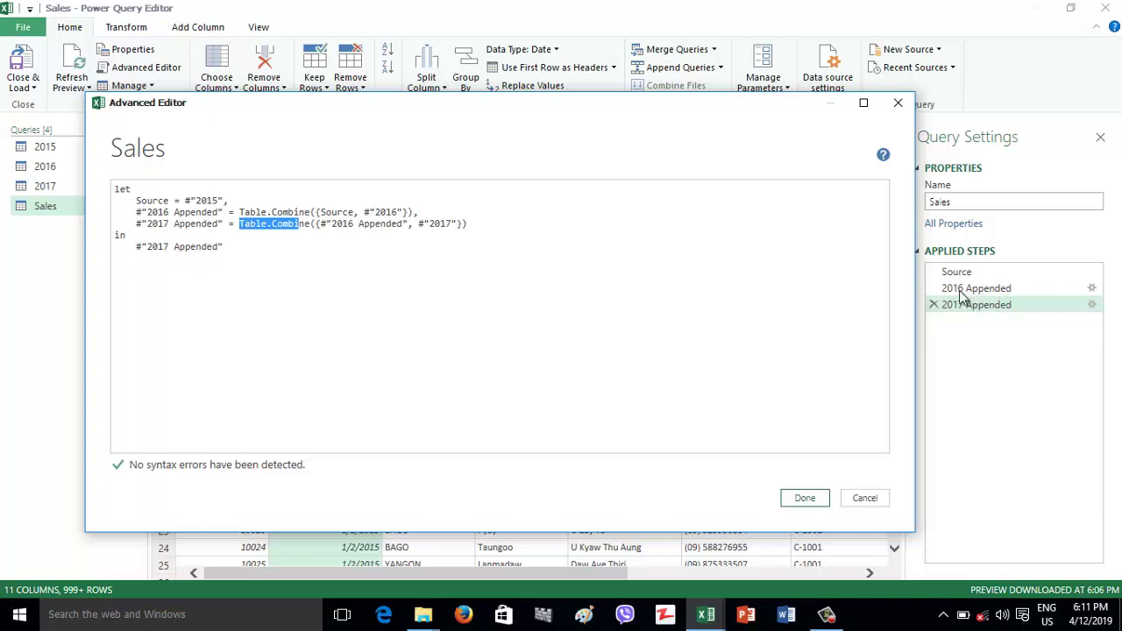
left_click_drag(138, 214, 195, 201)
left_click_drag(311, 224, 403, 225)
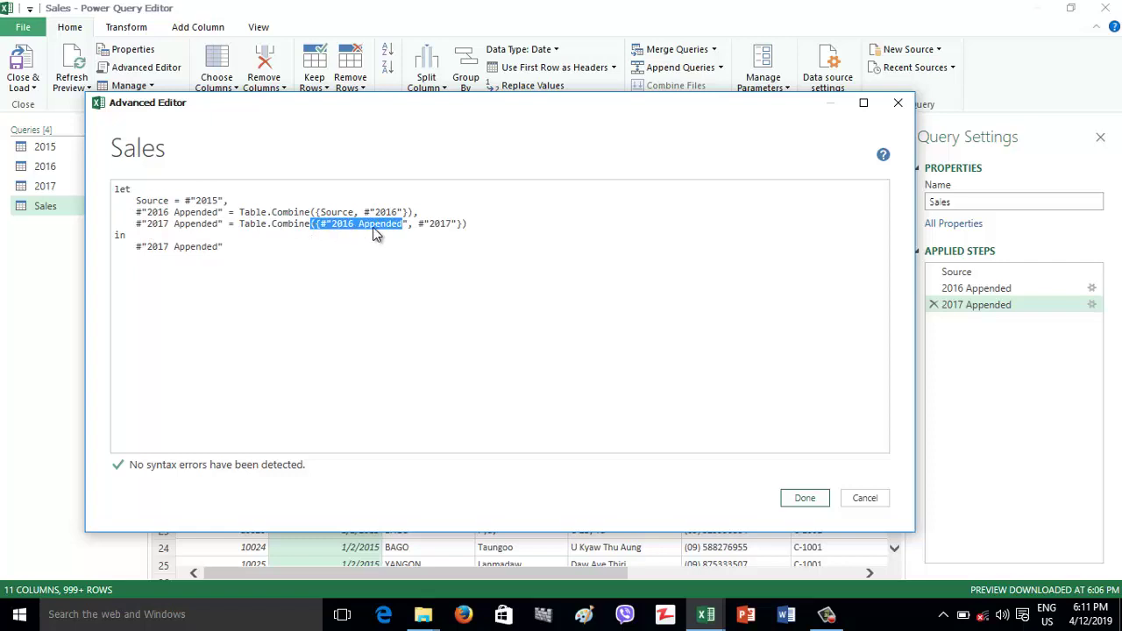
left_click_drag(419, 224, 473, 229)
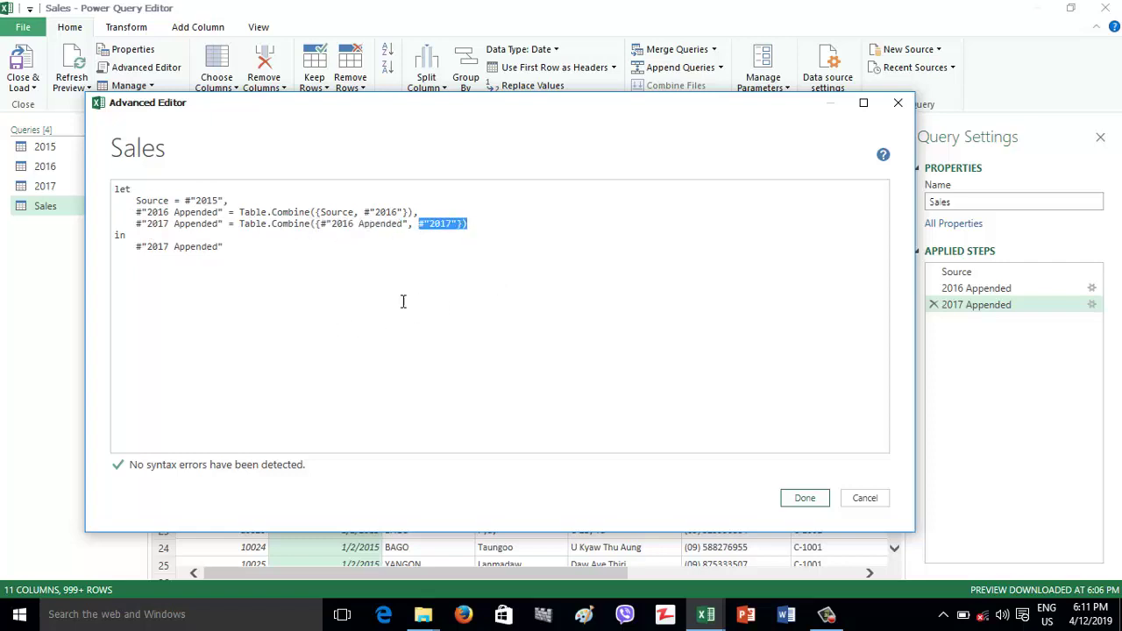
left_click_drag(131, 223, 136, 248)
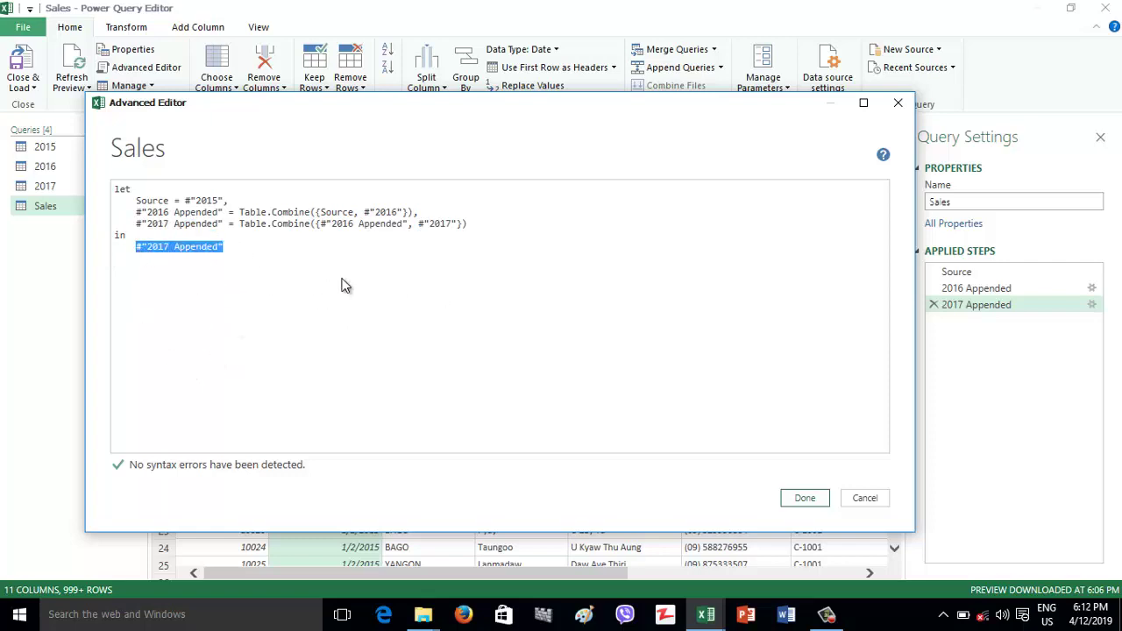
left_click(813, 498)
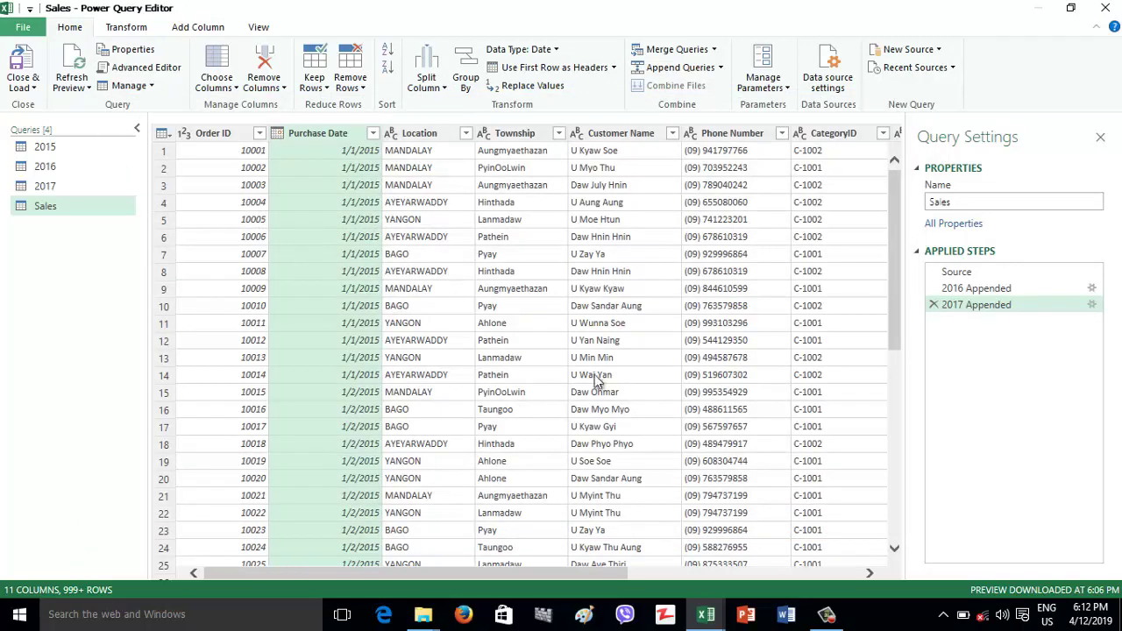
Step: Move the Sales query into a new query group named Data Model
left_click(43, 147)
left_click(48, 167)
left_click(48, 186)
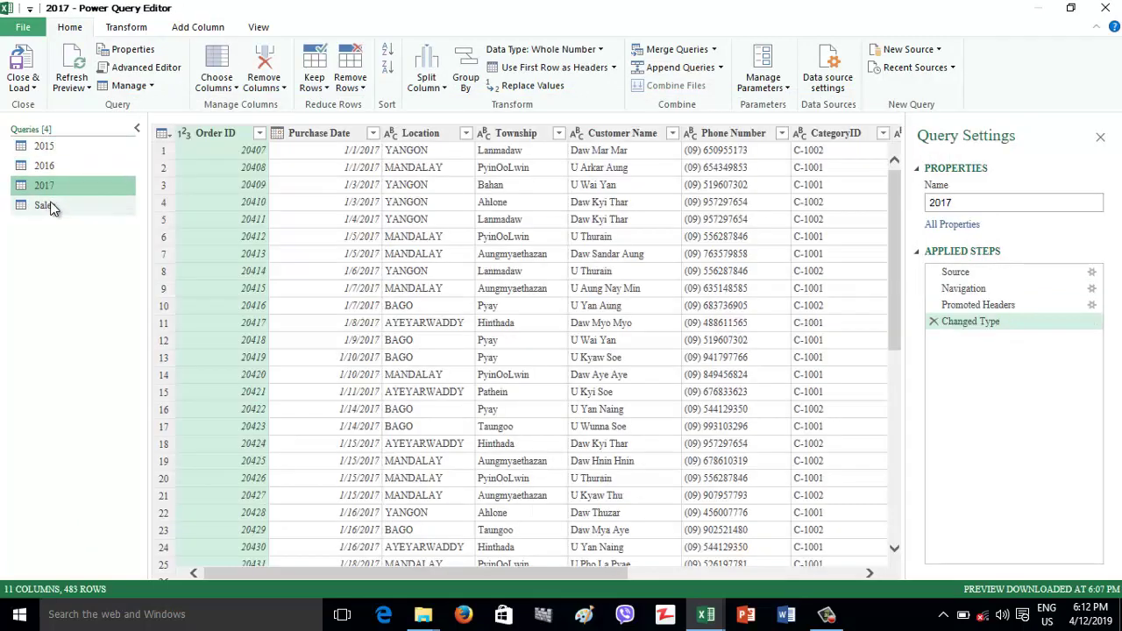
left_click(51, 206)
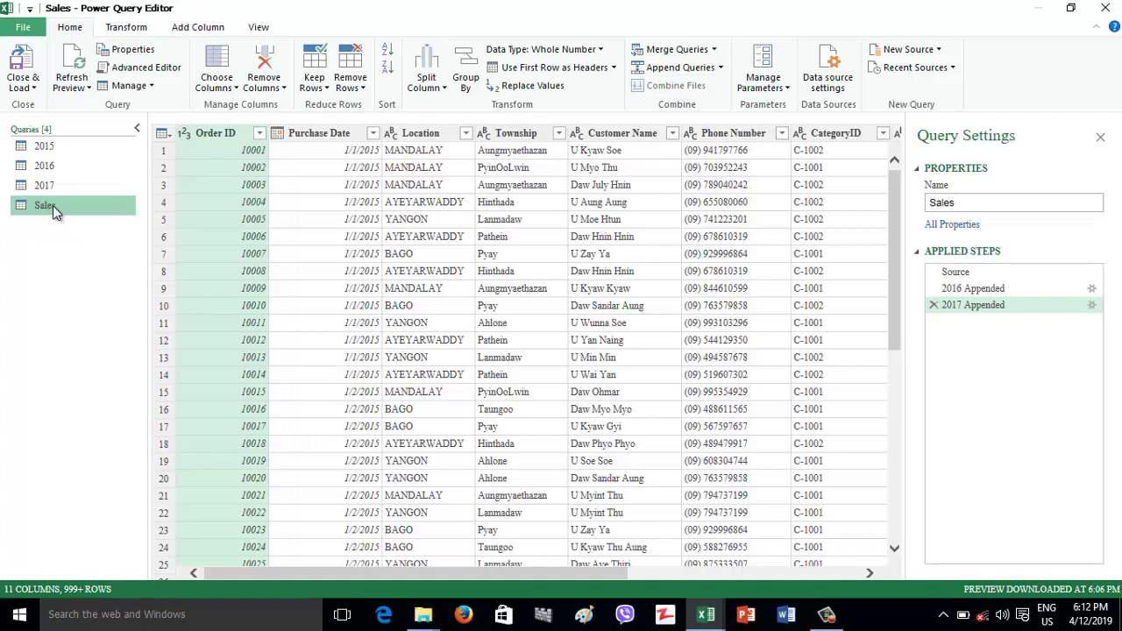
right_click(53, 208)
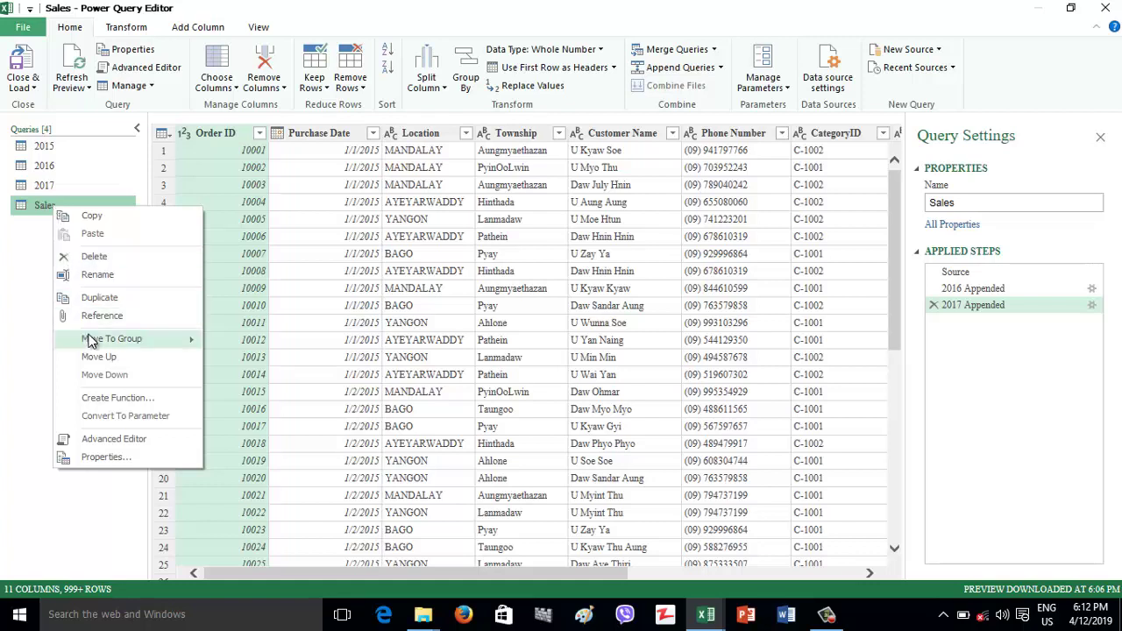
mouse_move(186, 345)
left_click(225, 340)
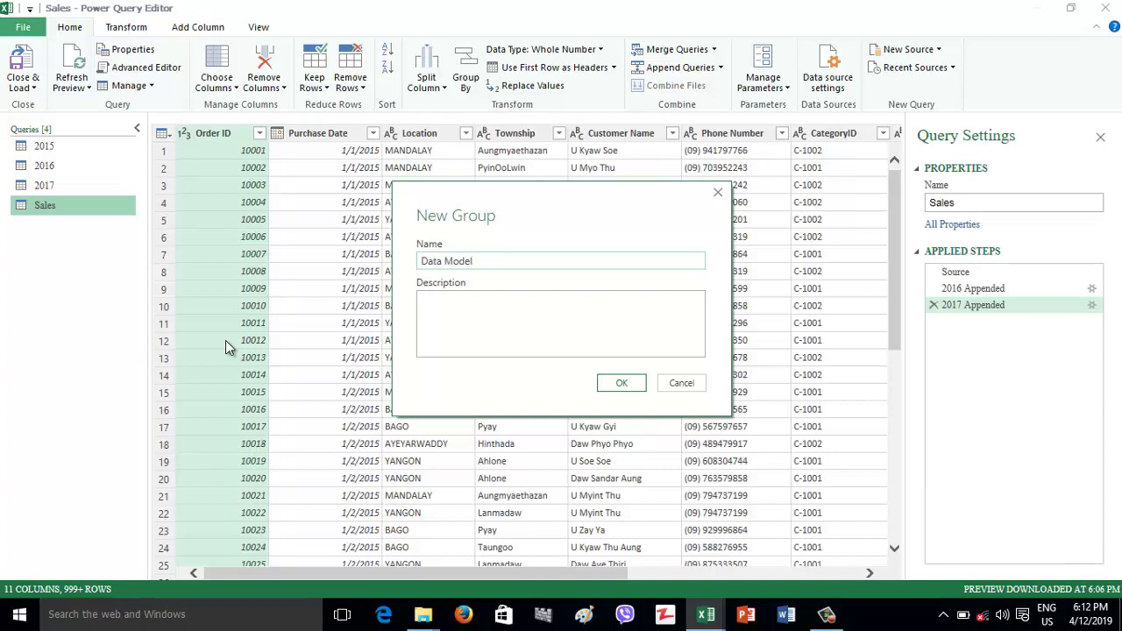
key("Return")
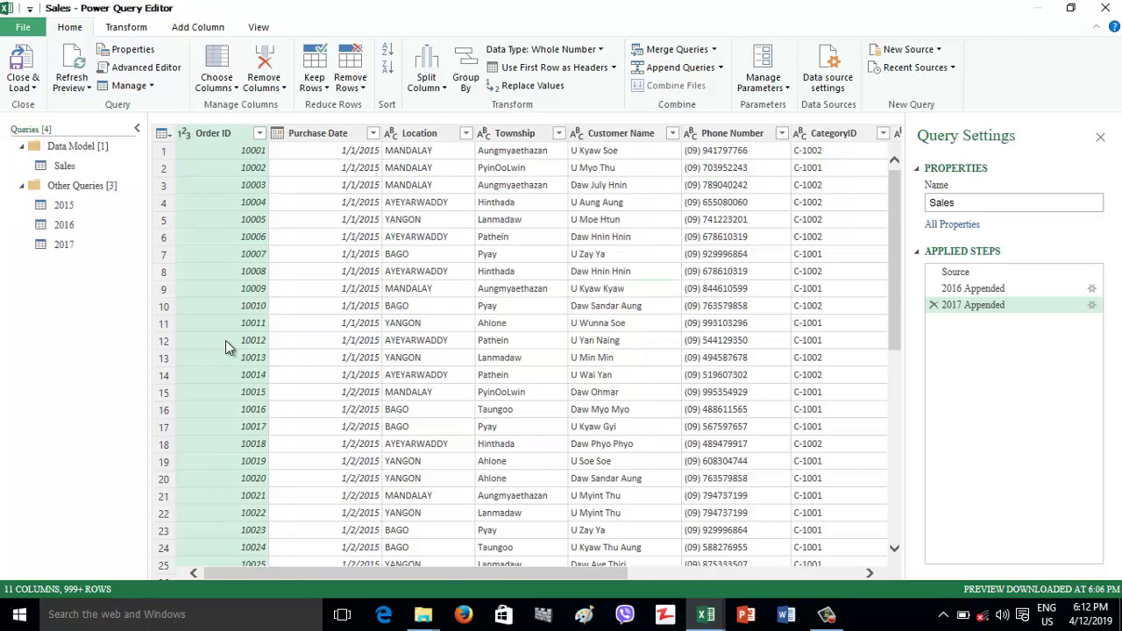
Step: Check the grouped queries, close the query editor and load all queries with Only Create Connection, not added to the Data Model
left_click(54, 205)
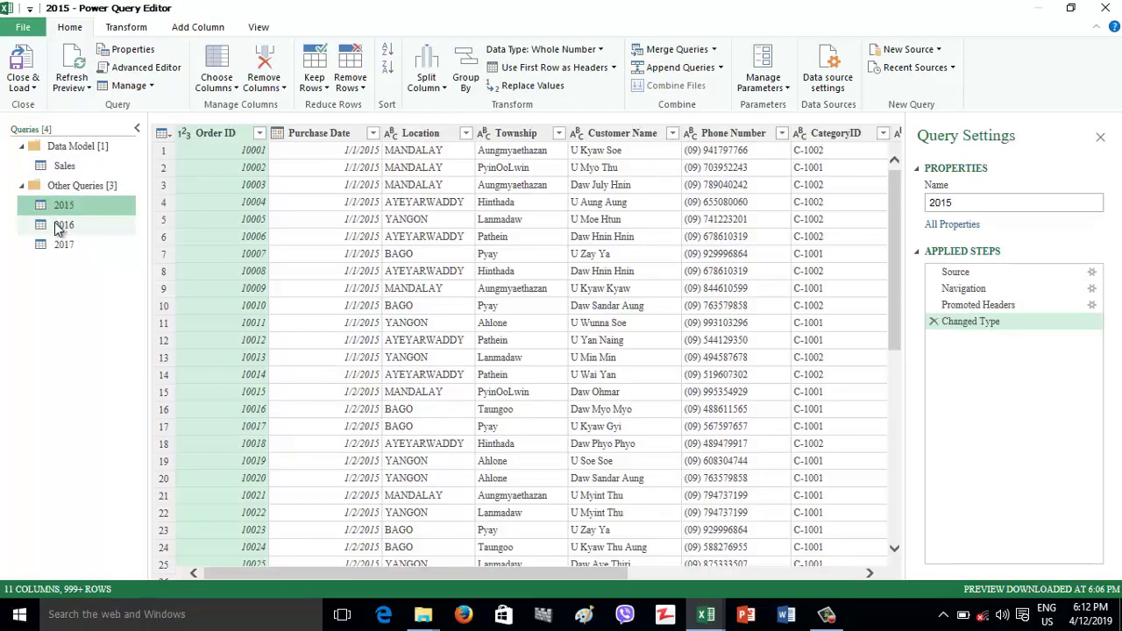
left_click(58, 227)
left_click(60, 244)
left_click(61, 211)
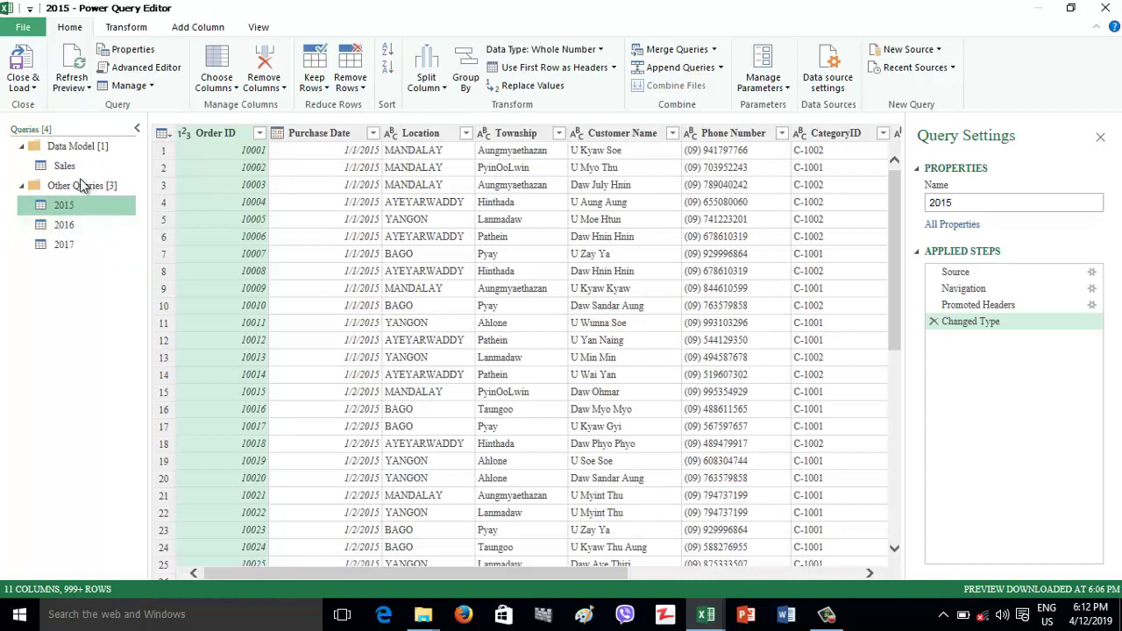
left_click(80, 181)
left_click(82, 166)
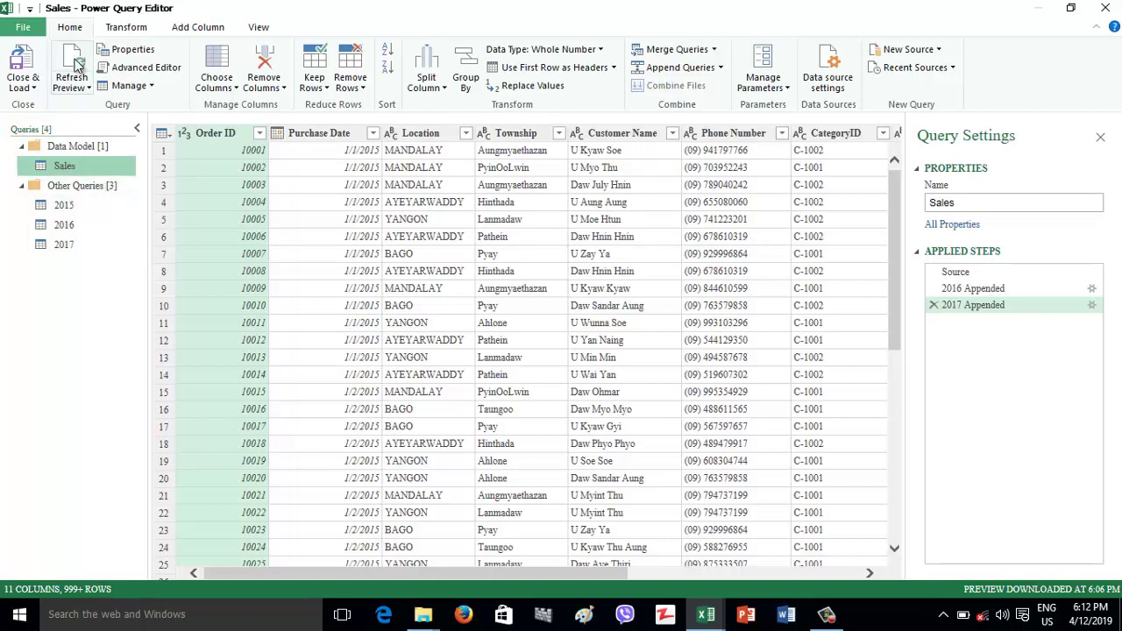
left_click(31, 91)
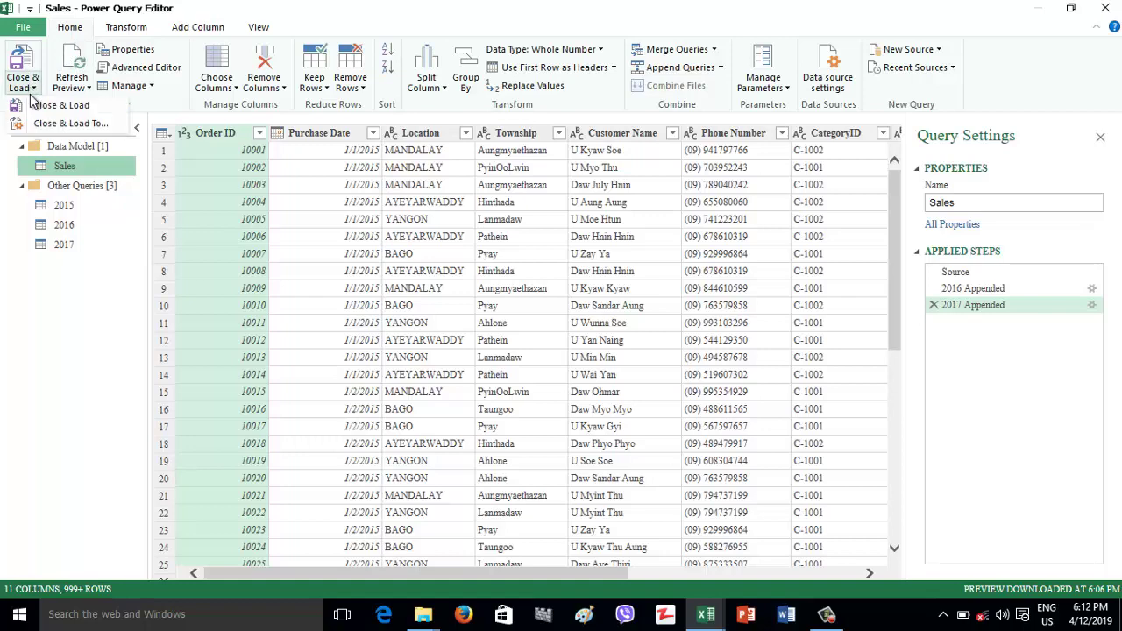
left_click(44, 124)
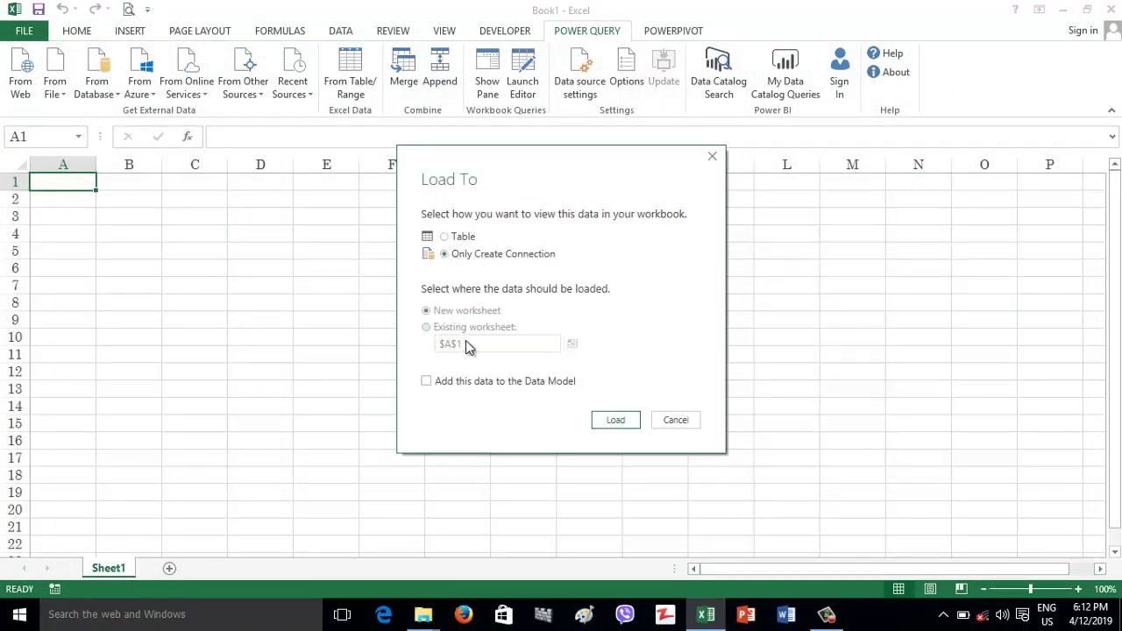
left_click(616, 422)
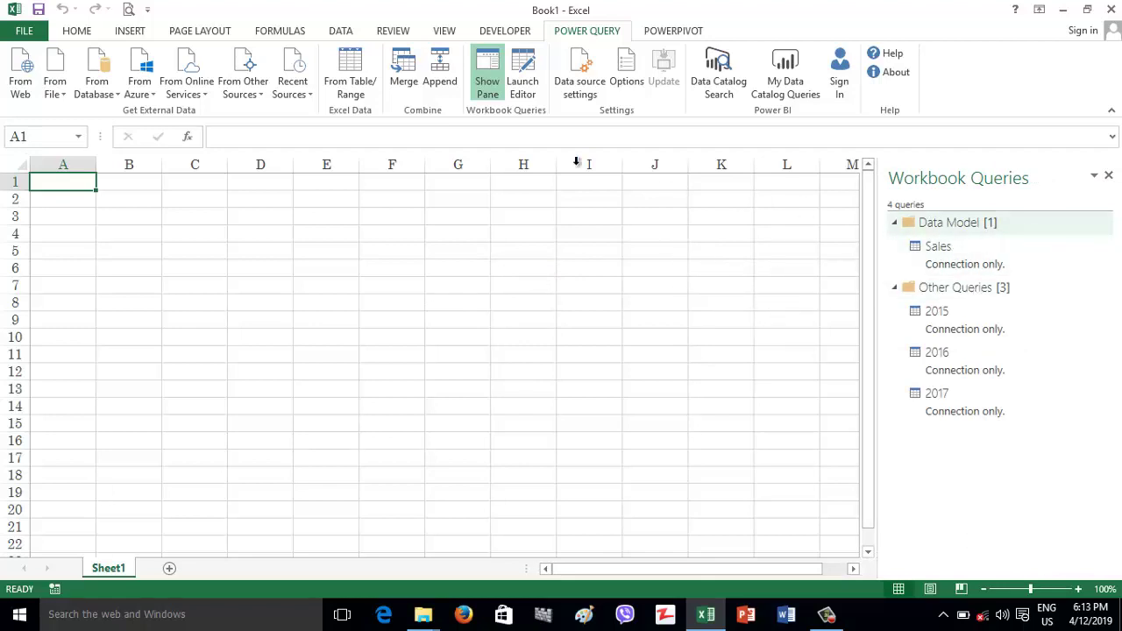
Step: Hide the Workbook Queries pane and open the PowerPivot data model window
left_click(488, 87)
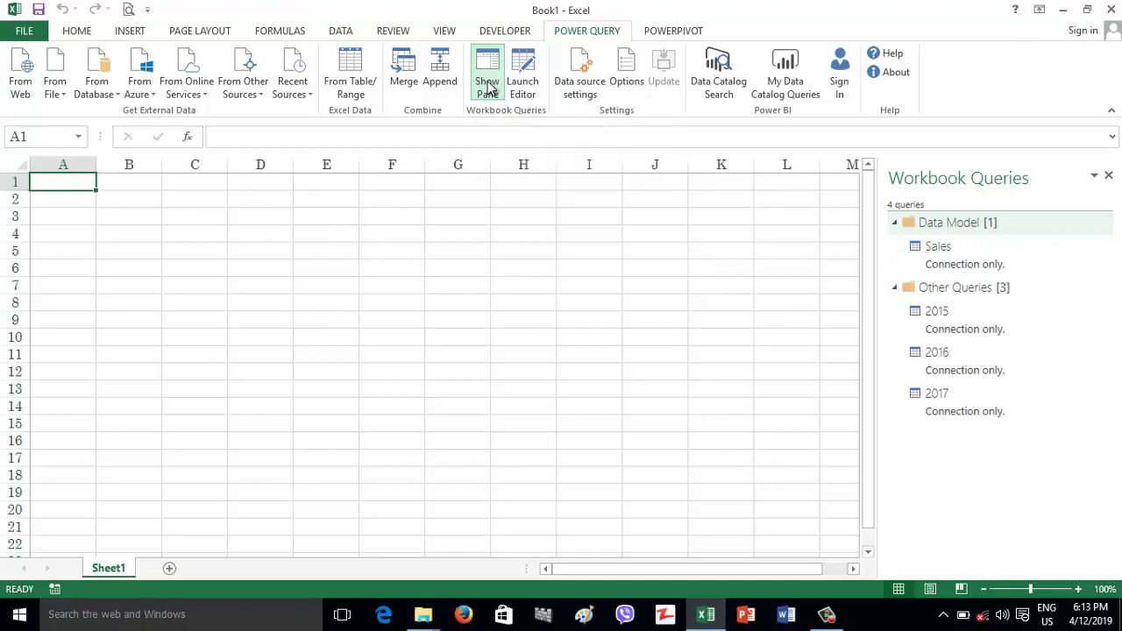
left_click(693, 32)
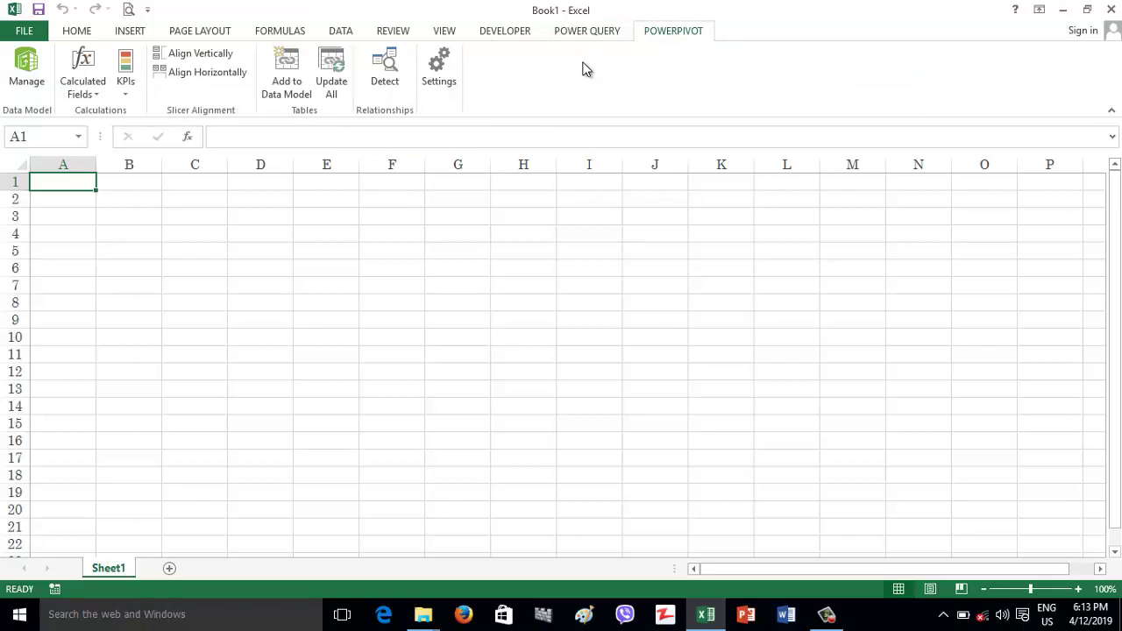
left_click(29, 84)
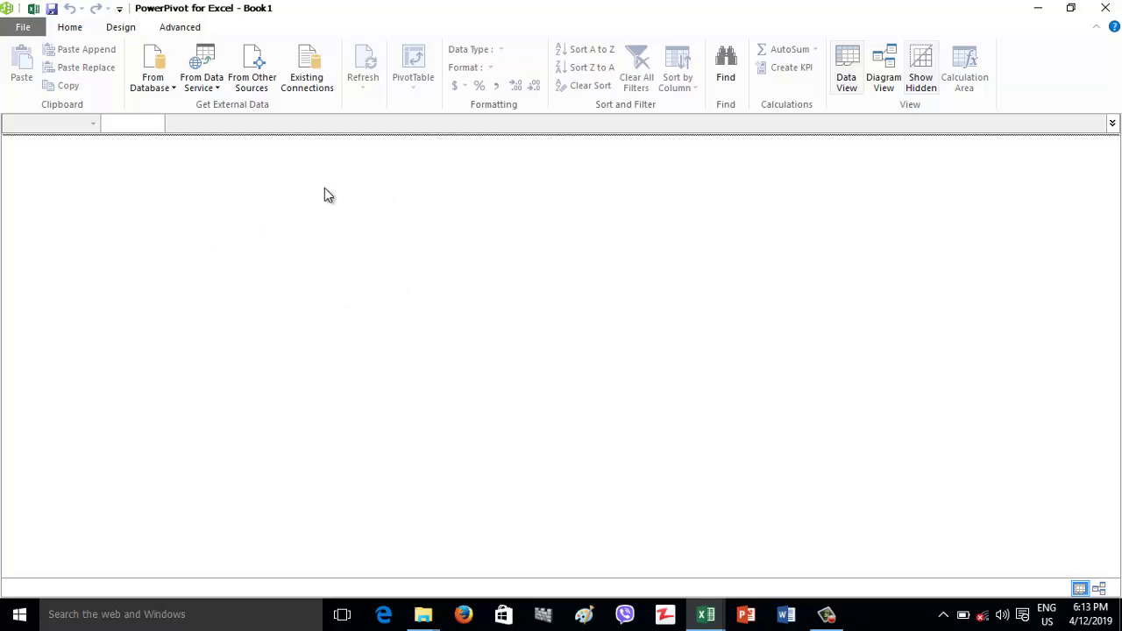
Step: Start importing from the existing workbook connection Query - Sales into the data model
left_click(304, 80)
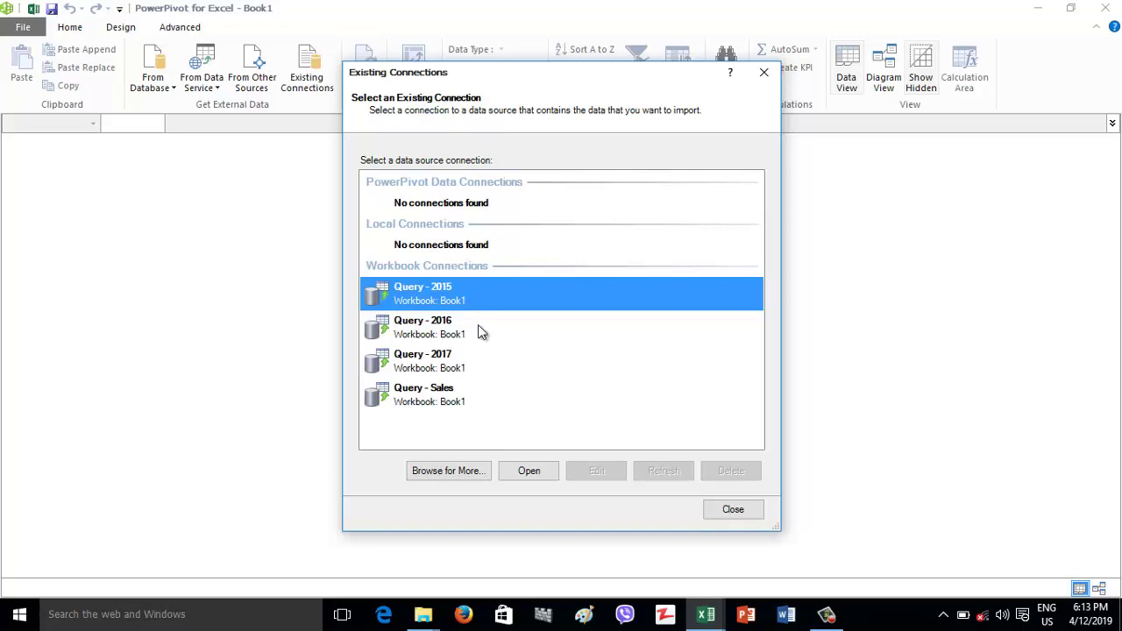
left_click(456, 328)
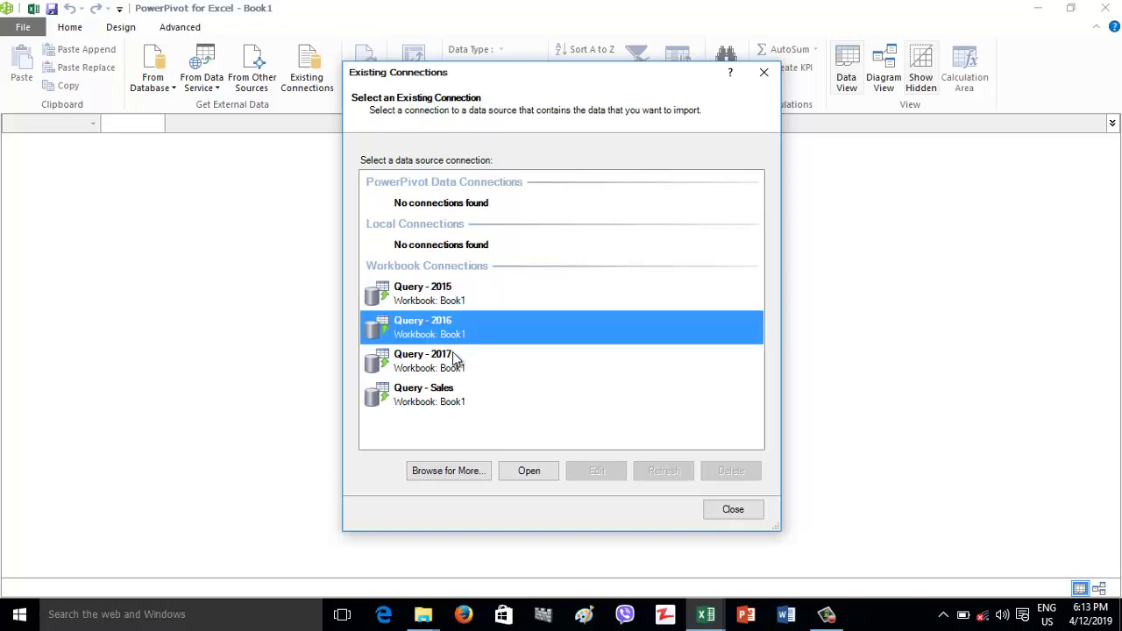
left_click(454, 361)
left_click(429, 405)
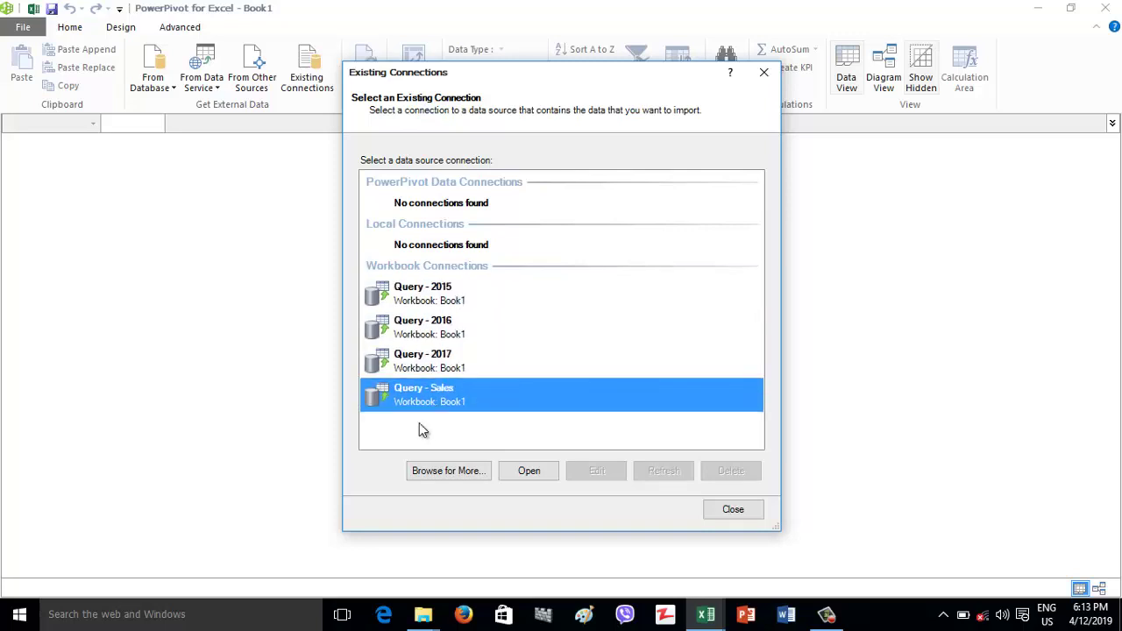
left_click(530, 471)
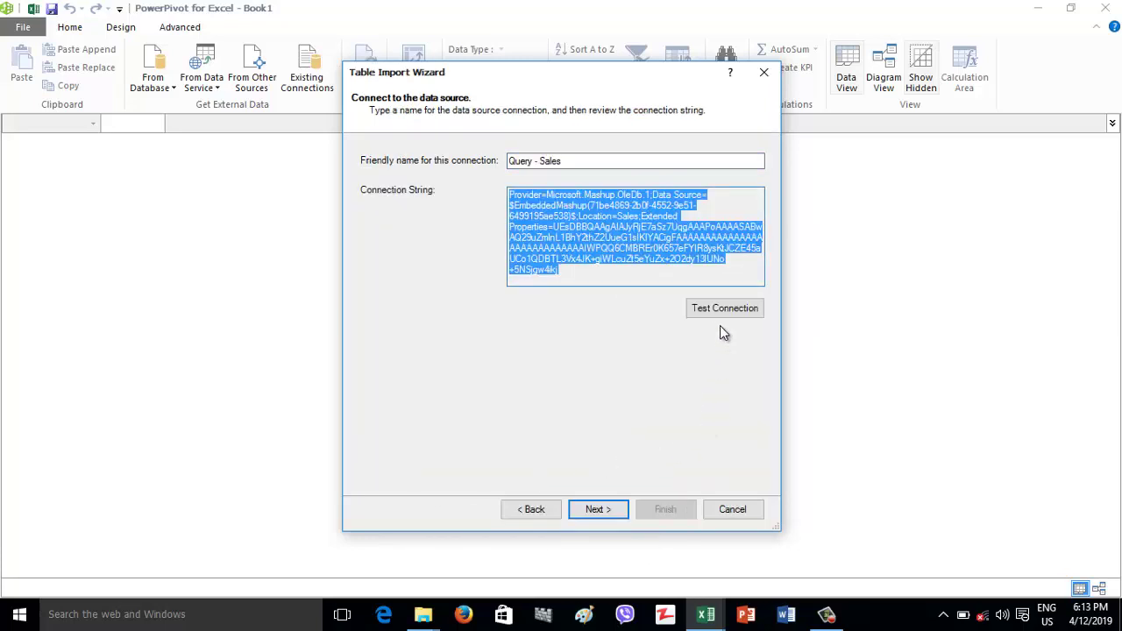
Step: Test the Query - Sales connection and set its friendly name to Sales
left_click(713, 311)
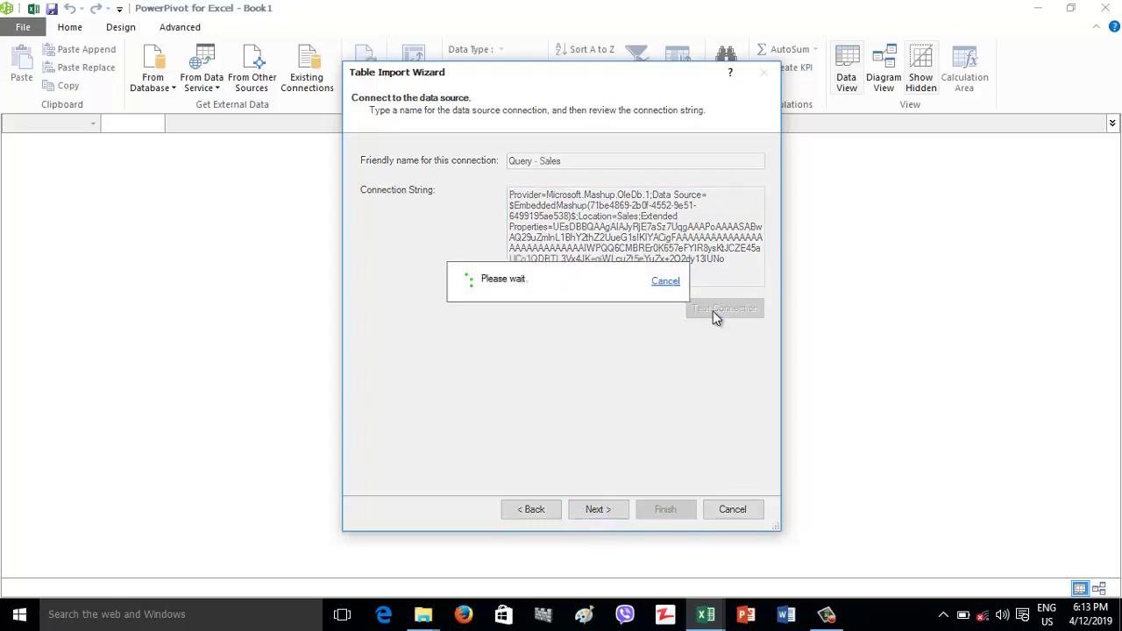
left_click(574, 324)
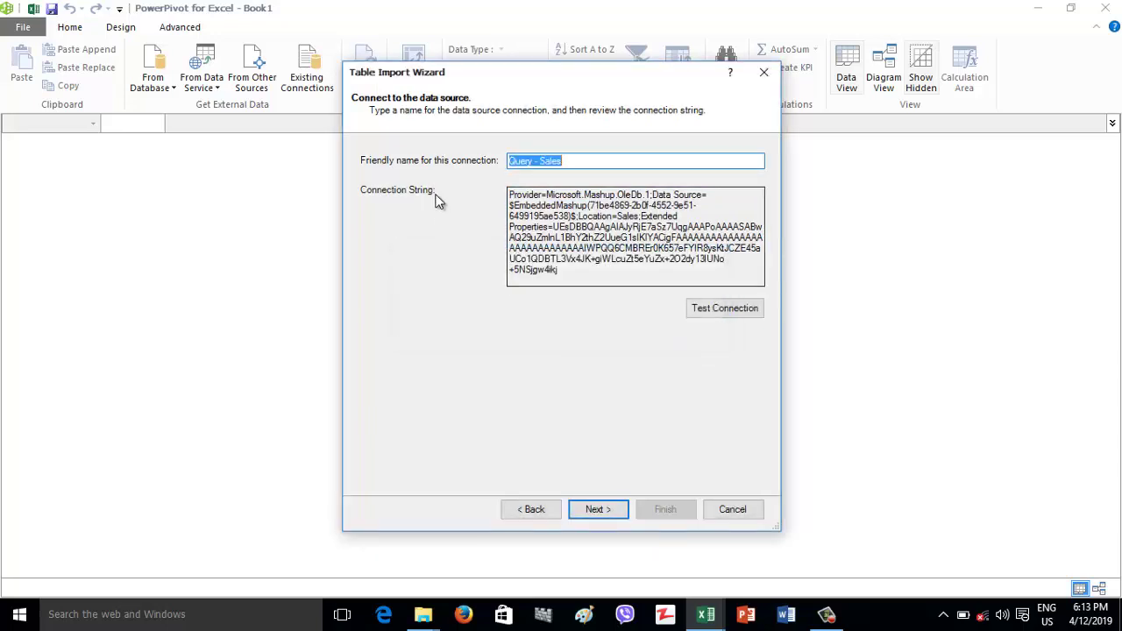
left_click(574, 161)
left_click_drag(574, 160, 484, 156)
type("Sales")
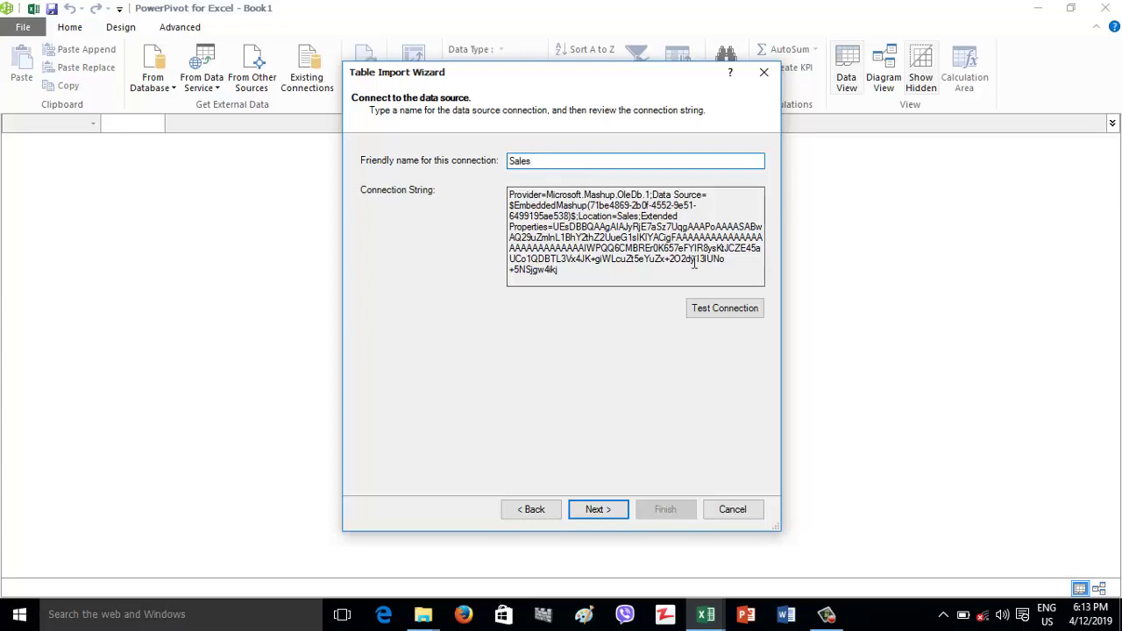
Step: Retest the renamed Sales connection, look at the SQL query page of the import wizard and go back
left_click(715, 310)
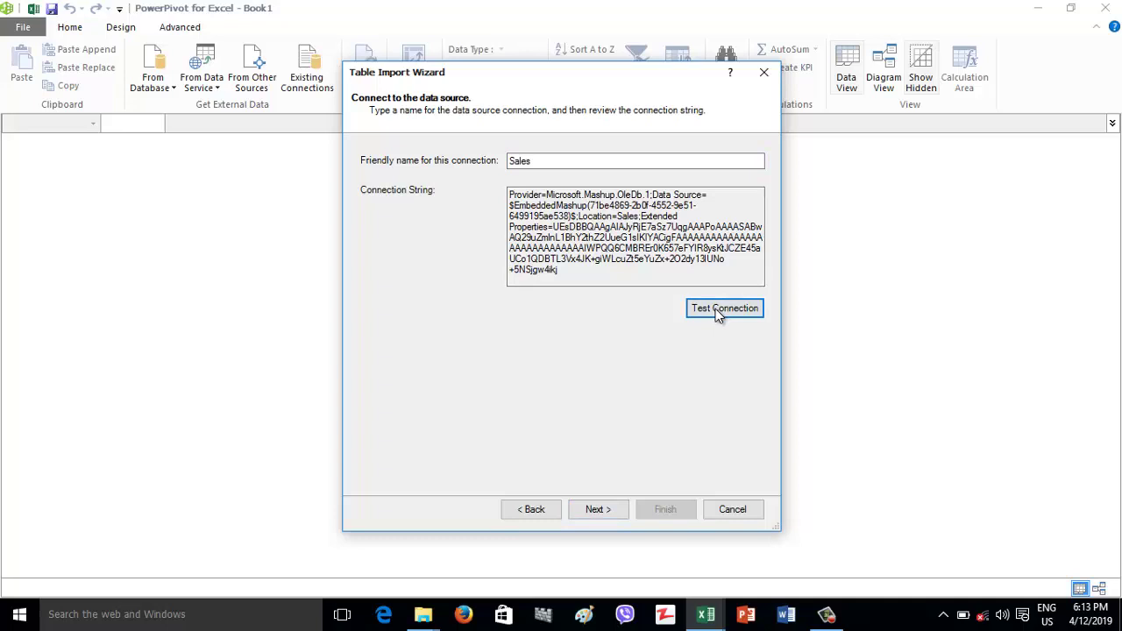
left_click(598, 509)
left_click(535, 511)
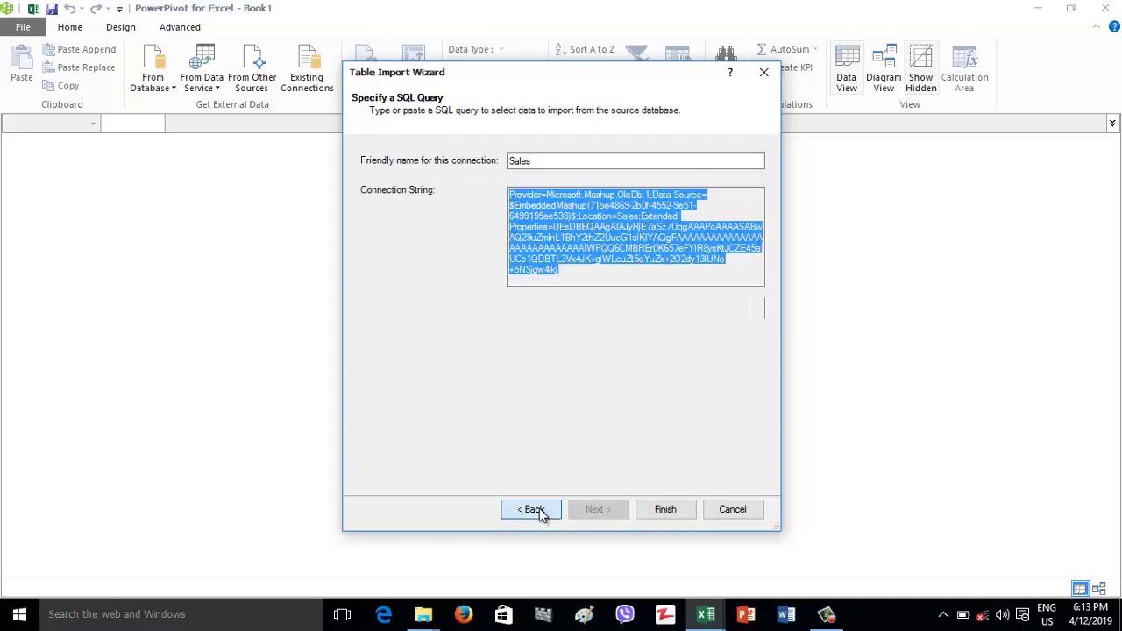
Step: Reopen the Query - Sales workbook connection, test it again and continue to its SQL query page
left_click(538, 512)
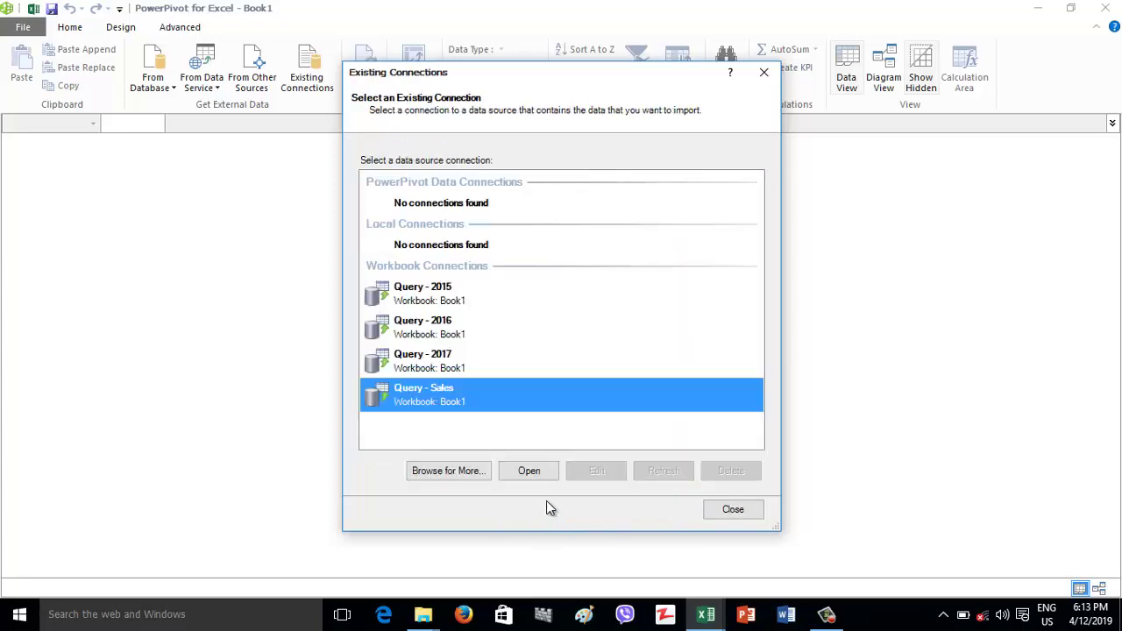
left_click(515, 476)
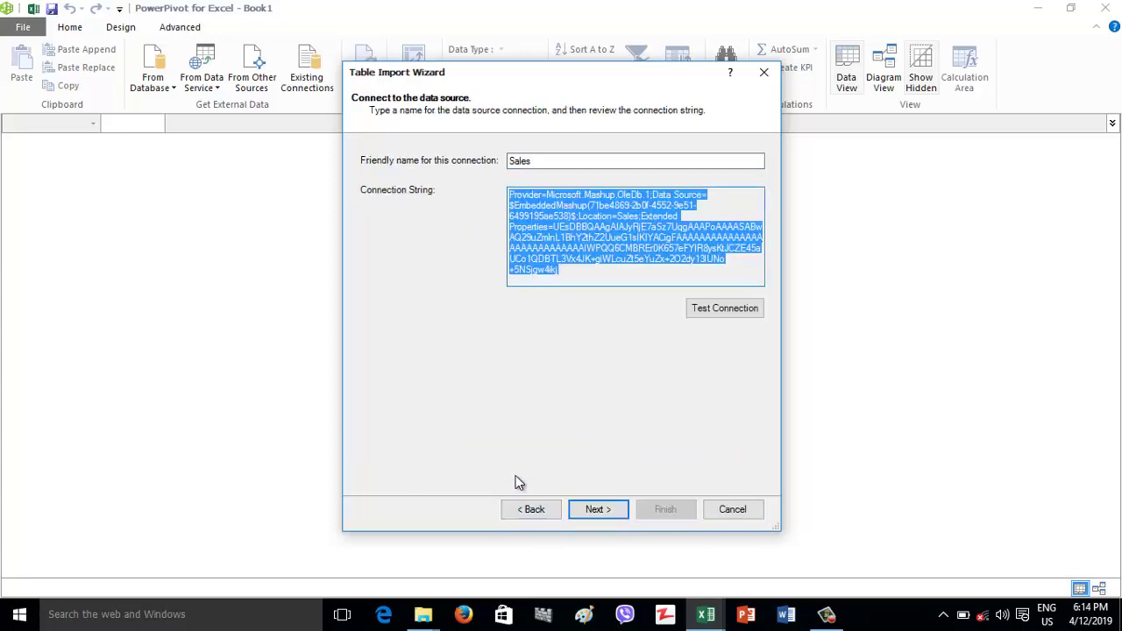
left_click(711, 315)
left_click(564, 323)
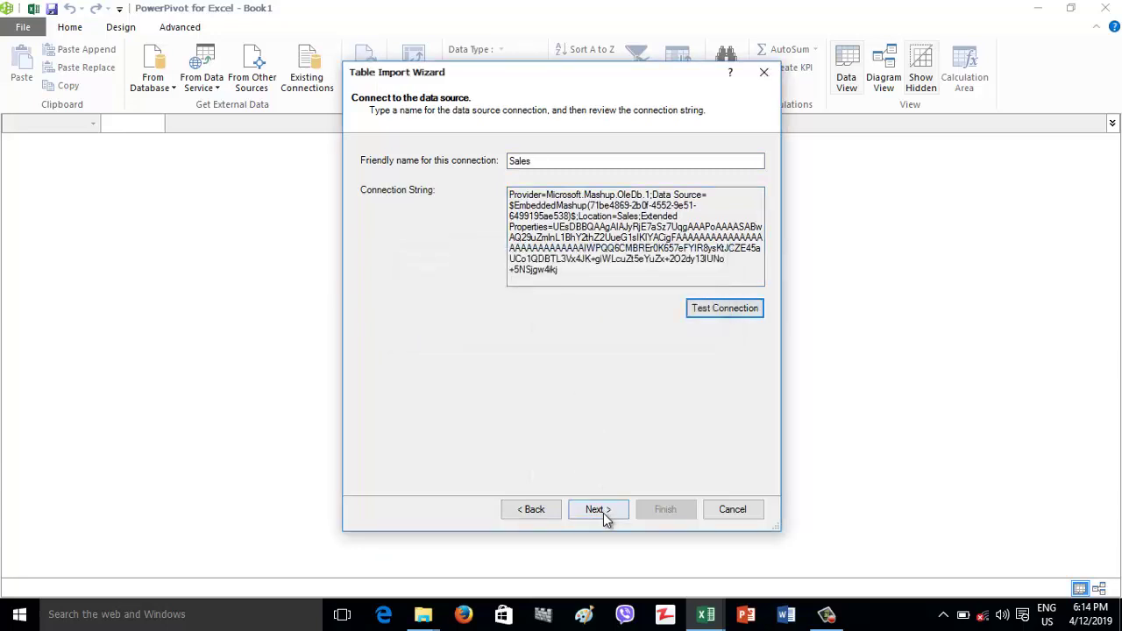
left_click(603, 511)
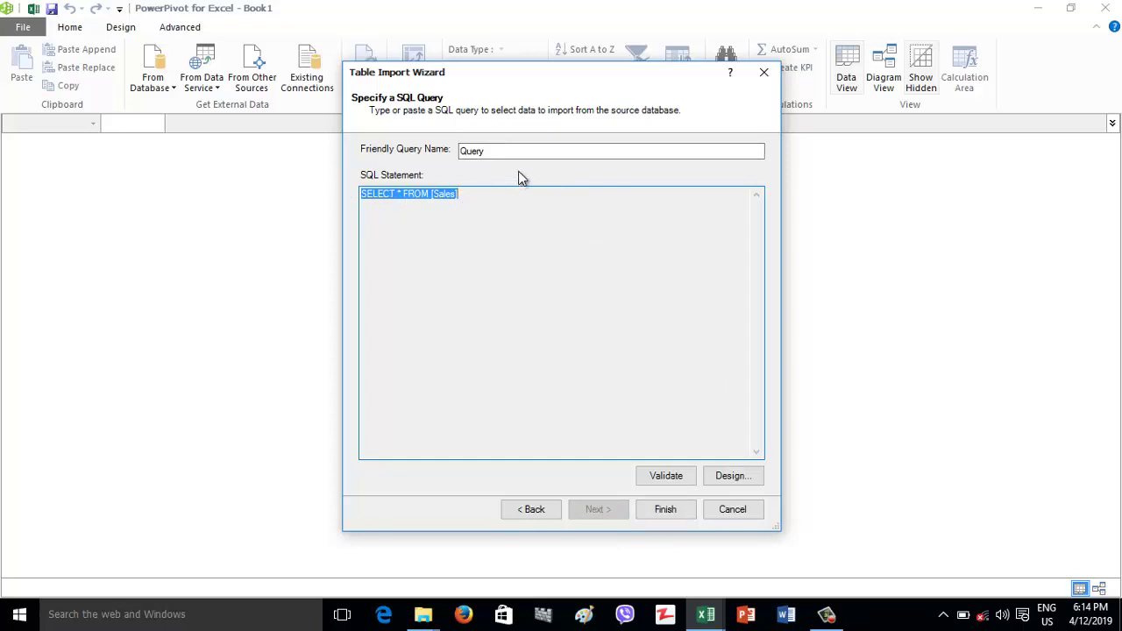
Step: Set the friendly query name to Sales, validate the SQL statement and import the table into the data model
key("shift+Tab")
key("BackSpace")
type("Sa")
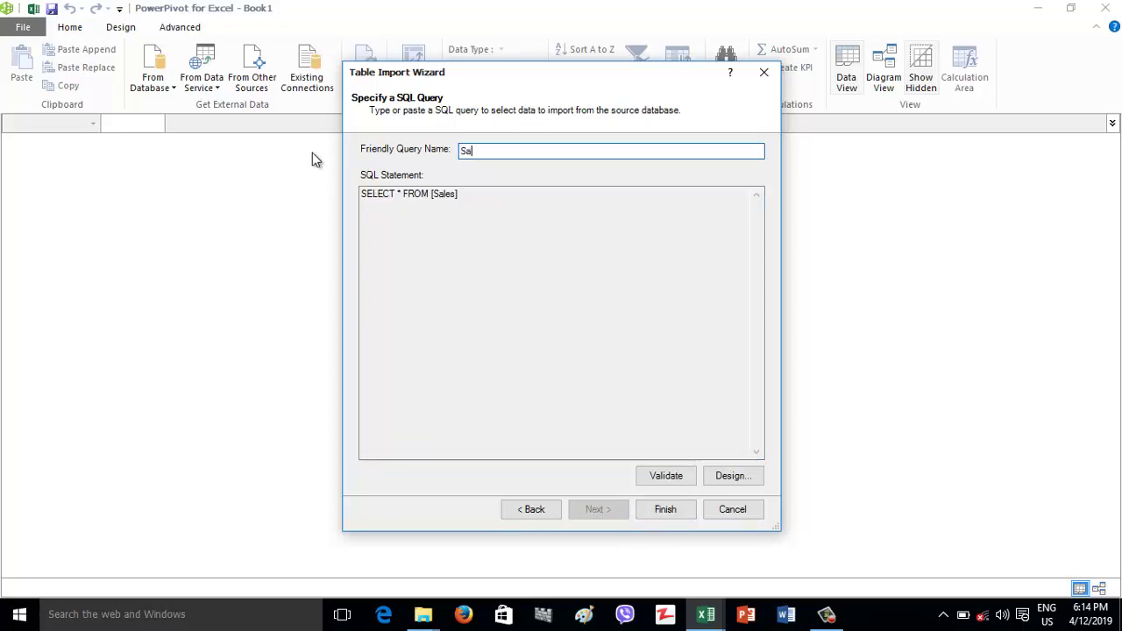
type("les")
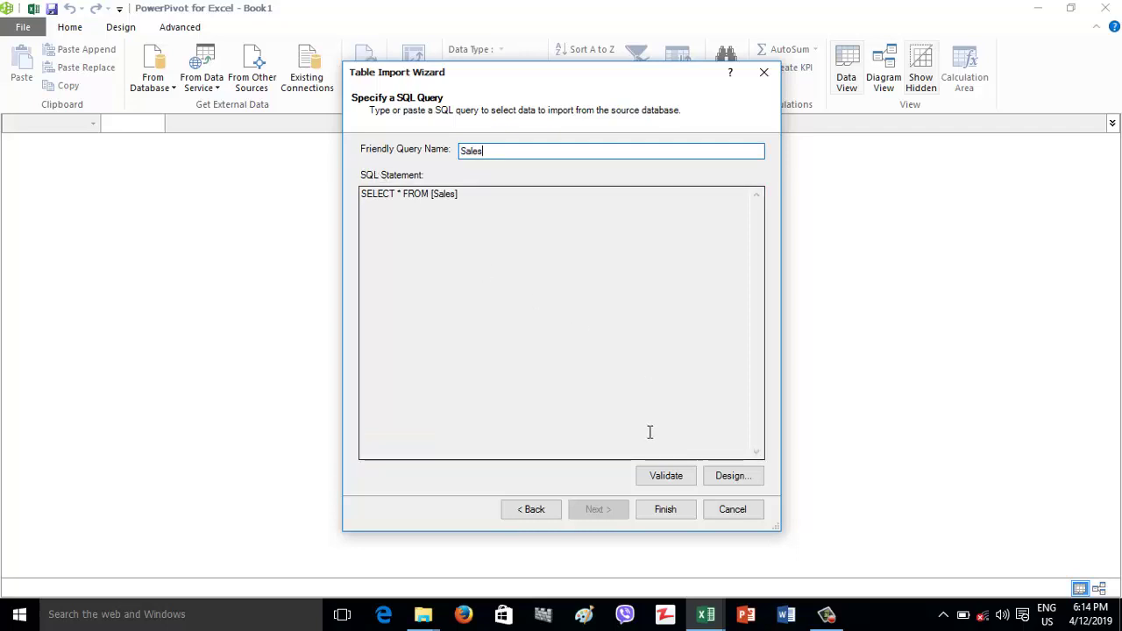
left_click(666, 475)
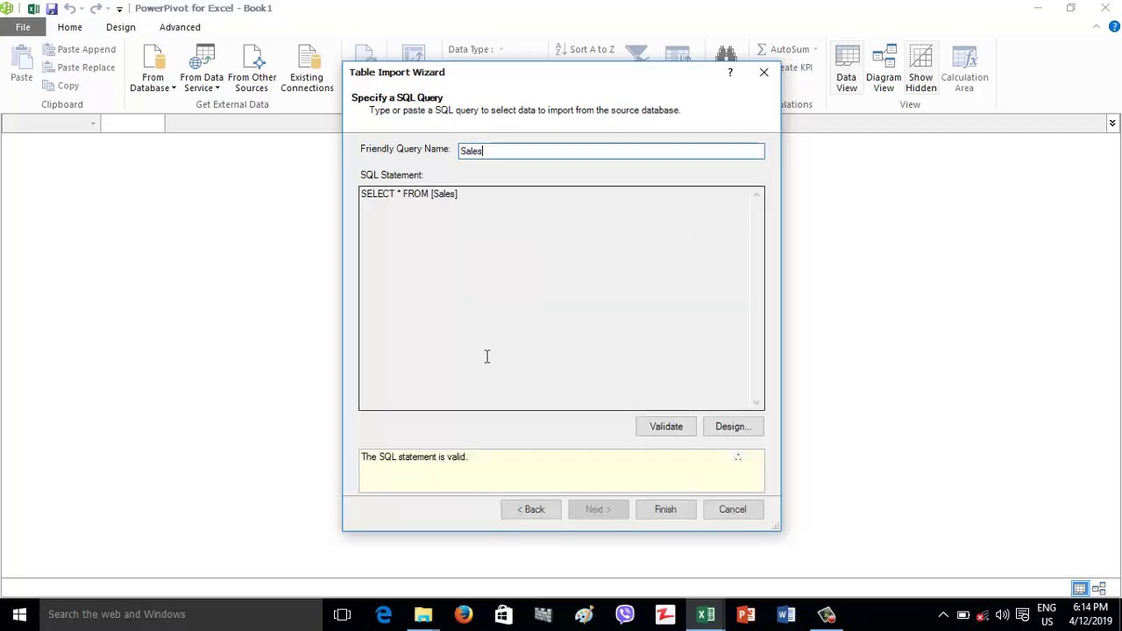
left_click(657, 516)
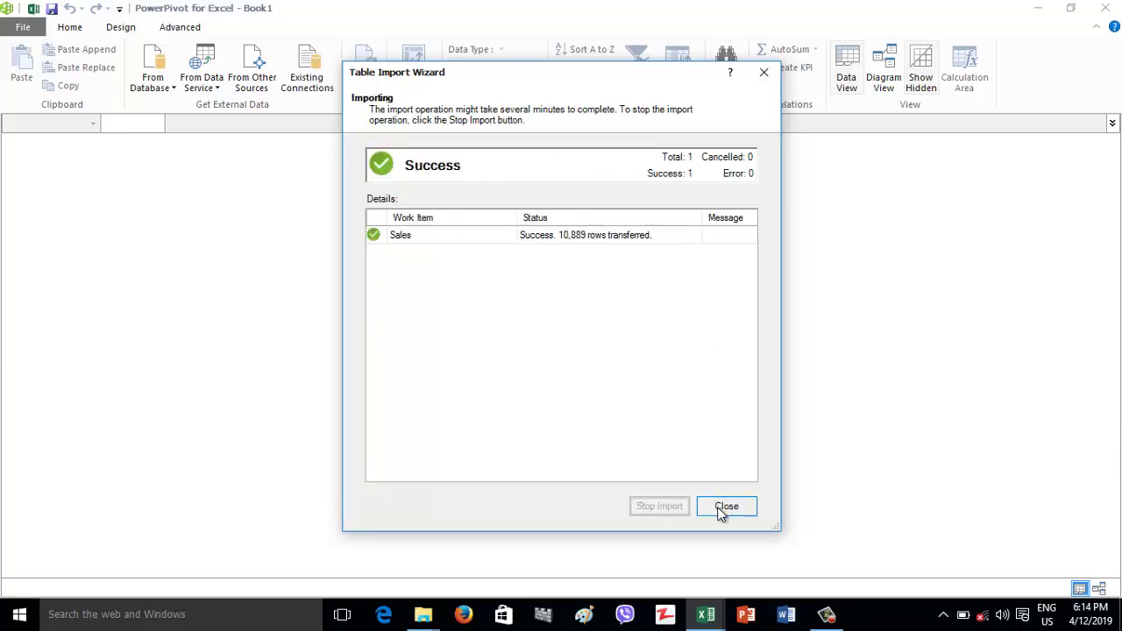
left_click(719, 513)
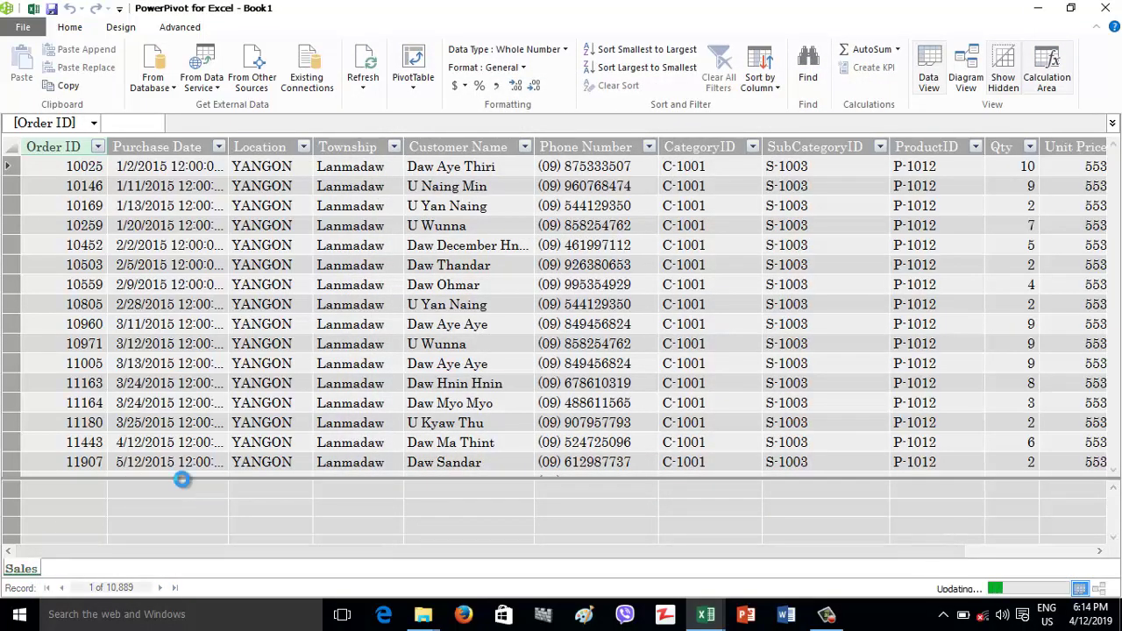
mouse_move(296, 545)
left_mouse_down()
mouse_move(529, 558)
mouse_move(301, 539)
left_mouse_up()
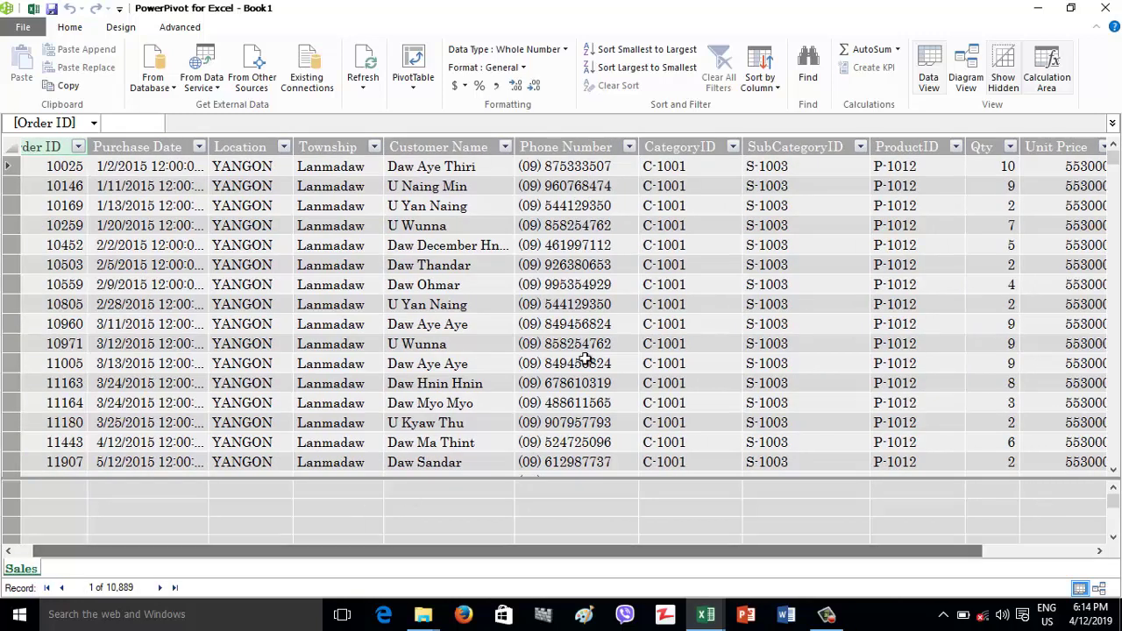
Step: Create a PivotTable from the data model on a new worksheet, with Location as rows and Sum of Qty as values
left_click(414, 60)
left_click(614, 343)
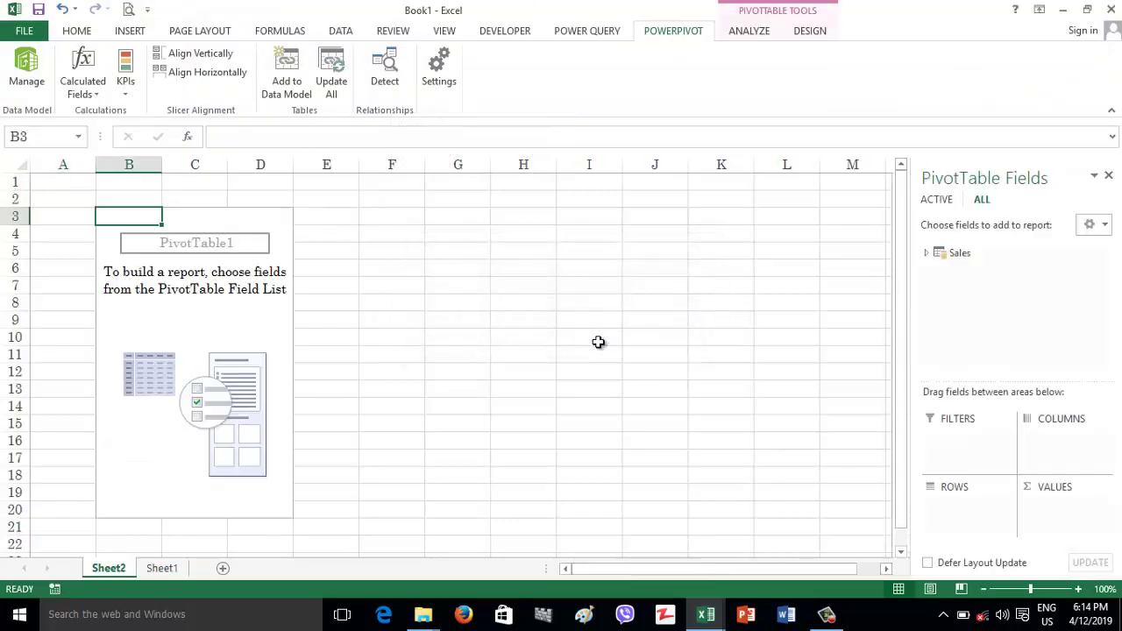
left_click(927, 254)
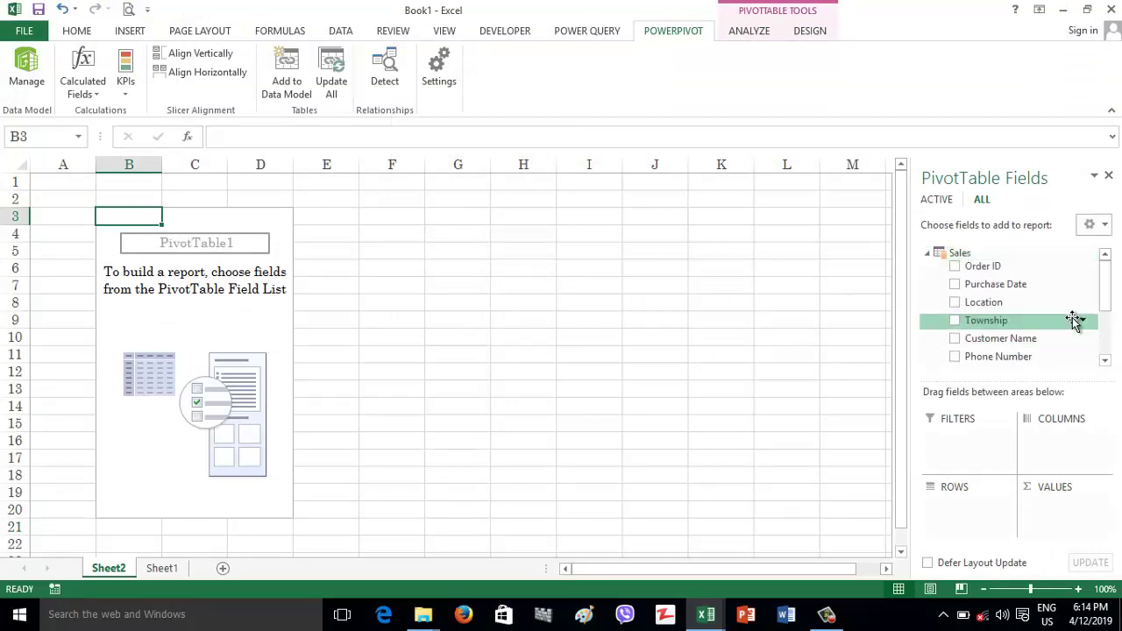
mouse_move(1104, 292)
left_mouse_down()
mouse_move(1110, 333)
mouse_move(1109, 292)
left_mouse_up()
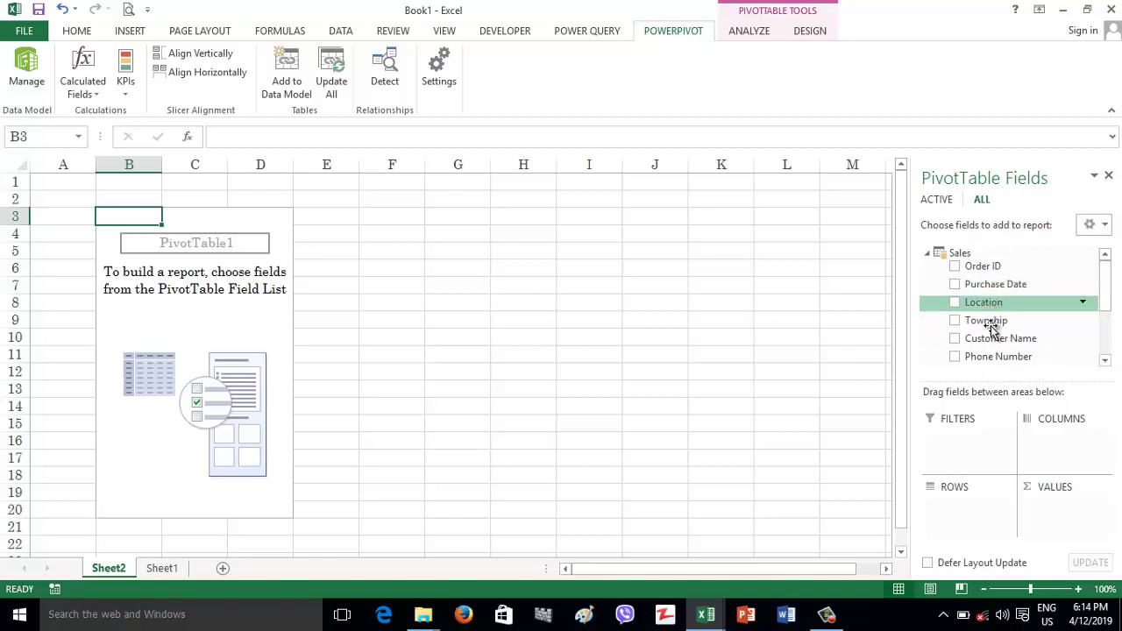
left_click_drag(991, 307, 947, 514)
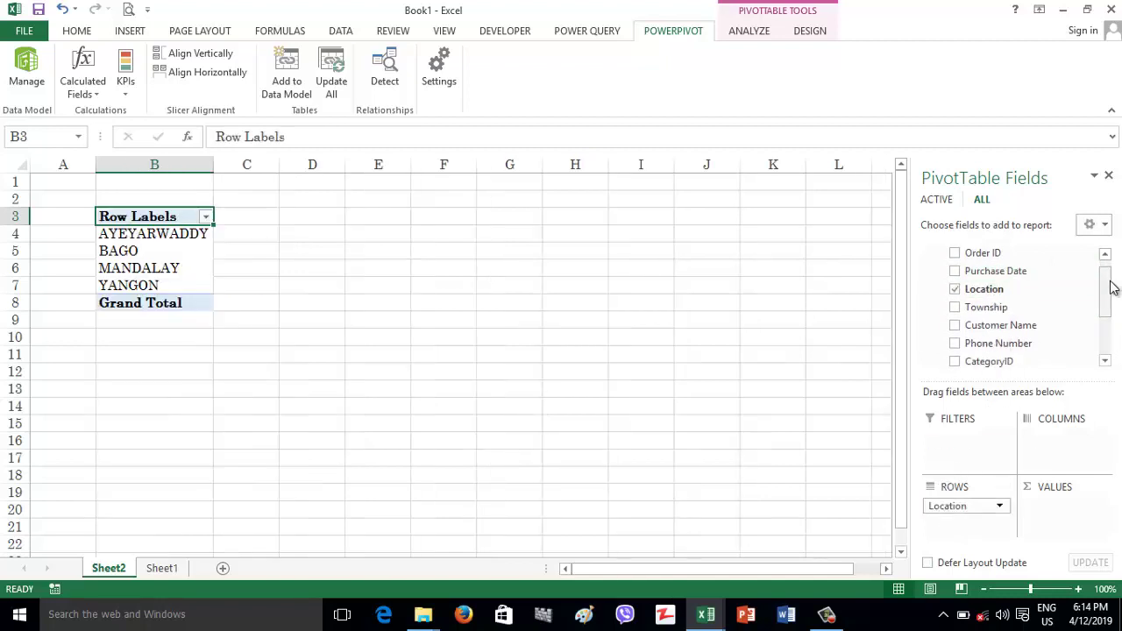
left_click_drag(1105, 282, 1107, 337)
left_click_drag(1014, 331, 1057, 508)
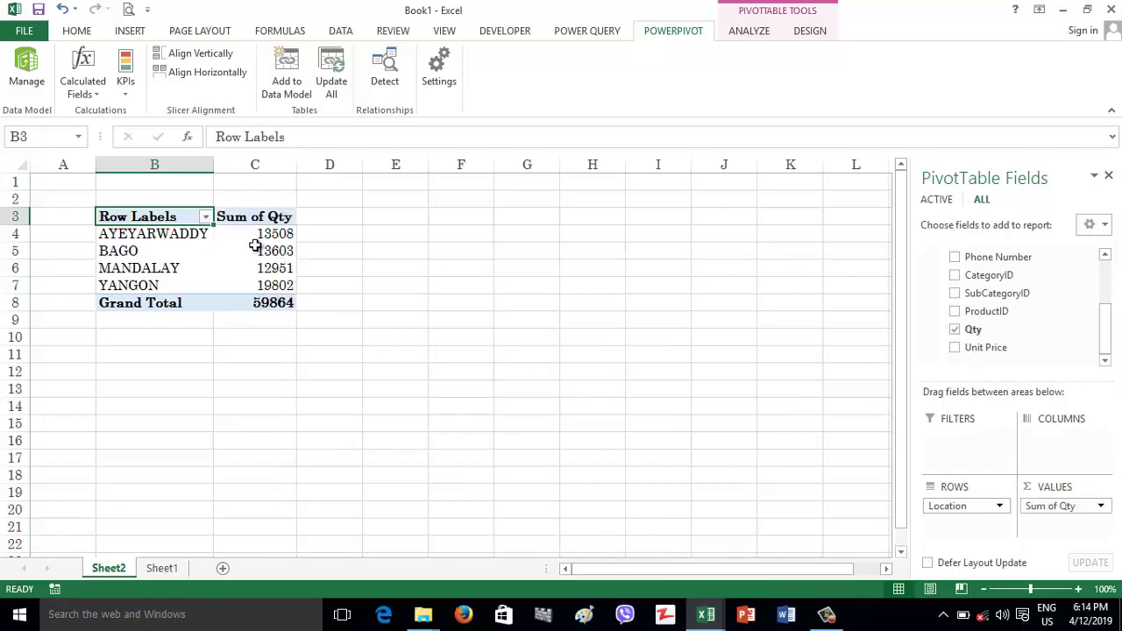
Step: Examine the quantity values for each location in the PivotTable
left_click(259, 235)
left_click(259, 251)
left_click(260, 268)
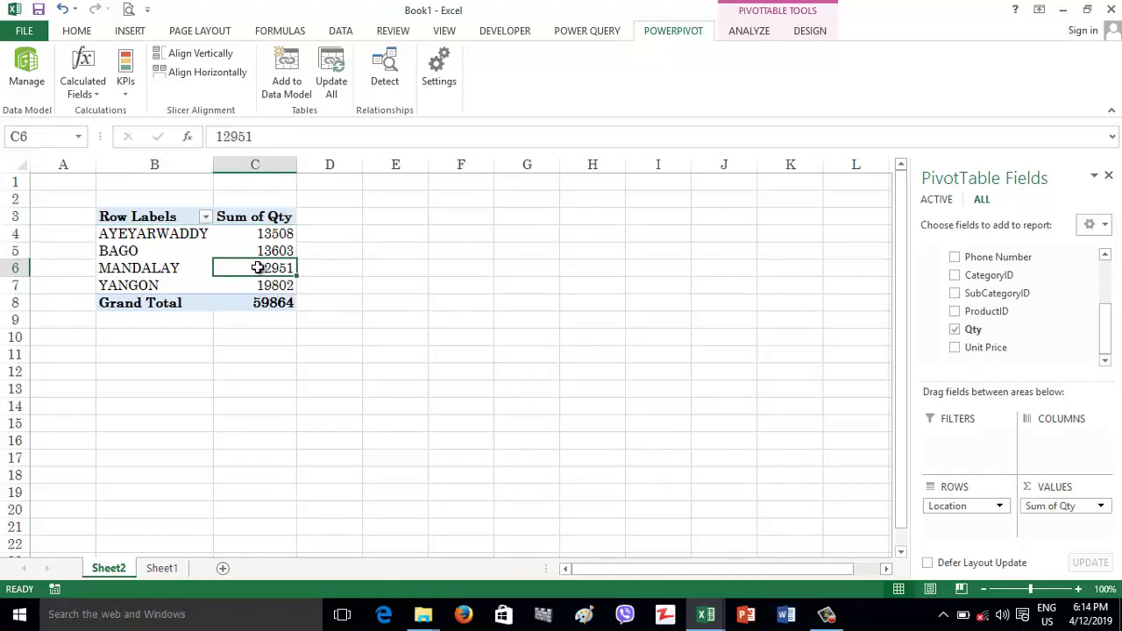
left_click(277, 287)
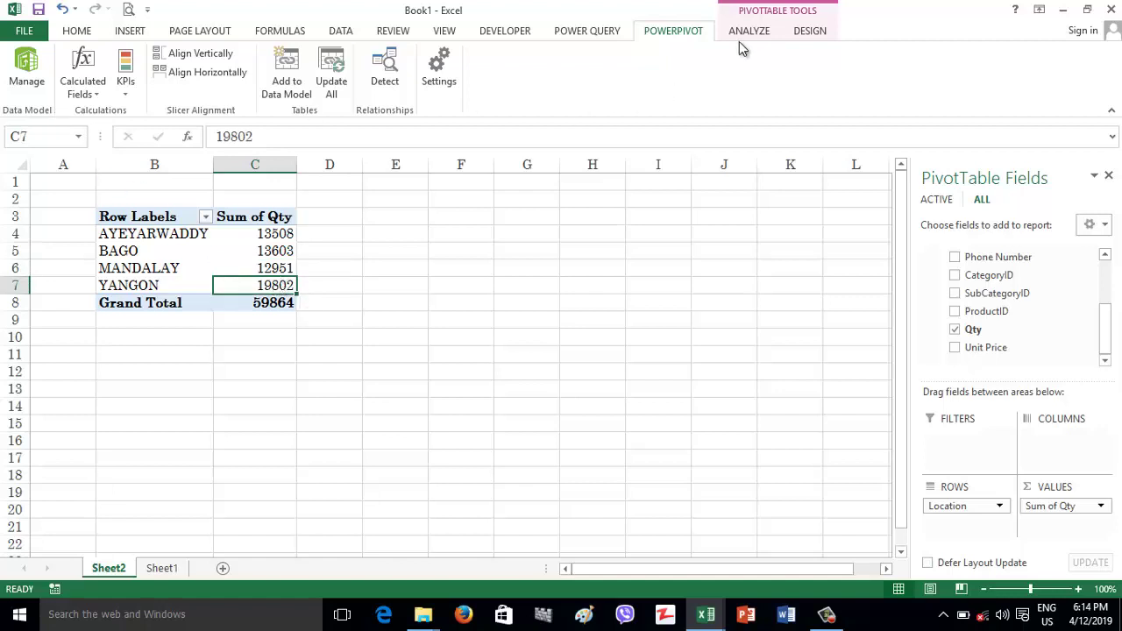
Step: Look at the Sales table in the data model and the source files in the Workshop folder, and return to the PivotTable worksheet
left_click(25, 74)
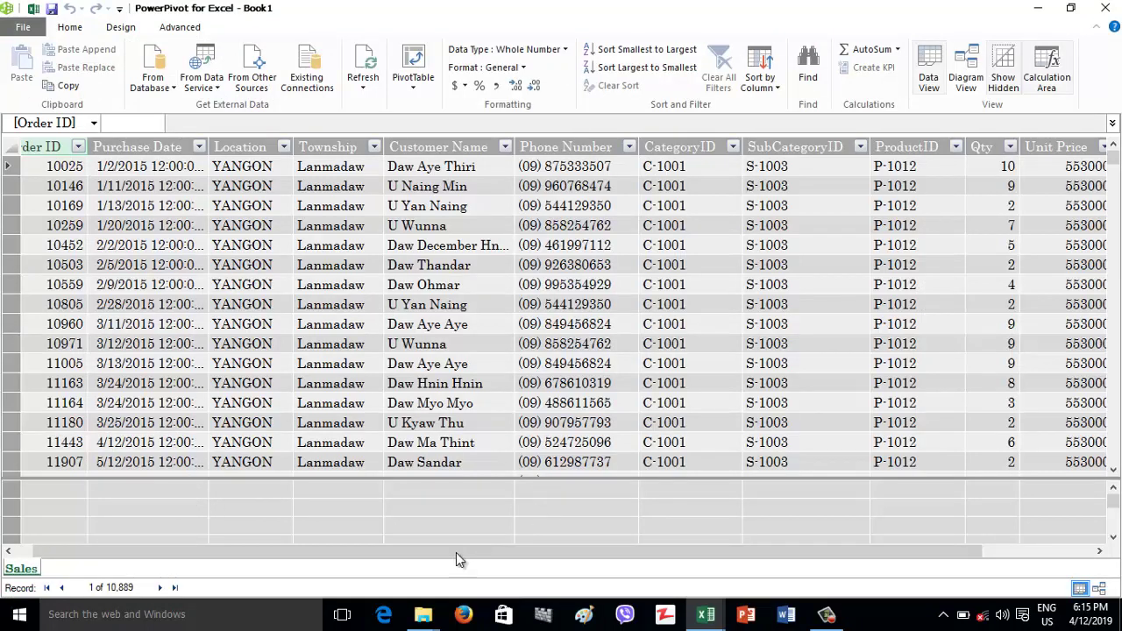
left_click(423, 614)
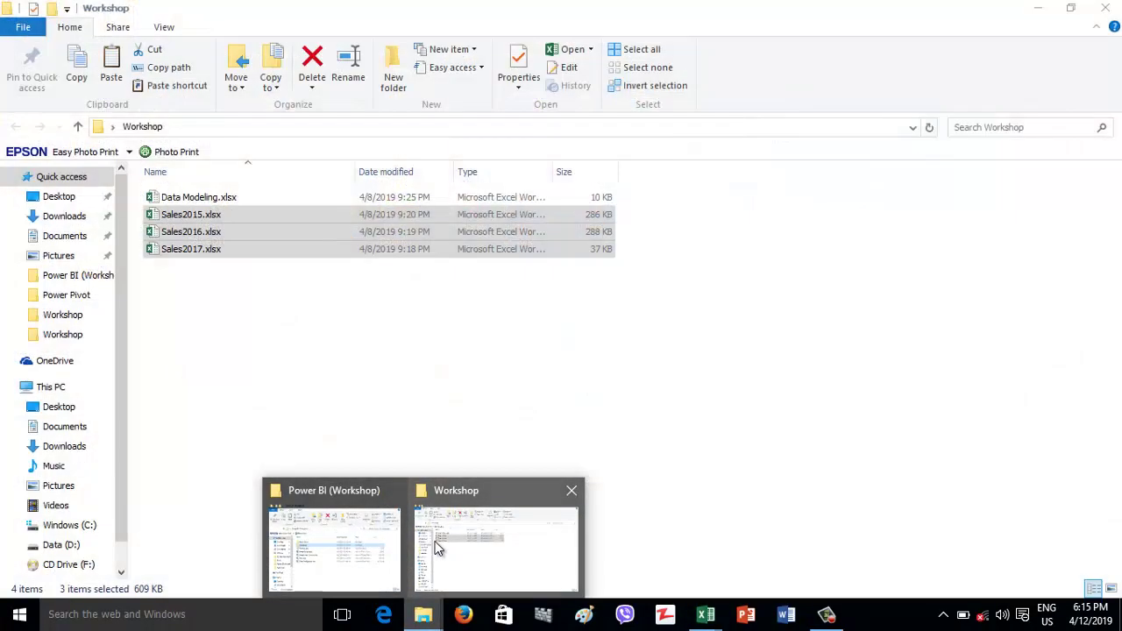
left_click(438, 548)
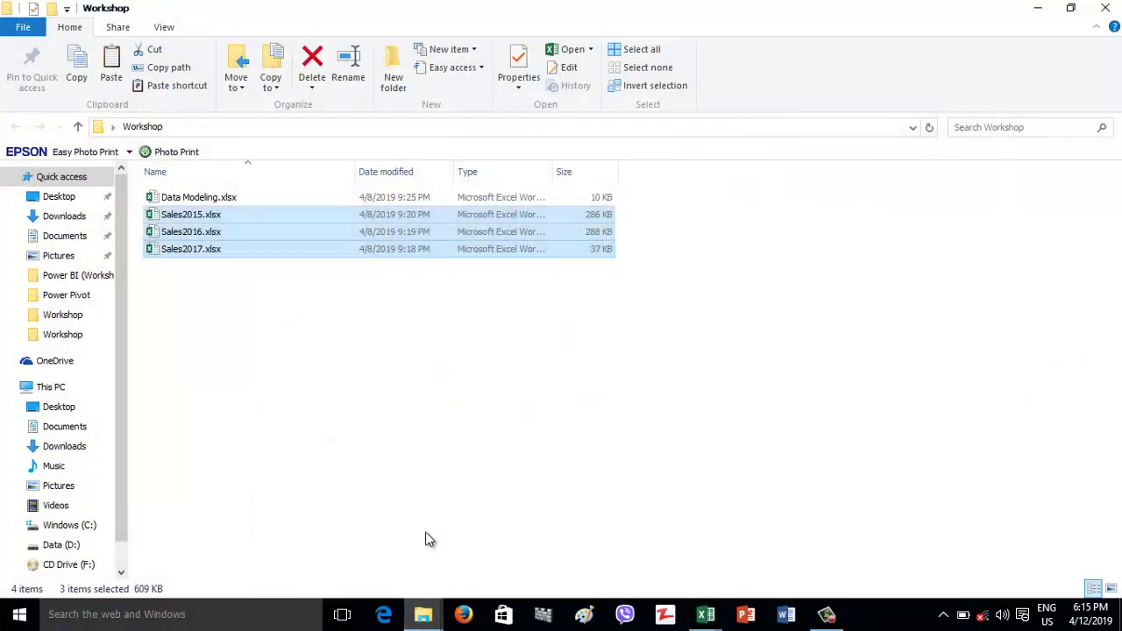
left_click(706, 613)
left_click(584, 537)
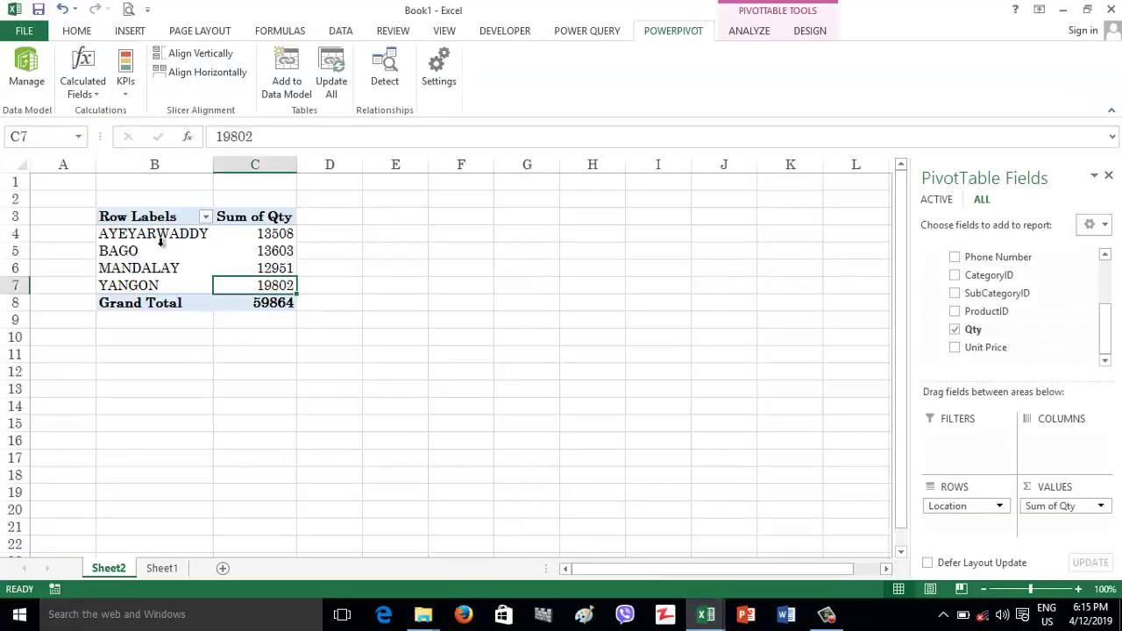
Step: Replace Location in the PivotTable rows with CategoryID, SubCategoryID and ProductID, nested in that order
left_click_drag(160, 234, 176, 286)
left_click_drag(947, 517, 693, 444)
left_click_drag(1013, 277, 971, 495)
left_click_drag(984, 293, 977, 526)
left_click_drag(981, 320, 973, 531)
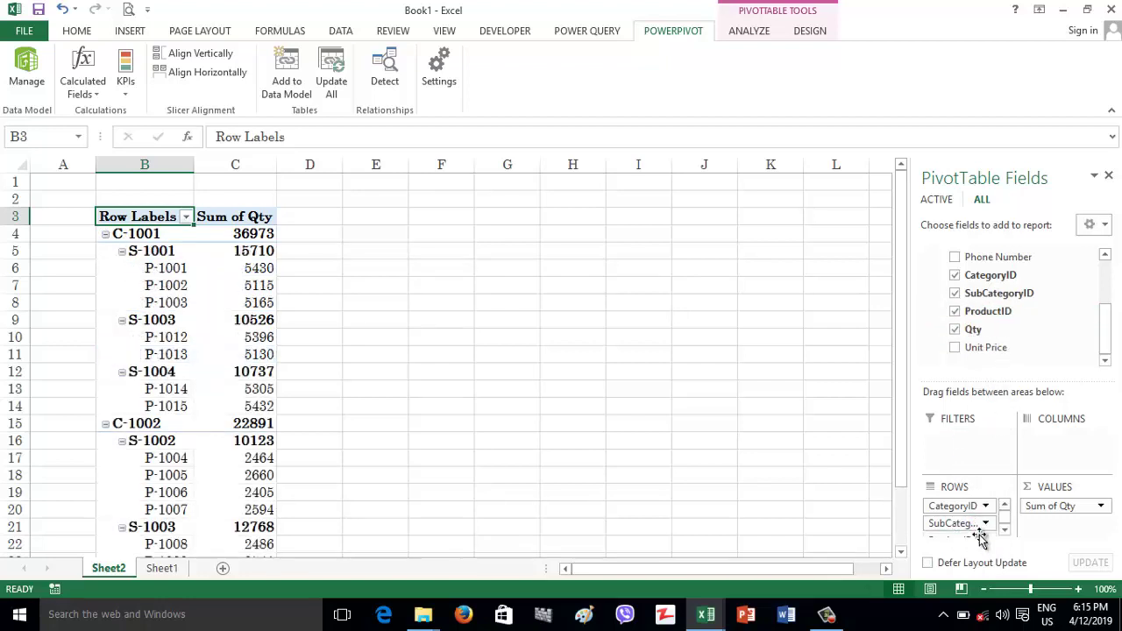
Step: Examine the category, subcategory and product ID levels in the PivotTable's row labels
left_click(162, 268)
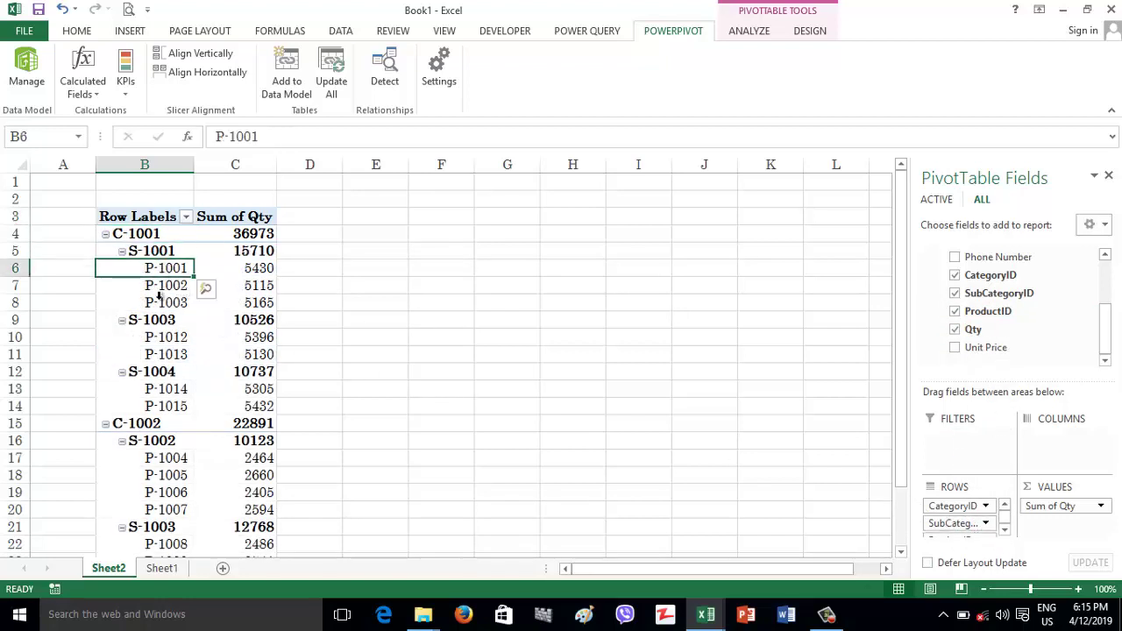
scroll(164, 293, "down", 5)
scroll(158, 299, "up", 2)
scroll(158, 299, "up", 3)
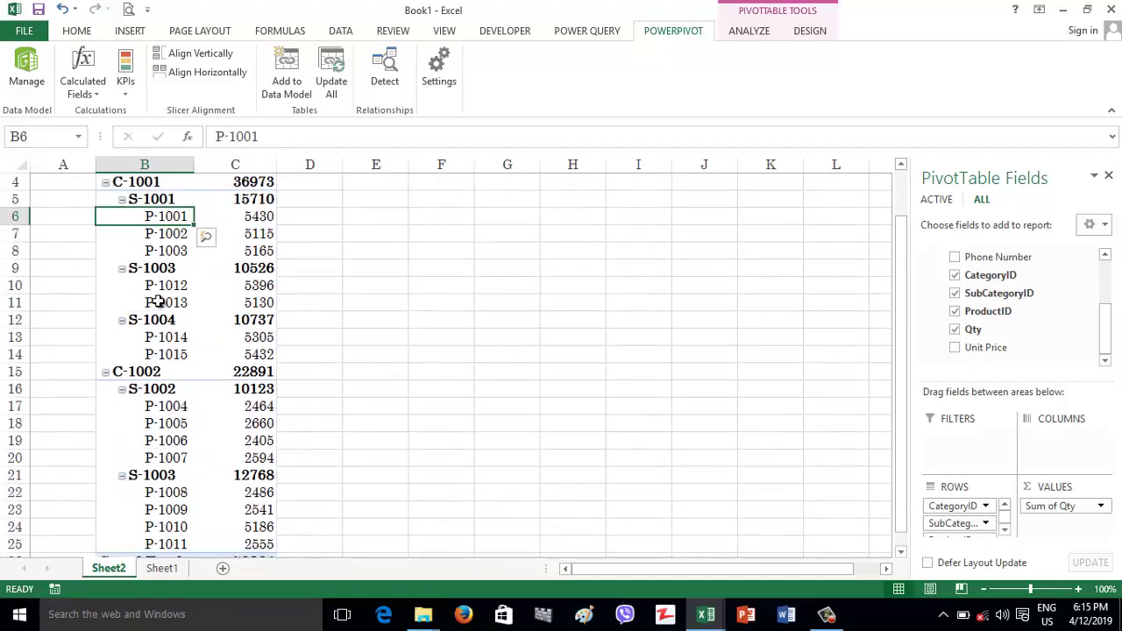
left_click(155, 250)
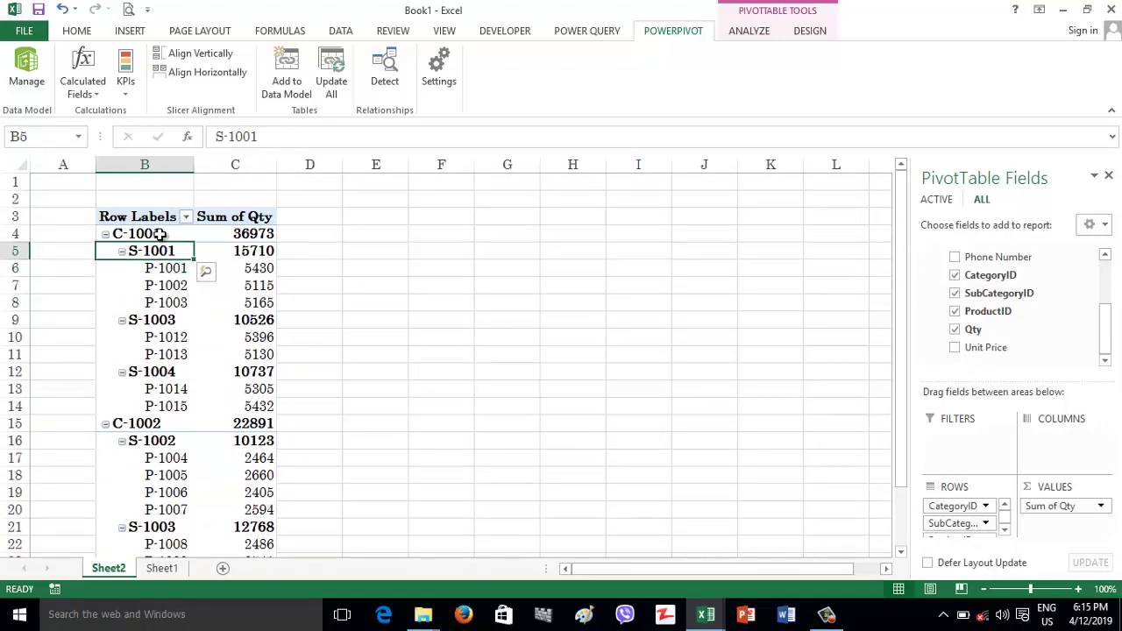
left_click(159, 234)
left_click(159, 254)
left_click_drag(165, 269, 169, 307)
left_click(172, 328)
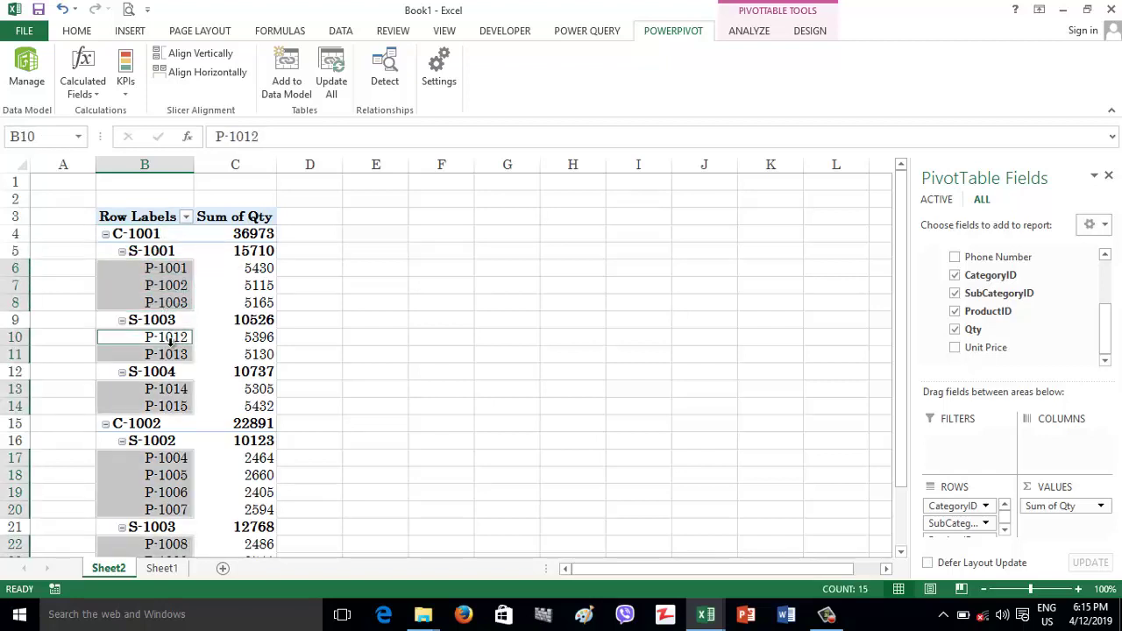
left_click(150, 272)
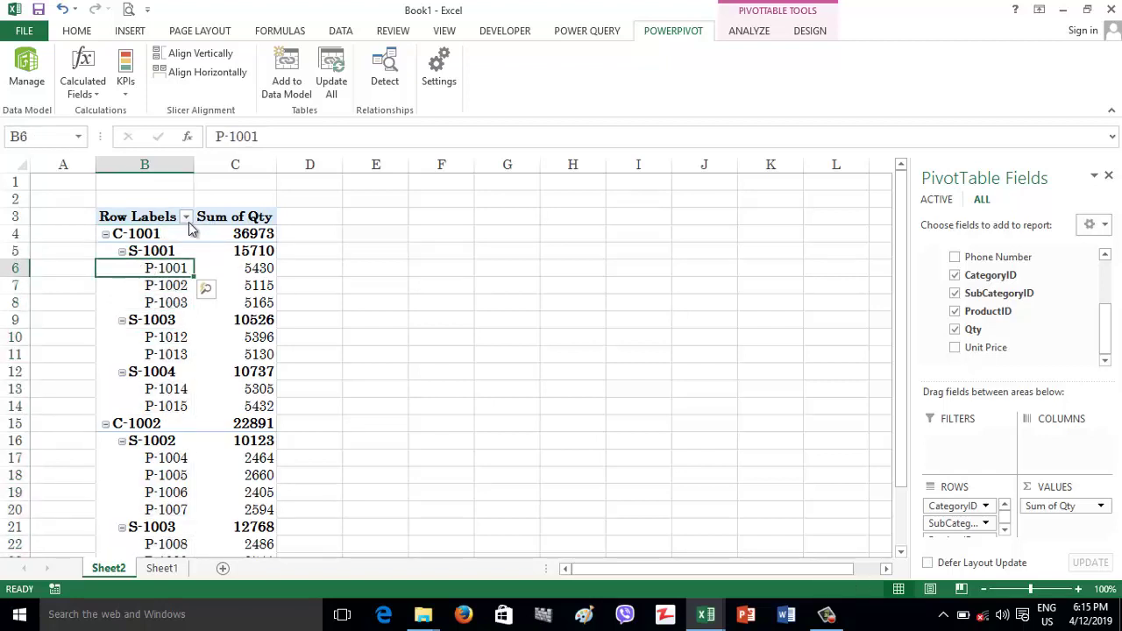
Step: Return to the data model and start importing a table from another source, using Excel File as the source type
left_click(14, 85)
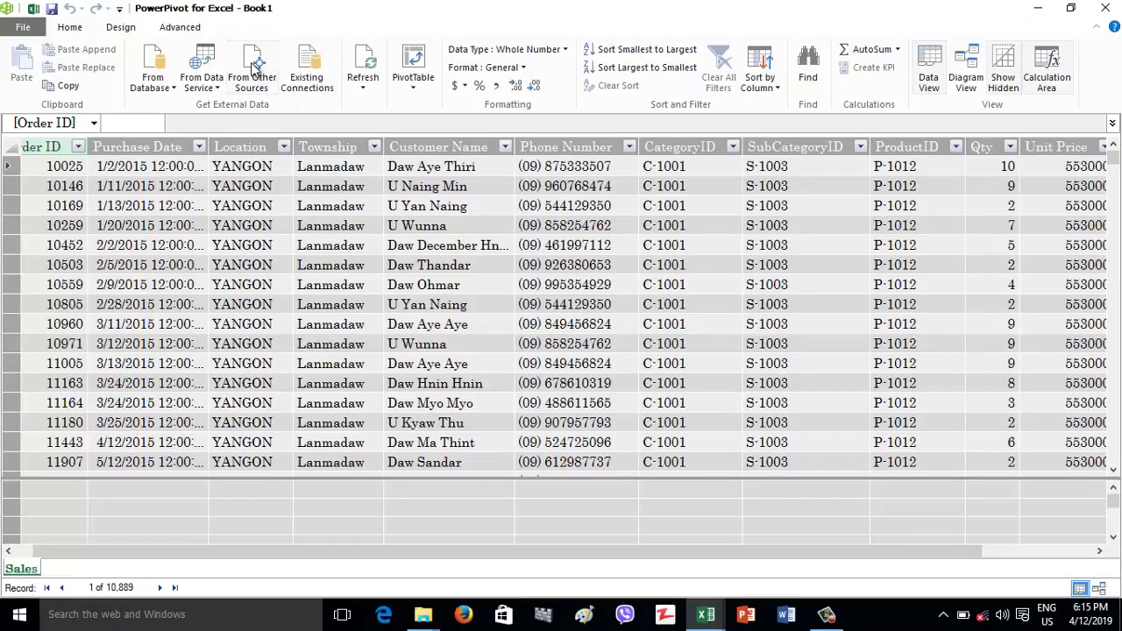
left_click(272, 79)
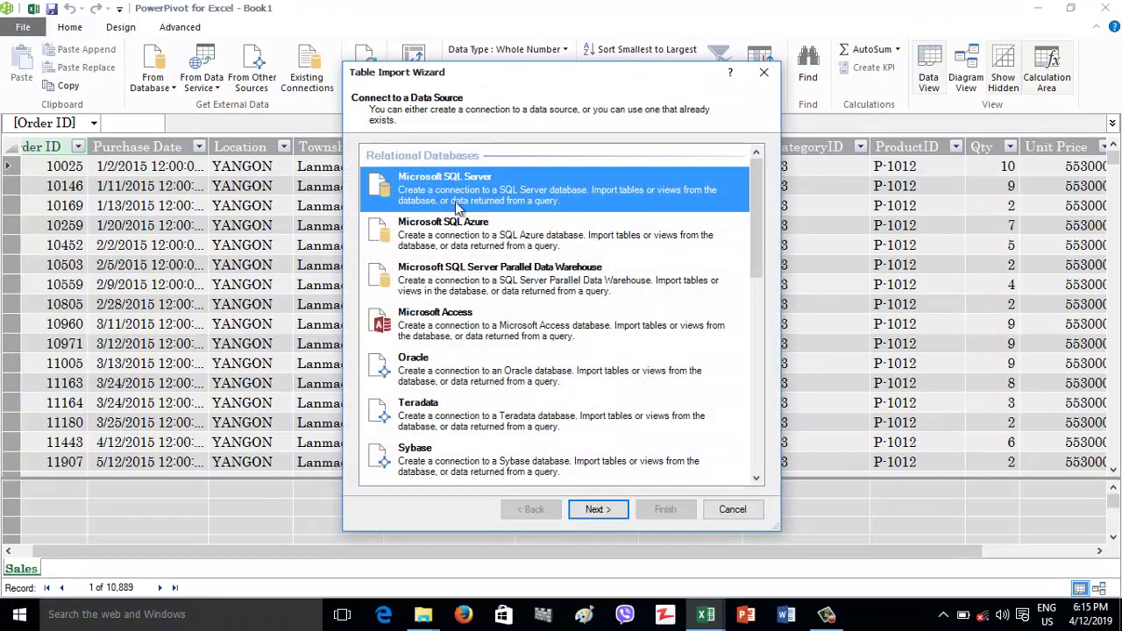
left_click_drag(753, 241, 763, 438)
left_click(444, 399)
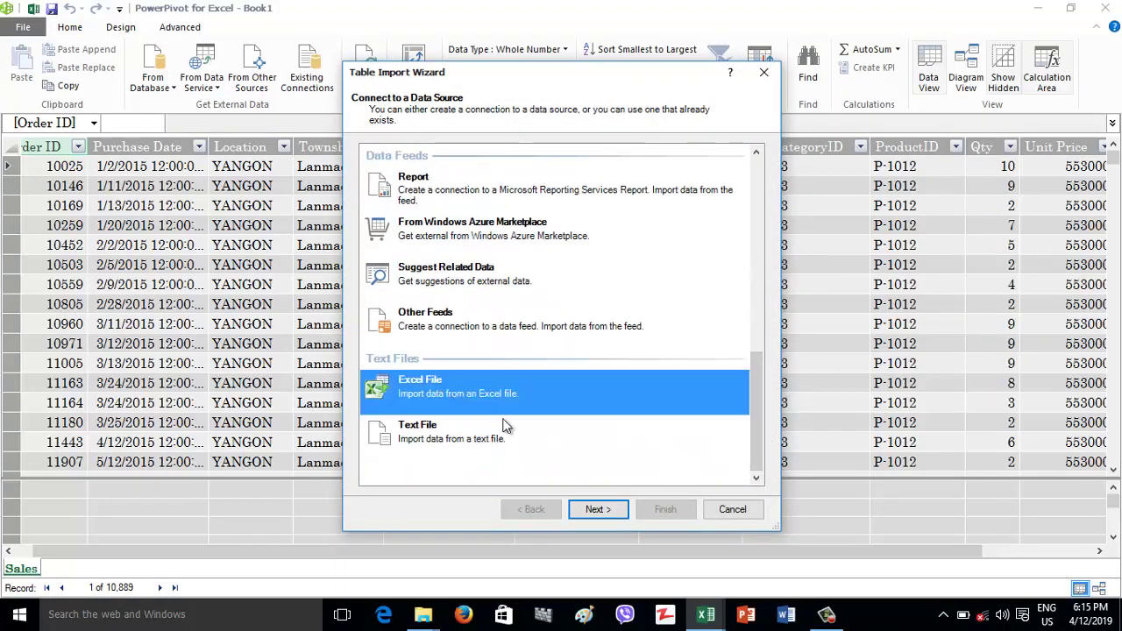
left_click(600, 509)
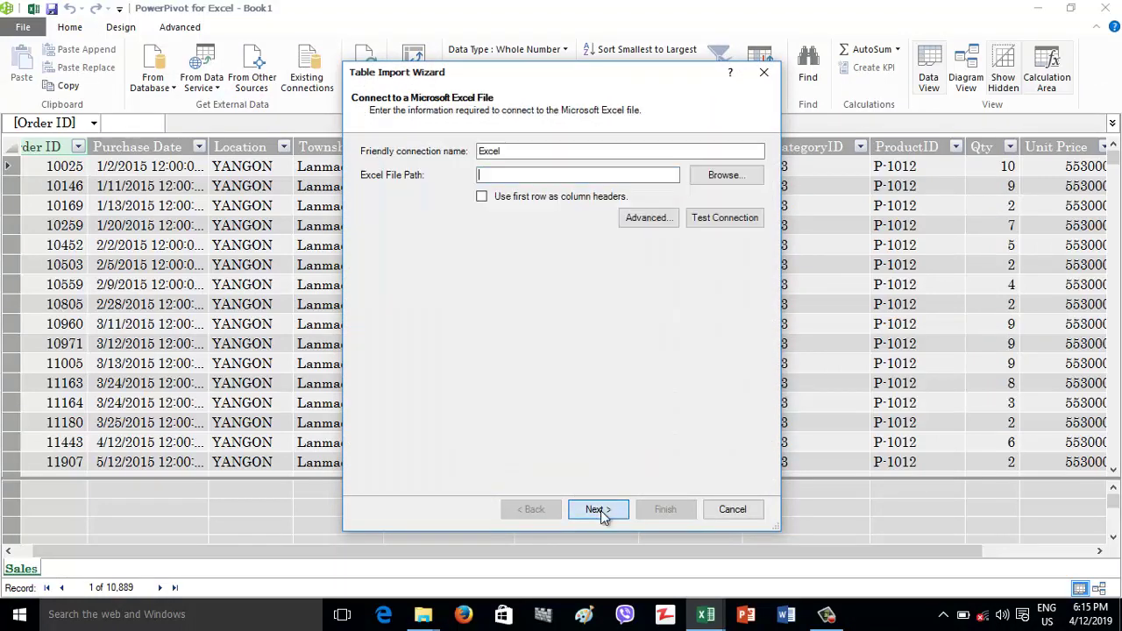
Step: Choose Data Modeling.xlsx from the Workshop folder on the Desktop as the Excel source and test the connection
left_click(724, 176)
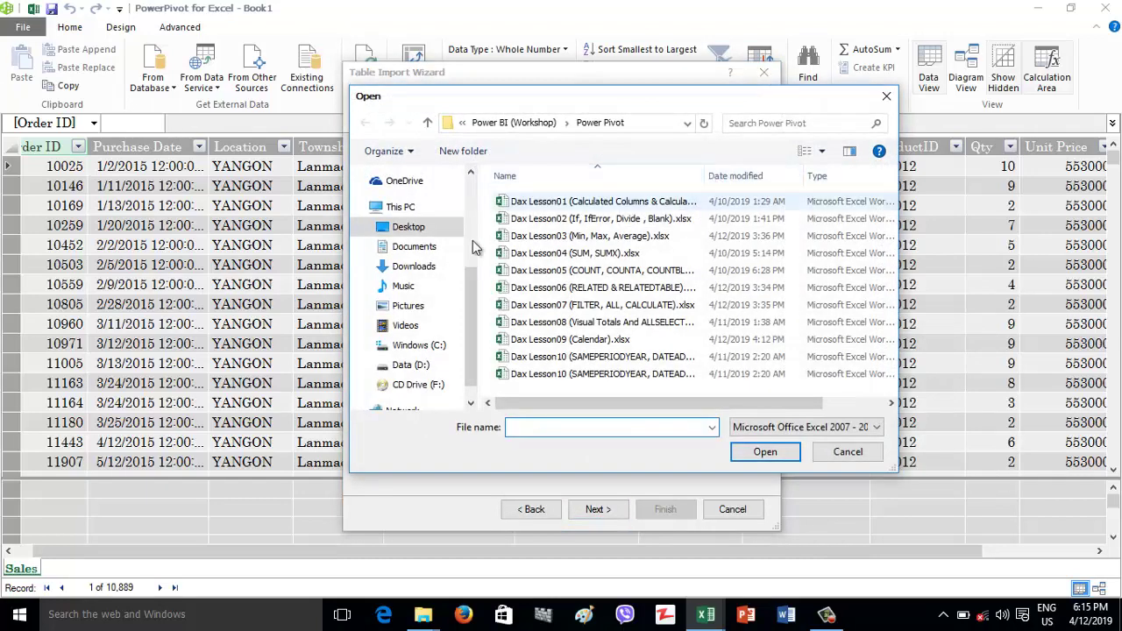
left_click(419, 230)
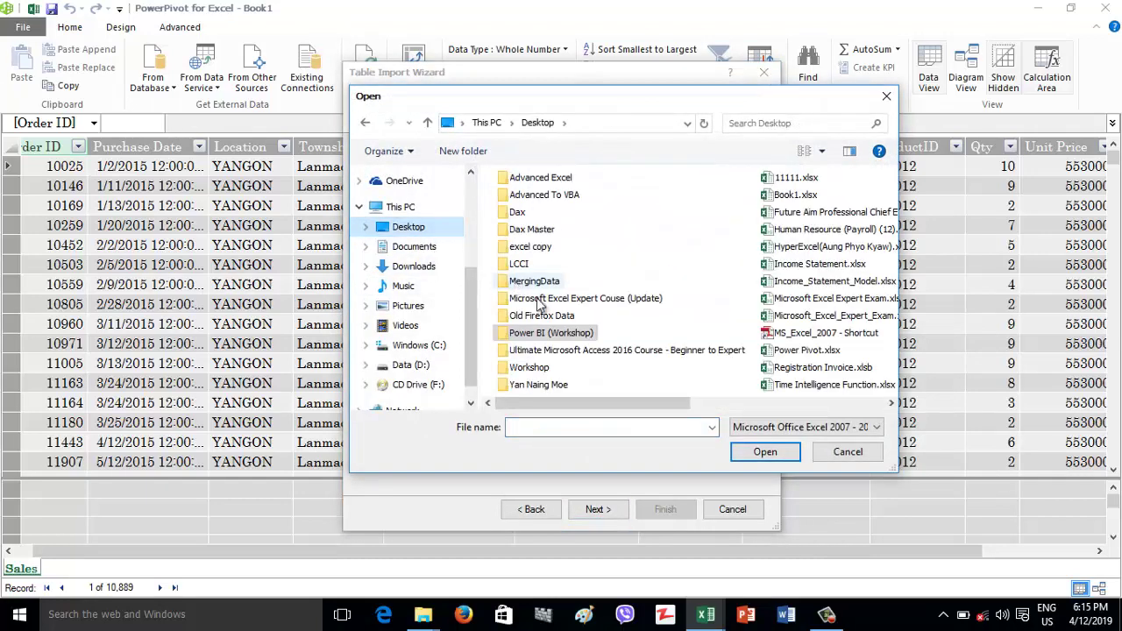
double_click(534, 367)
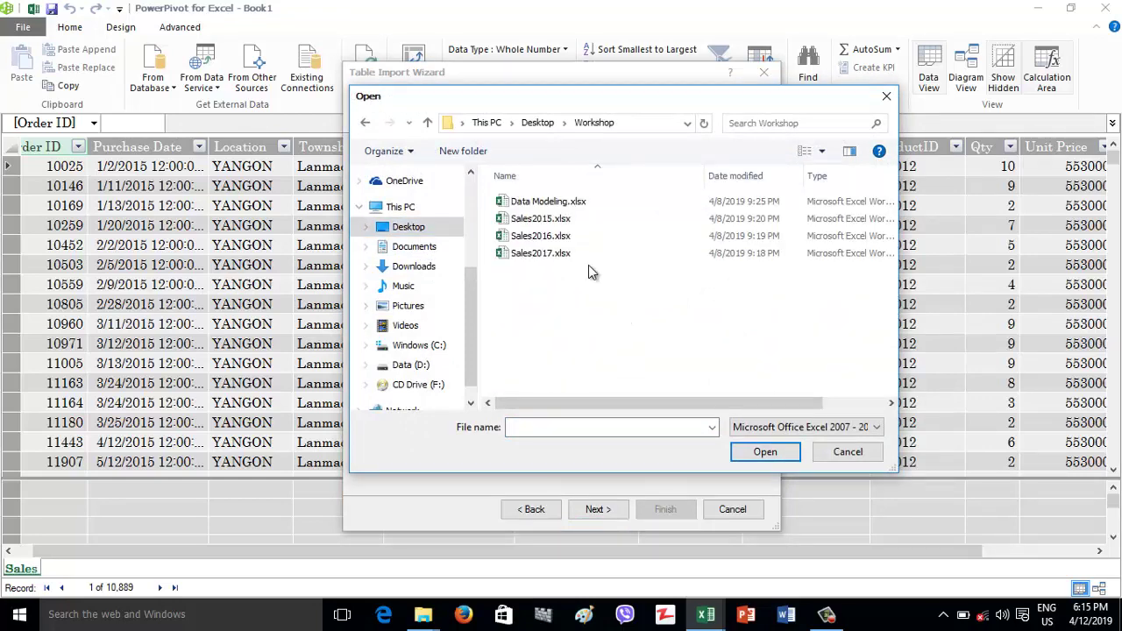
left_click(552, 203)
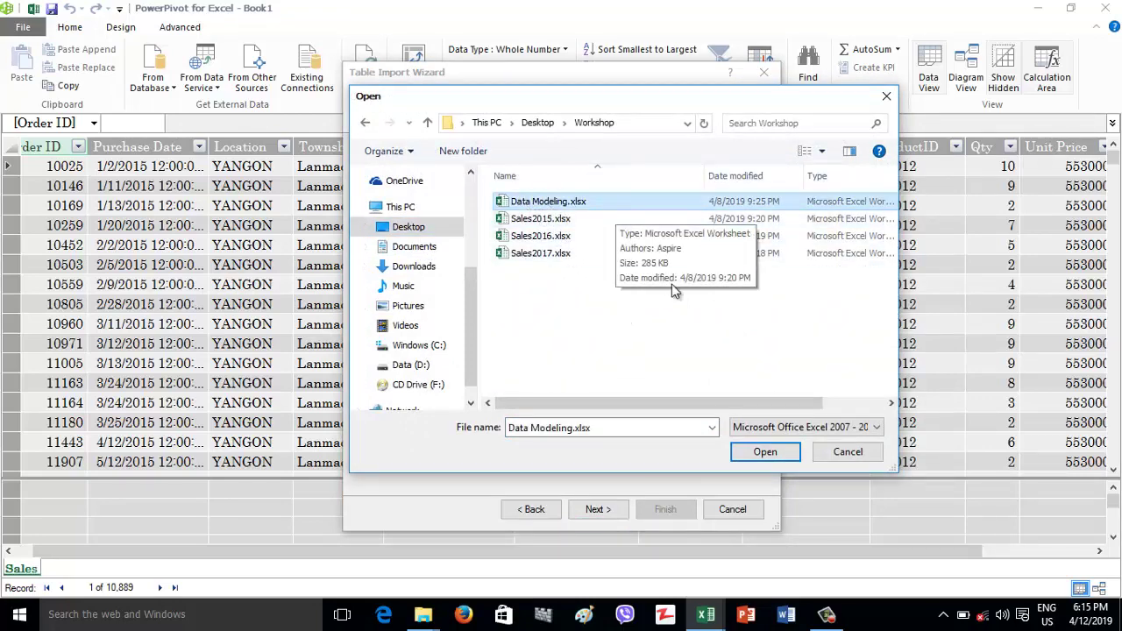
left_click(769, 453)
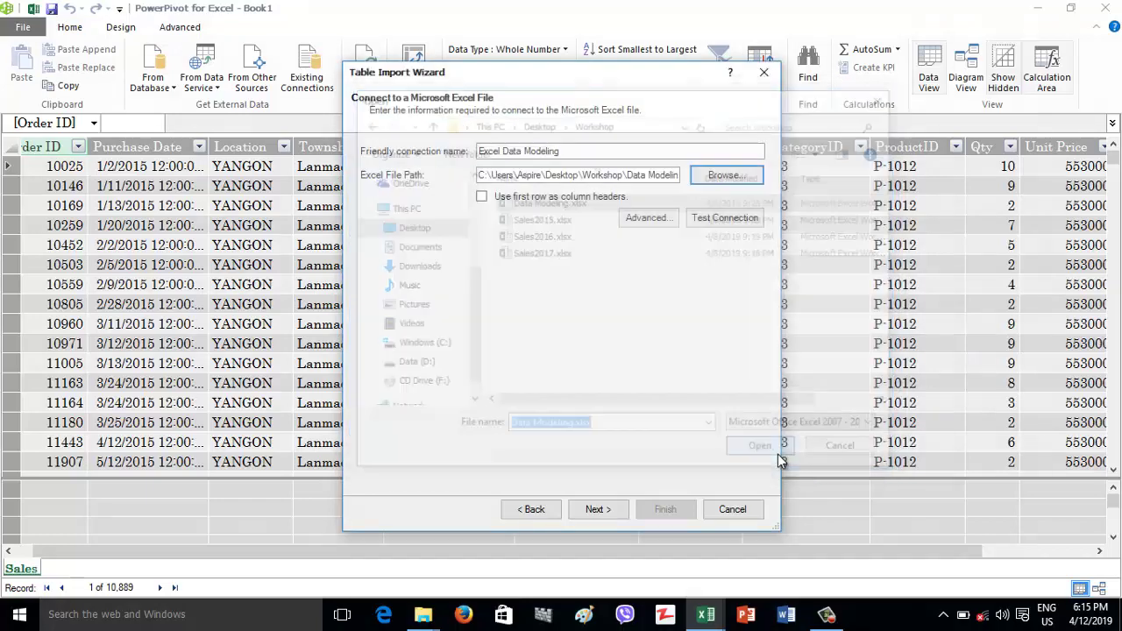
left_click(724, 218)
left_click(548, 324)
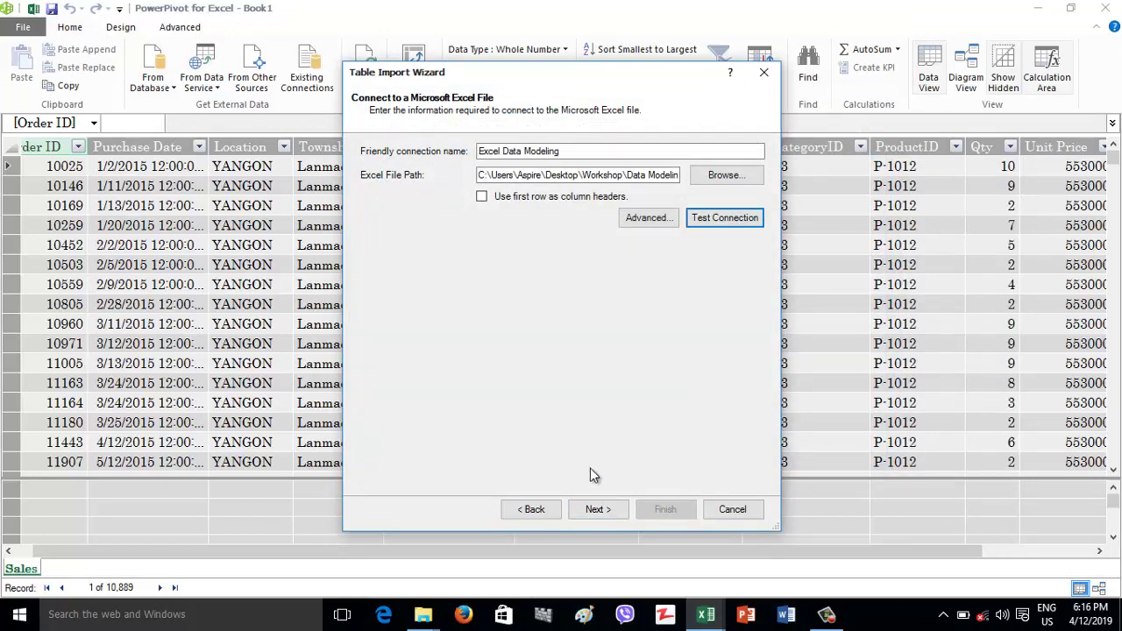
Step: Preview the contents of the CategoryData$ source table and close the preview
left_click(597, 509)
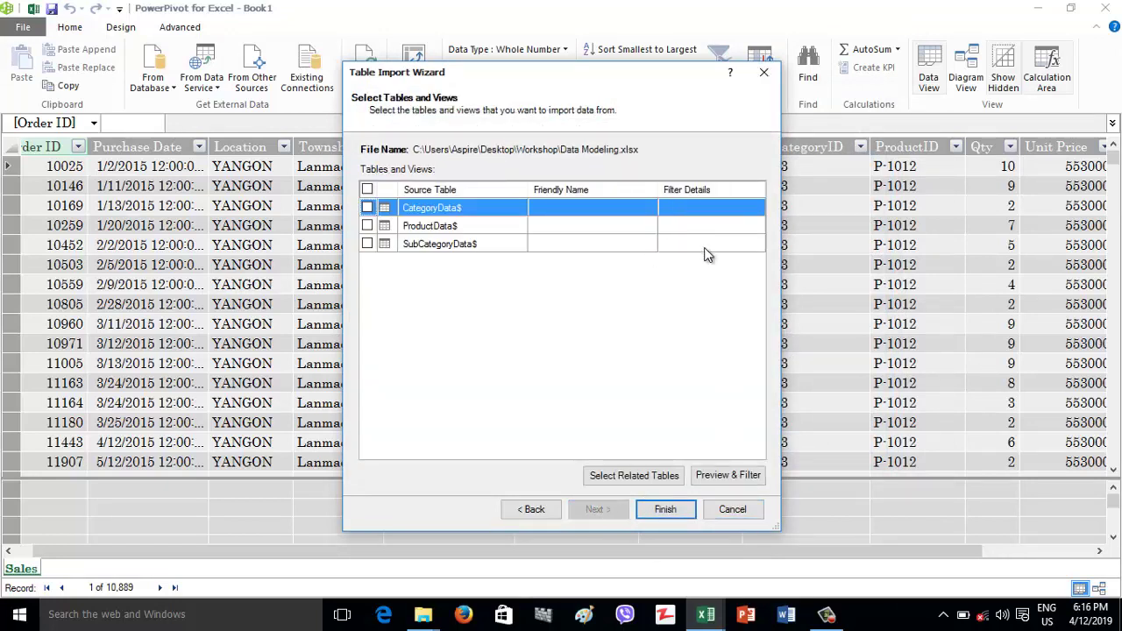
left_click(723, 483)
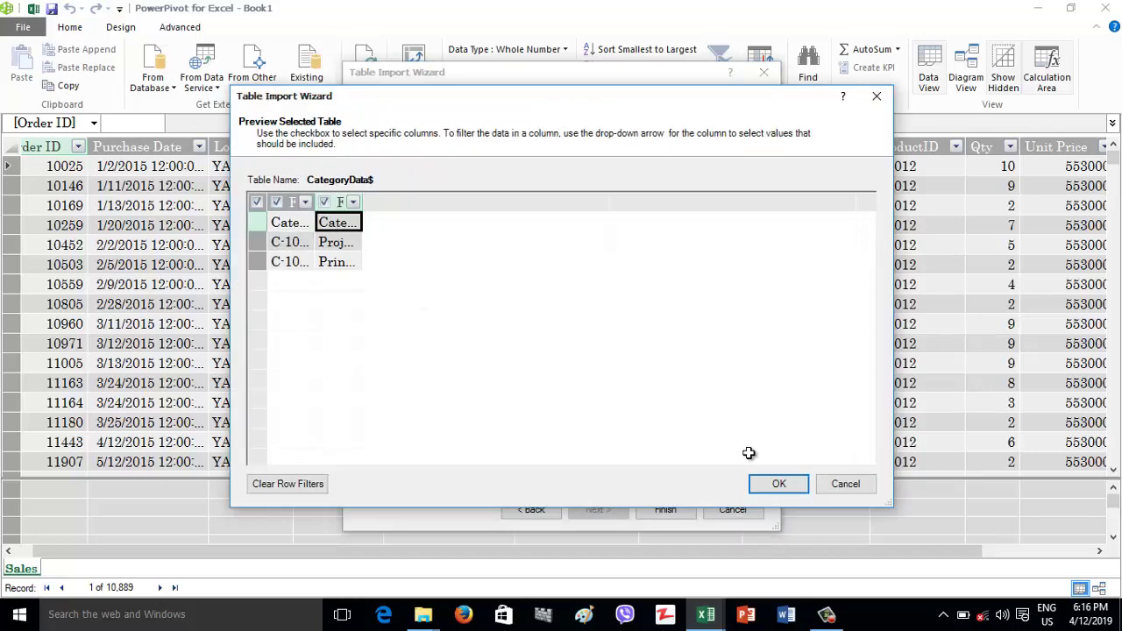
left_click(803, 486)
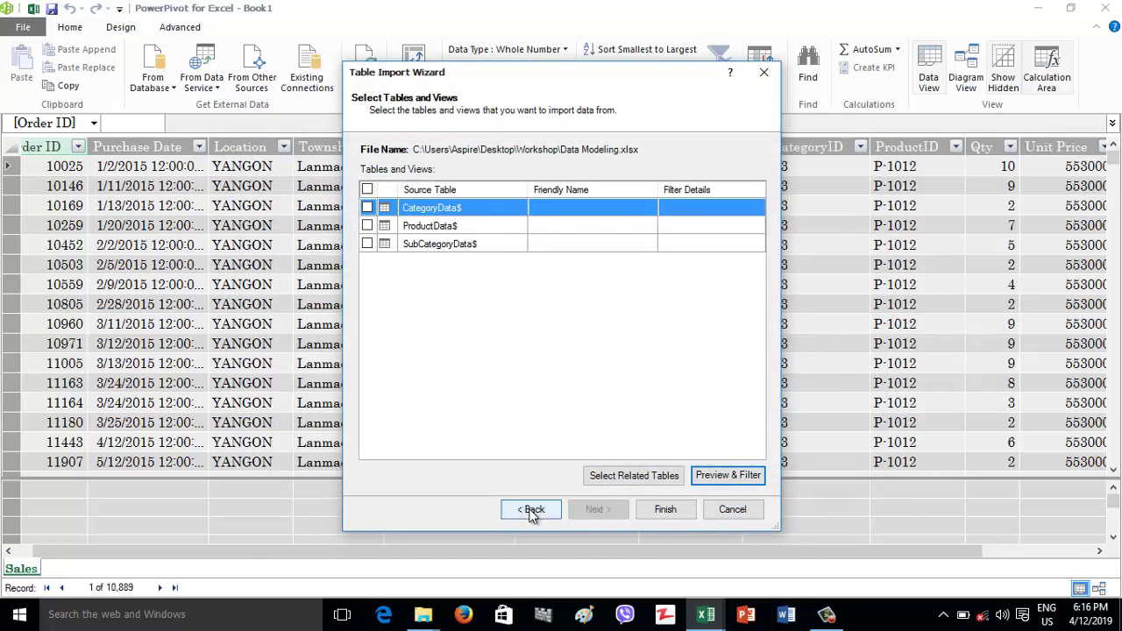
Step: Go back to the connection settings, use the first row as column headers, and return to the table selection
left_click(533, 509)
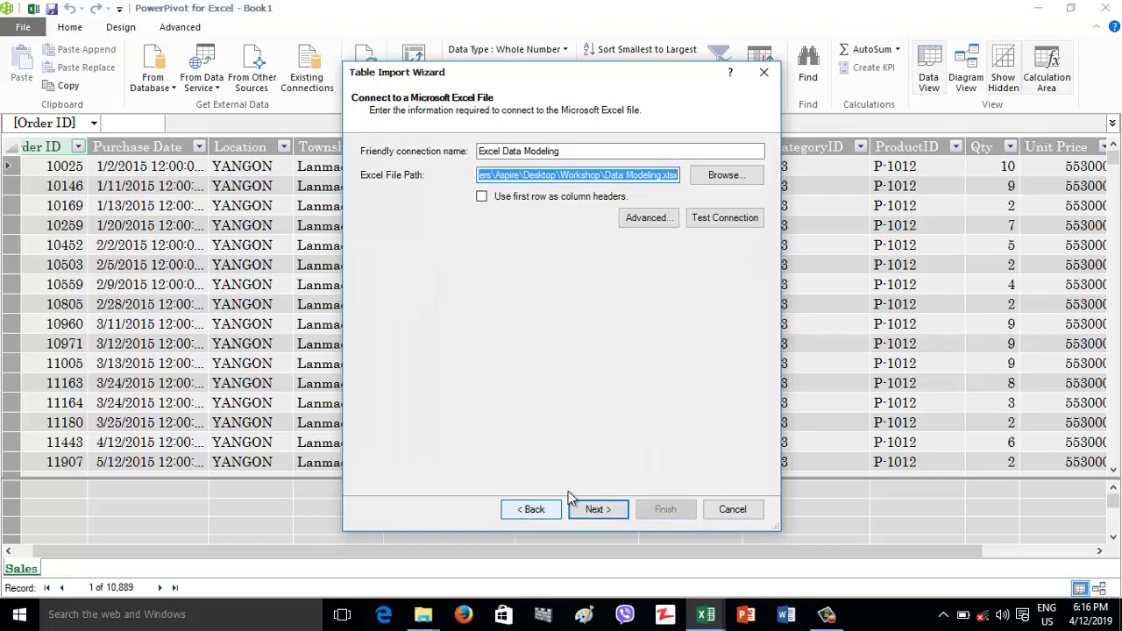
left_click(483, 197)
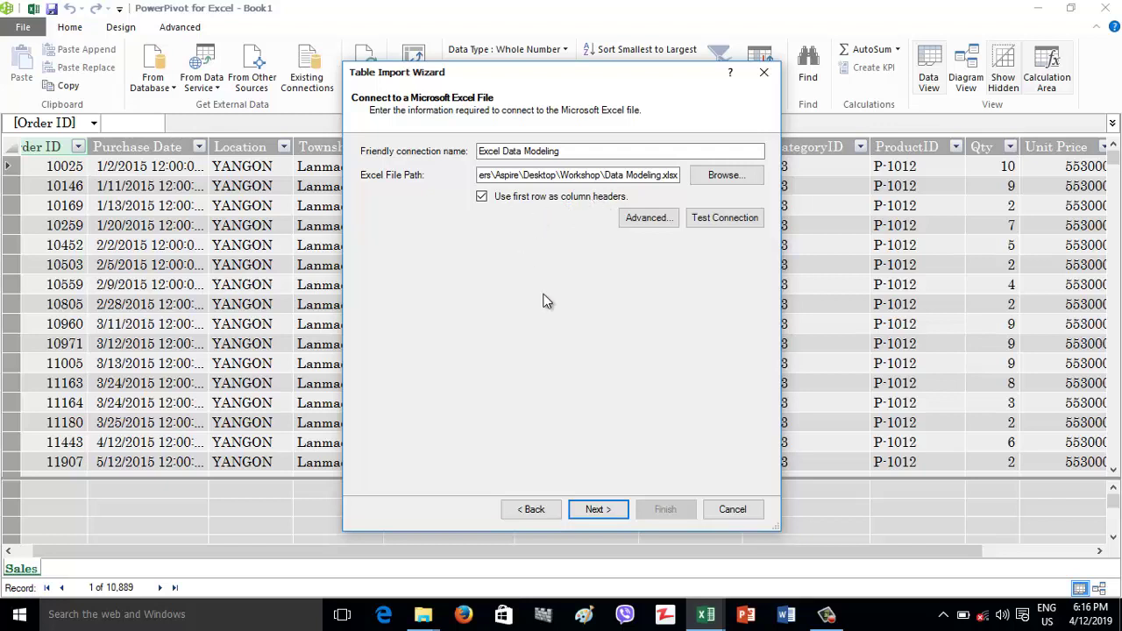
left_click(596, 509)
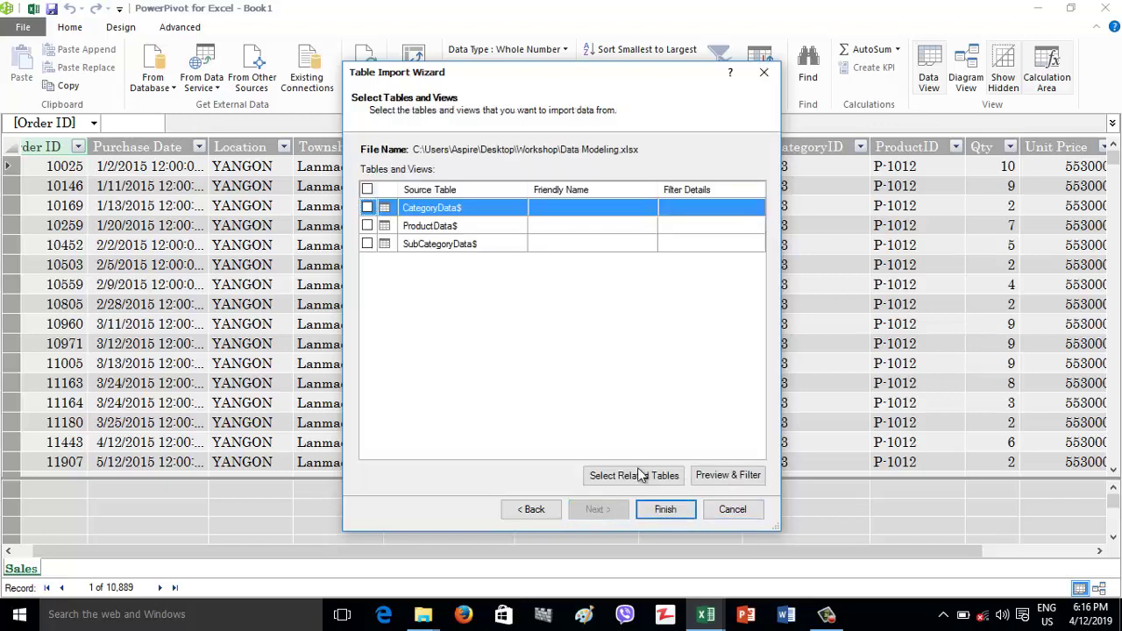
Step: Import the CategoryData$, ProductData$ and SubCategoryData$ tables into the data model and close the import wizard
left_click(667, 510)
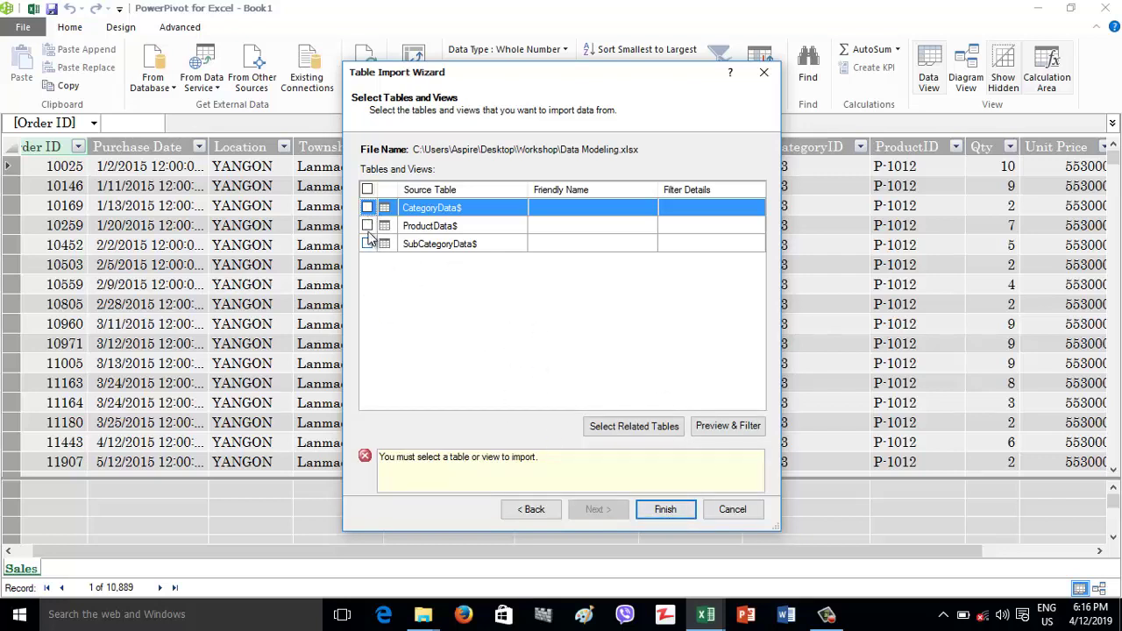
left_click(367, 208)
left_click(367, 227)
left_click(366, 244)
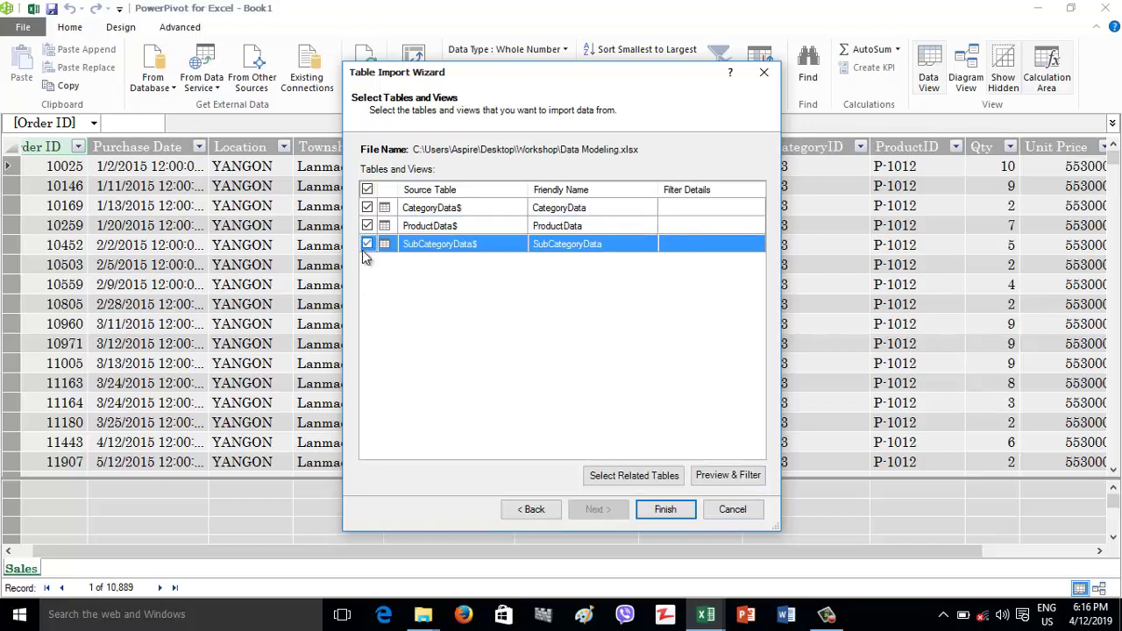
left_click(667, 512)
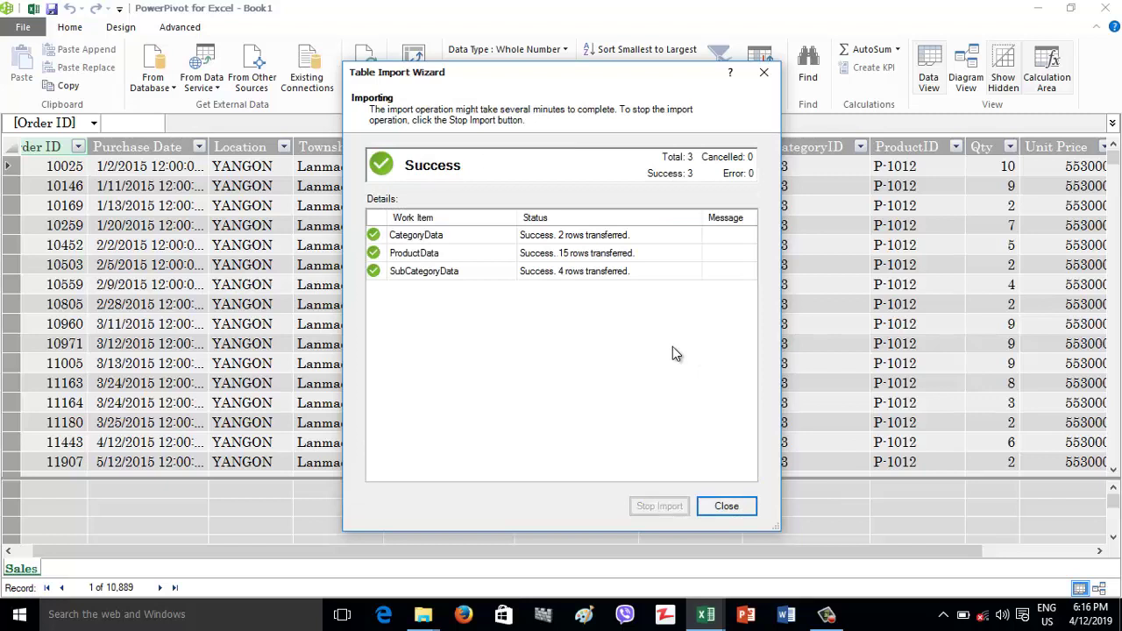
left_click(741, 507)
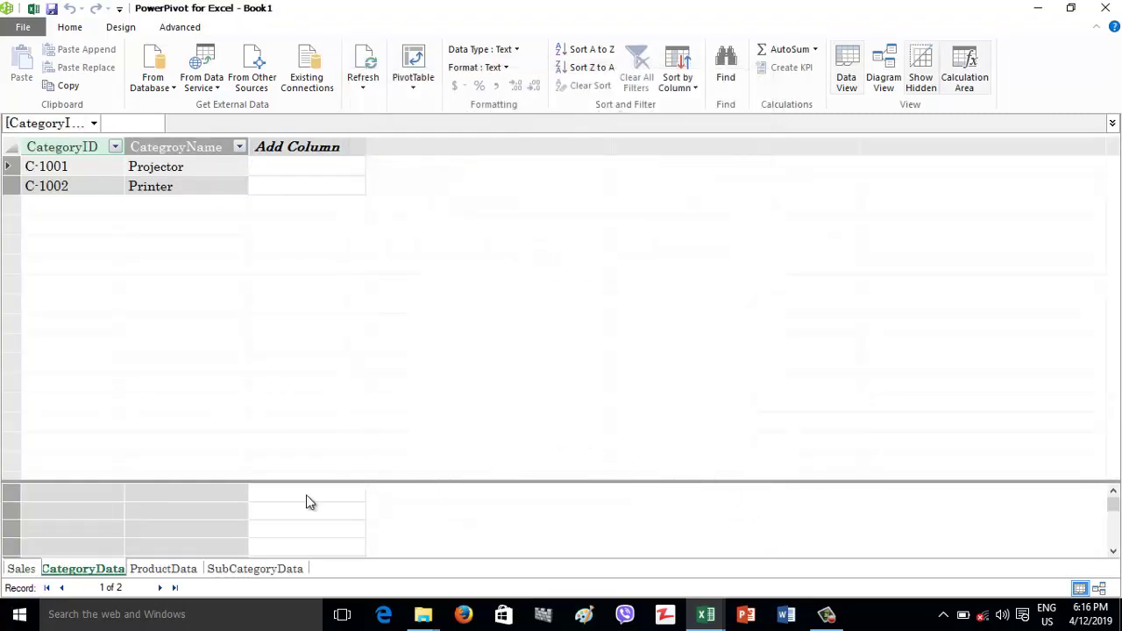
Step: Look through the imported ProductData, SubCategoryData and CategoryData tables in the data model
left_click(159, 569)
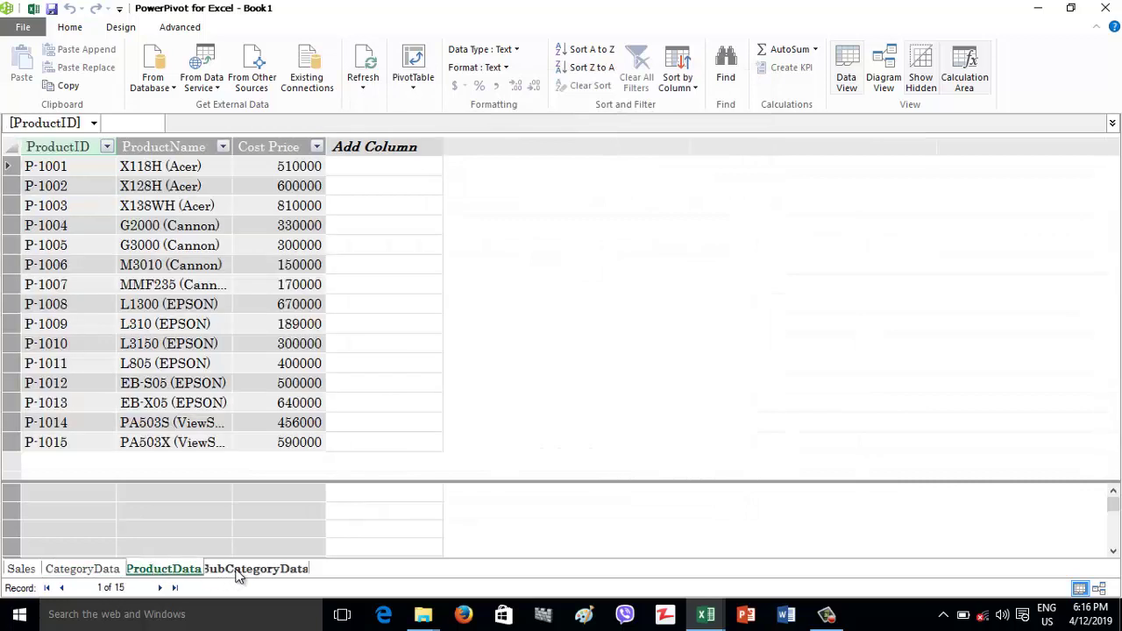
left_click(236, 572)
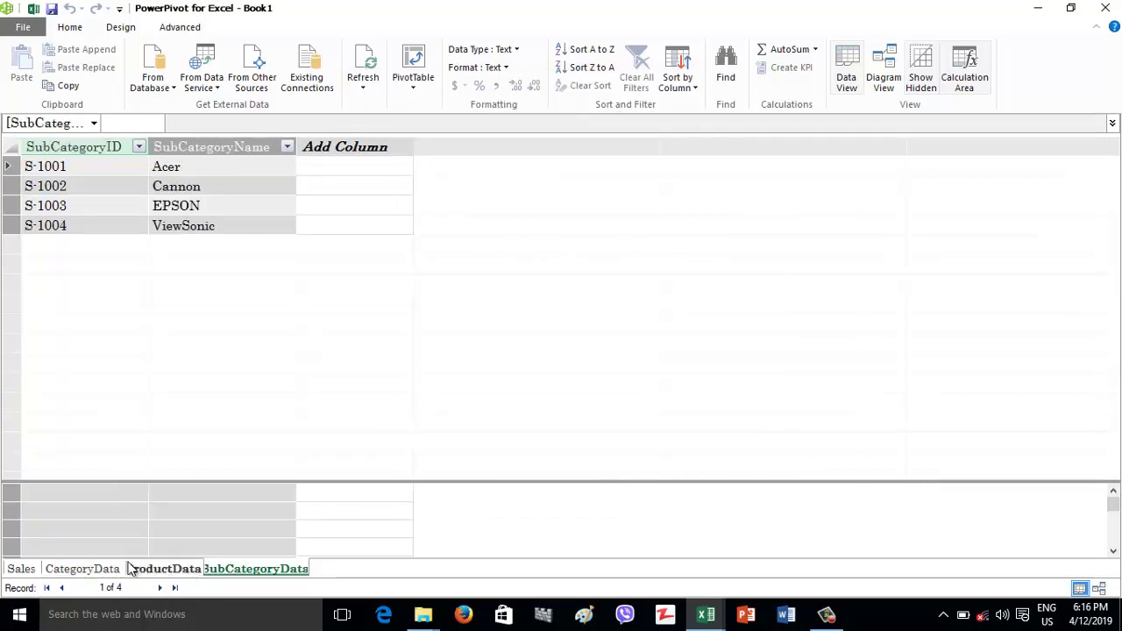
left_click(82, 569)
left_click(163, 569)
left_click(228, 569)
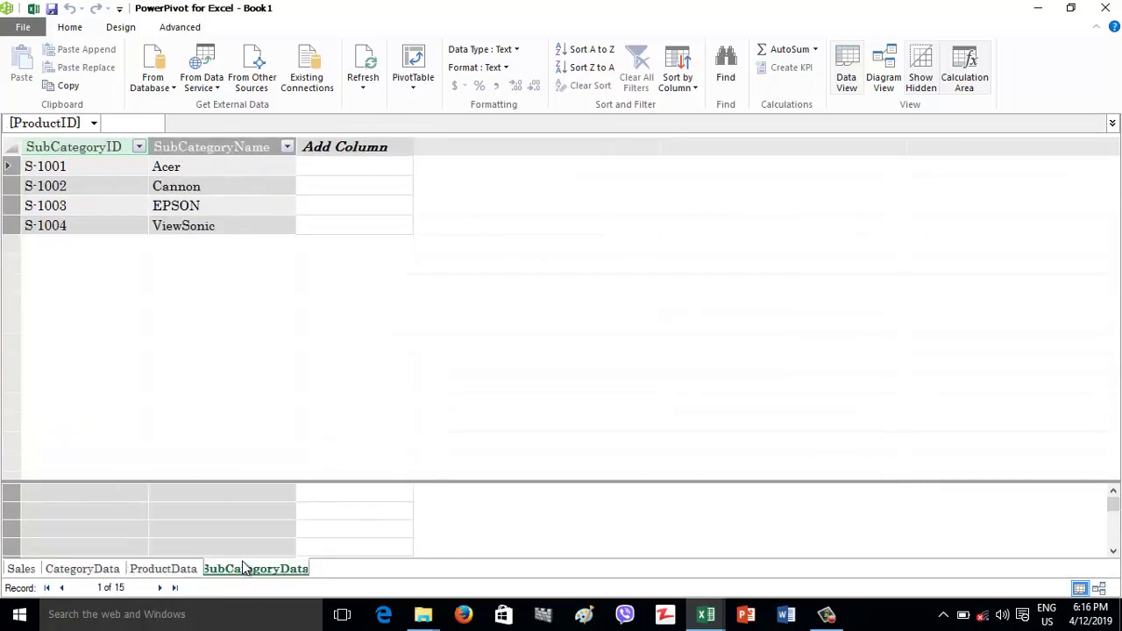
Step: Rename the CategoryData table as Category
left_click(112, 571)
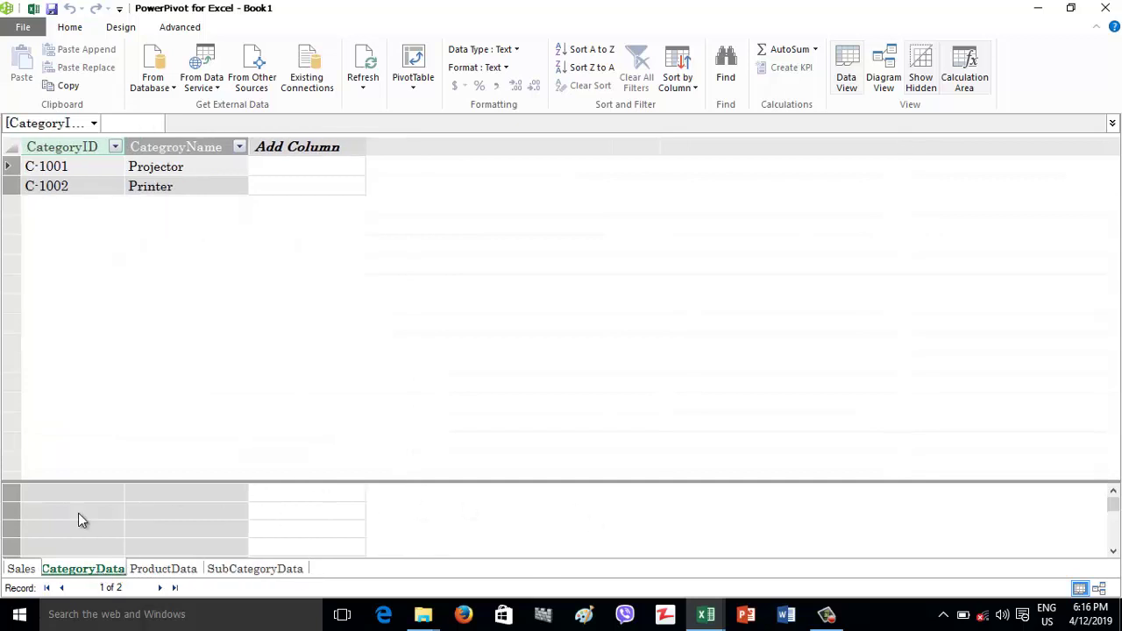
right_click(112, 571)
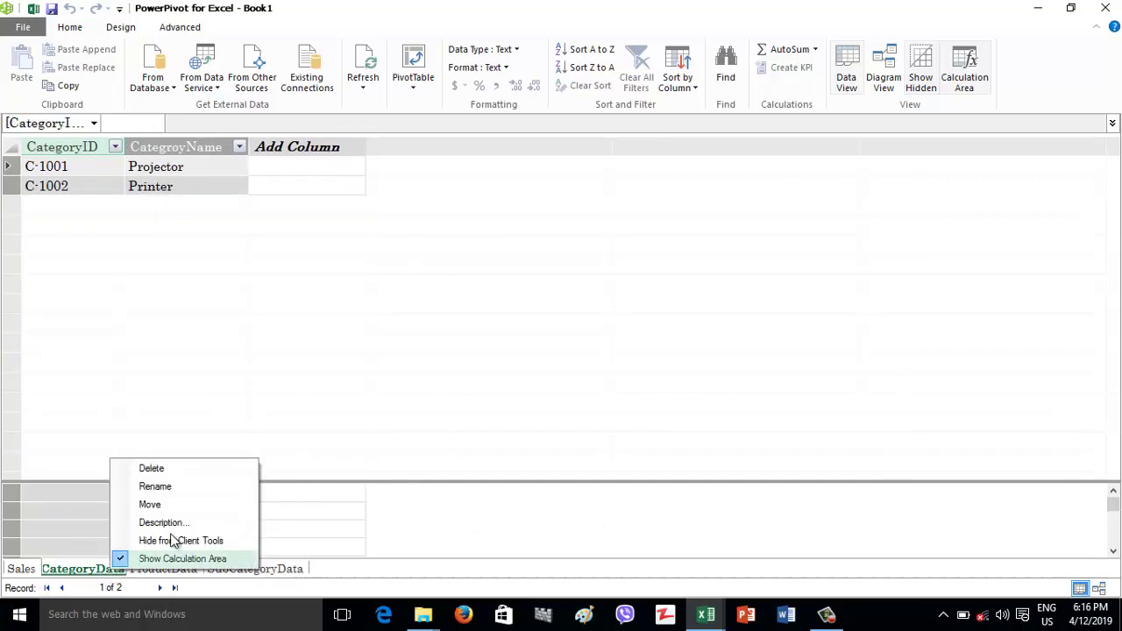
left_click(180, 489)
key("End")
key("BackSpace")
key("BackSpace")
key("BackSpace")
key("BackSpace")
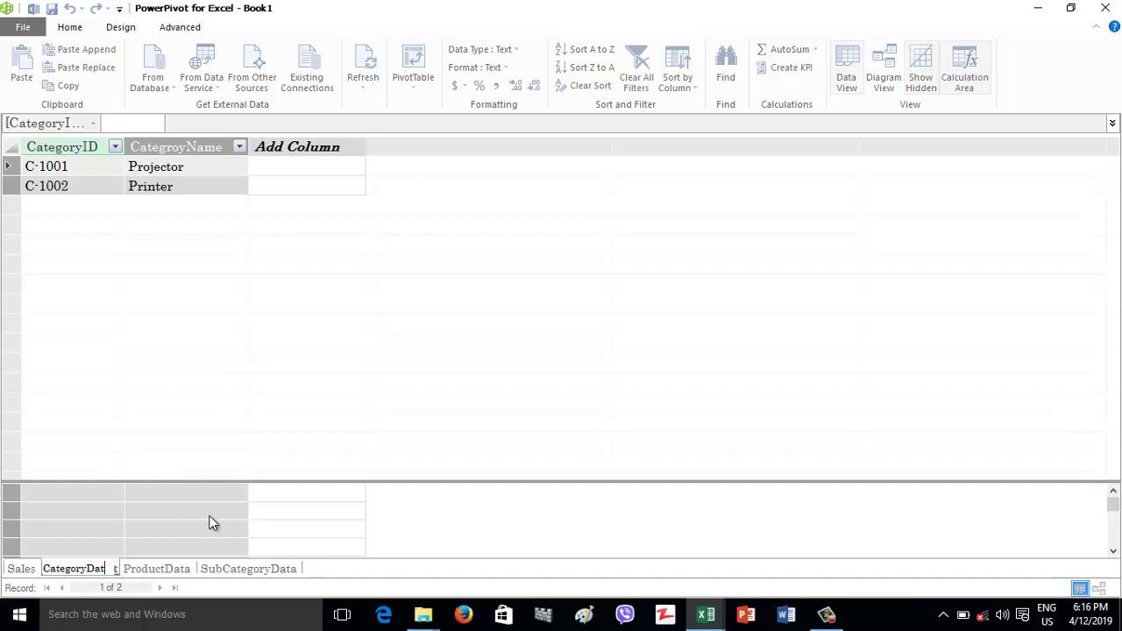
key("Return")
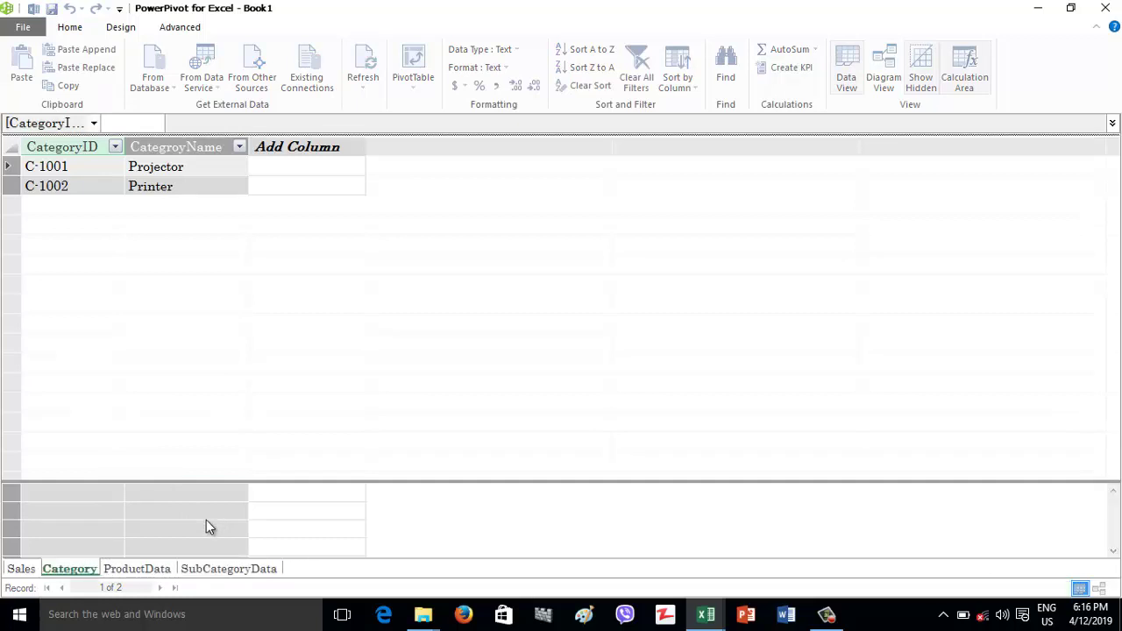
Step: Rename the ProductData table as Product
left_click(147, 568)
right_click(147, 568)
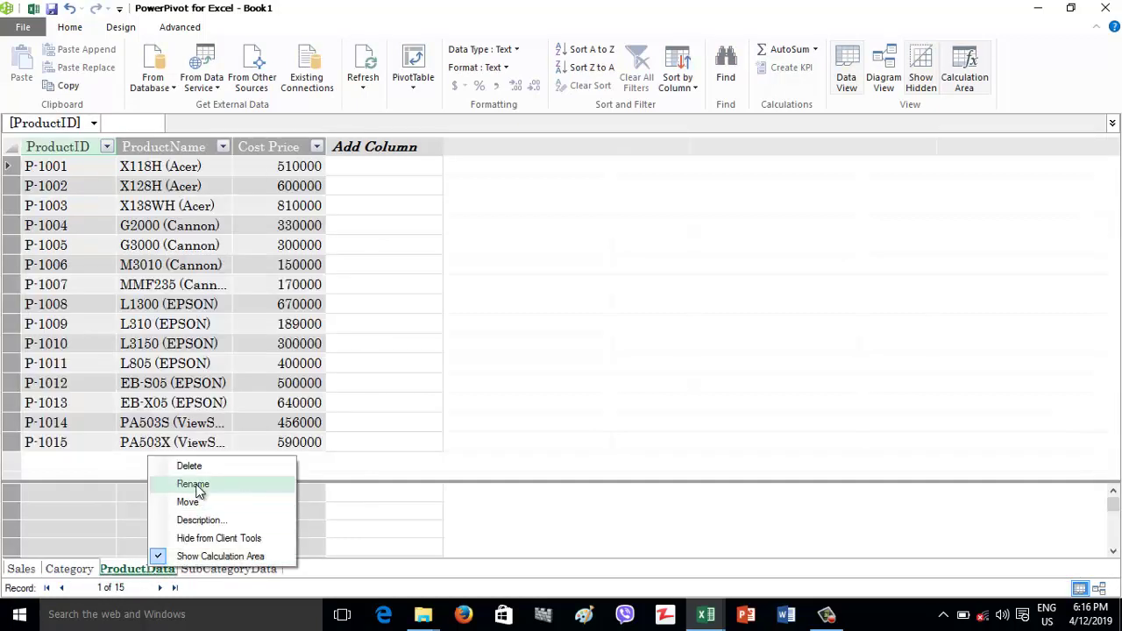
left_click(195, 491)
key("End")
key("BackSpace")
key("BackSpace")
key("BackSpace")
key("BackSpace")
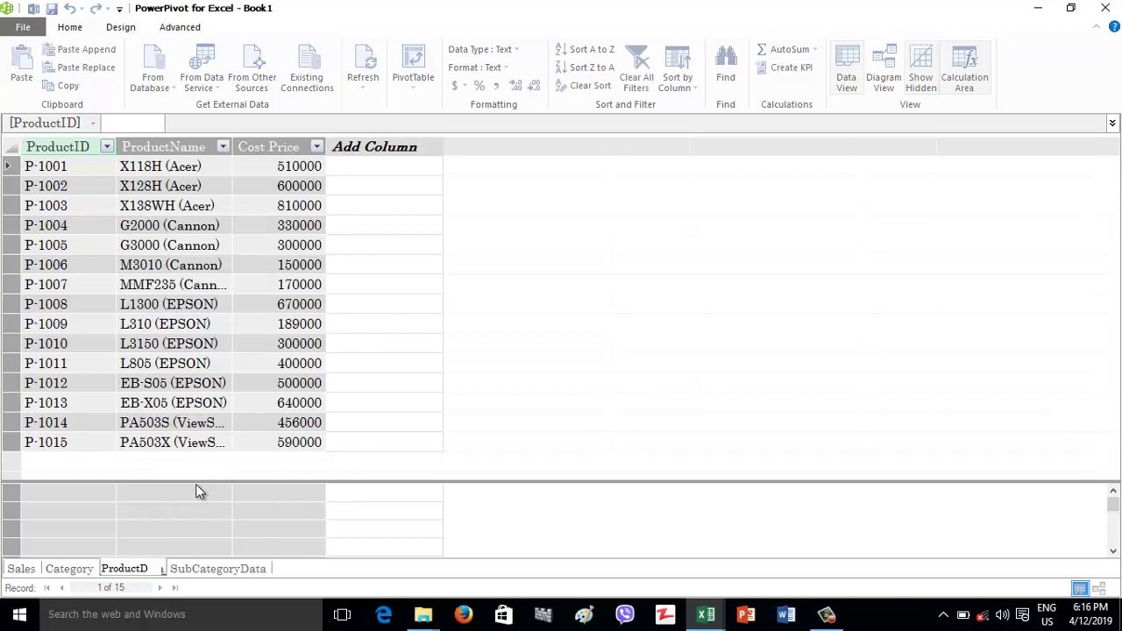
key("Return")
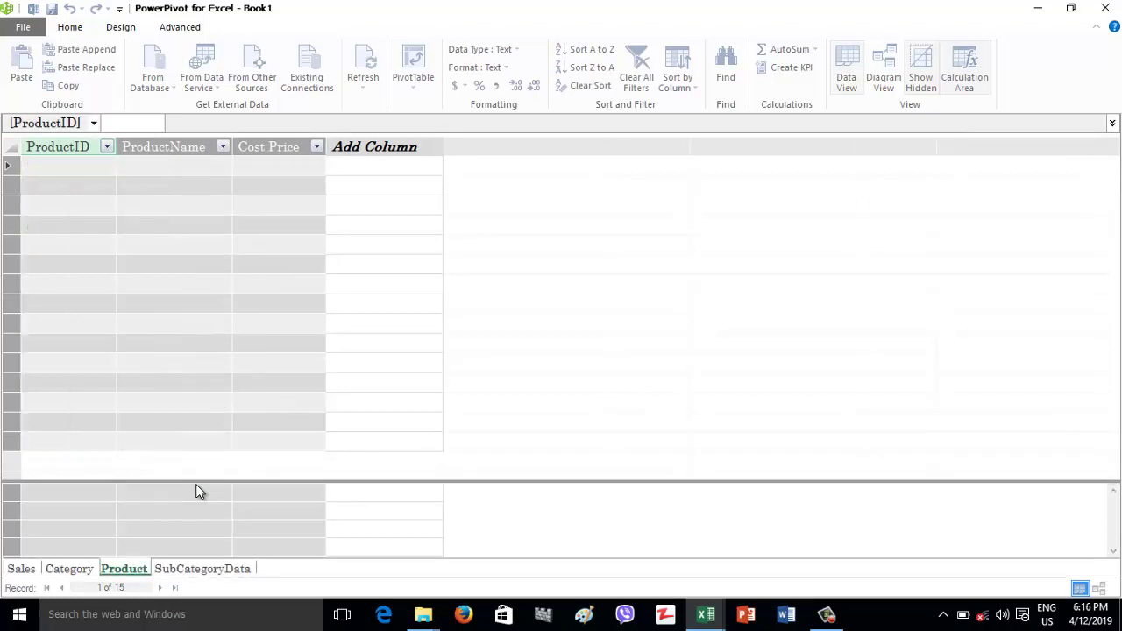
Step: Move the Product table to the end of the table order, after SubCategoryData
left_click(200, 572)
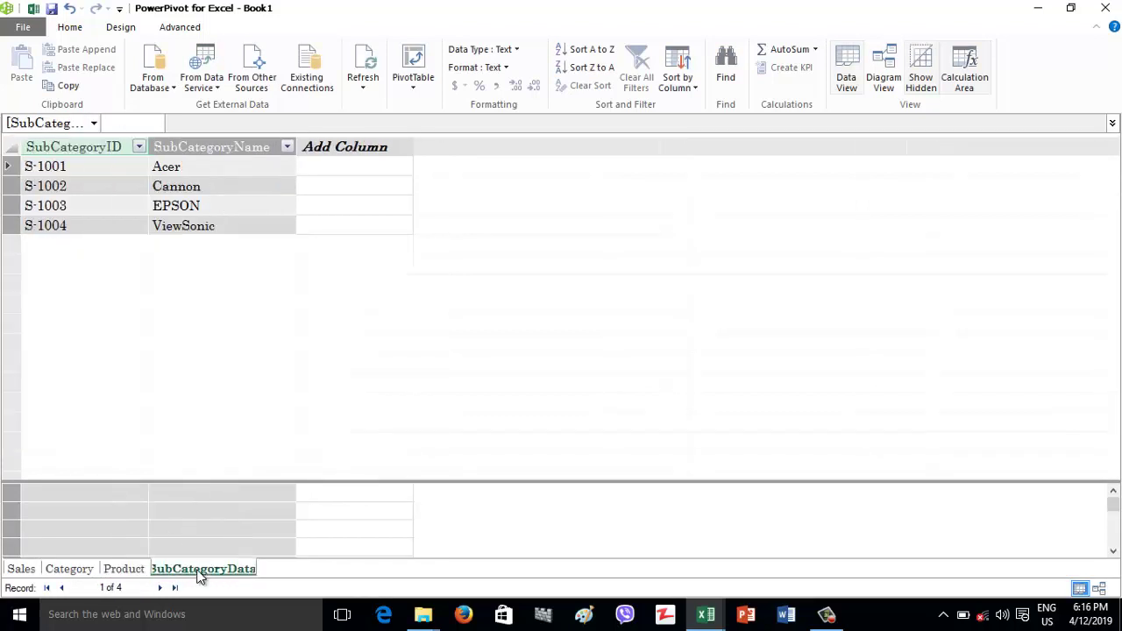
left_click(123, 569)
right_click(129, 572)
left_click(161, 512)
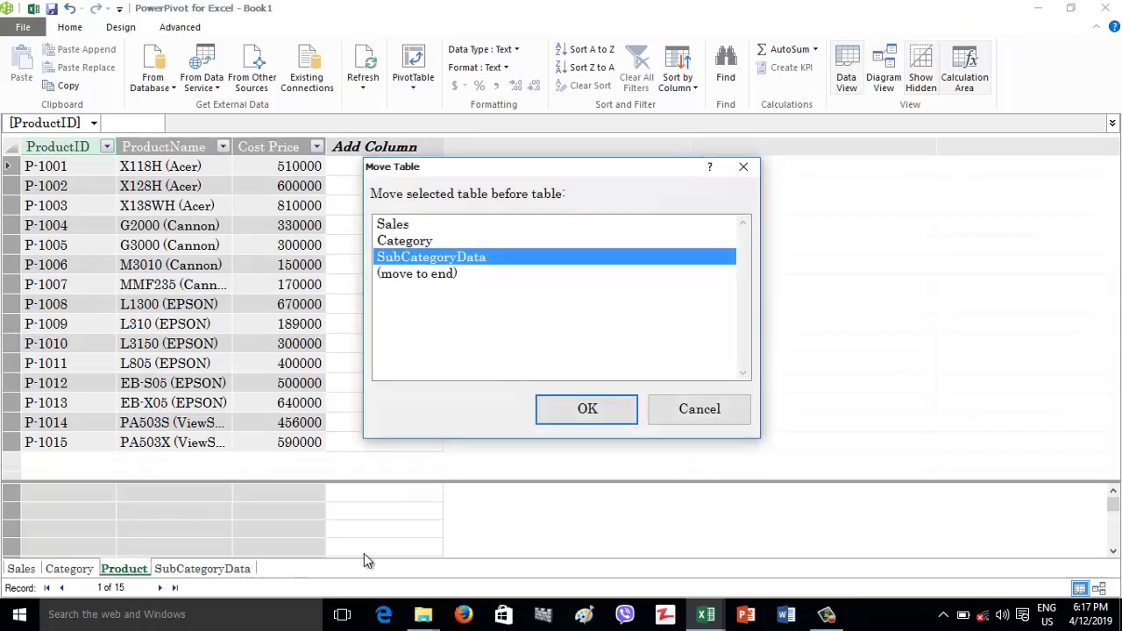
left_click(416, 273)
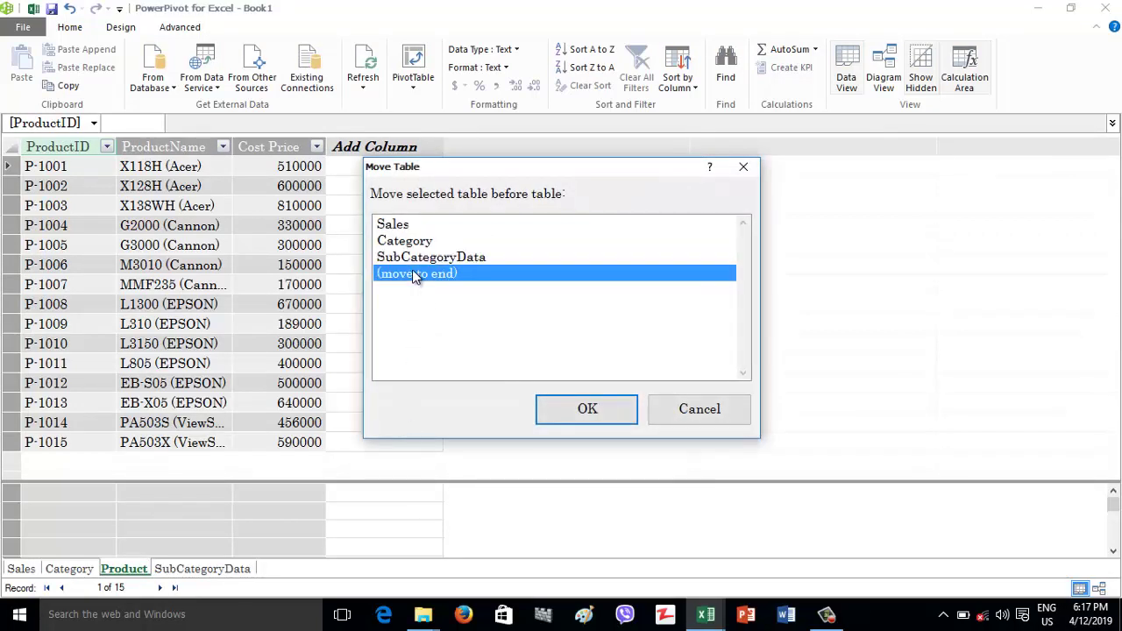
left_click(558, 416)
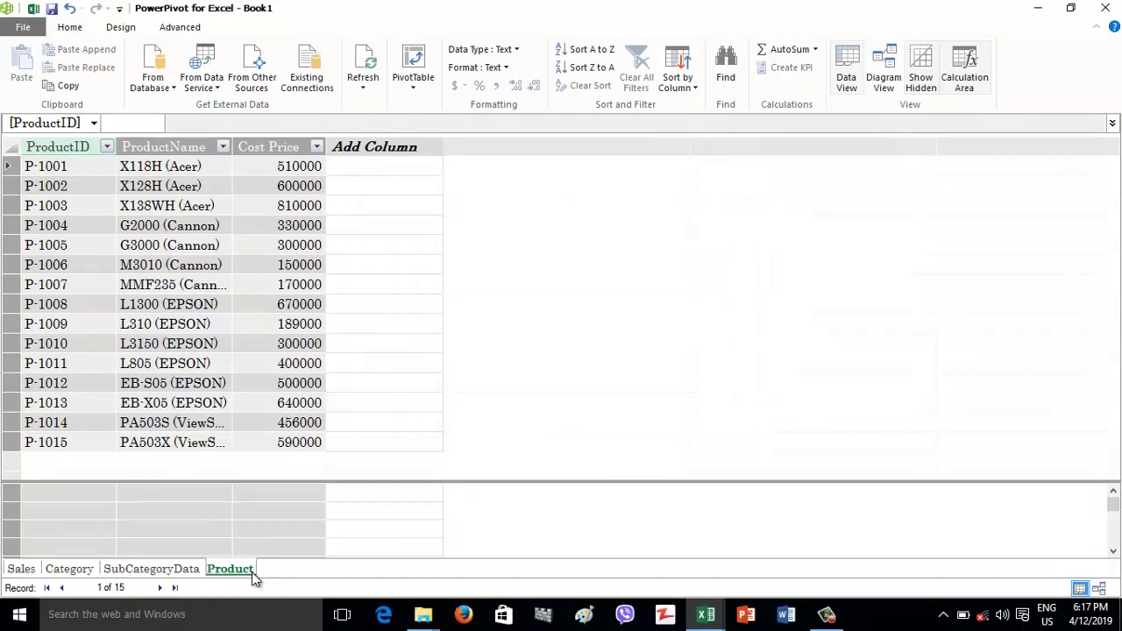
Step: In the Excel PivotTable, replace the CategoryID, SubCategoryID and ProductID row fields with ProductName from the Product table
left_click(151, 568)
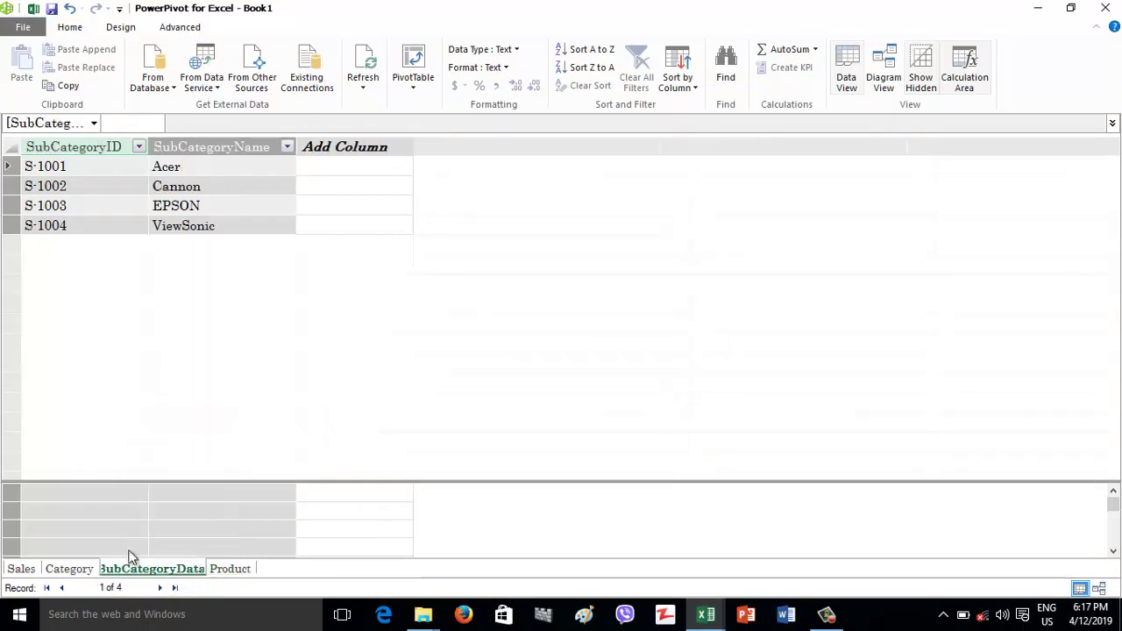
left_click(23, 571)
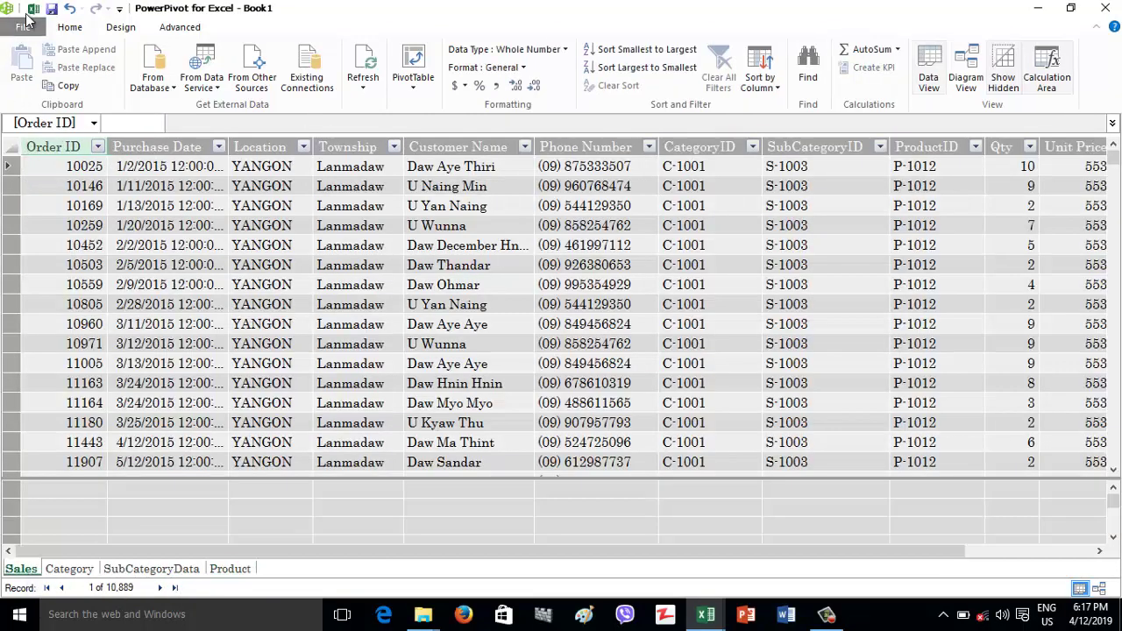
left_click(32, 11)
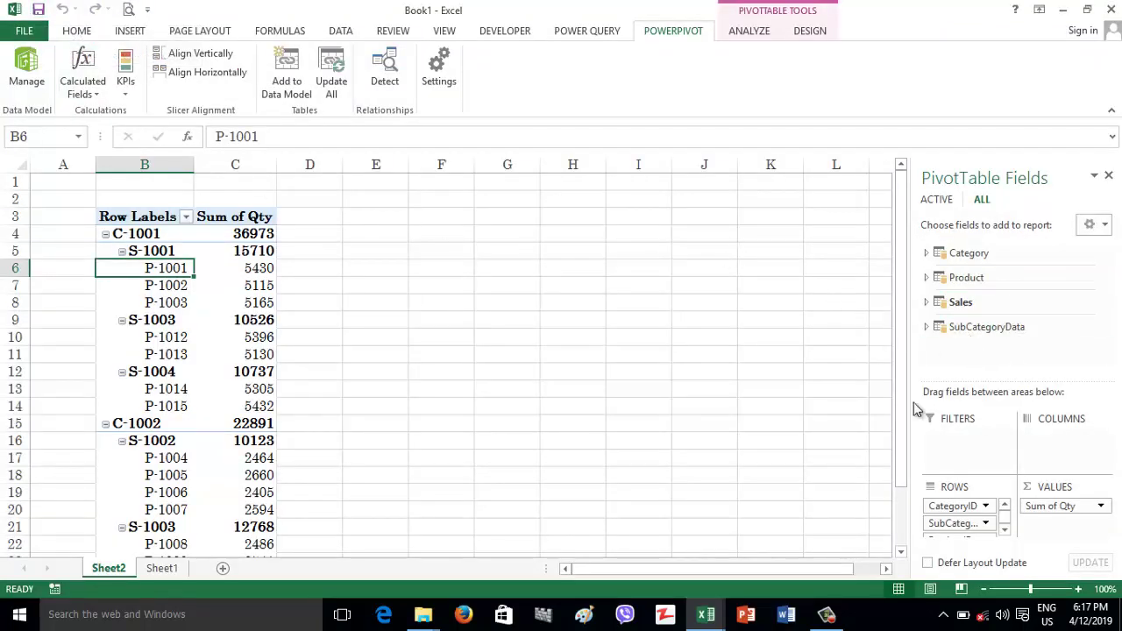
left_click_drag(956, 523, 861, 491)
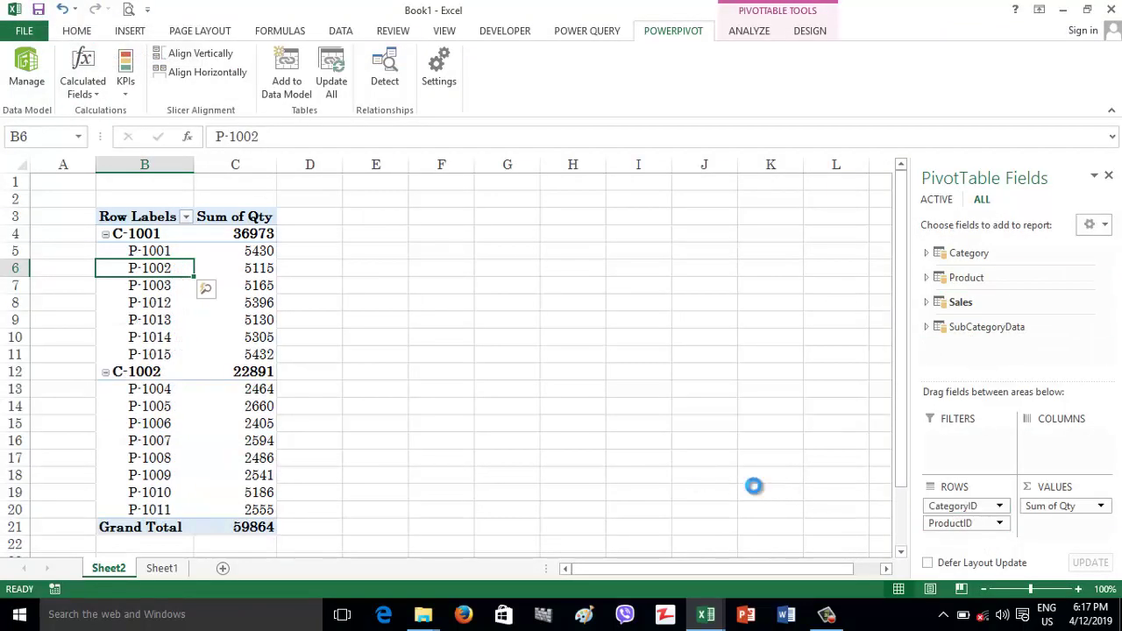
left_click_drag(938, 507, 593, 454)
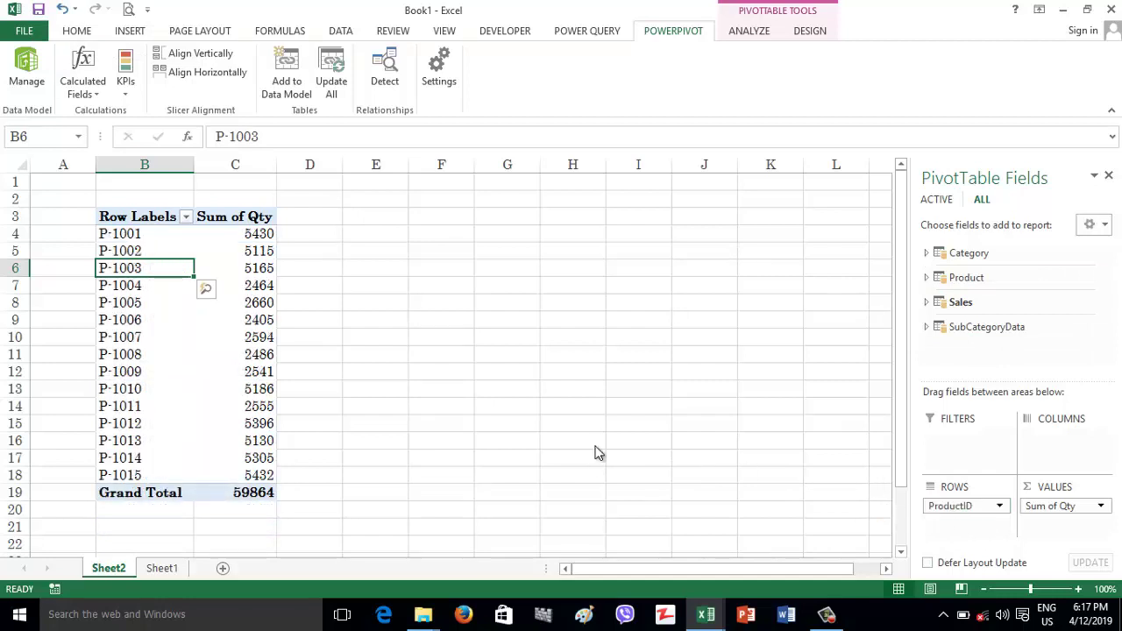
left_click(926, 278)
left_click_drag(991, 309, 967, 514)
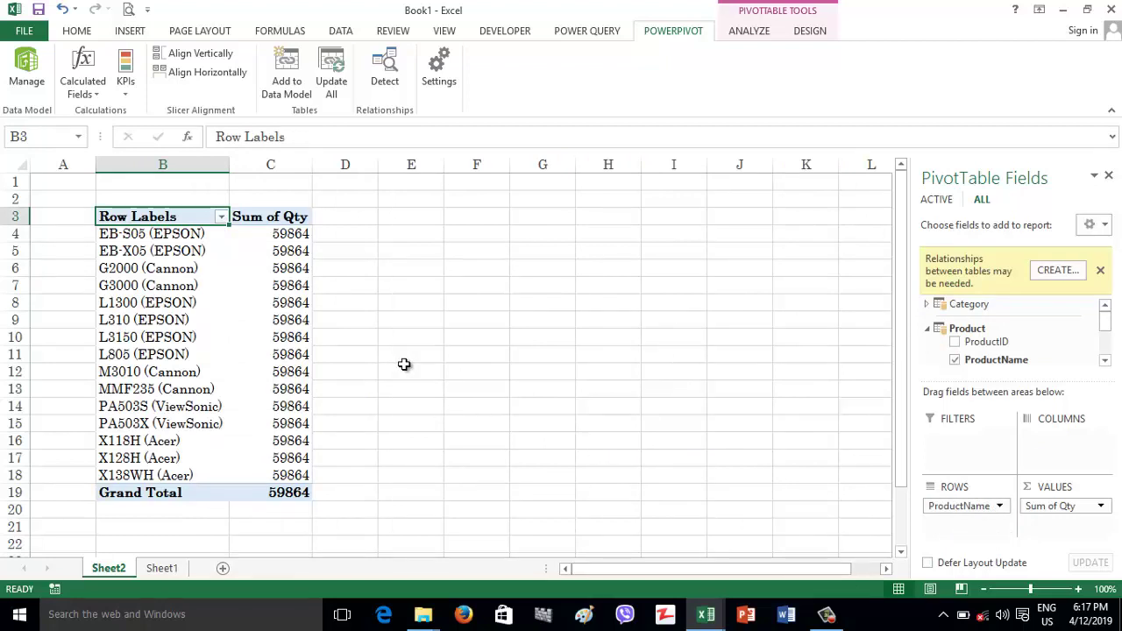
Step: Examine the product names and their Sum of Qty values in the PivotTable
left_click_drag(178, 234, 202, 461)
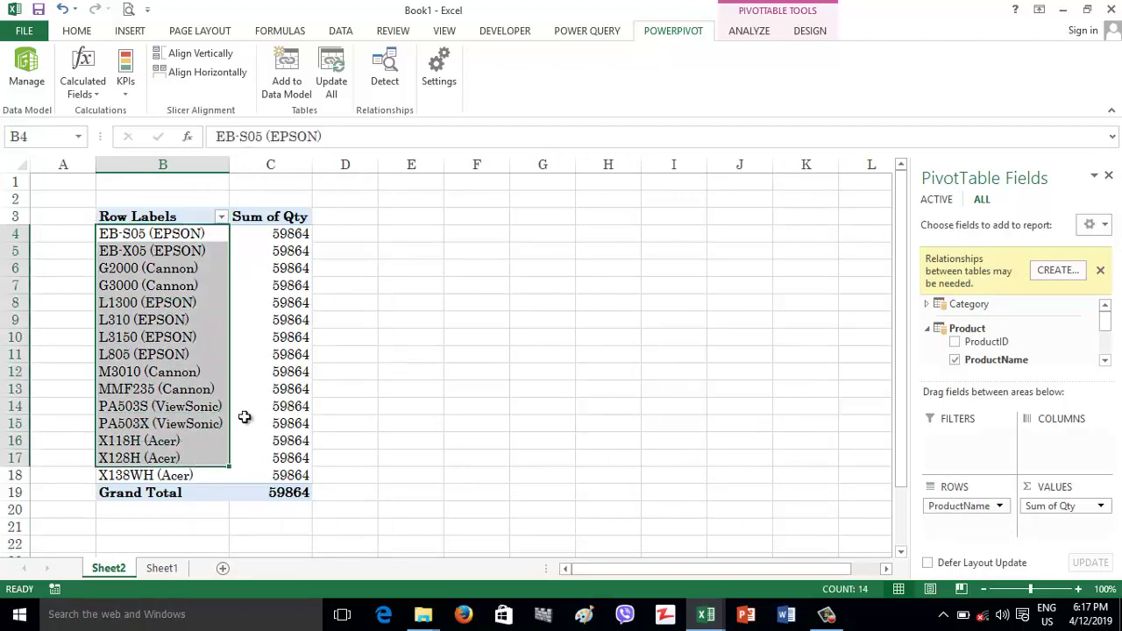
left_click_drag(291, 234, 286, 469)
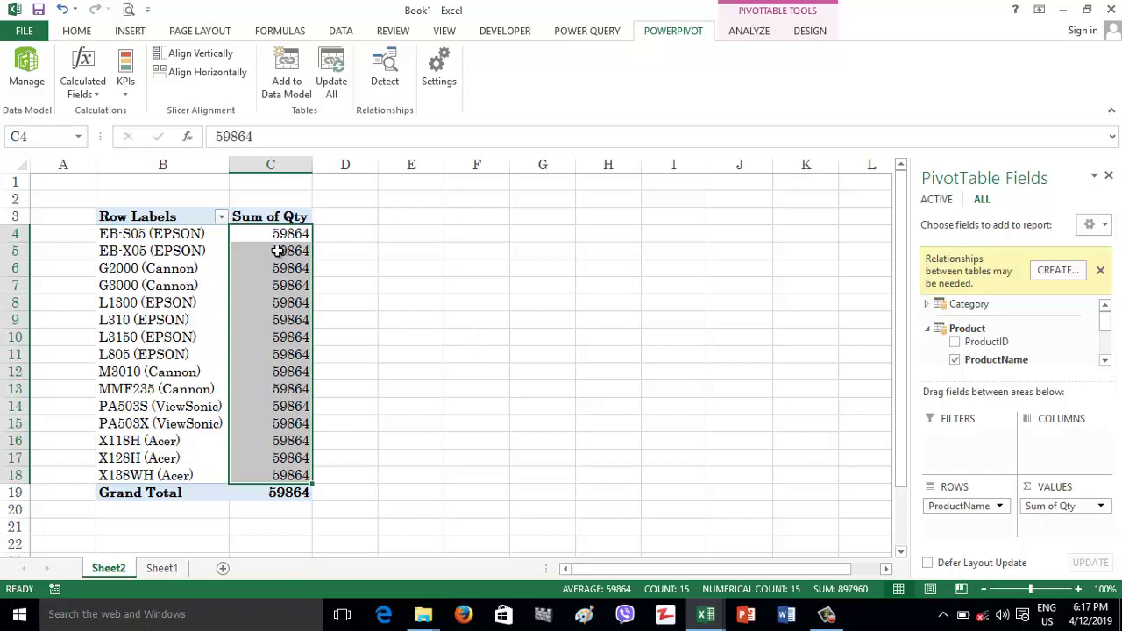
left_click_drag(280, 242, 300, 473)
Step: Examine the Sales, Category, Product and SubCategoryData tables in the data model's diagram view for existing relationships
left_click(37, 100)
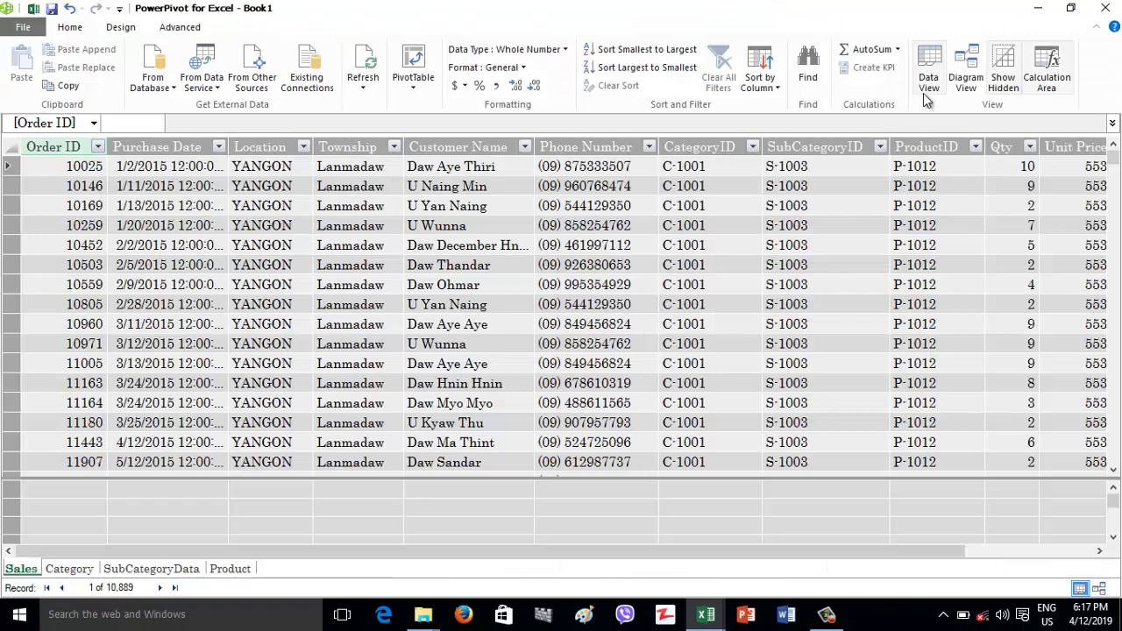
left_click(967, 69)
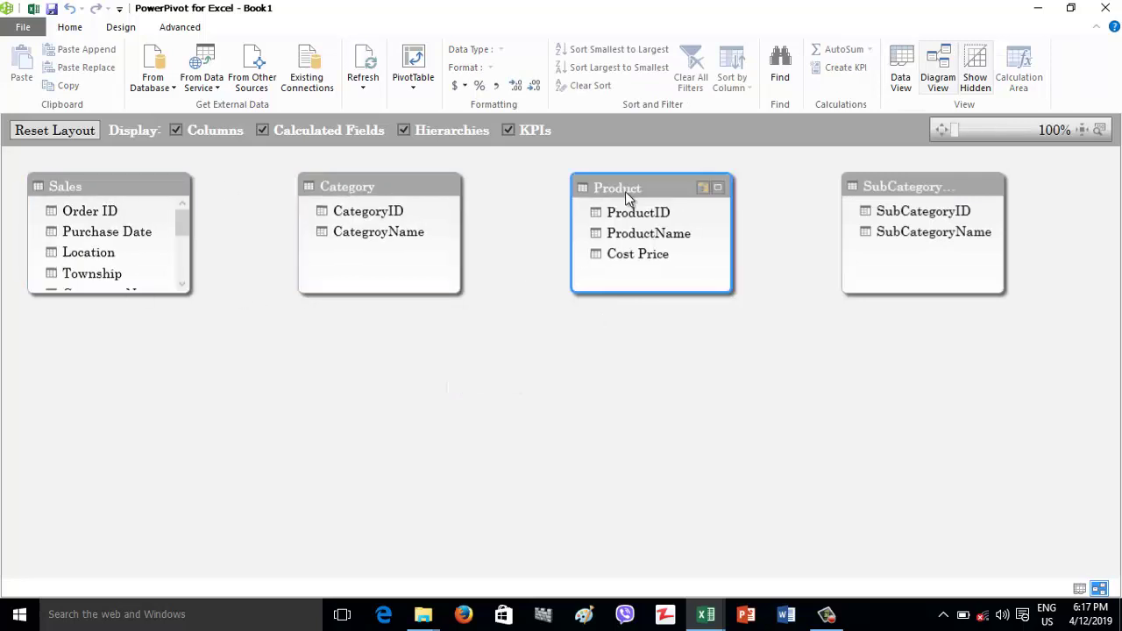
left_click(872, 191)
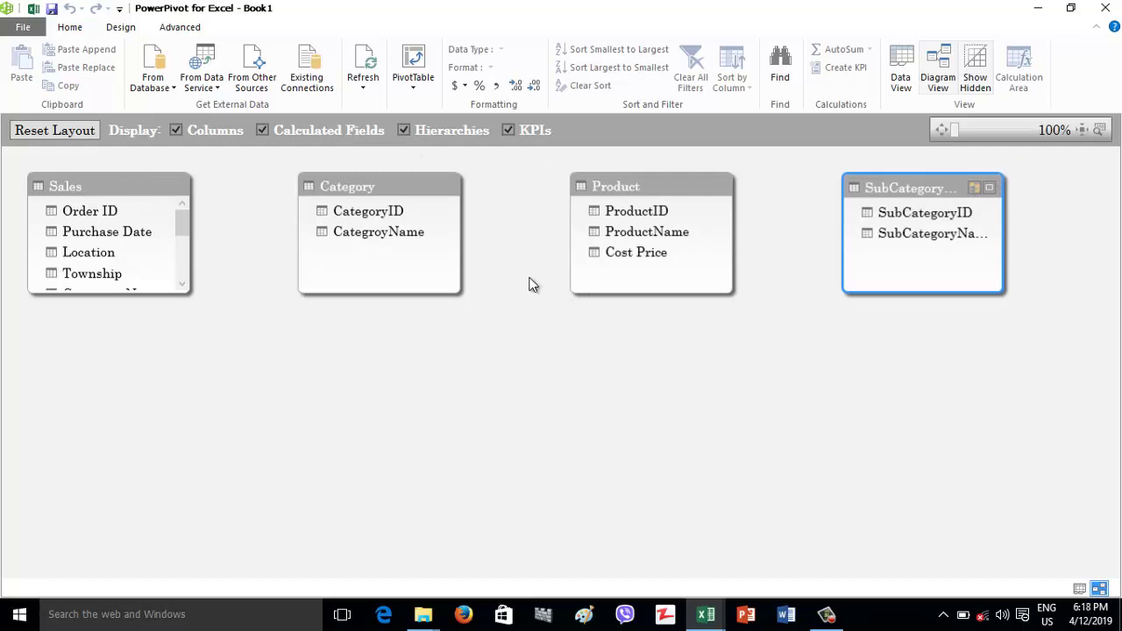
left_click(34, 8)
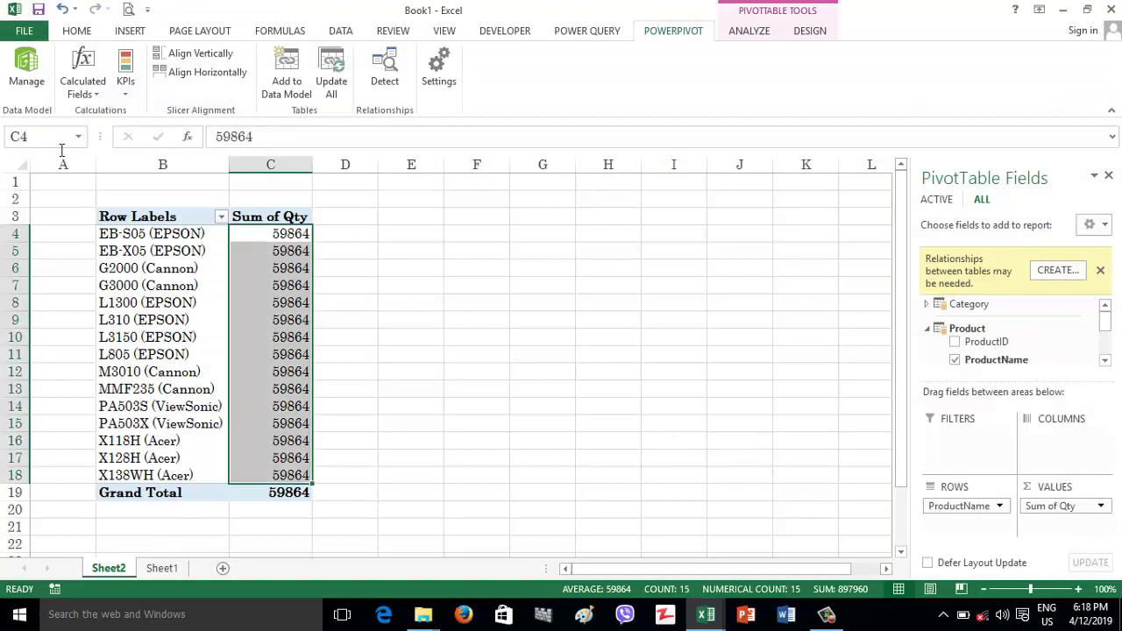
left_click(27, 74)
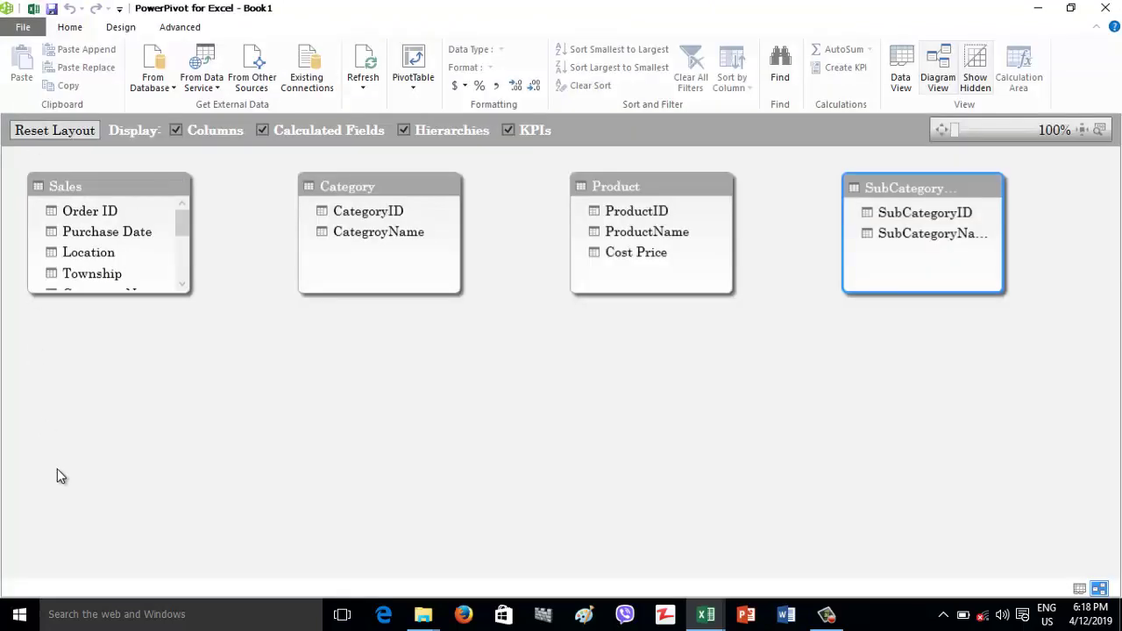
Step: Compare the ID columns of the SubCategoryData and Product tables with those in the Sales table in data view
left_click(902, 67)
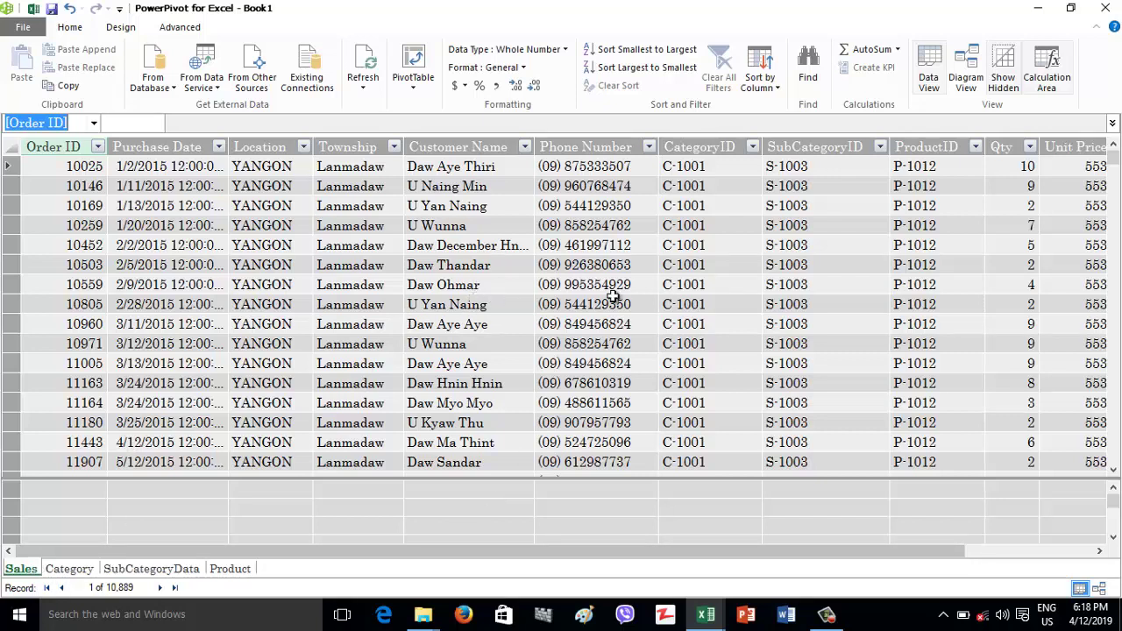
left_click(169, 565)
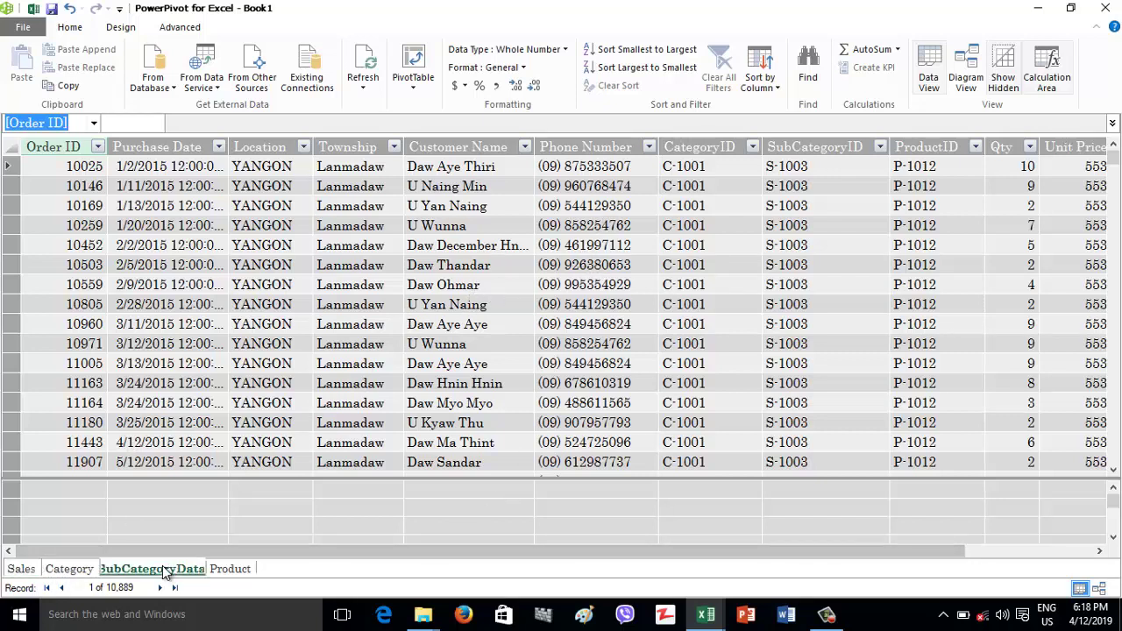
left_click(62, 207)
left_click(28, 570)
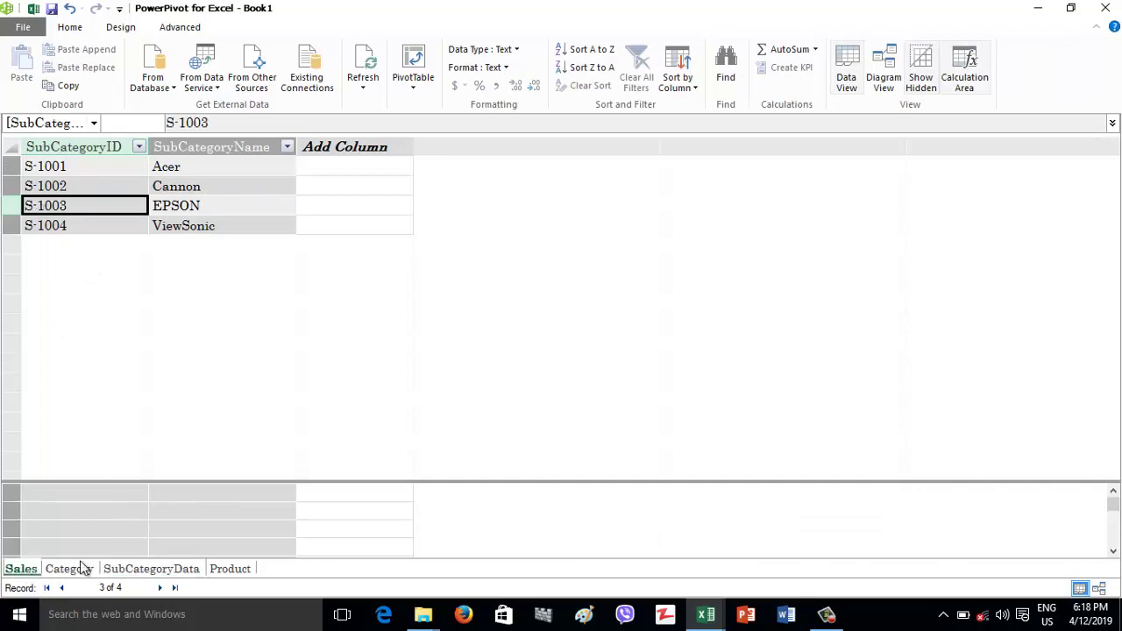
left_click(230, 568)
left_click(49, 204)
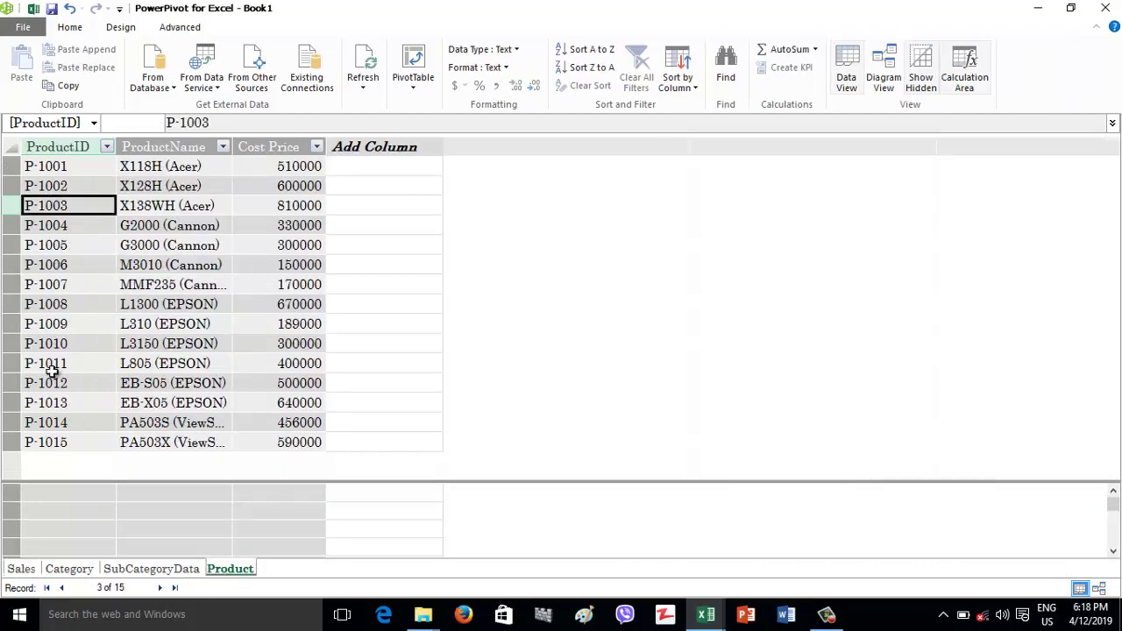
left_click(21, 569)
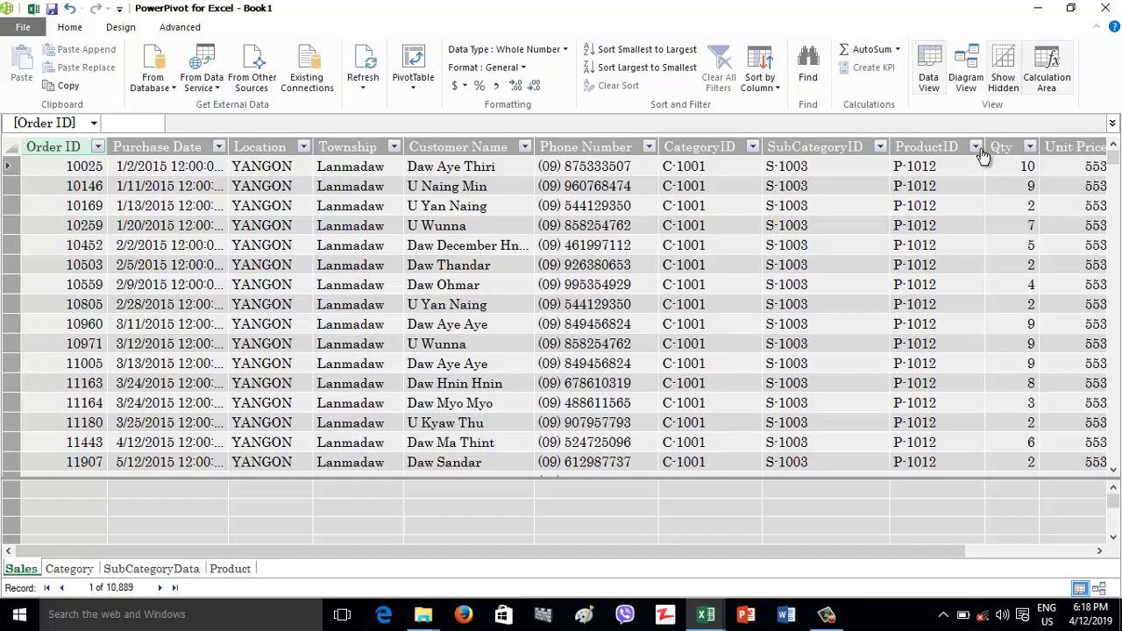
Step: In diagram view, reposition the Sales table slightly and enlarge it to show its fields down to ProductID
left_click(965, 77)
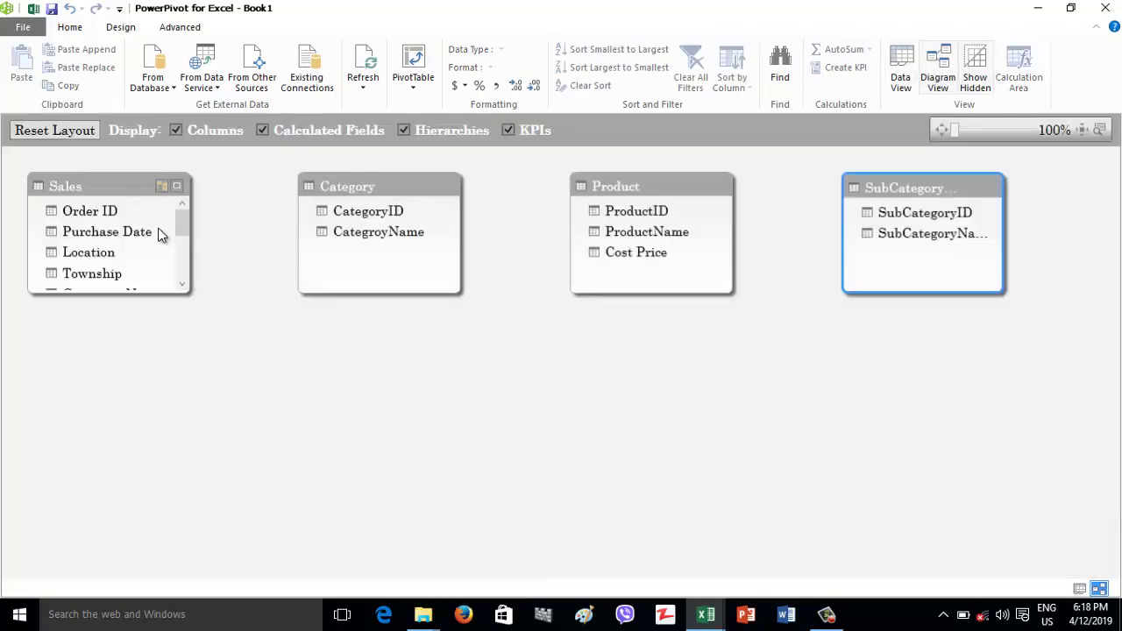
mouse_move(111, 187)
left_mouse_down()
mouse_move(142, 219)
mouse_move(120, 198)
left_mouse_up()
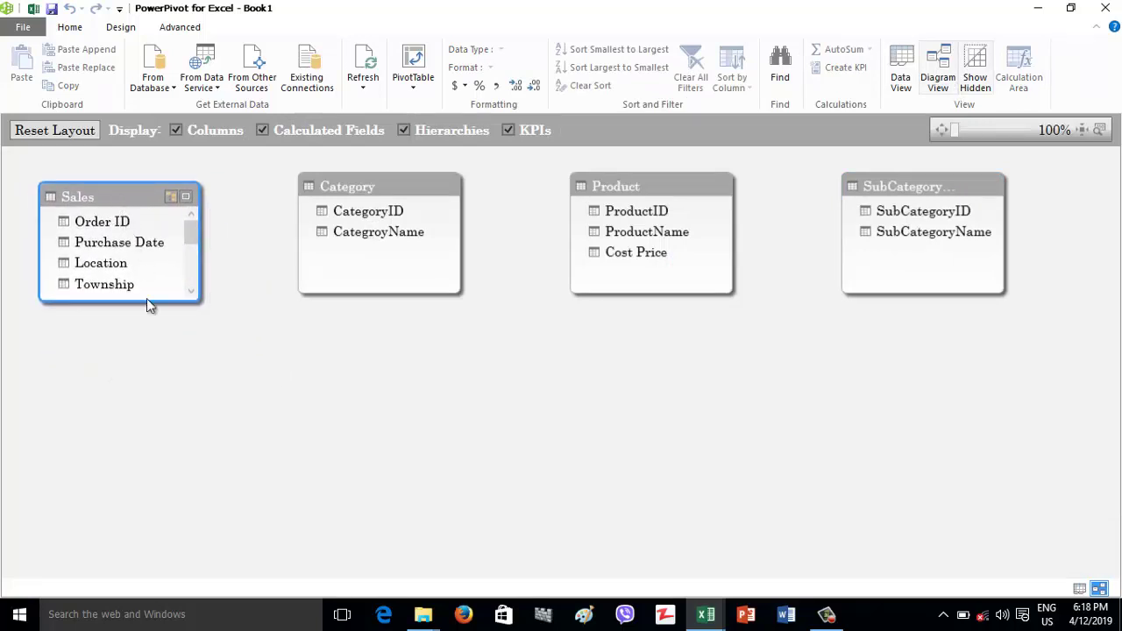
left_click_drag(146, 303, 159, 404)
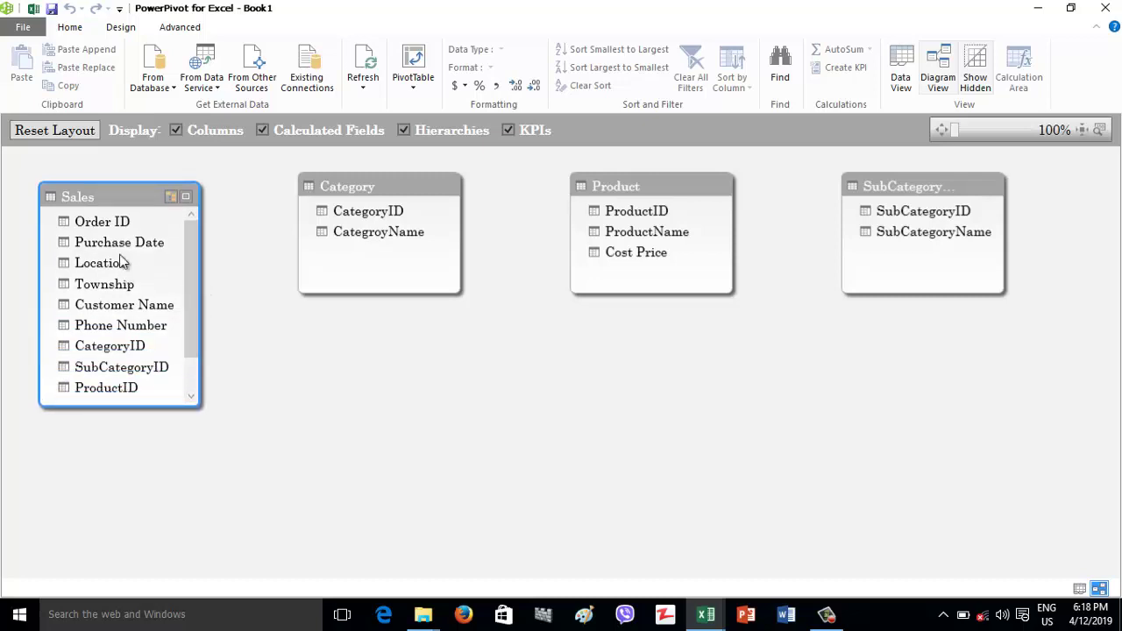
Step: Create a relationship between CategoryID in the Category table and CategoryID in the Sales table
left_click(333, 214)
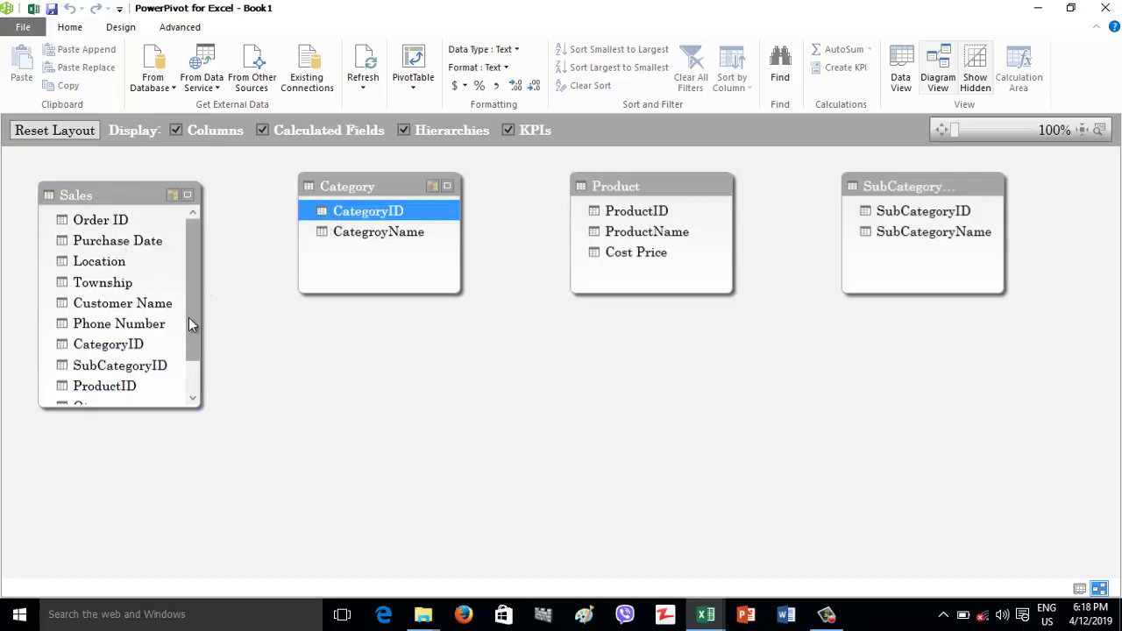
scroll(188, 317, "down", 1)
left_click(129, 323)
left_click_drag(368, 212, 144, 320)
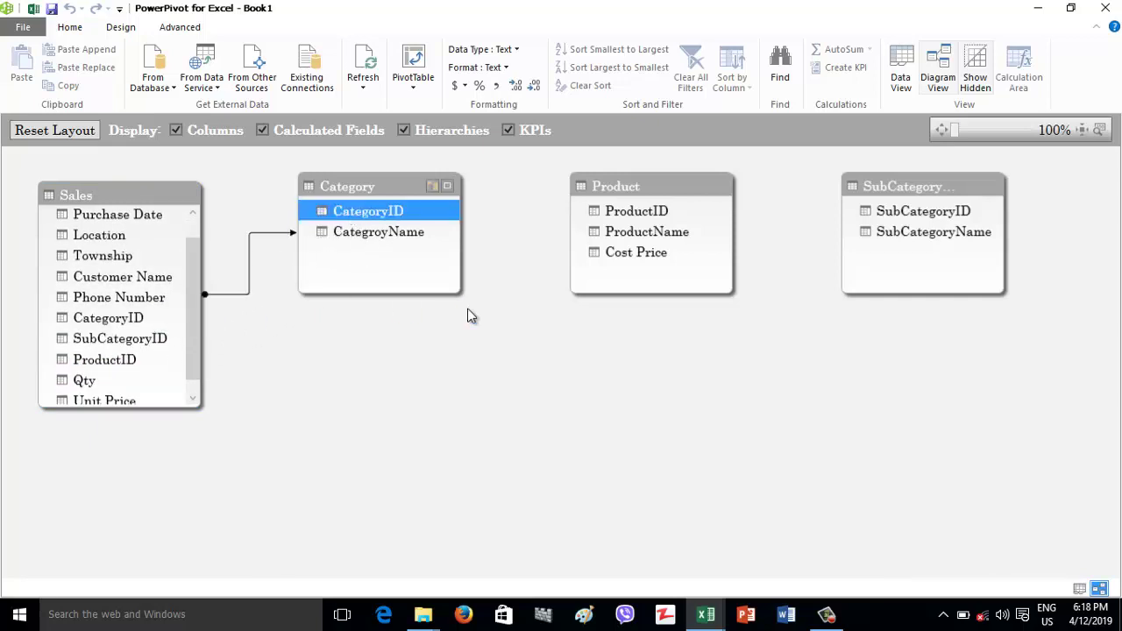
left_click(246, 295)
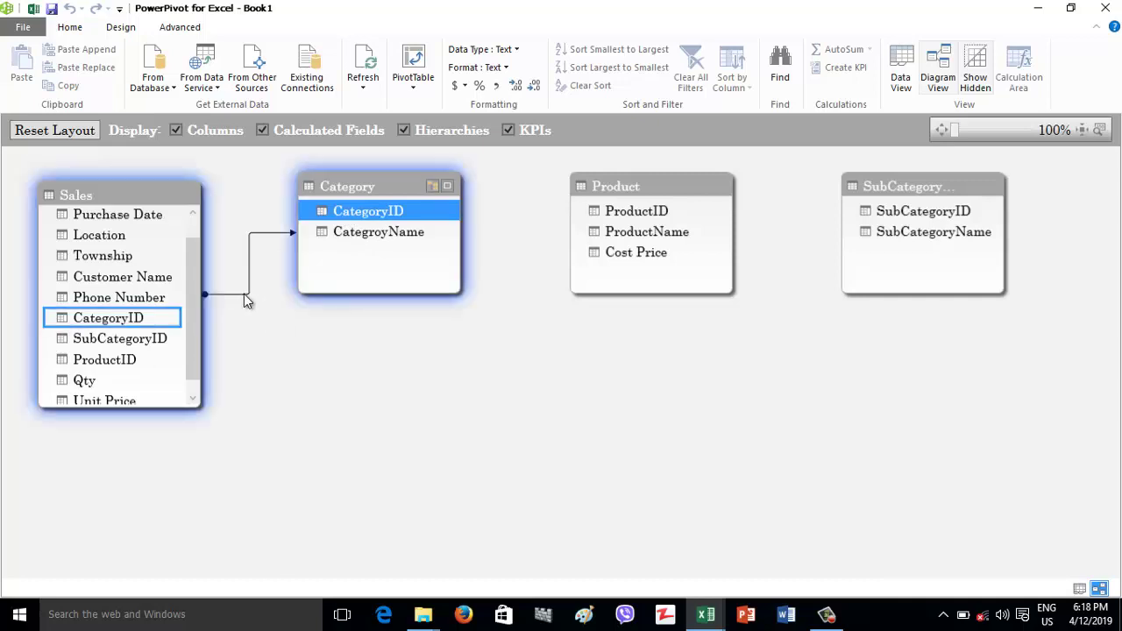
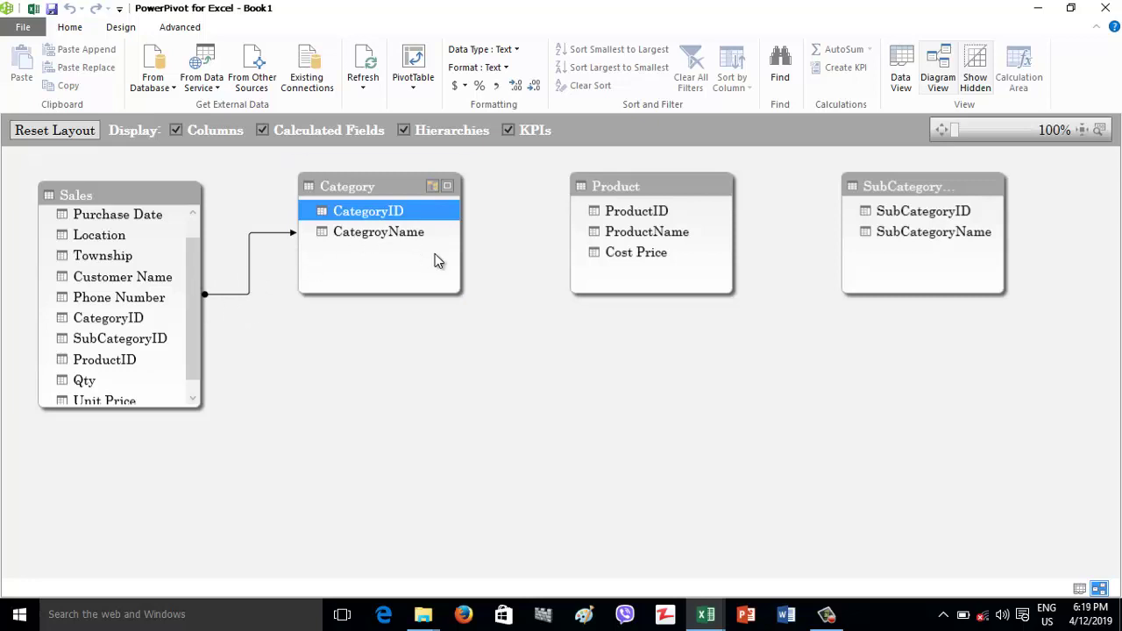
Step: Create a relationship from ProductID in the Sales table to ProductID in the Product table
left_click(646, 219)
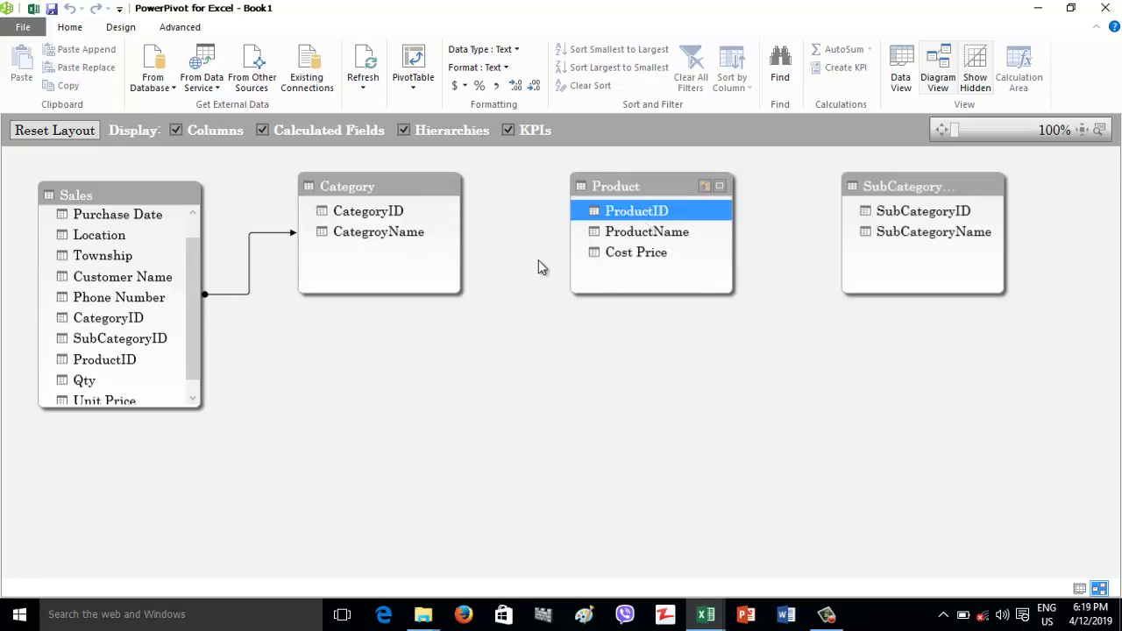
left_click(130, 364)
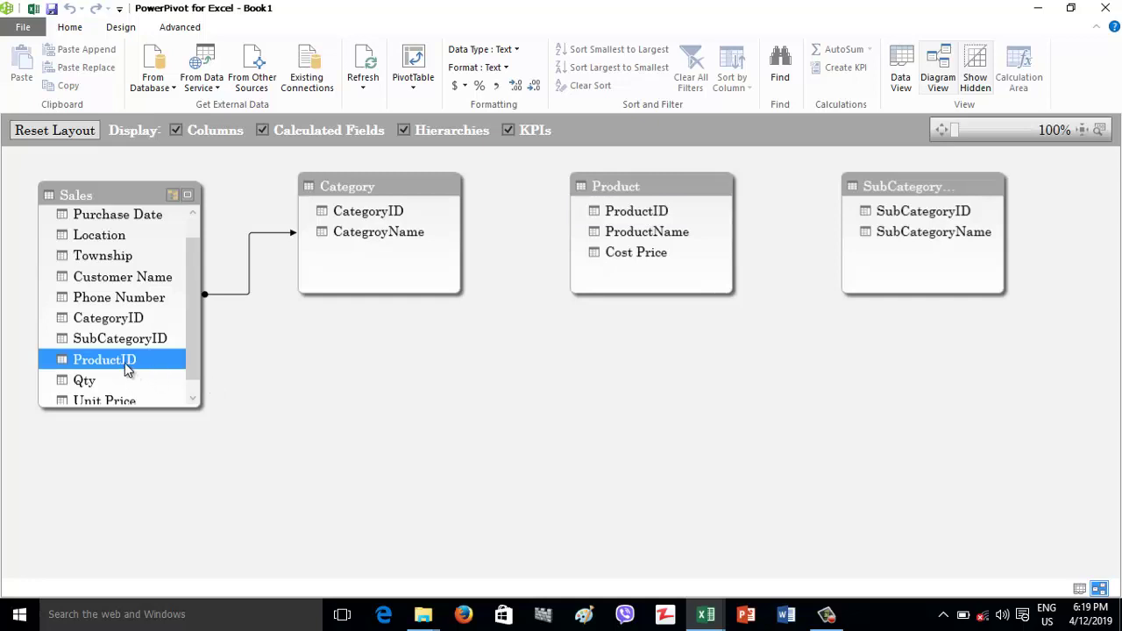
left_click_drag(127, 370, 638, 214)
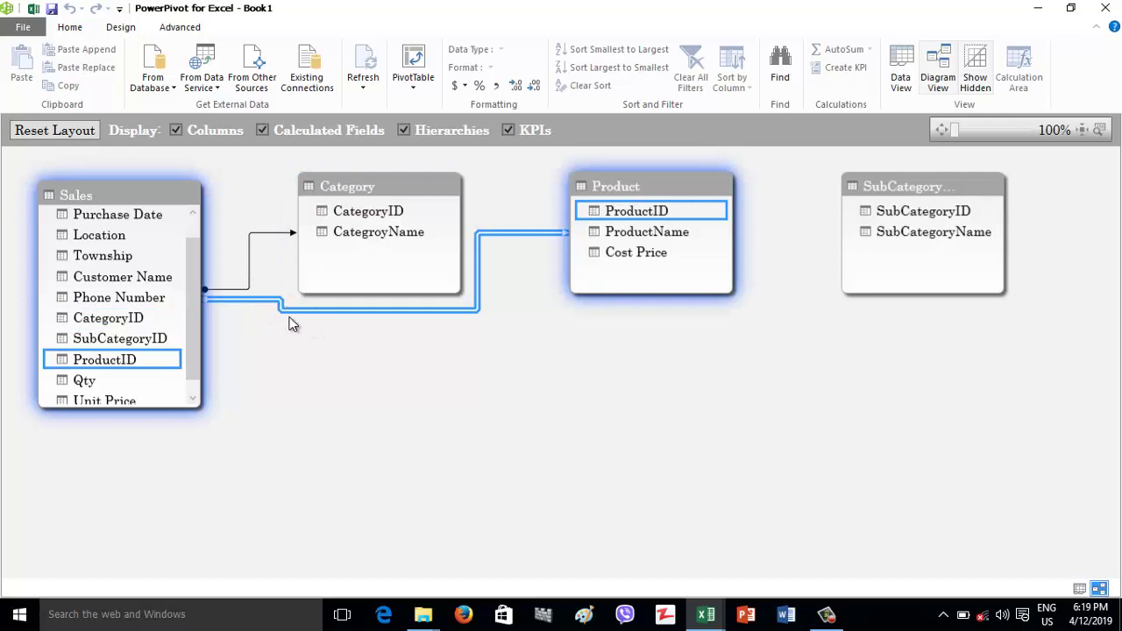
Step: Create a relationship from SubCategoryID in the Sales table to SubCategoryID in the SubCategoryData table
left_click(899, 212)
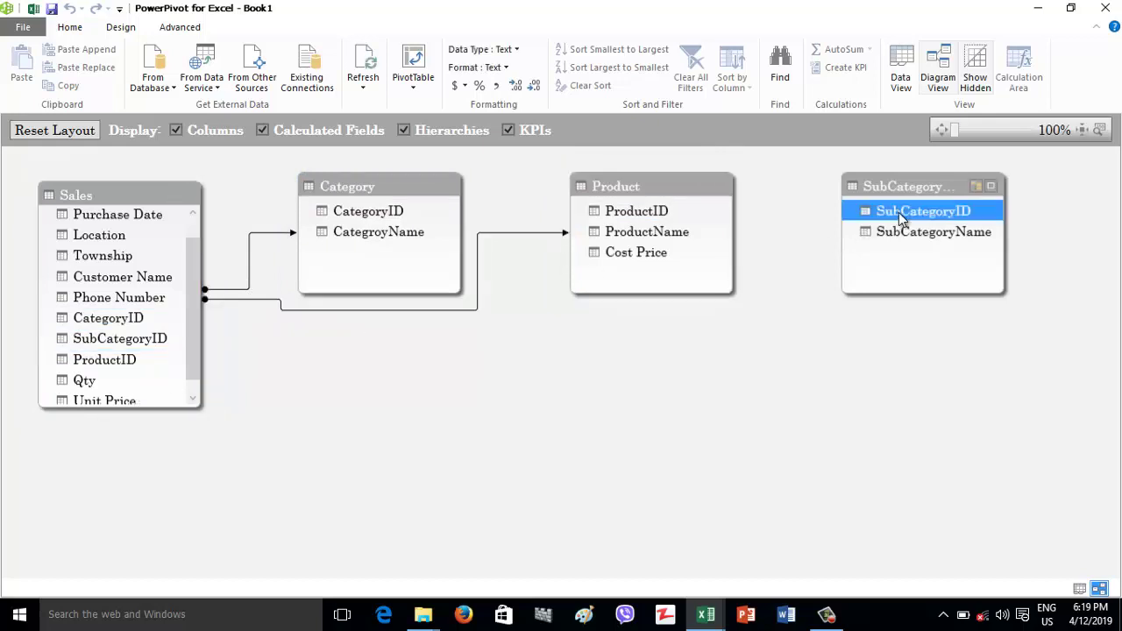
left_click(119, 340)
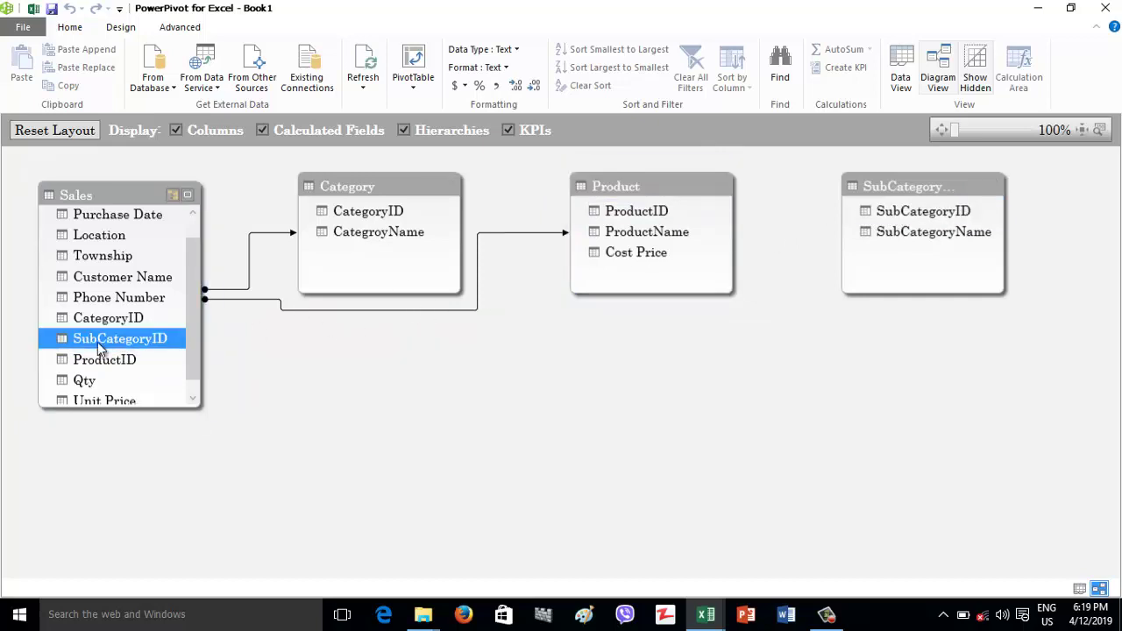
left_click(904, 212)
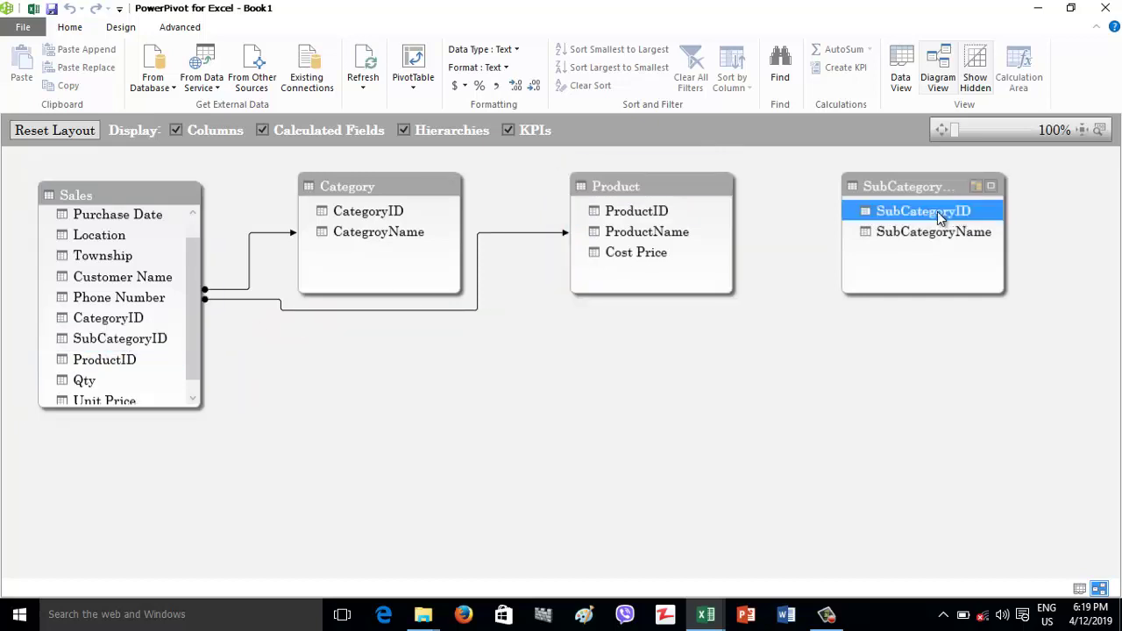
left_click(112, 341)
left_click_drag(119, 344, 930, 213)
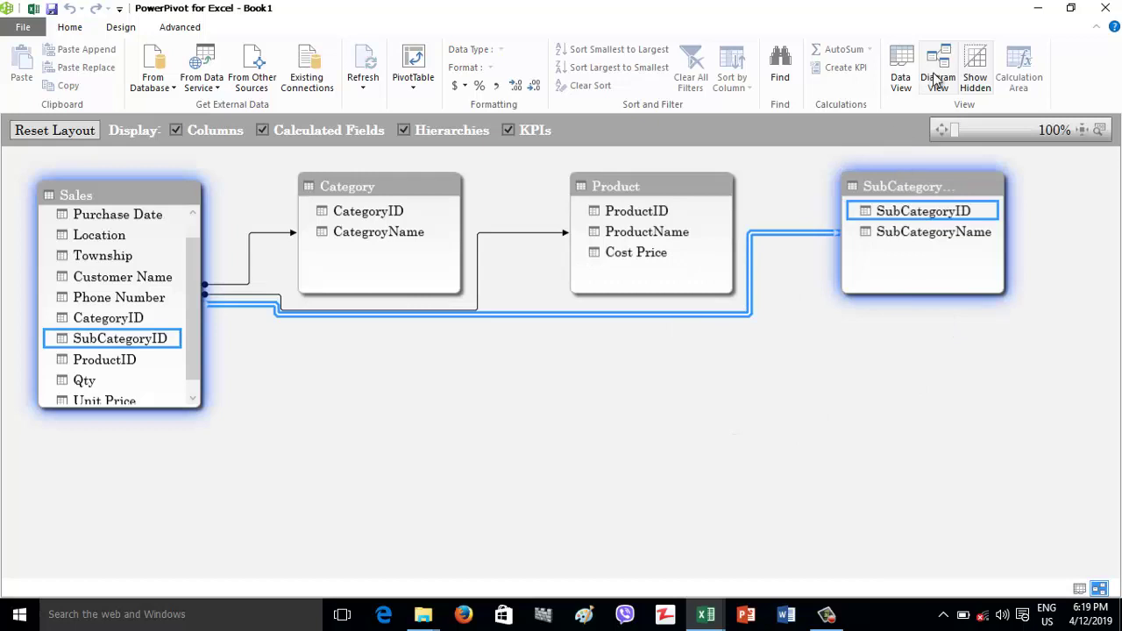
Step: Check the related columns in the Sales data view, and review the Sum of Qty per product in the Excel PivotTable
left_click(903, 81)
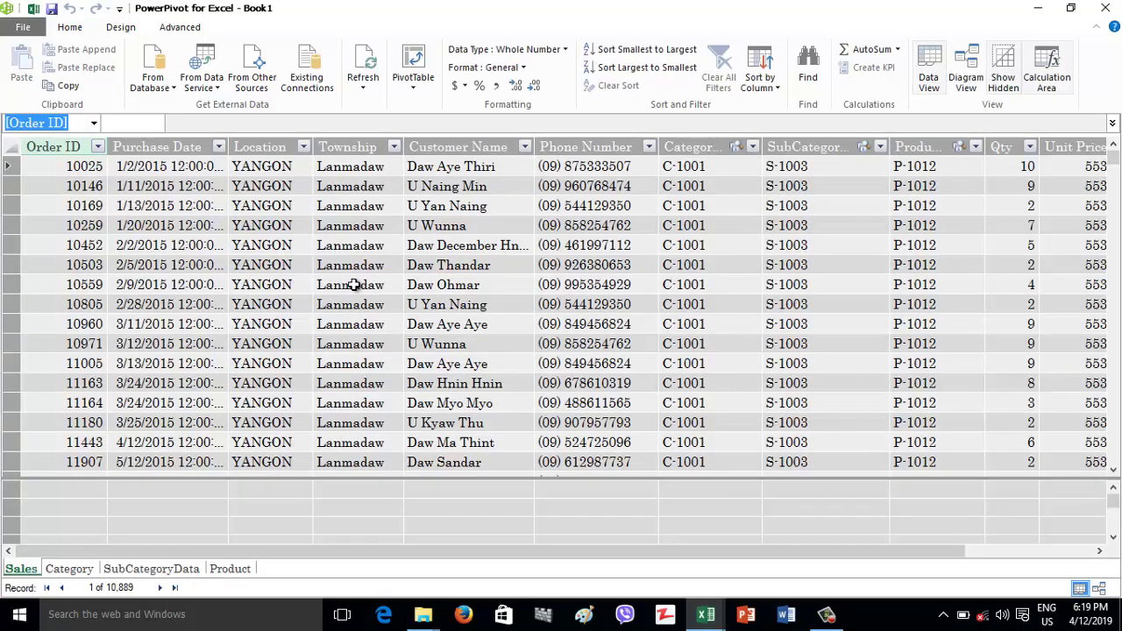
left_click(34, 10)
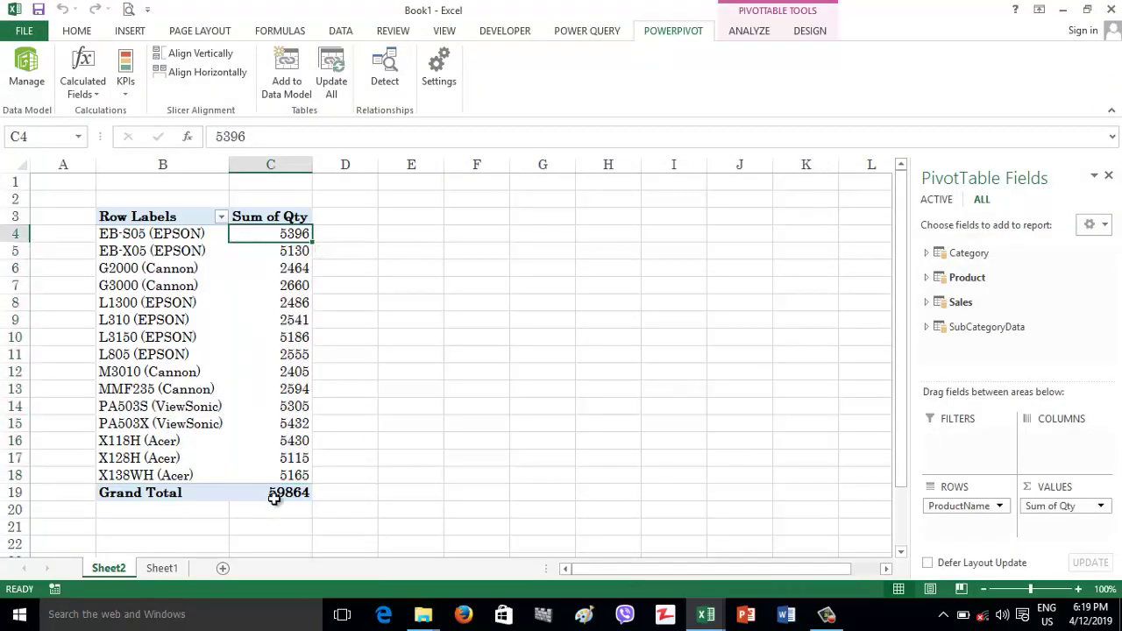
left_click_drag(260, 235, 251, 478)
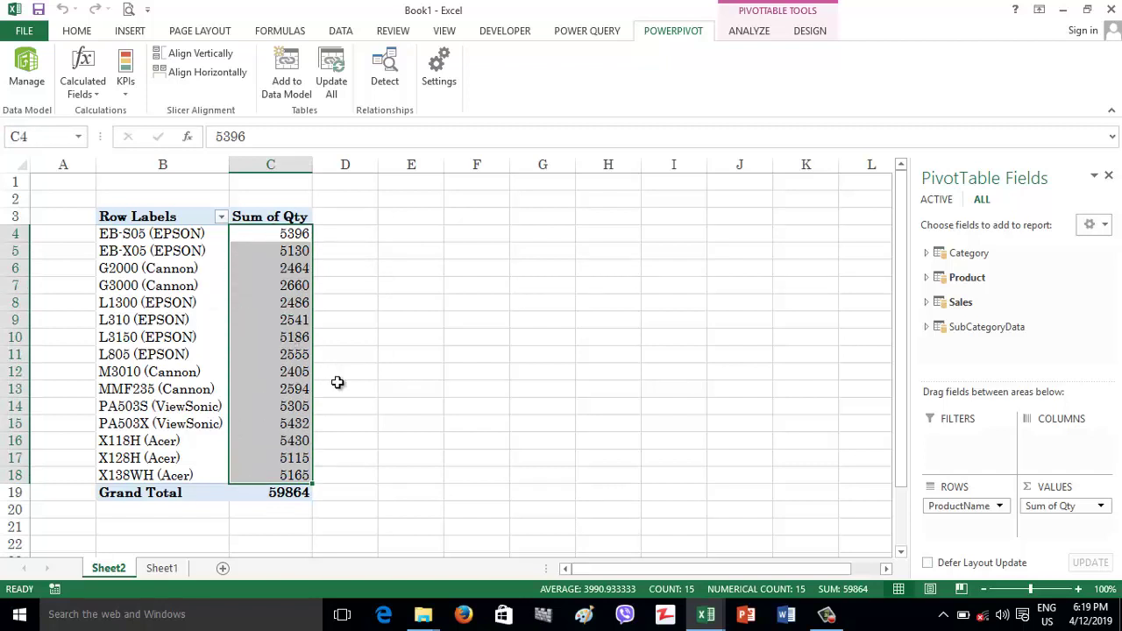
Step: Delete the Sales relationships to SubCategoryData, Product and Category from the model, and check the effect on the Sum of Qty PivotTable
left_click(24, 81)
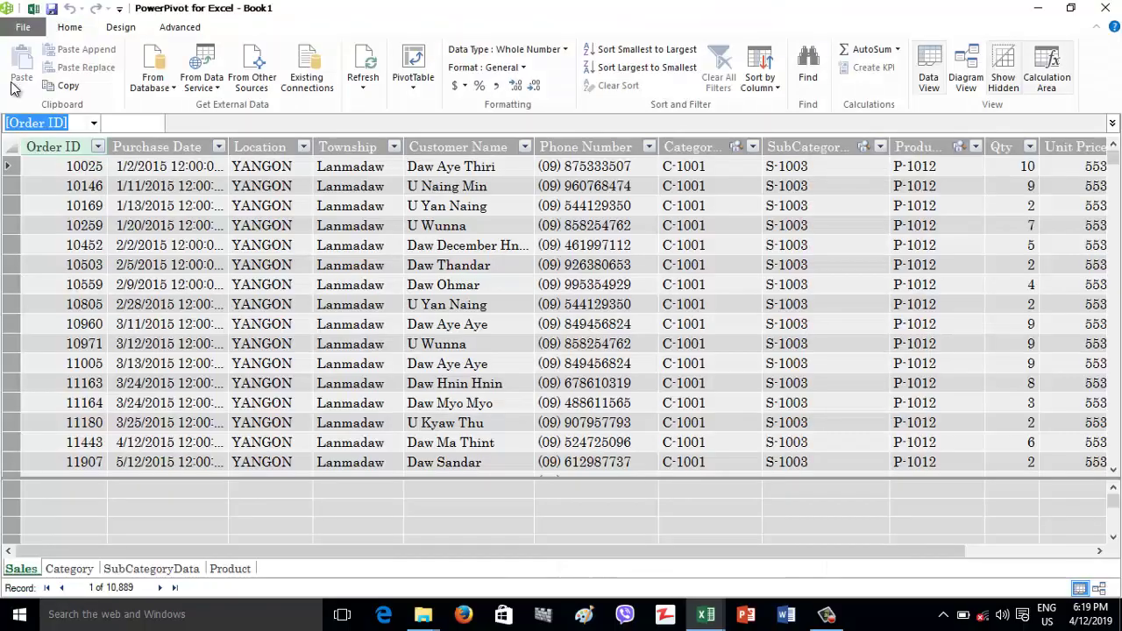
left_click(966, 82)
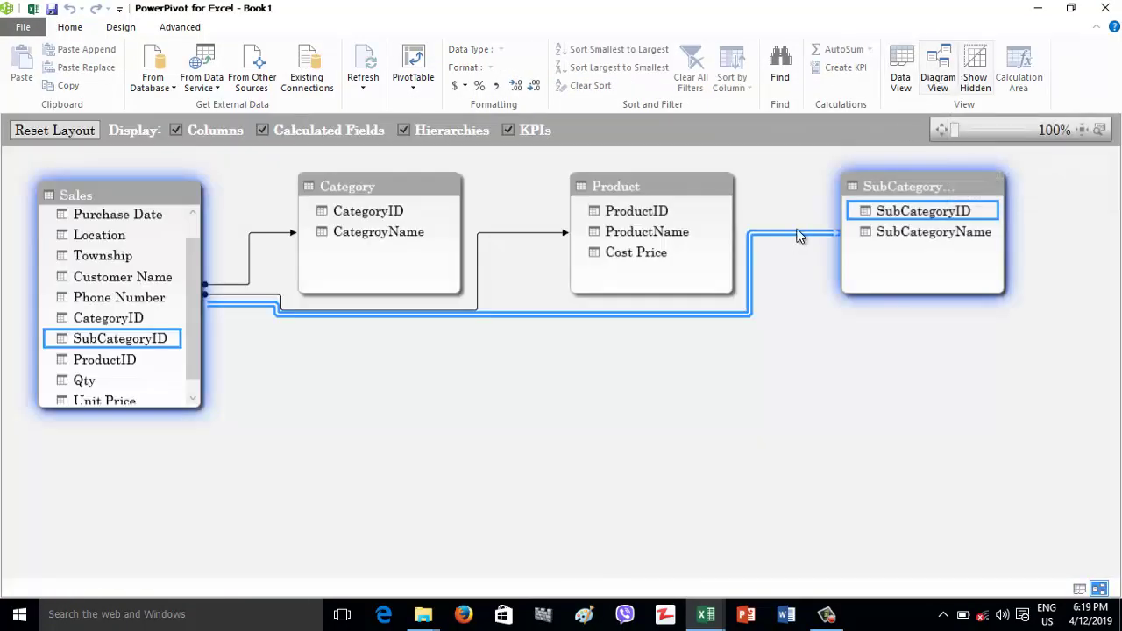
key("Delete")
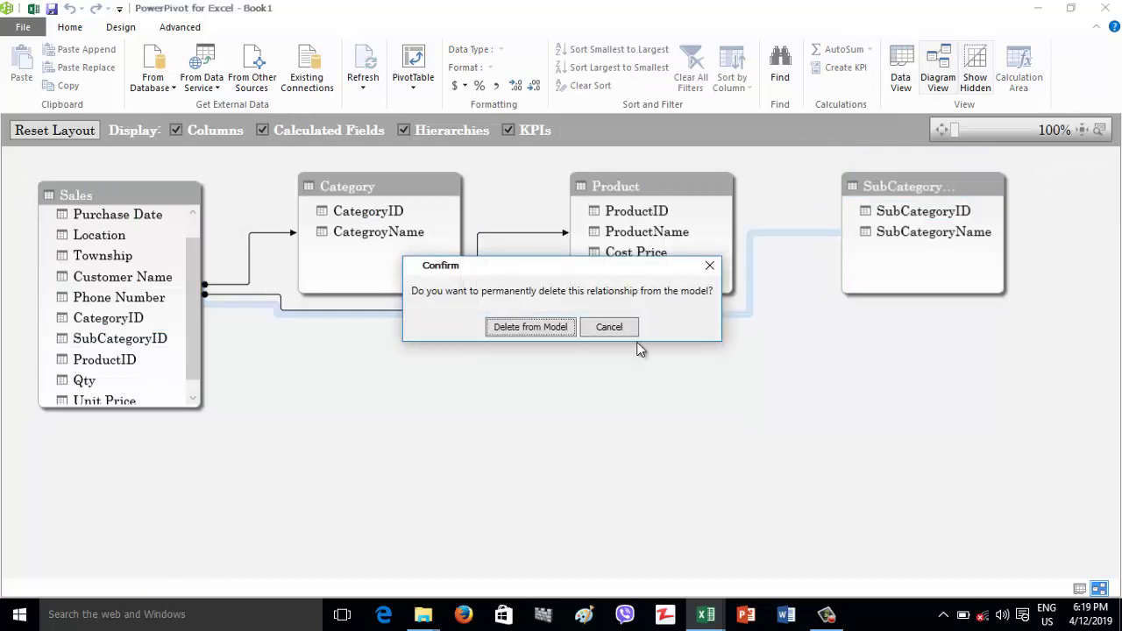
left_click(513, 326)
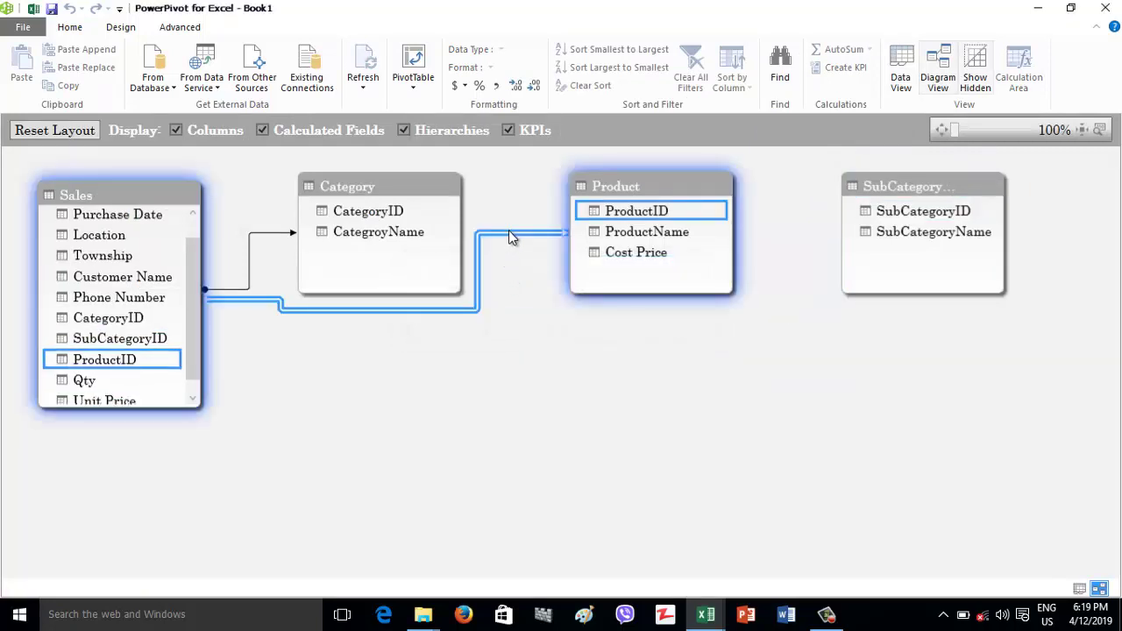
key("Delete")
left_click(529, 327)
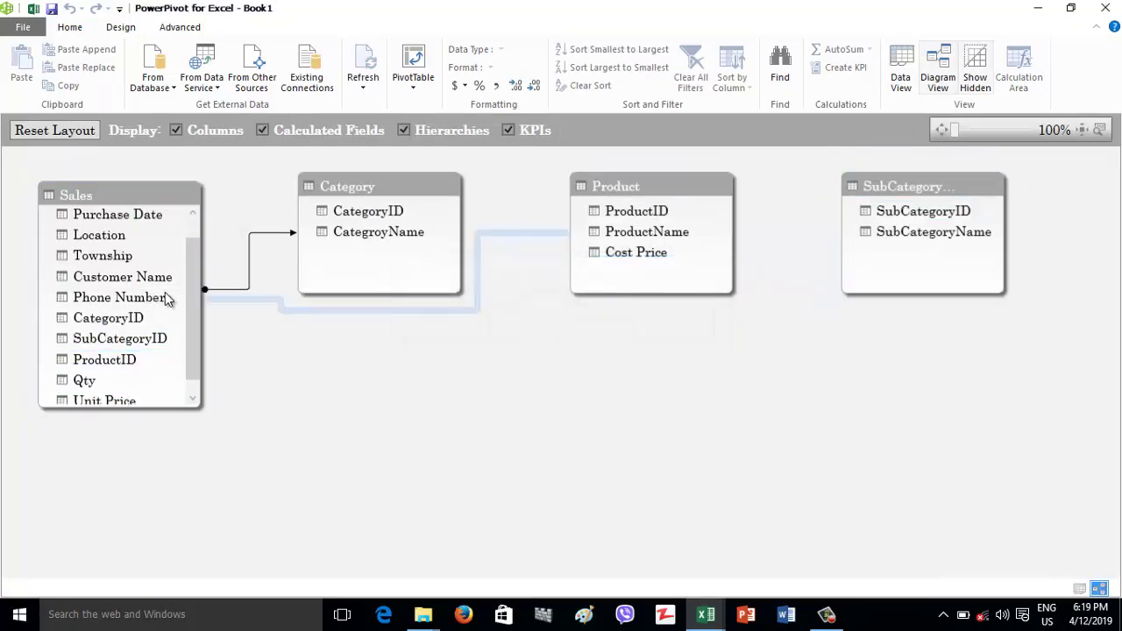
left_click(227, 291)
key("Delete")
left_click(511, 326)
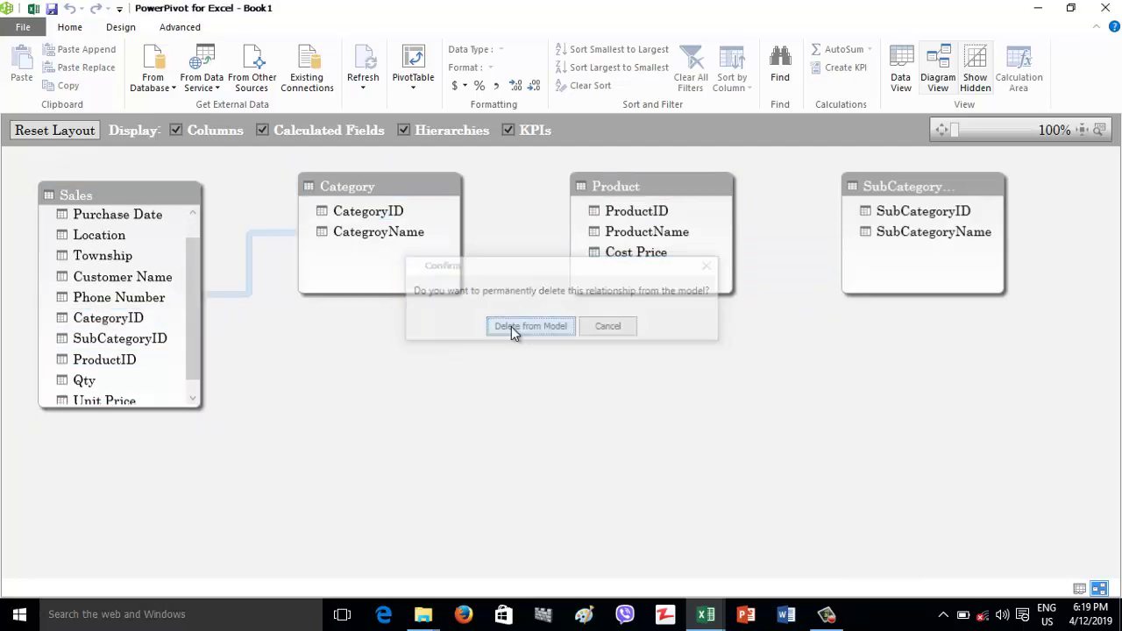
left_click(33, 10)
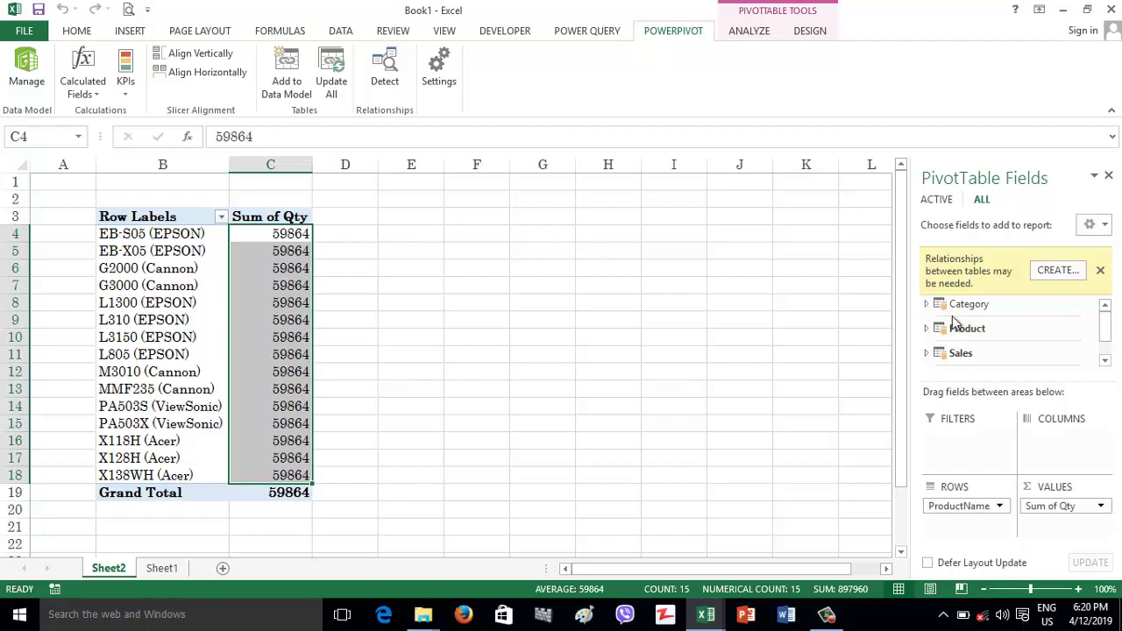
left_click_drag(1104, 327, 1106, 330)
Step: In the model diagram, create a relationship from CategoryID in the Sales table to CategoryID in the Category table
left_click(26, 72)
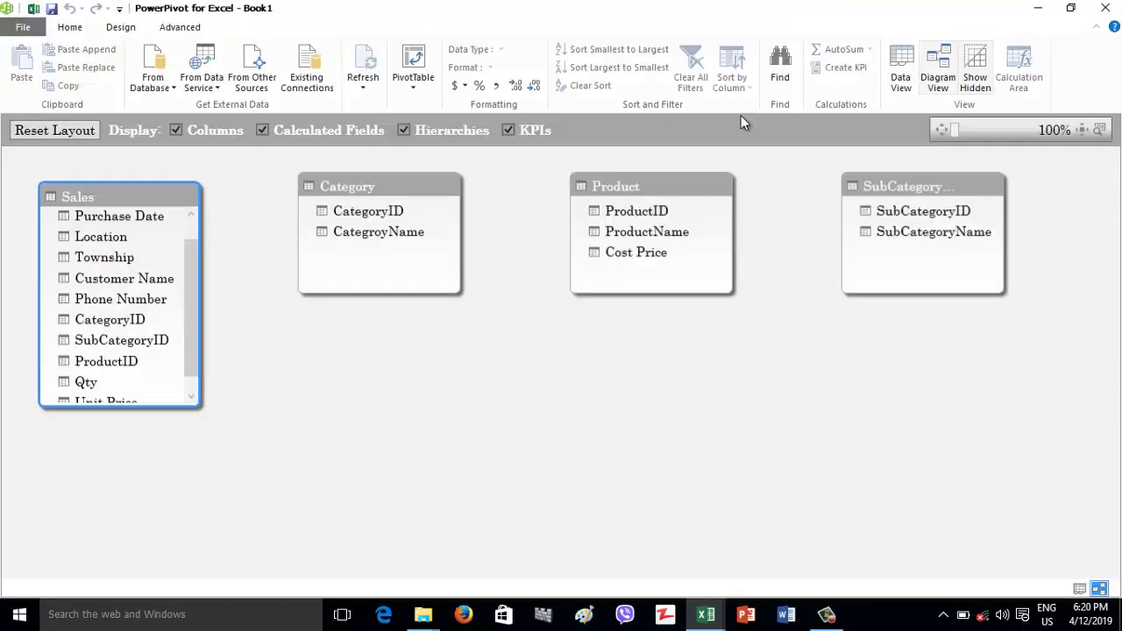
left_click_drag(125, 324, 328, 212)
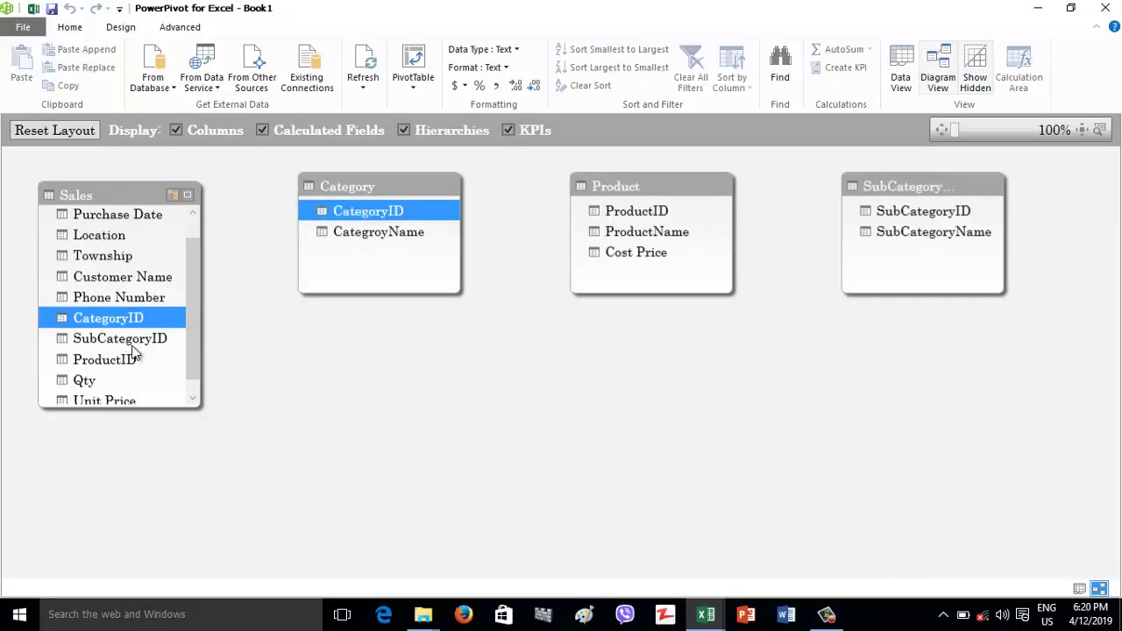
left_click_drag(136, 342, 613, 219)
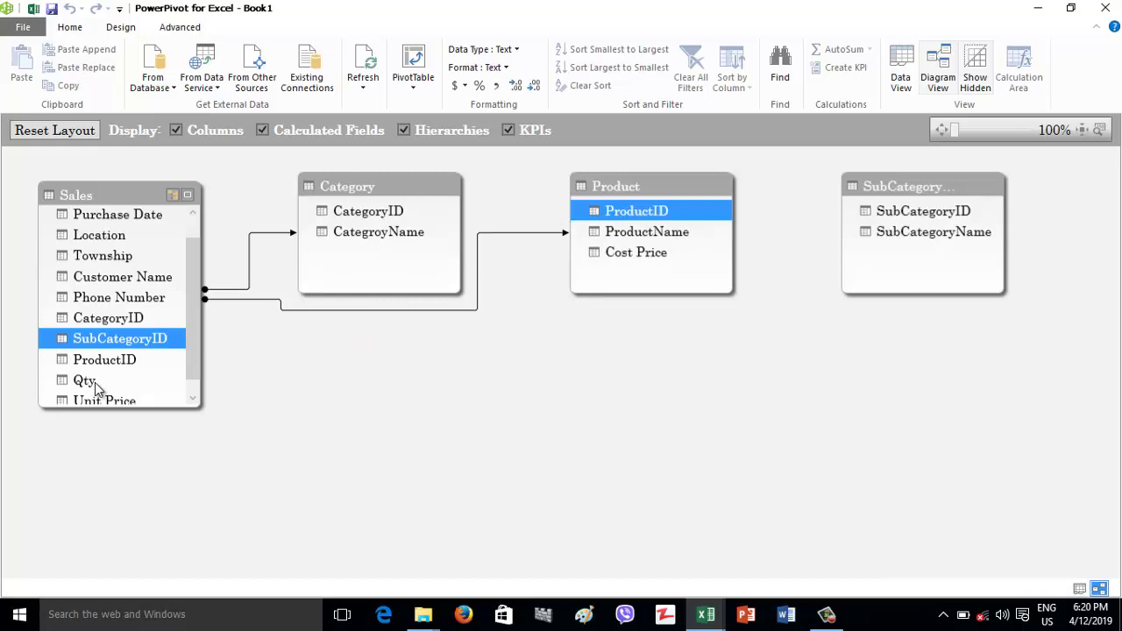
left_click(412, 310)
key("Delete")
left_click(552, 326)
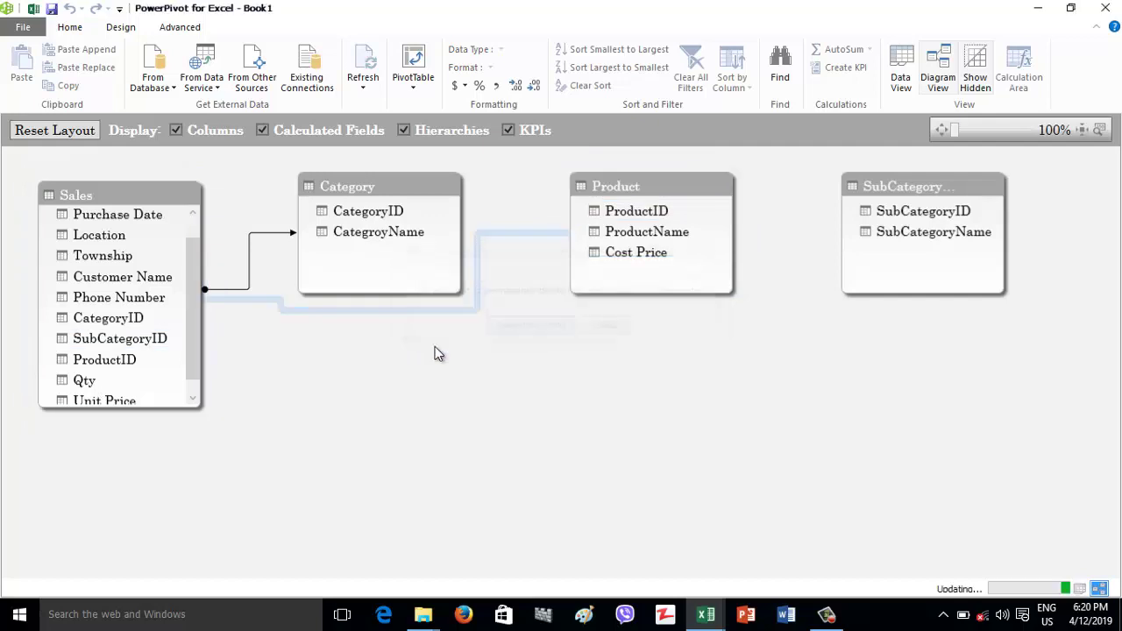
Step: Relate ProductID in the Sales and Product tables, and SubCategoryID in the Sales and SubCategoryData tables
left_click(609, 215)
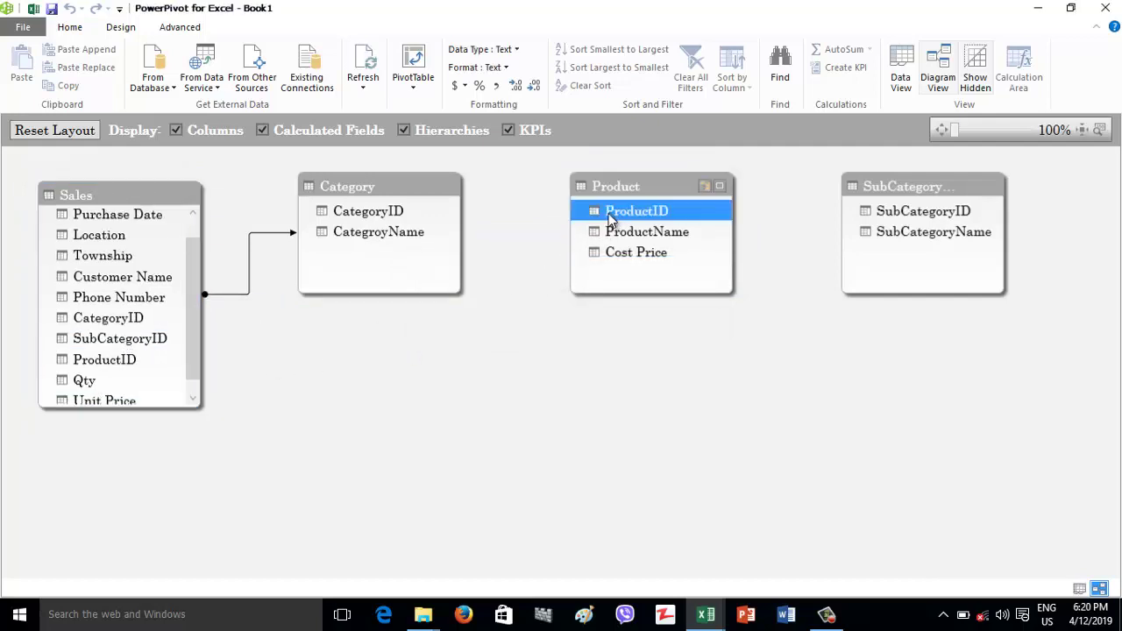
left_click_drag(611, 219, 903, 217)
left_click(138, 337)
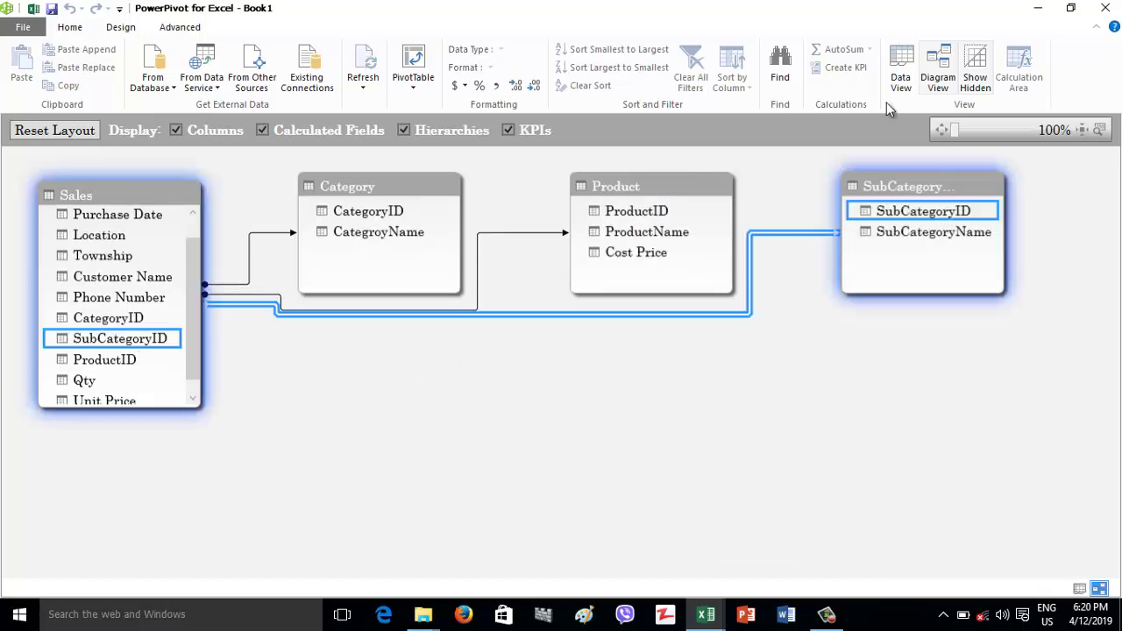
Step: Add SubCategoryName above ProductName in the Excel PivotTable's rows and review the quantities grouped by subcategory
left_click(35, 9)
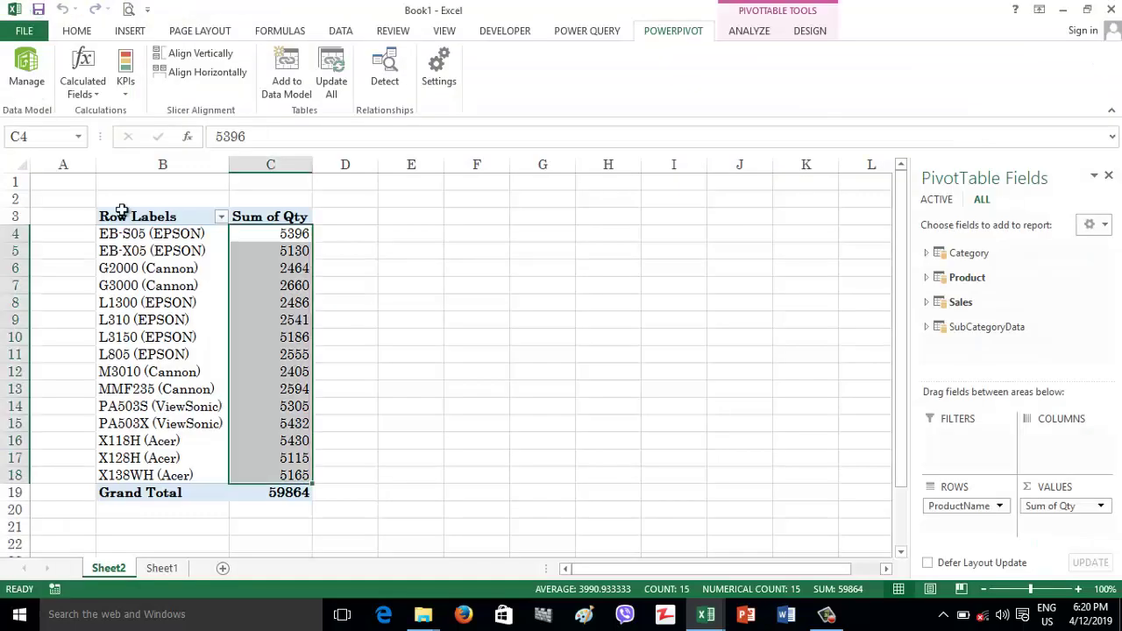
left_click(927, 302)
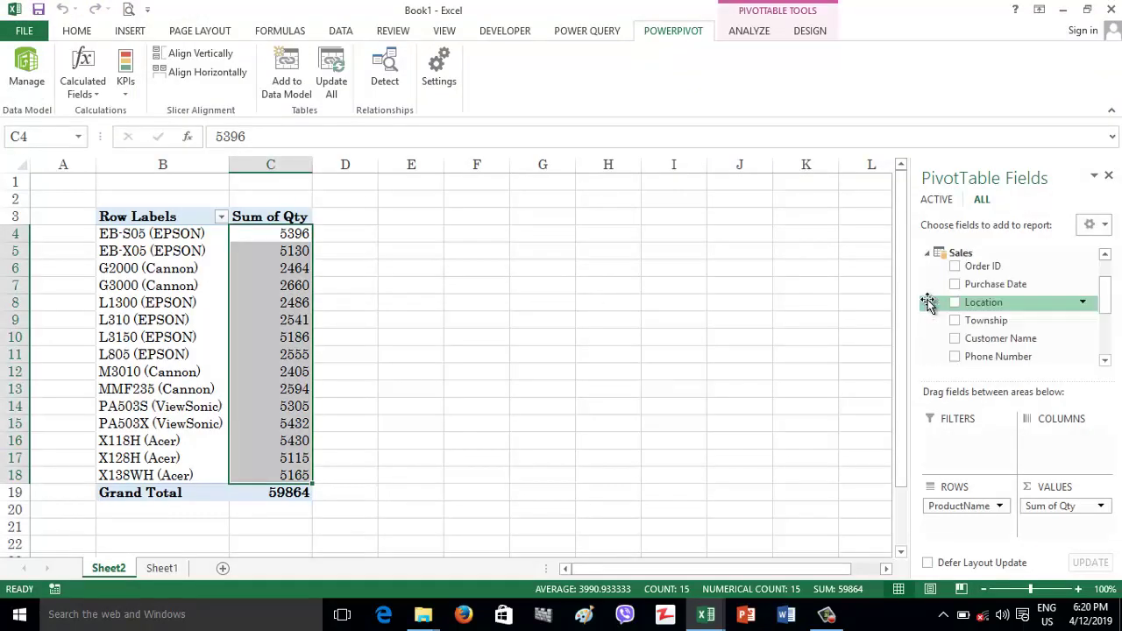
left_click(927, 253)
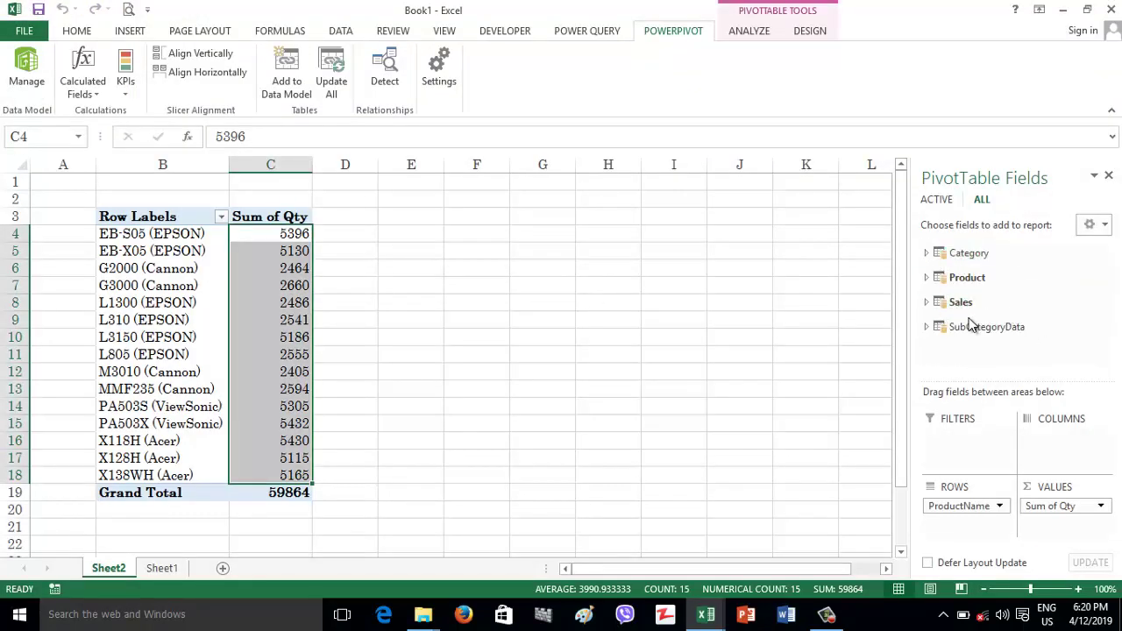
left_click(928, 326)
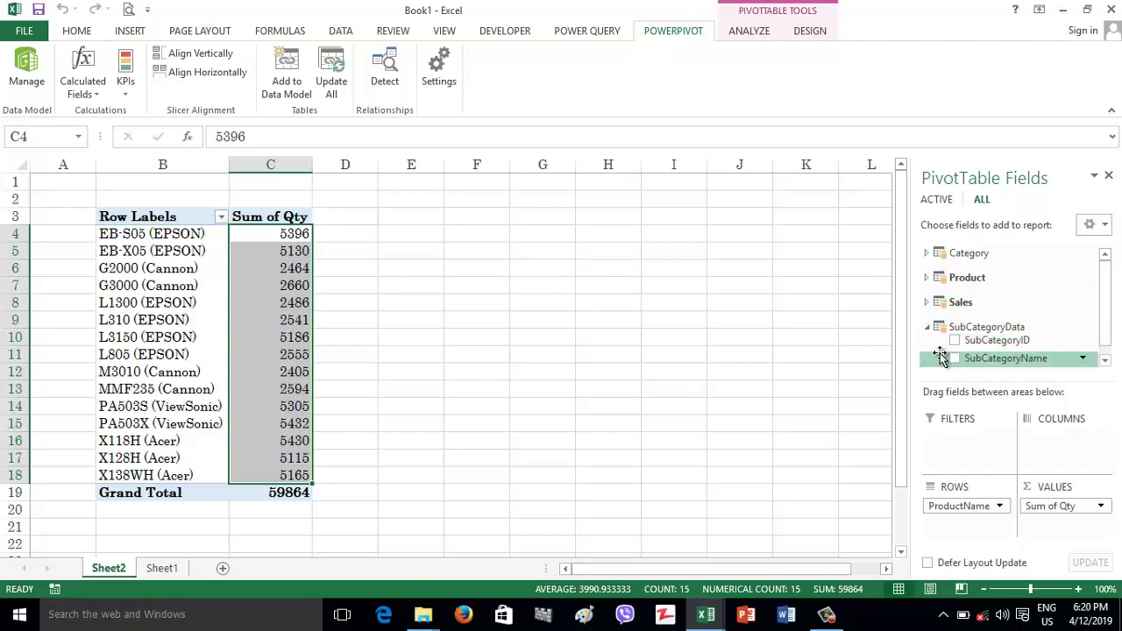
left_click_drag(980, 349, 980, 496)
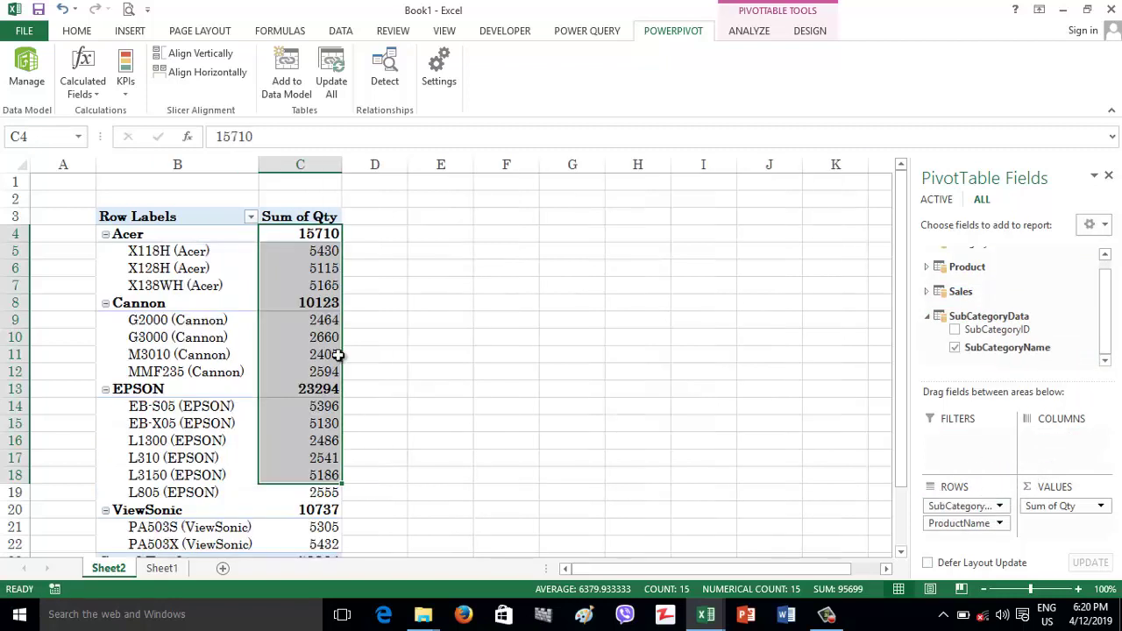
left_click(179, 266)
scroll(185, 362, "down", 2)
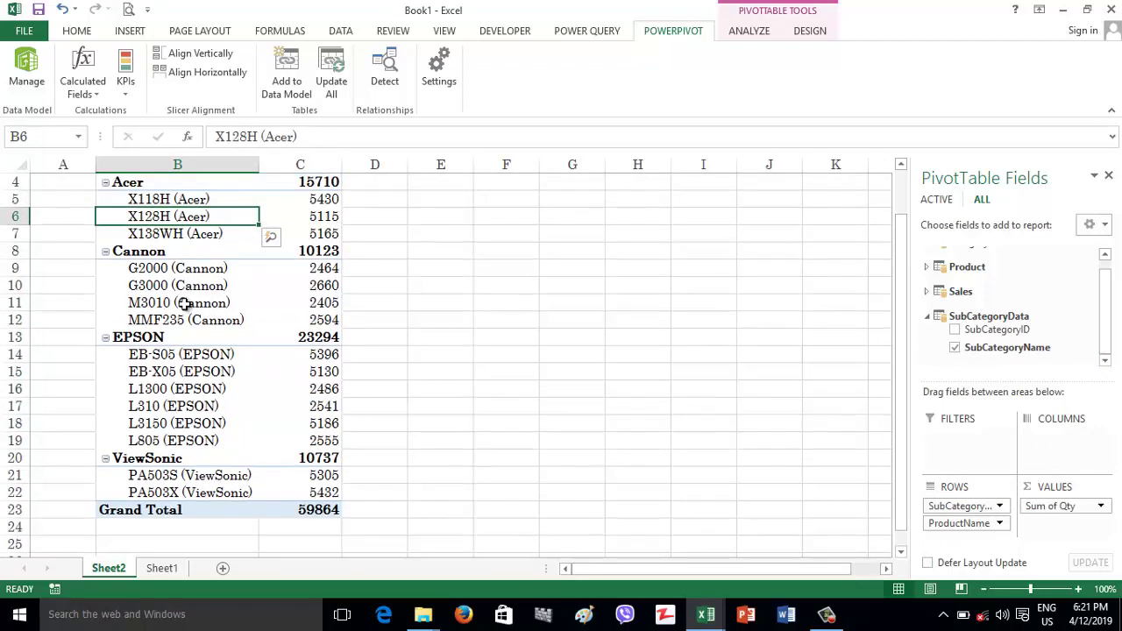
scroll(185, 362, "up", 2)
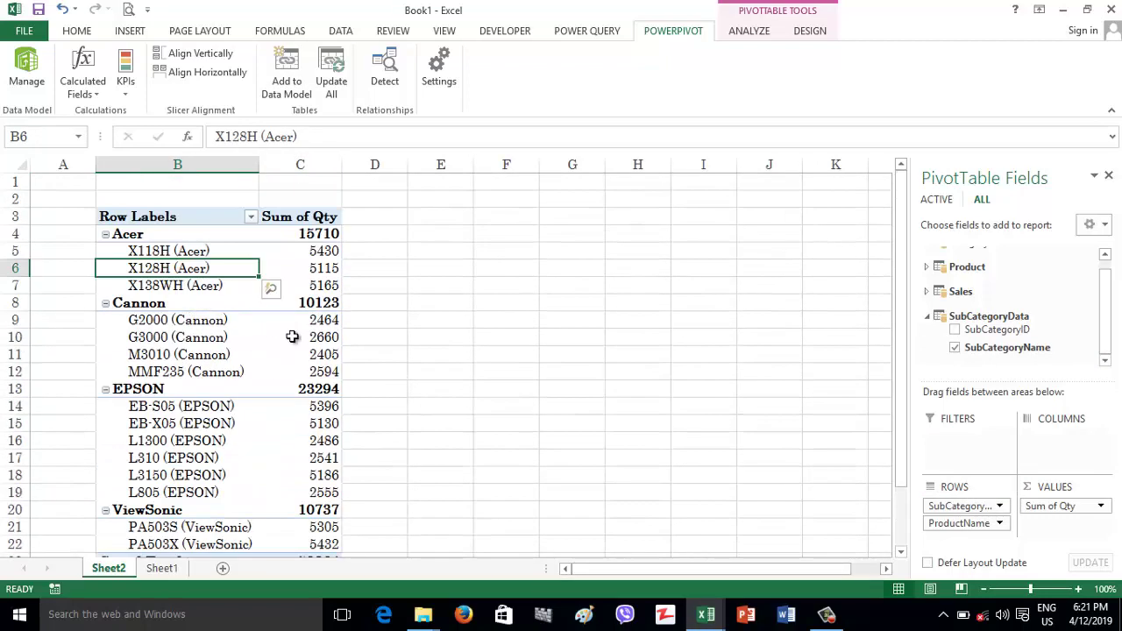
Step: Remove ProductName and SubCategoryName from the PivotTable's rows and collapse the SubCategoryData field list
left_click_drag(927, 526, 767, 480)
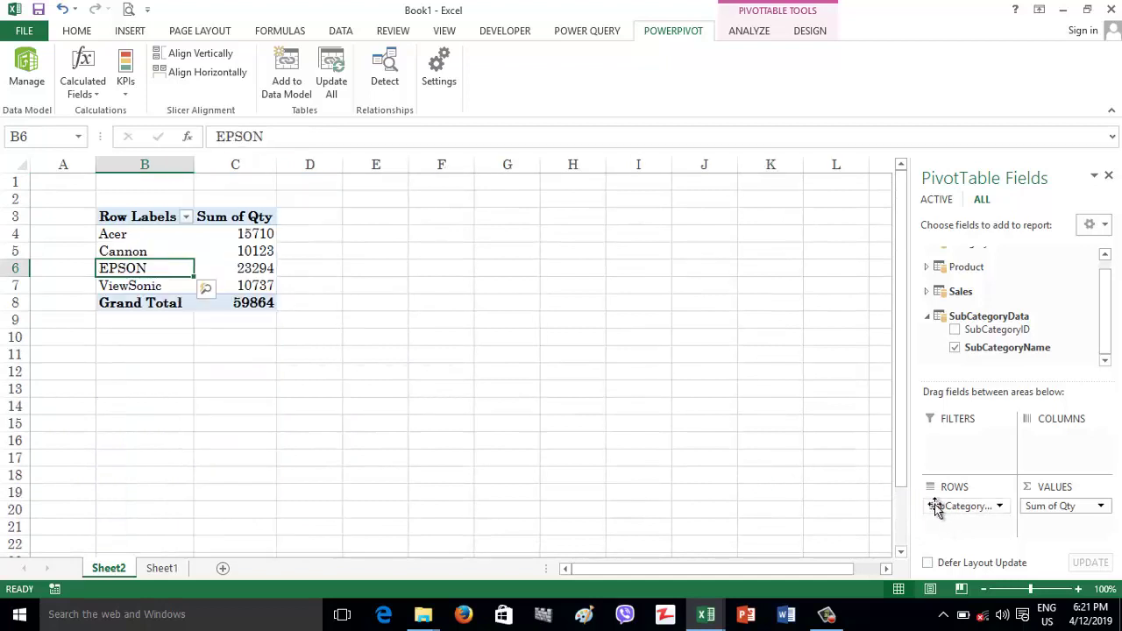
left_click_drag(934, 505, 674, 471)
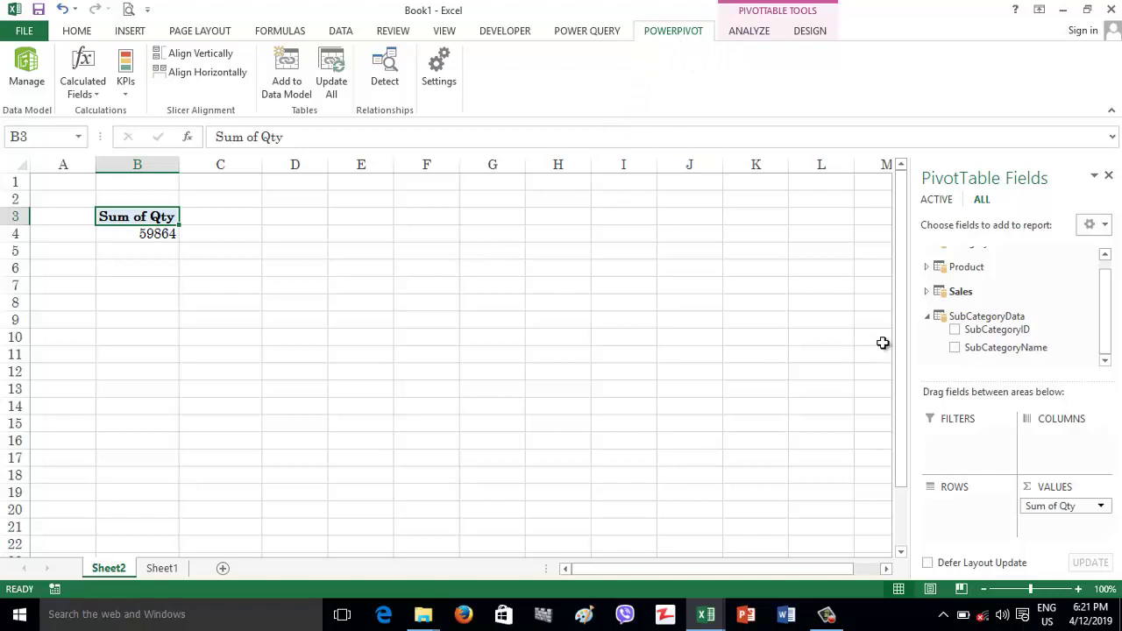
left_click(927, 316)
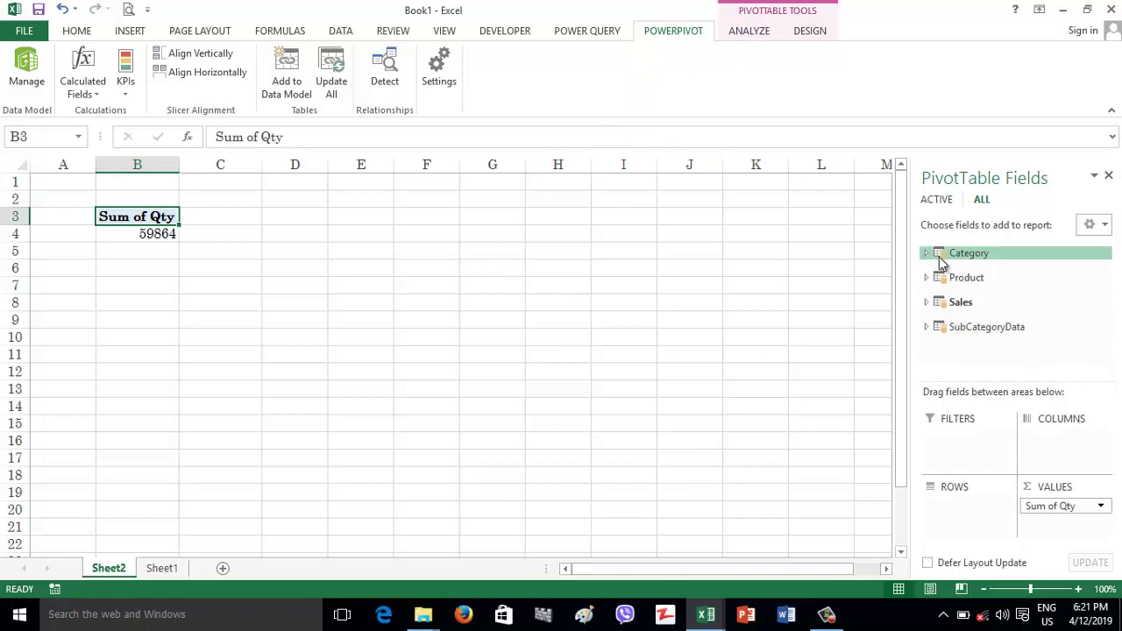
Step: Examine the fields offered by the Category, Product and Sales tables in the PivotTable field list, including their ID fields
left_click(940, 256)
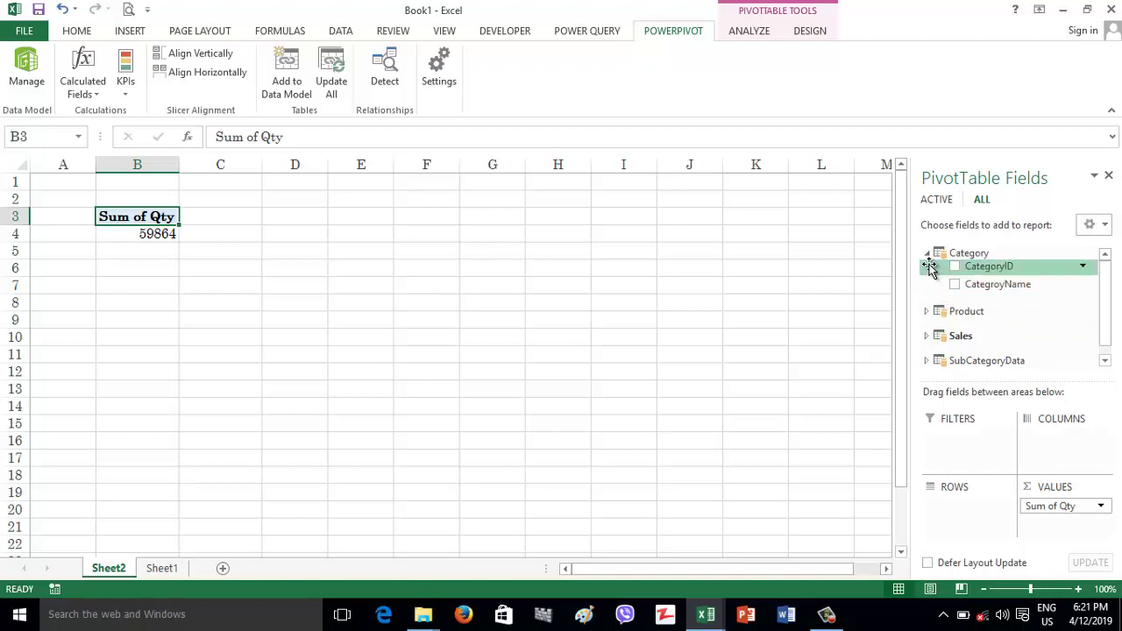
left_click_drag(931, 267, 959, 368)
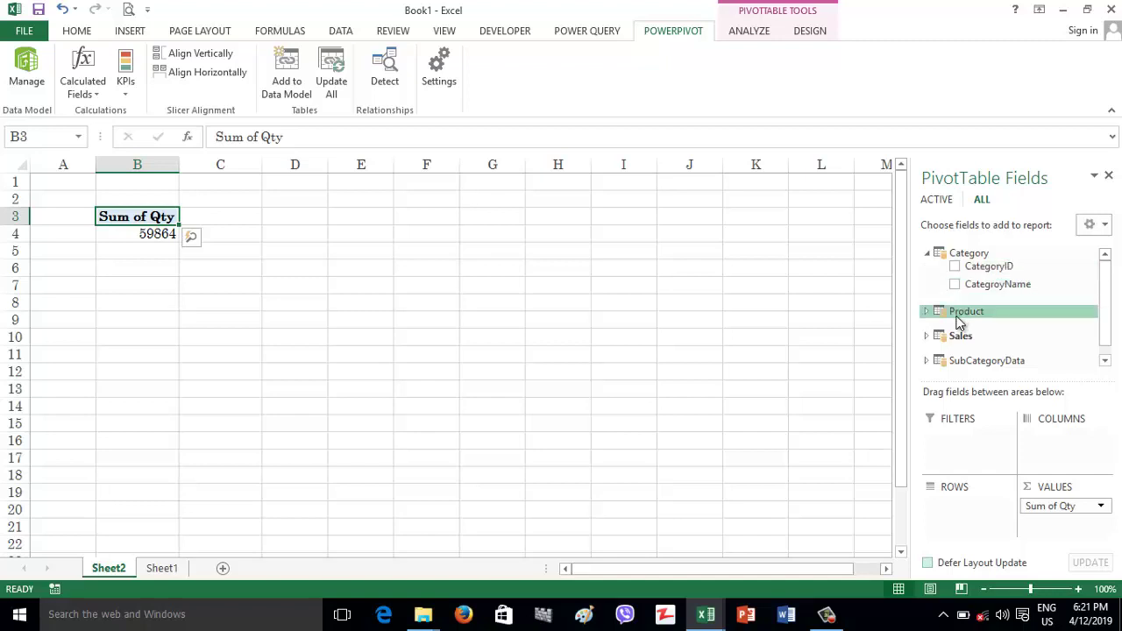
left_click(928, 313)
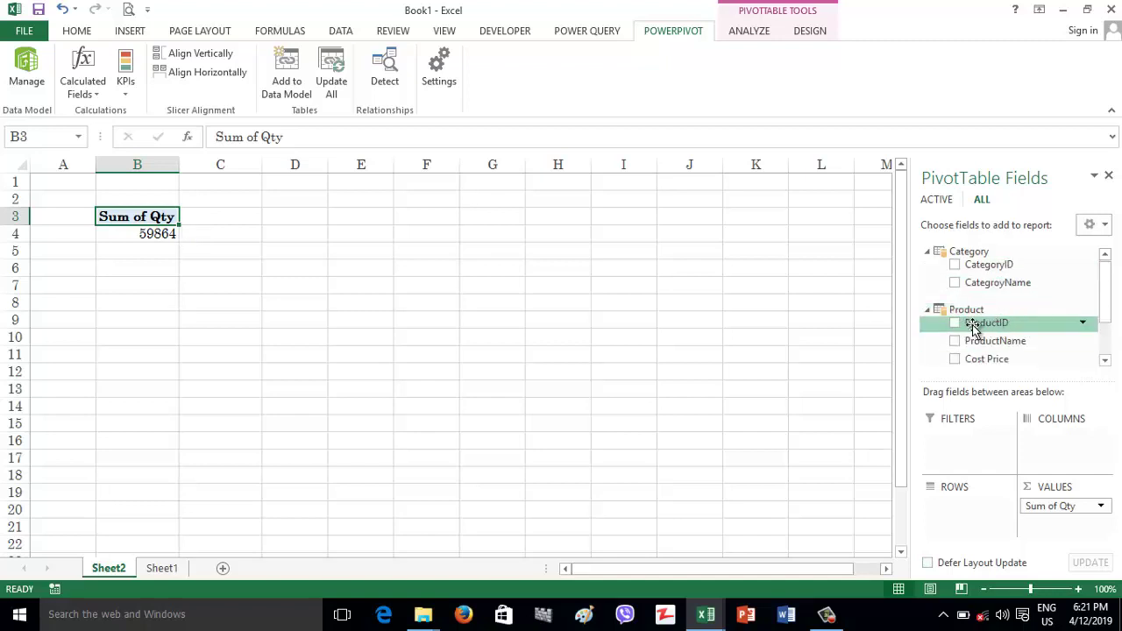
left_click(928, 311)
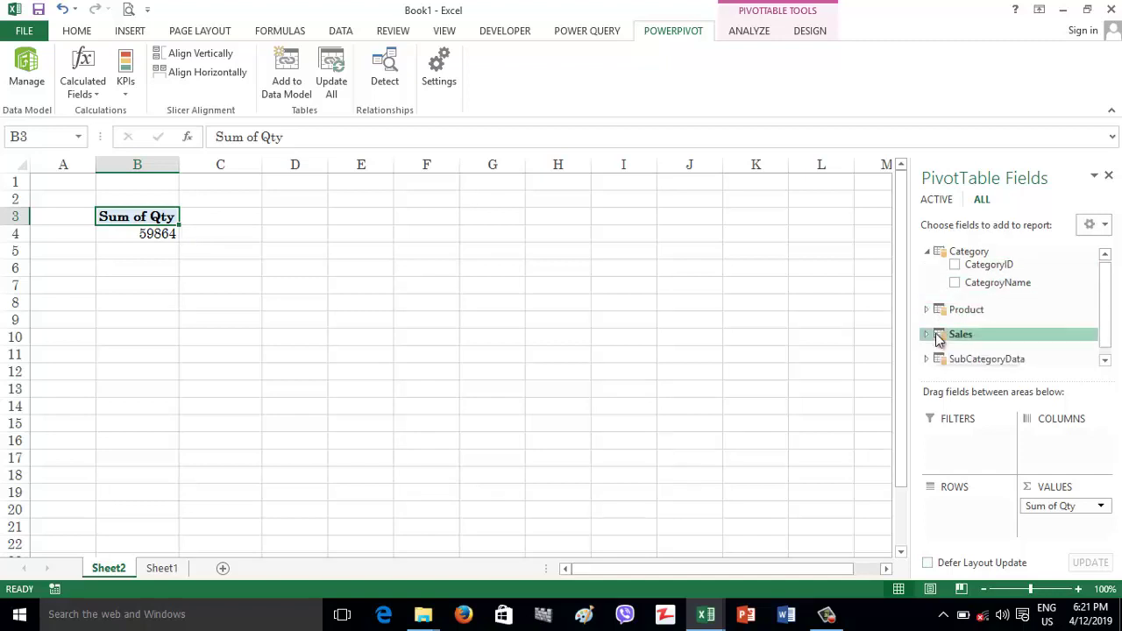
left_click(928, 335)
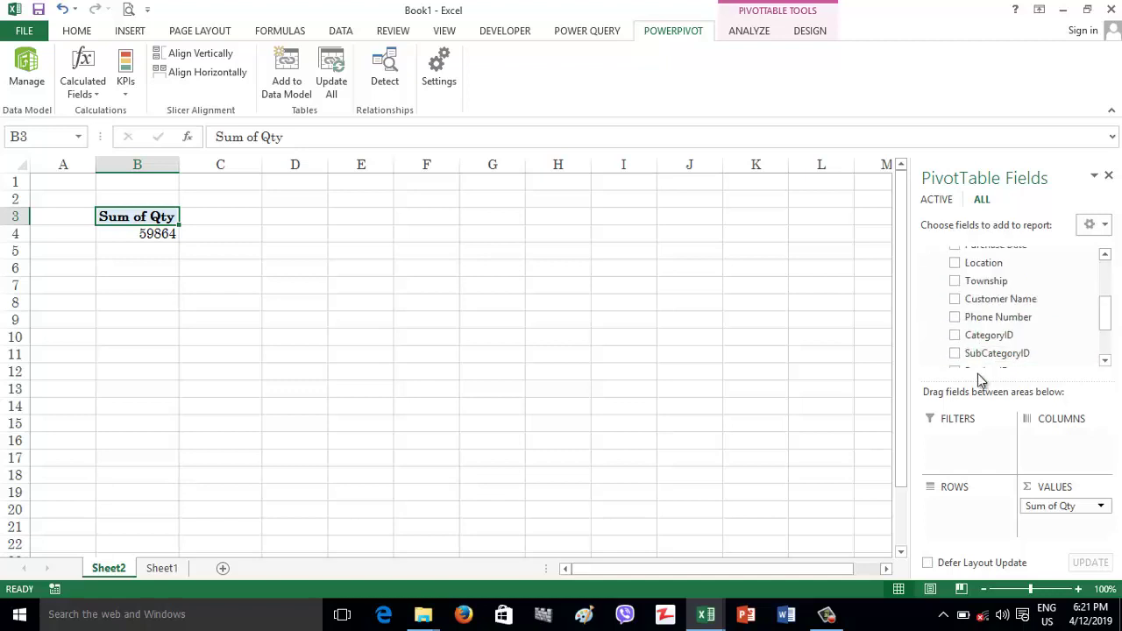
scroll(969, 312, "up", 2)
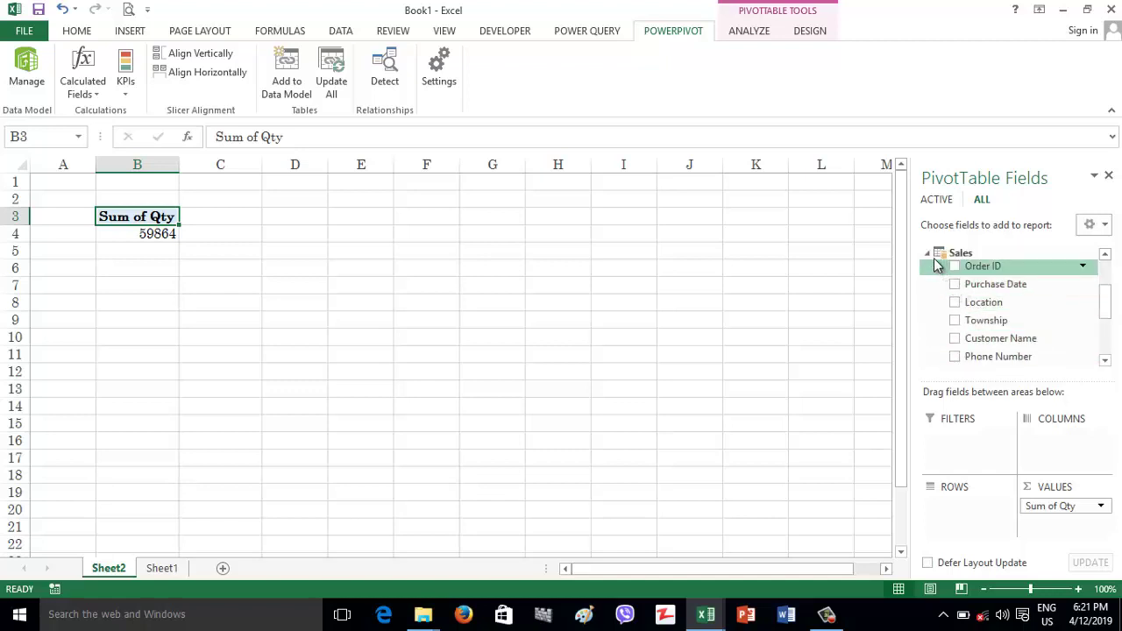
left_click(928, 254)
scroll(868, 311, "down", 1)
left_click(928, 301)
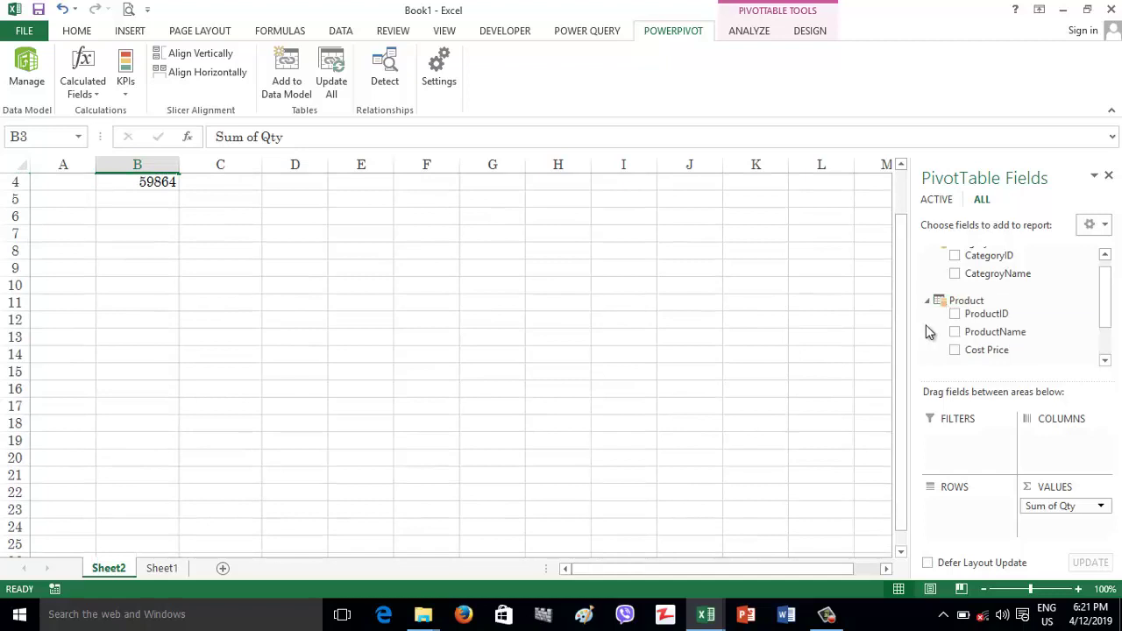
left_click(928, 301)
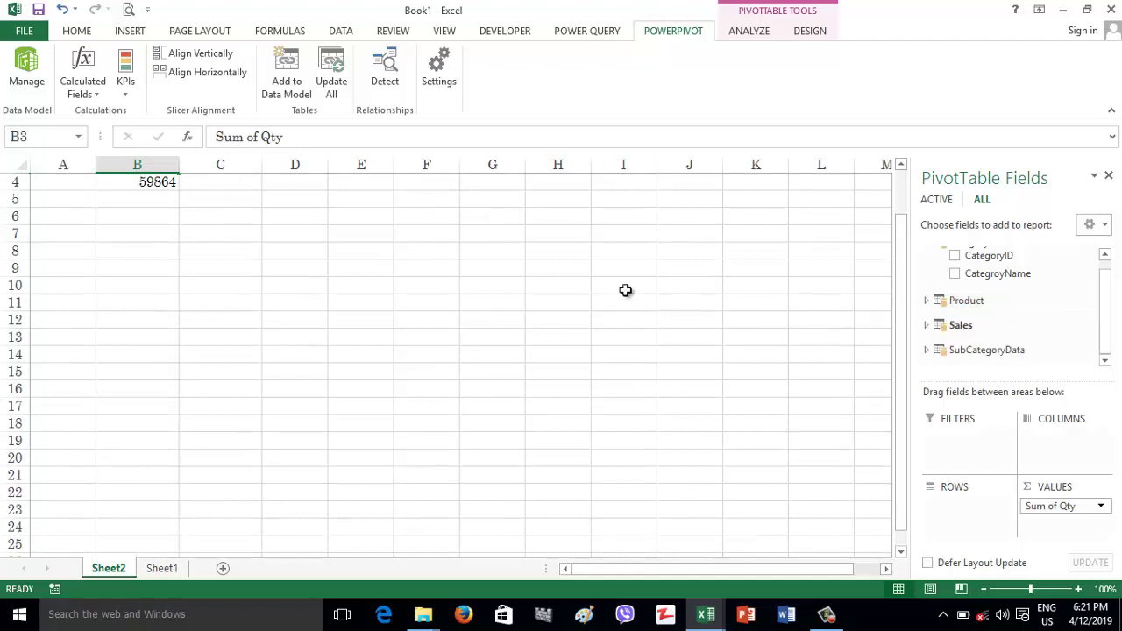
scroll(526, 280, "up", 1)
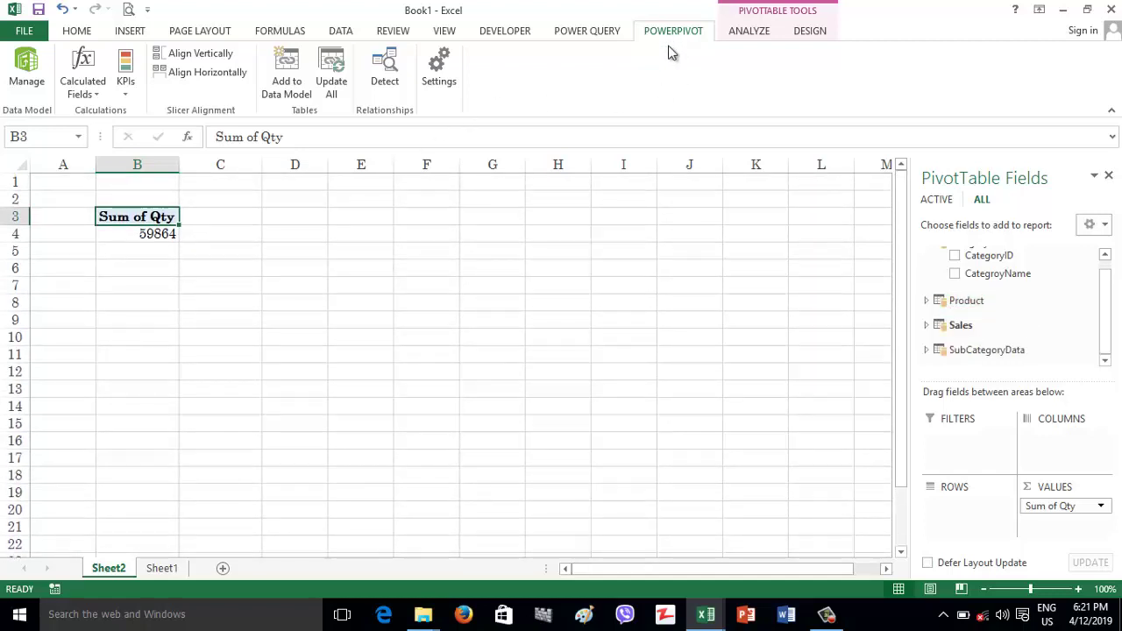
Step: Inspect the CategoryID, ProductID and SubCategoryID key fields of the lookup tables in the PowerPivot model diagram
left_click(37, 77)
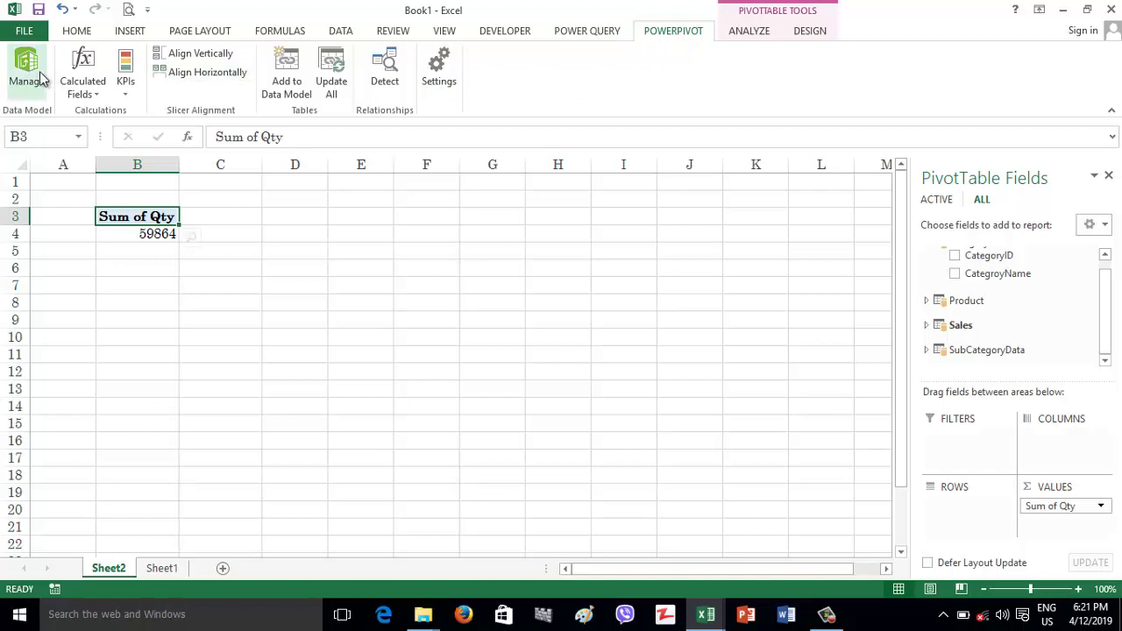
left_click(412, 320)
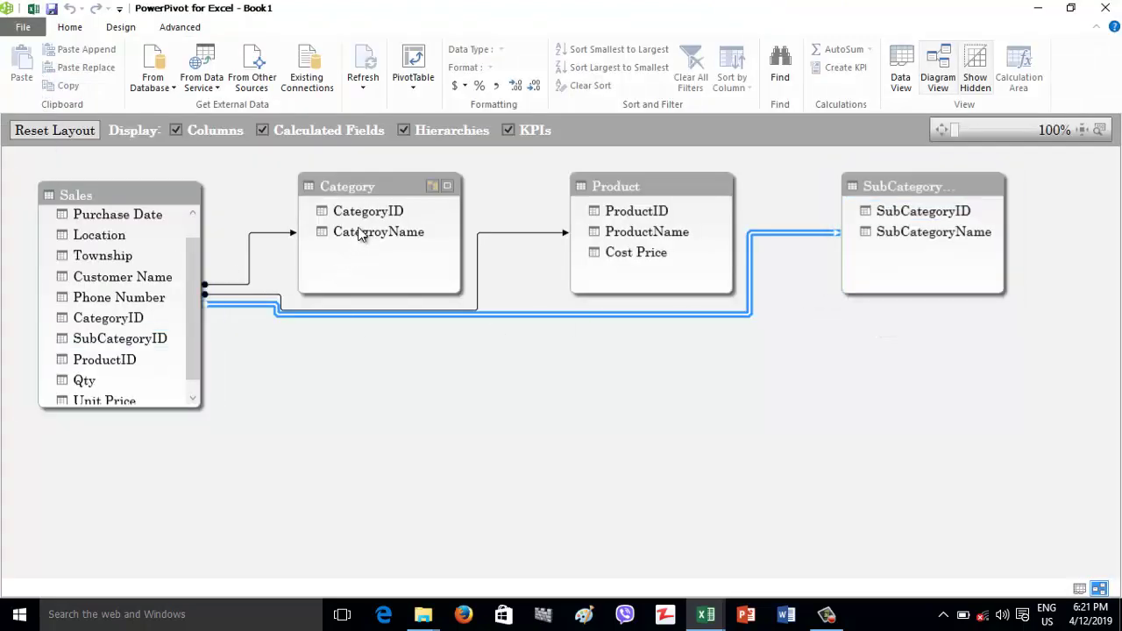
left_click(367, 217)
left_click(583, 212)
left_click(874, 219)
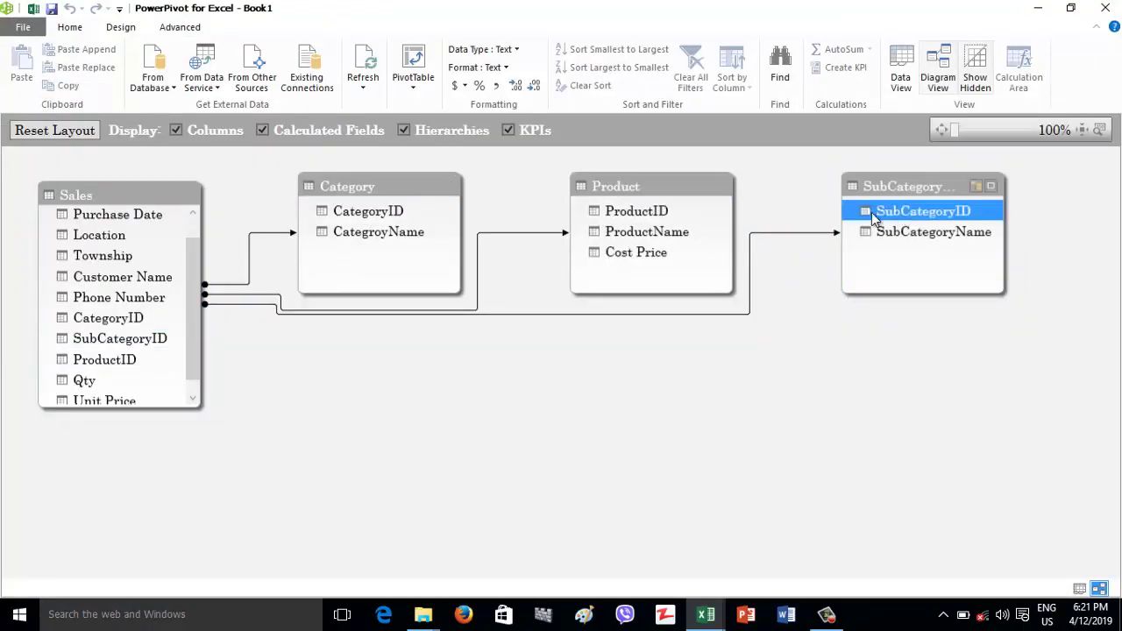
Step: Hide the CategoryID, ProductID and SubCategoryID key fields of the three lookup tables from client tools
left_click(366, 216)
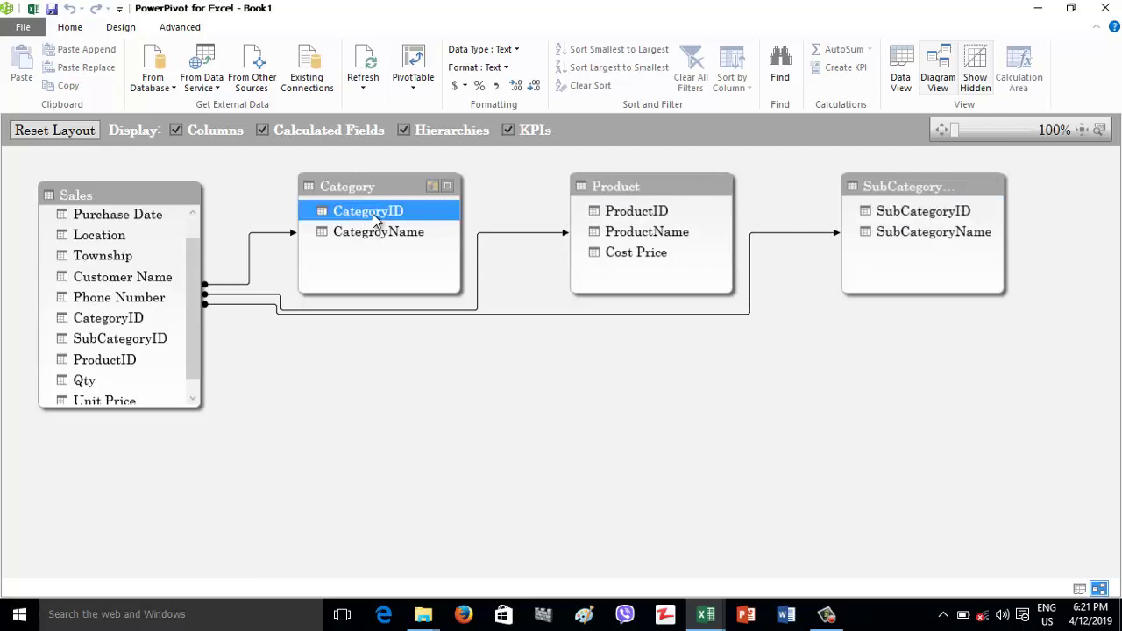
right_click(375, 217)
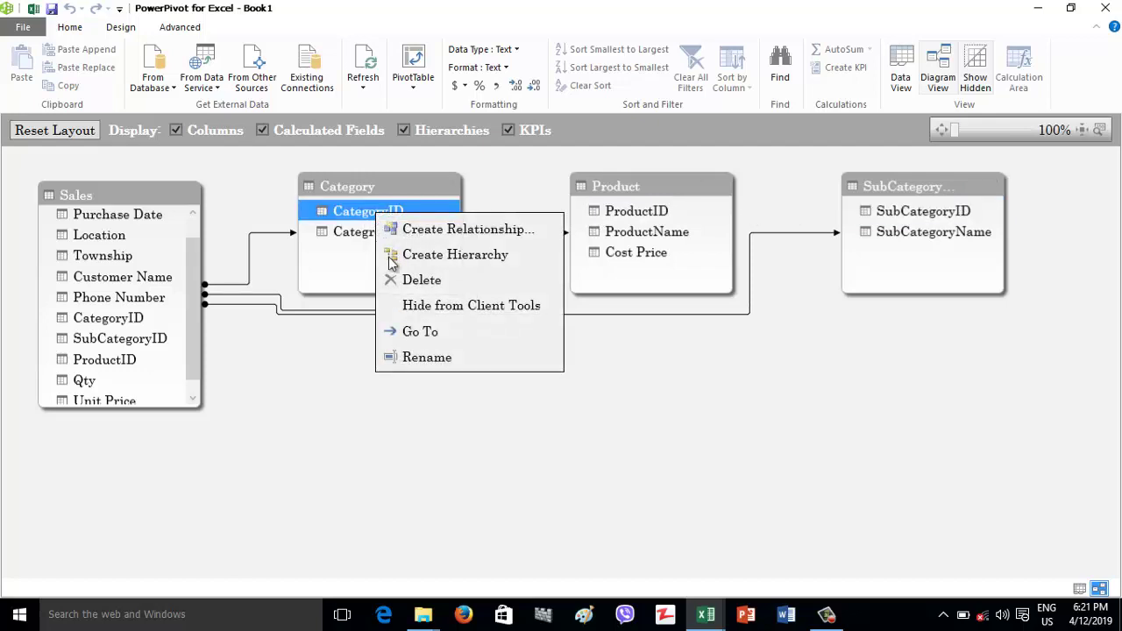
left_click(416, 311)
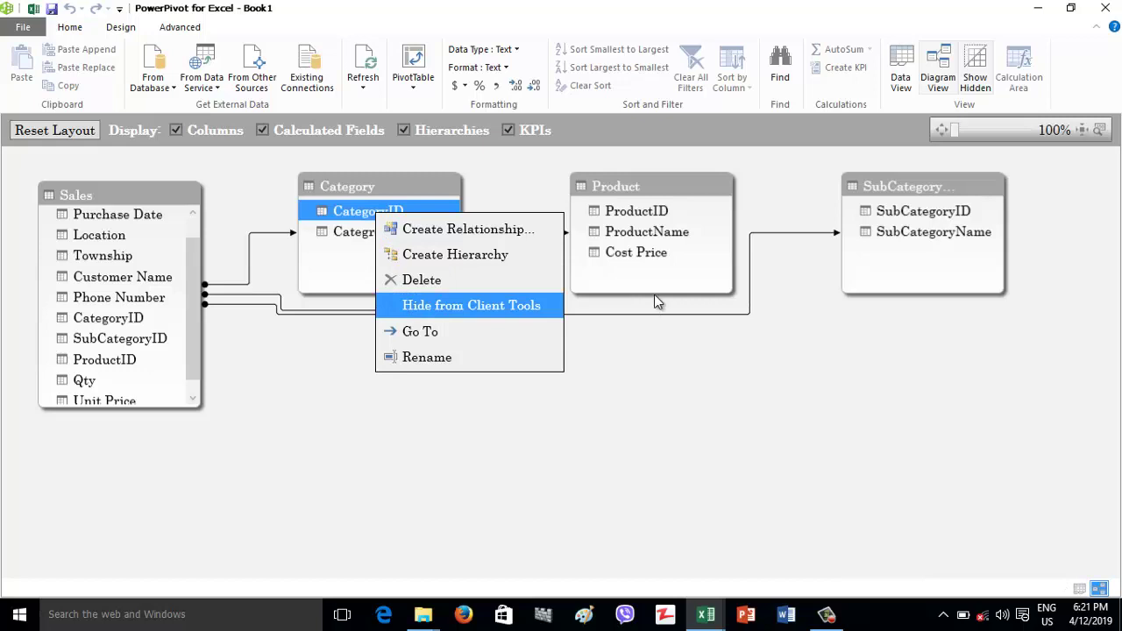
left_click(646, 219)
right_click(653, 218)
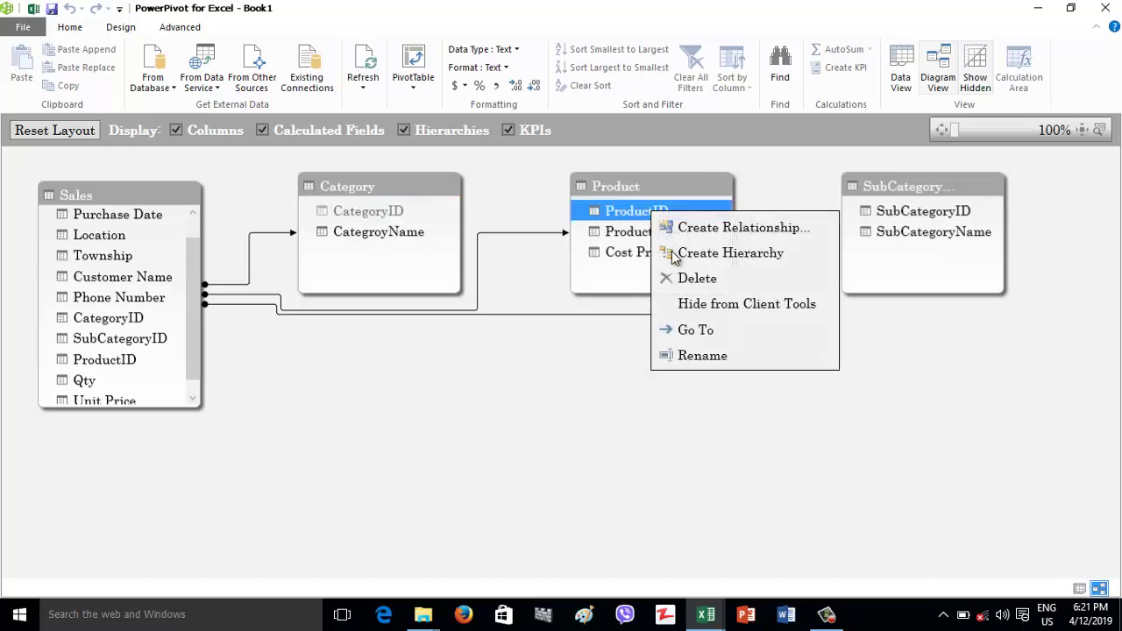
left_click(700, 307)
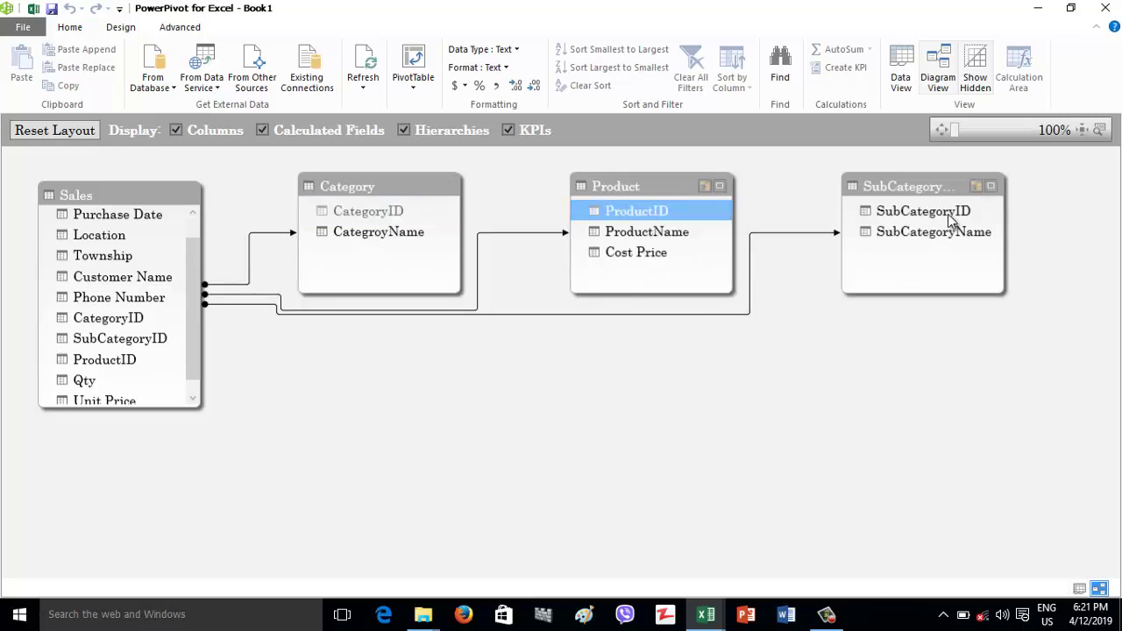
left_click(947, 212)
right_click(947, 212)
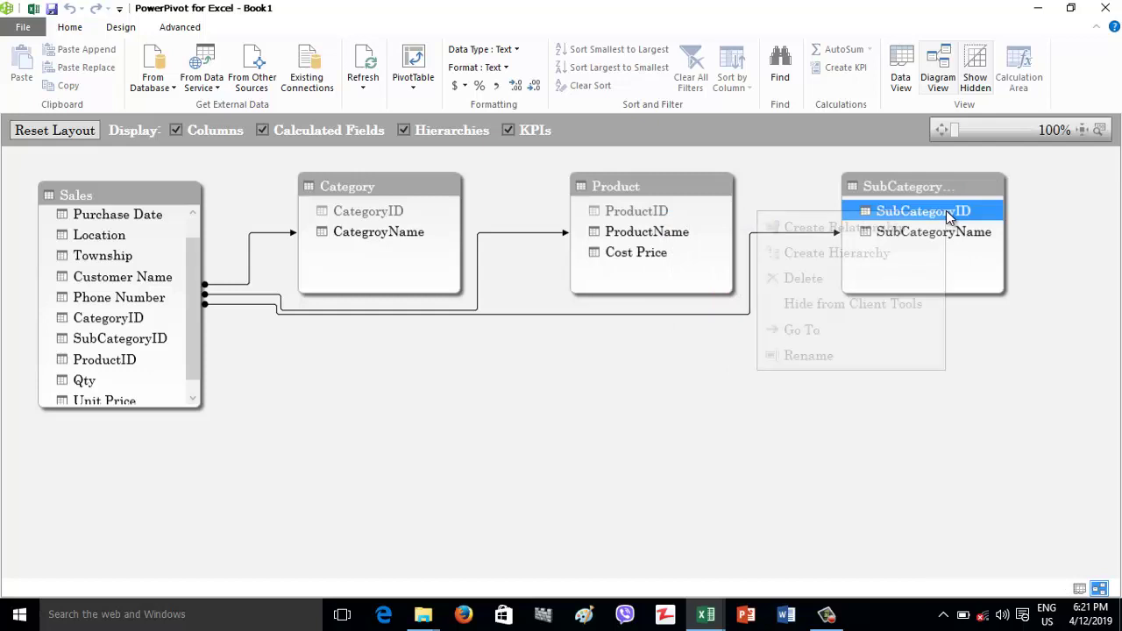
left_click(882, 309)
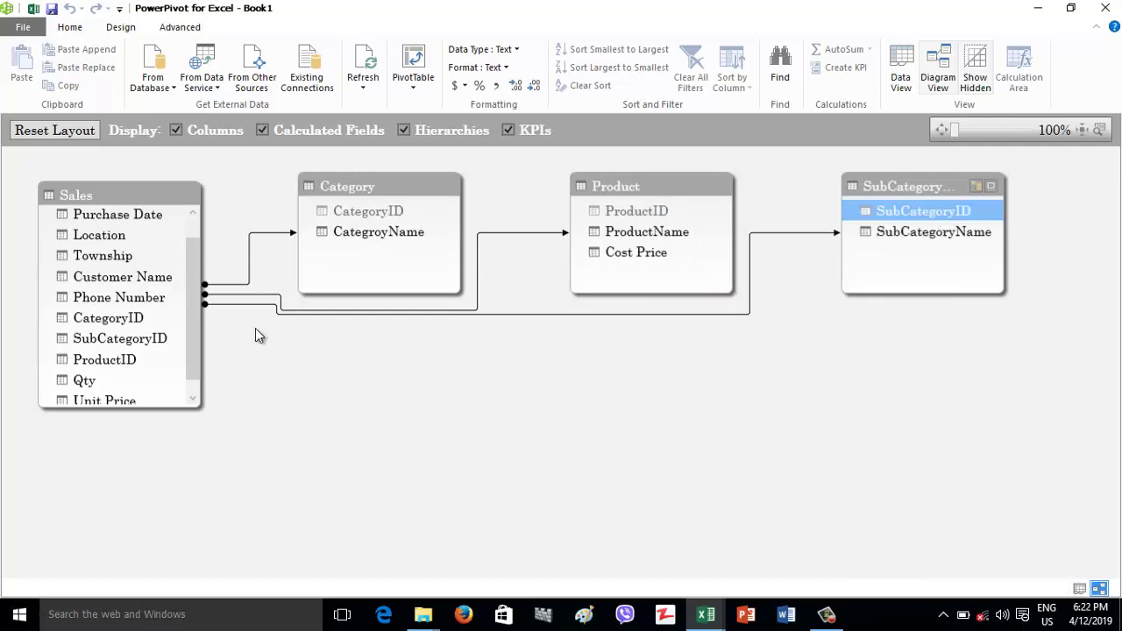
Step: Hide the Sales table's CategoryID, SubCategoryID and ProductID fields together from client tools
left_click(133, 326)
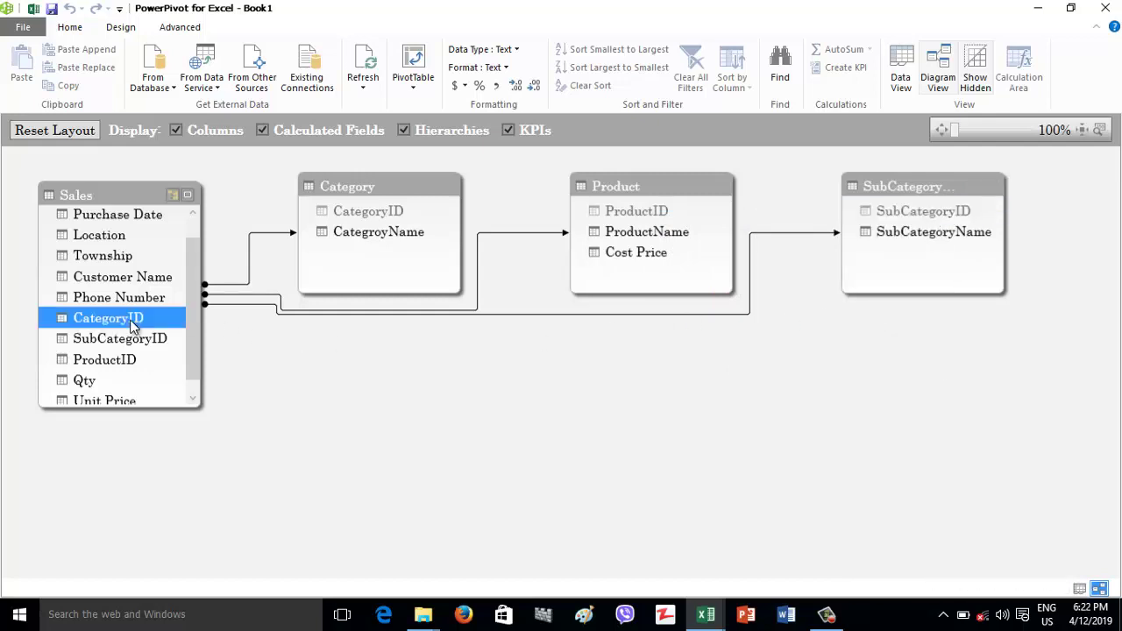
left_click(126, 364, "shift")
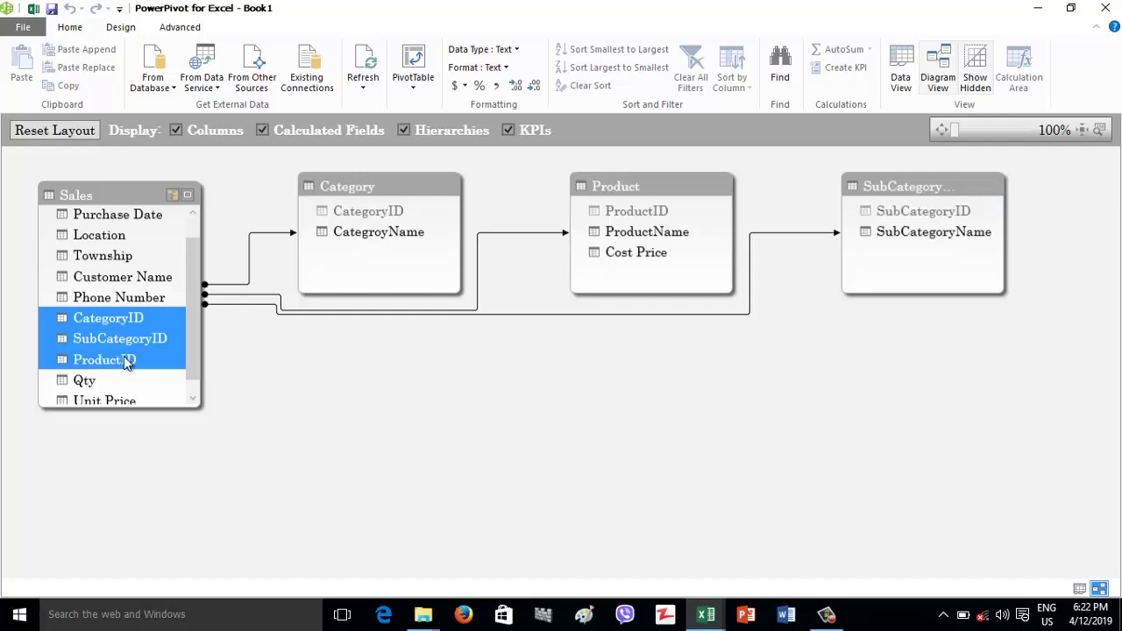
right_click(125, 362)
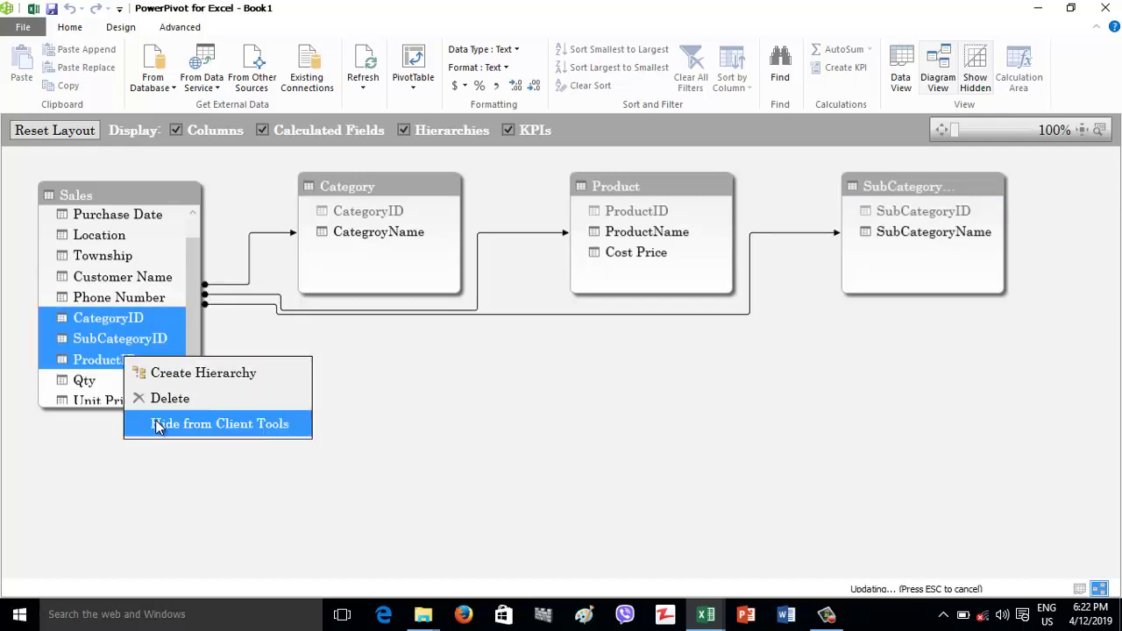
left_click(158, 426)
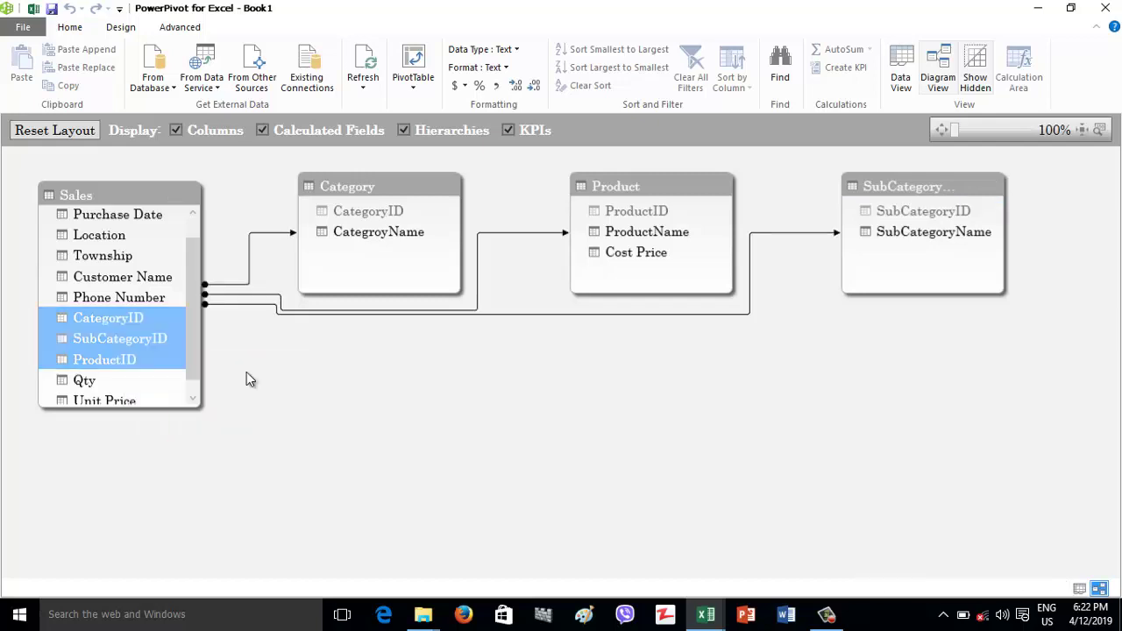
Step: Switch to Excel and check which fields the Category, Product, Sales and SubCategoryData tables offer in the PivotTable field list
left_click(33, 11)
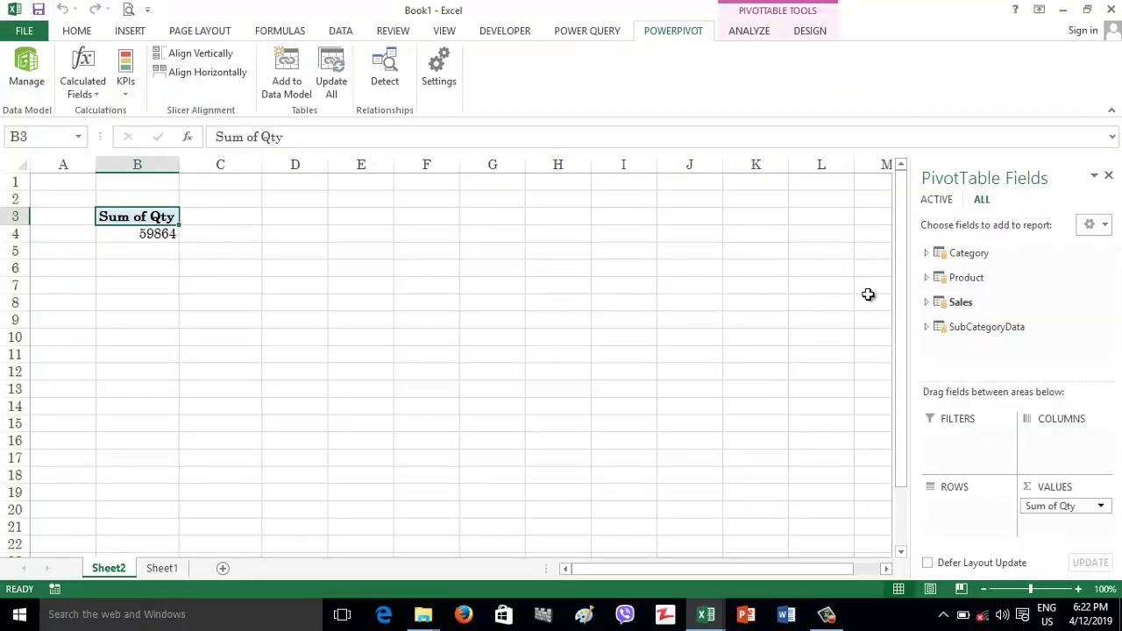
left_click(927, 254)
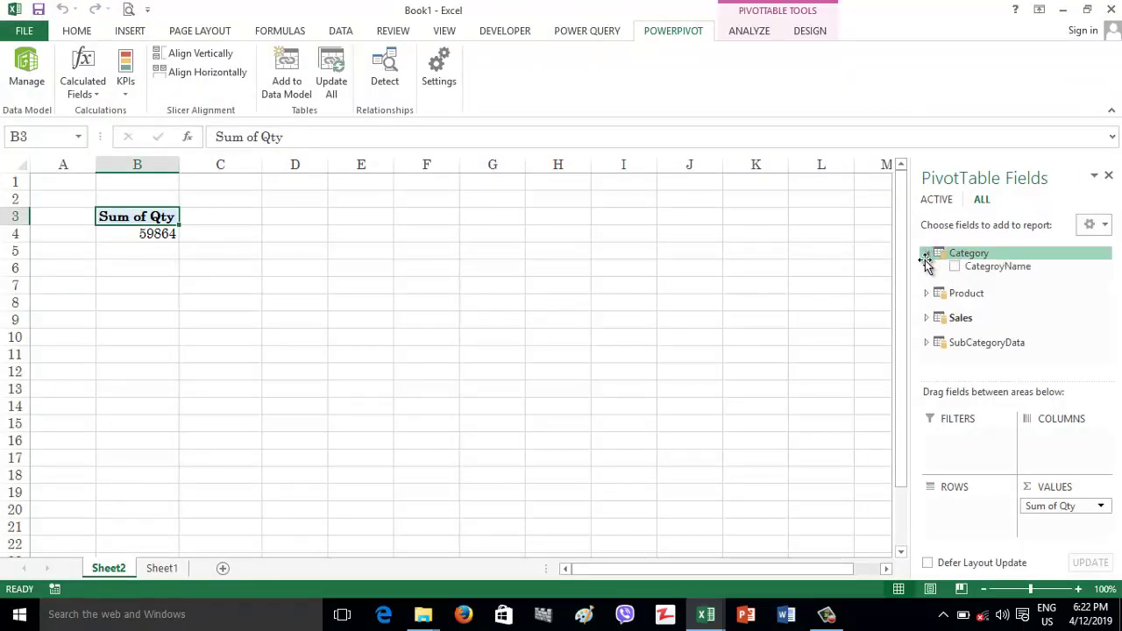
left_click(926, 253)
left_click(927, 278)
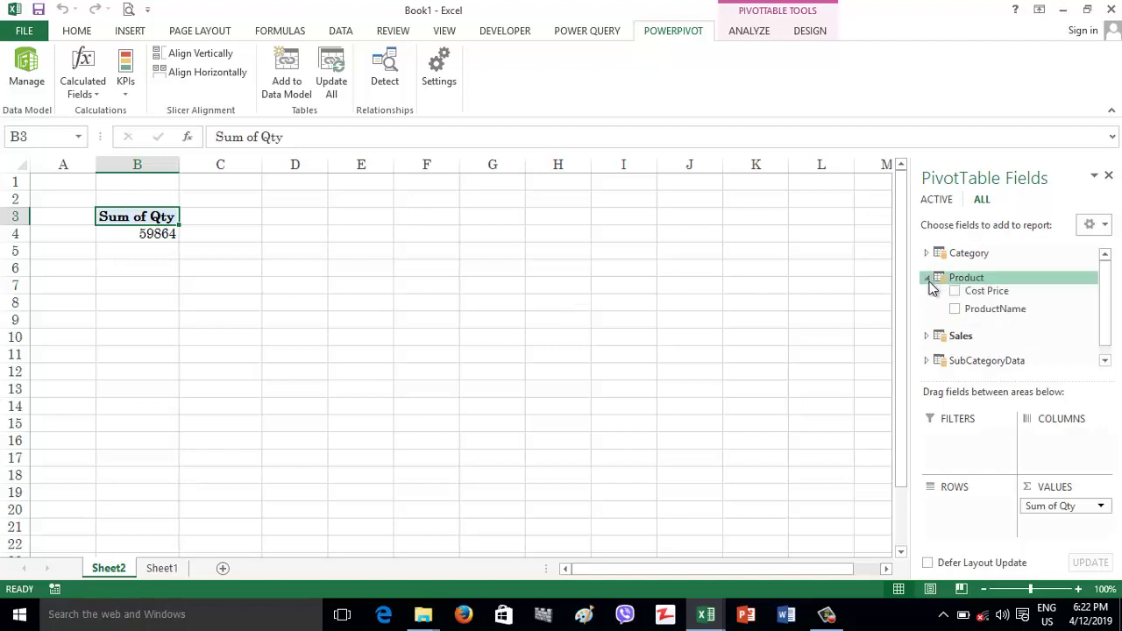
left_click(927, 278)
left_click(927, 303)
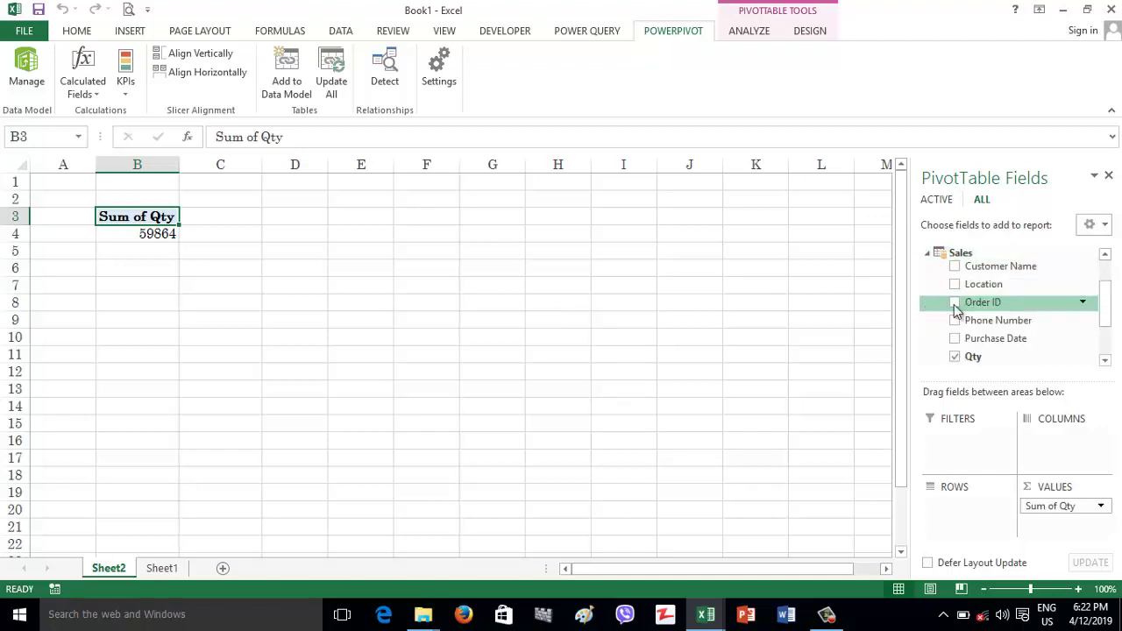
left_click(926, 253)
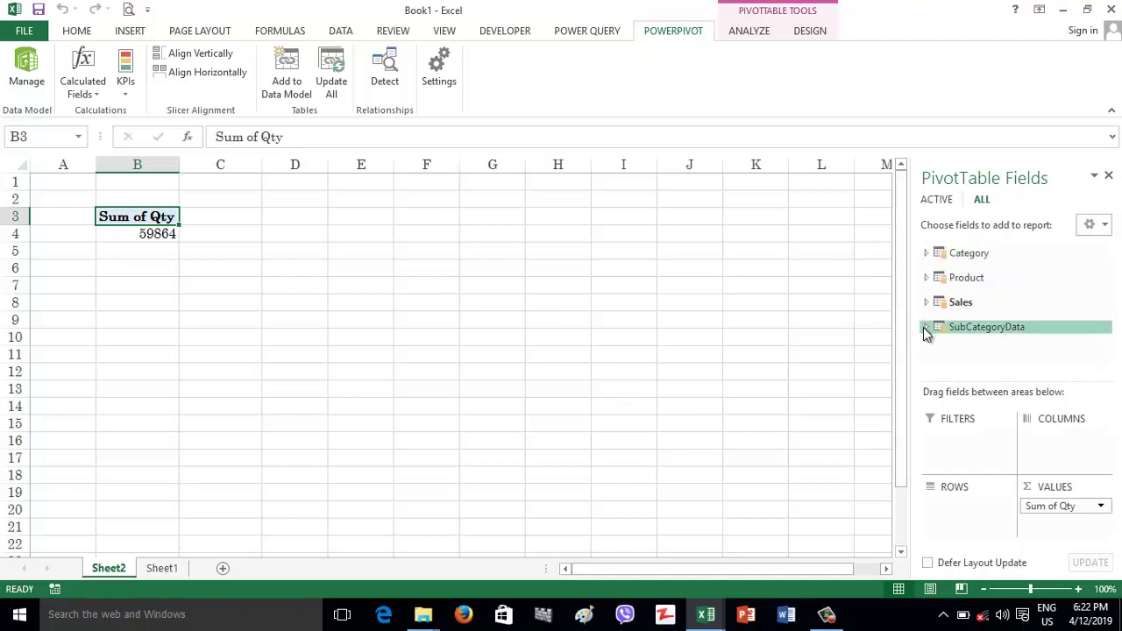
left_click(926, 328)
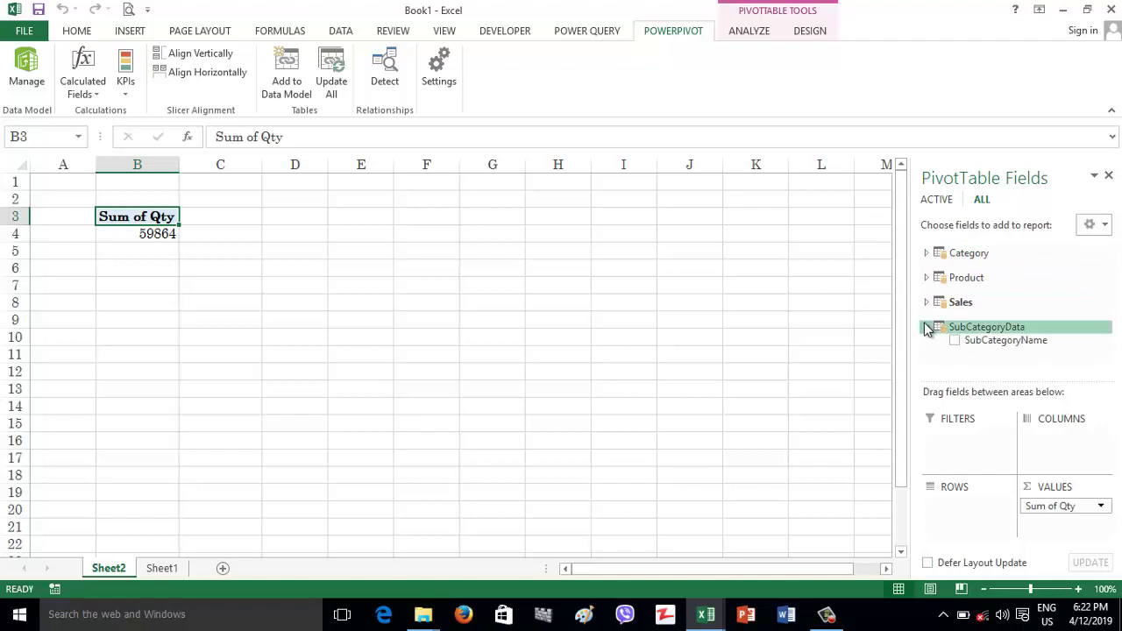
Step: Add SubCategoryName and CategroyName to the PivotTable's rows with CategroyName on the outer level, then collapse the tables in the field list
left_click(955, 342)
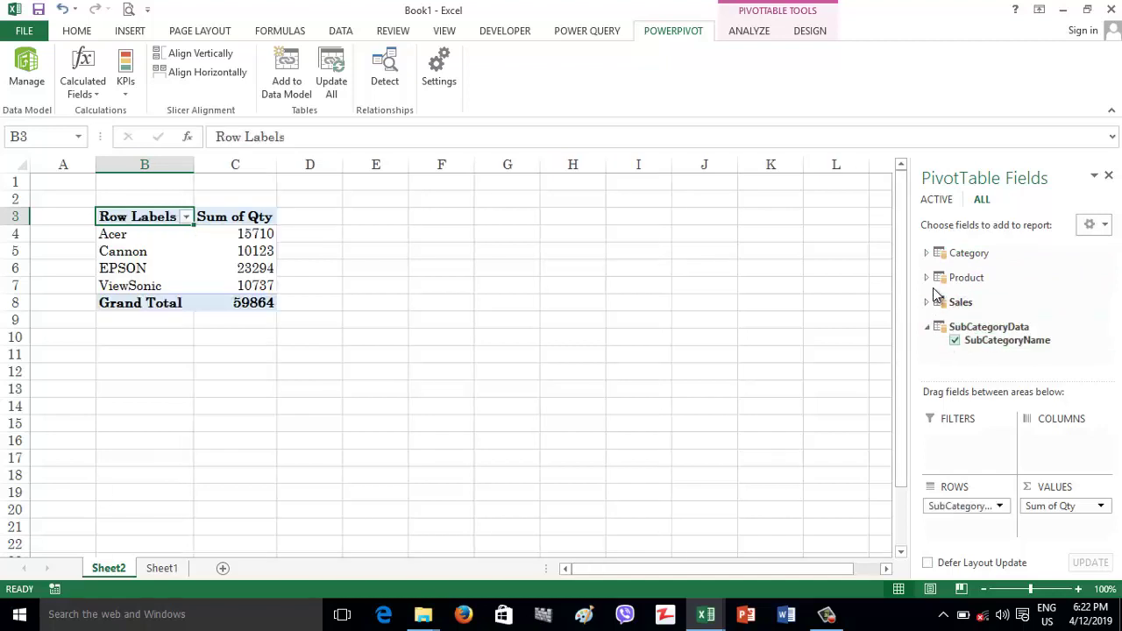
left_click(927, 253)
left_click(955, 266)
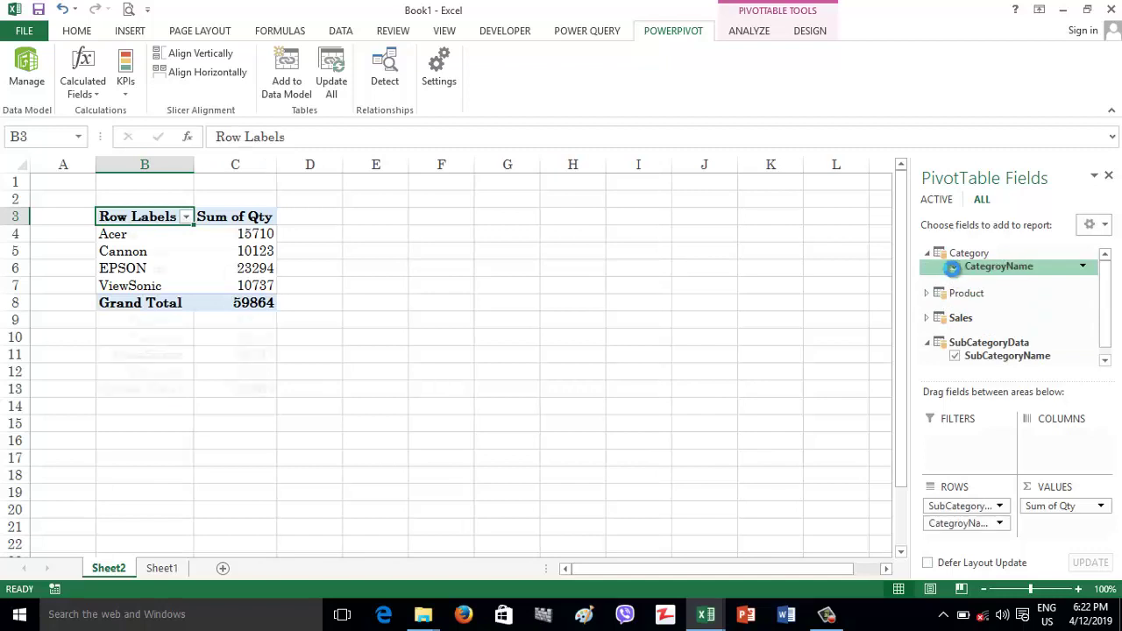
left_click_drag(931, 506, 943, 534)
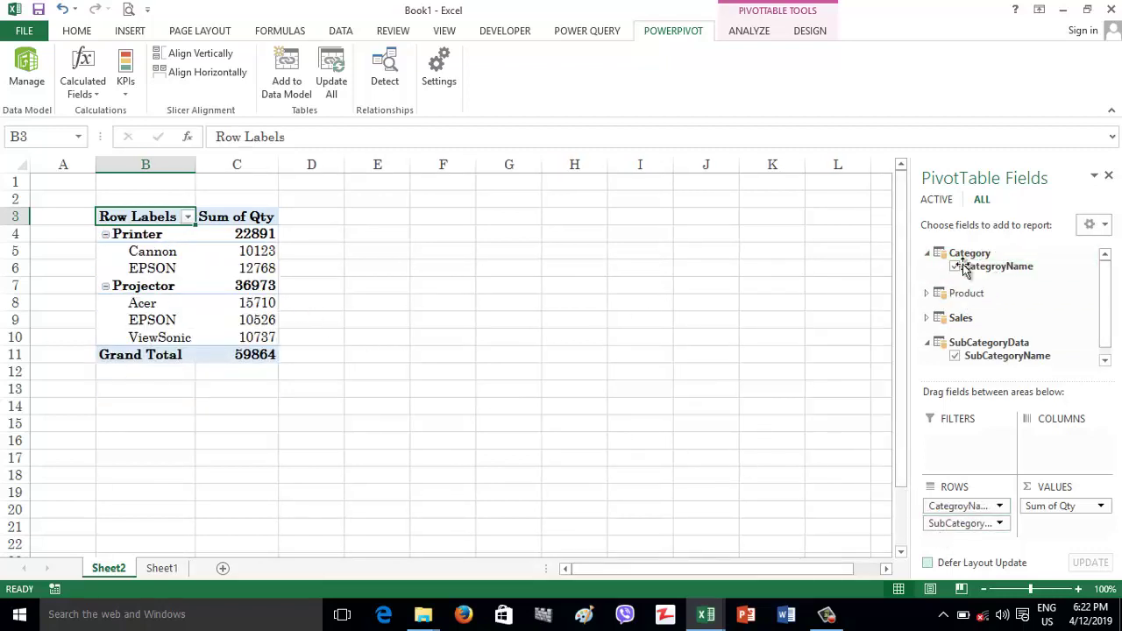
left_click(927, 254)
left_click(927, 277)
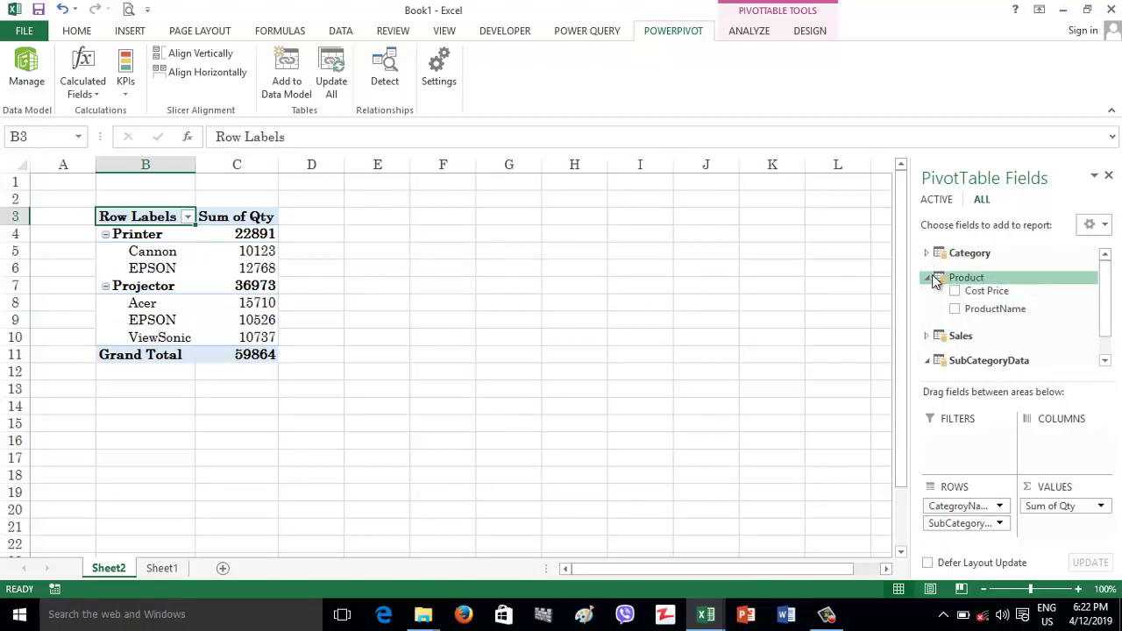
left_click(926, 277)
left_click(936, 329)
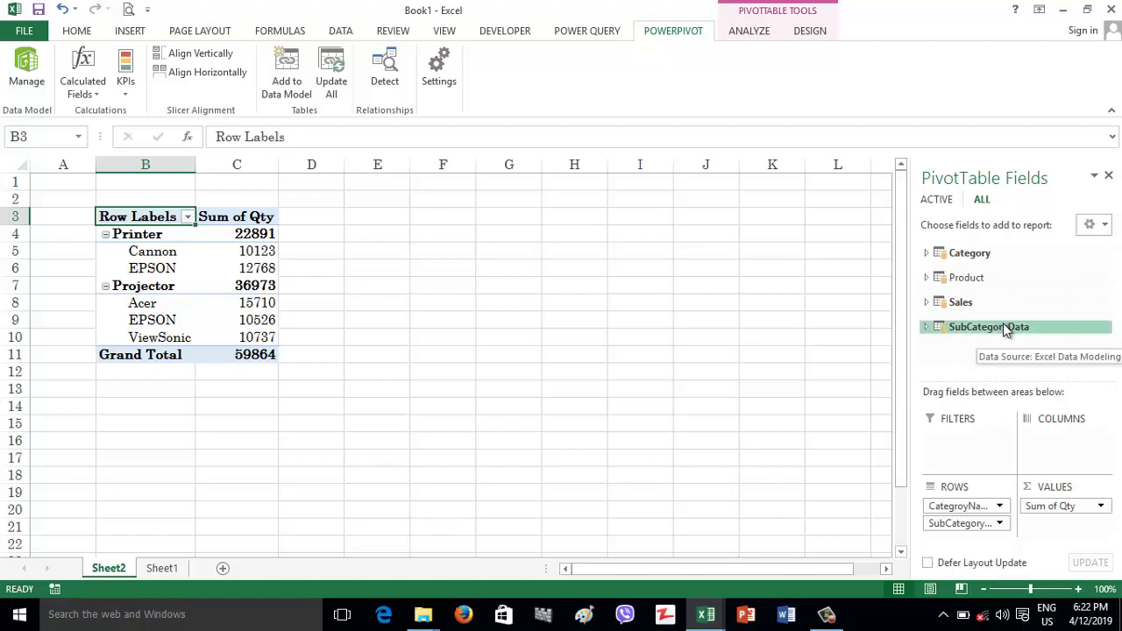
Step: Rename the SubCategoryData table to SubCategory in the PowerPivot model diagram
left_click(26, 70)
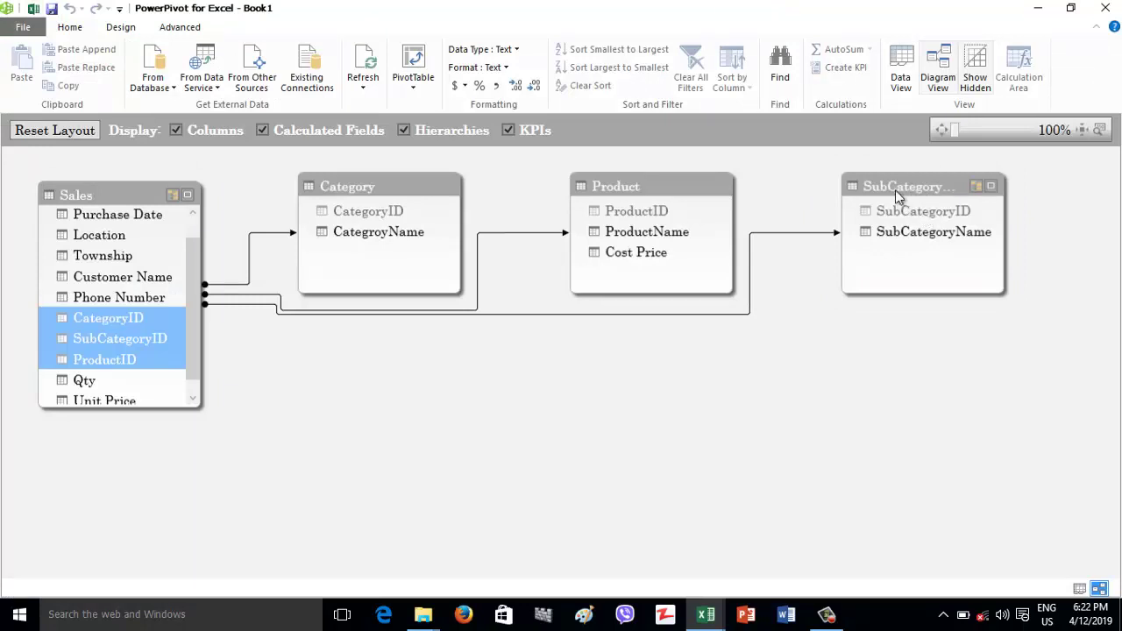
left_click(921, 189)
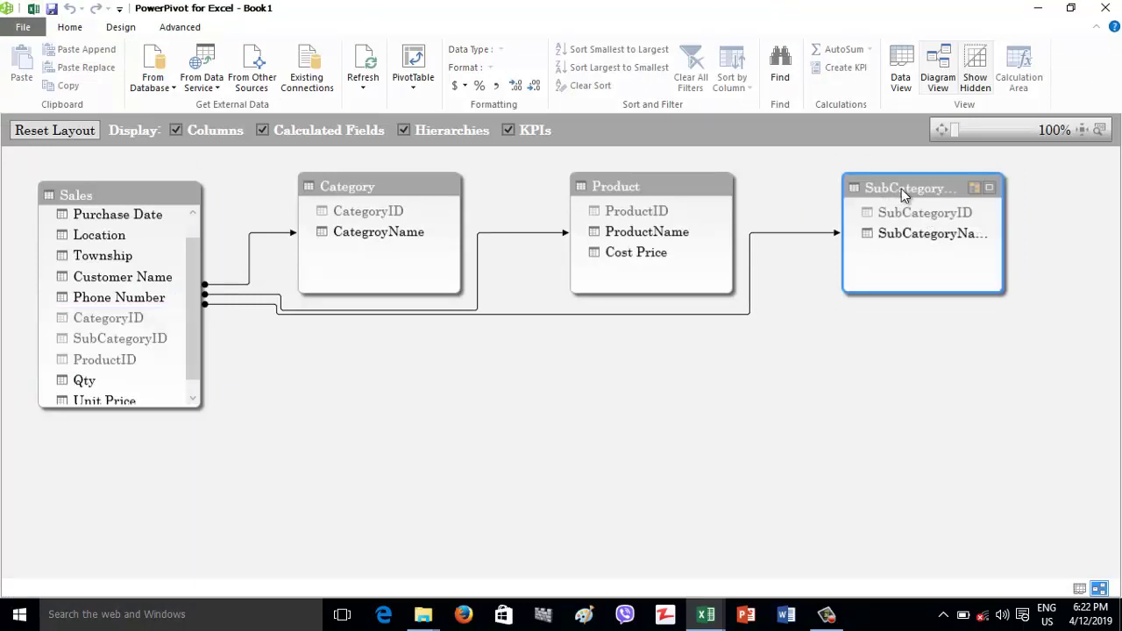
right_click(901, 188)
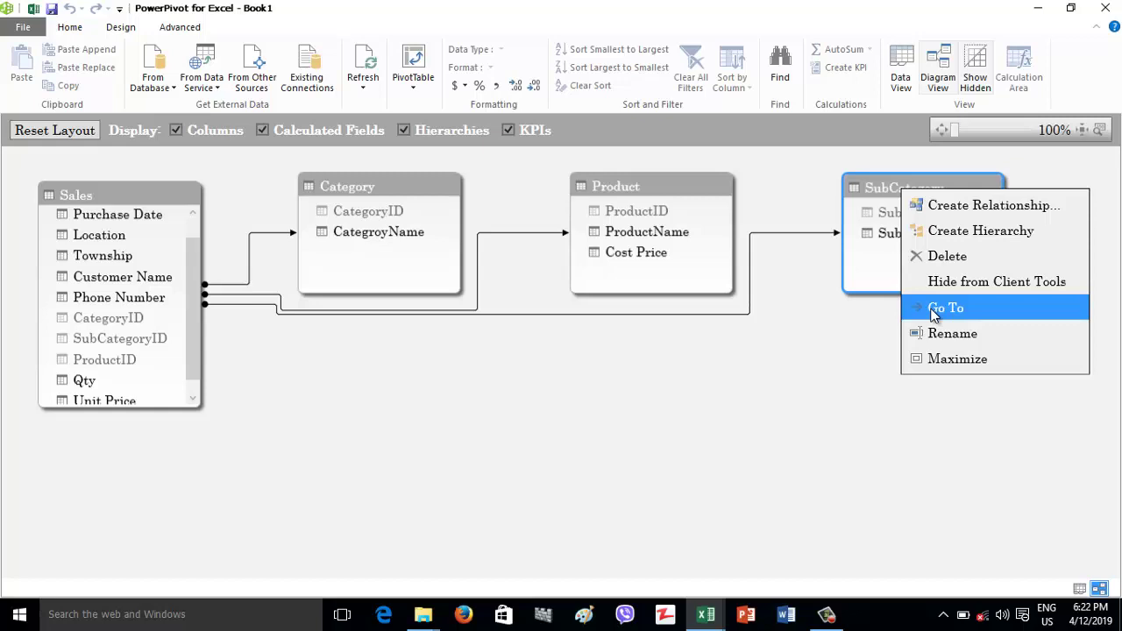
Step: Return to Excel and empty the PivotTable by removing CategroyName from the rows and Sum of Qty from the values
left_click(38, 10)
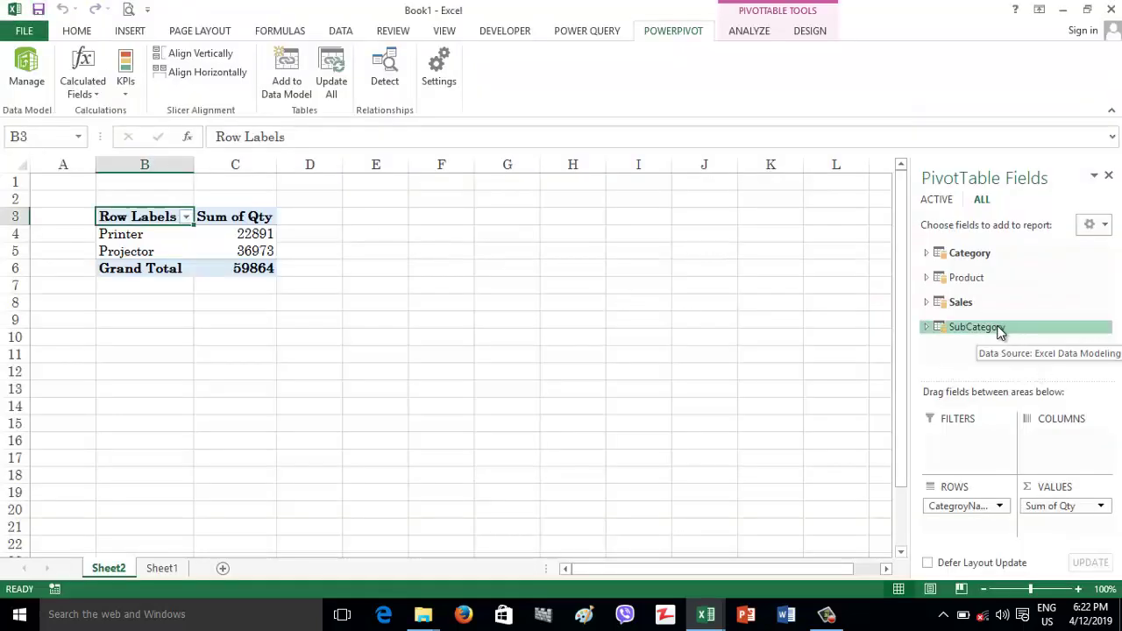
left_click_drag(837, 513, 574, 486)
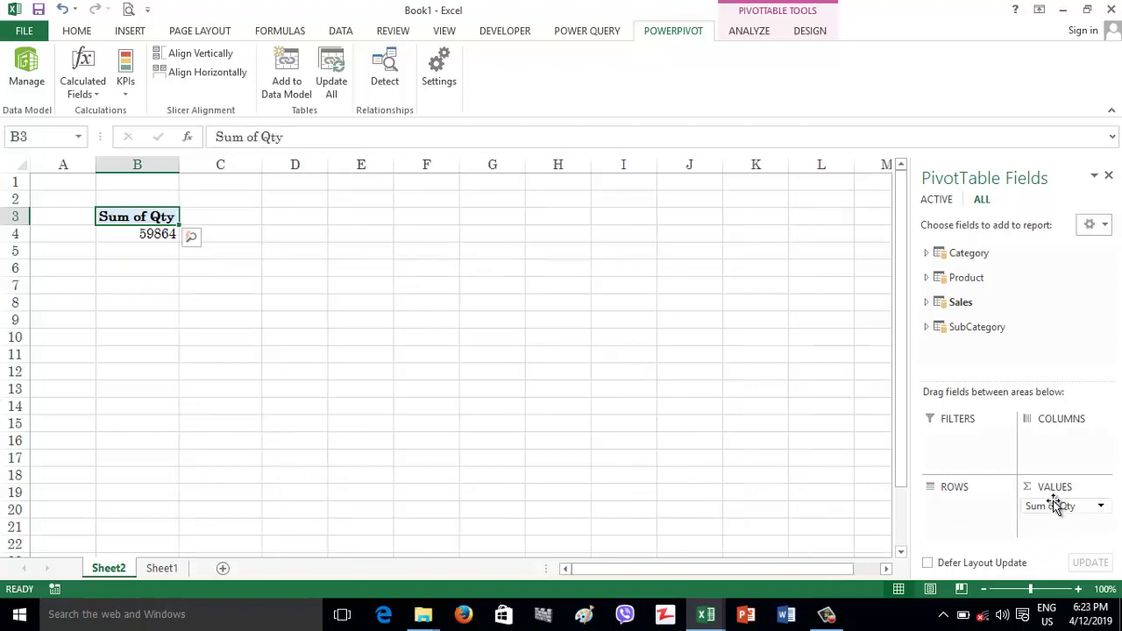
left_click_drag(1057, 505, 675, 496)
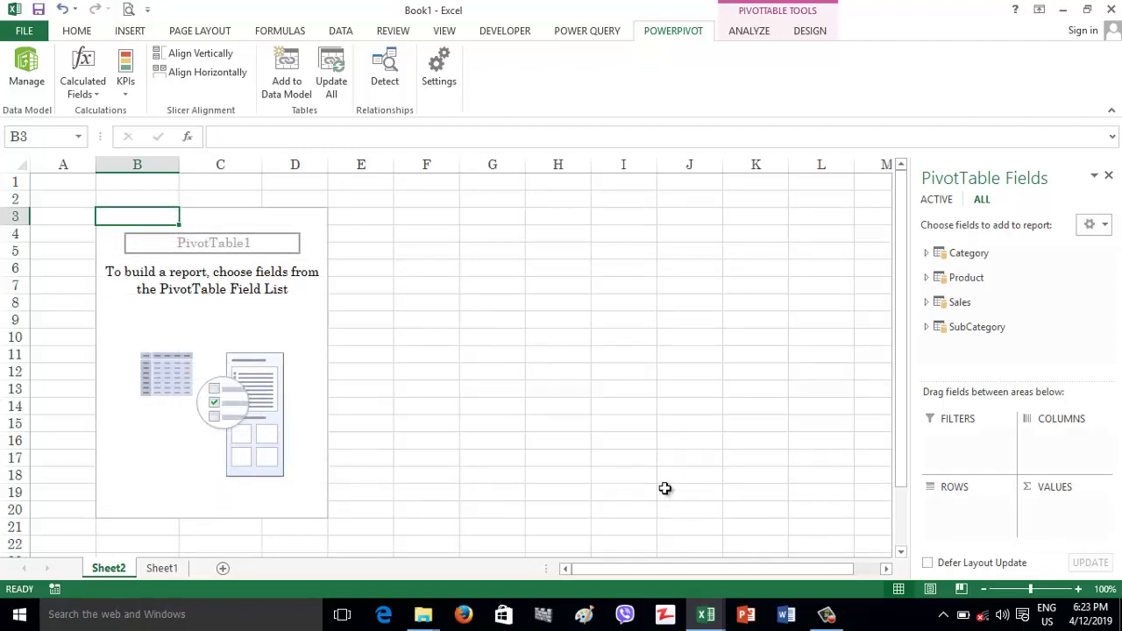
Step: Review the fields of the Category, Product, Sales and renamed SubCategory tables in the PivotTable field list
left_click(926, 253)
left_click(927, 254)
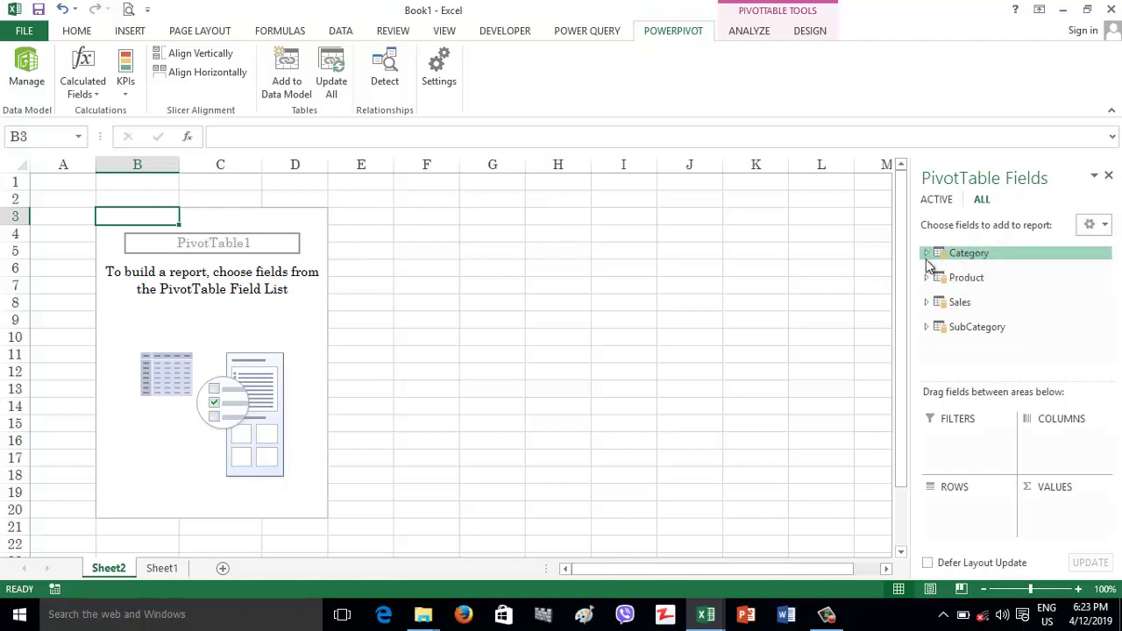
left_click(927, 277)
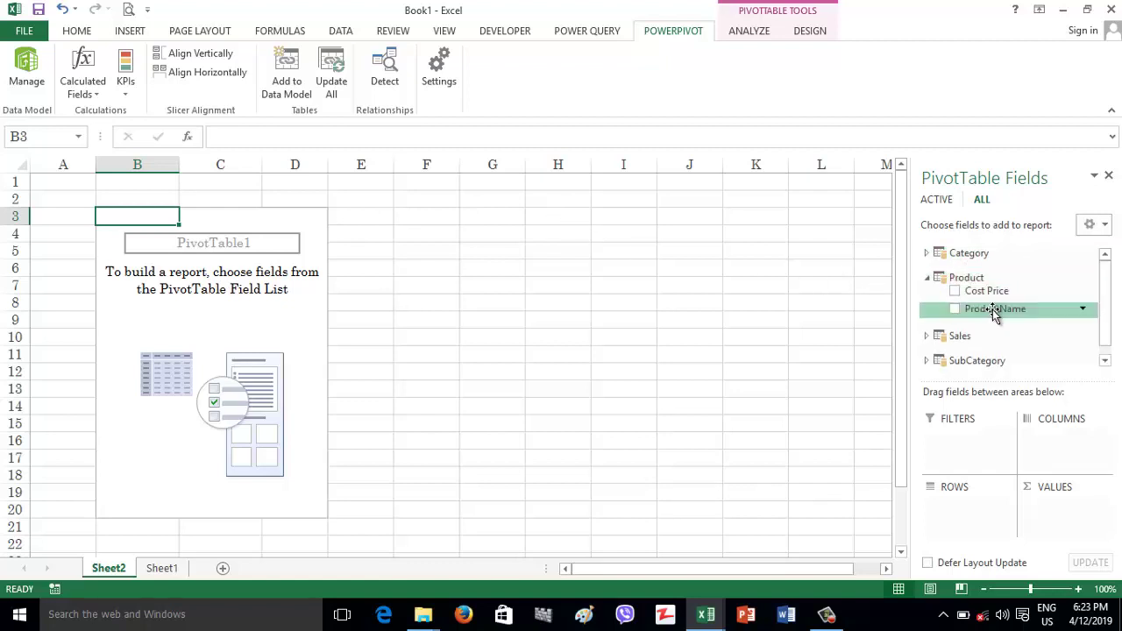
left_click(927, 278)
left_click(927, 302)
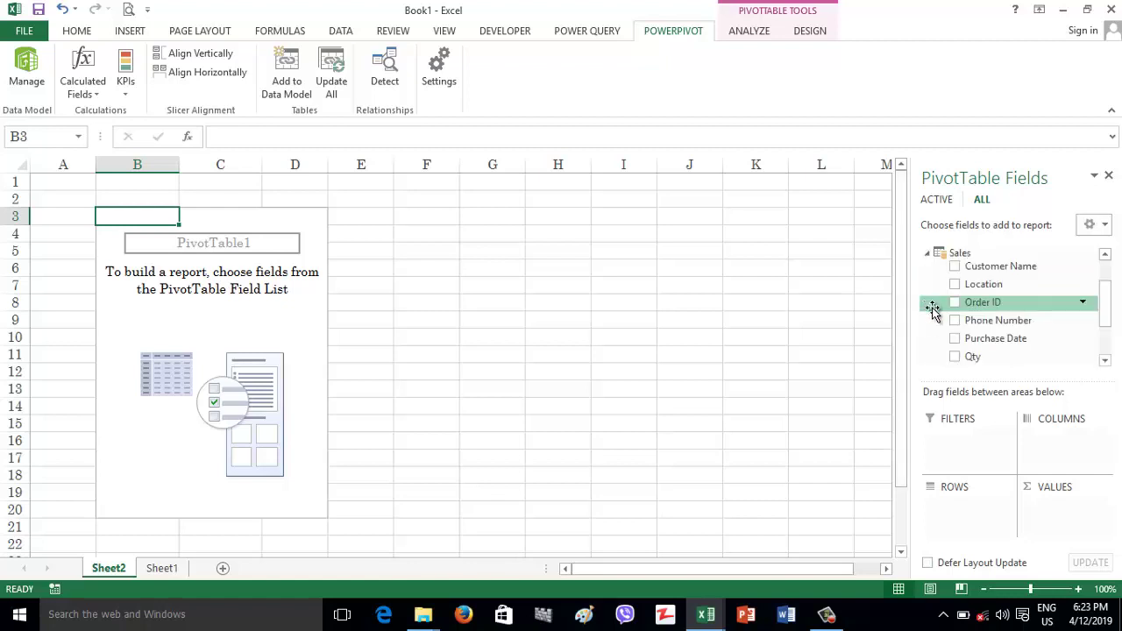
left_click(928, 254)
left_click(927, 327)
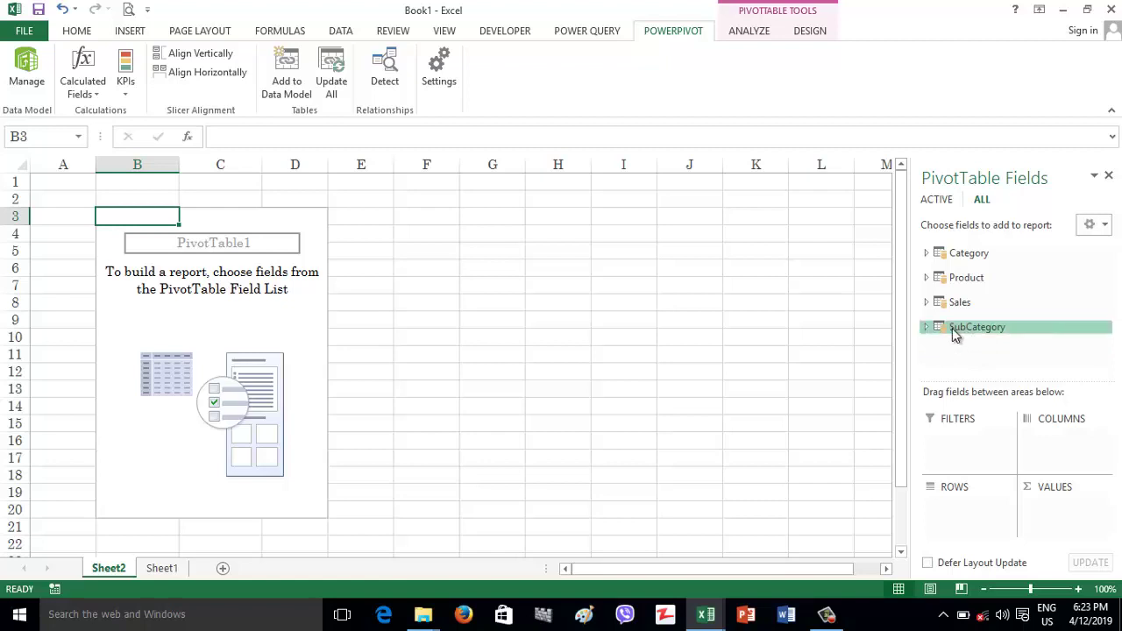
left_click(940, 332)
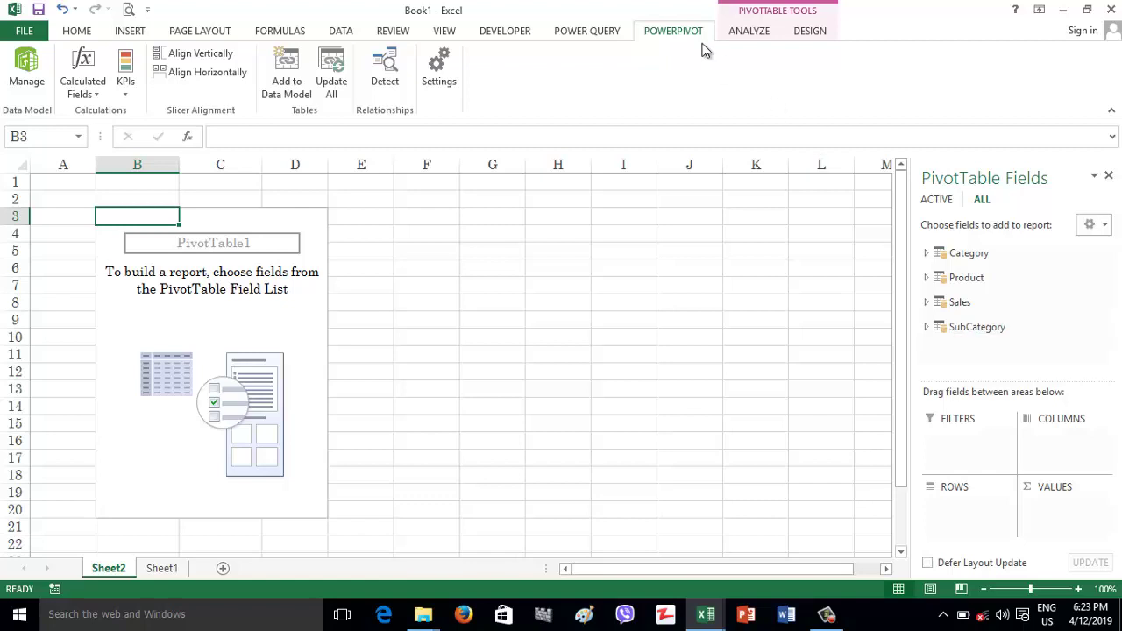
Step: Switch to the PowerPivot window and show the Sales table's records in Data View
left_click(24, 83)
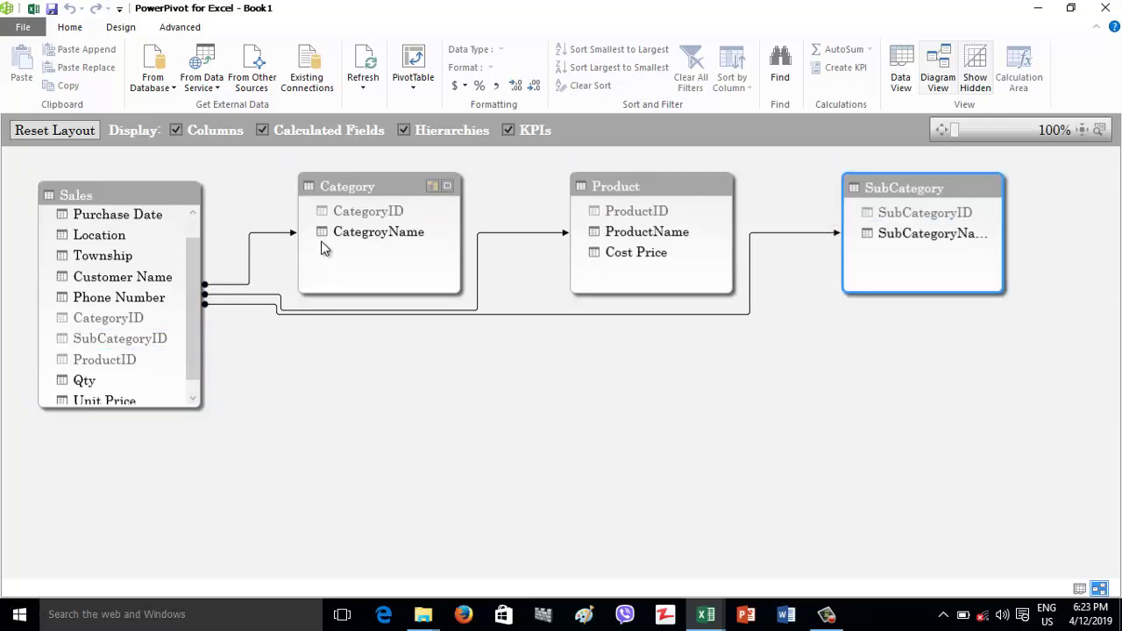
left_click(903, 82)
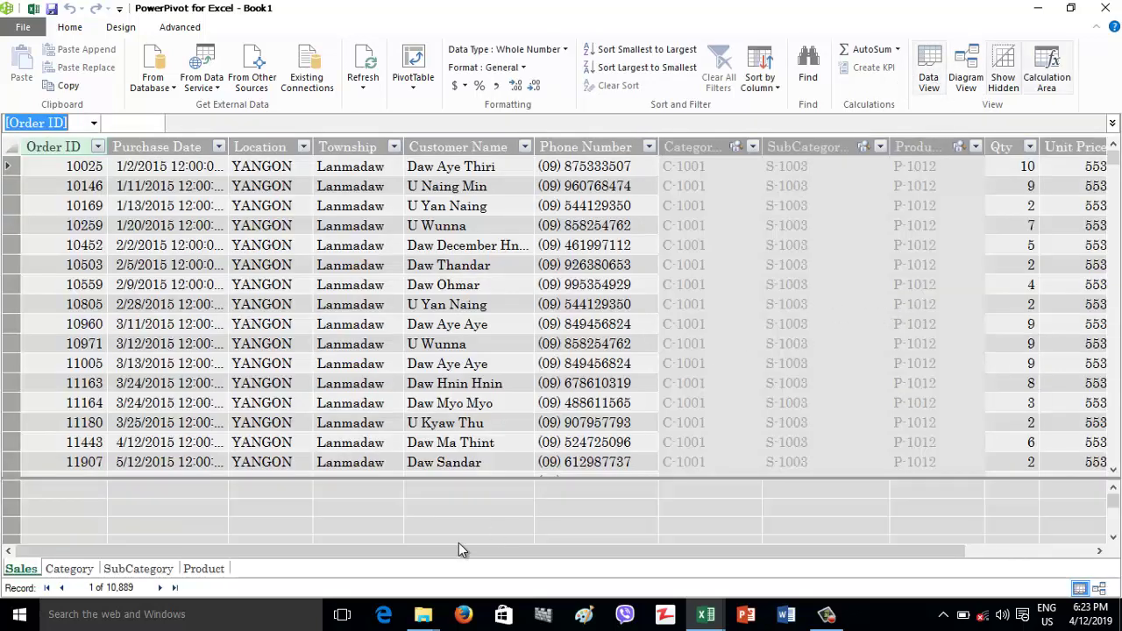
Step: Add a calculated column to the Sales table with the formula =RELATED(Category[CategroyName])
left_click_drag(451, 552, 589, 547)
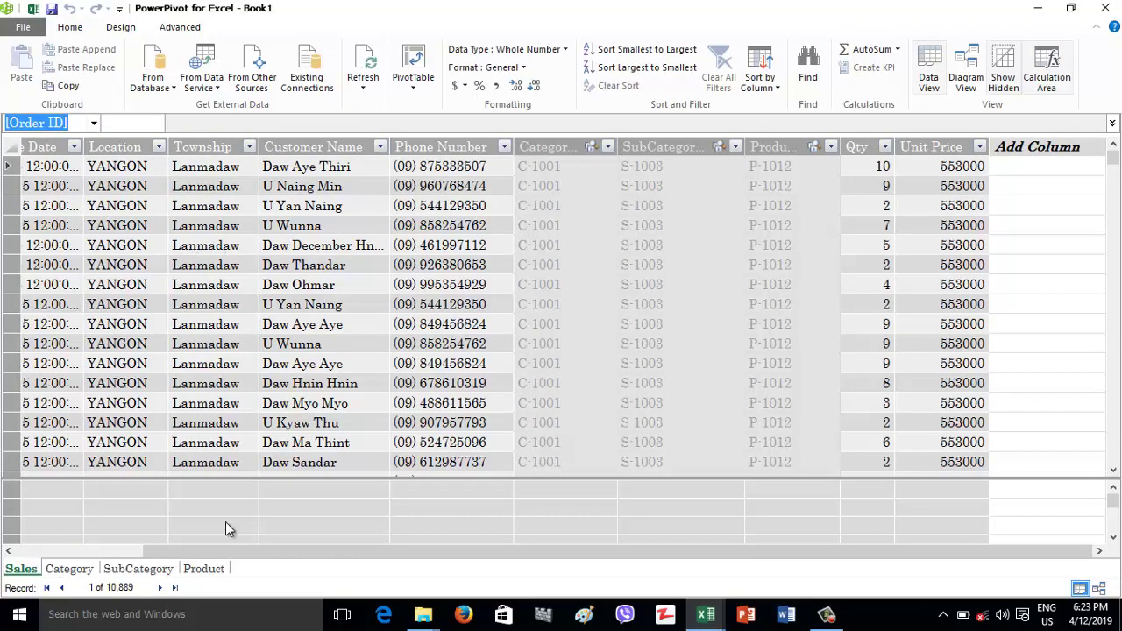
left_click(1003, 184)
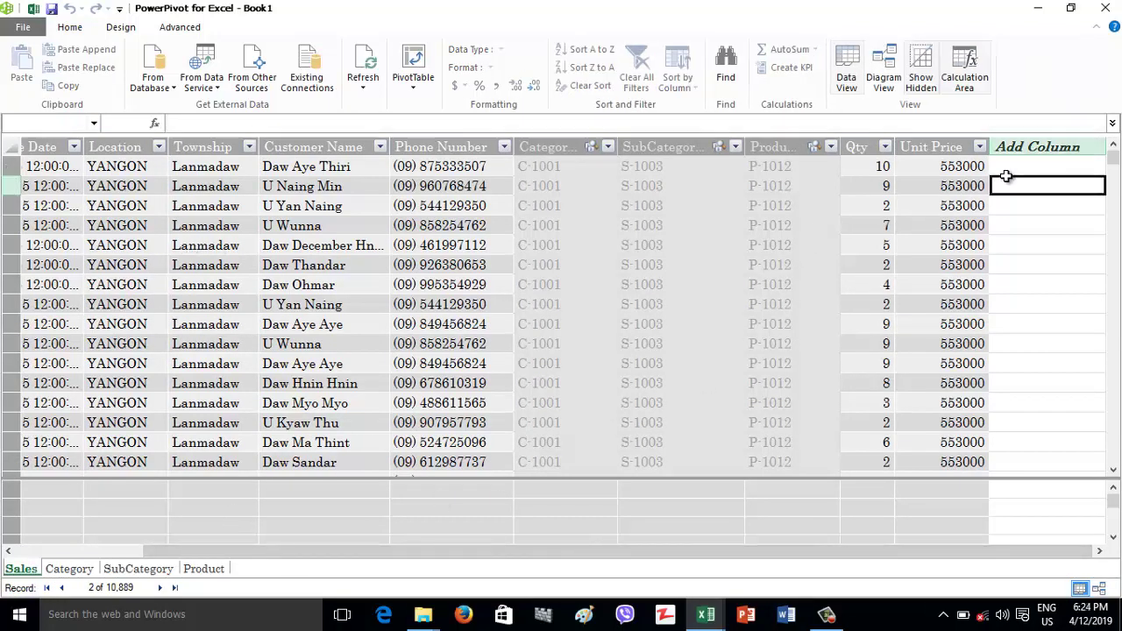
left_click(1024, 157)
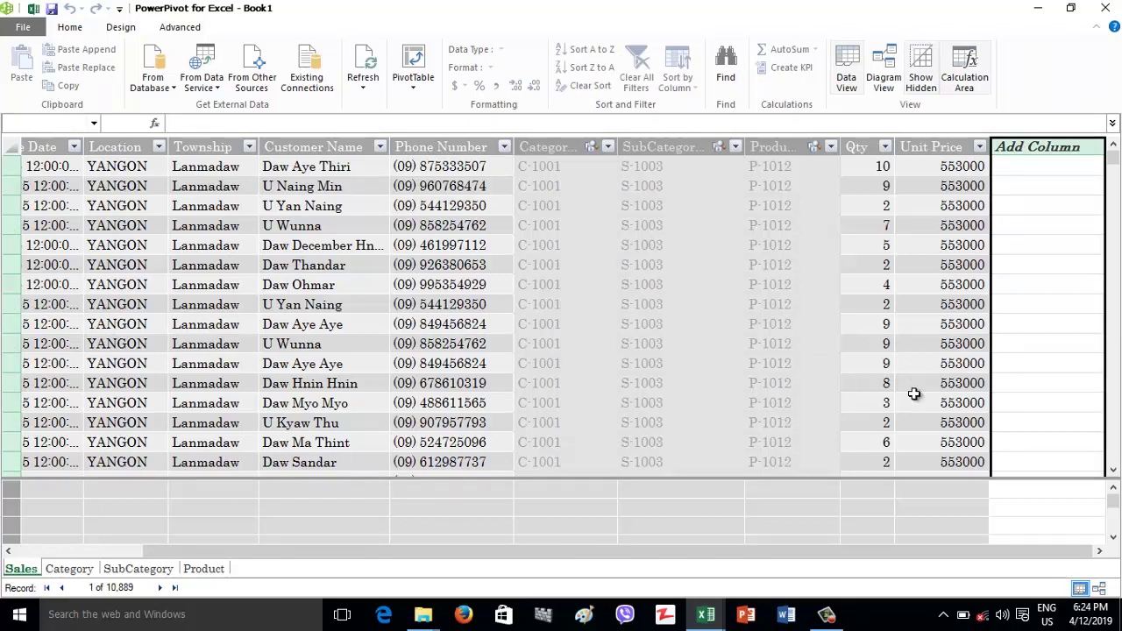
left_click(1029, 167)
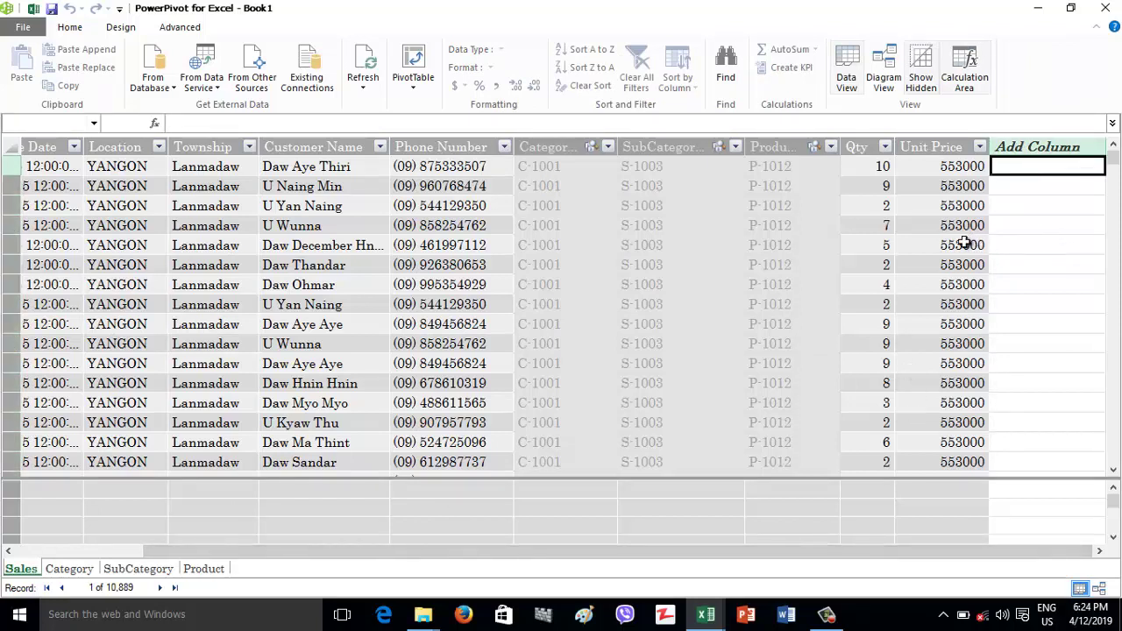
left_click(189, 127)
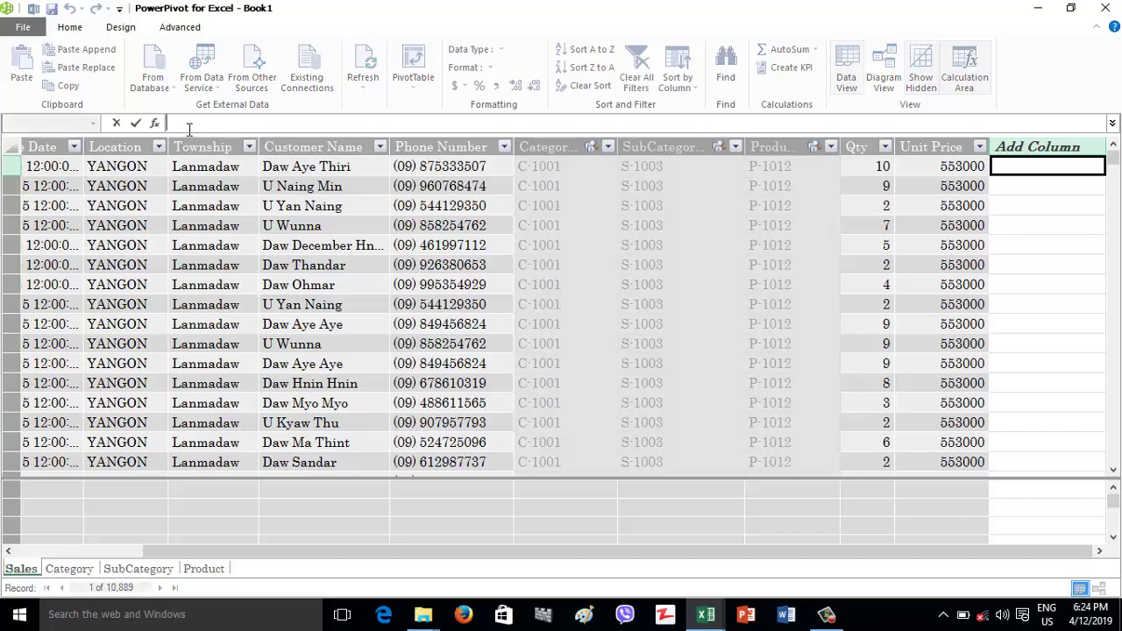
type("=")
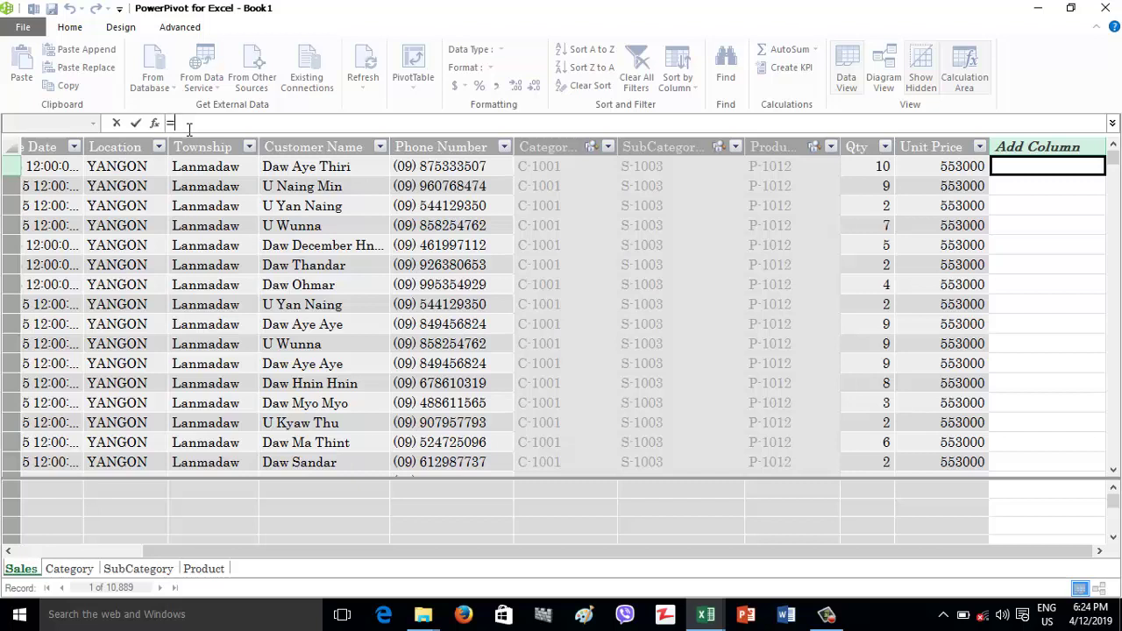
type("re")
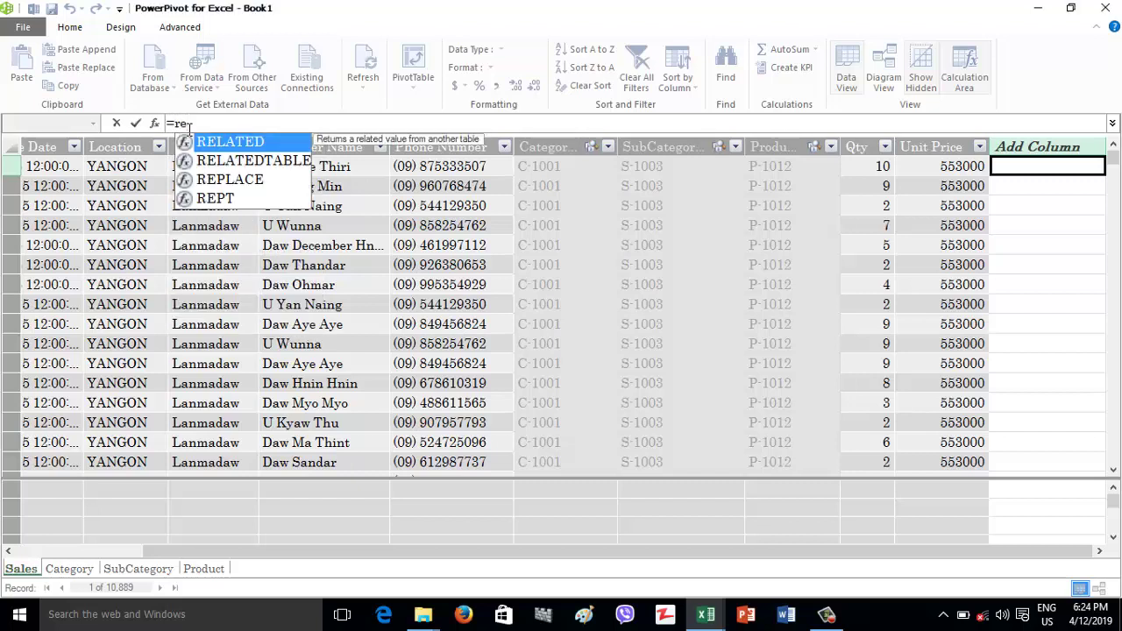
key("Tab")
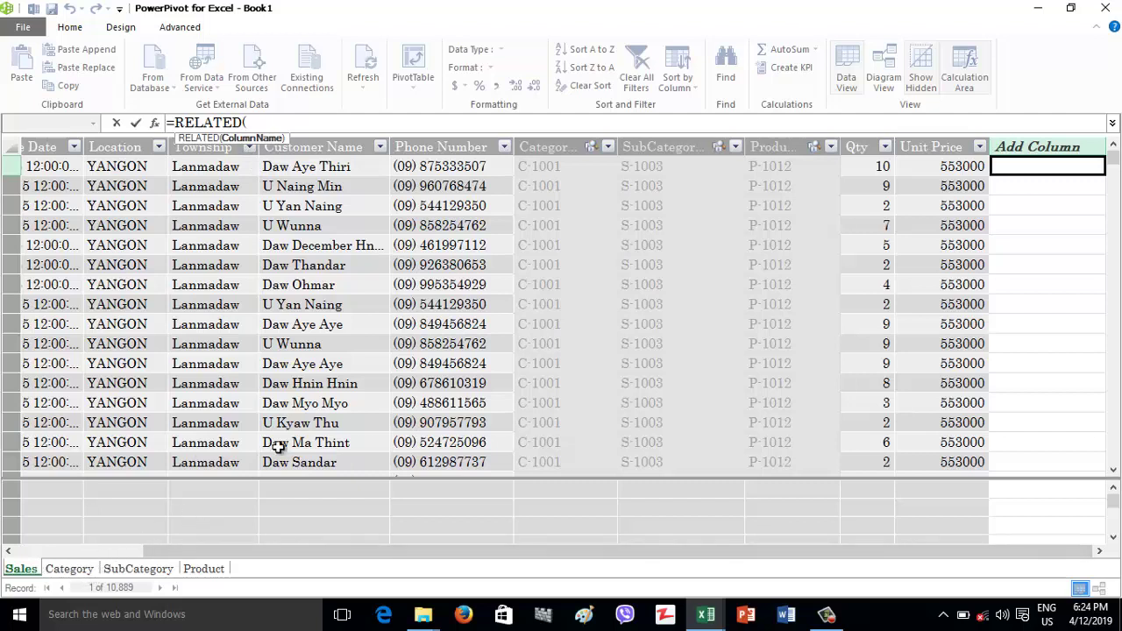
left_click(76, 572)
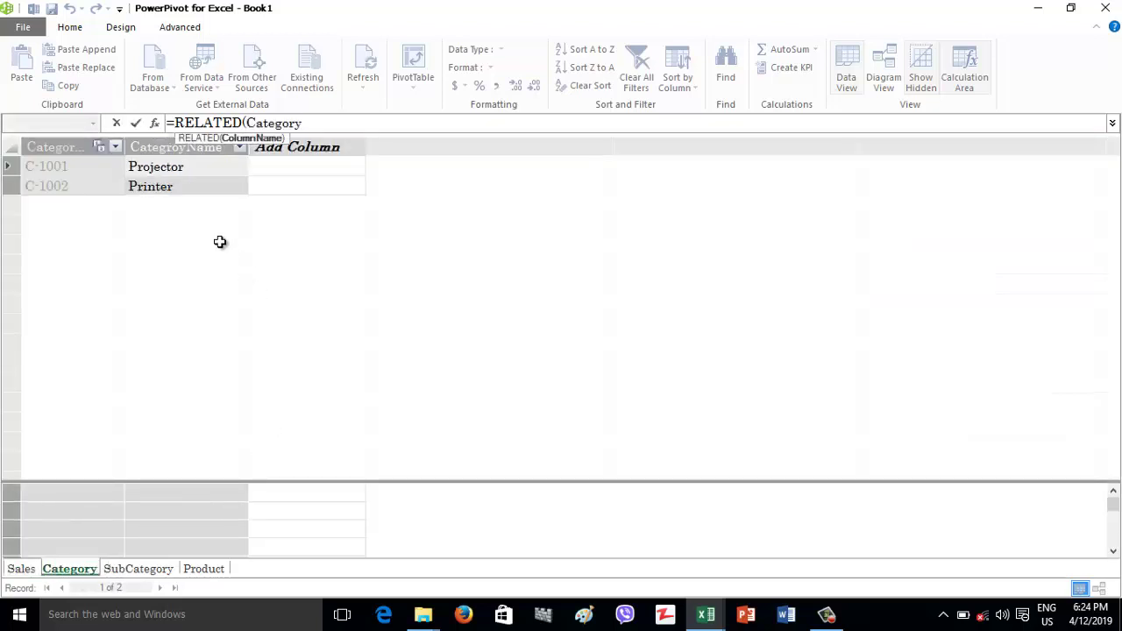
left_click(161, 150)
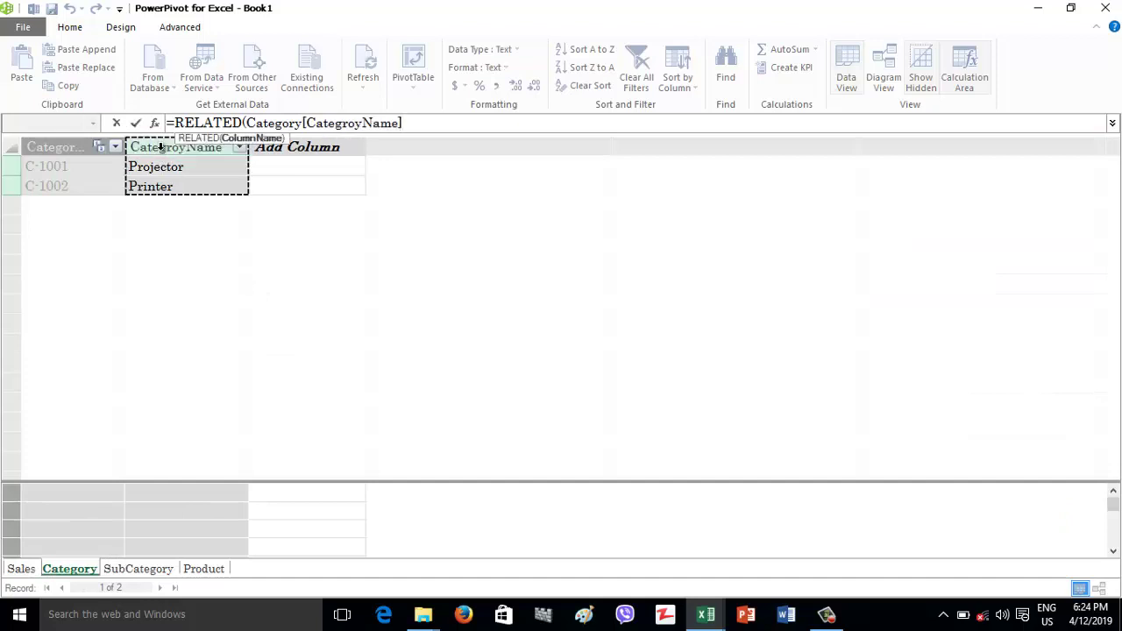
type(")")
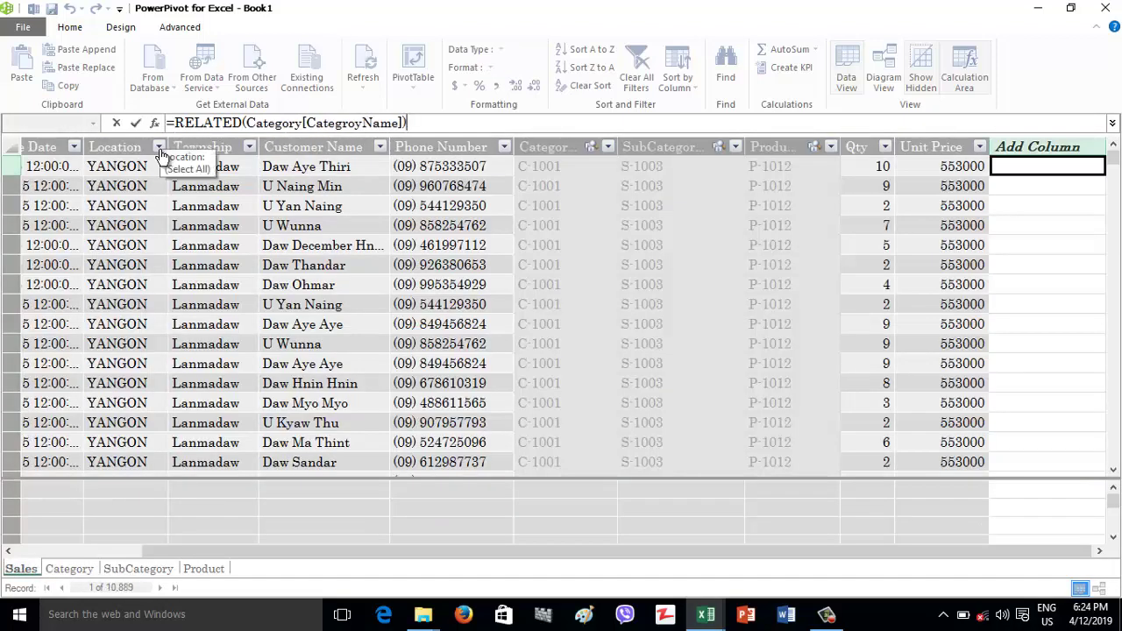
key("Return")
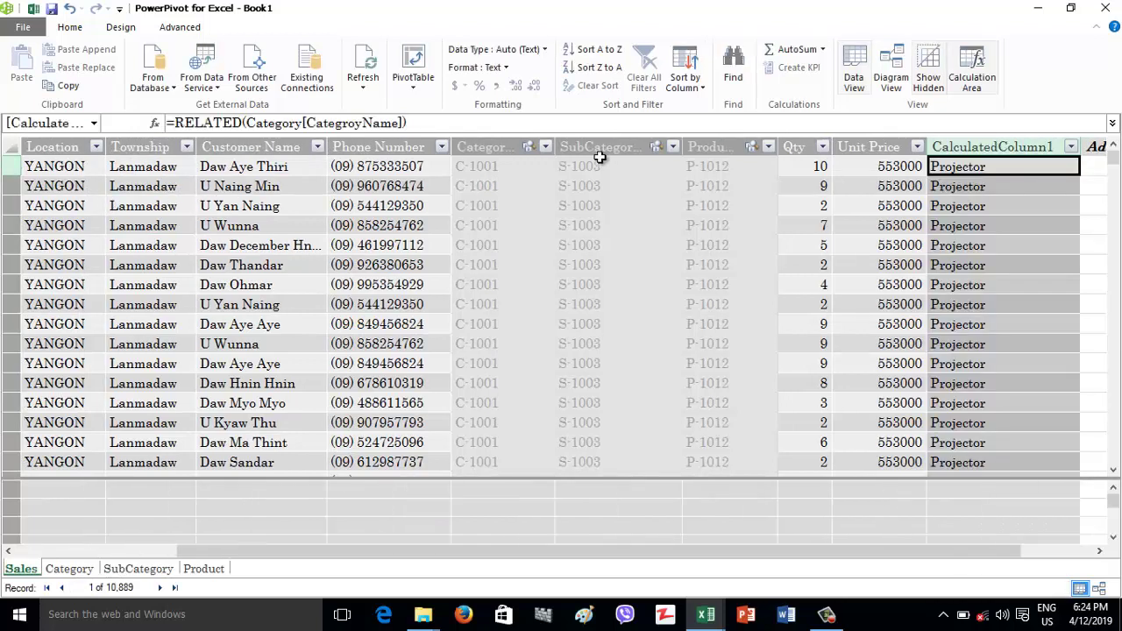
Step: Rename the new calculated column in the Sales table to Category
left_click(977, 143)
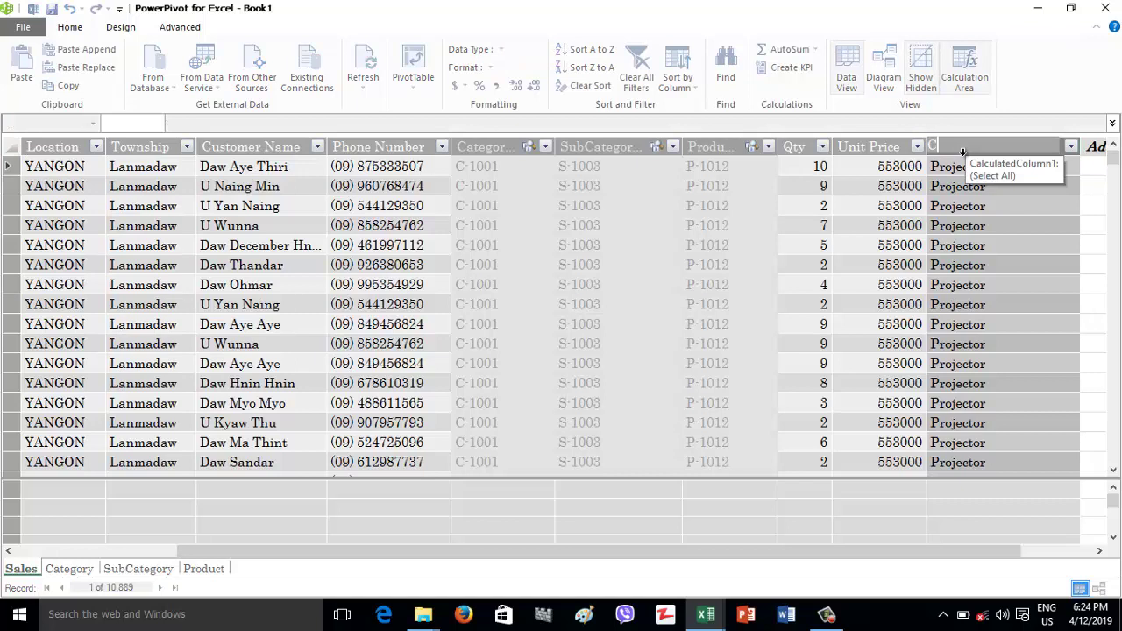
type("Category")
key("Return")
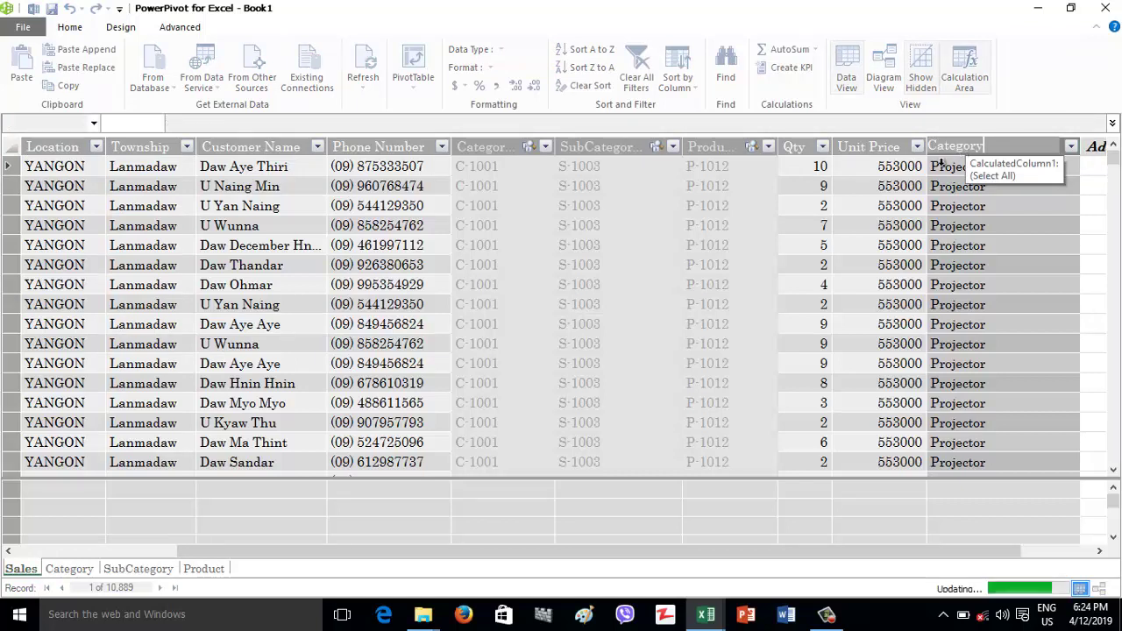
Step: Try to add another calculated column to the Sales table with the formula =SubCategory[SubCategoryName]
left_click(1077, 169)
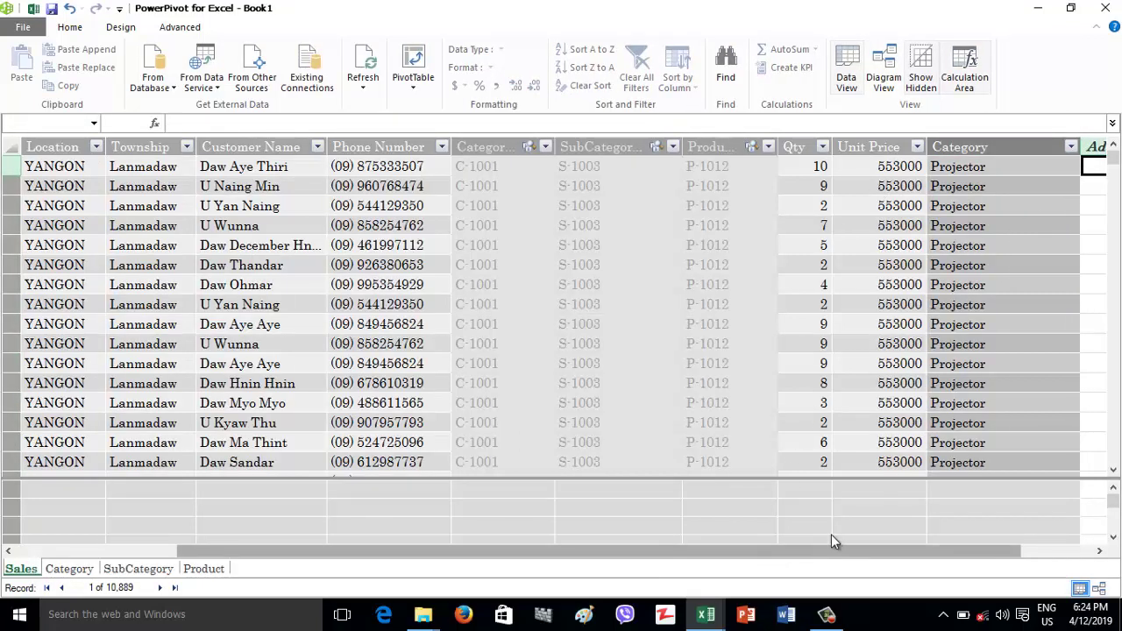
left_click_drag(840, 560, 964, 561)
type("=")
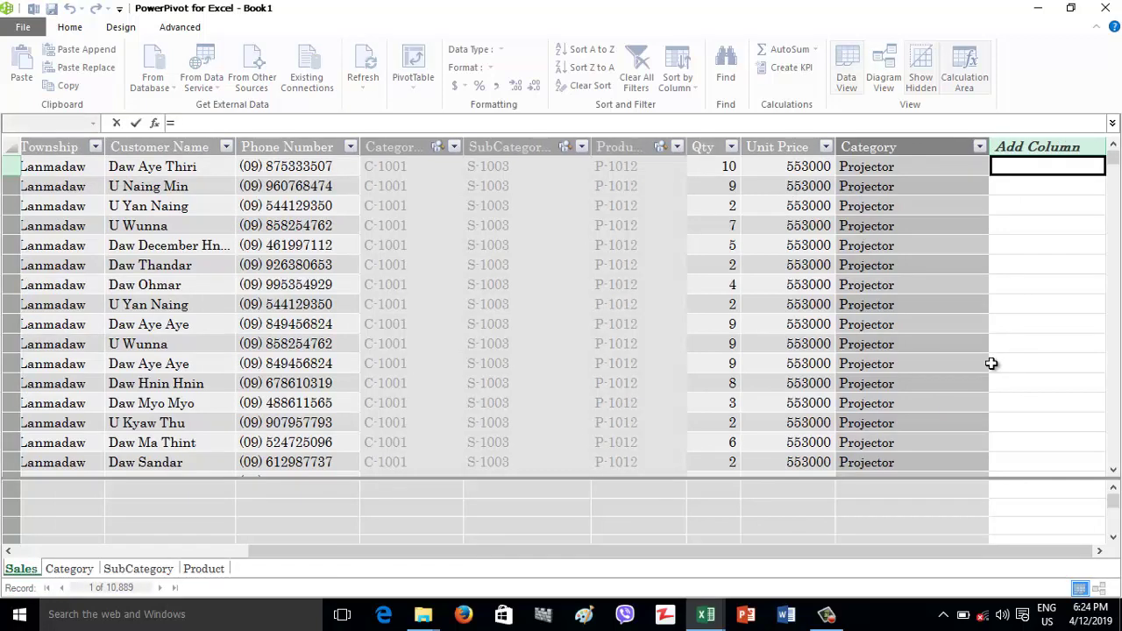
left_click(166, 569)
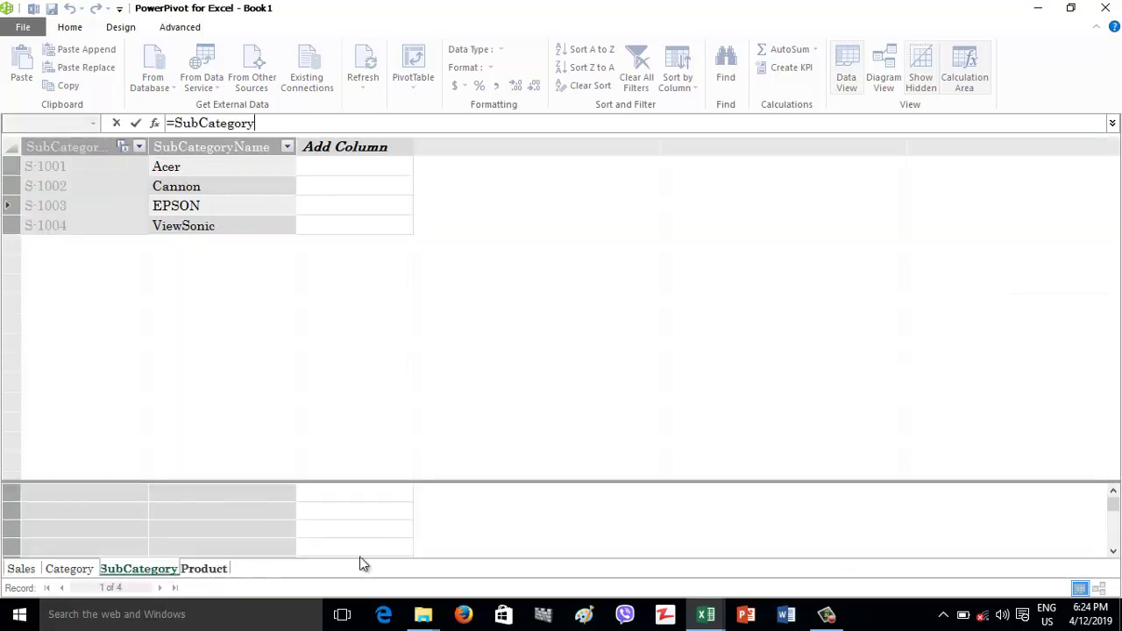
left_click(222, 149)
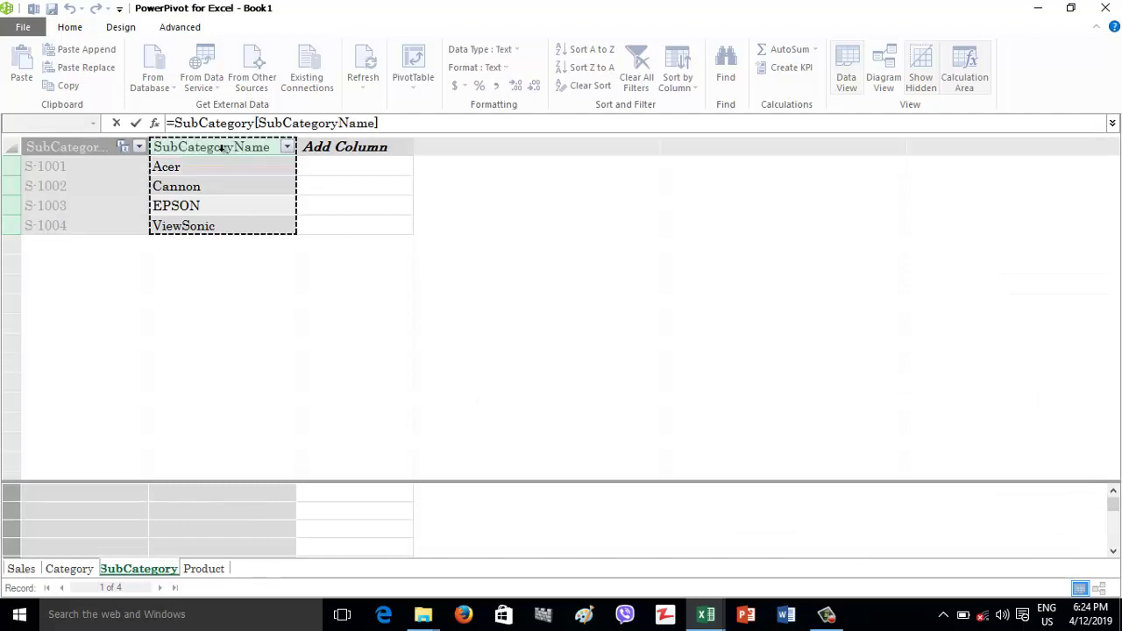
key("Return")
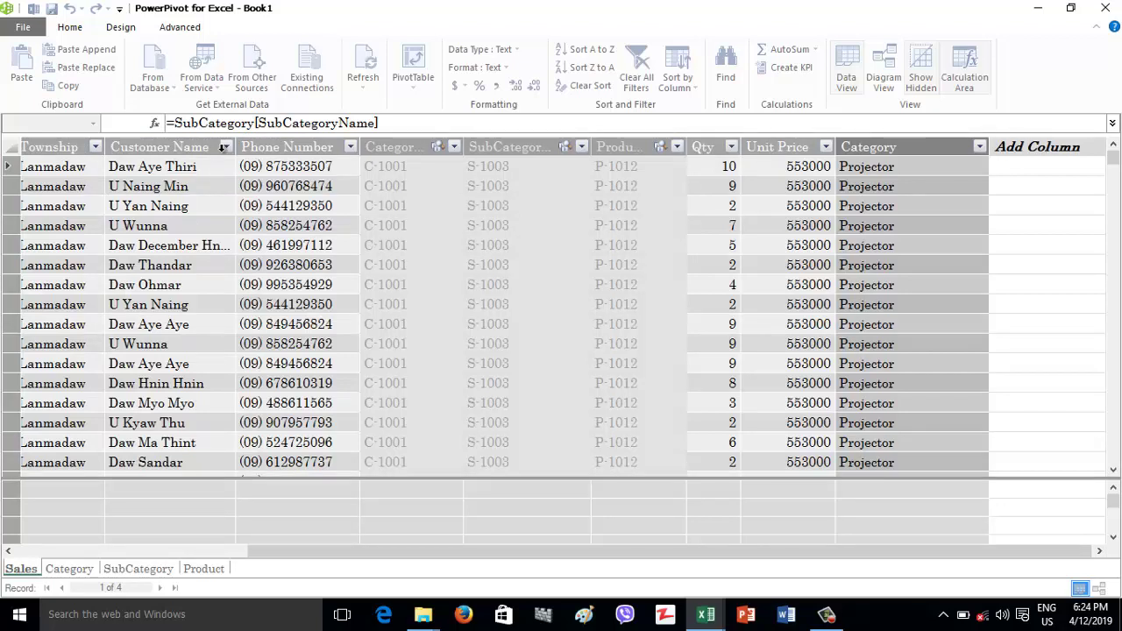
Step: Add a calculated column after Category in the Sales table with the formula =RELATED(SubCategory[SubCategoryName])
key("Right")
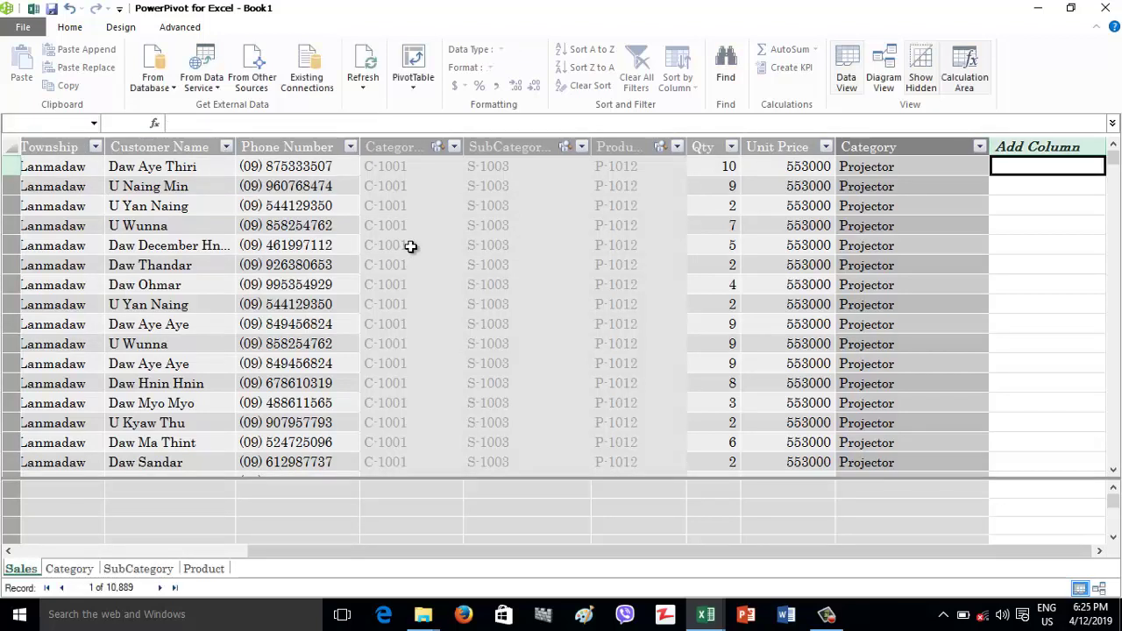
type("=re")
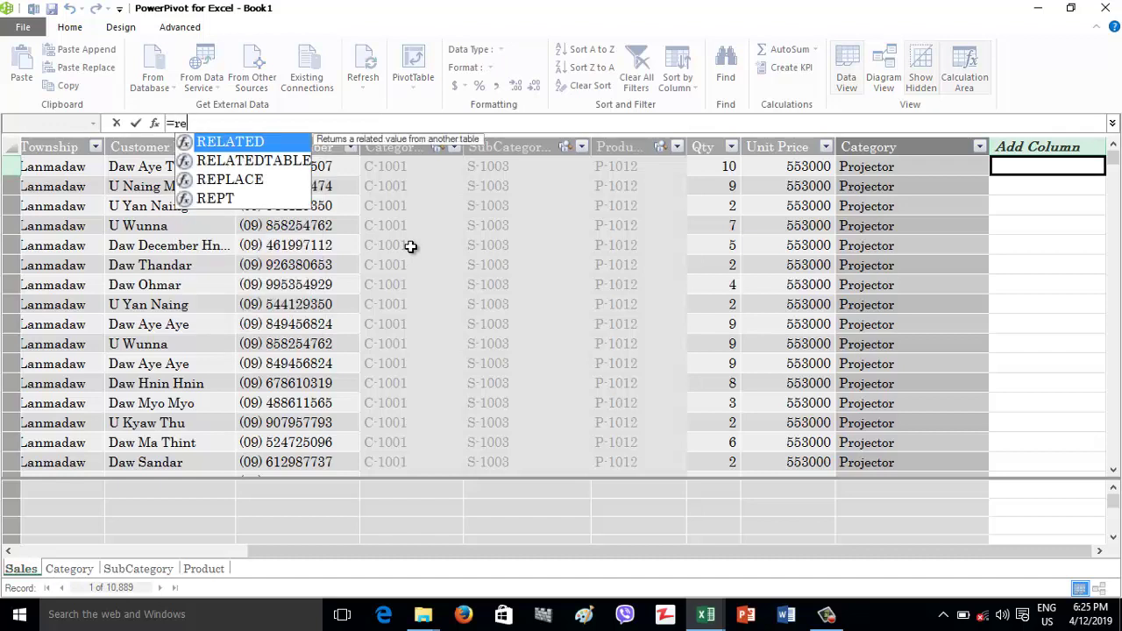
key("Tab")
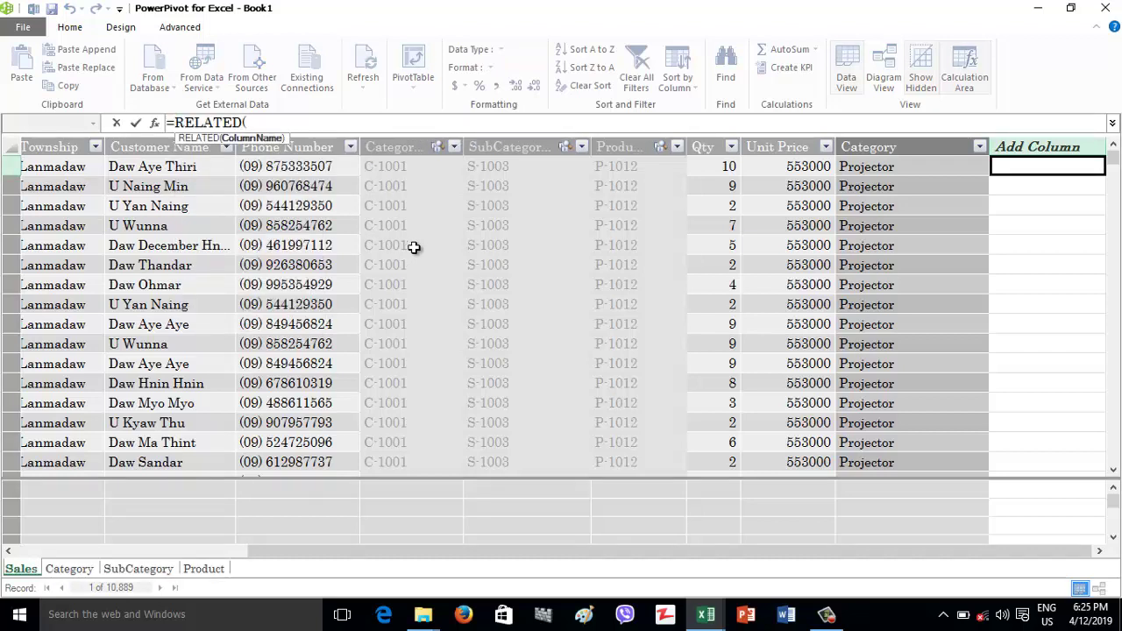
type("su")
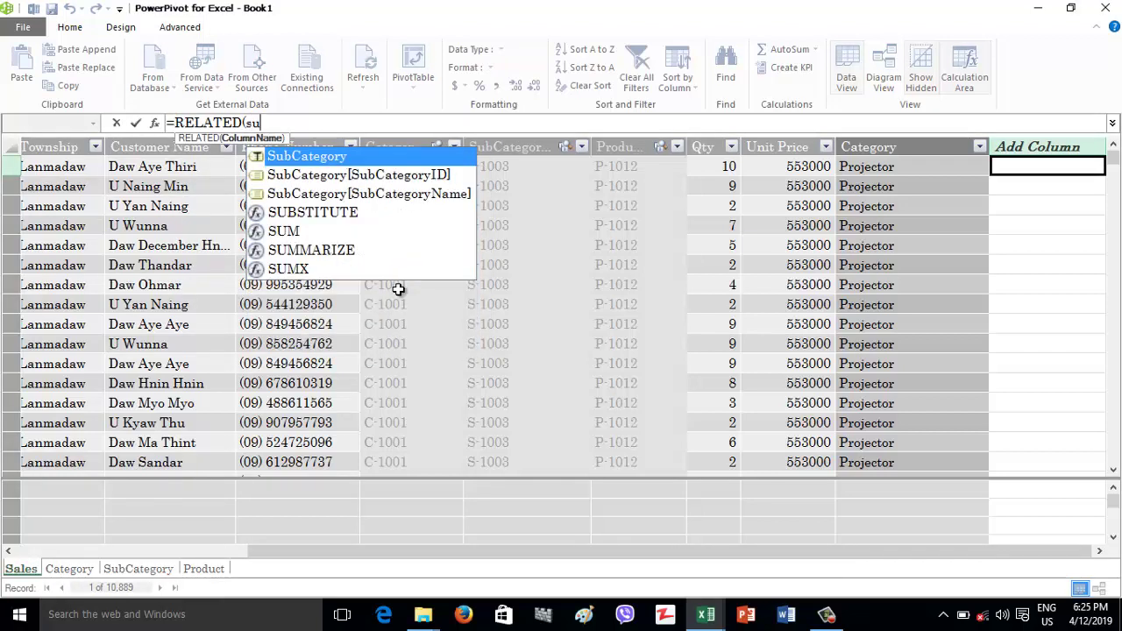
key("Tab")
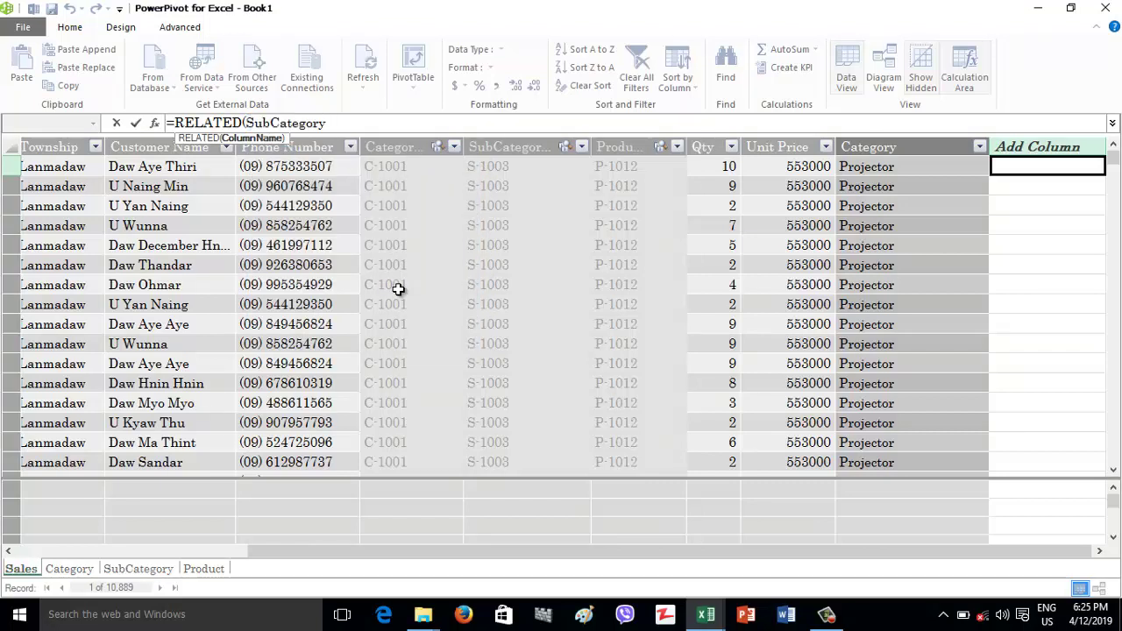
type("[")
key("Down")
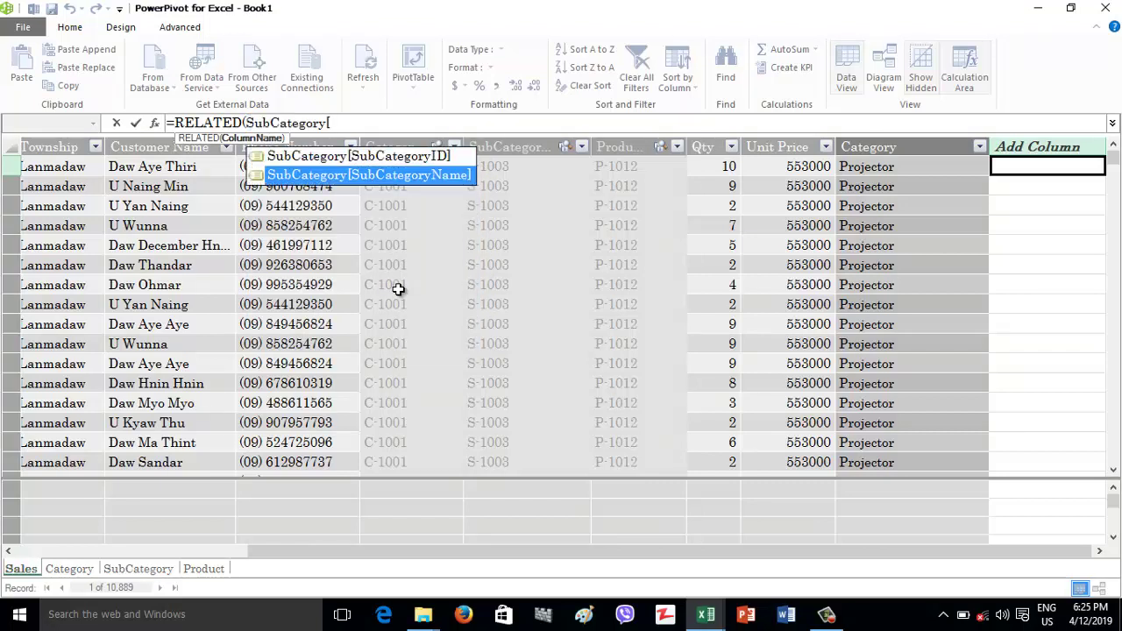
key("Tab")
type(")")
key("Return")
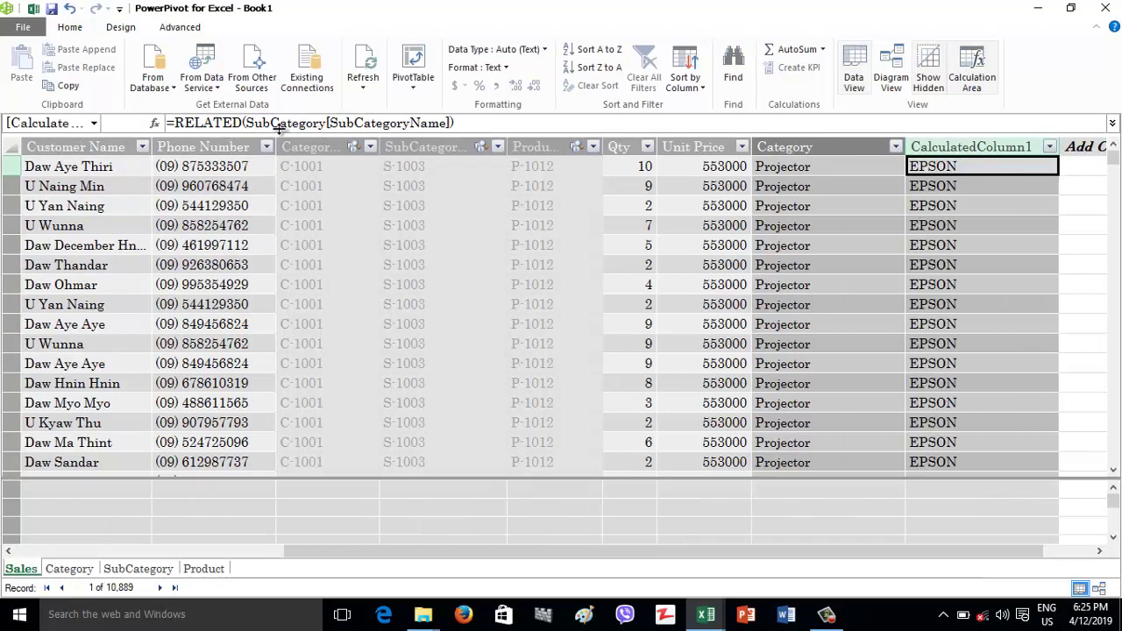
Step: Rename the calculated column that returns the subcategory names to SubCategory
double_click(934, 145)
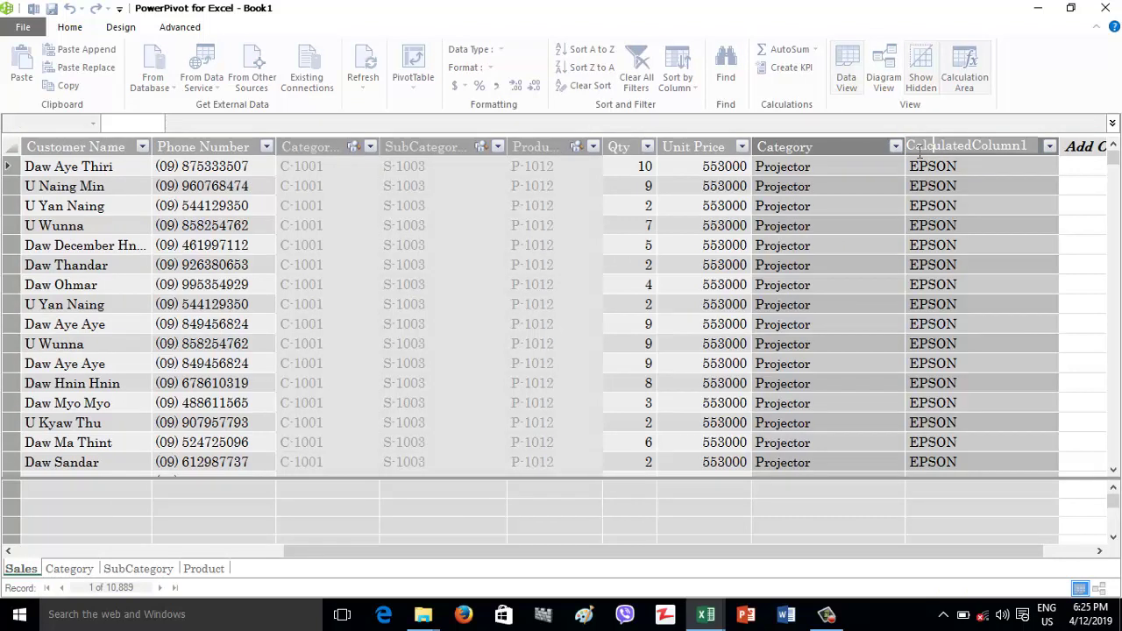
key("BackSpace")
key("BackSpace")
key("BackSpace")
key("BackSpace")
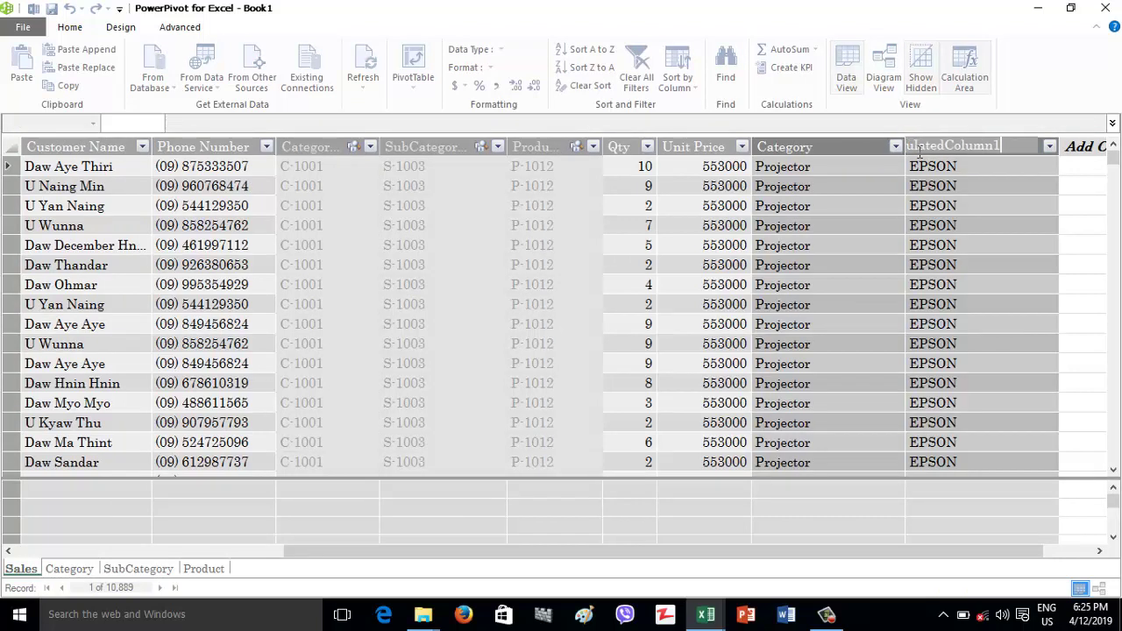
key("BackSpace")
key("BackSpace")
key("BackSpace")
key("BackSpace")
key("BackSpace")
key("BackSpace")
key("BackSpace")
key("BackSpace")
key("BackSpace")
key("BackSpace")
key("BackSpace")
key("BackSpace")
type("SubCategory")
key("Return")
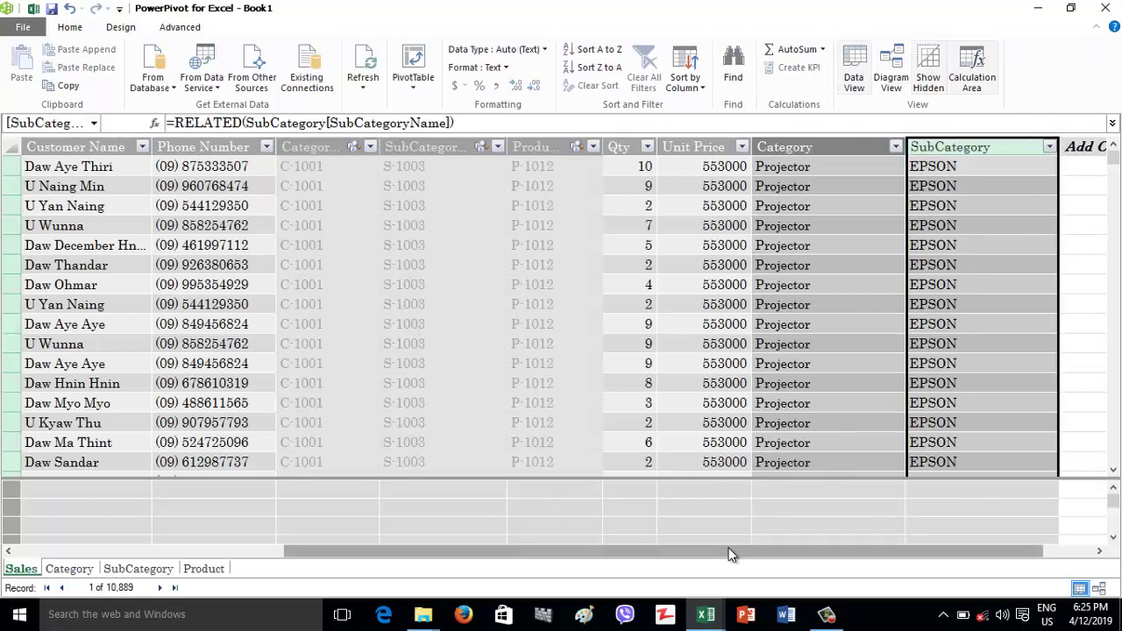
Step: Add a calculated column after SubCategory in the Sales table with the formula =RELATED(Product[ProductName])
left_click_drag(734, 553, 901, 578)
left_click(1033, 143)
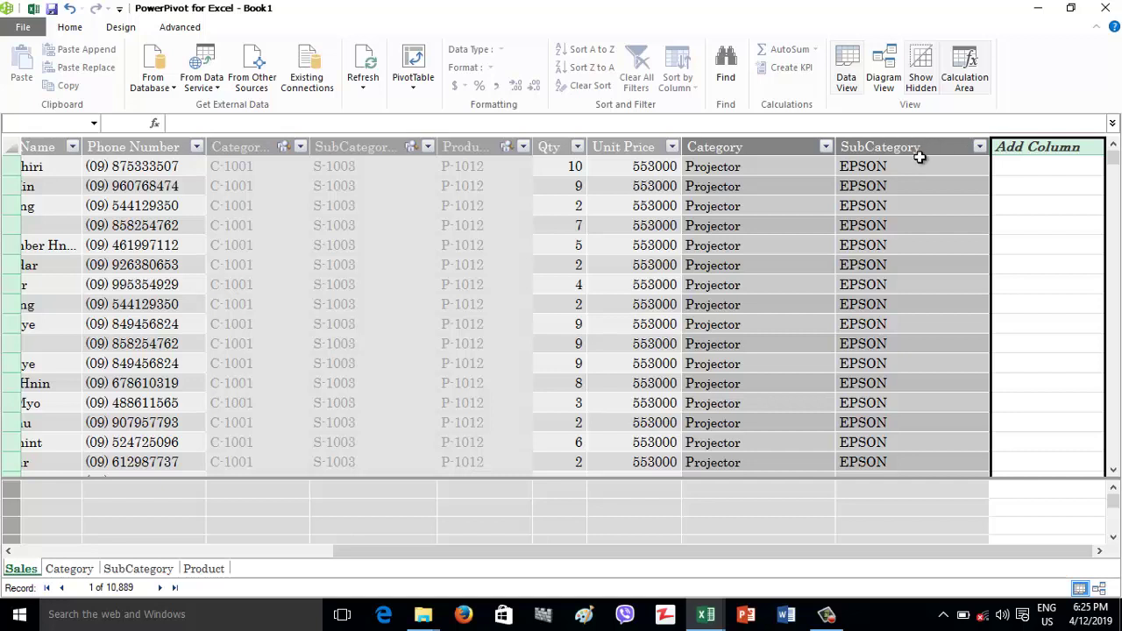
left_click(1035, 170)
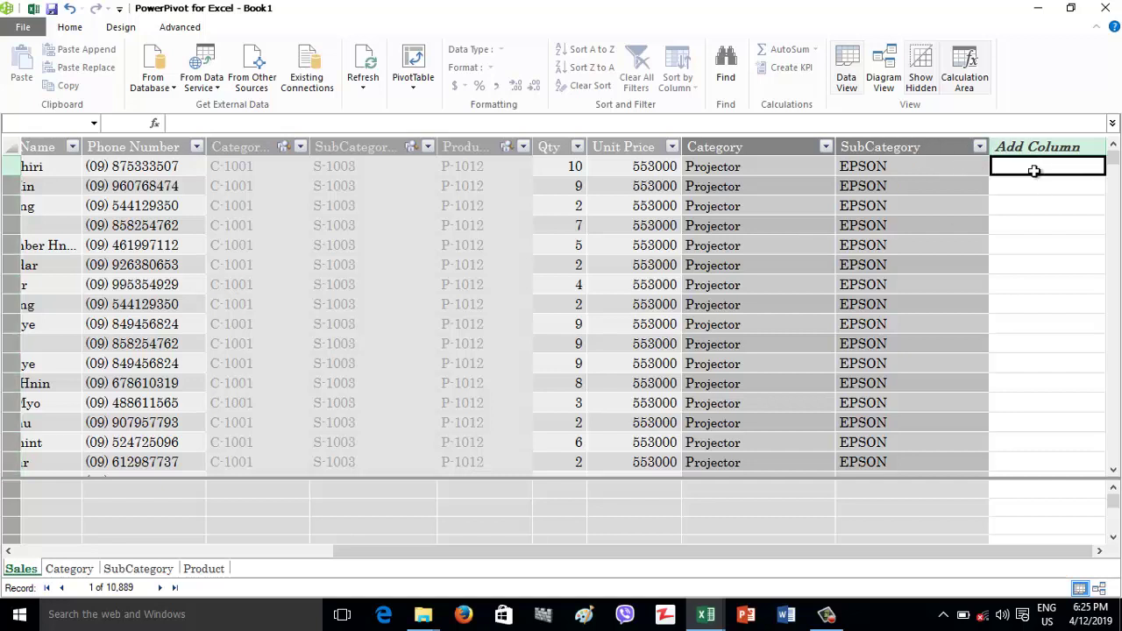
type("=RELATED(")
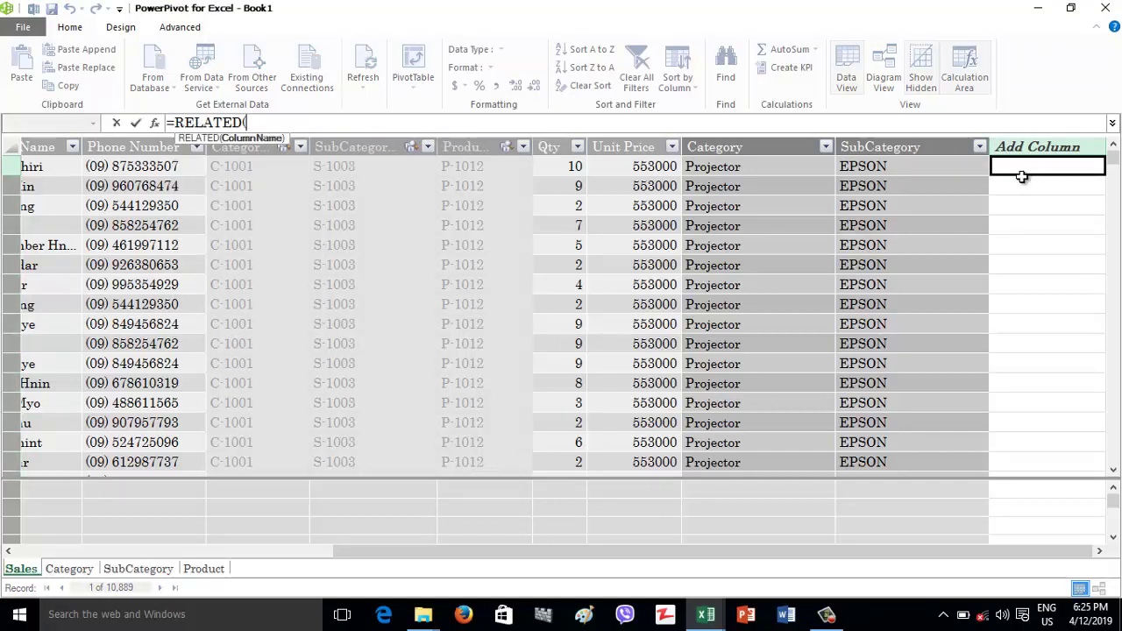
left_click(211, 568)
type("Product")
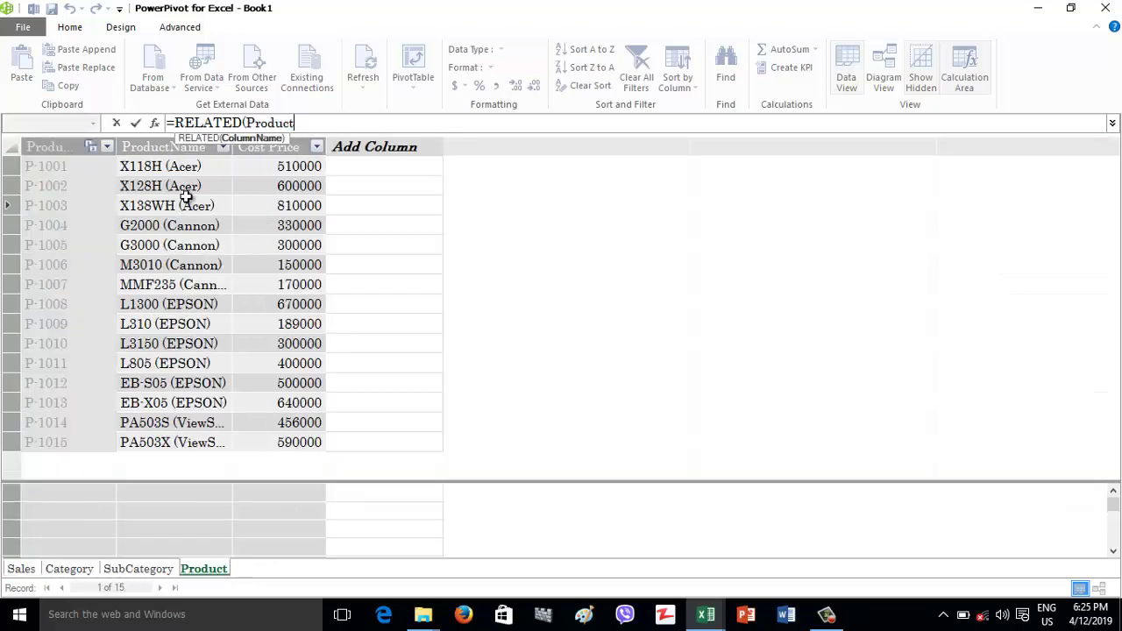
left_click(158, 146)
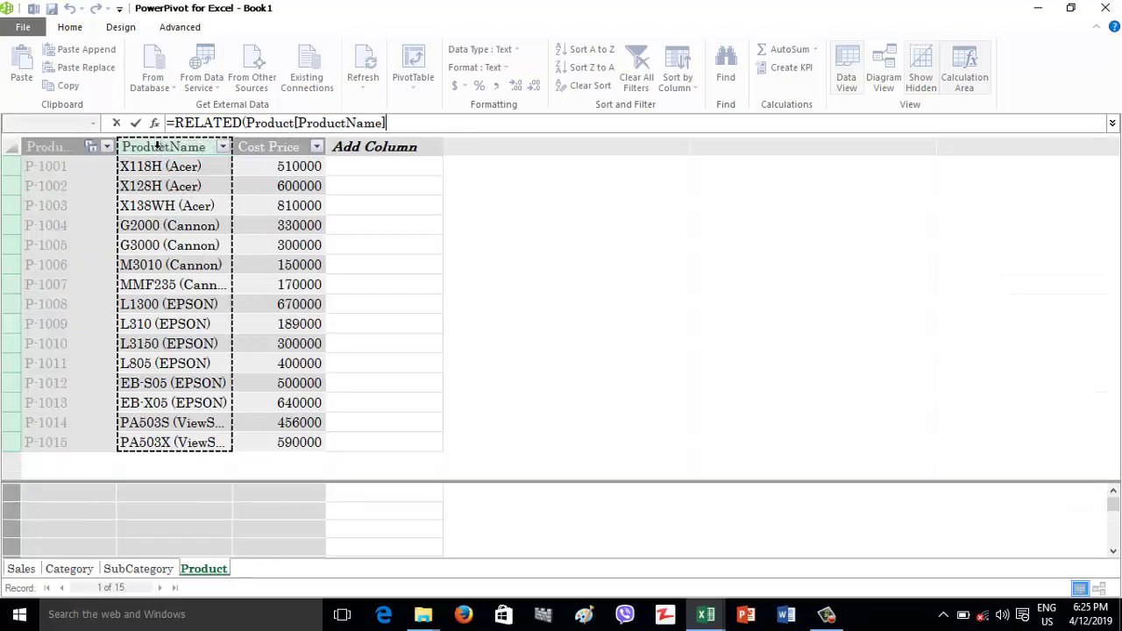
type(")")
key("Return")
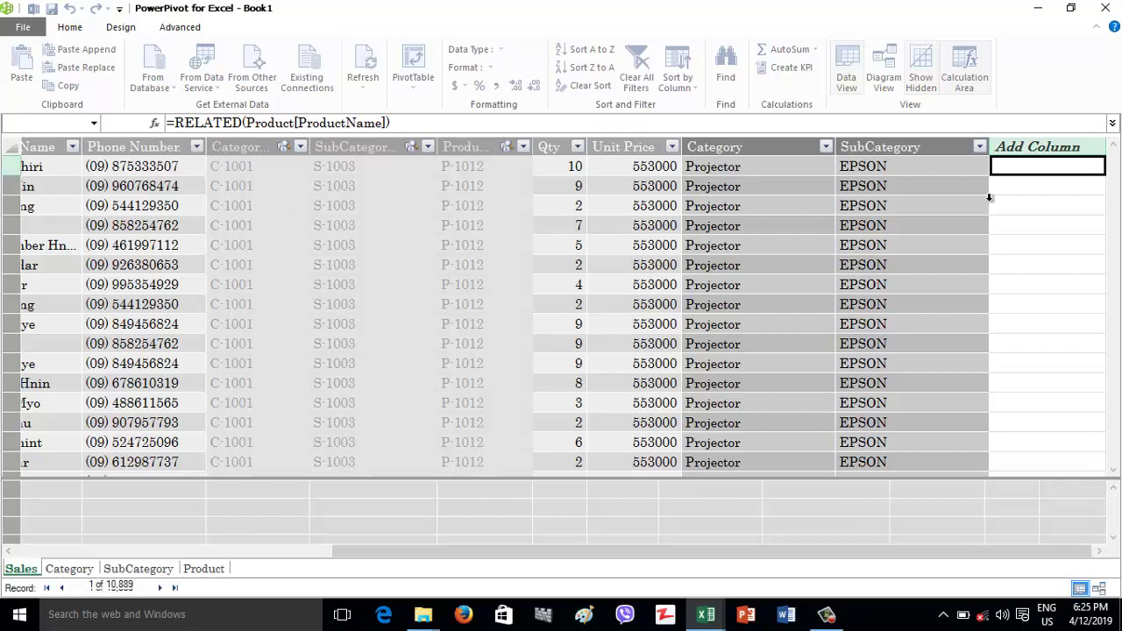
Step: Replace the default name of the calculated column that returns the product names
double_click(963, 146)
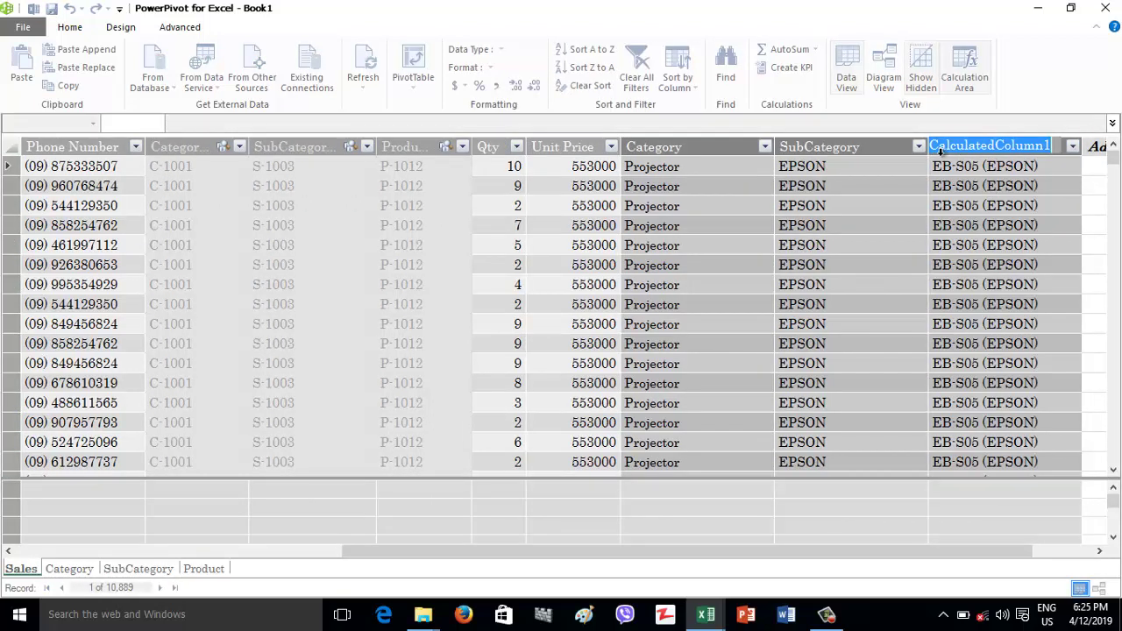
key("BackSpace")
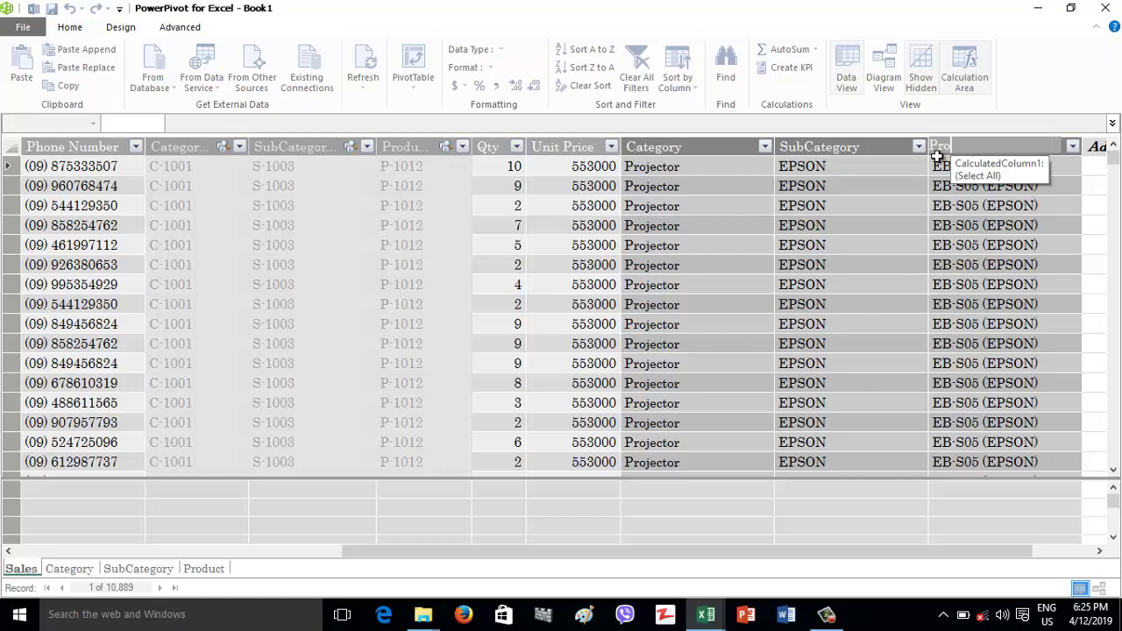
Step: Rename the calculated column that returns the product name as Product
type("Product")
key("Return")
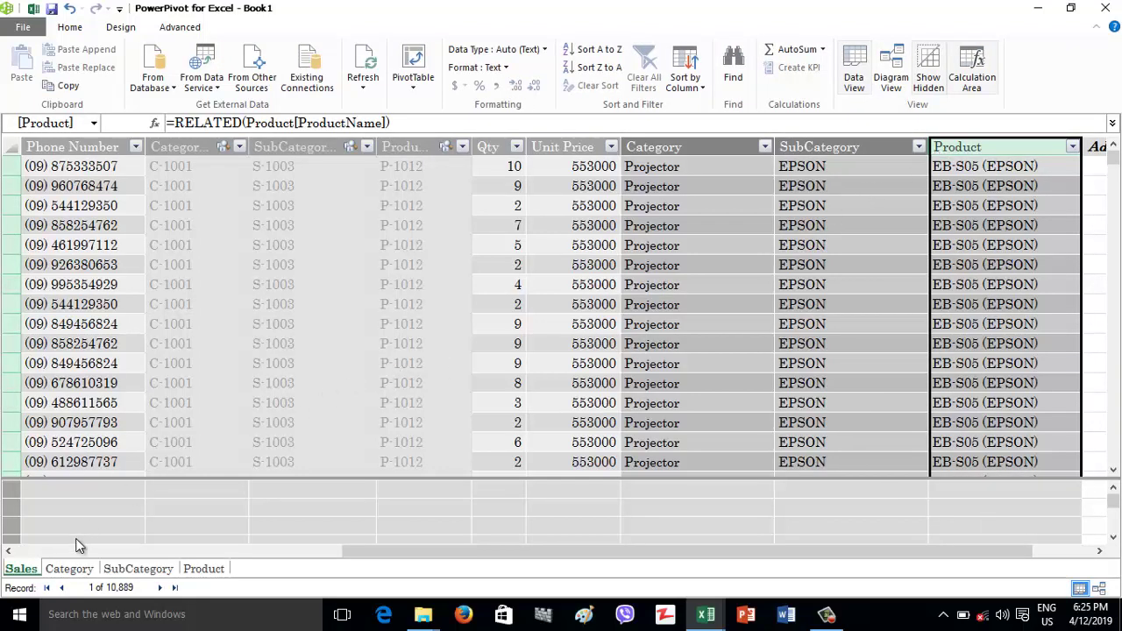
Step: Hide the Category table from client tools and check the PivotTable field list in the Excel workbook
left_click(69, 569)
left_click(134, 569)
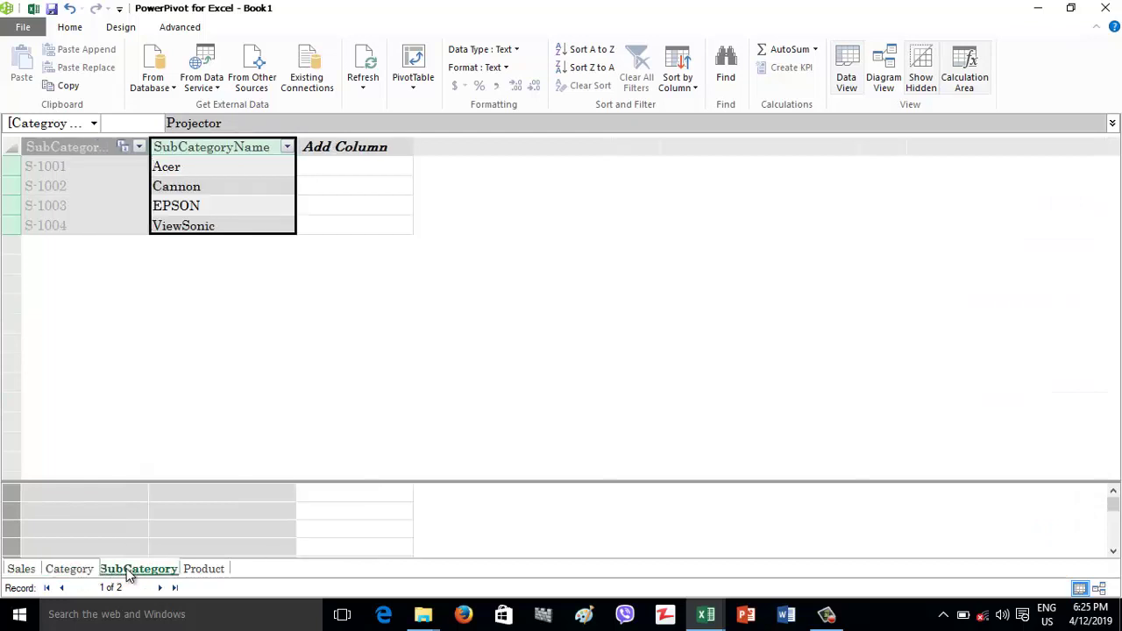
left_click(75, 570)
right_click(66, 571)
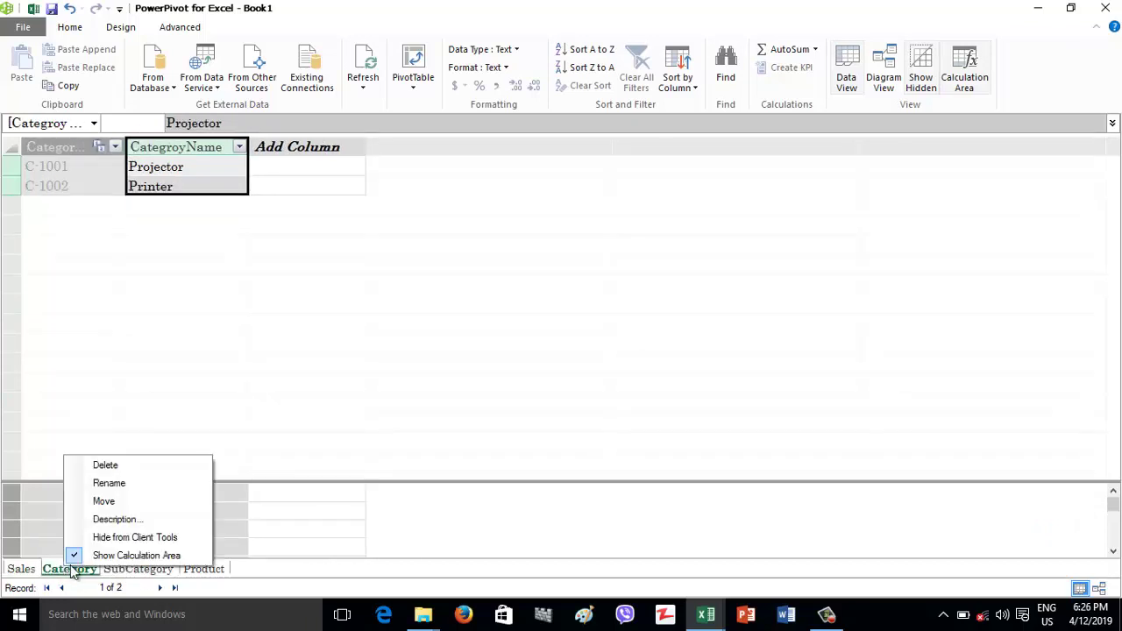
left_click(112, 537)
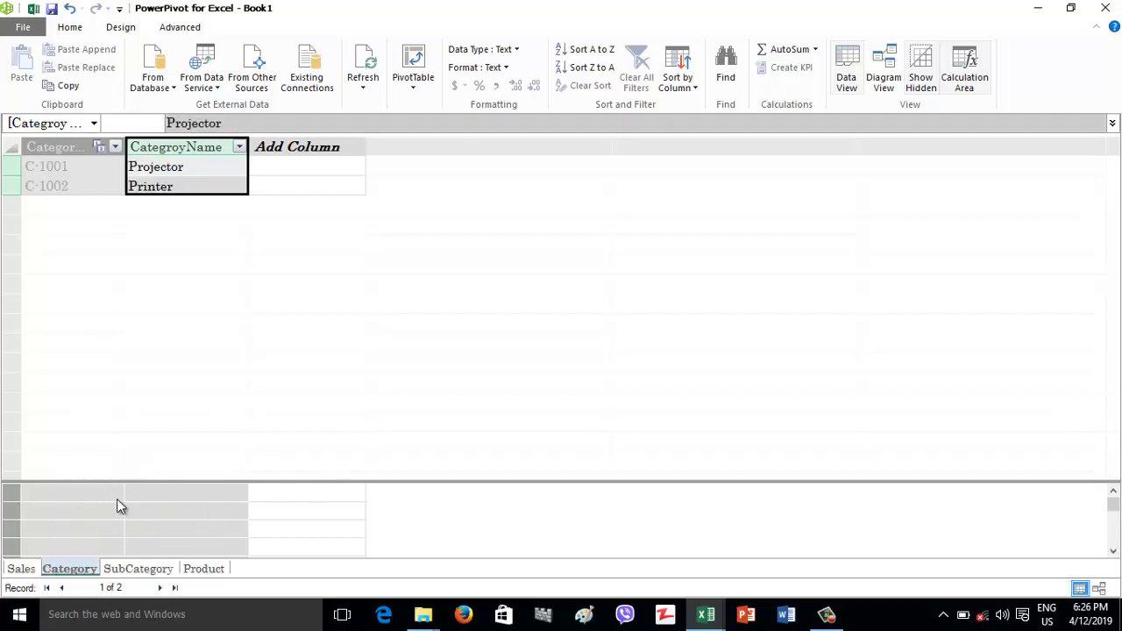
left_click(21, 569)
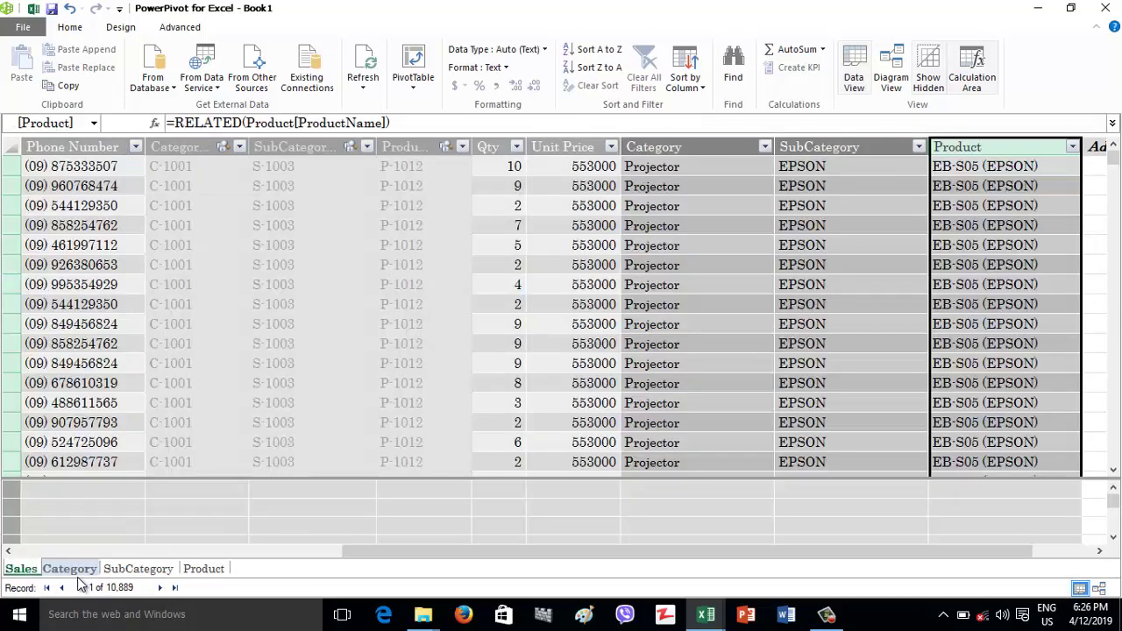
left_click(33, 11)
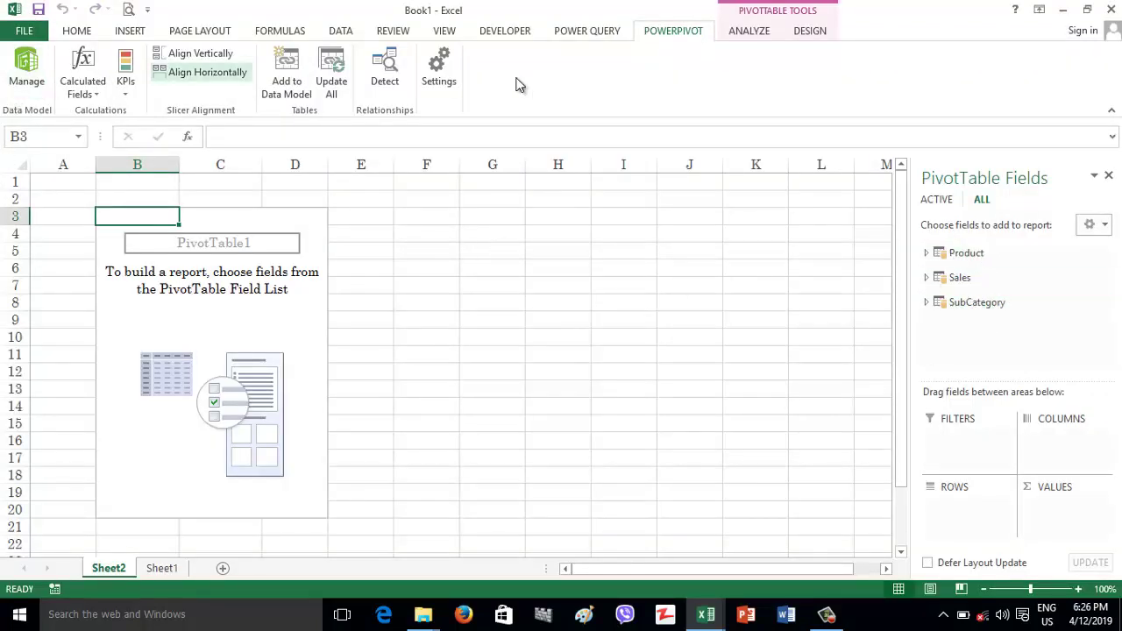
Step: Return to the PowerPivot data model and hide the SubCategory and Product tables from client tools in Diagram View
left_click(26, 77)
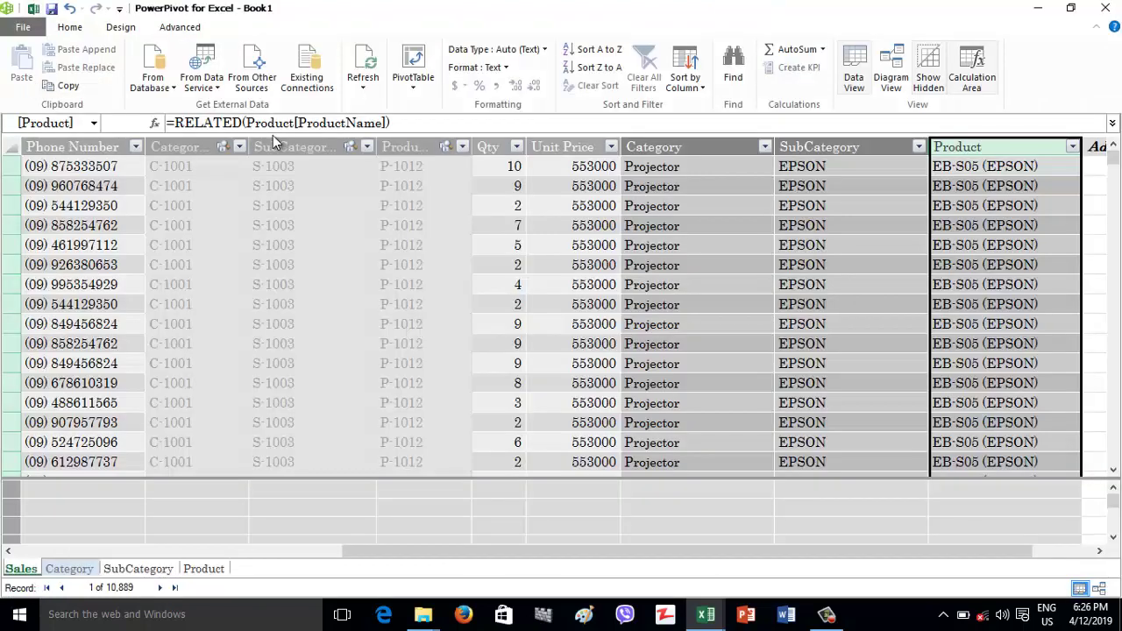
left_click(890, 77)
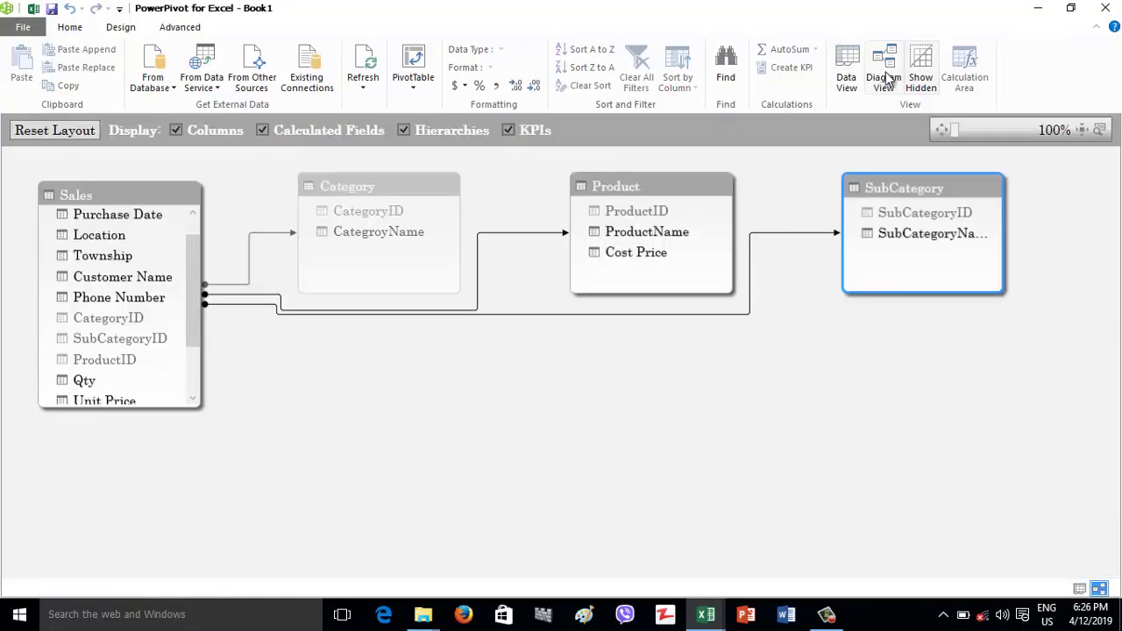
left_click(633, 190)
left_click(888, 190)
right_click(890, 191)
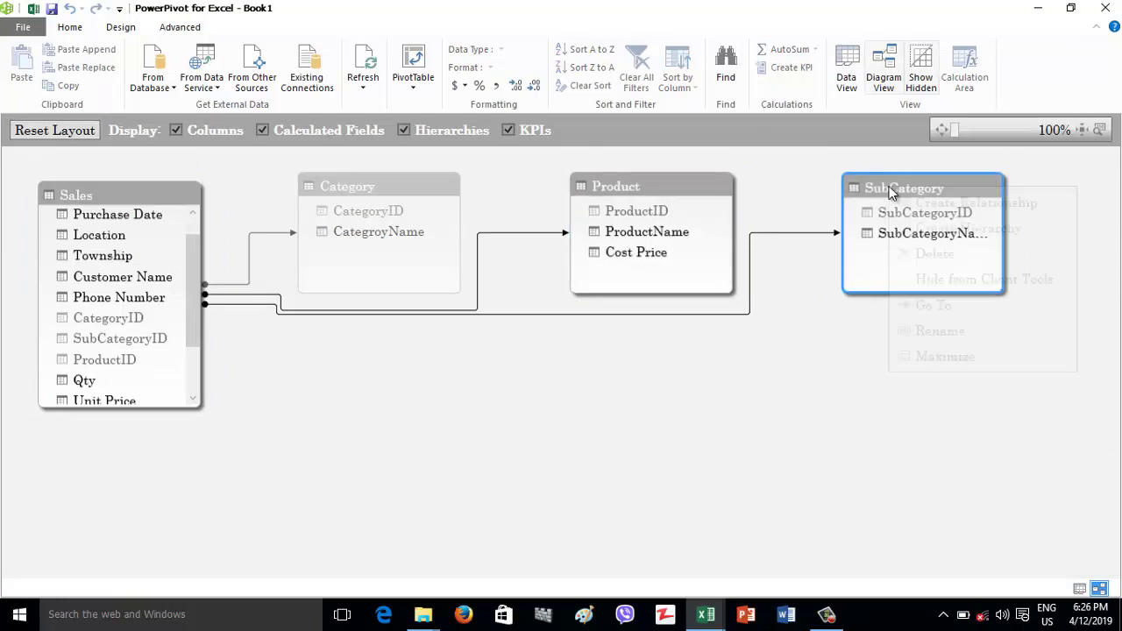
left_click(642, 184)
right_click(641, 182)
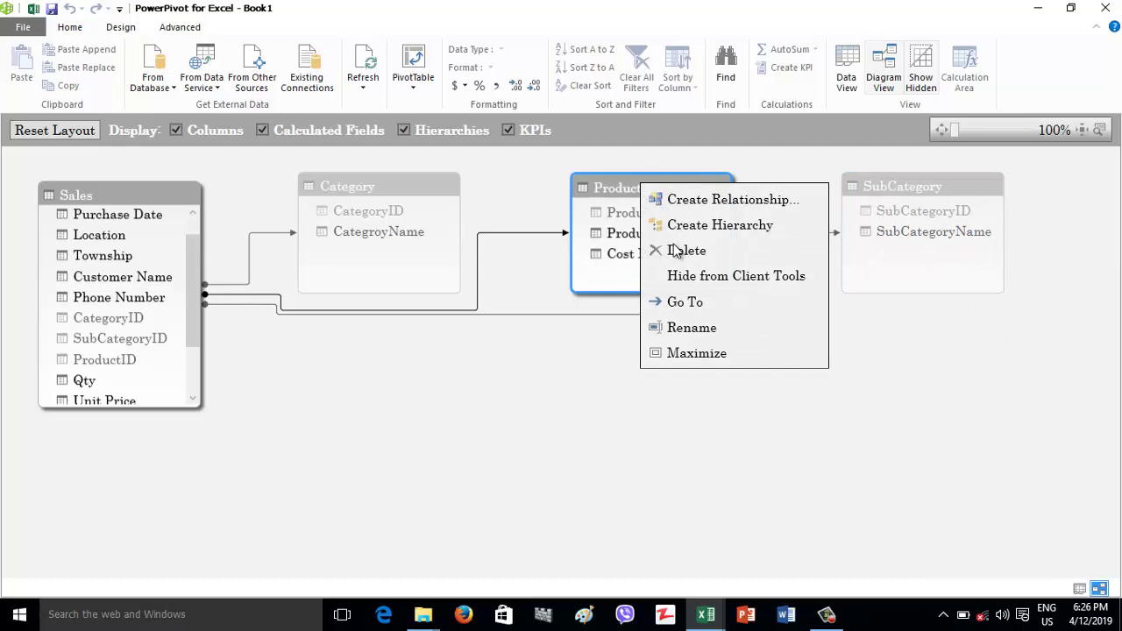
left_click(701, 283)
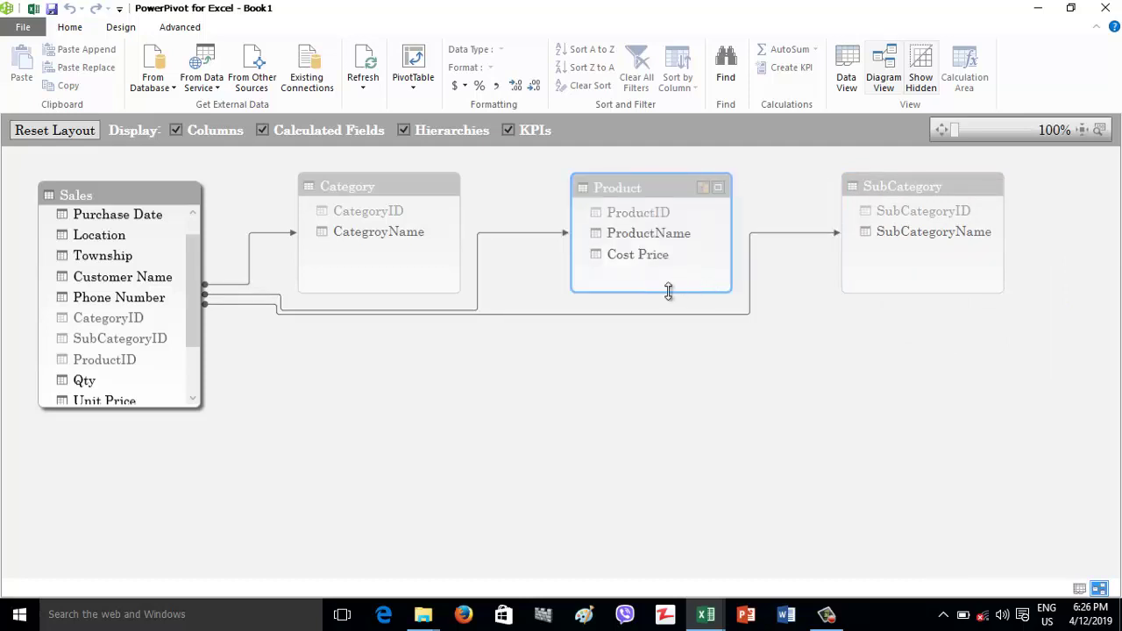
Step: Build the Excel PivotTable from the Sales fields, with Category, SubCategory and Product as rows and Qty as values
left_click(35, 11)
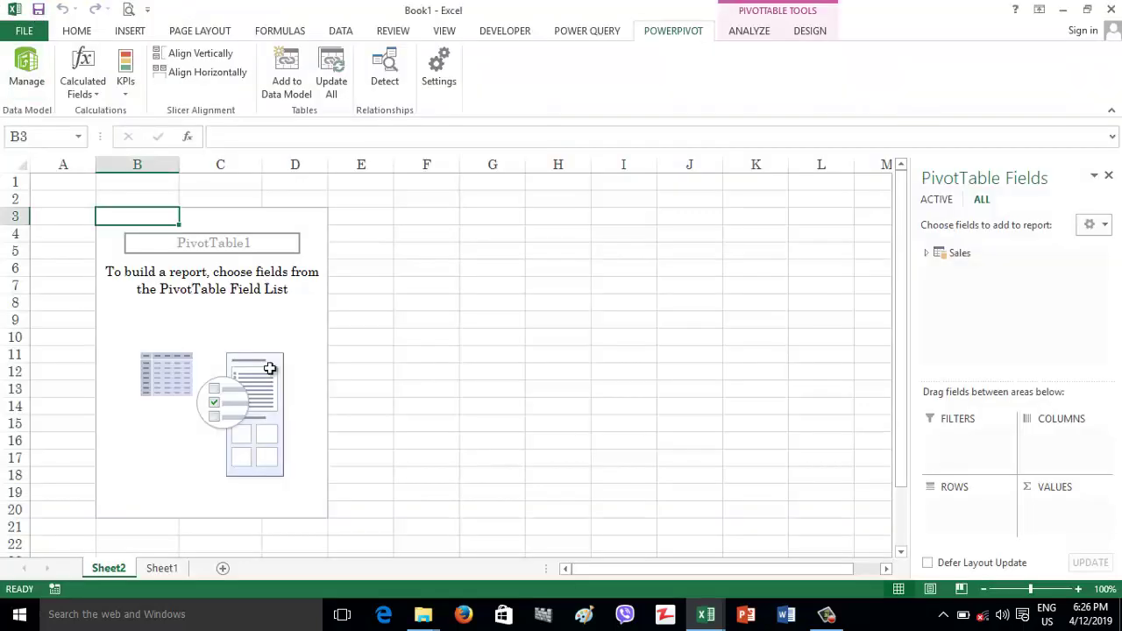
left_click(926, 252)
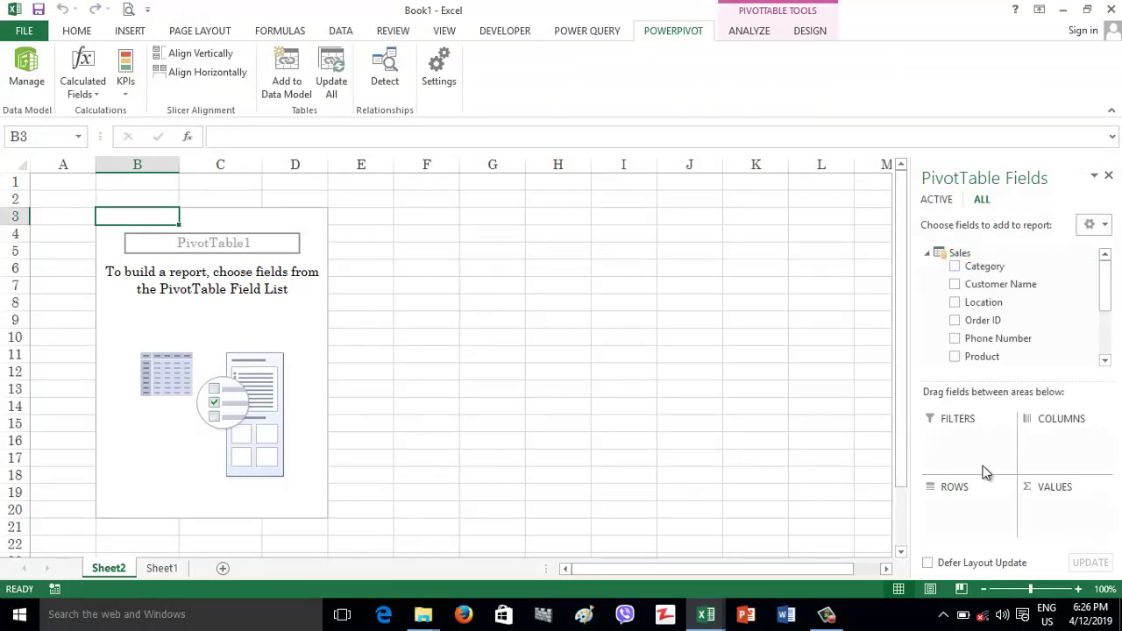
mouse_move(1112, 300)
left_mouse_down()
mouse_move(1116, 342)
mouse_move(1109, 282)
left_mouse_up()
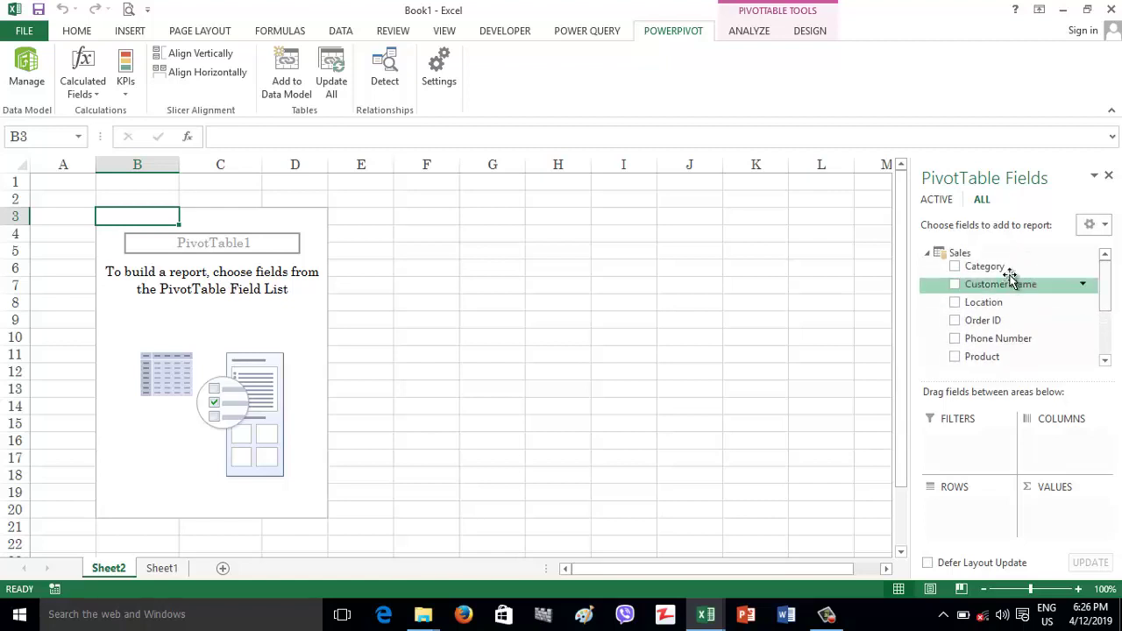
left_click_drag(986, 267, 964, 507)
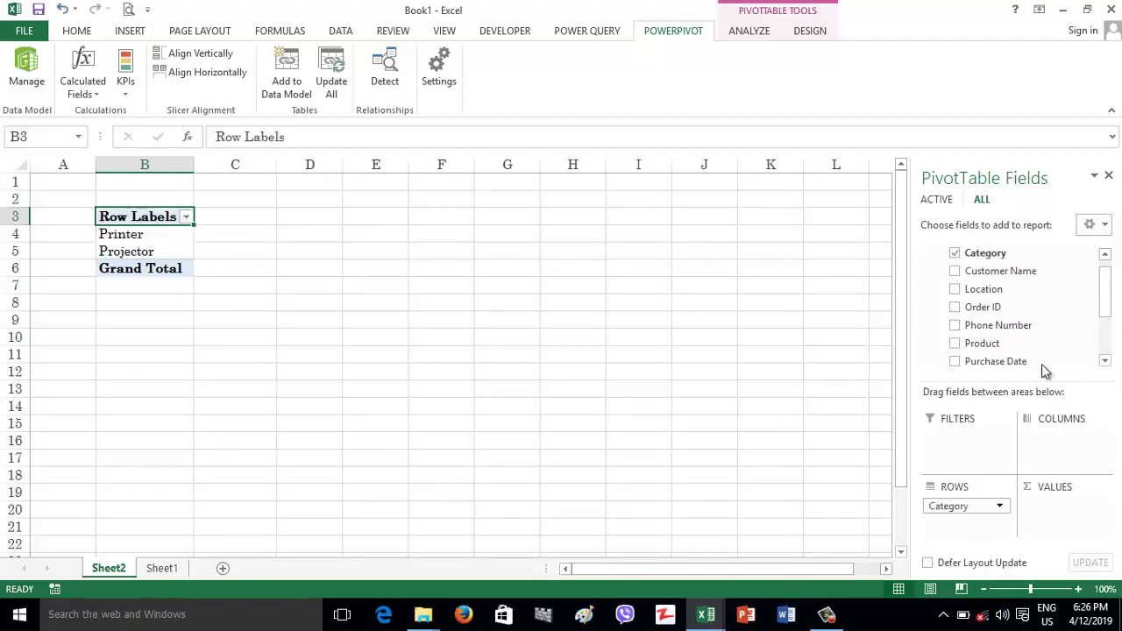
left_click_drag(1108, 296, 1105, 321)
left_click_drag(1024, 326, 982, 524)
left_click_drag(1110, 334, 1109, 361)
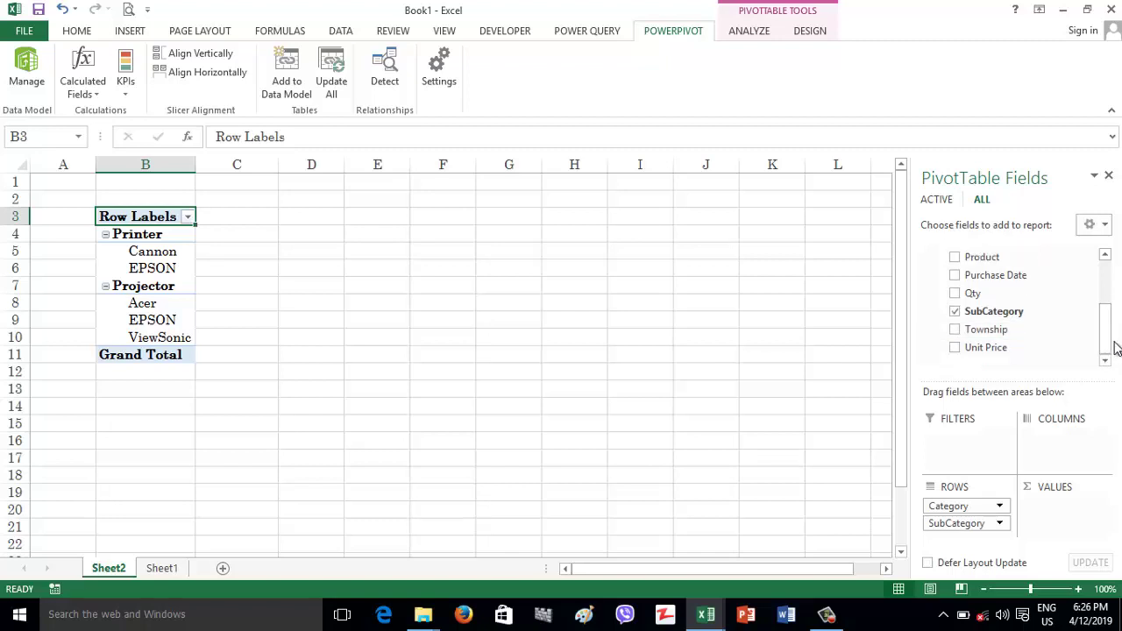
left_click_drag(1095, 263, 971, 537)
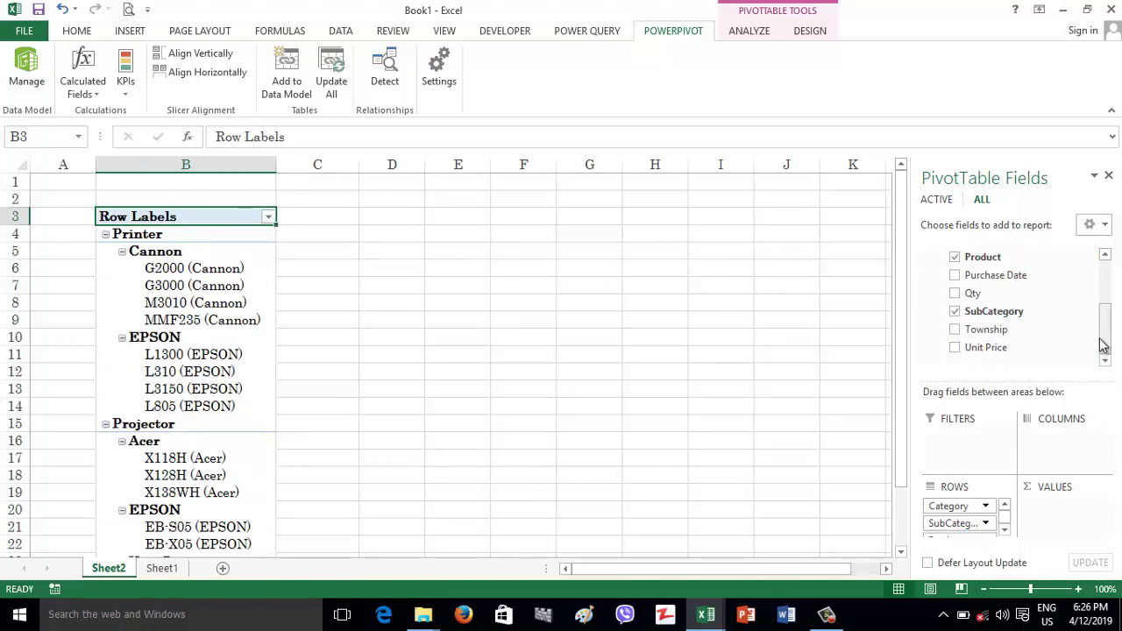
left_click_drag(999, 301, 1056, 526)
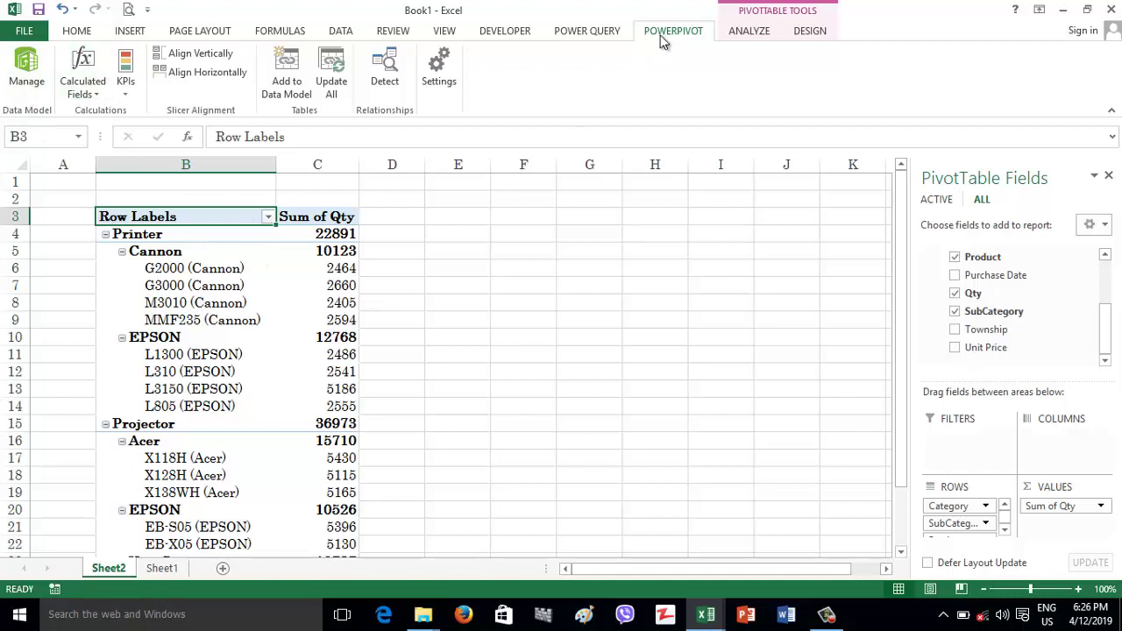
Step: Return to PowerPivot's Data View and examine the Qty and Unit Price columns of the Sales table
left_click(27, 82)
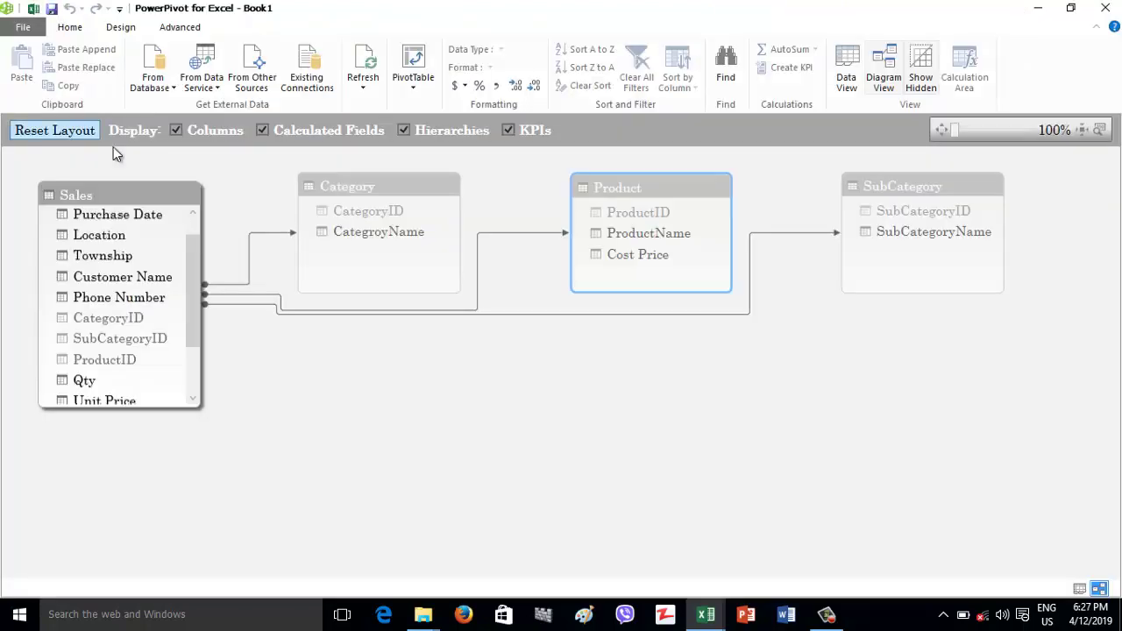
left_click(848, 68)
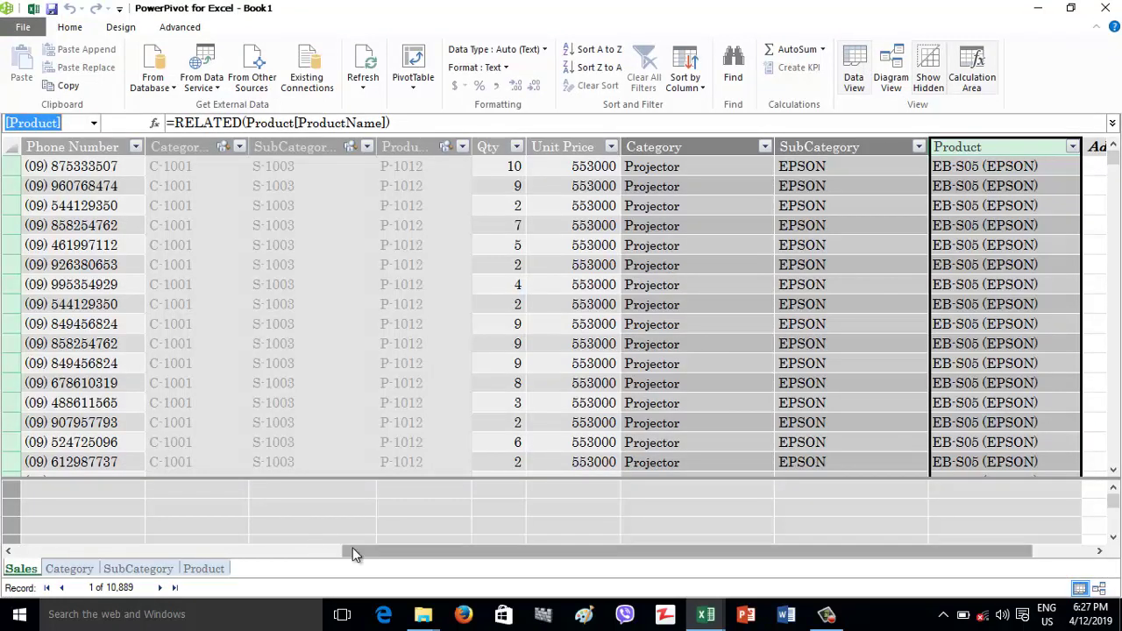
left_click_drag(355, 554, 547, 553)
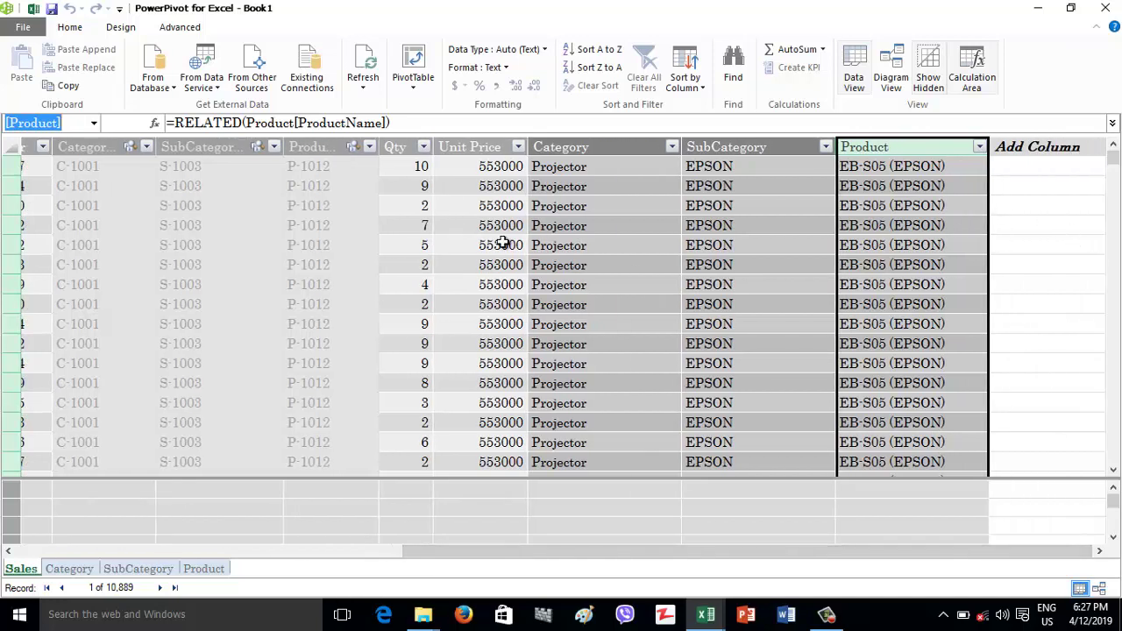
left_click(396, 147)
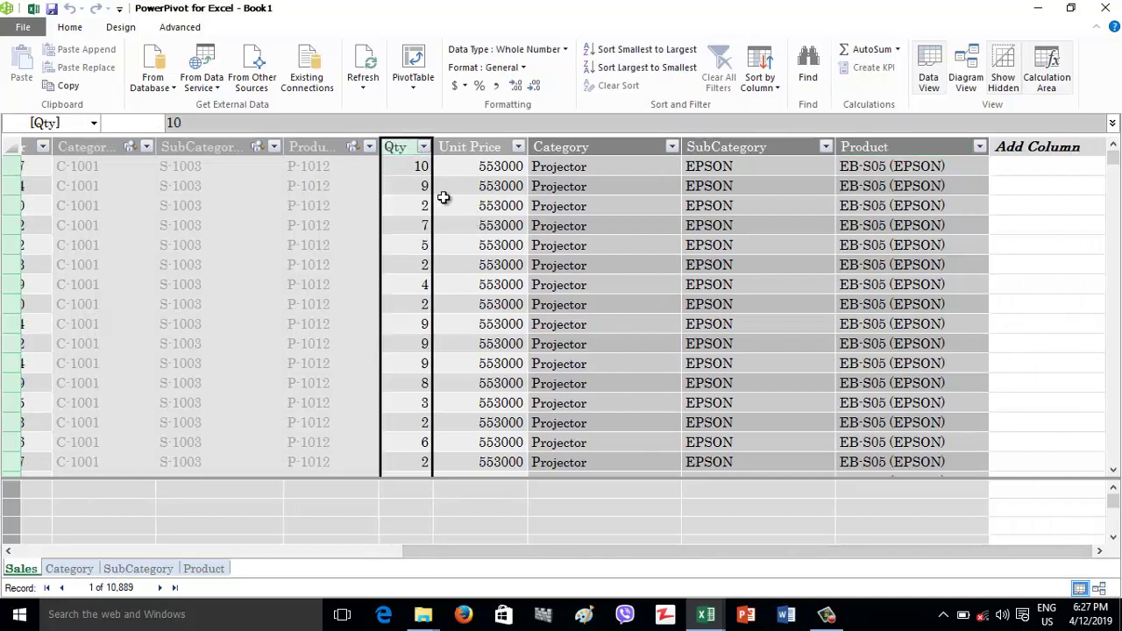
left_click(488, 147)
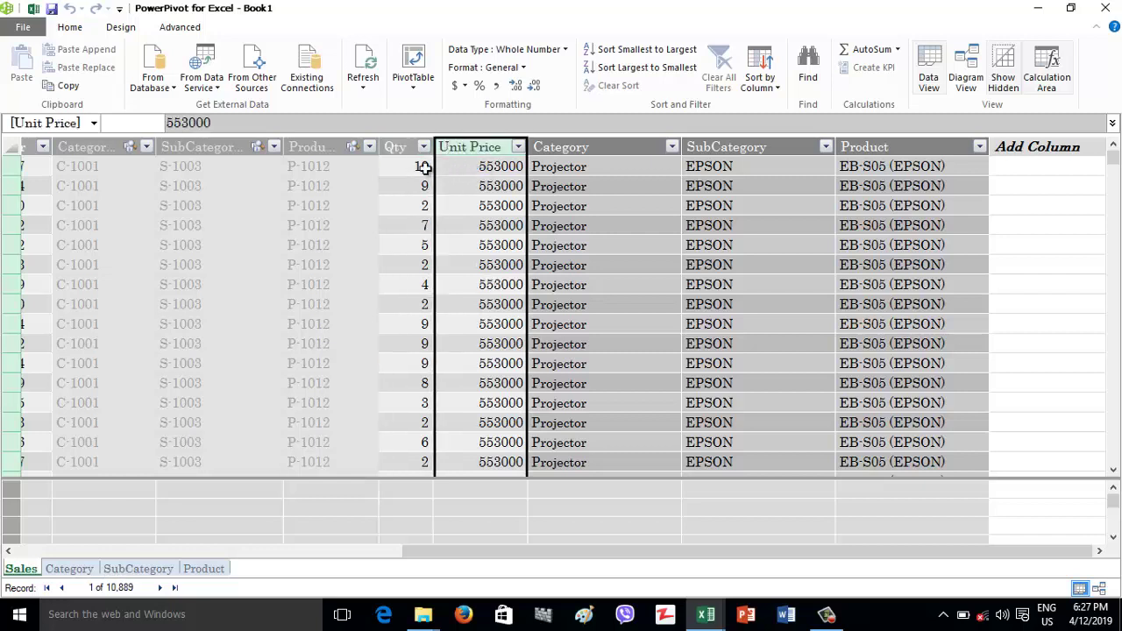
left_click(396, 146)
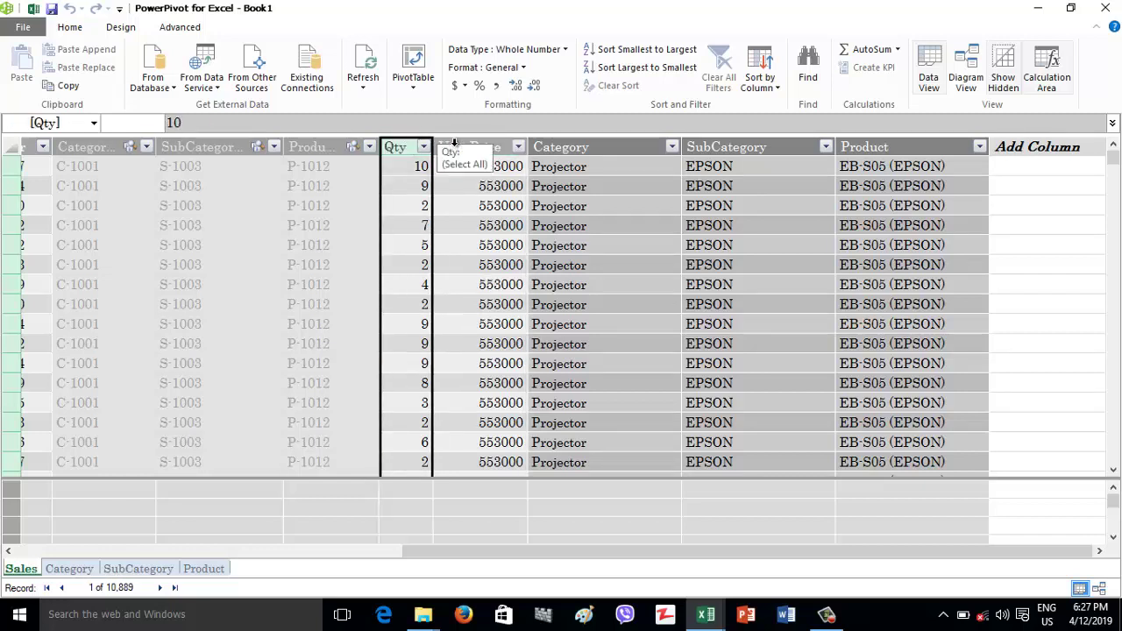
left_click(453, 146)
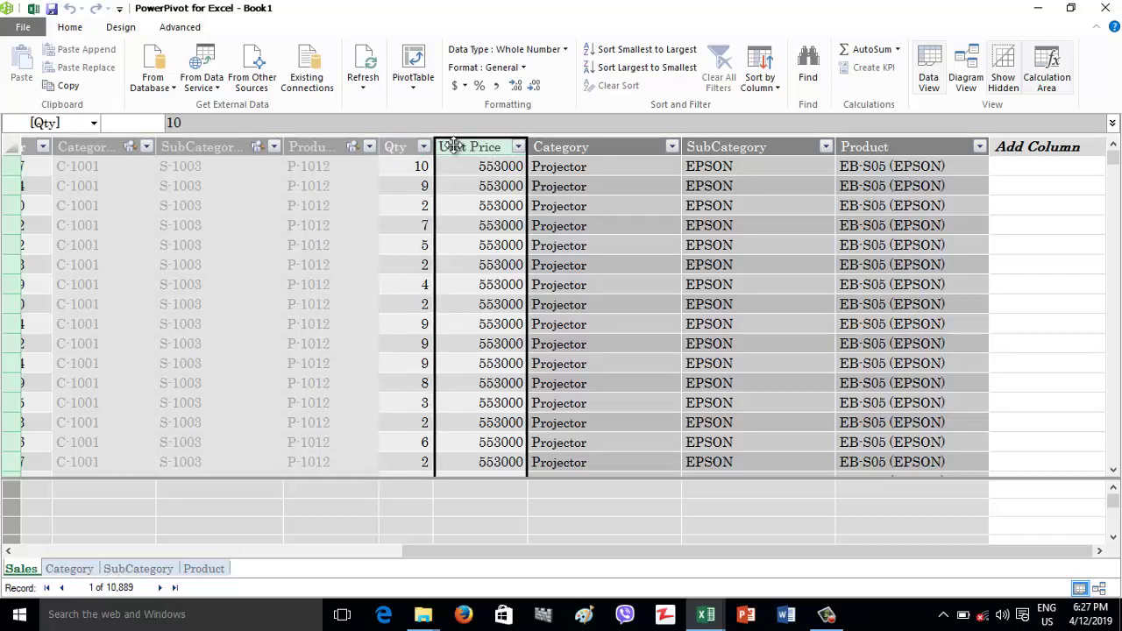
left_click(504, 168)
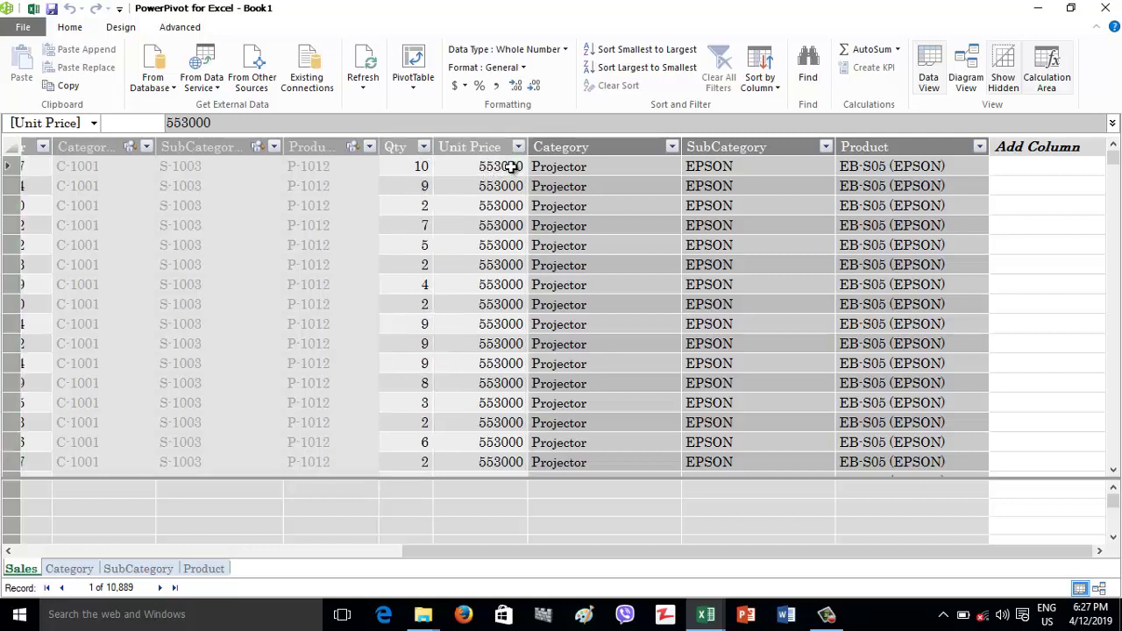
left_click(399, 166)
left_click(477, 178)
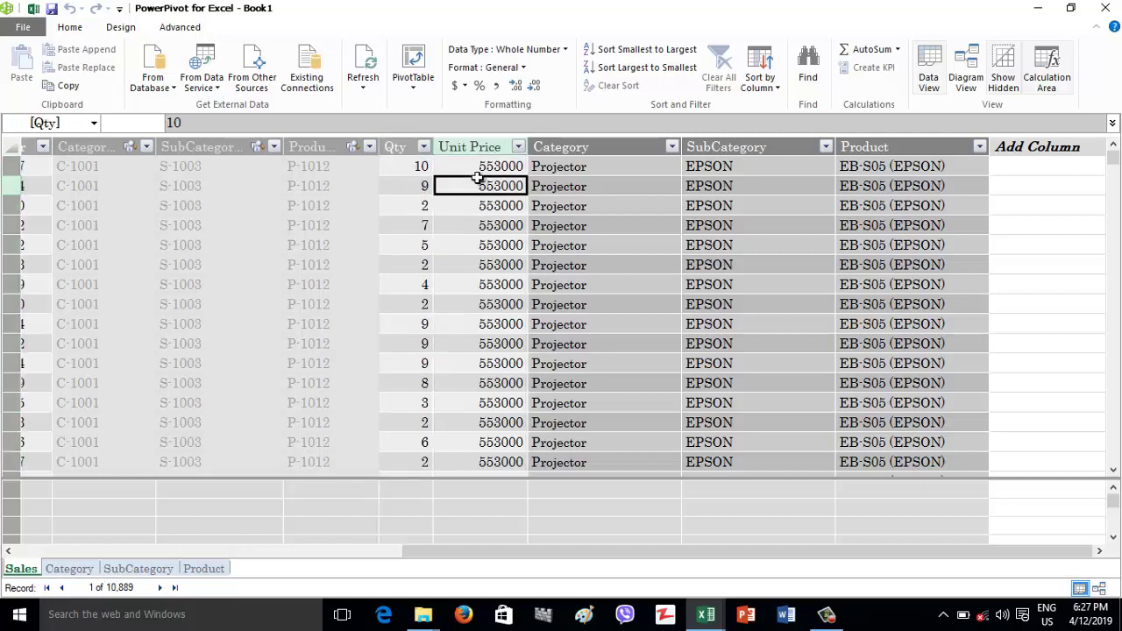
left_click(419, 168)
left_click(447, 168)
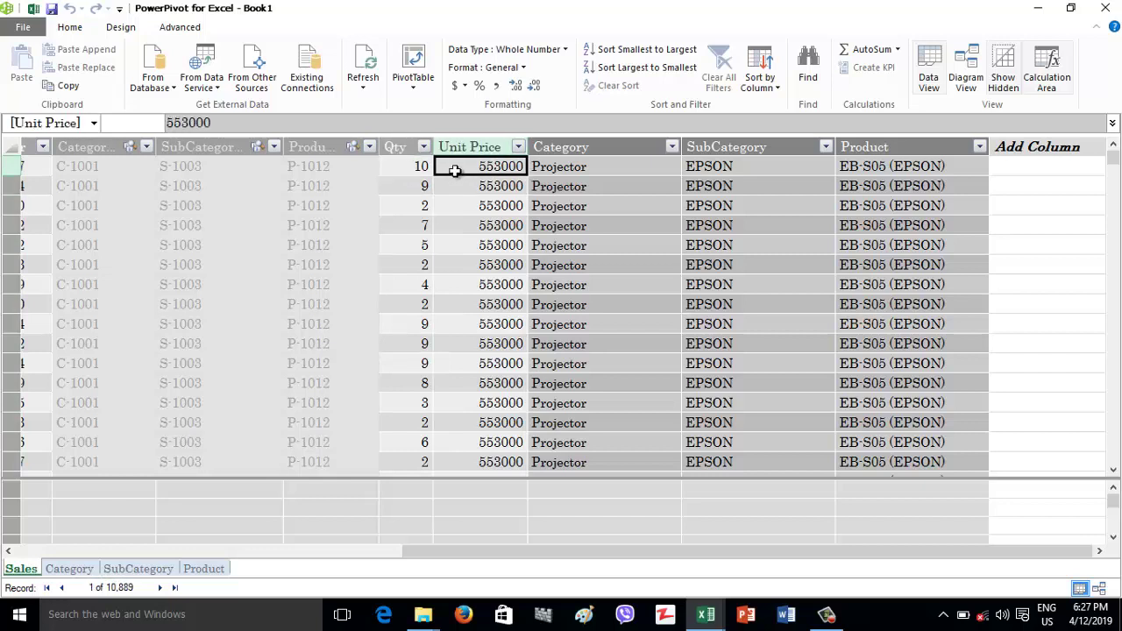
Step: Add a calculated column to the Sales table with the formula =Sales[Qty]*Sales[Unit Price]
left_click(1000, 166)
type("=")
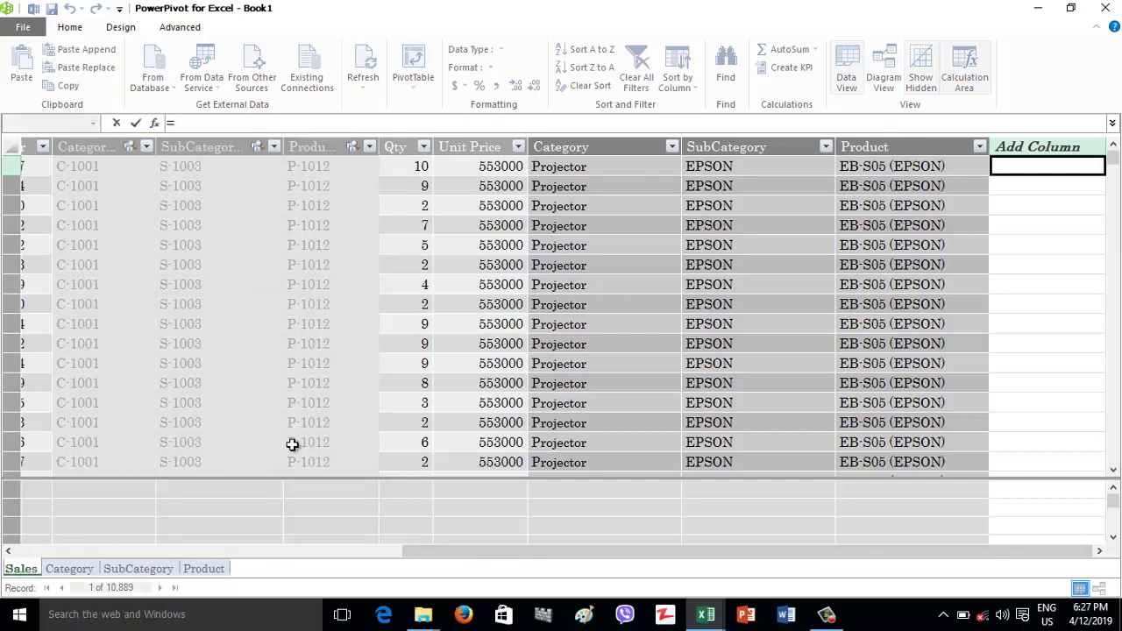
type("sa[")
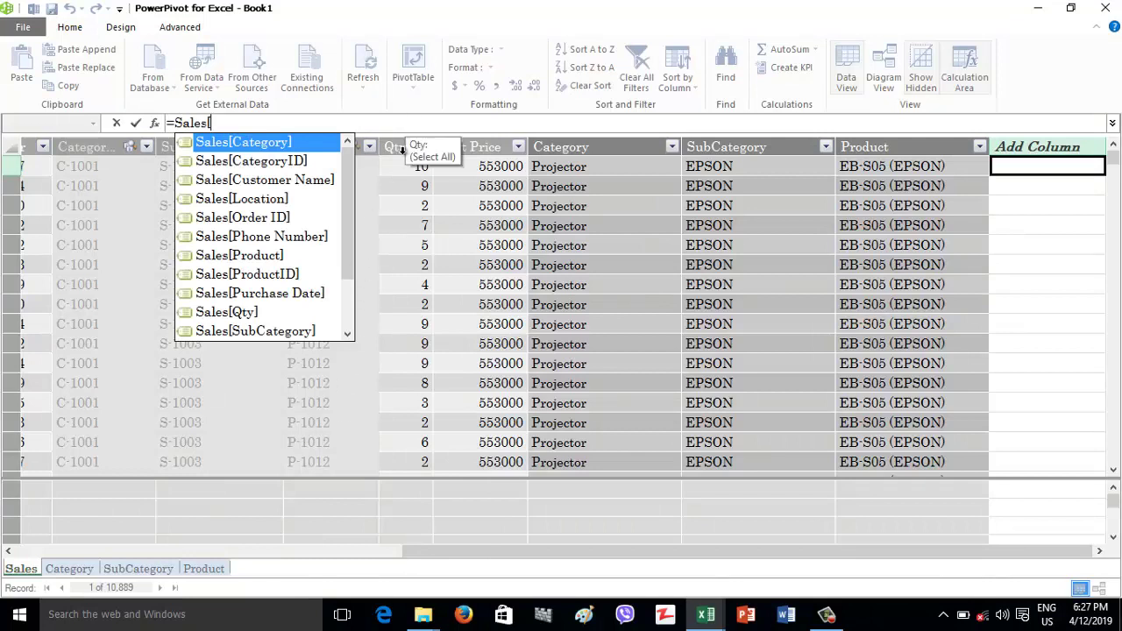
type("q")
key("Tab")
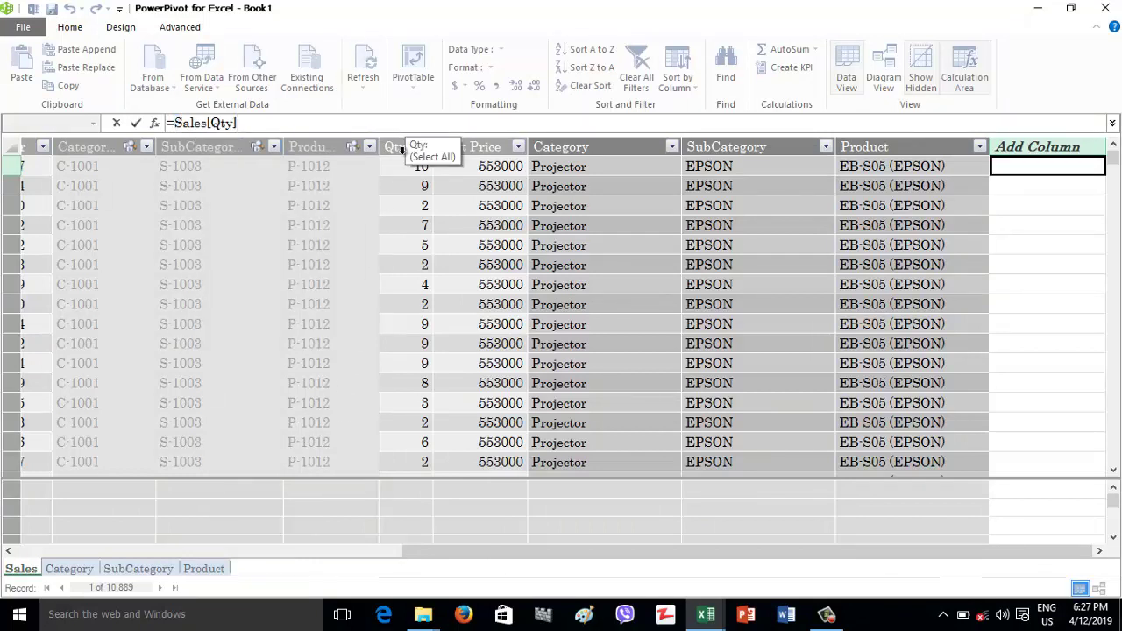
type("*")
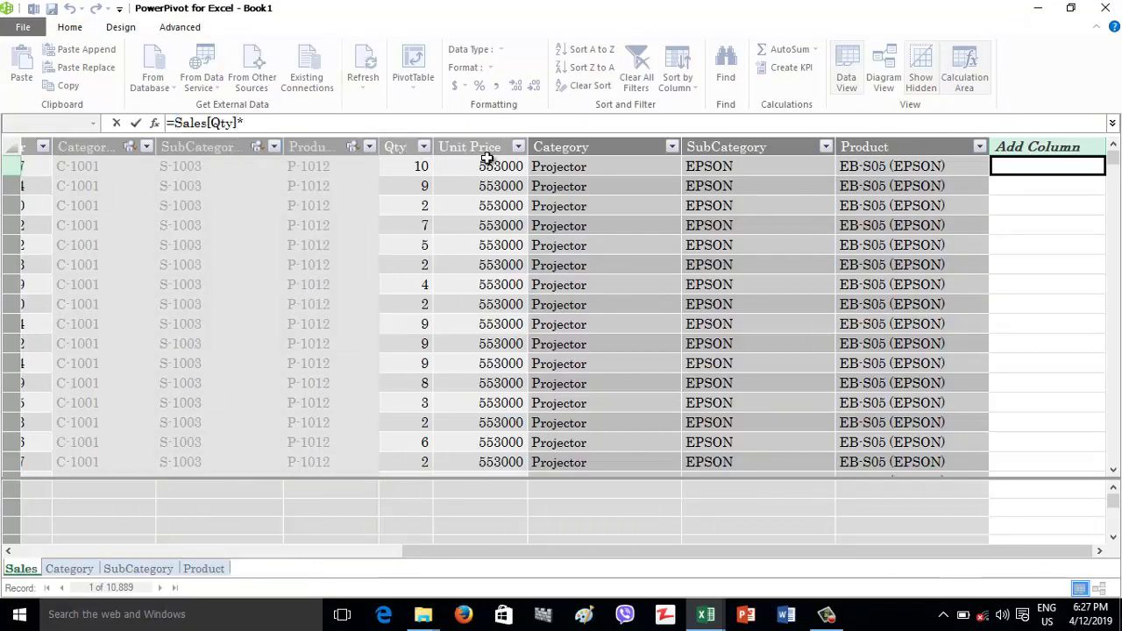
type(" Sales")
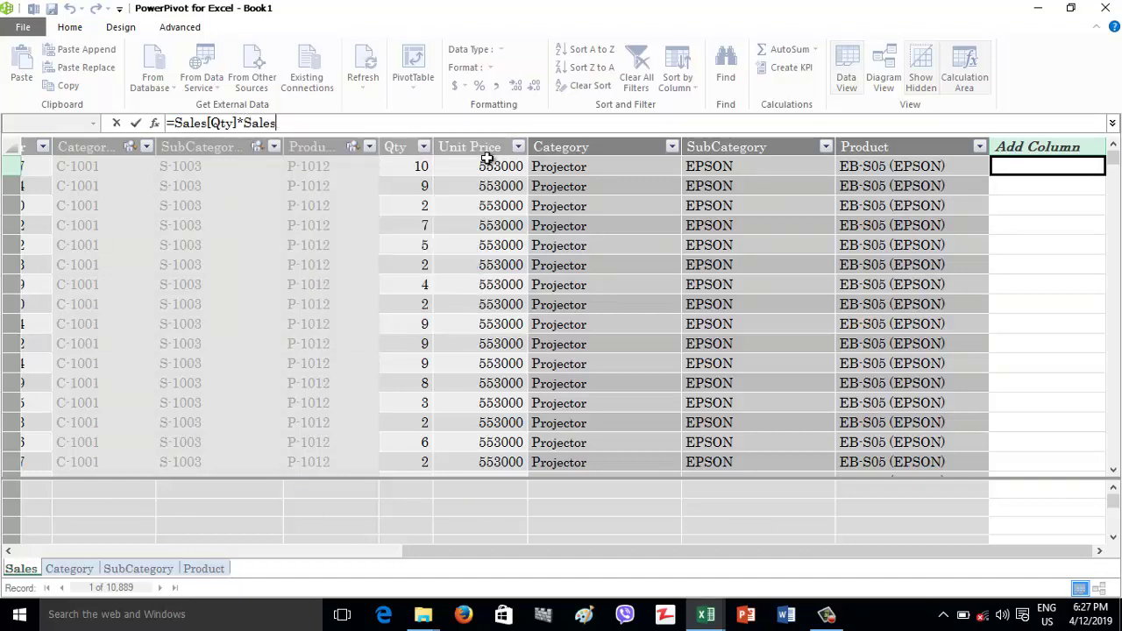
type("[u")
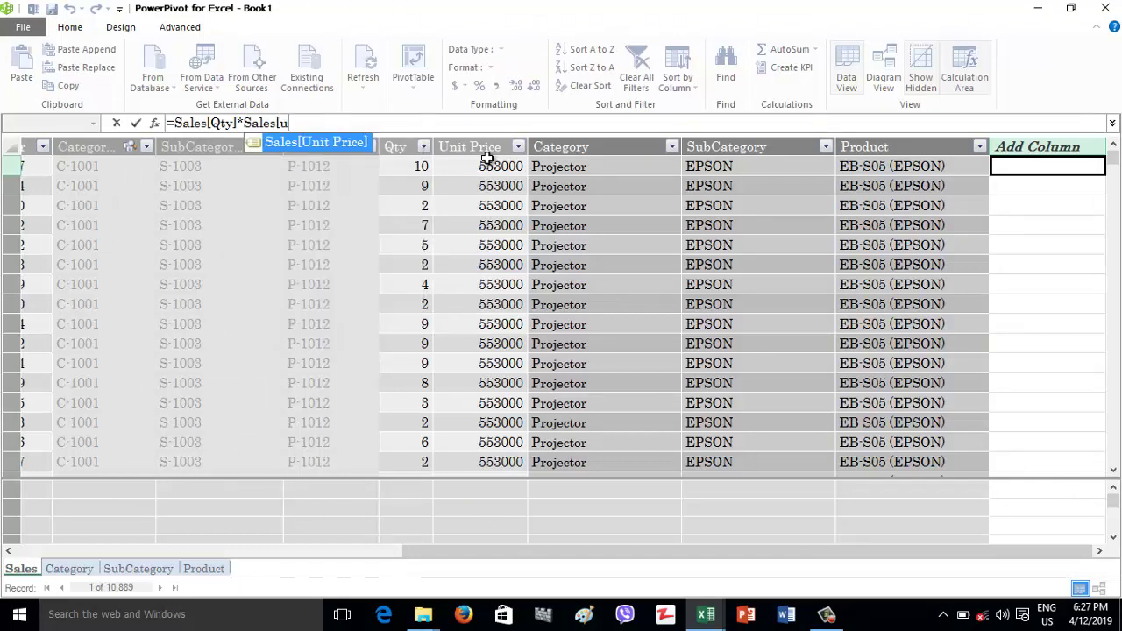
key("Tab")
key("Return")
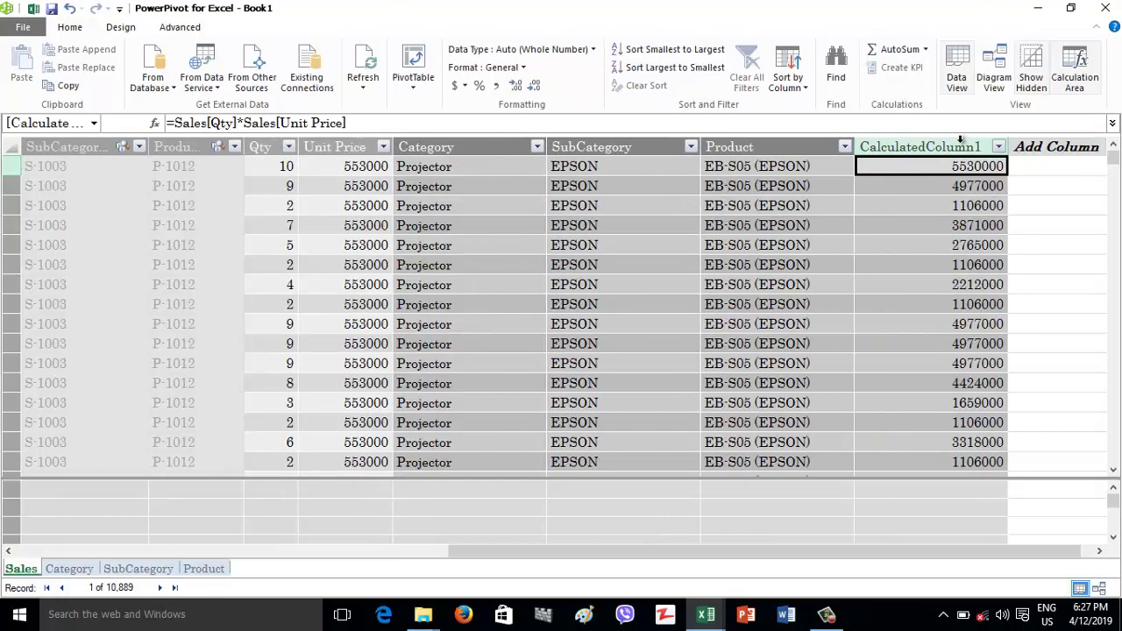
Step: Rename the new calculated column in the Sales table as Sales Amount
left_click(961, 141)
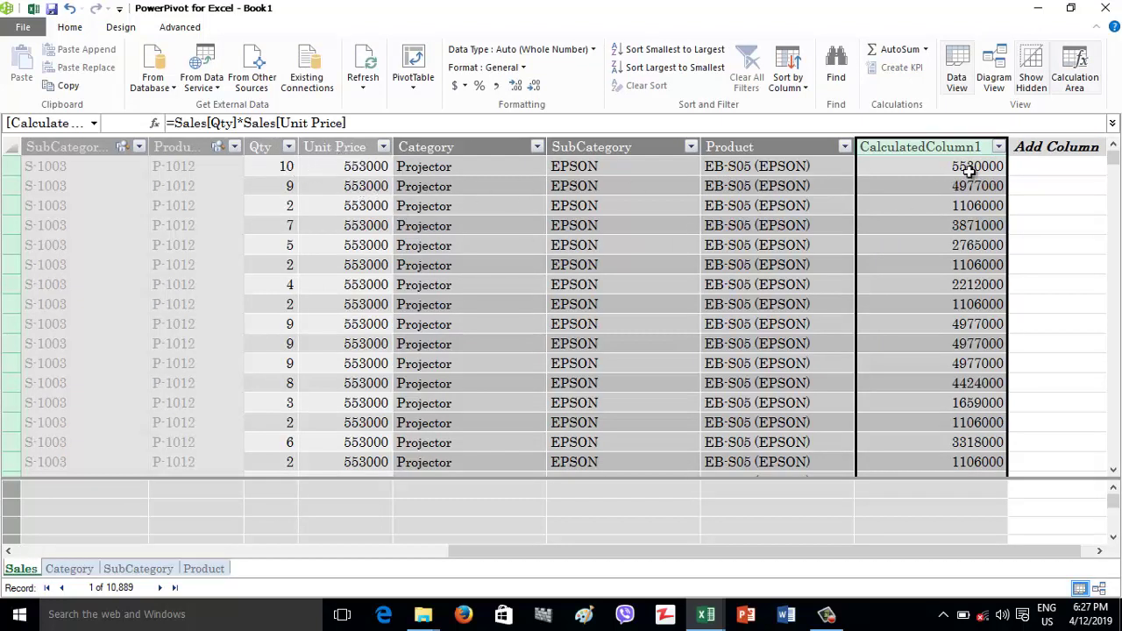
double_click(942, 147)
key("BackSpace")
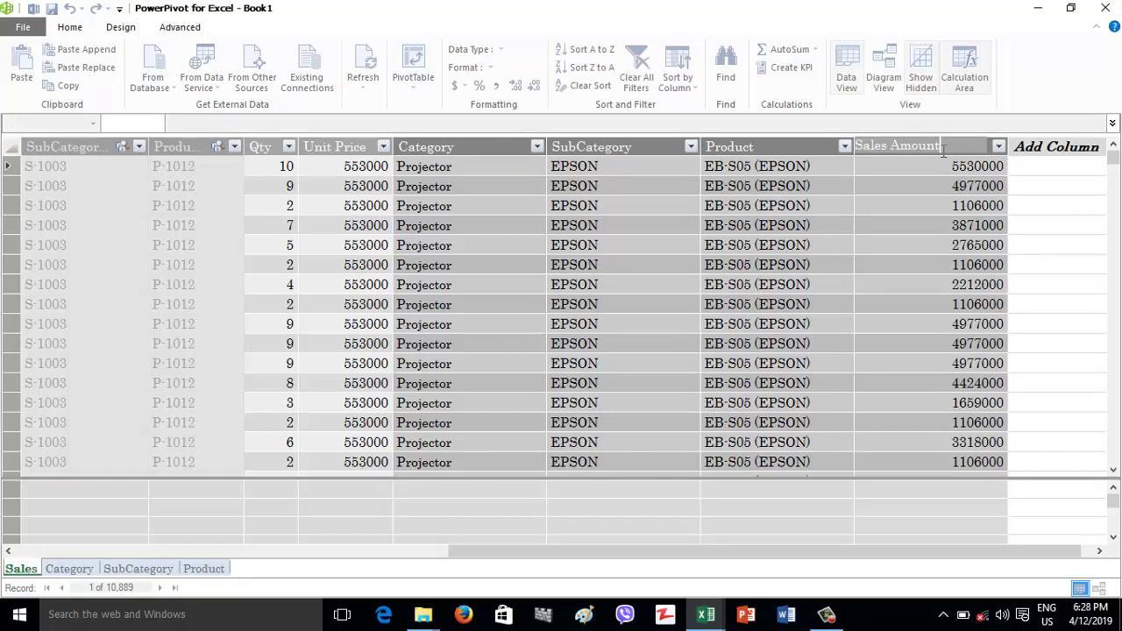
type("Sales Amount")
key("Return")
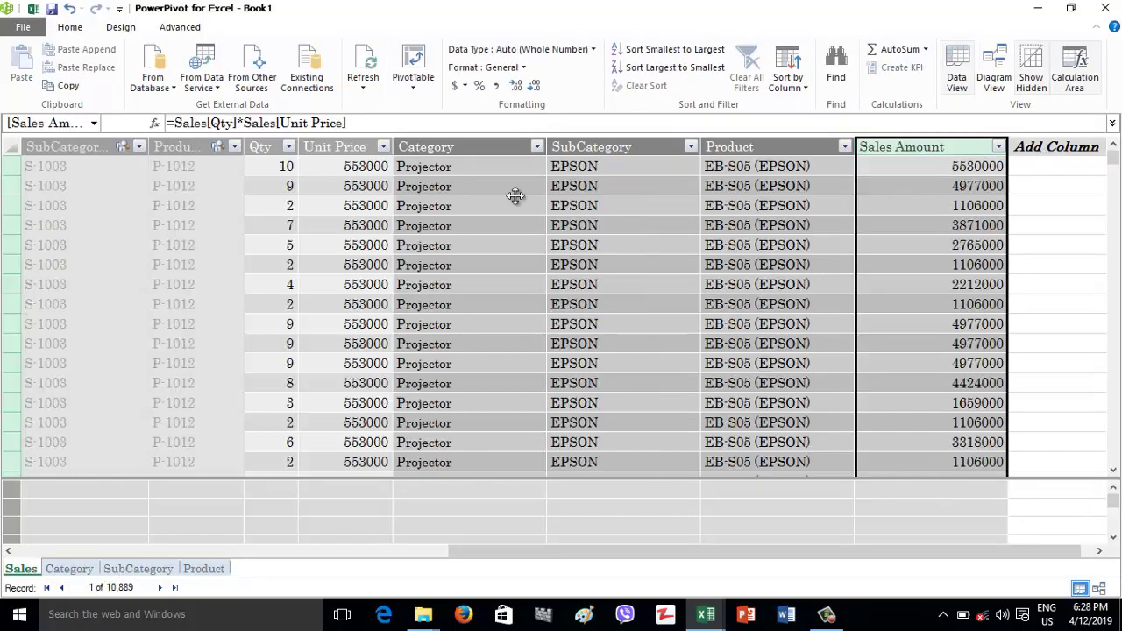
Step: Return to the Excel PivotTable and replace Qty with the Sales Amount field as the values
left_click(33, 9)
left_click_drag(1057, 505, 519, 352)
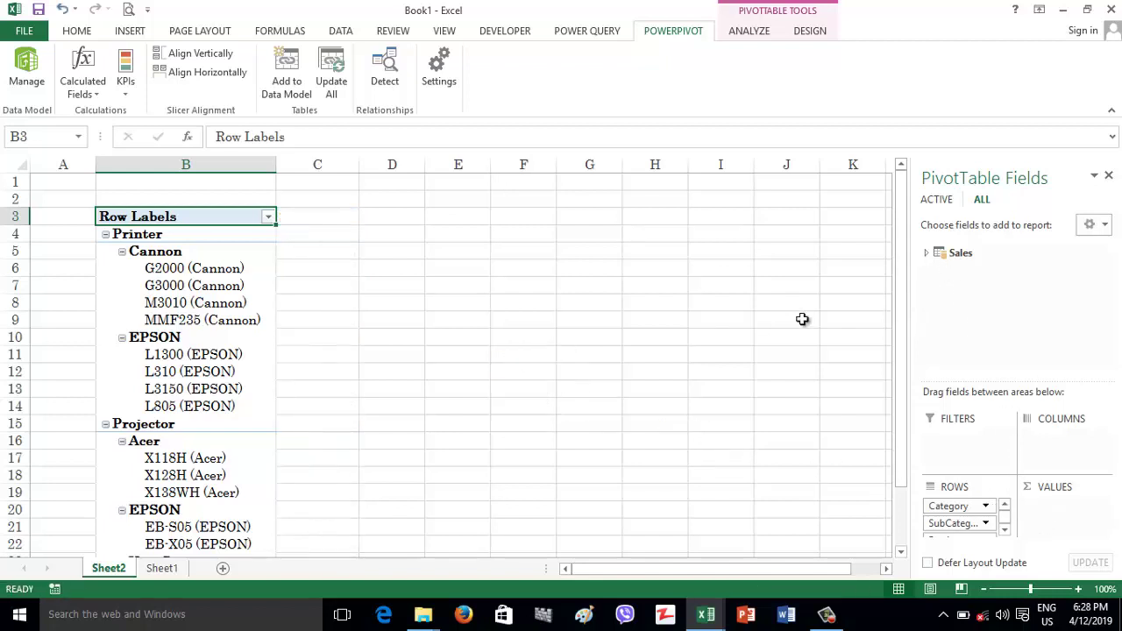
left_click(927, 254)
scroll(965, 337, "down", 3)
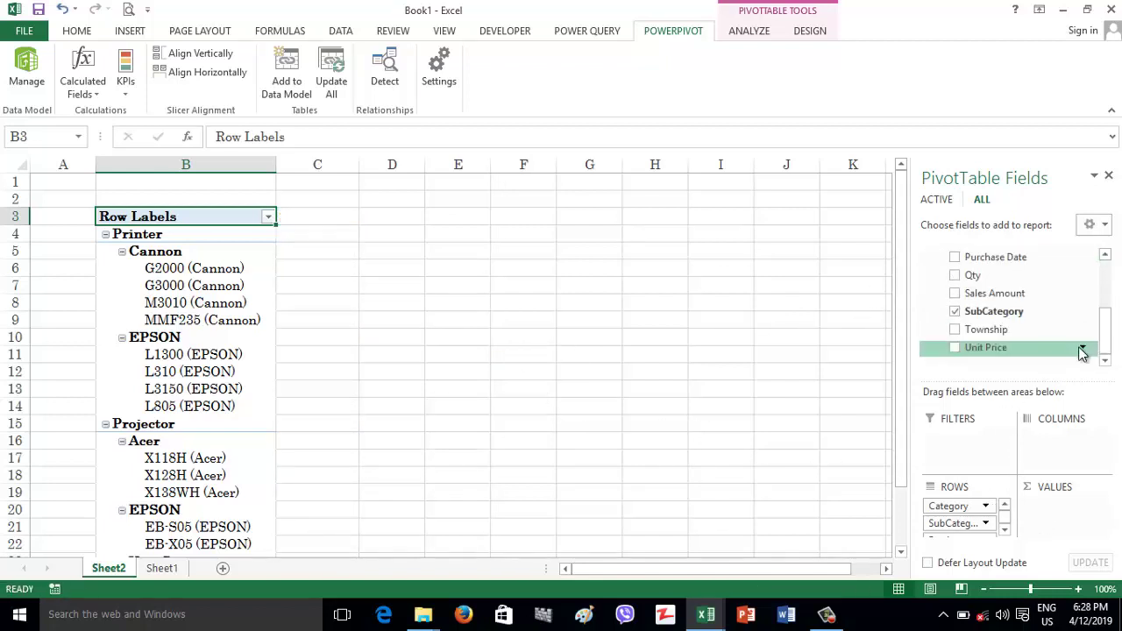
left_click_drag(1009, 293, 1039, 523)
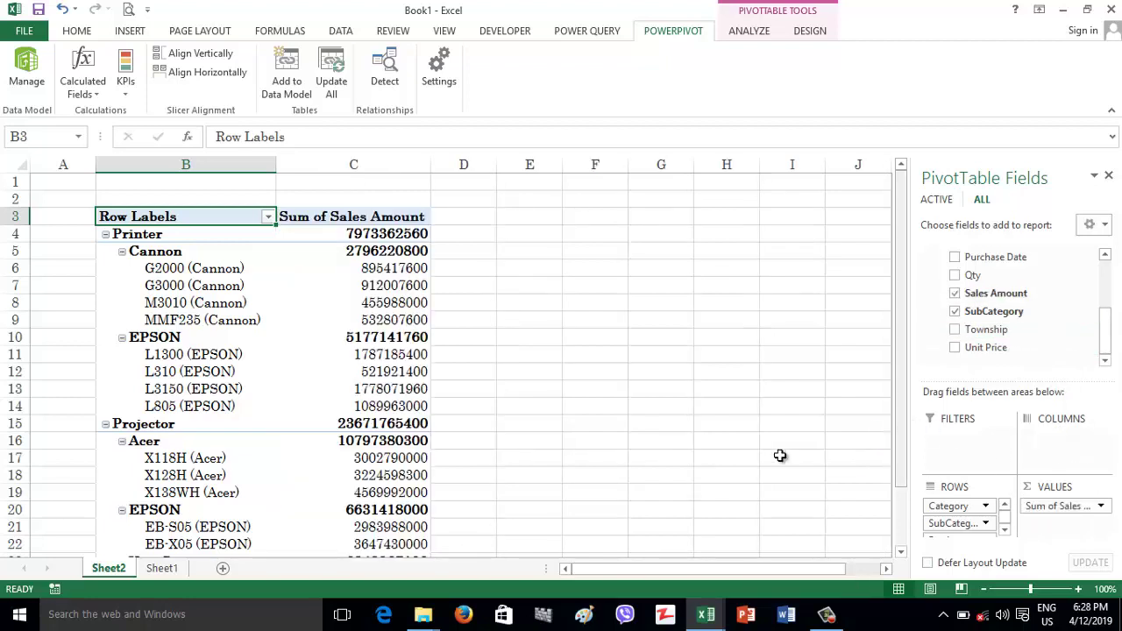
Step: Examine the Sum of Sales Amount figures for the Printer products in the PivotTable
left_click(375, 267)
key("Down")
key("Down")
key("Down")
key("Down")
key("Down")
key("Down")
key("Down")
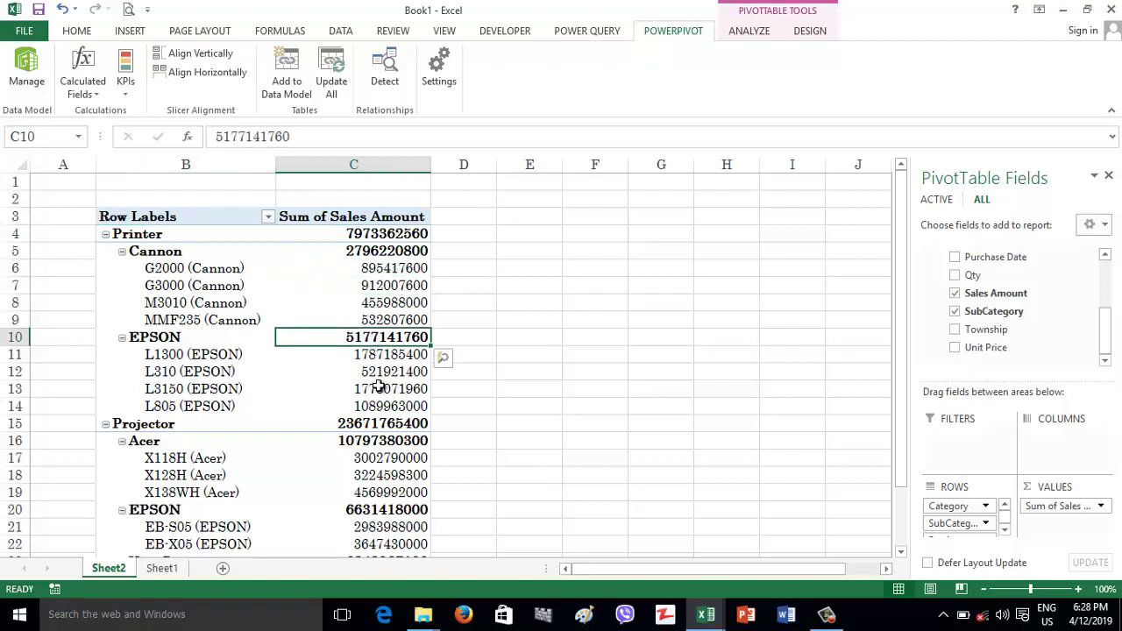
left_click(386, 269)
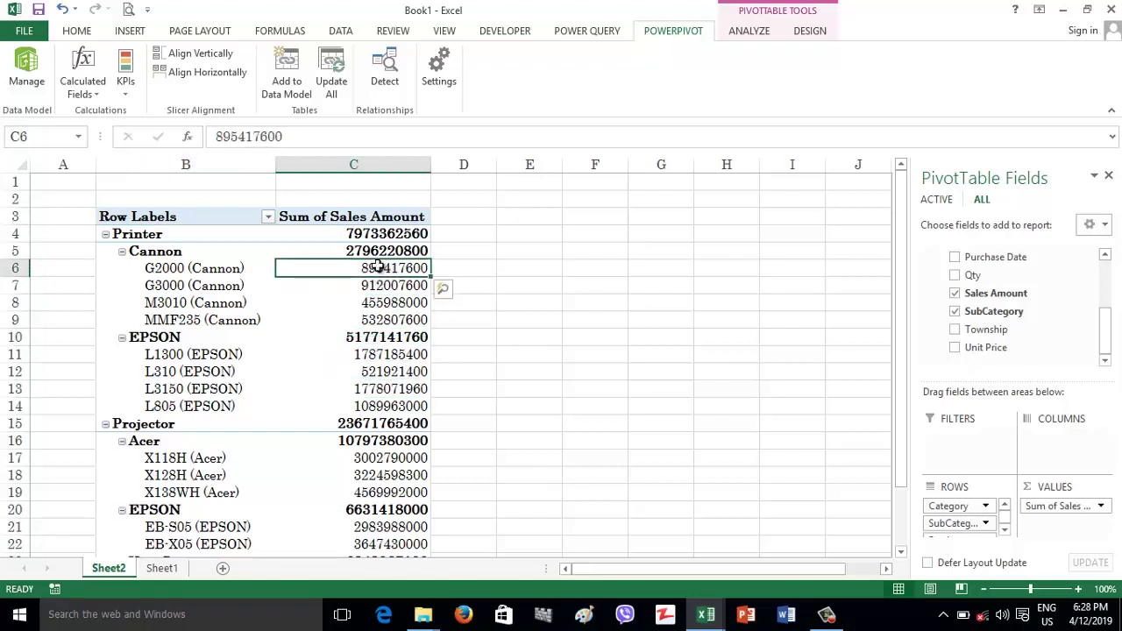
Step: Return to PowerPivot and format the Sales Amount column with thousands separators and no decimal places
left_click(26, 80)
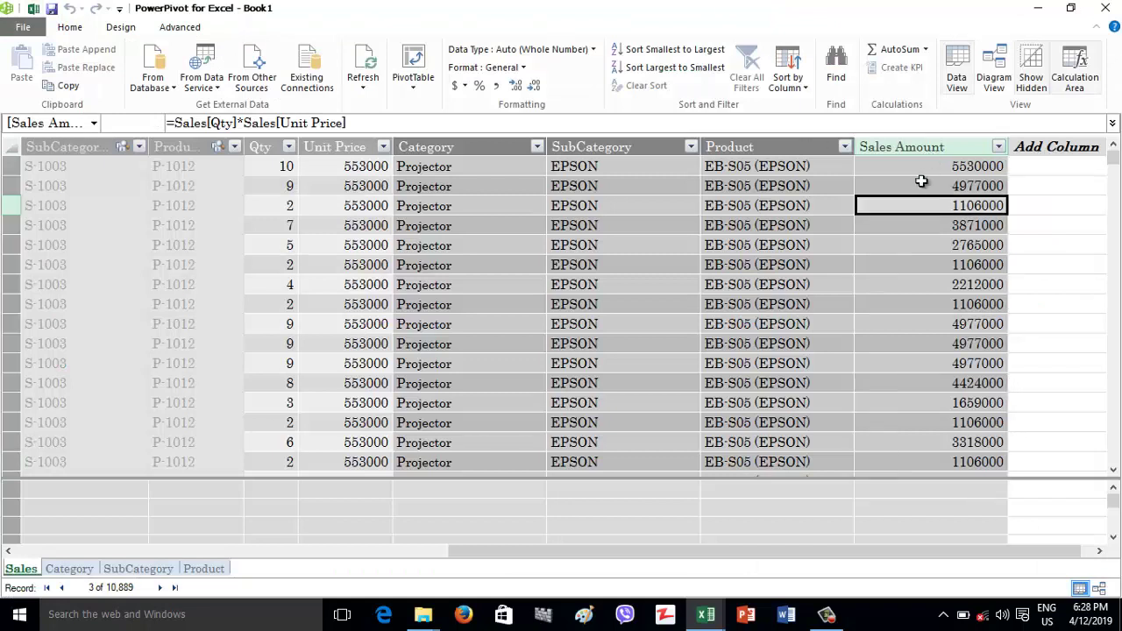
left_click(914, 142)
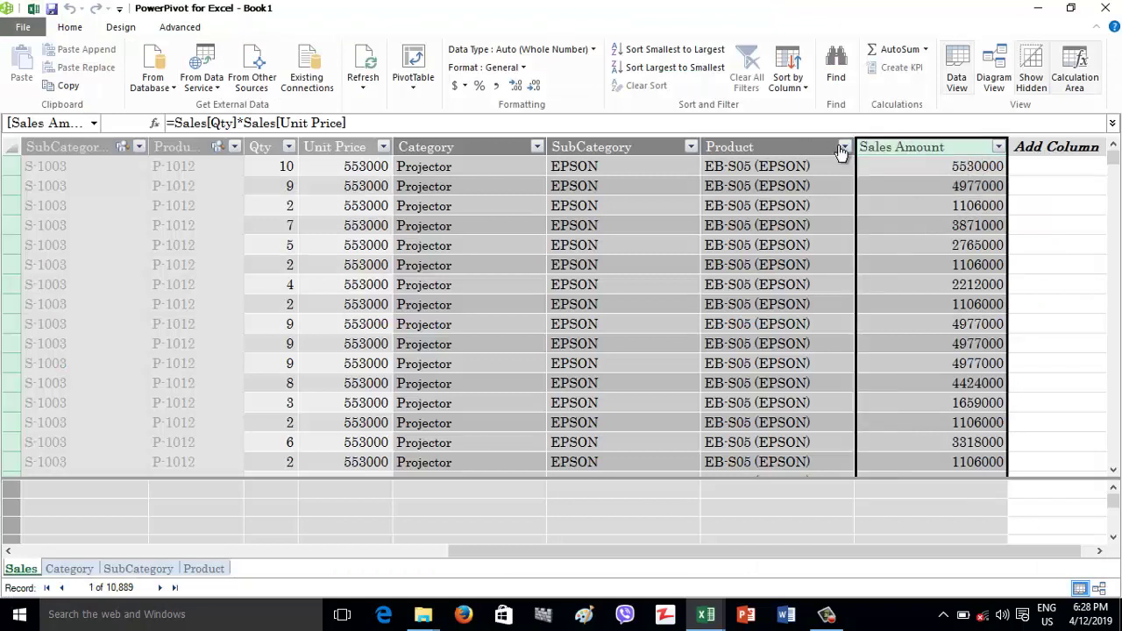
left_click(495, 88)
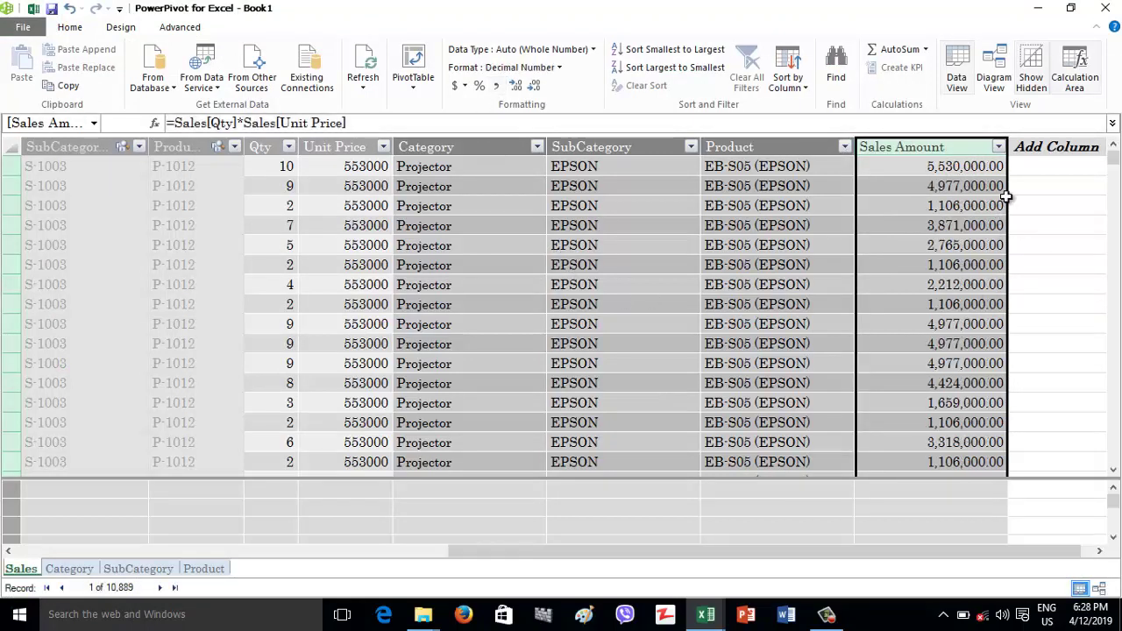
left_click(535, 88)
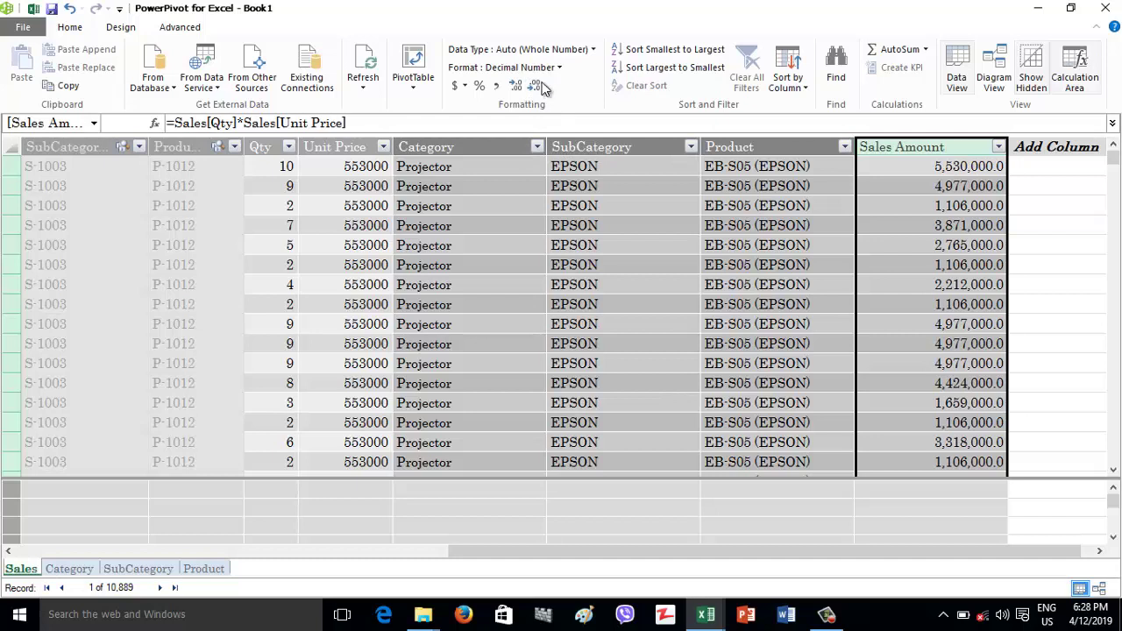
left_click(538, 88)
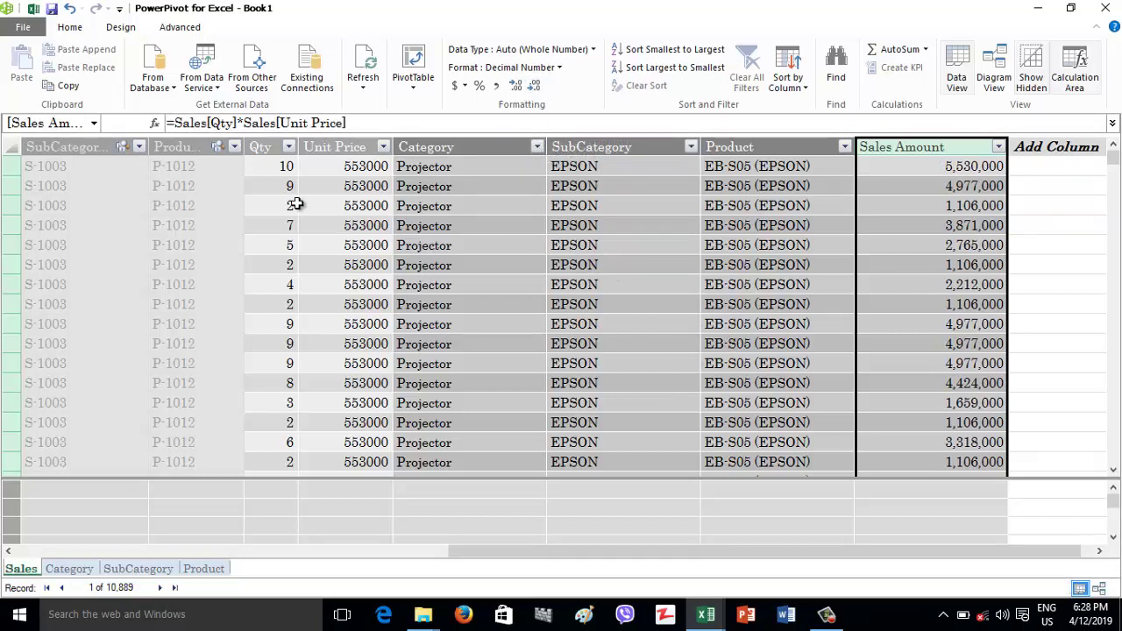
Step: Switch back to Excel and check the number format of the Sum of Sales Amount values in the PivotTable
left_click(34, 10)
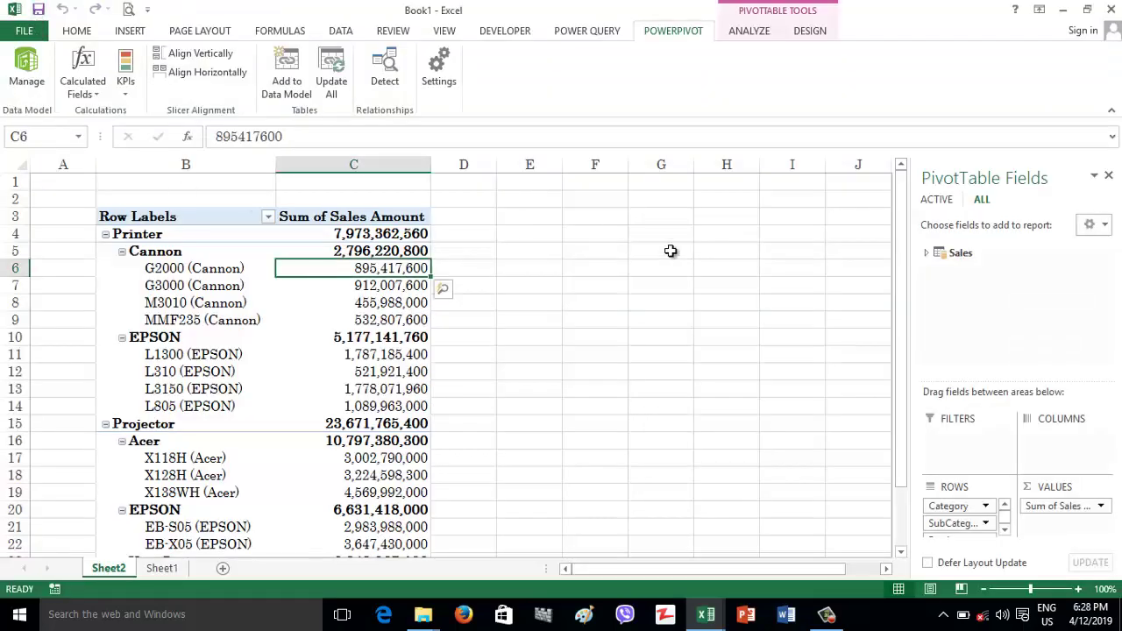
left_click_drag(338, 255, 377, 388)
left_click(375, 457)
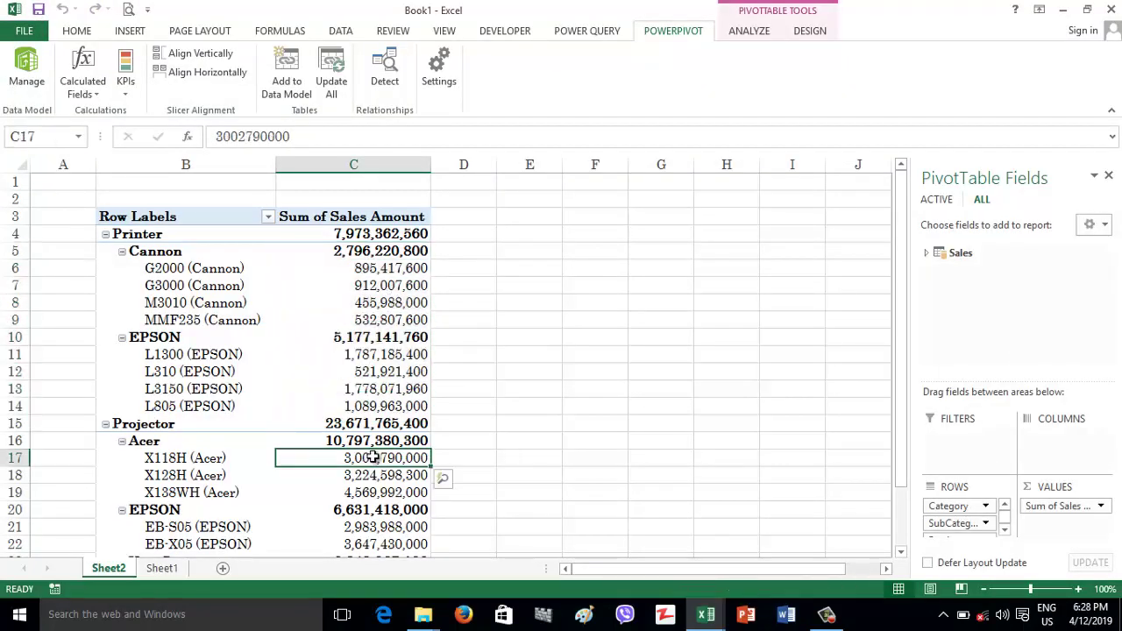
scroll(375, 456, "down", 2)
scroll(374, 448, "up", 2)
mouse_move(1056, 509)
left_mouse_down()
mouse_move(1048, 518)
mouse_move(1063, 509)
left_mouse_up()
Step: Return to PowerPivot and review the formulas of the Category, SubCategory, Product and Sales Amount calculated columns in the Sales table
left_click(27, 75)
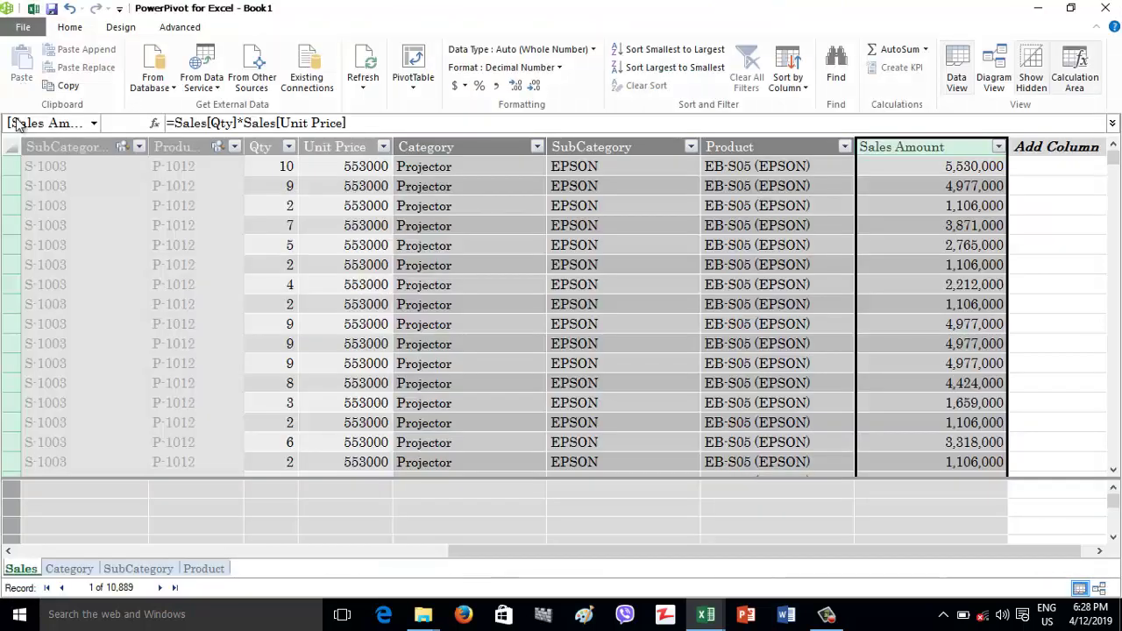
left_click(908, 166)
left_click(905, 205)
left_click(903, 167)
left_click(903, 149)
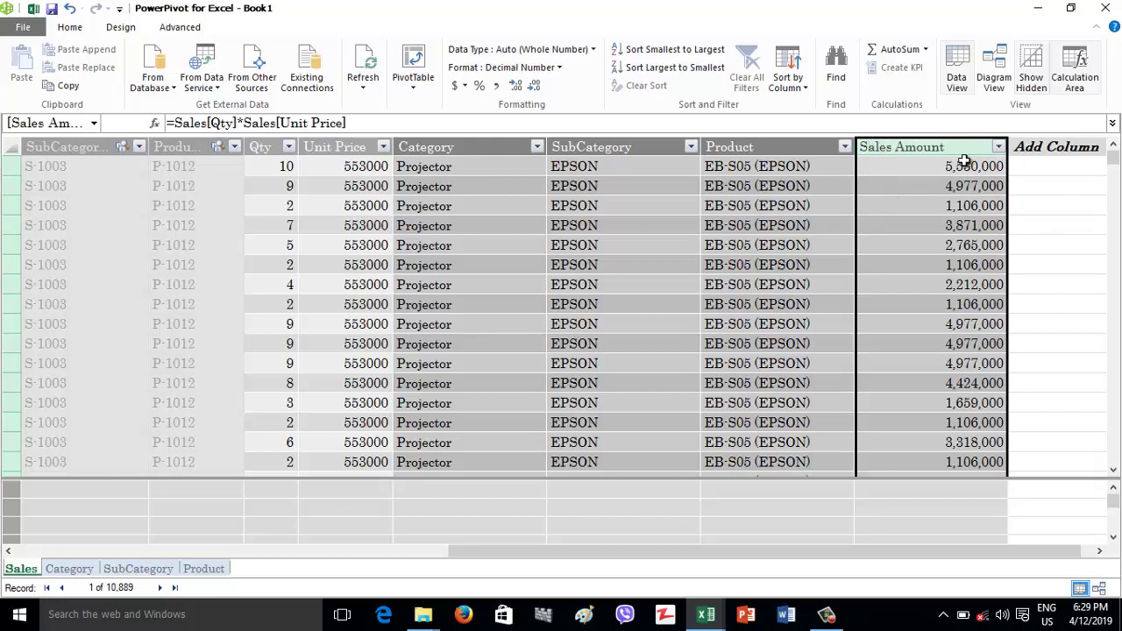
left_click(804, 145)
left_click(601, 145)
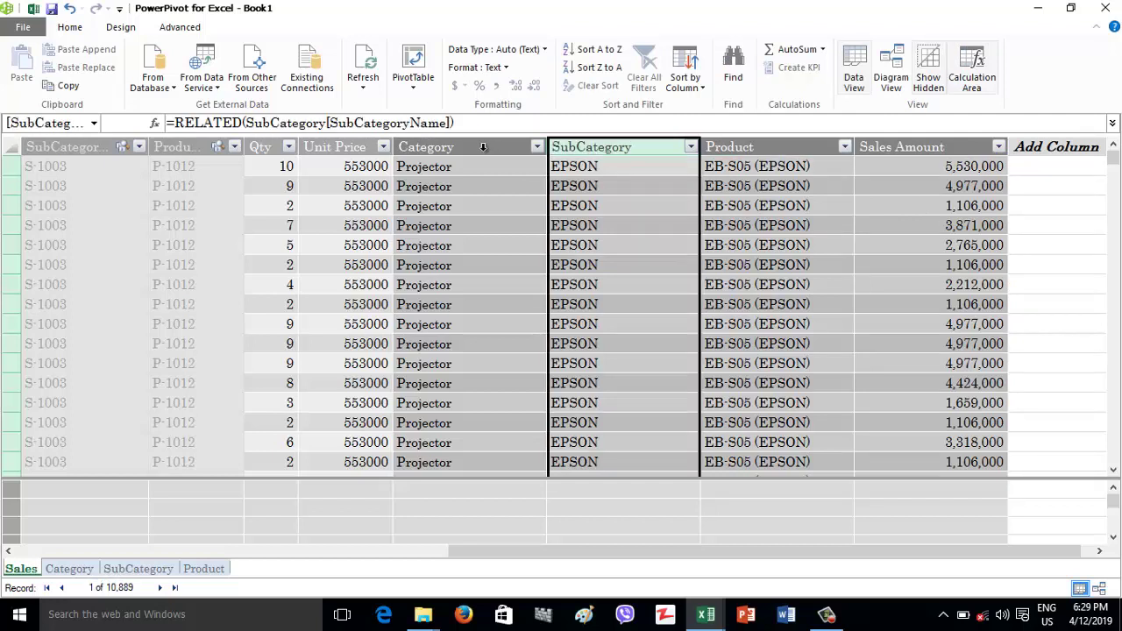
left_click(484, 147)
left_click(601, 149)
left_click(761, 147)
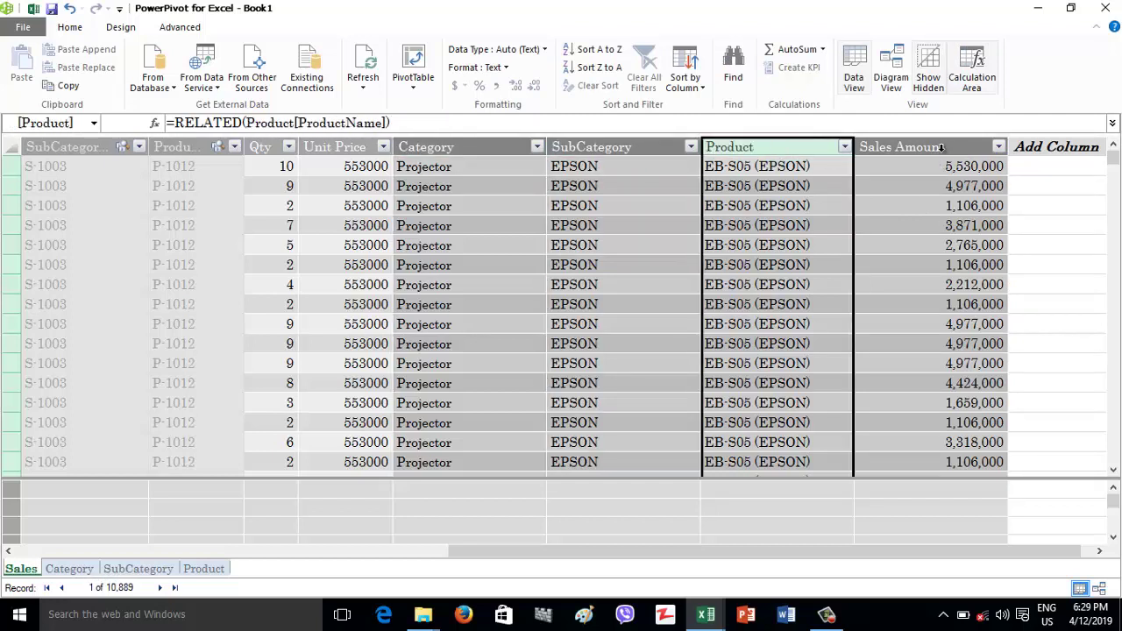
left_click(943, 147)
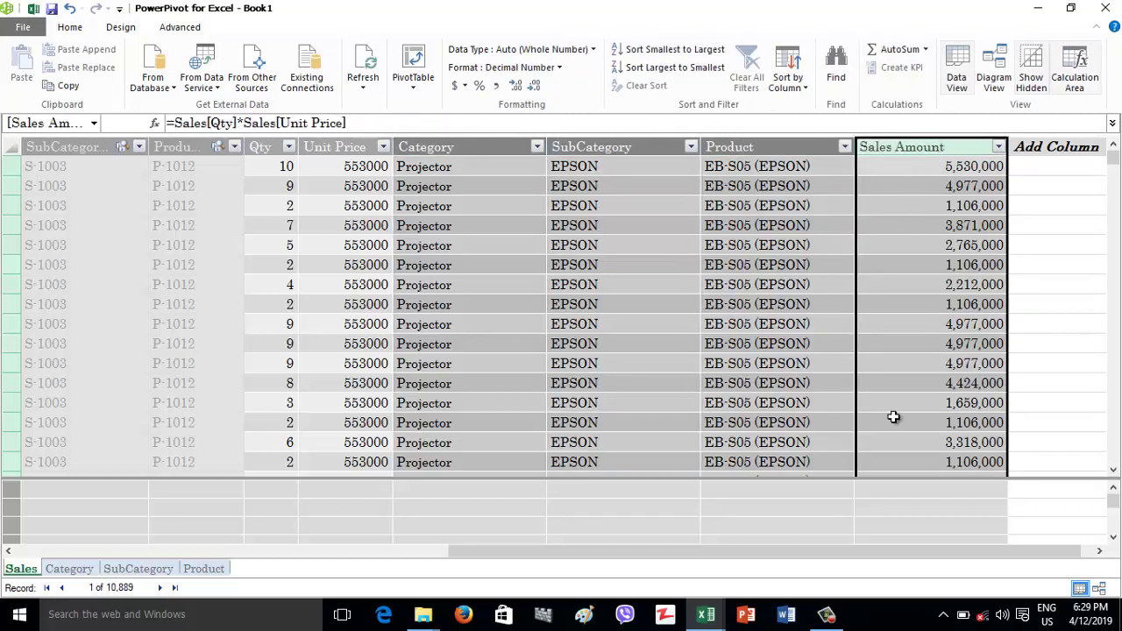
Step: Enlarge the Calculation Area below the Sales table by raising its divider
left_click(641, 494)
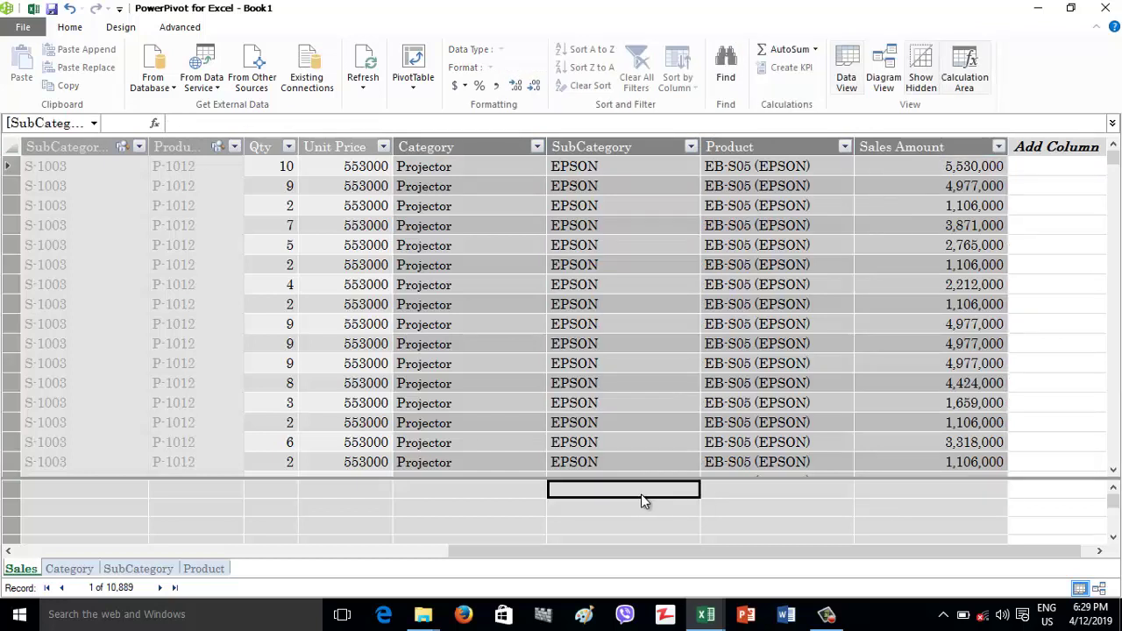
key("Left")
key("Left")
left_click(495, 474)
left_click(500, 490)
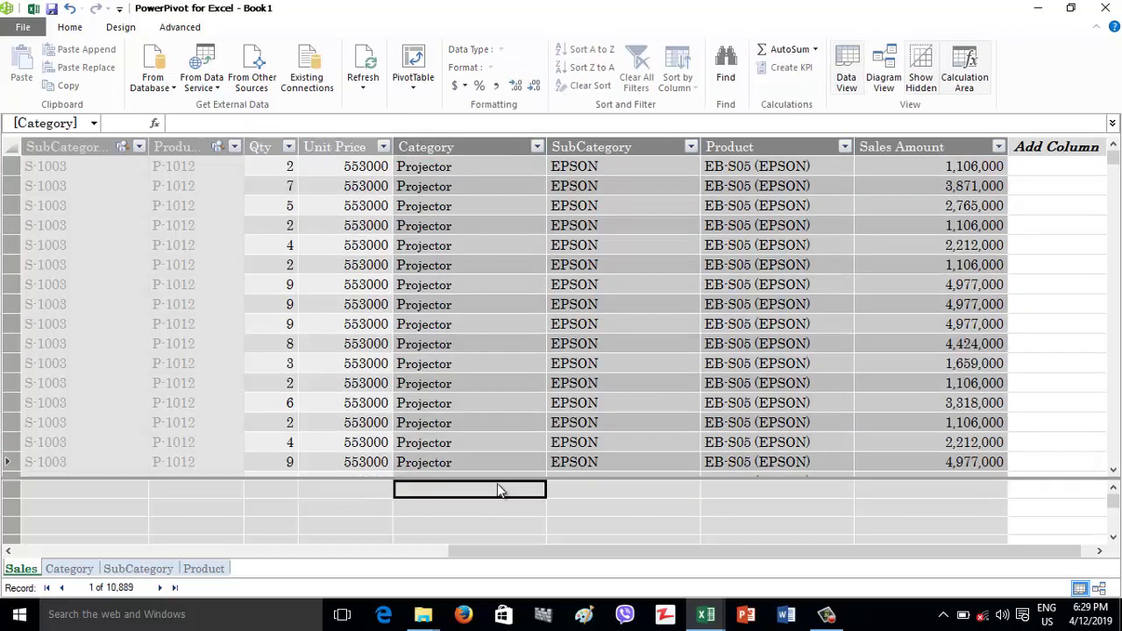
left_click_drag(498, 477, 521, 380)
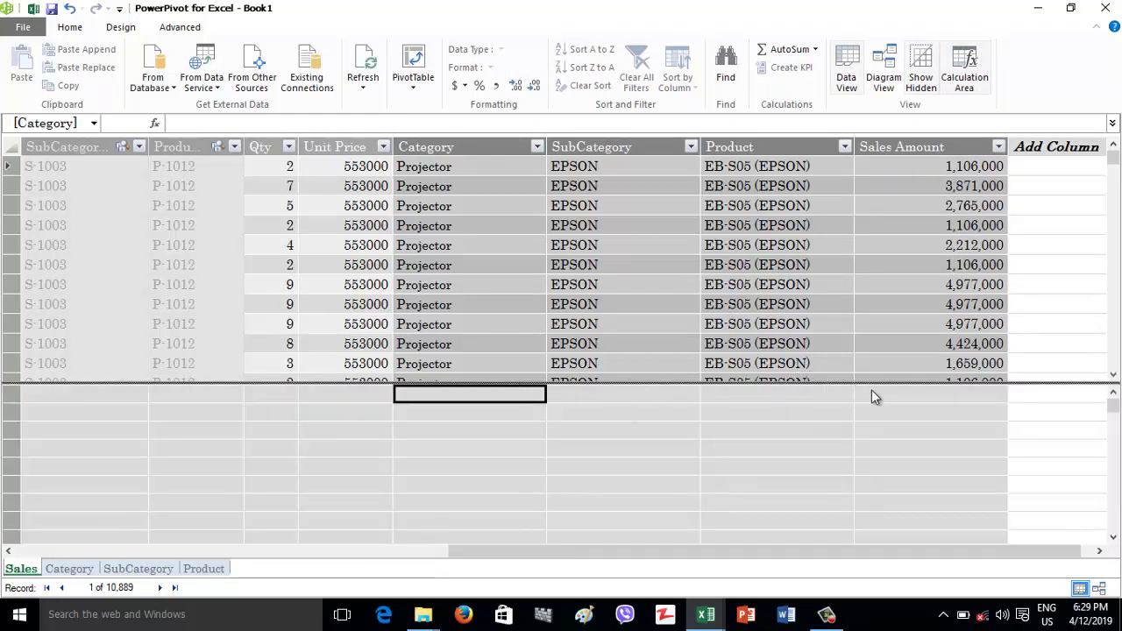
left_click(875, 396)
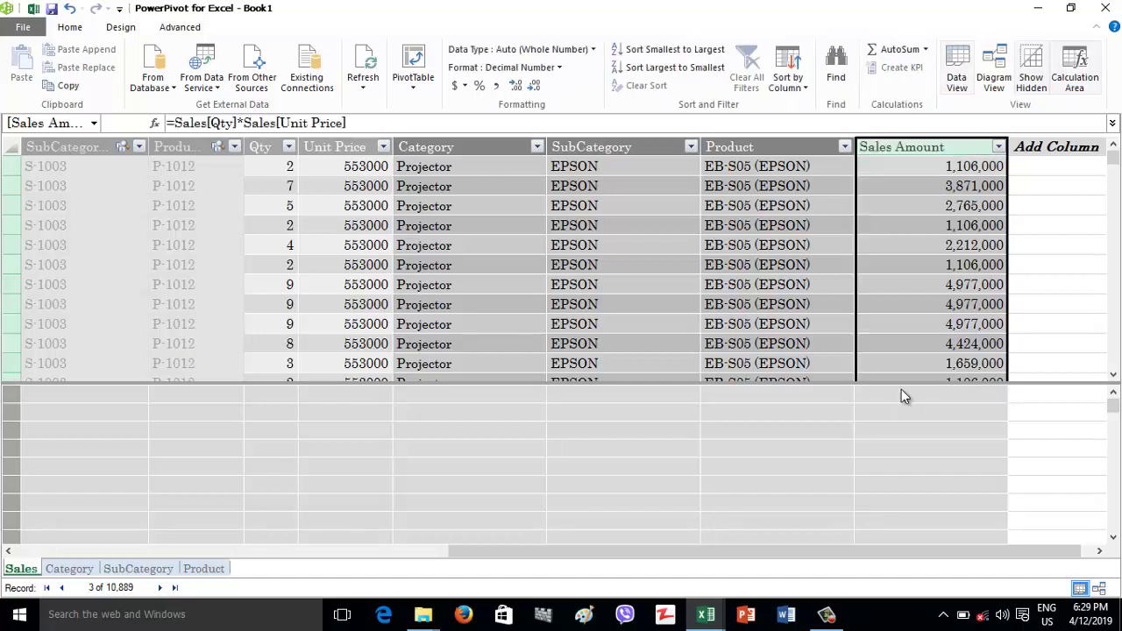
Step: Create an AutoSum calculated field for the Sales Amount column in the Calculation Area
left_click(932, 150)
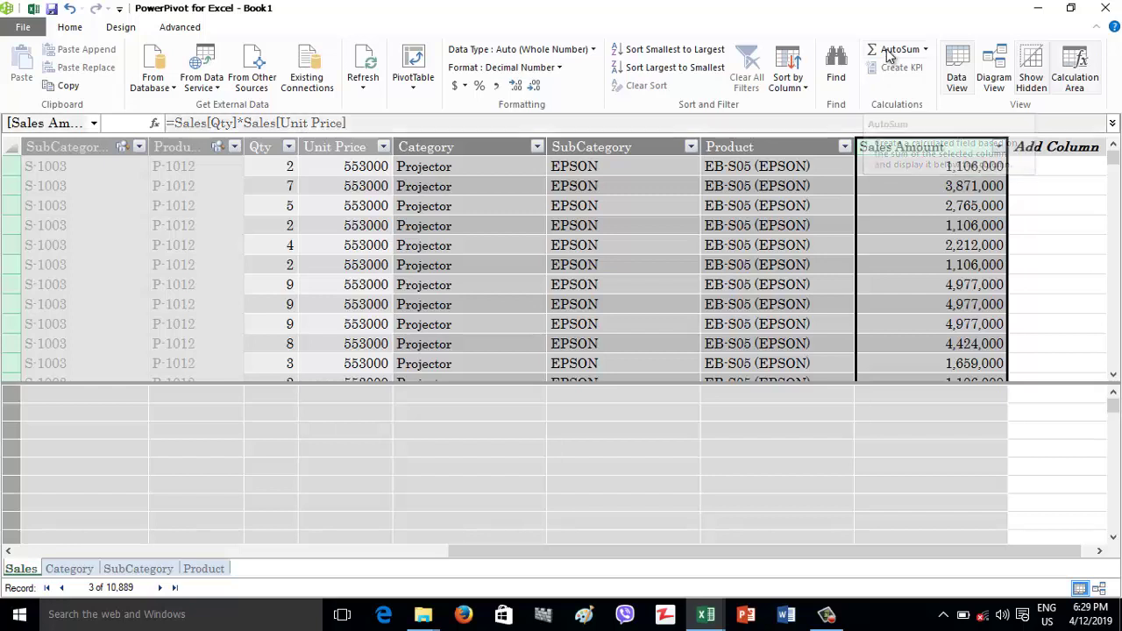
left_click(896, 50)
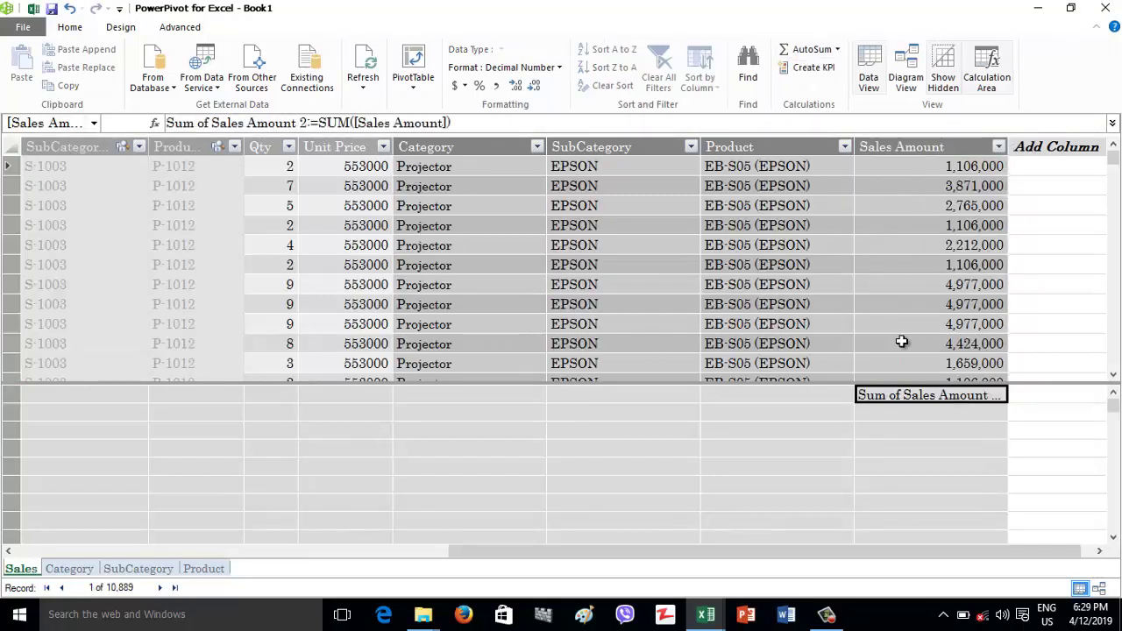
left_click(886, 427)
Step: Rename the calculated field for the sum of Sales Amount as Total Sales
left_click_drag(306, 122, 154, 123)
key("BackSpace")
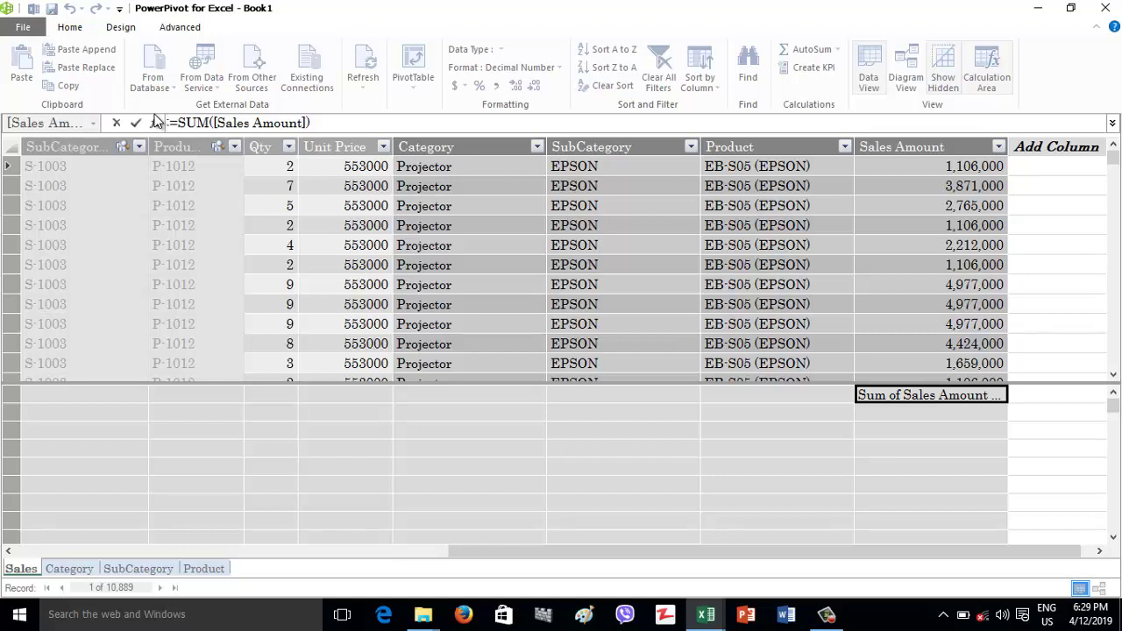
type("Toal")
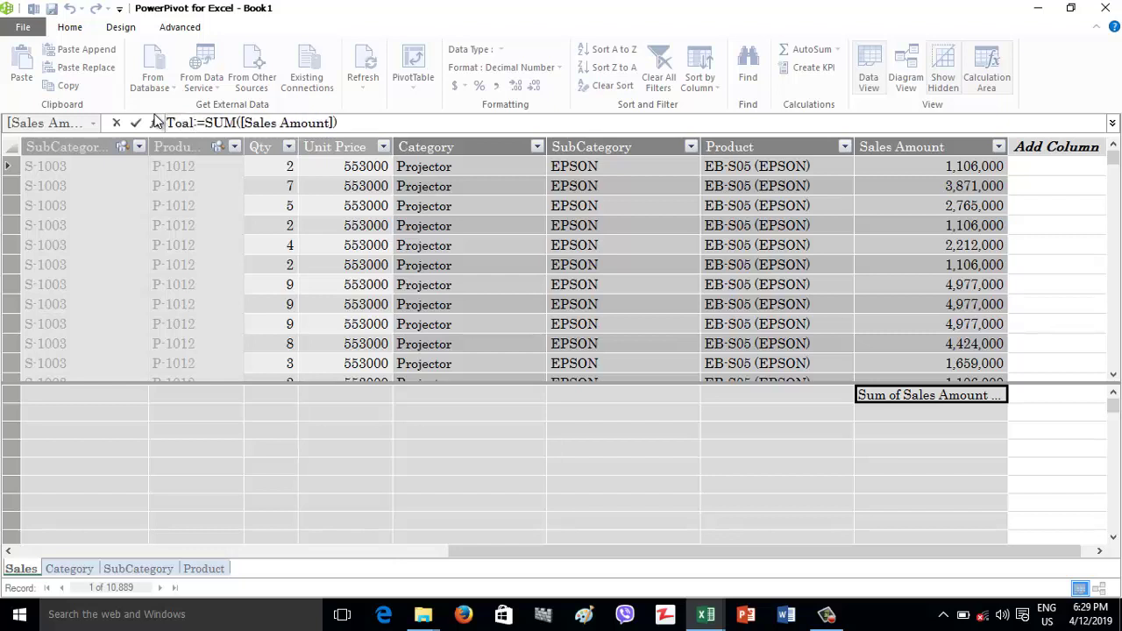
key("BackSpace")
key("BackSpace")
type("tal Sal")
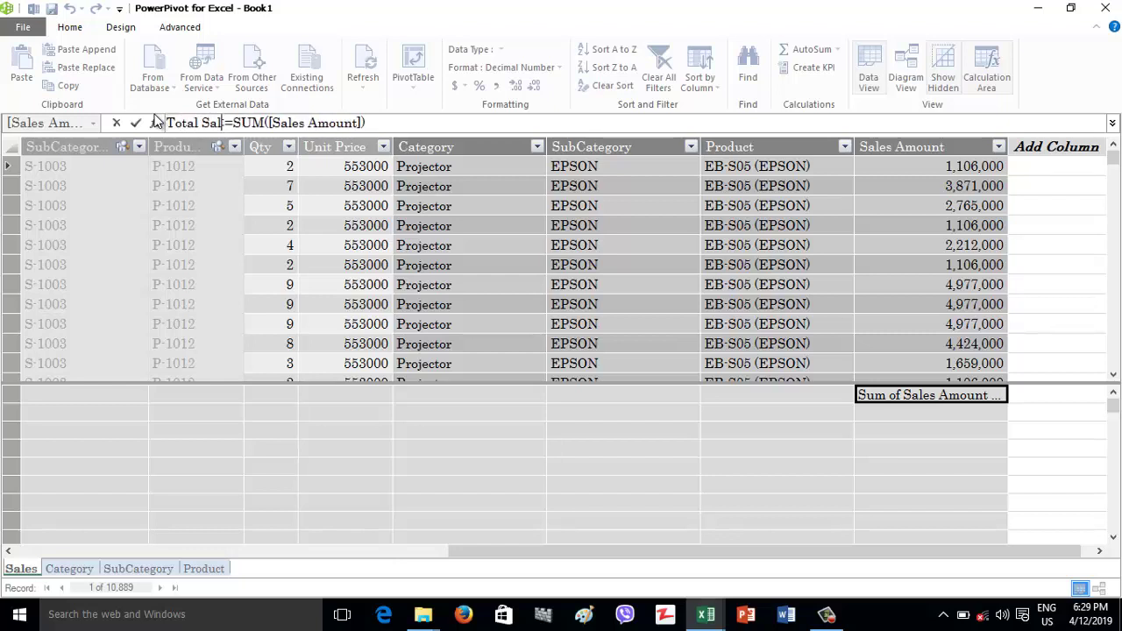
type("es")
key("Return")
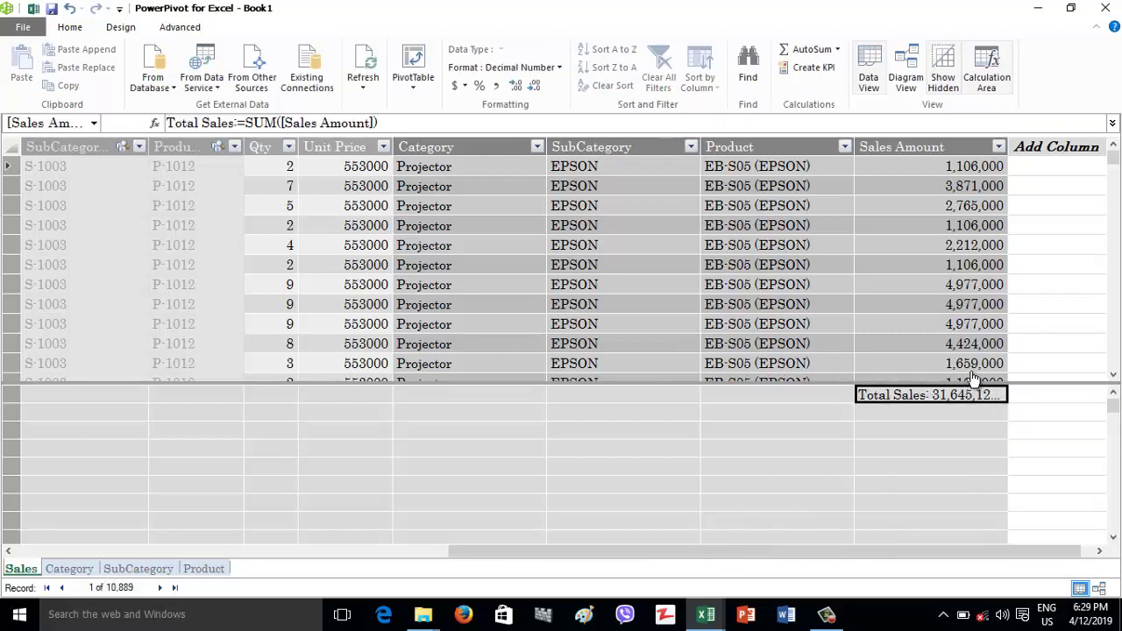
Step: Return to the Excel PivotTable and add the Total Sales calculated field from the Sales table to the values
left_click(34, 8)
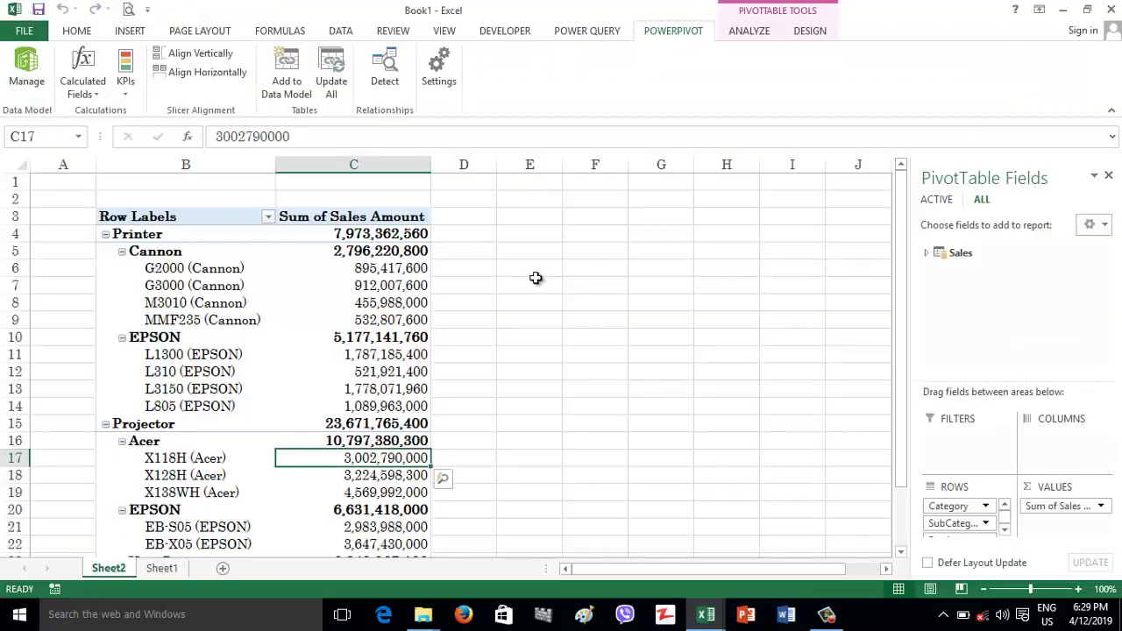
left_click(926, 253)
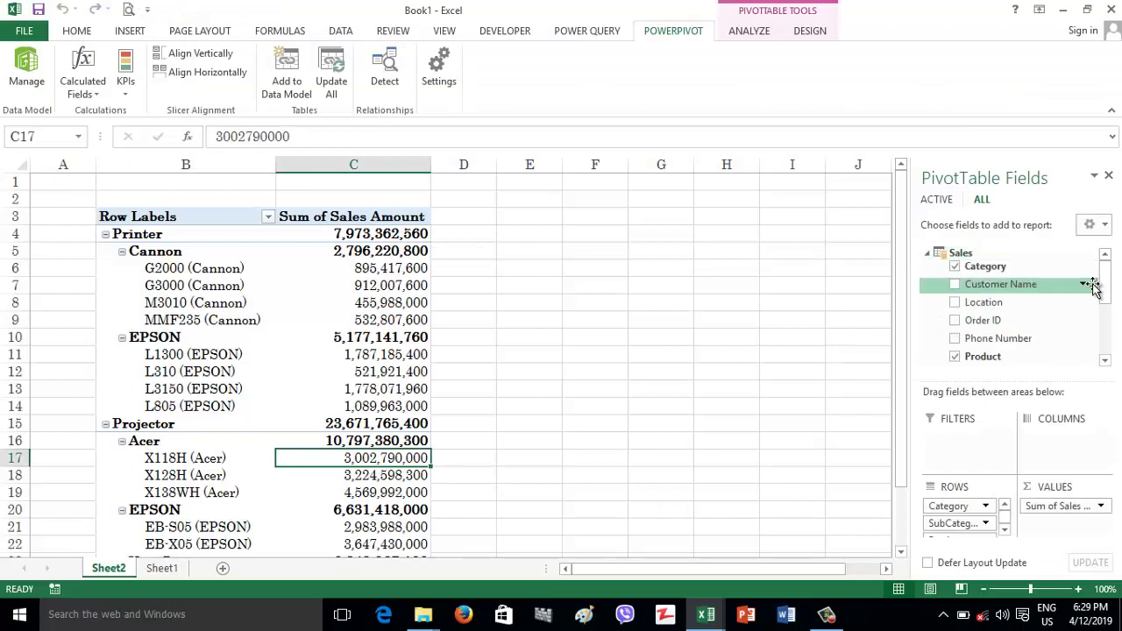
scroll(1102, 304, "down", 1)
scroll(1102, 304, "down", 2)
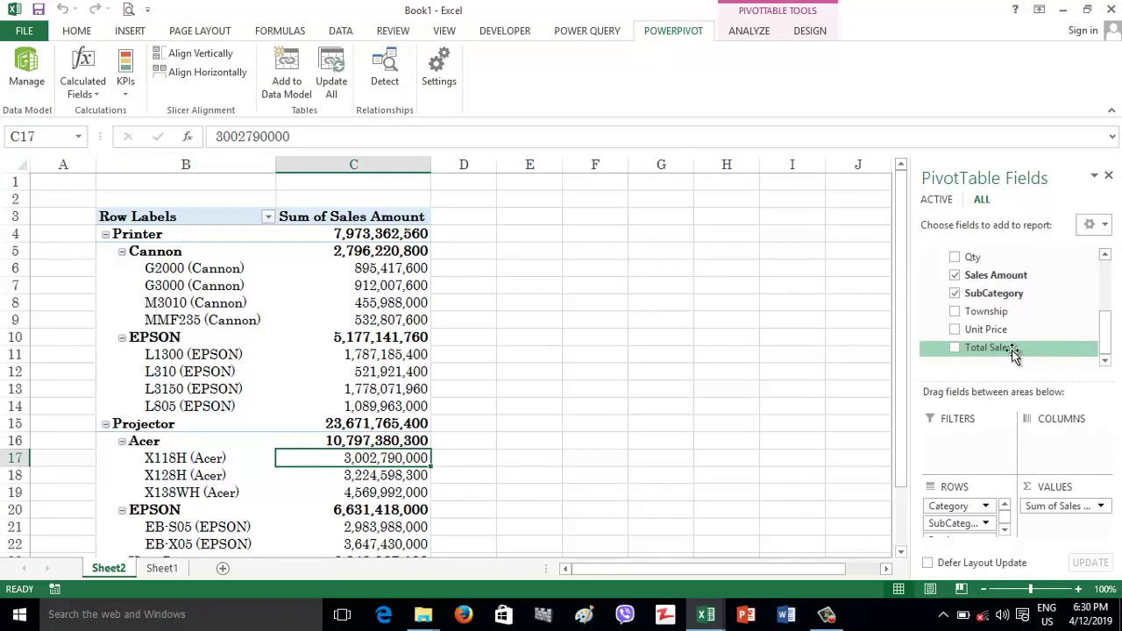
left_click(955, 348)
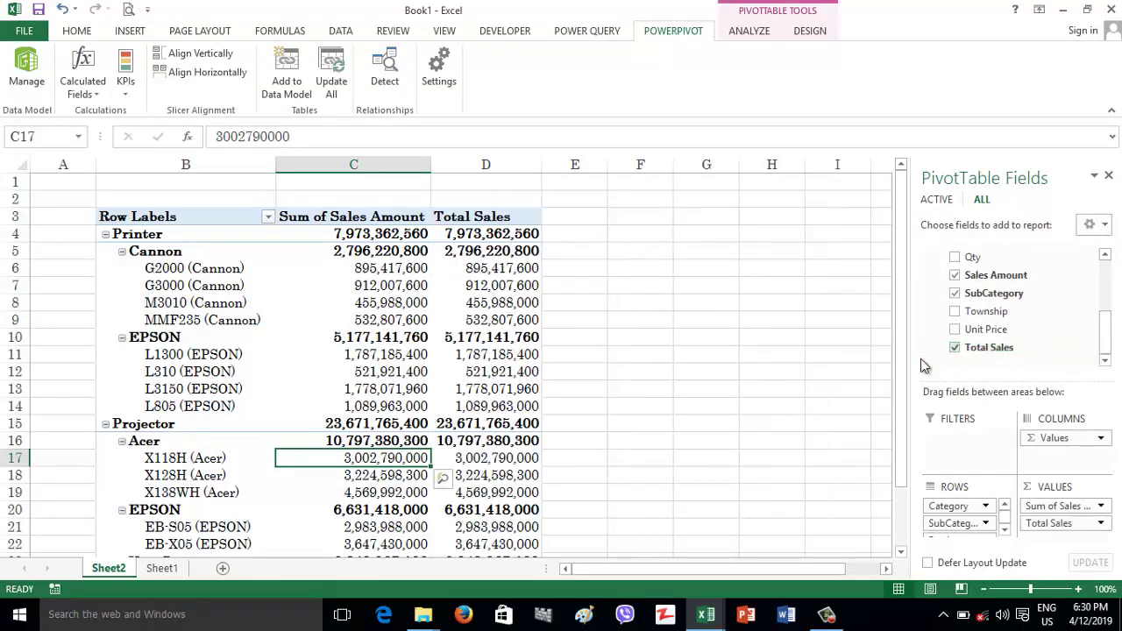
left_click(367, 220)
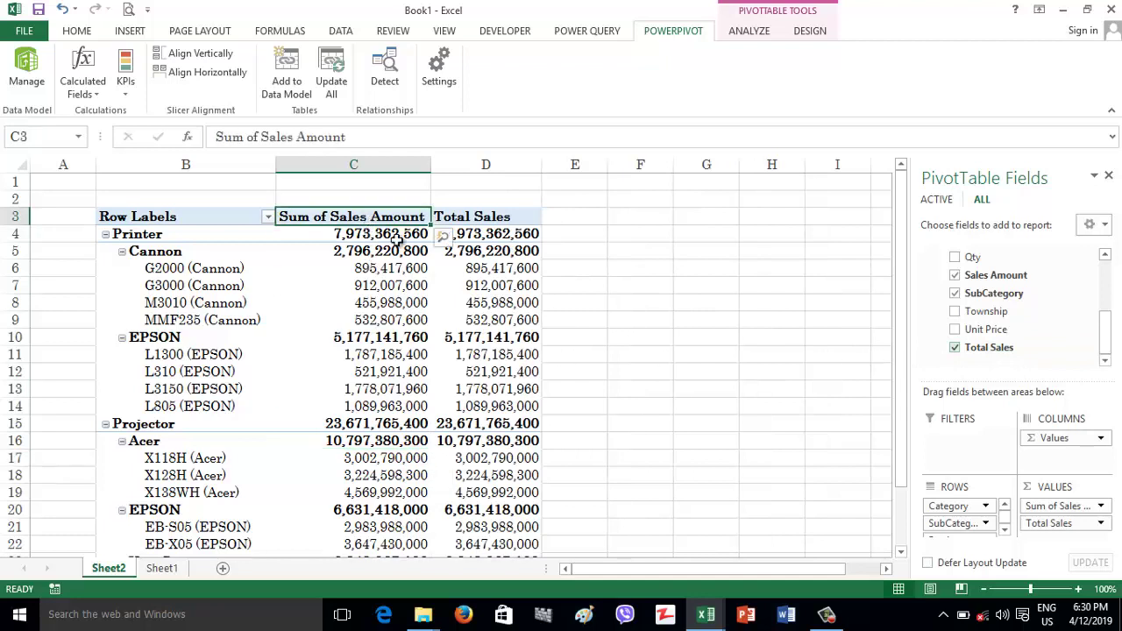
Step: Compare the Sum of Sales Amount and Total Sales columns of the PivotTable row by row
left_click(470, 223)
left_click(496, 306)
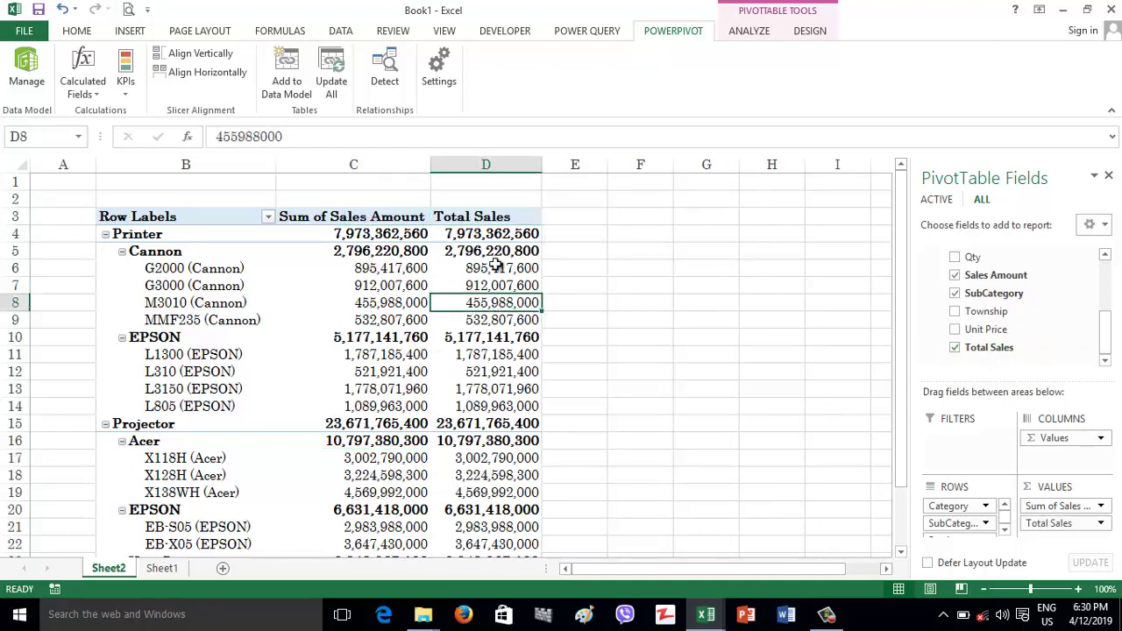
left_click(489, 269)
left_click(395, 268)
left_click(482, 268)
left_click(397, 263)
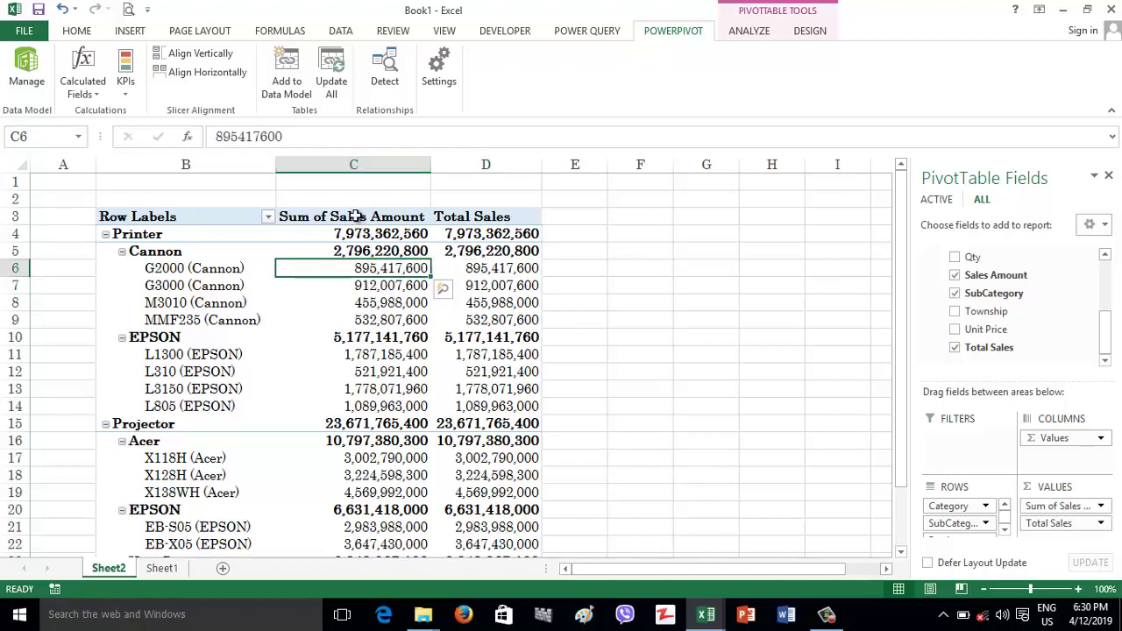
left_click_drag(355, 216, 344, 472)
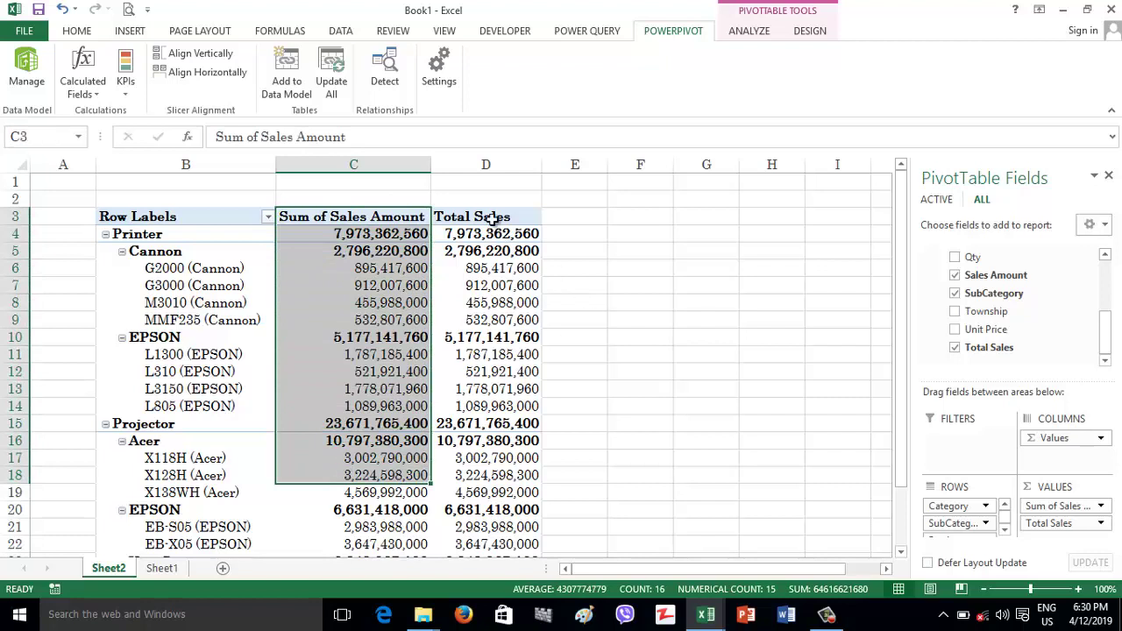
left_click_drag(491, 219, 449, 441)
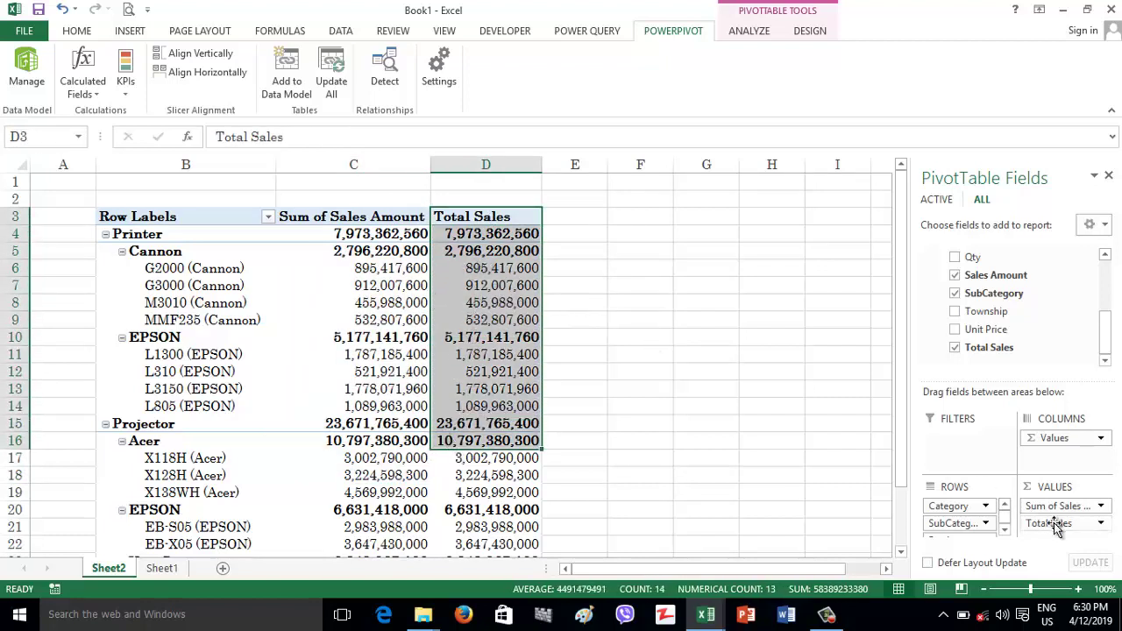
Step: Remove Total Sales from the PivotTable values, delete its calculated field from the PowerPivot Calculation Area and return to the Excel PivotTable
left_click_drag(1052, 524, 486, 406)
left_click(26, 70)
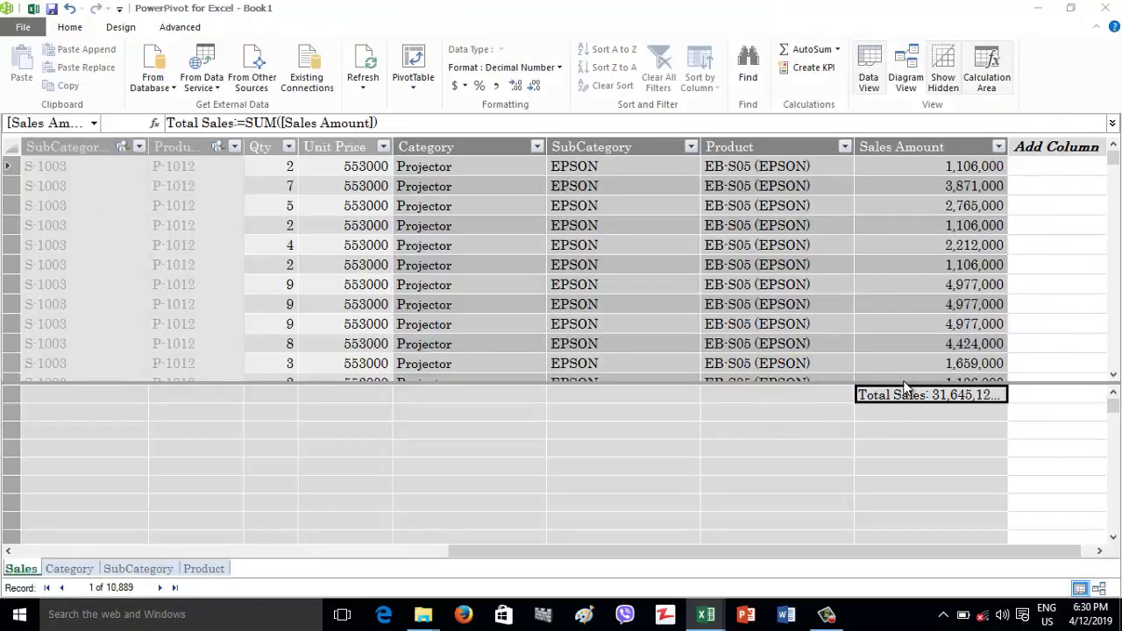
key("Delete")
left_click(519, 327)
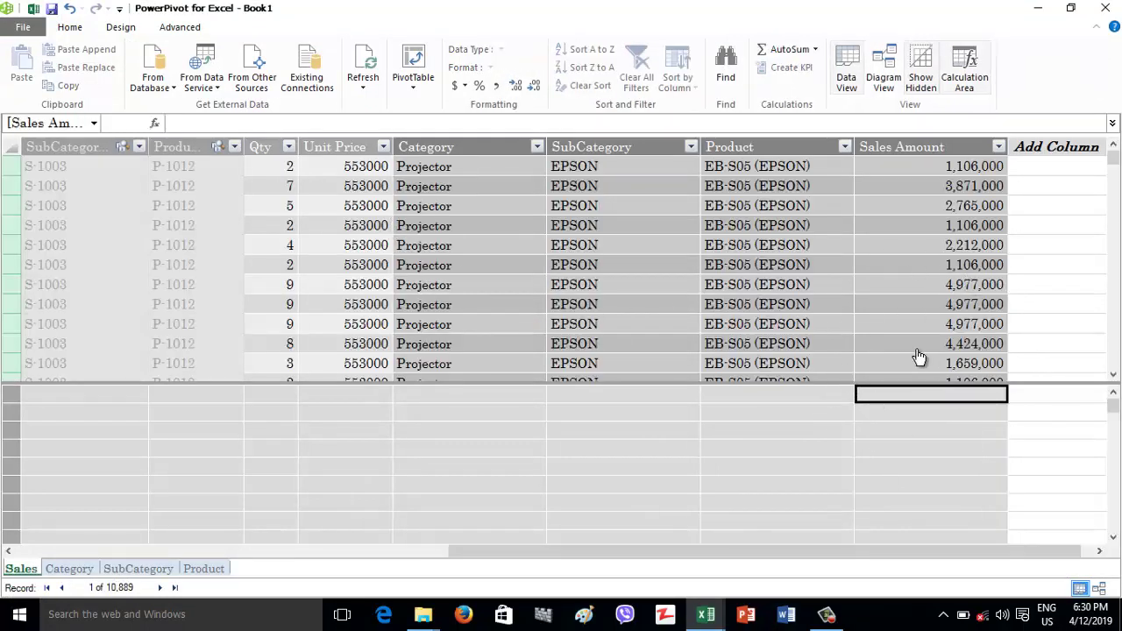
left_click(33, 11)
left_click(330, 270)
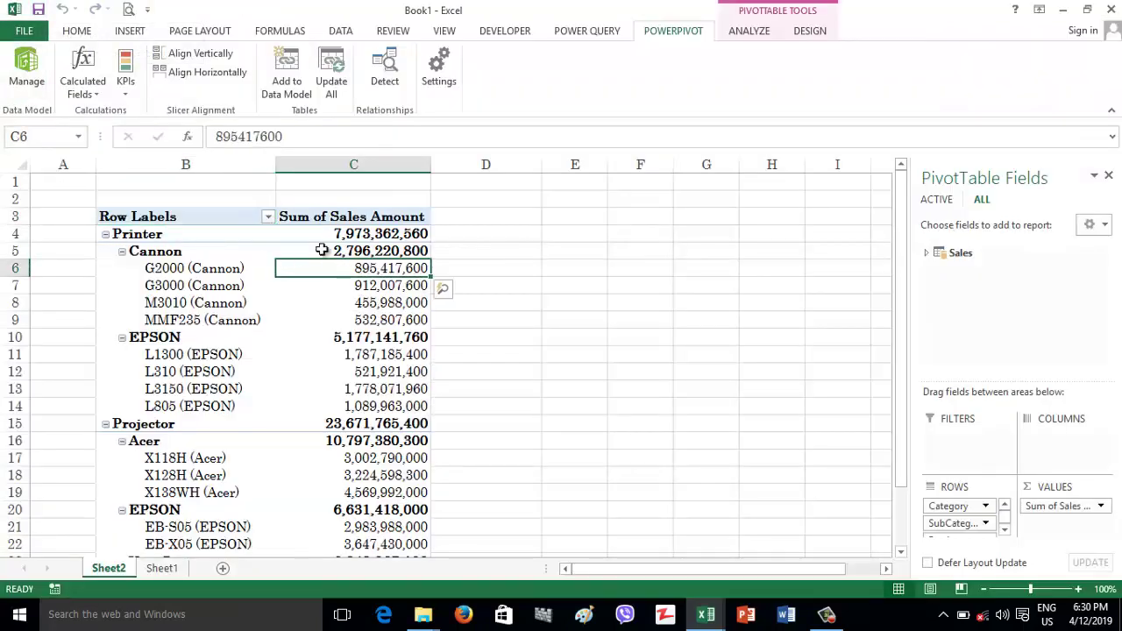
Step: Start a new calculated field for the Sales table from Excel and name it Total Sales
left_click(82, 97)
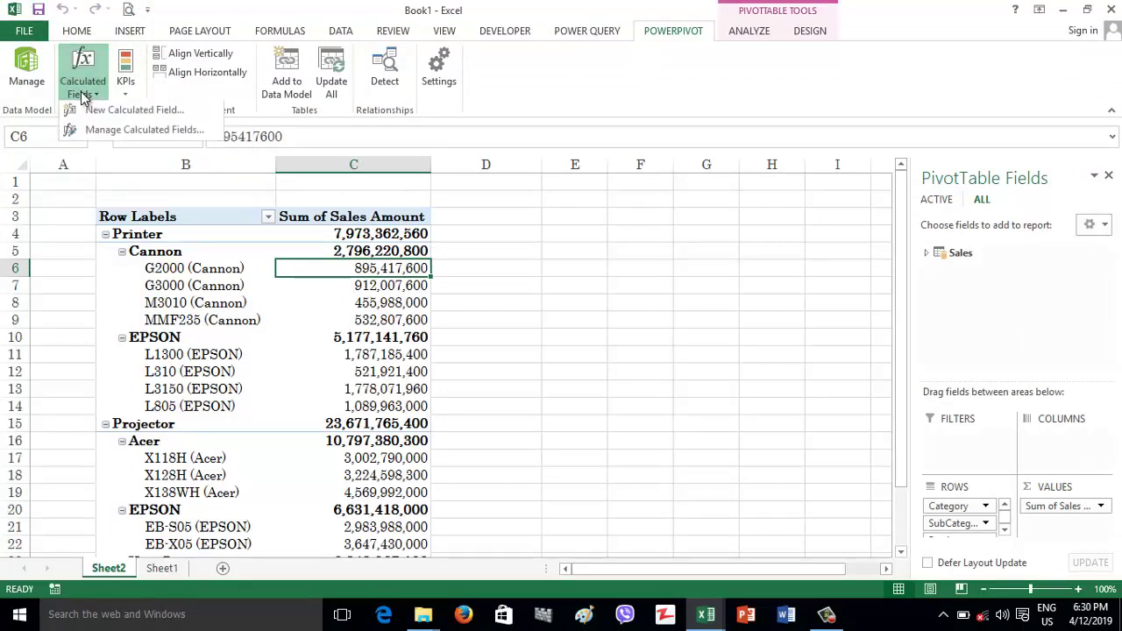
left_click(127, 113)
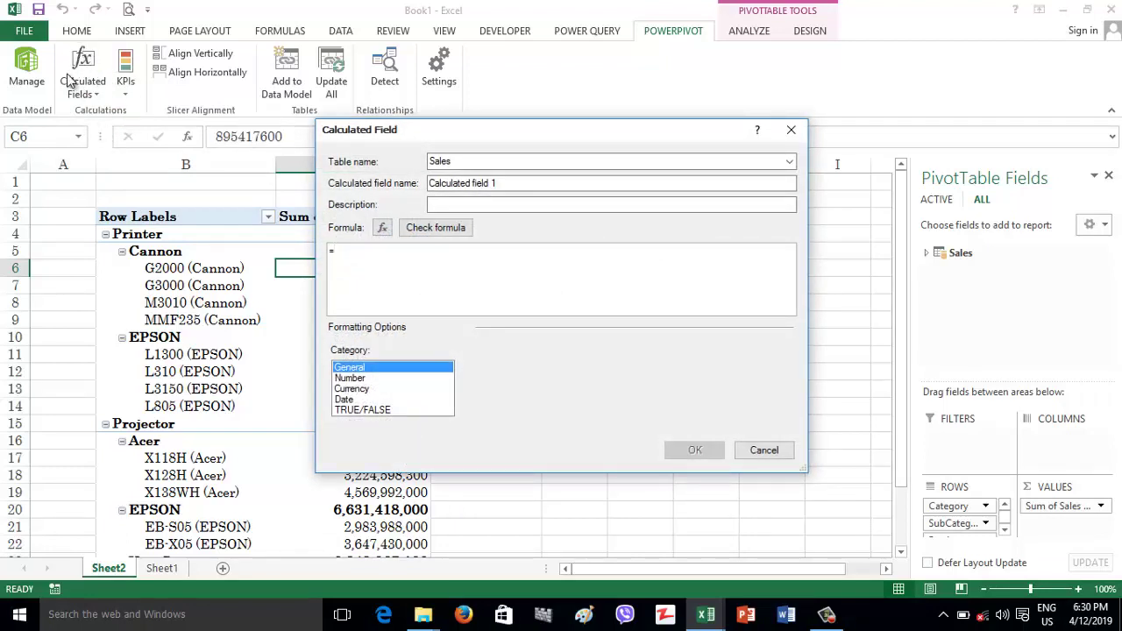
left_click(504, 182)
left_click(484, 161)
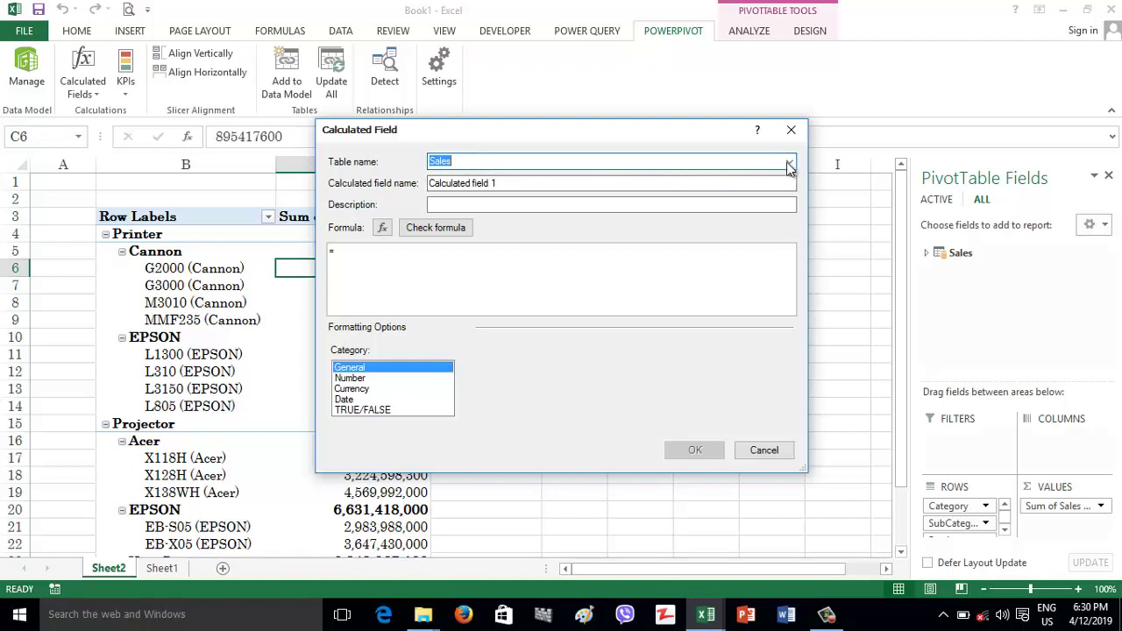
left_click(789, 165)
left_click(531, 177)
key("Tab")
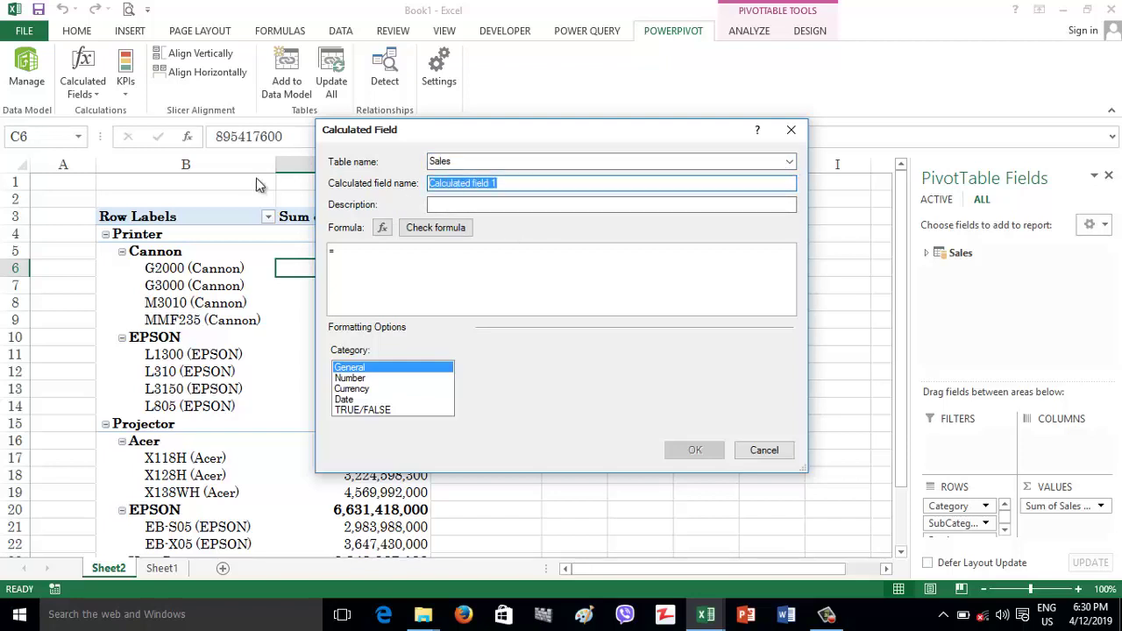
key("BackSpace")
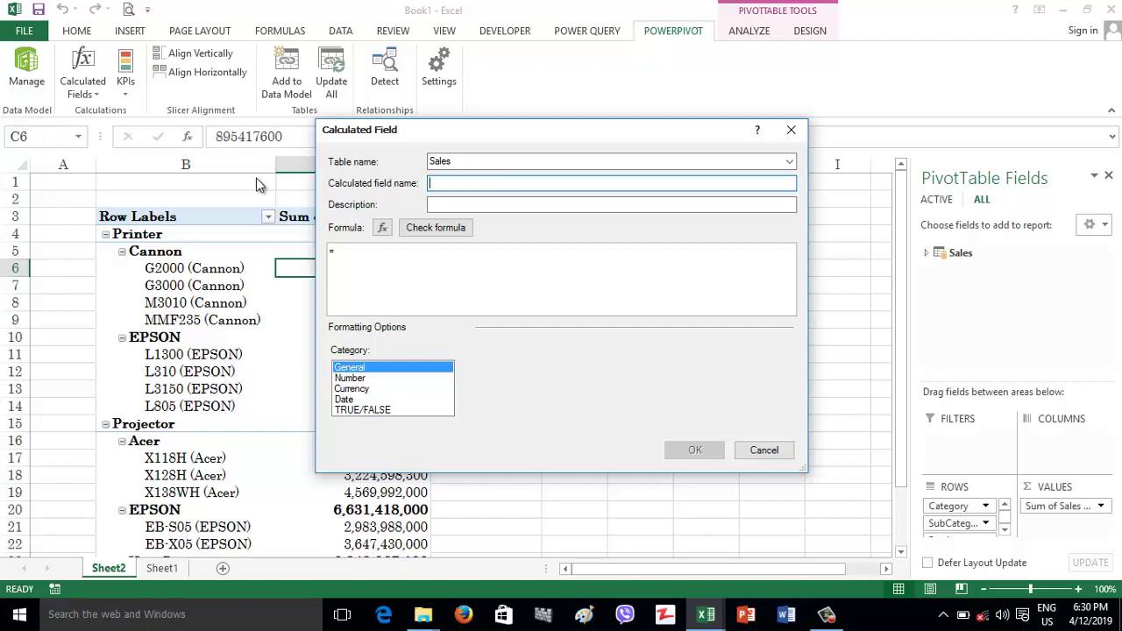
type("Total Sales")
Step: Enter =SUM(Sales[Sales Amount]) as the calculated field's formula
key("Tab")
key("Tab")
key("Tab")
type("sum(")
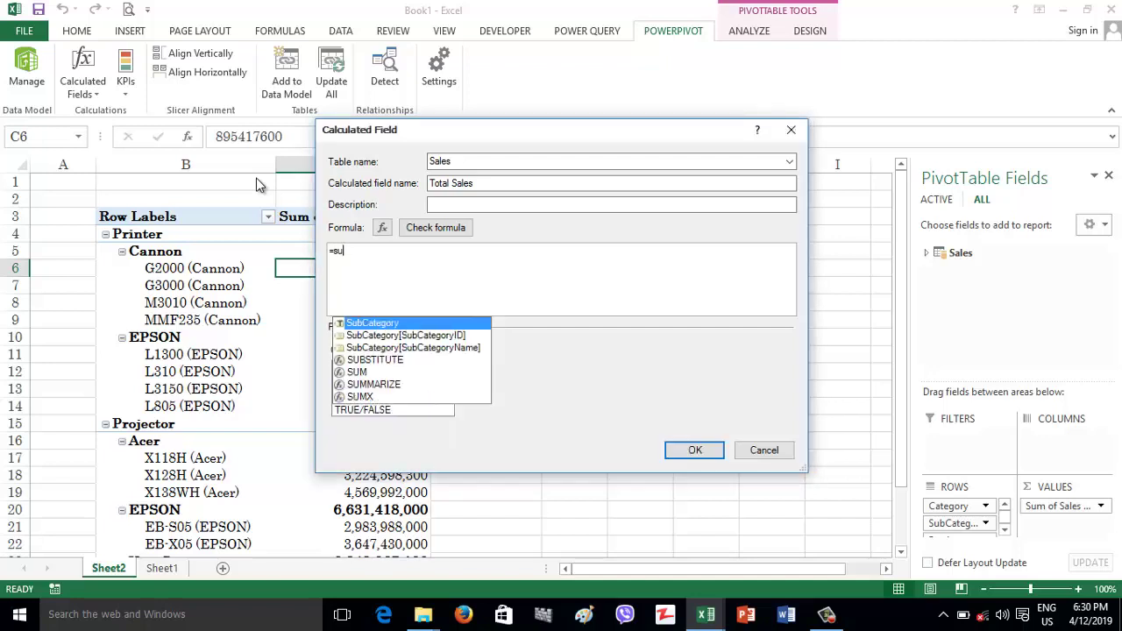
left_click_drag(339, 134, 435, 142)
type("Sales[")
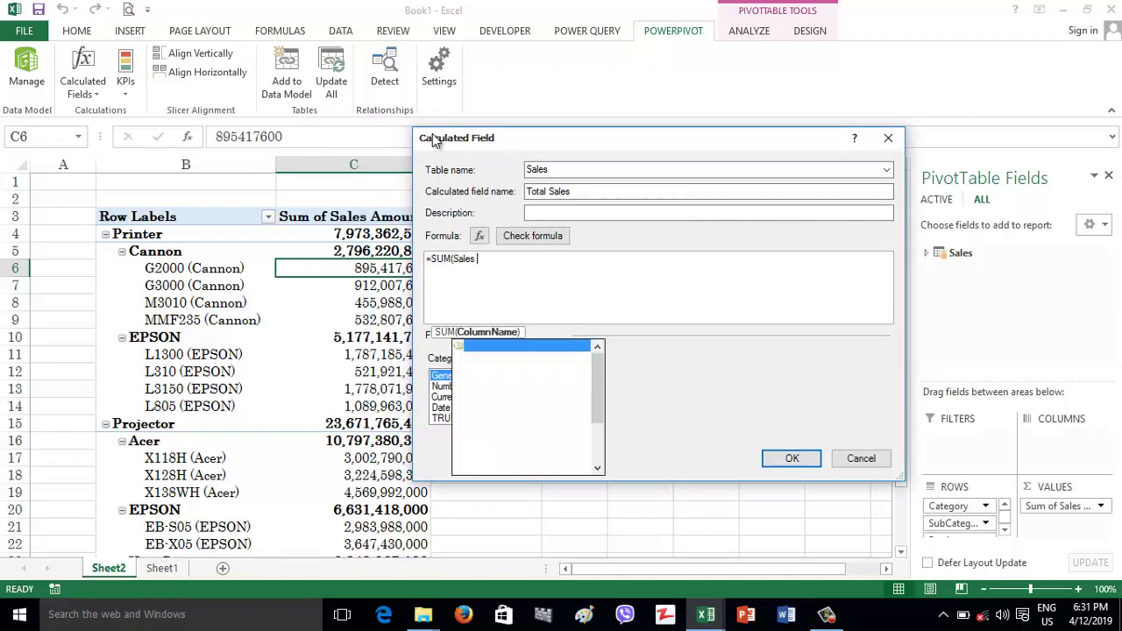
type("Sa")
key("Tab")
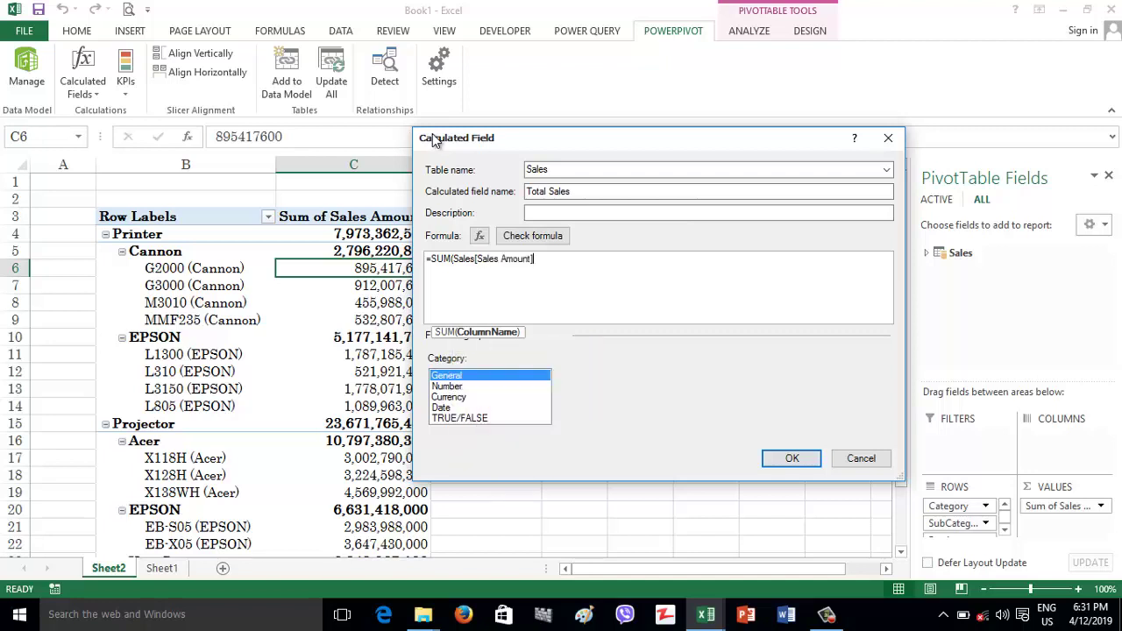
type(")")
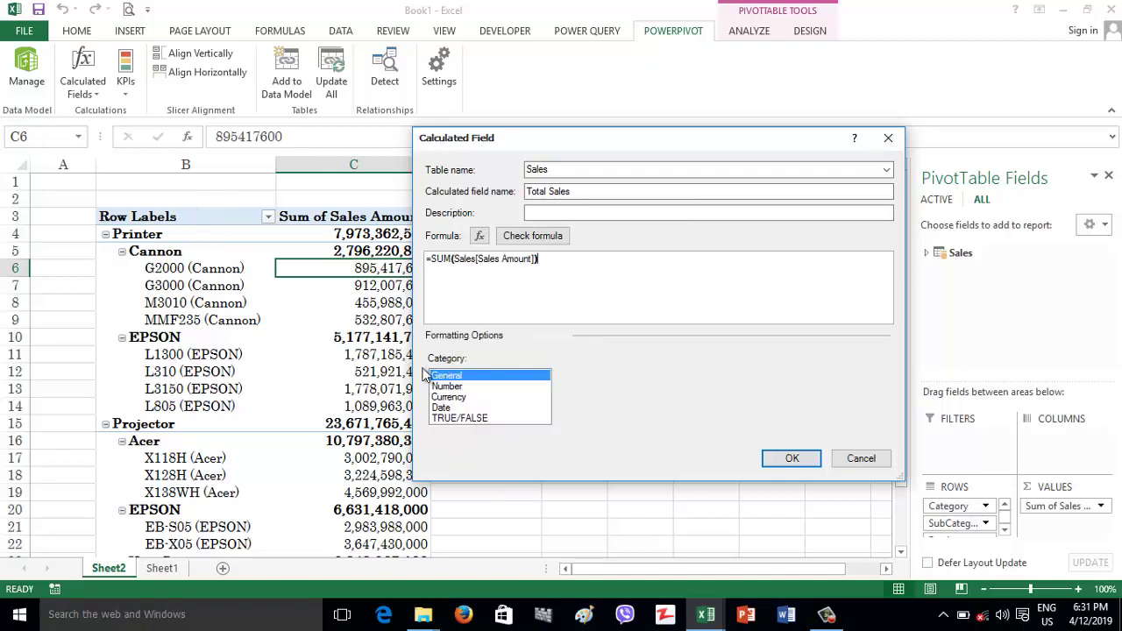
Step: Format the calculated field as a Number in Whole Number format with the 1000 separator
left_click(447, 386)
left_click(736, 379)
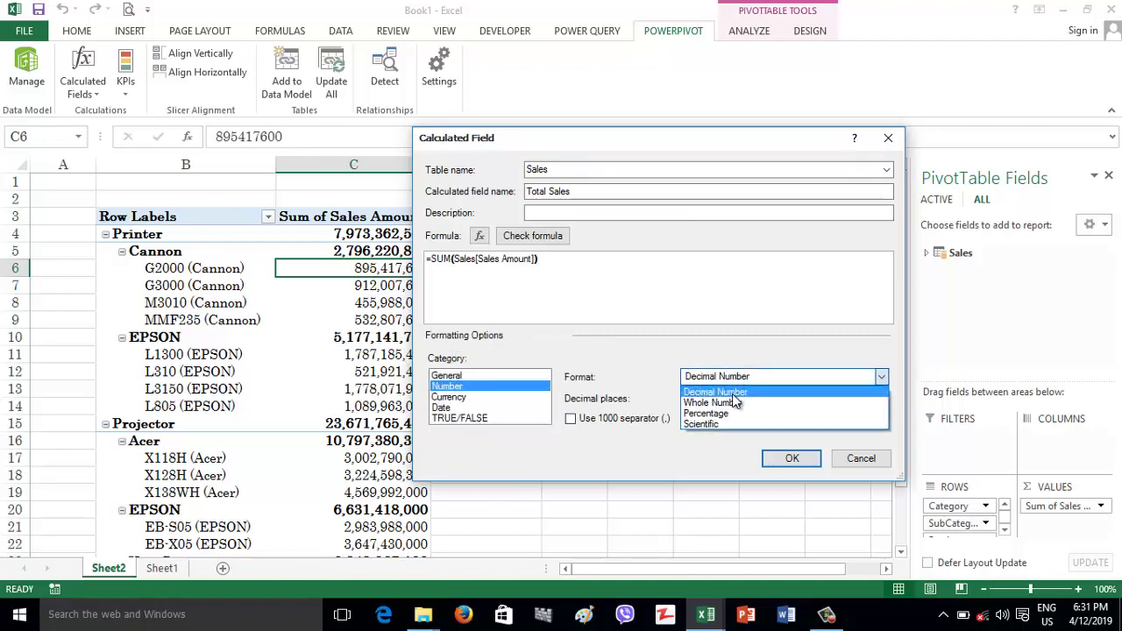
left_click(728, 398)
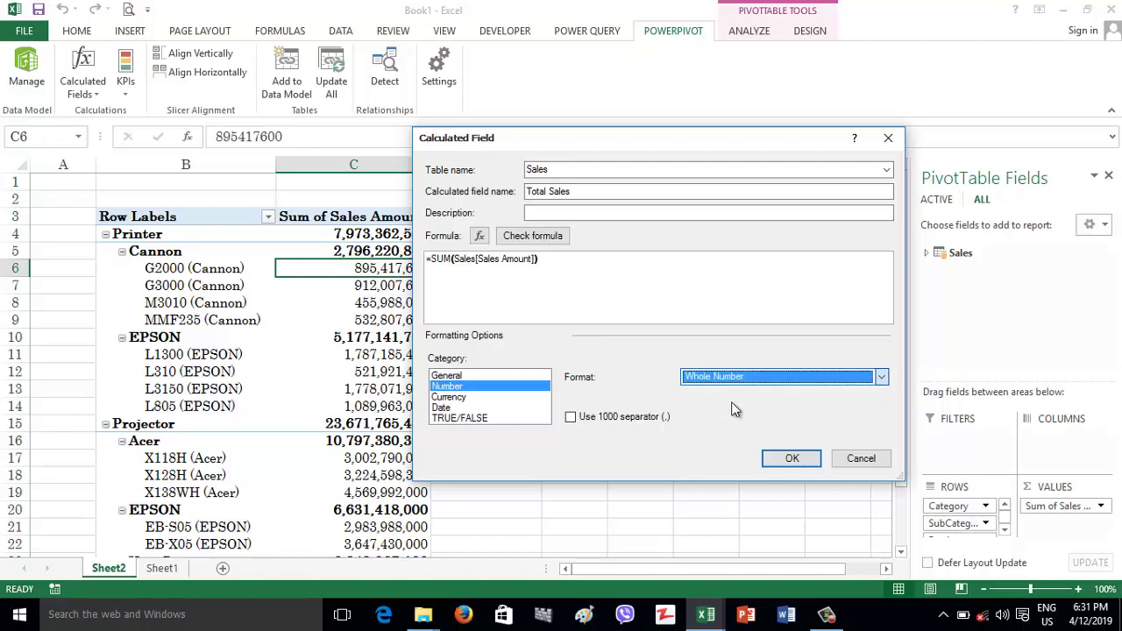
left_click(570, 418)
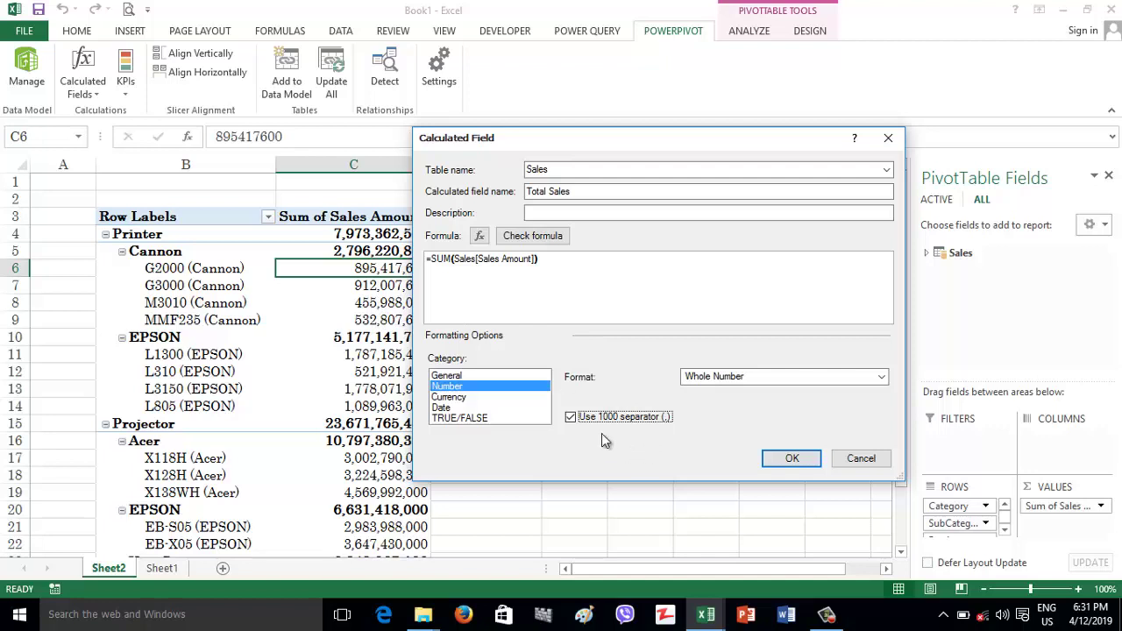
Step: Check the Total Sales formula for errors and create the calculated field in the PivotTable
left_click(562, 253)
key("ctrl+a")
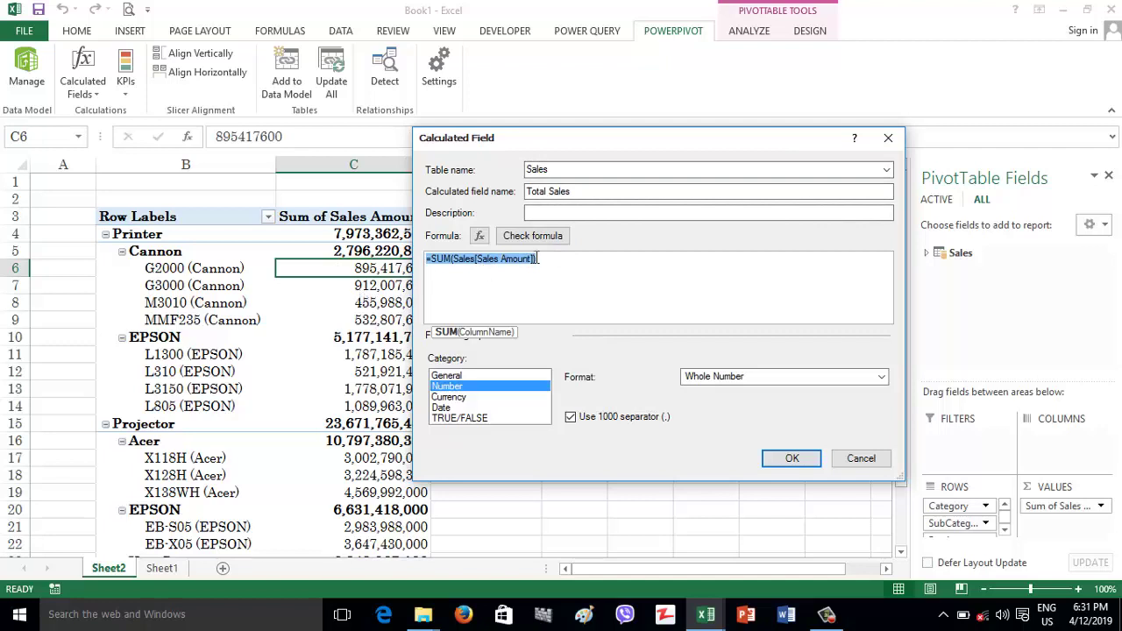
left_click(526, 236)
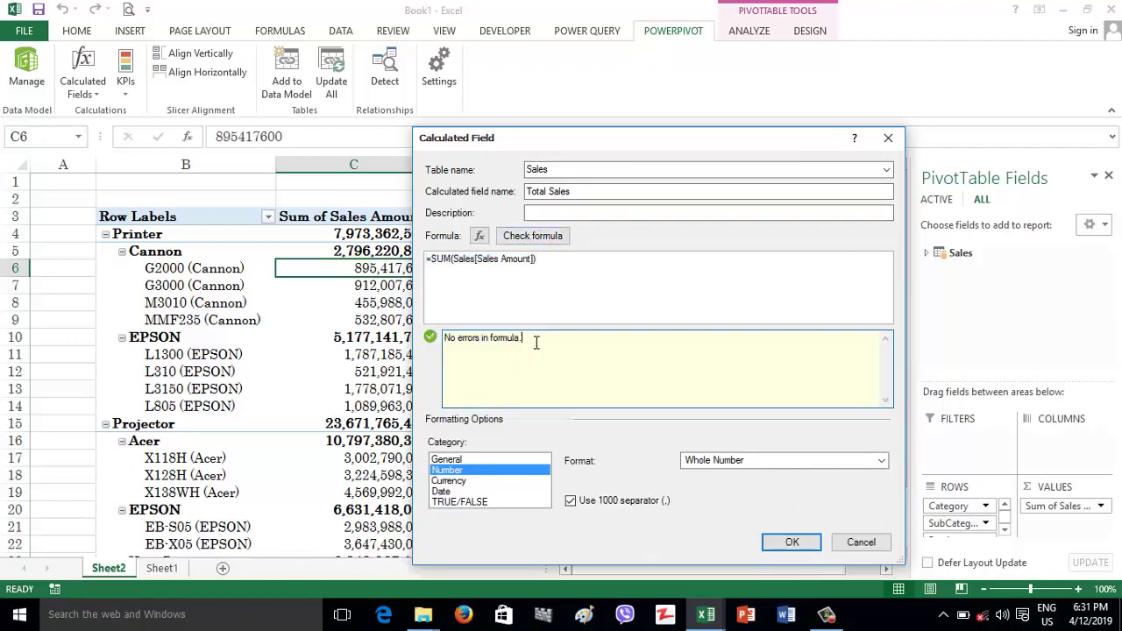
left_click_drag(536, 341, 405, 340)
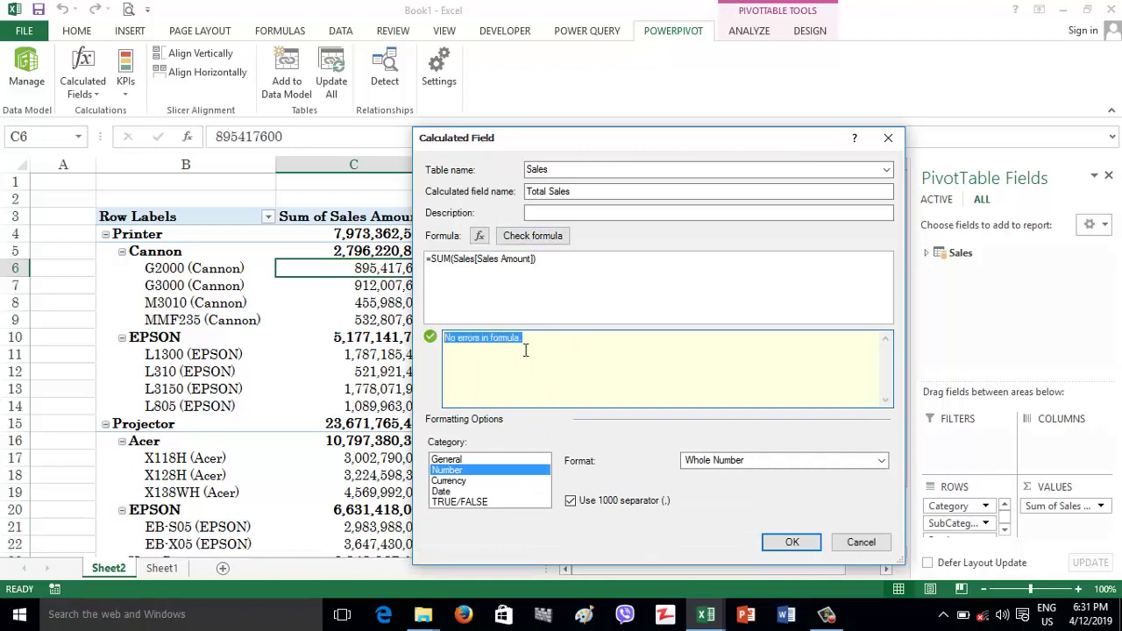
left_click_drag(502, 137, 555, 130)
left_click(844, 534)
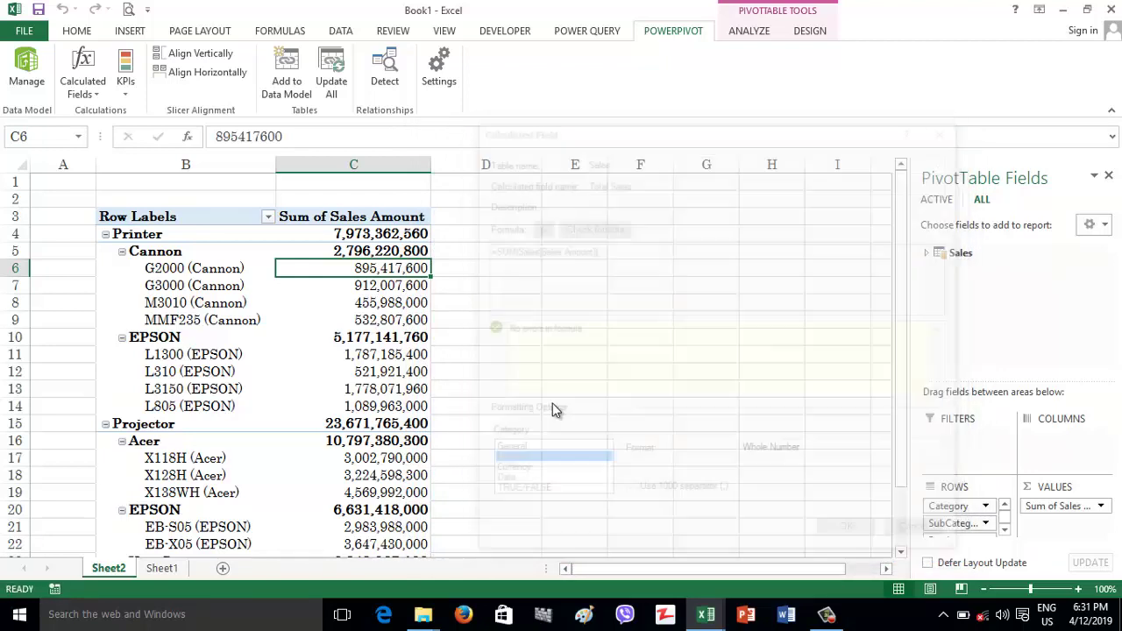
left_click(471, 235)
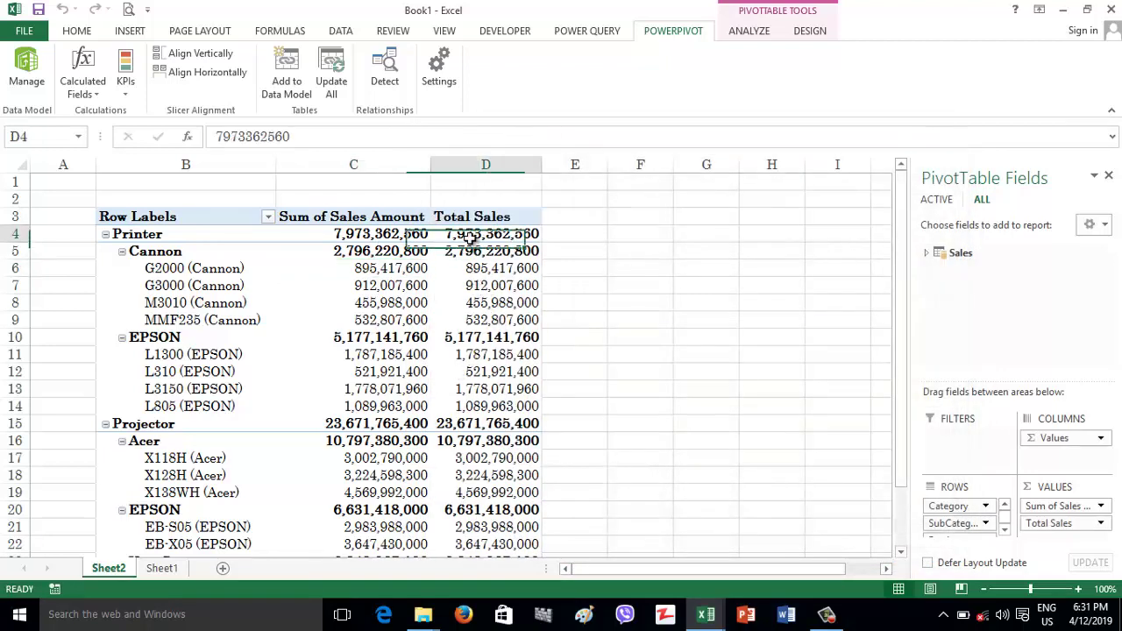
left_click(473, 251)
Step: Open the PowerPivot data model and widen the Sales table's Order ID and Purchase Date columns
left_click(18, 83)
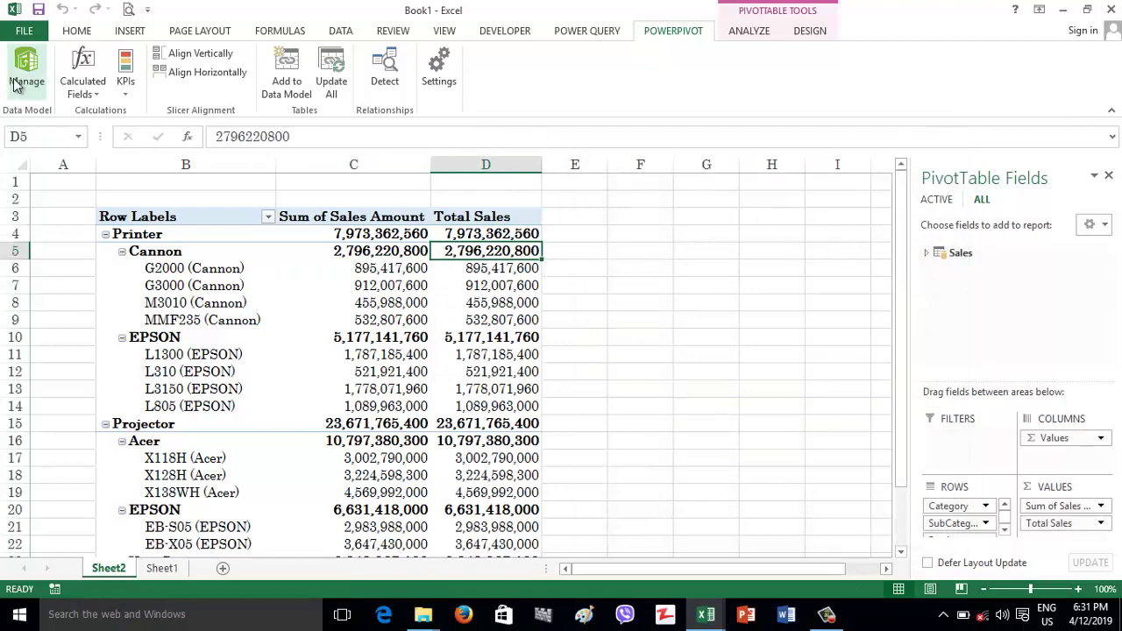
left_click_drag(858, 552, 210, 558)
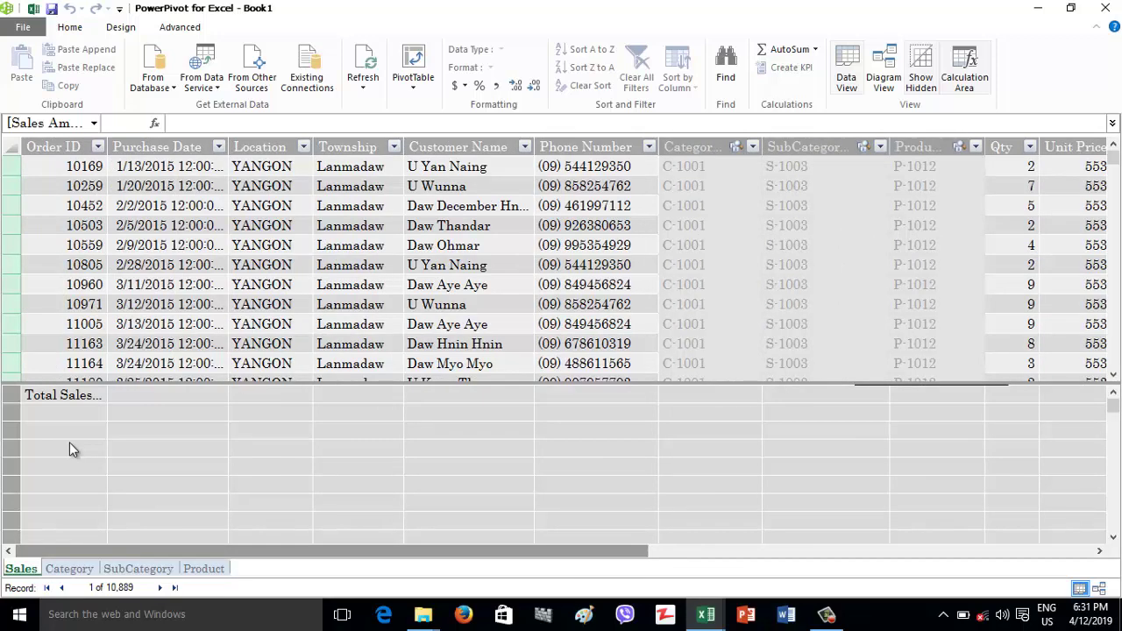
left_click(996, 83)
left_click(1052, 75)
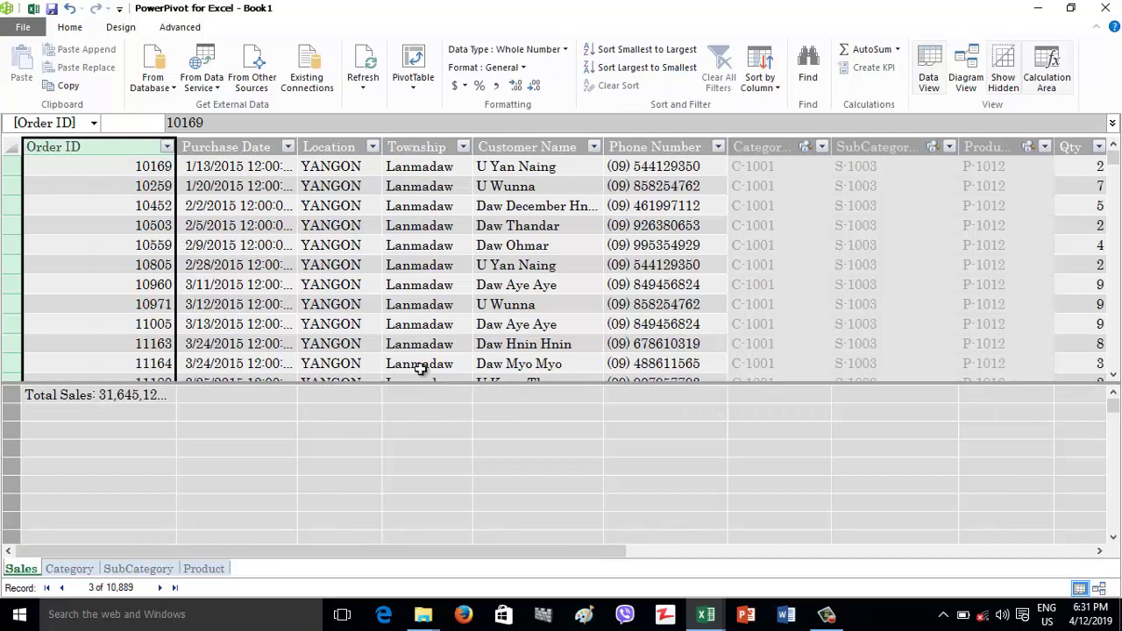
left_click(149, 403)
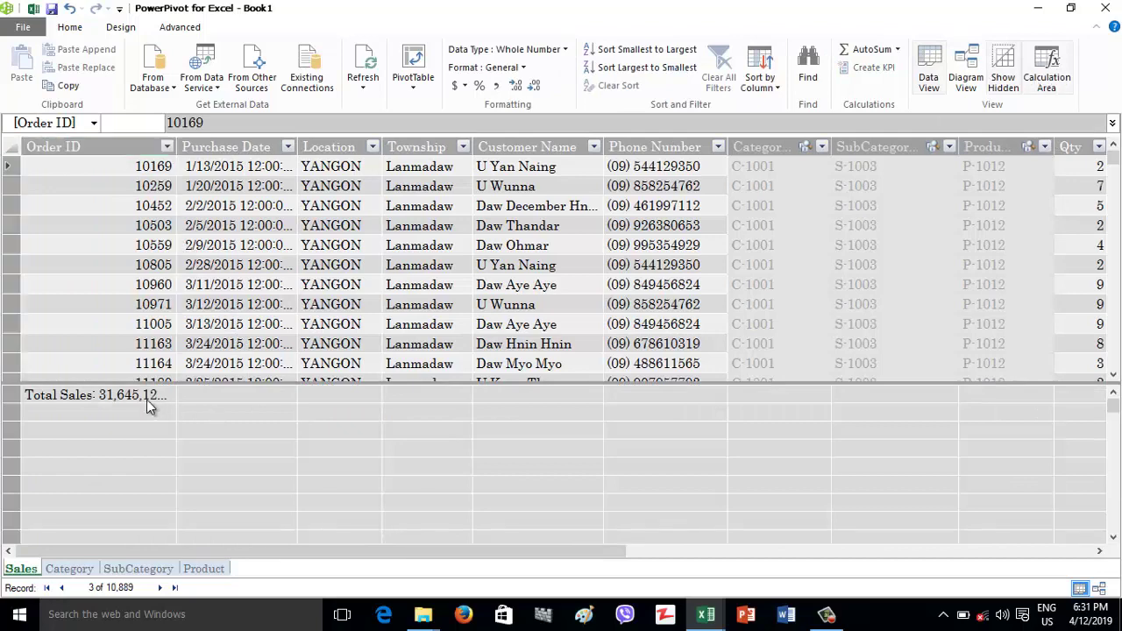
left_click(182, 147)
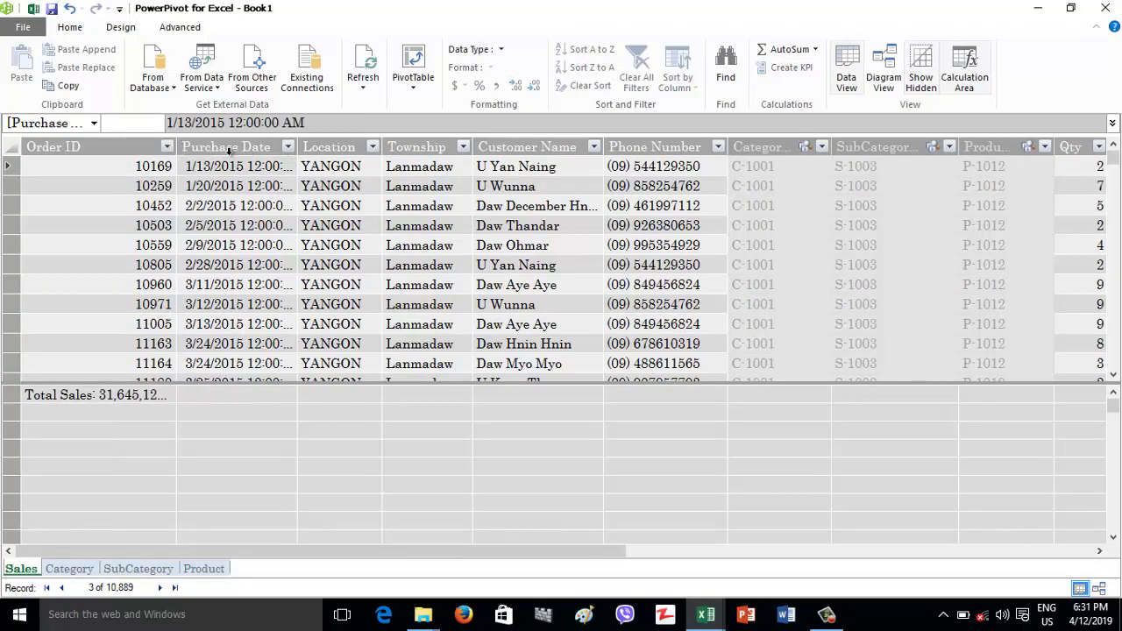
left_click_drag(179, 147, 354, 294)
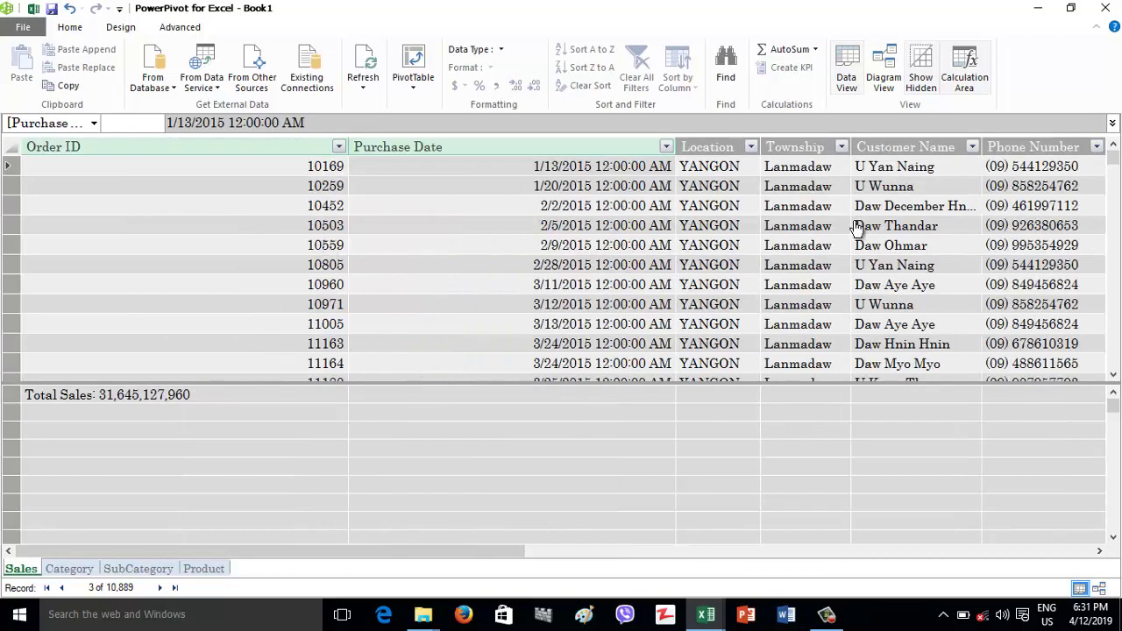
Step: Examine the Total Sales formula in the Calculation Area under Order ID and switch back to Excel
left_click(175, 394)
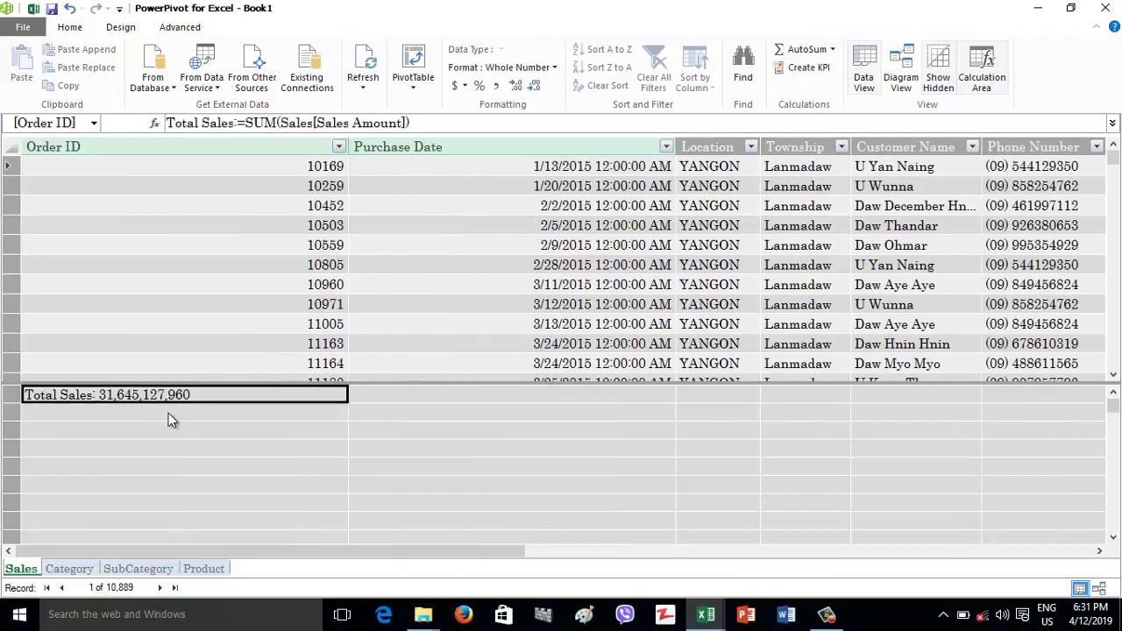
left_click(163, 448)
left_click(176, 406)
left_click(162, 395)
left_click(33, 8)
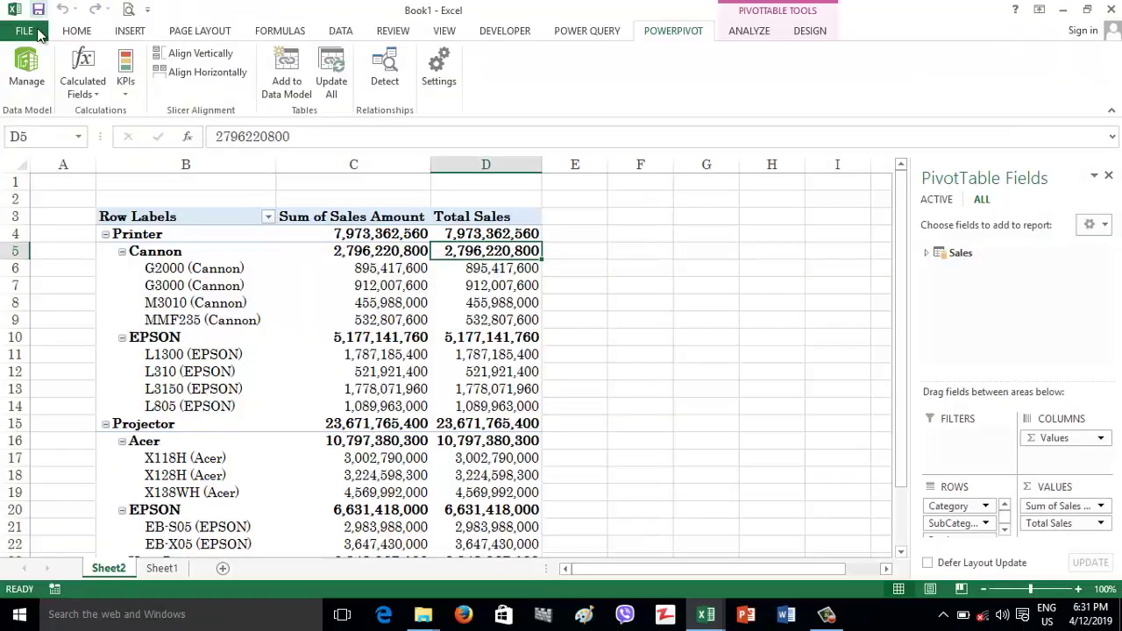
Step: Review the existing calculated fields in the Manage Calculated Fields dialog and close it
left_click(85, 77)
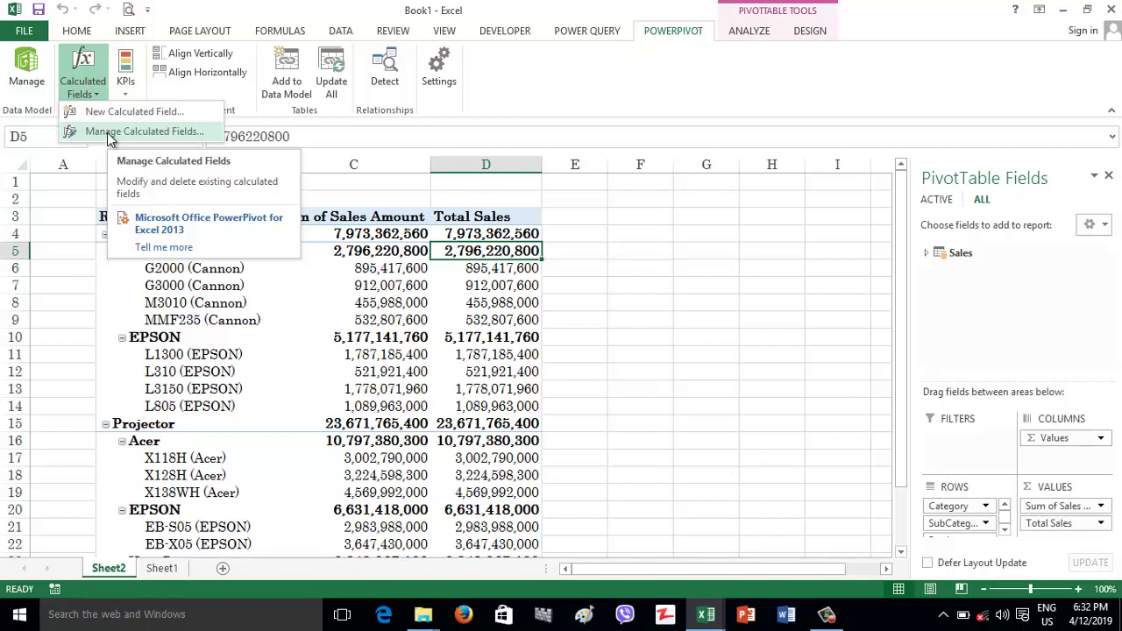
left_click(110, 132)
left_click(394, 215)
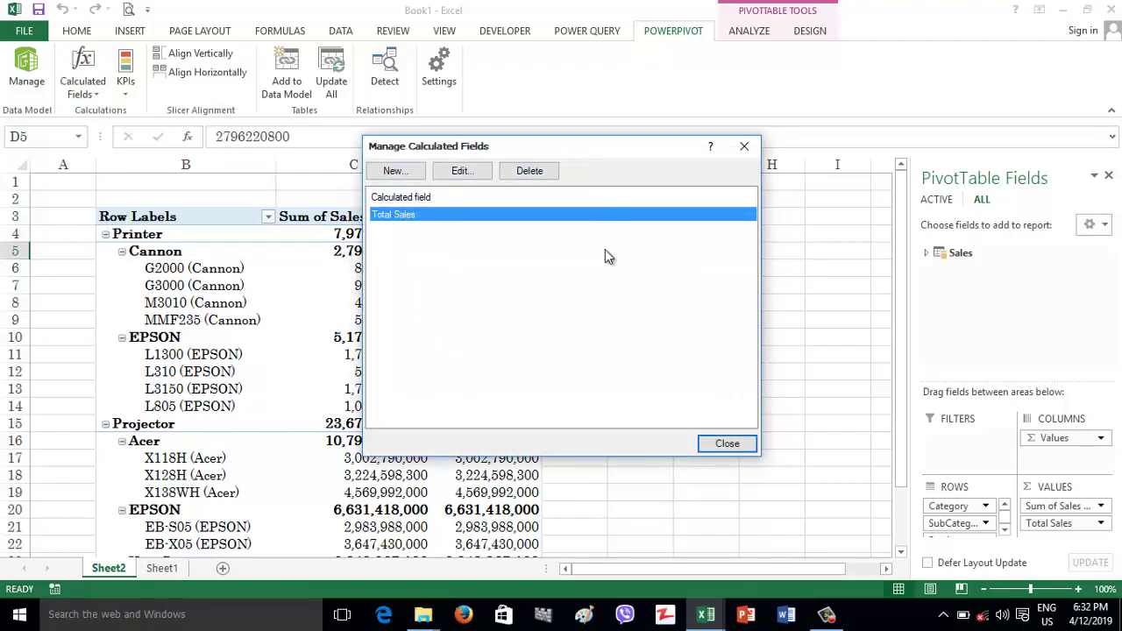
left_click(734, 444)
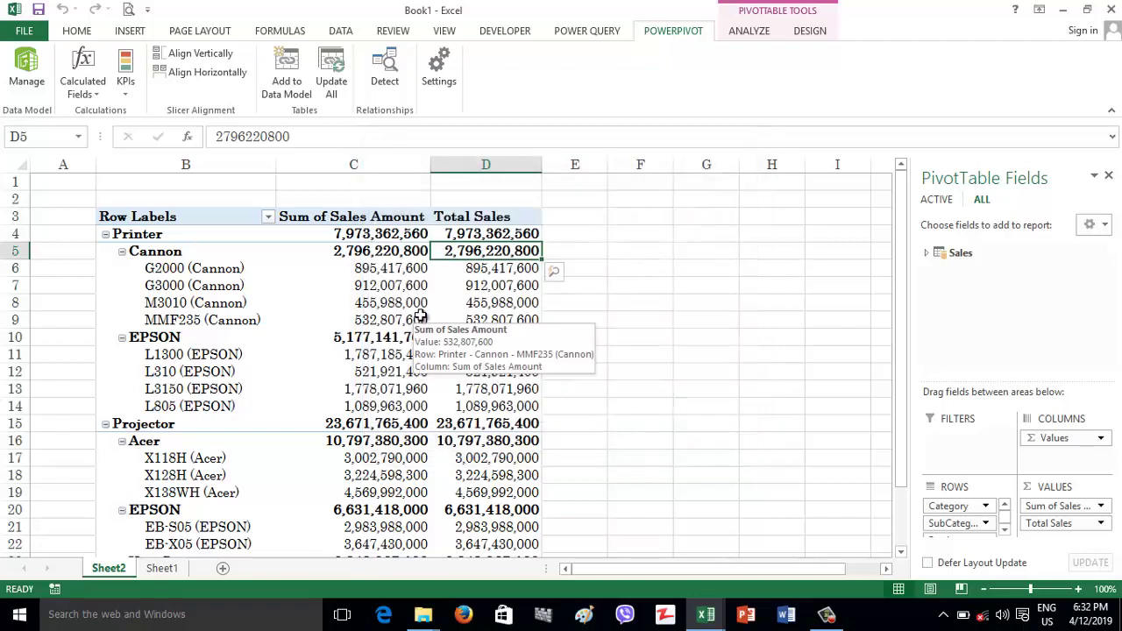
Step: Compare the PivotTable's Sum of Sales Amount values with the Qty, Unit Price and Sales Amount columns of the data model's Sales table
left_click(386, 256)
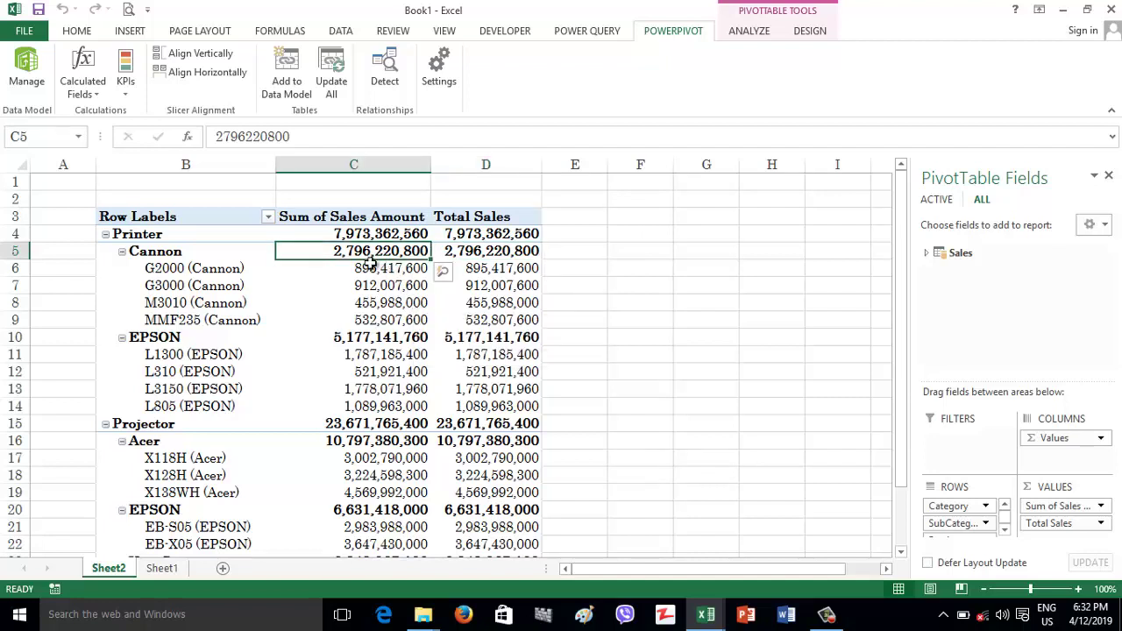
left_click(348, 219)
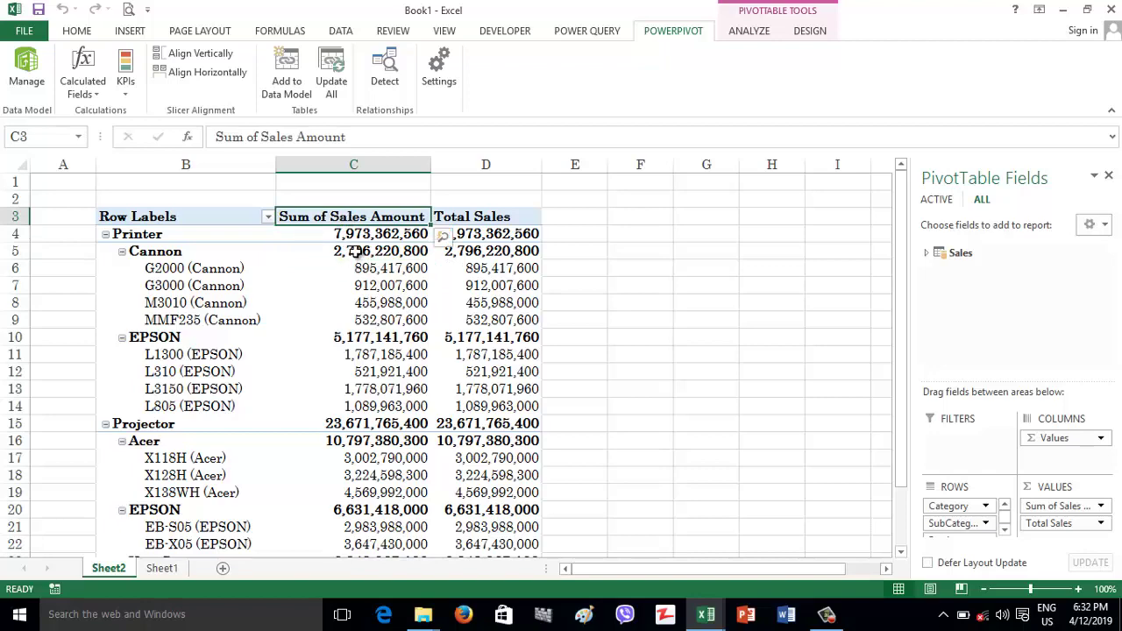
left_click(354, 251)
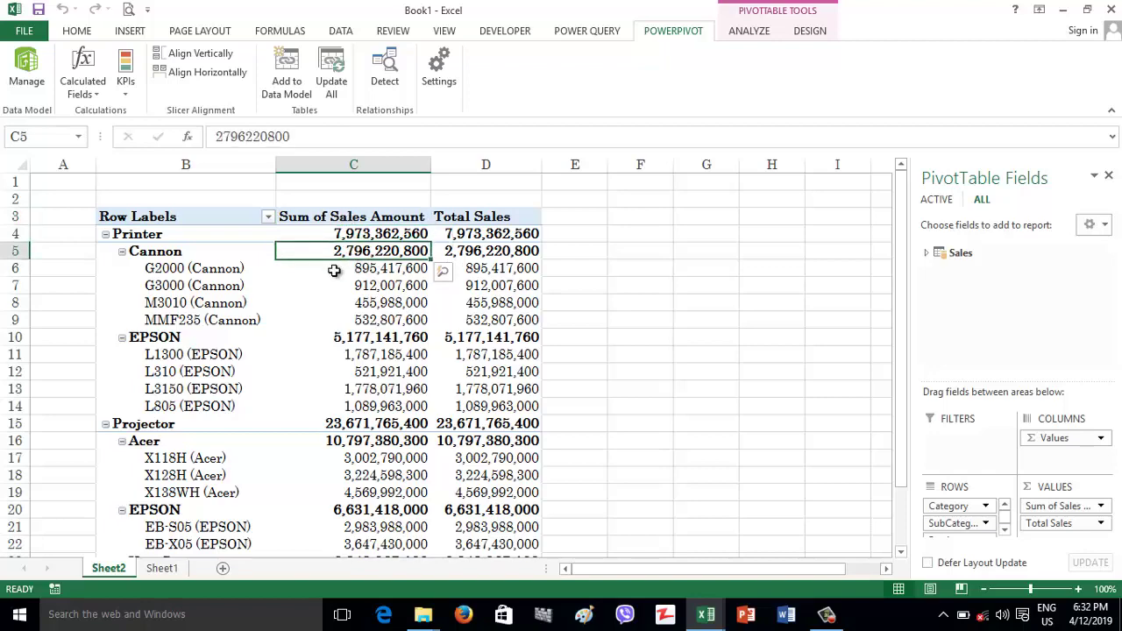
left_click(35, 88)
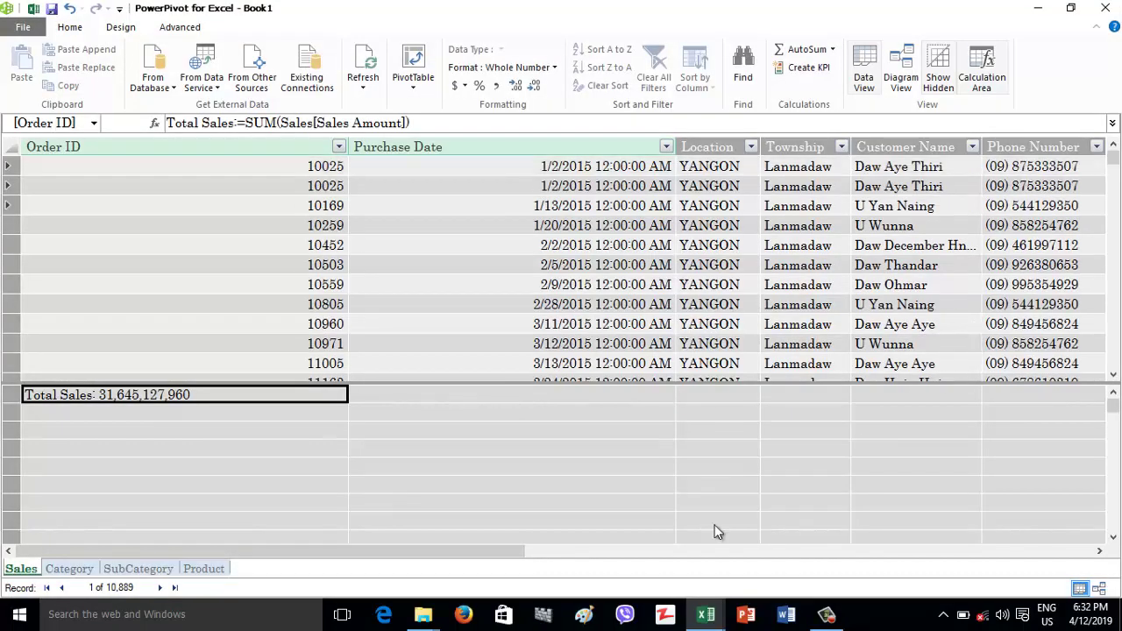
left_click_drag(403, 549, 982, 517)
left_click(892, 150)
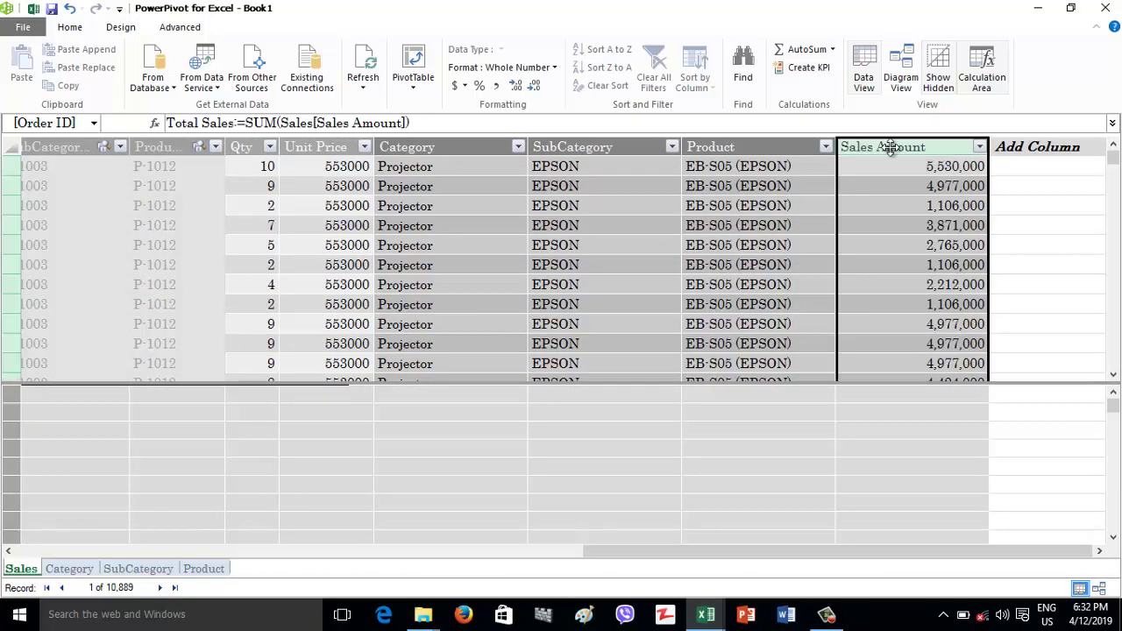
left_click(254, 147)
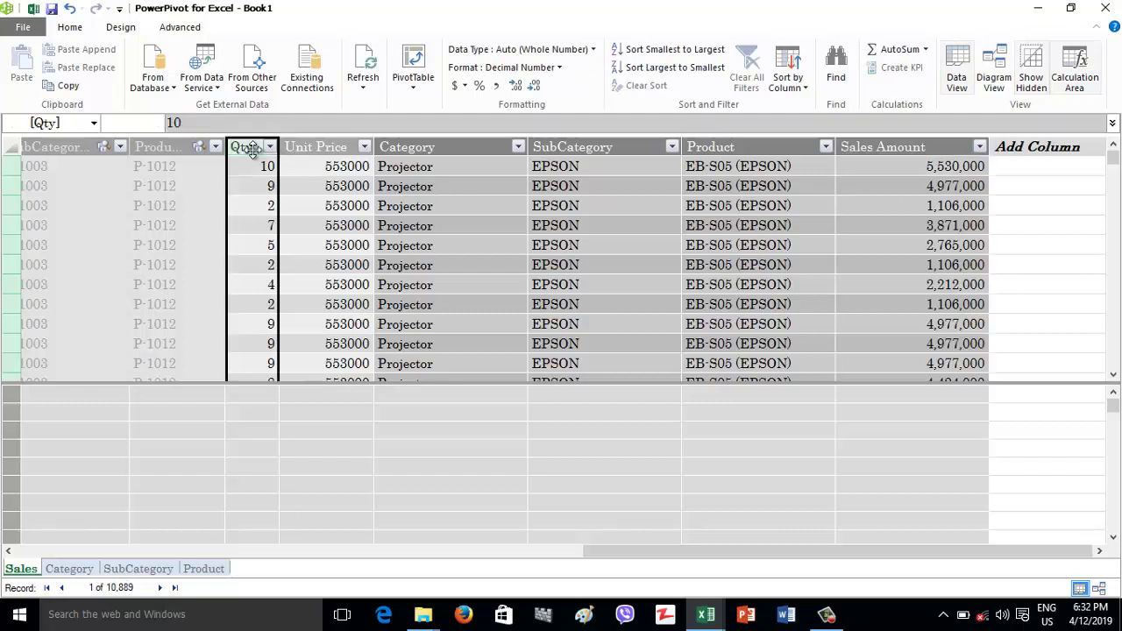
left_click(314, 147)
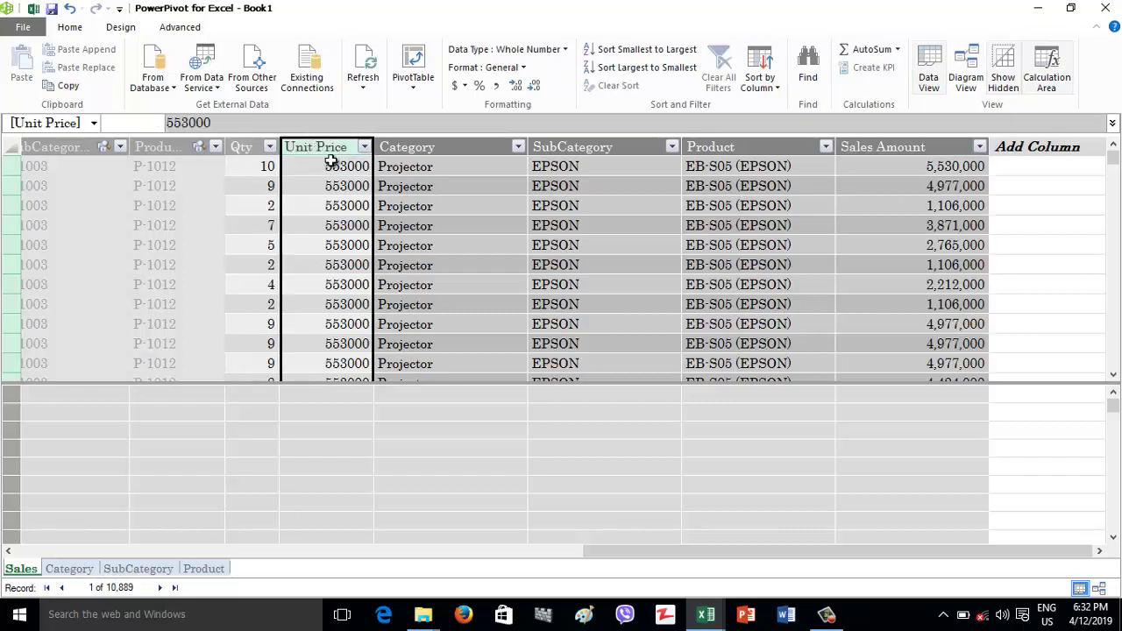
left_click(871, 149)
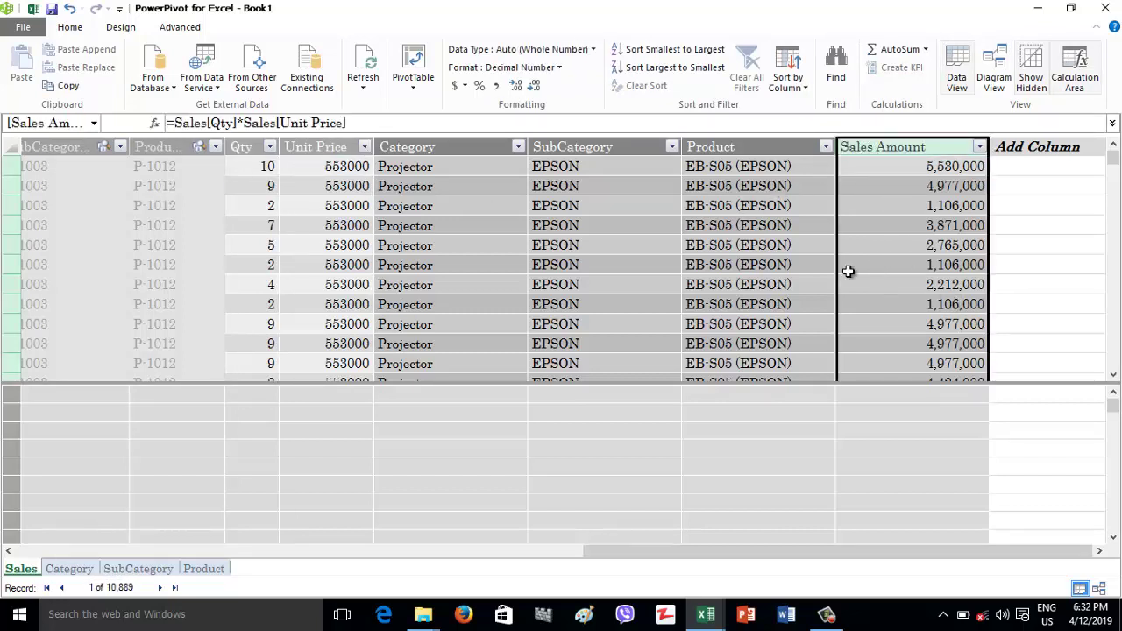
Step: Show the implicit calculated fields and delete Sum of Sales Amount from the model
left_click(172, 29)
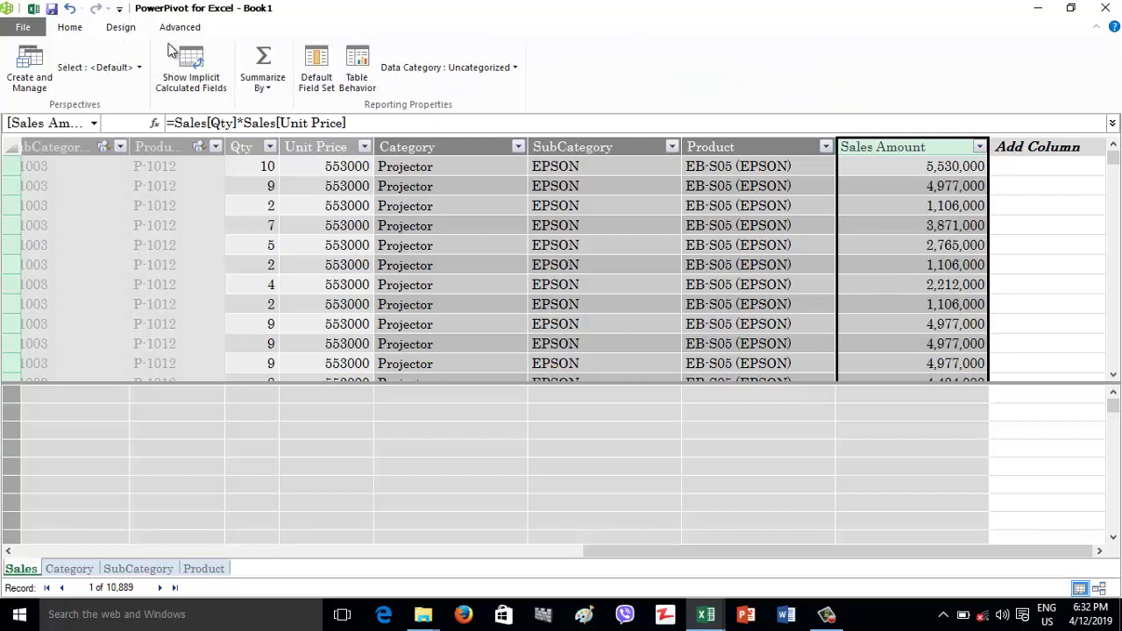
left_click(186, 73)
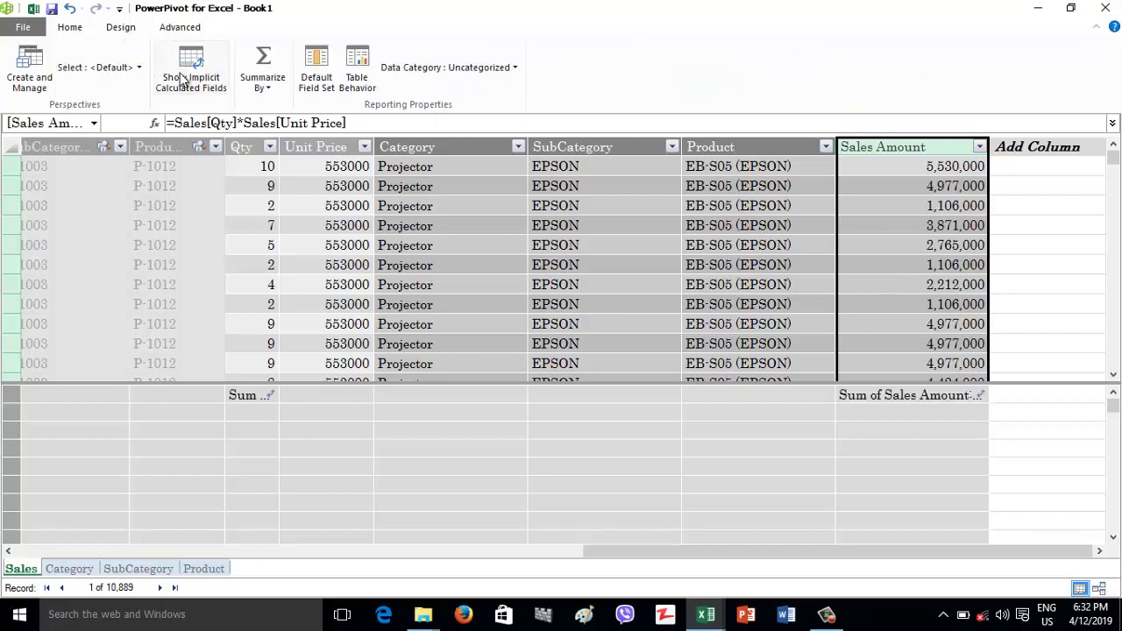
left_click(875, 400)
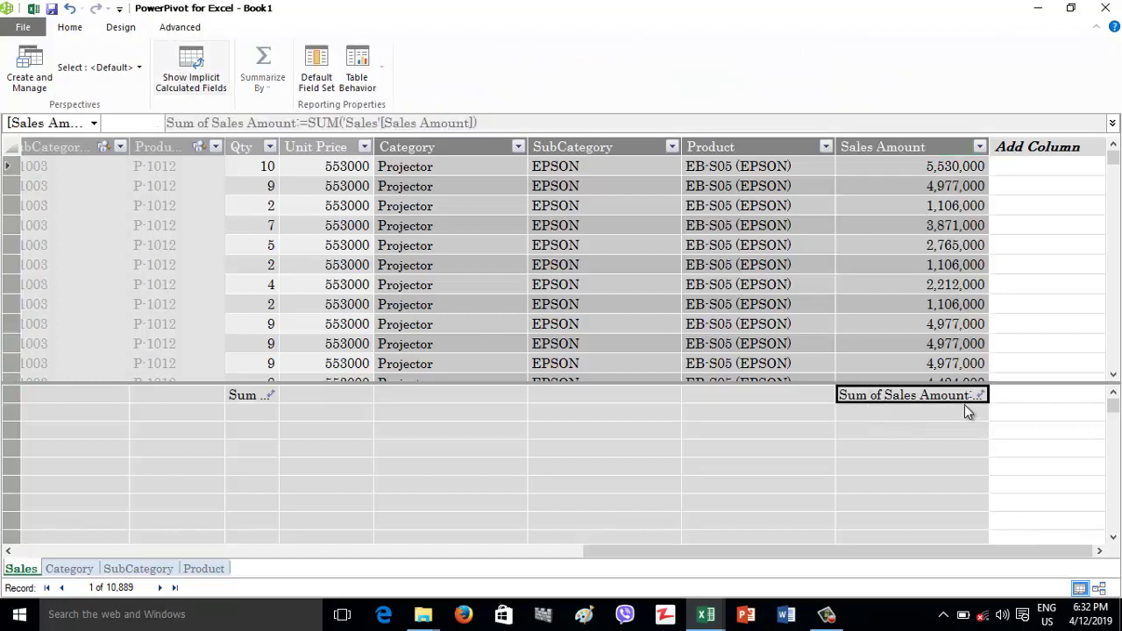
mouse_move(984, 399)
key("Delete")
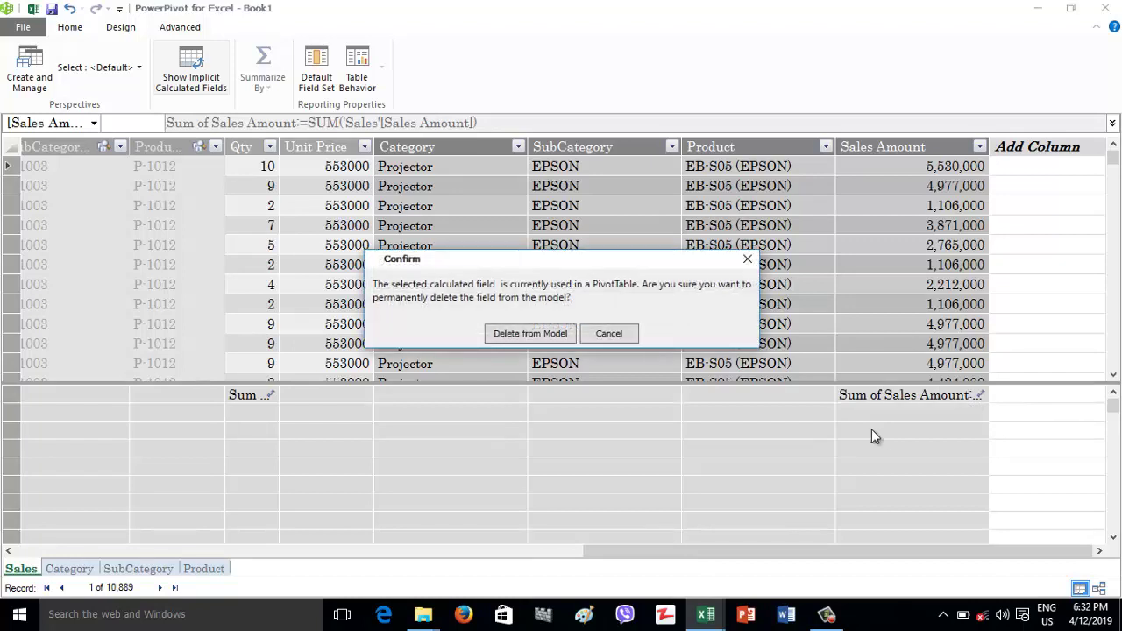
left_click(530, 334)
Step: Delete the implicit Sum calculated field under the Qty column from the model and narrow the Order ID column
left_click(253, 394)
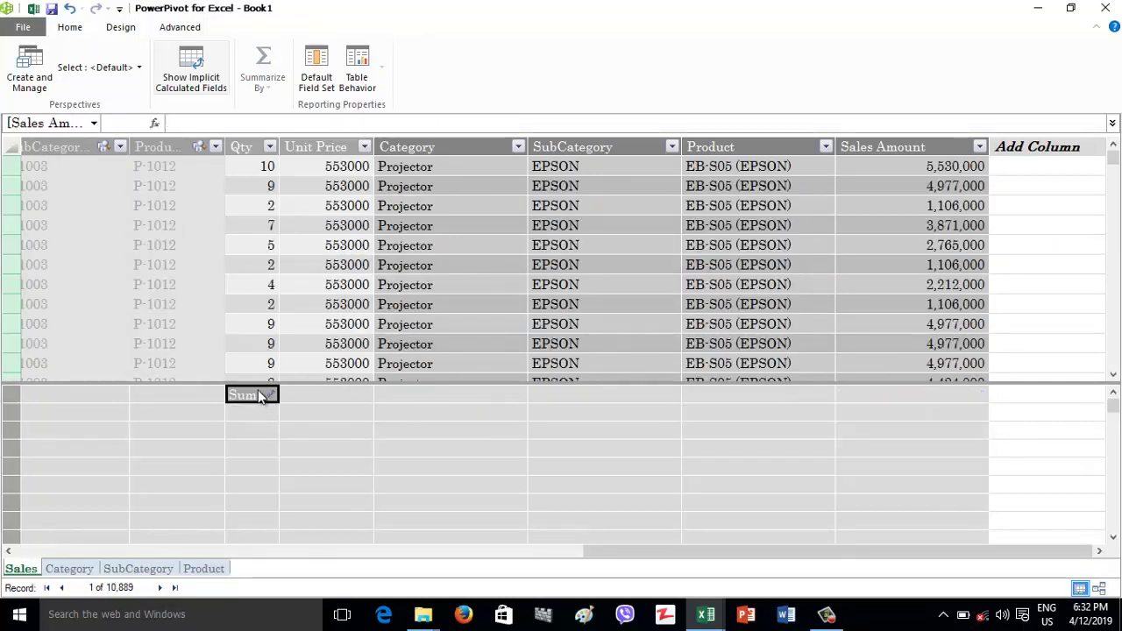
key("Delete")
left_click(533, 330)
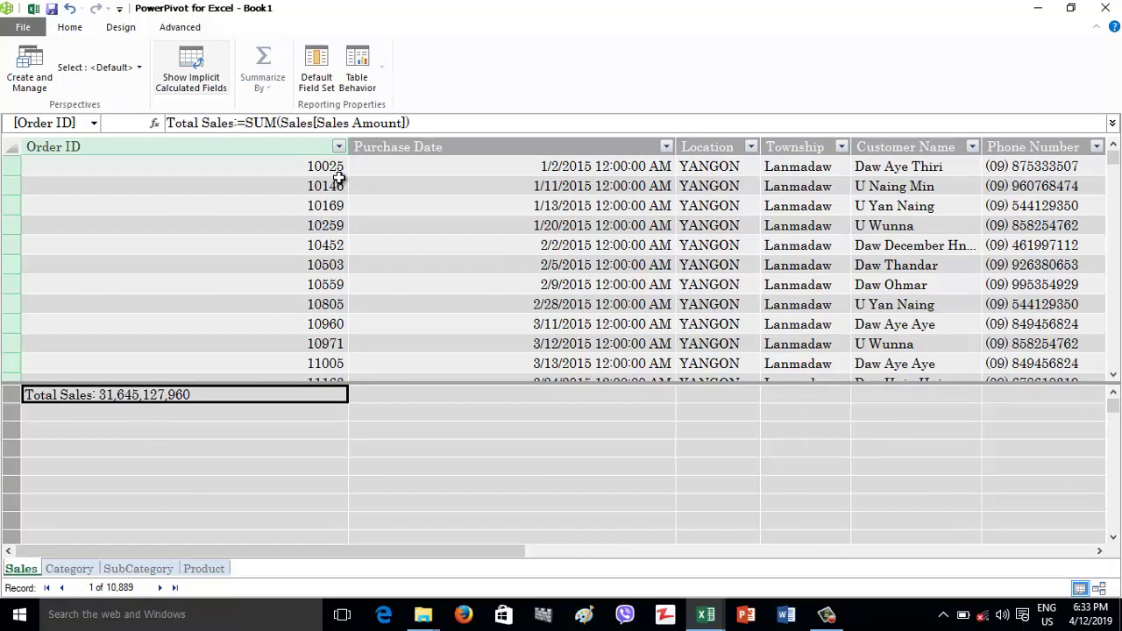
left_click_drag(347, 150, 255, 151)
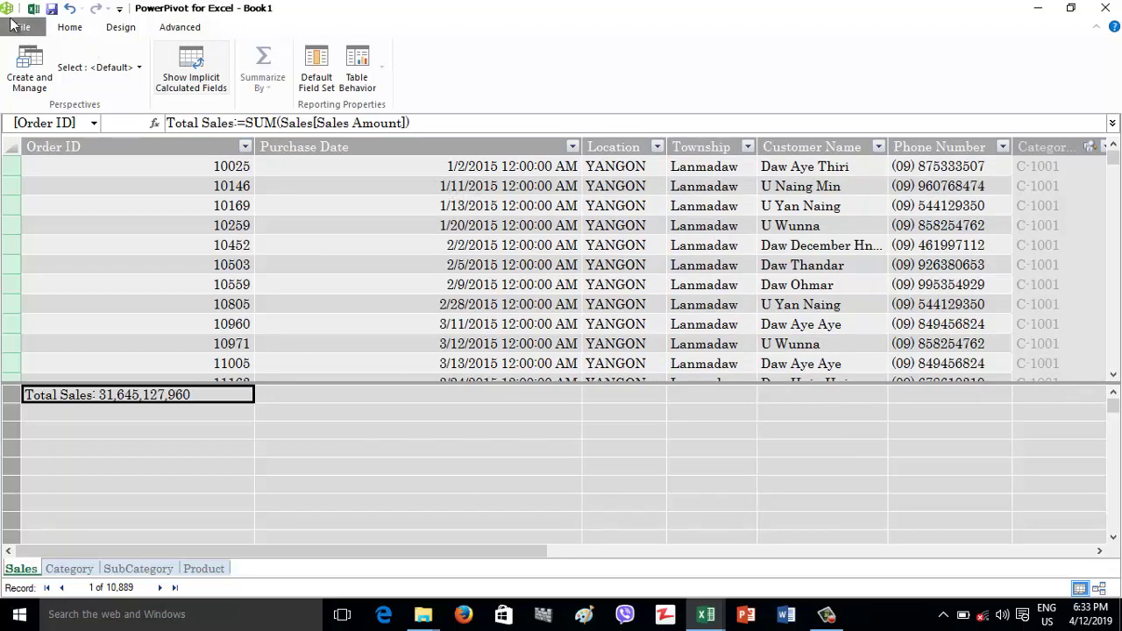
Step: Switch back to Excel and examine the fields of the Sales table in the PivotTable field list
left_click(35, 11)
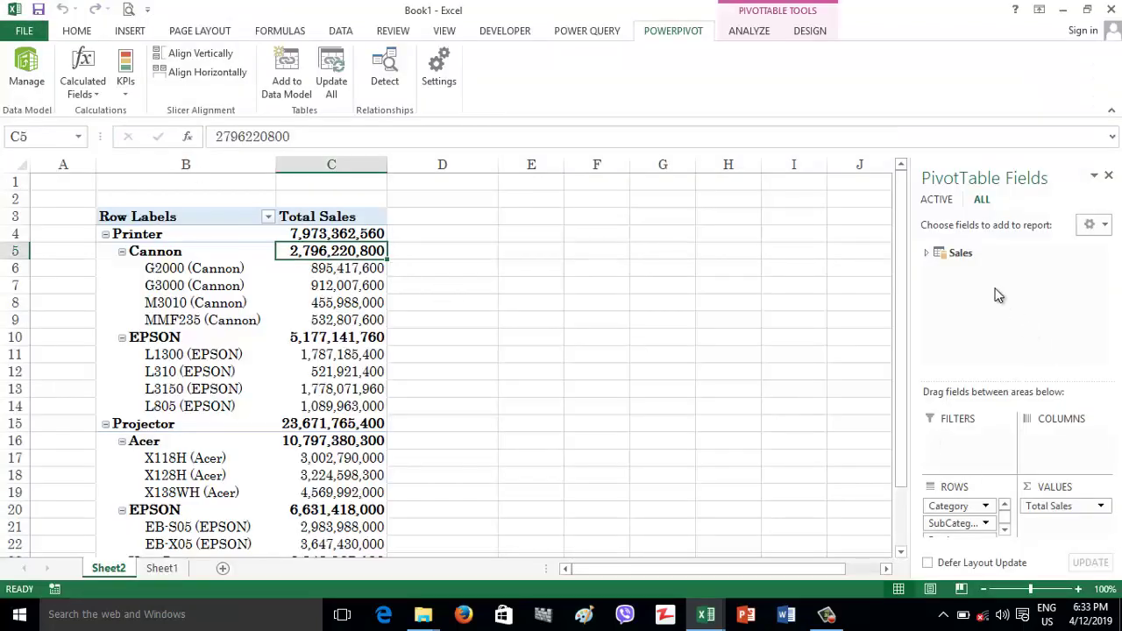
left_click(926, 252)
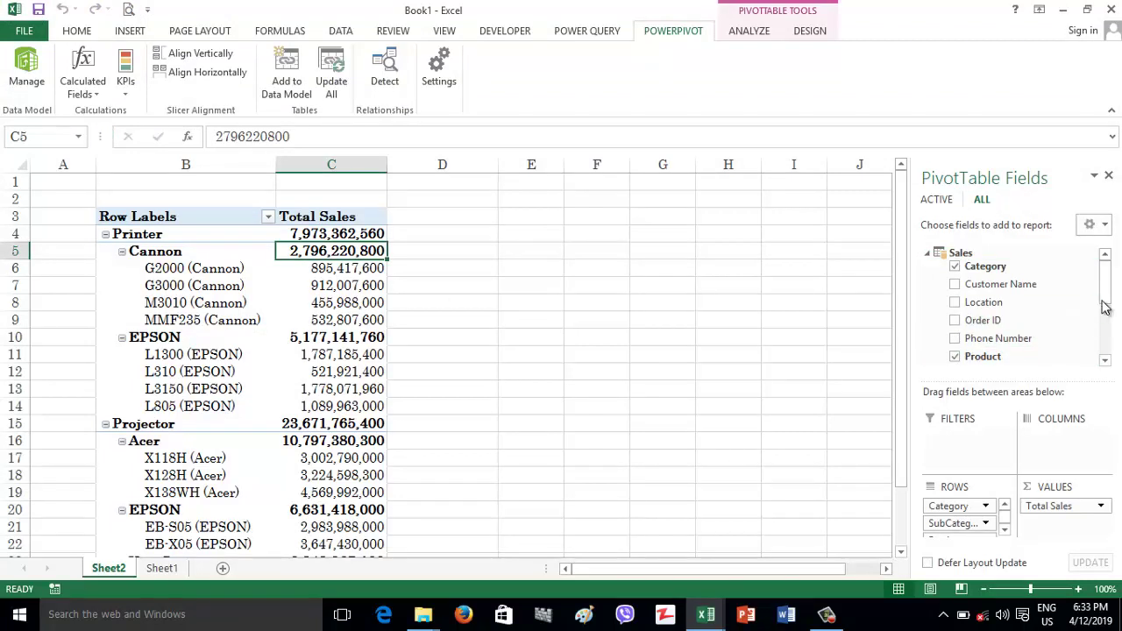
left_click_drag(1104, 289, 1104, 342)
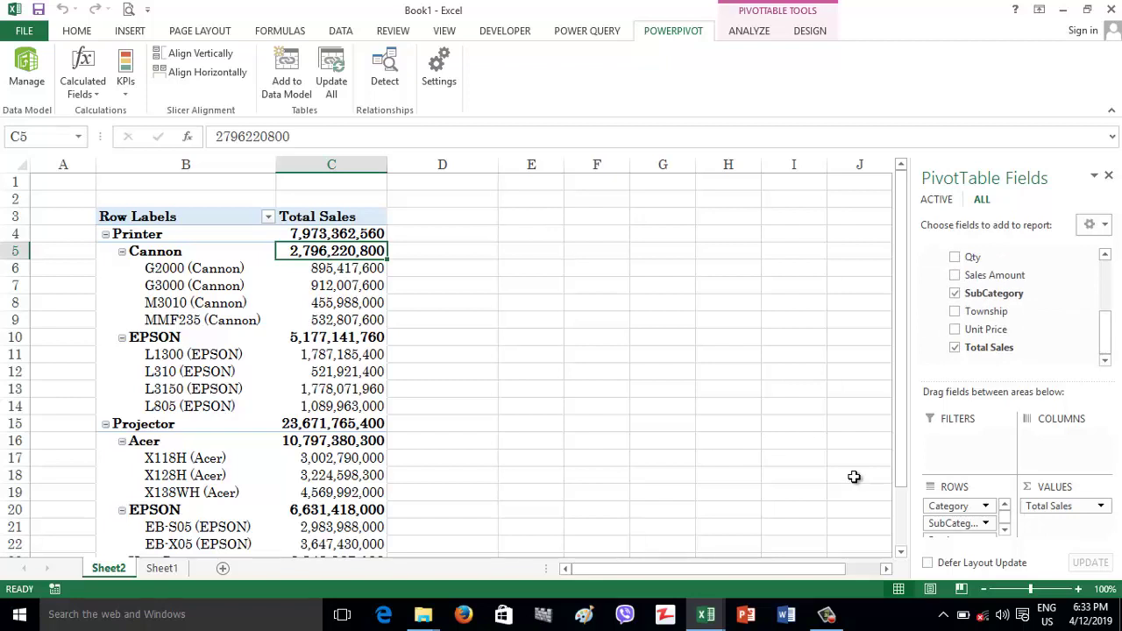
Step: Open the PowerPivot data model and examine the Total Sales formula in the Calculation Area under Order ID
left_click(12, 83)
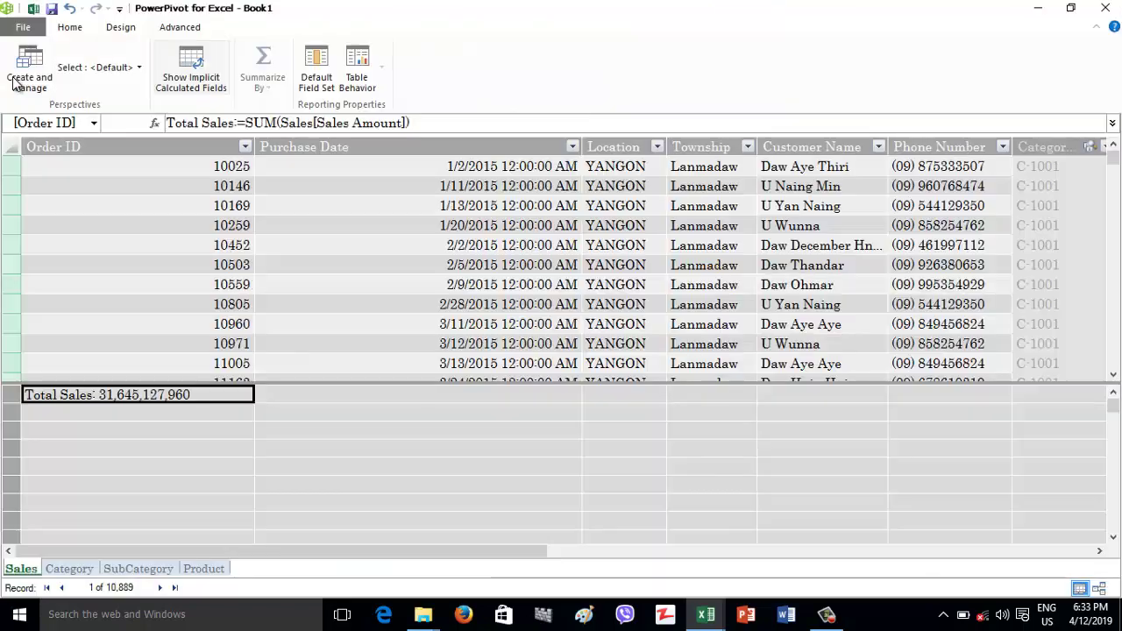
left_click(151, 409)
left_click(164, 395)
left_click(164, 410)
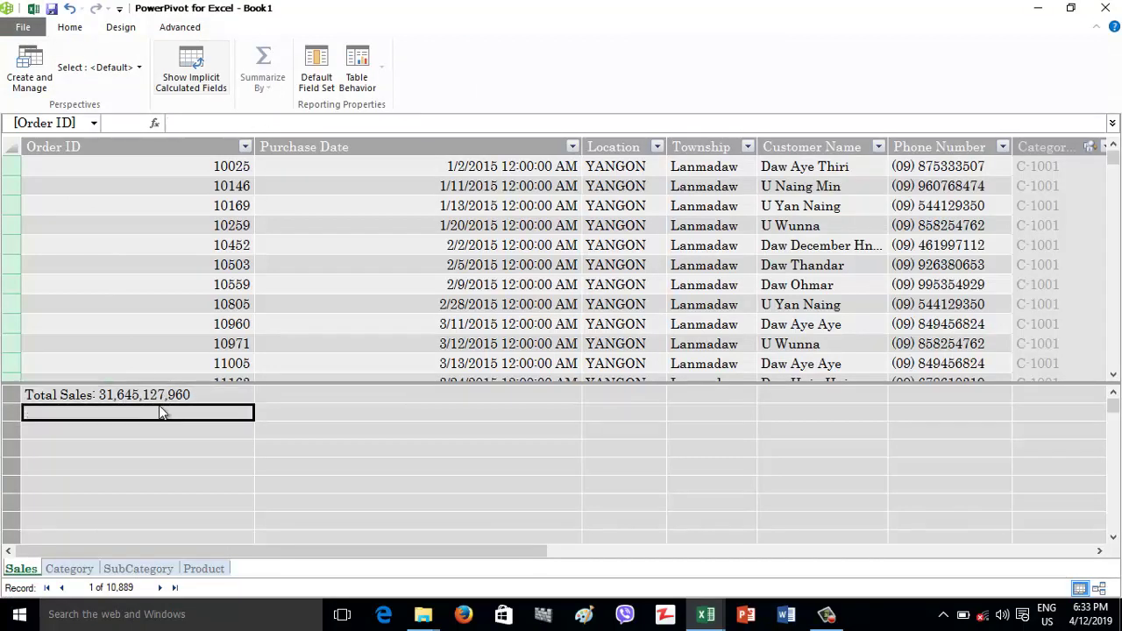
left_click(201, 398)
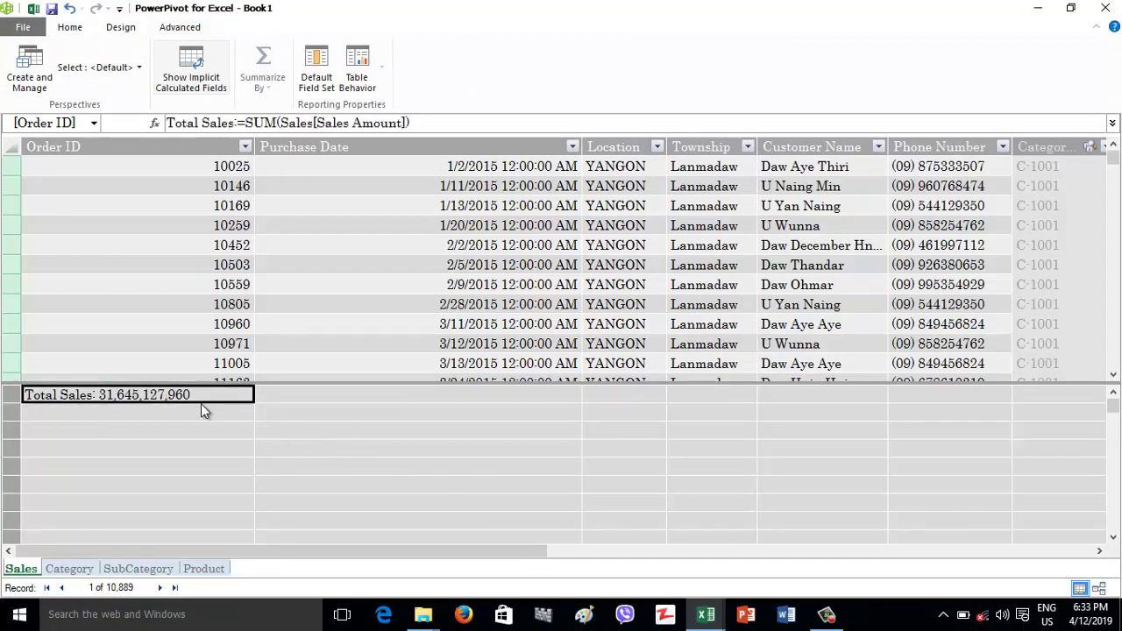
left_click(201, 410)
left_click(195, 395)
mouse_move(491, 554)
left_mouse_down()
mouse_move(989, 552)
mouse_move(483, 553)
left_mouse_up()
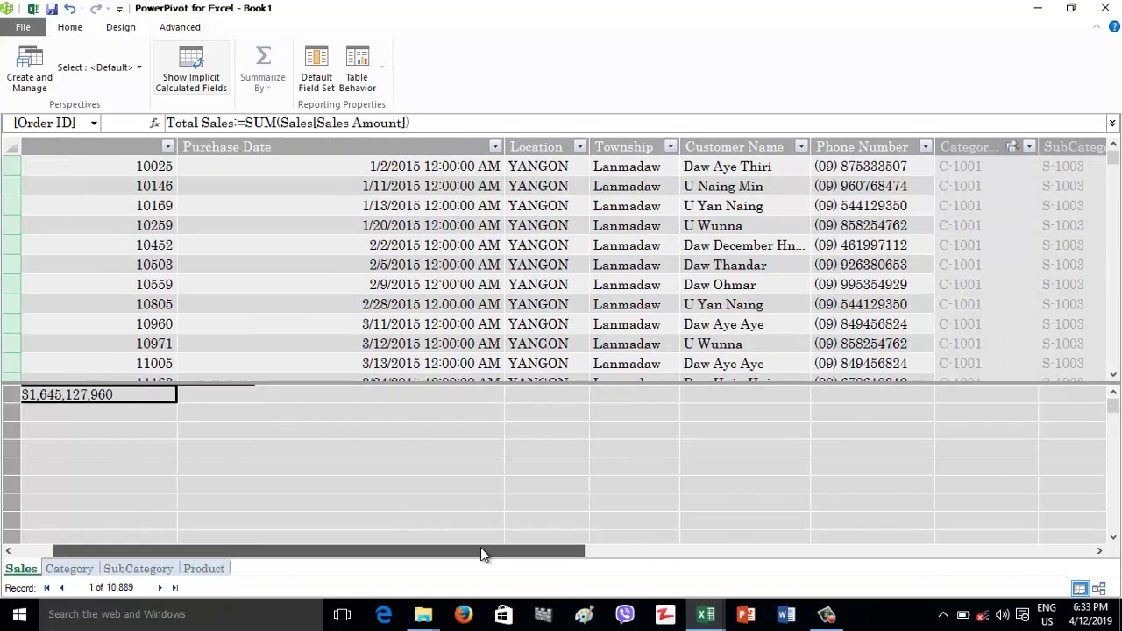
left_click(411, 123)
left_click_drag(410, 122, 167, 124)
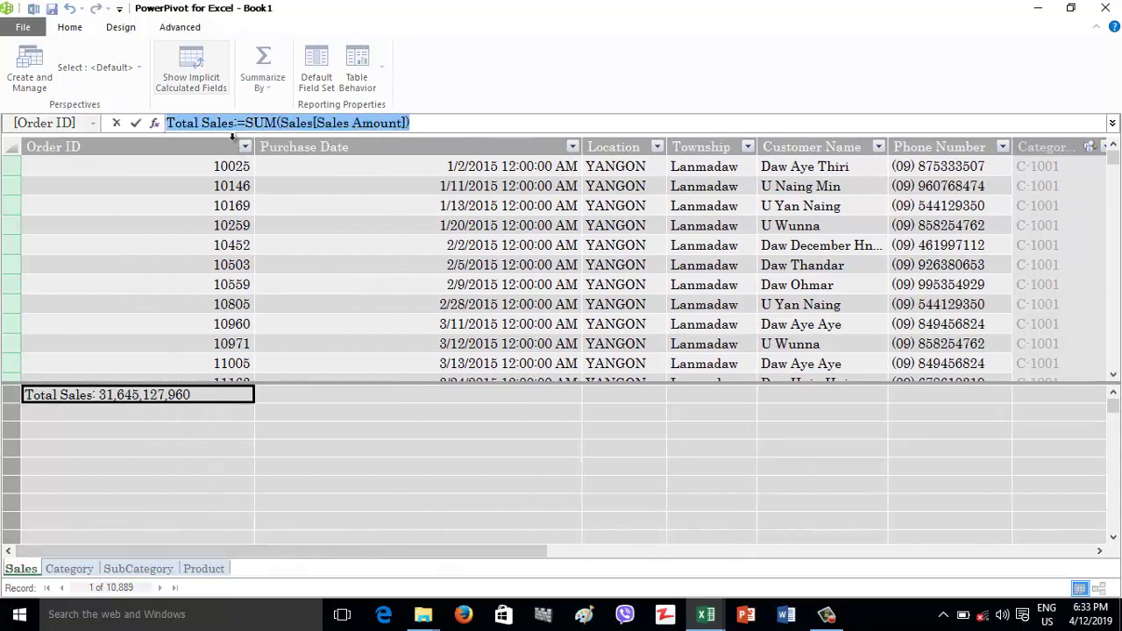
key("Escape")
Step: Switch back to Excel and delete the Total Sales calculated field through Manage Calculated Fields
left_click(33, 8)
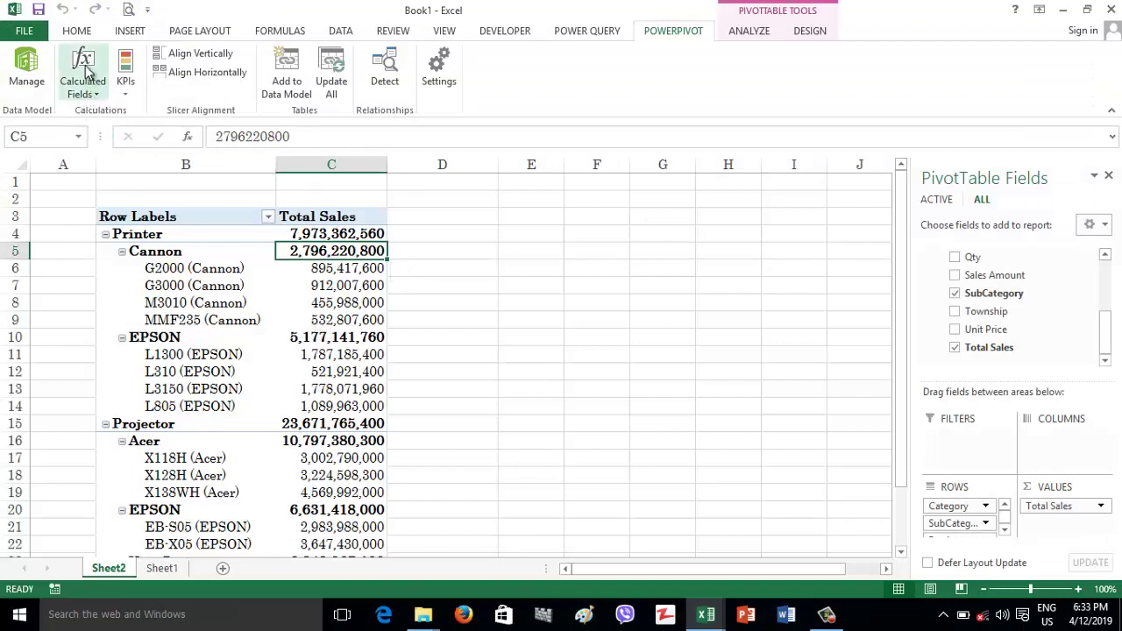
left_click(85, 95)
left_click(92, 131)
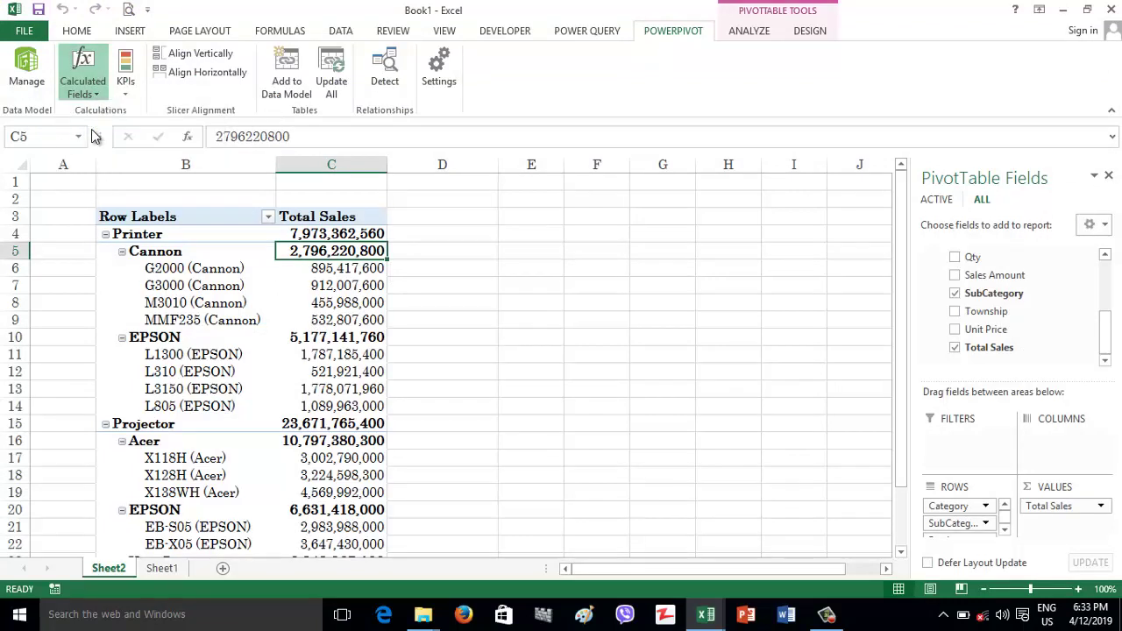
left_click(386, 215)
left_click(517, 171)
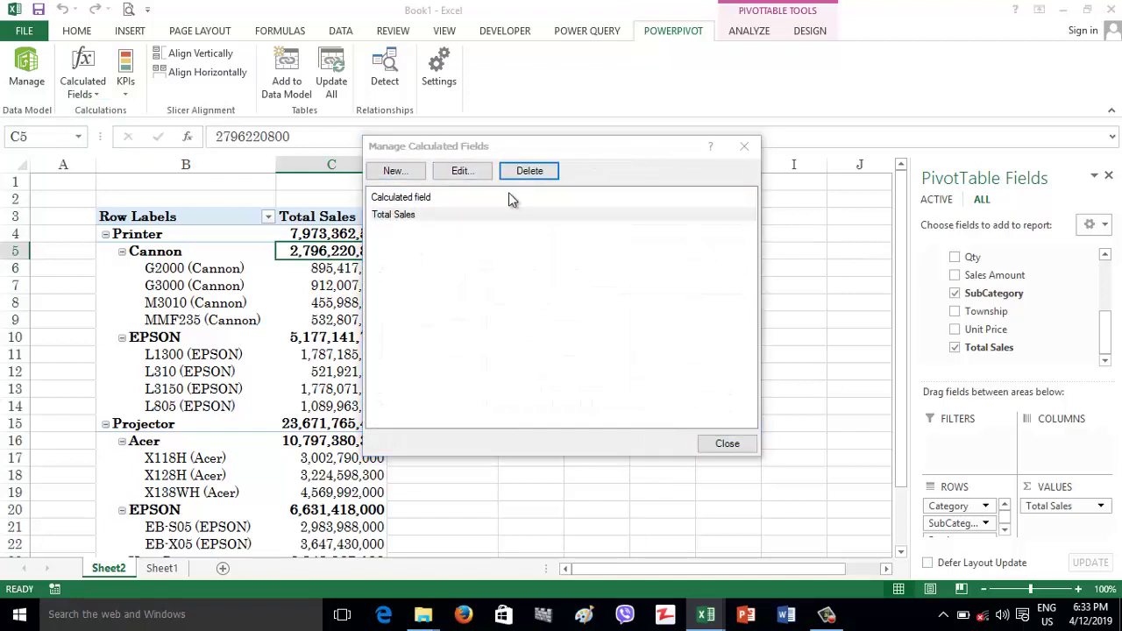
left_click(461, 323)
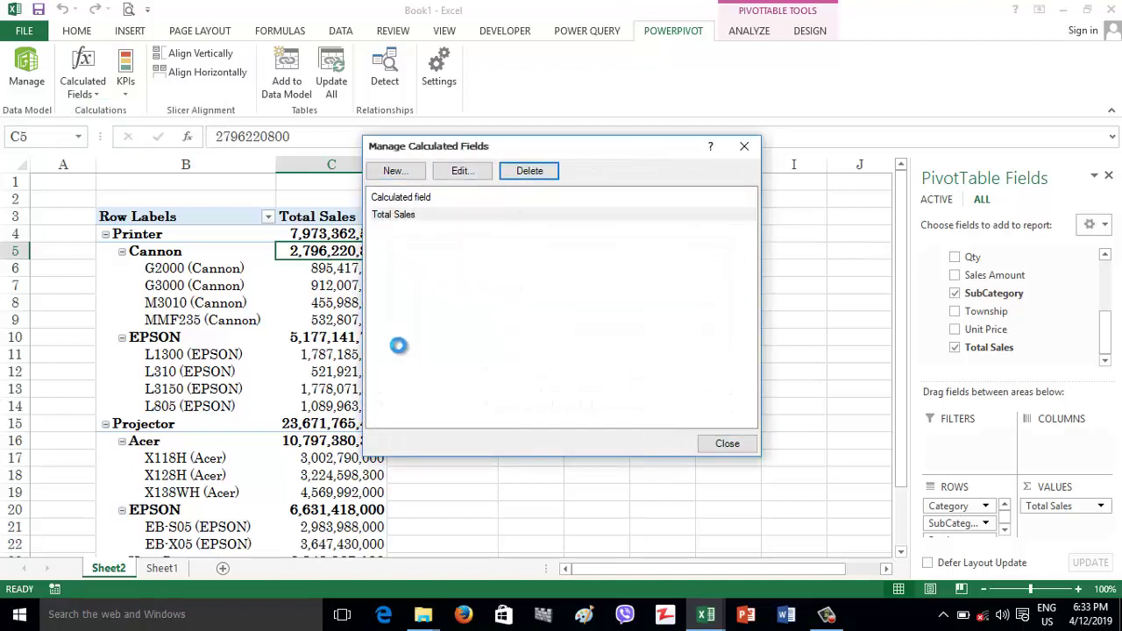
left_click(729, 445)
Step: Define a new calculated field named Total Sales in the Sales table with the formula =SUM(Sales[Sales Amount])
left_click(182, 275)
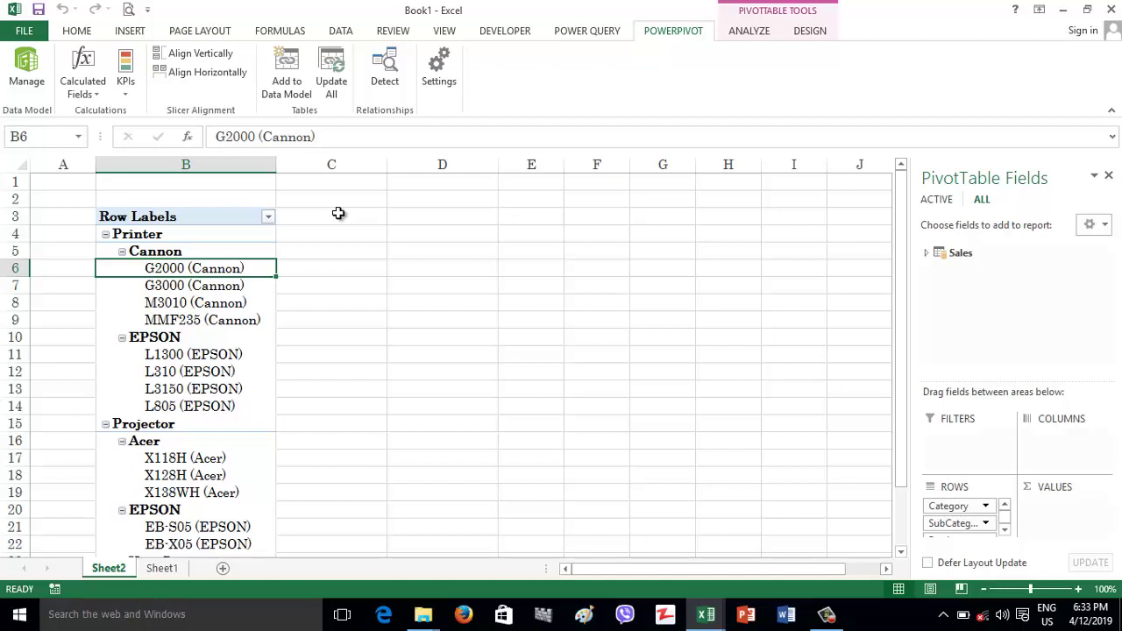
key("BackSpace")
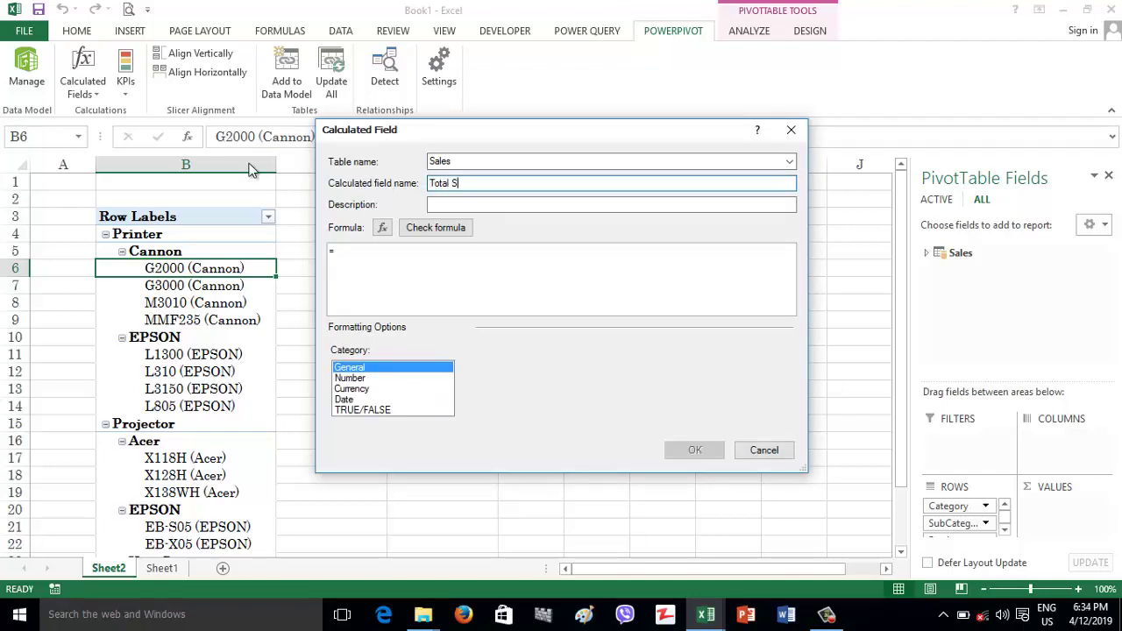
key("Tab")
key("Tab")
type("SUM(")
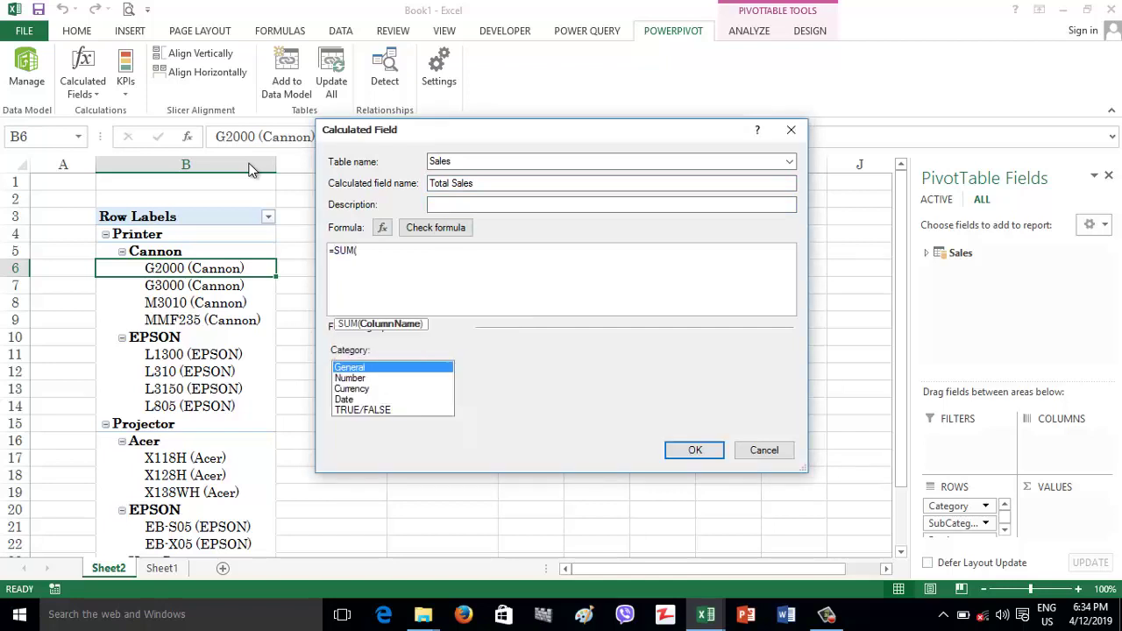
type("sa[s")
key("Tab")
type(")")
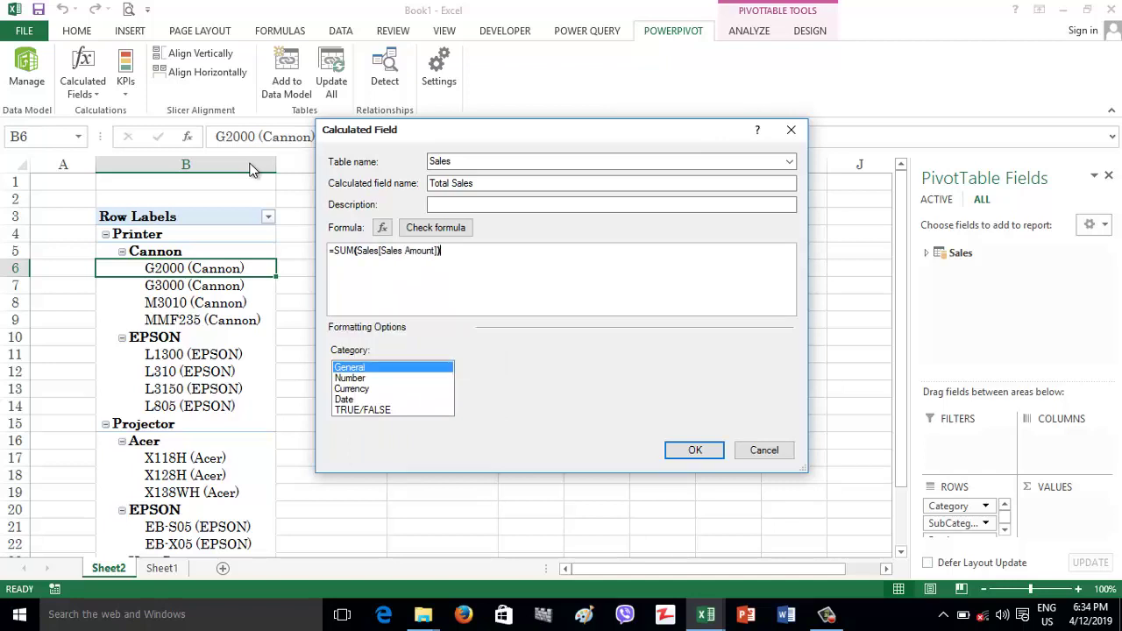
Step: Format Total Sales as a Whole Number with the 1000 separator, then check its formula and create the field
left_click(351, 378)
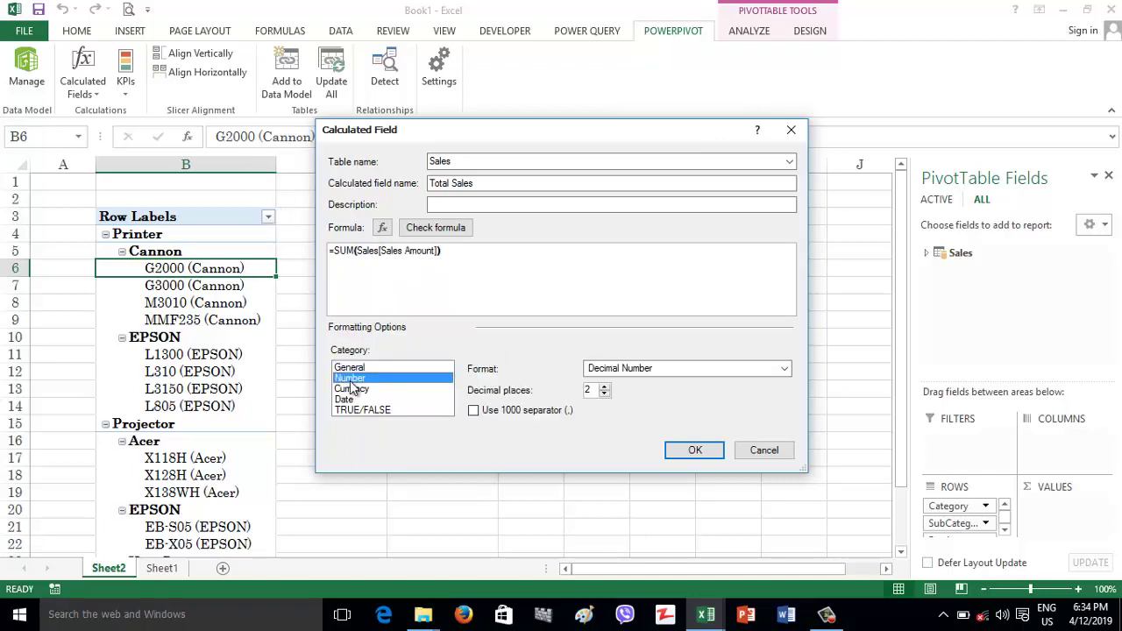
left_click(614, 368)
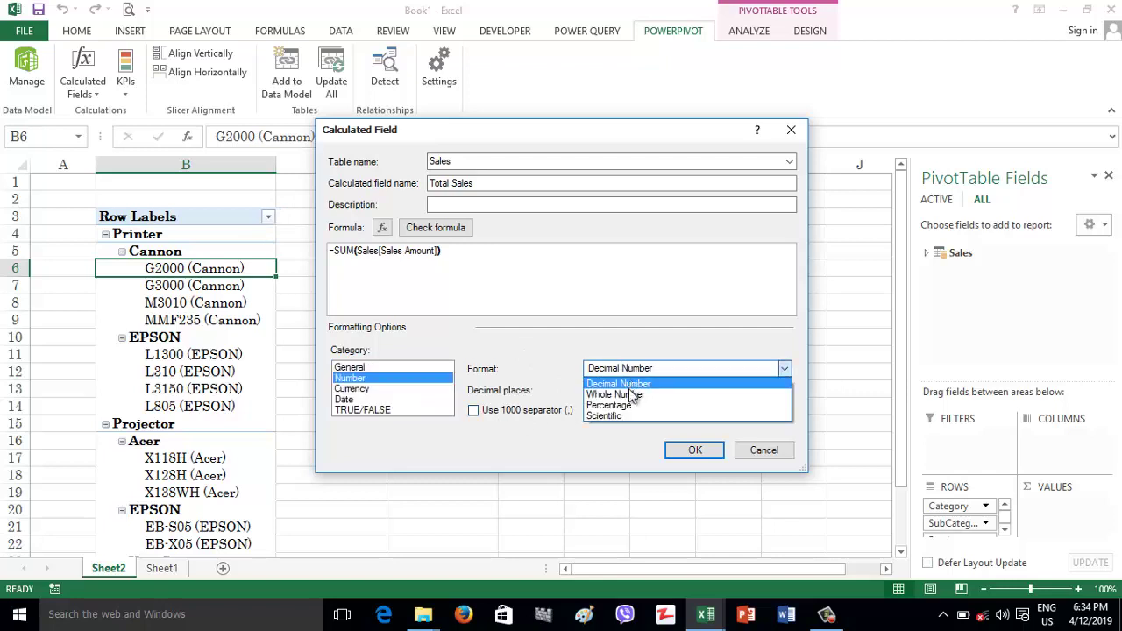
left_click(617, 390)
left_click(474, 409)
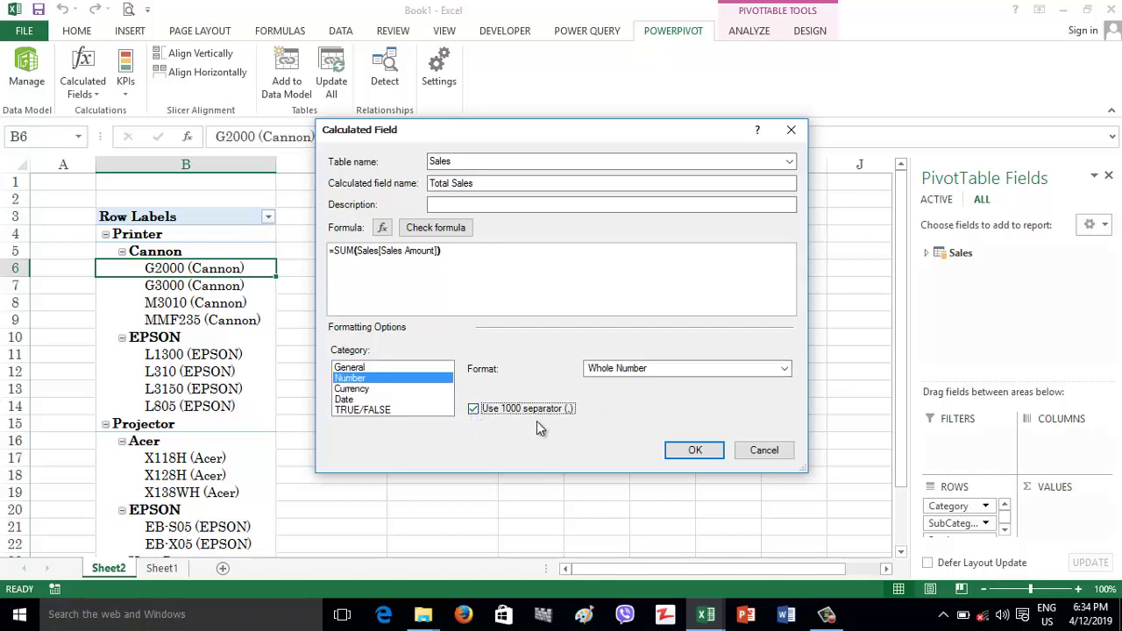
left_click(439, 230)
left_click(697, 535)
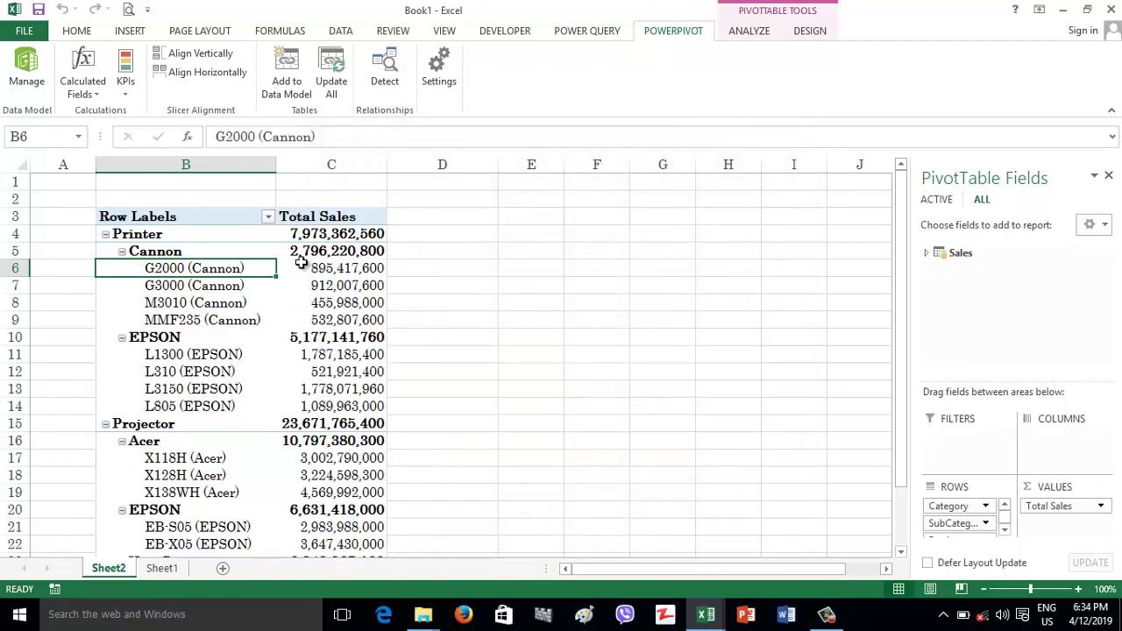
Step: Remove SubCategory from the PivotTable rows, and check the Total Sales figures by category and product
left_click(339, 269)
left_click(342, 320)
left_click(345, 372)
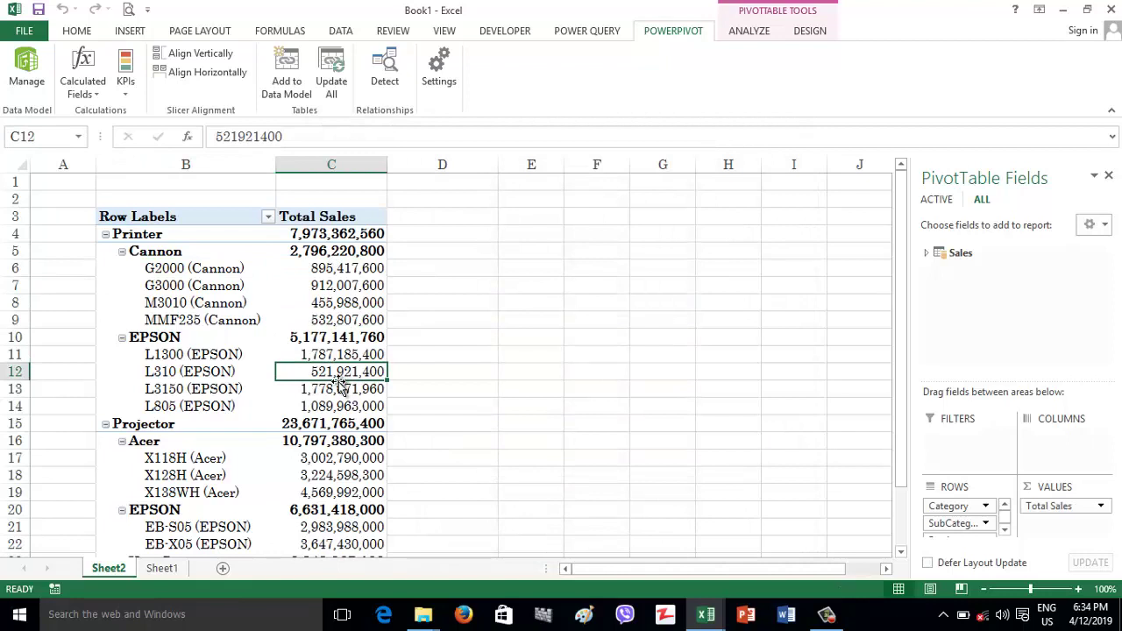
left_click(350, 305)
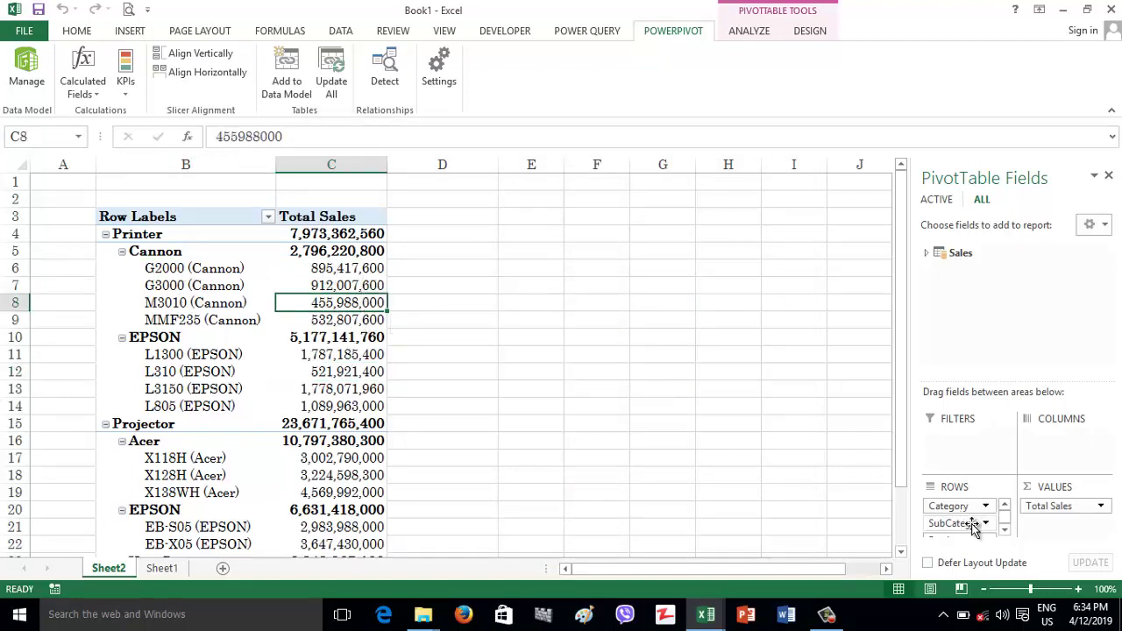
left_click_drag(961, 526, 571, 476)
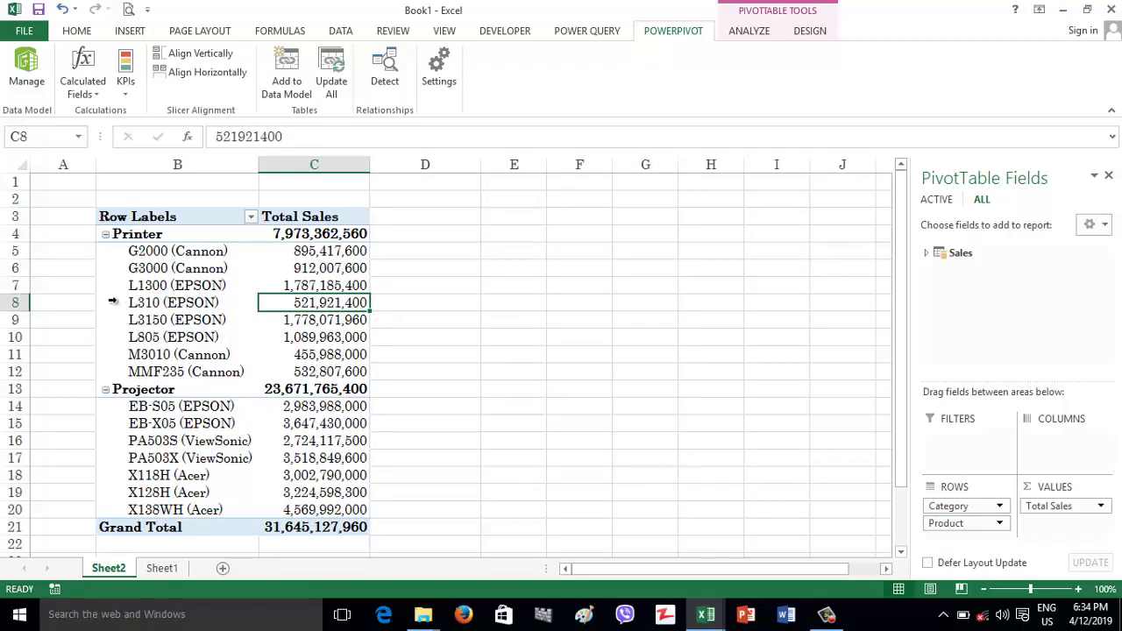
left_click_drag(153, 252, 163, 456)
left_click(341, 234)
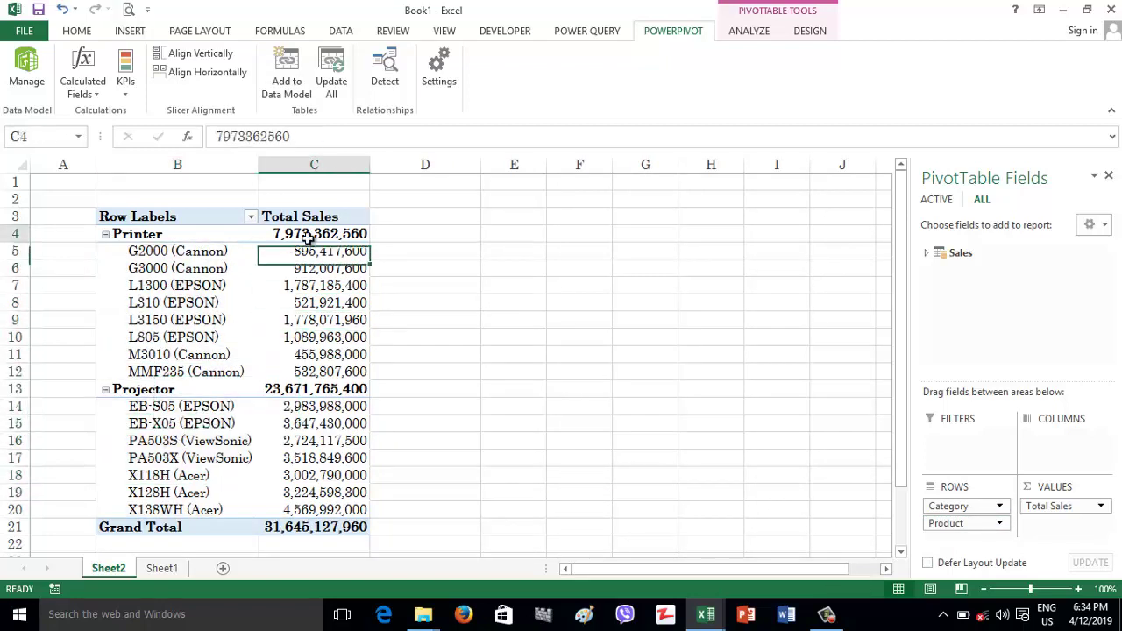
Step: Open the data model and examine the Sales Amount formula, the Qty and Unit Price columns, and Cost Price in the Product table
left_click(26, 74)
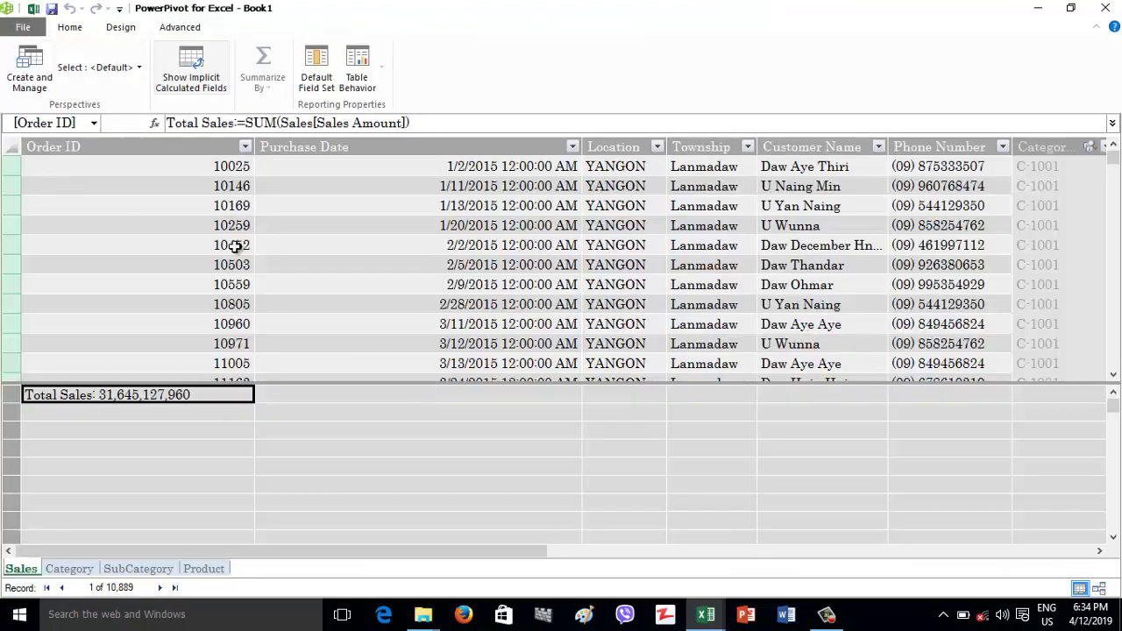
left_click_drag(357, 547, 942, 568)
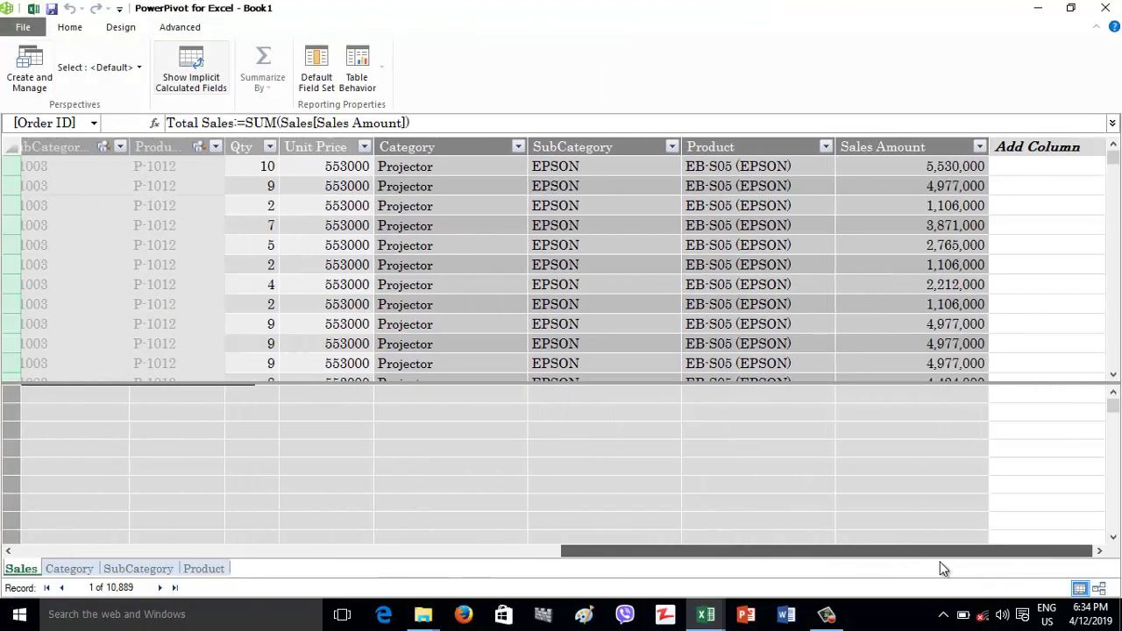
left_click(896, 142)
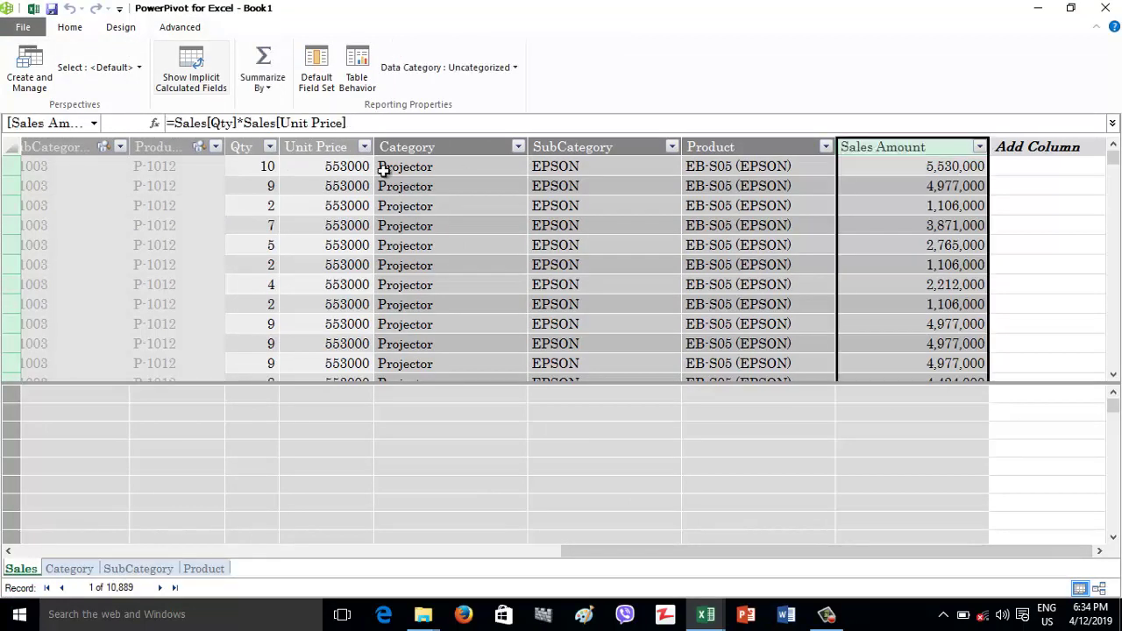
left_click(247, 144)
left_click(319, 148)
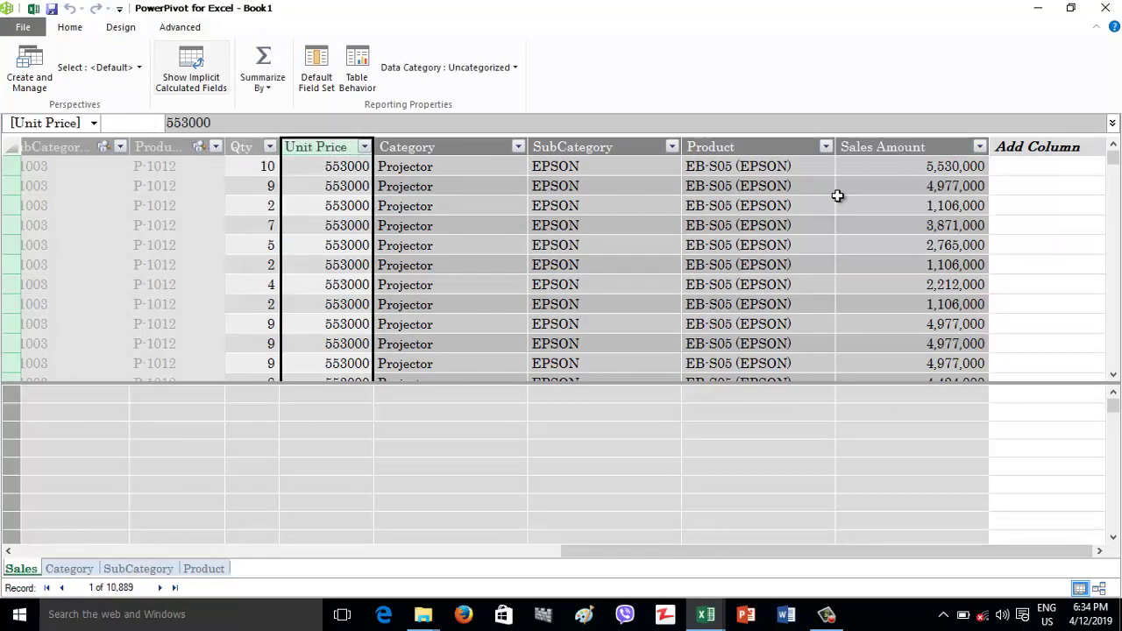
left_click(879, 149)
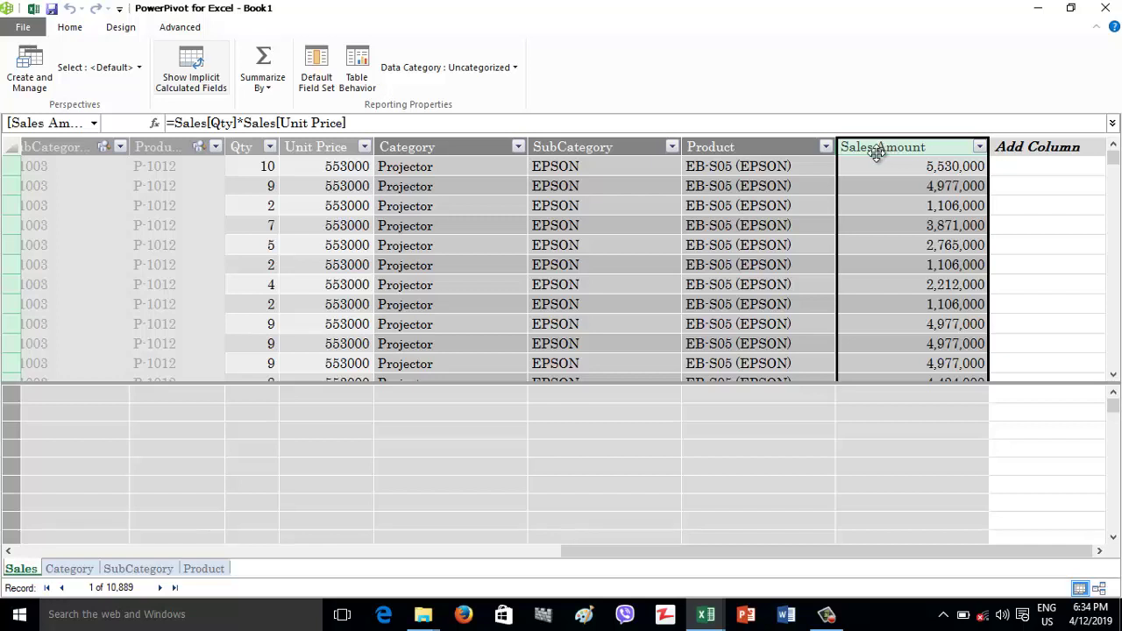
left_click(247, 149)
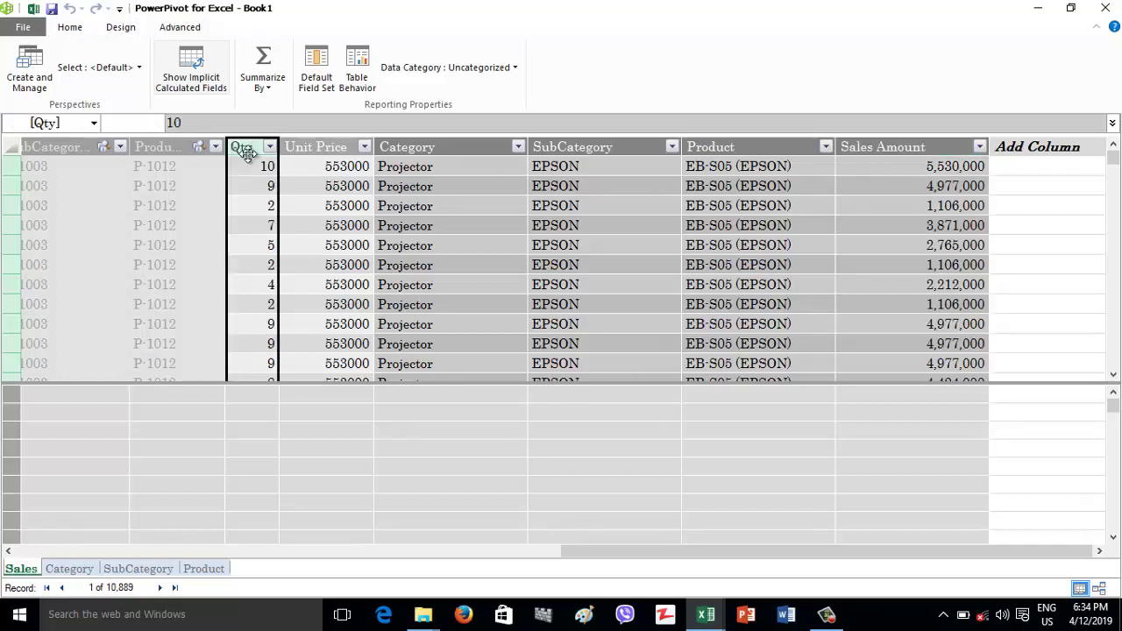
left_click(201, 567)
left_click(270, 148)
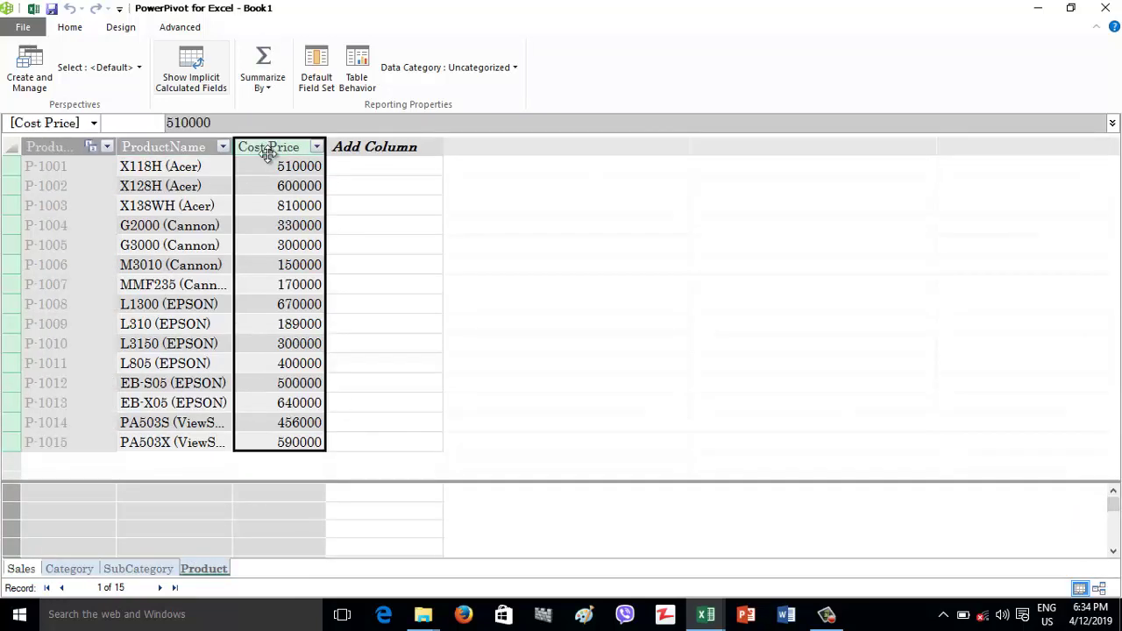
Step: Try to add a calculated column to the Sales table with the formula =Sales[Qty]*Product[Cost Price]
left_click(21, 568)
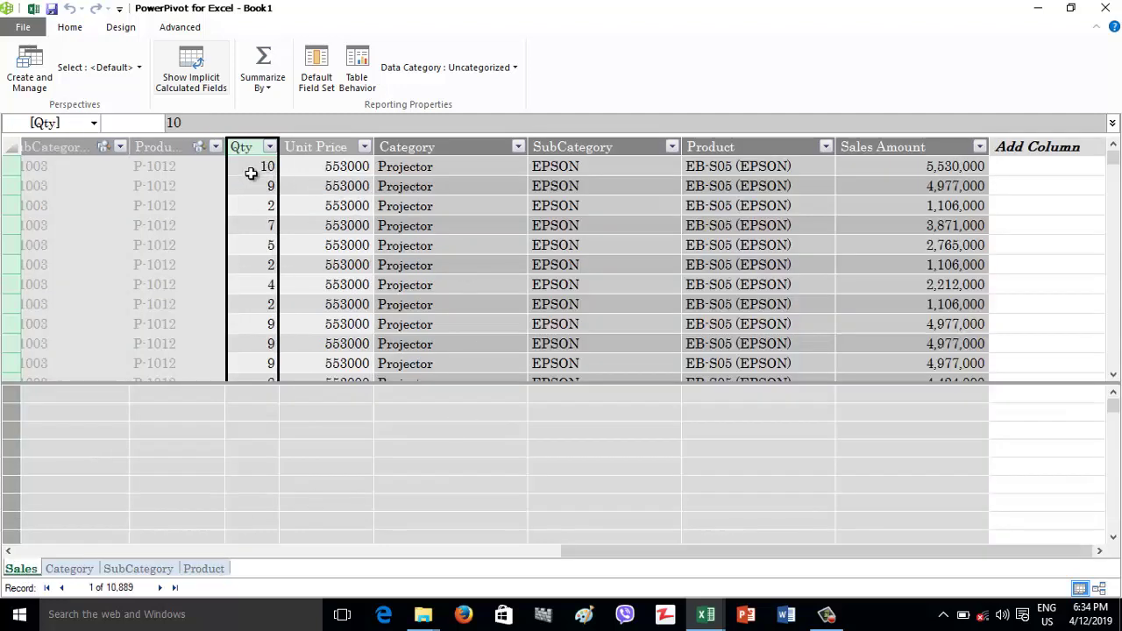
left_click(1027, 168)
type("=")
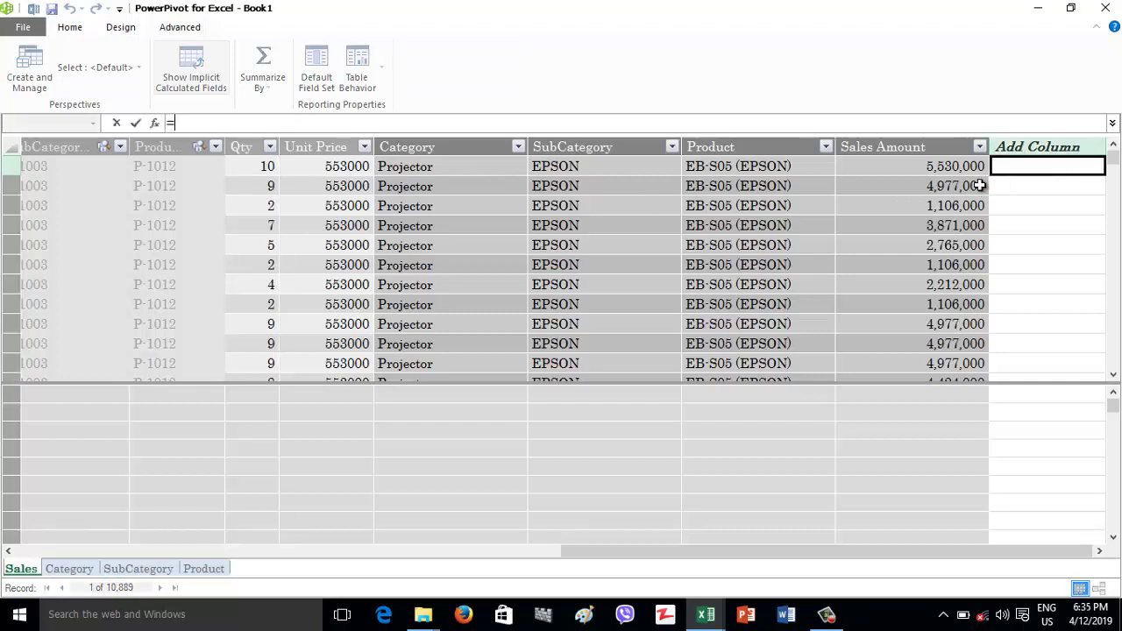
type("Sales")
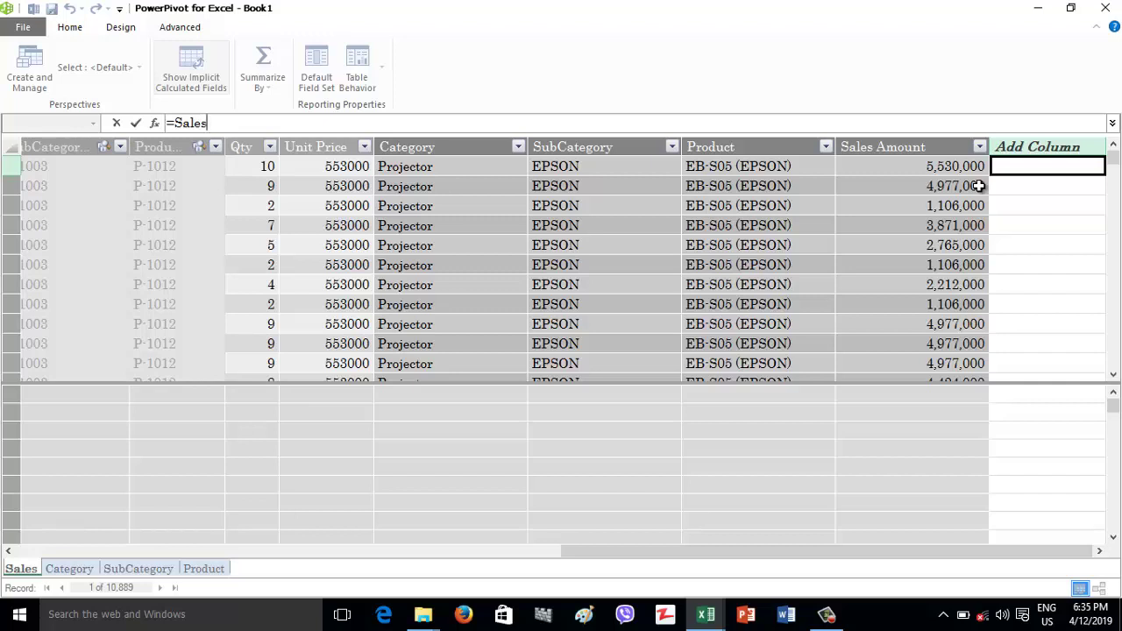
type("[q")
key("Tab")
type("*")
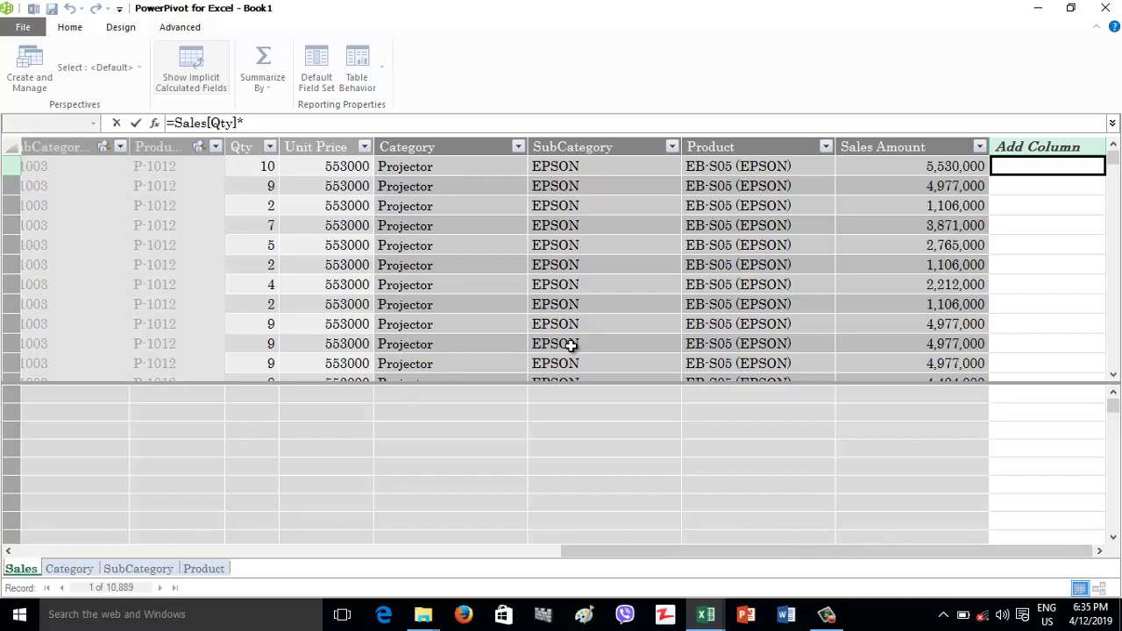
type("Product")
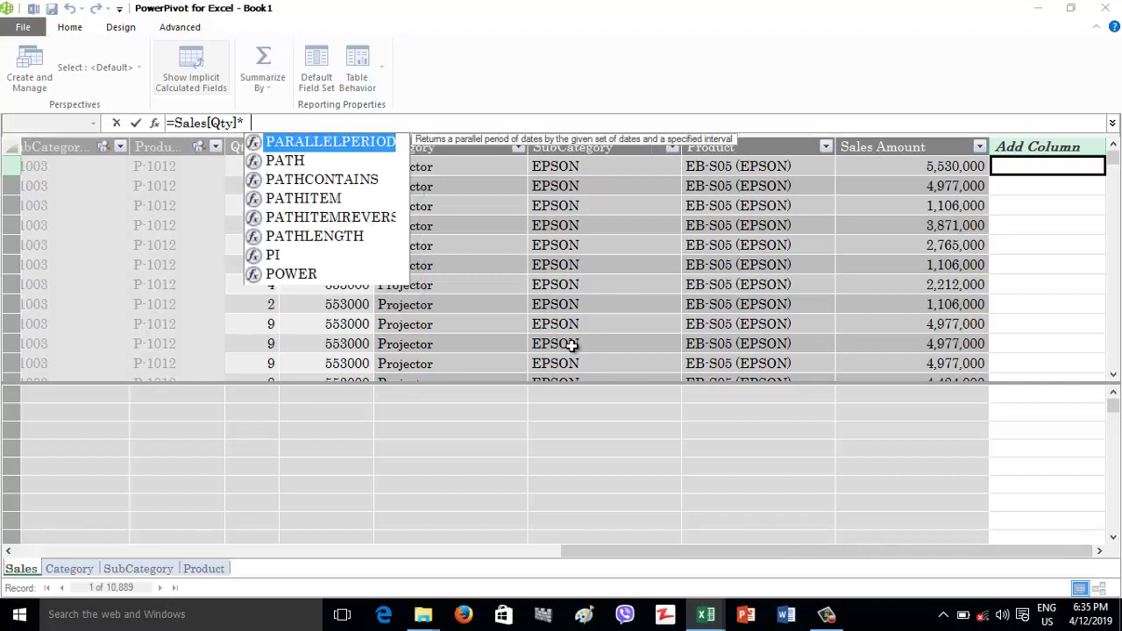
type("[")
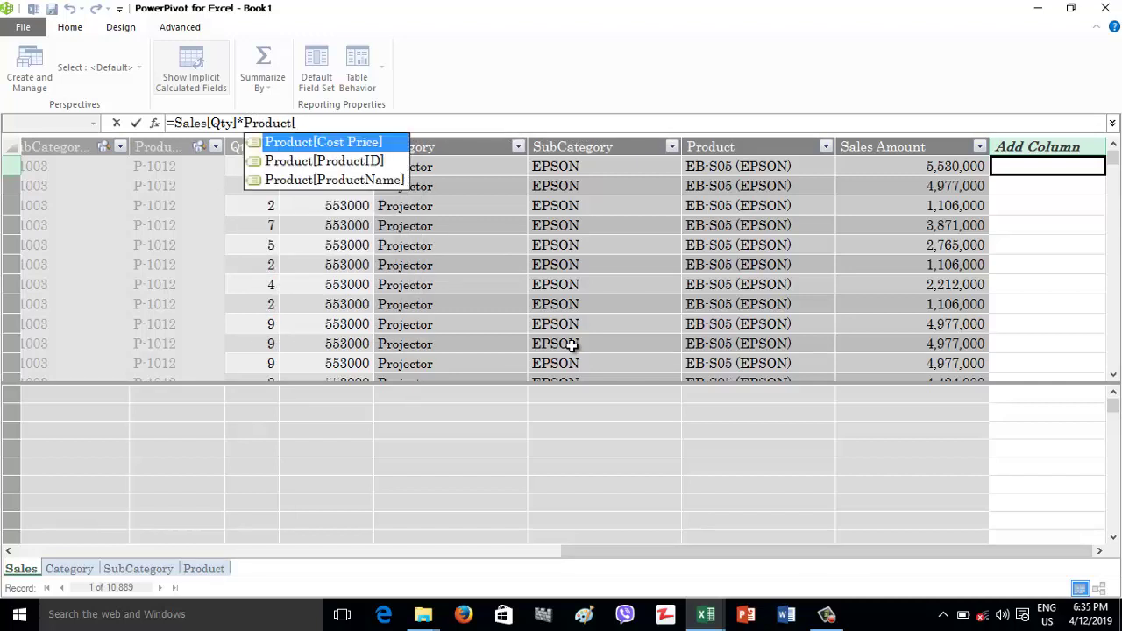
key("Tab")
key("Return")
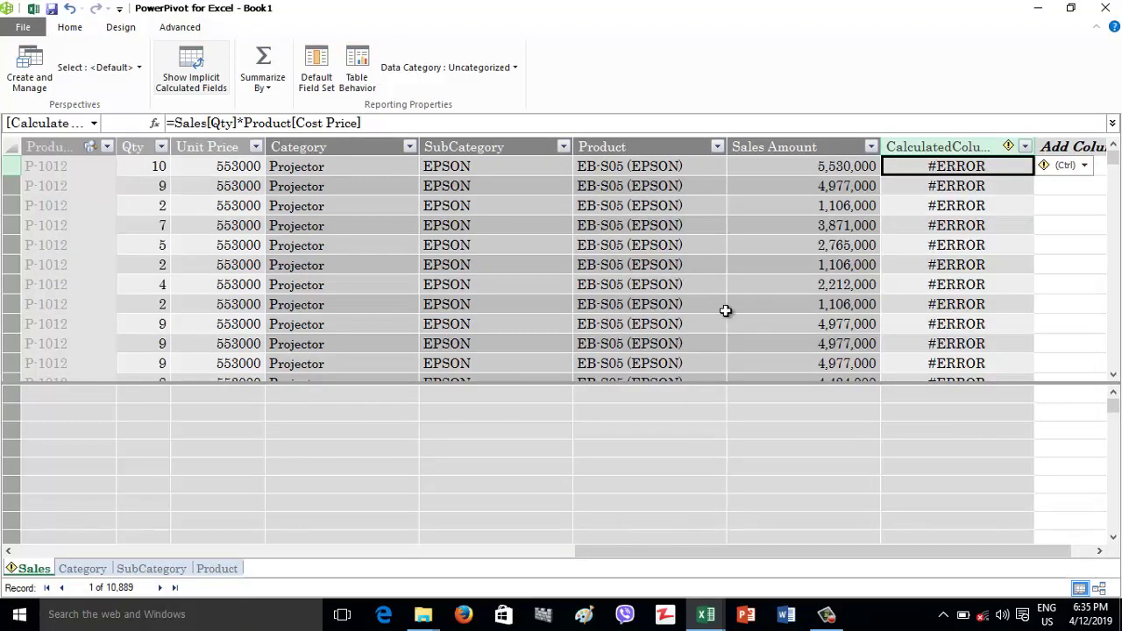
Step: Show the error details for the new calculated column, read the explanation about Cost Price, and close it
left_click(1084, 168)
left_click(1081, 185)
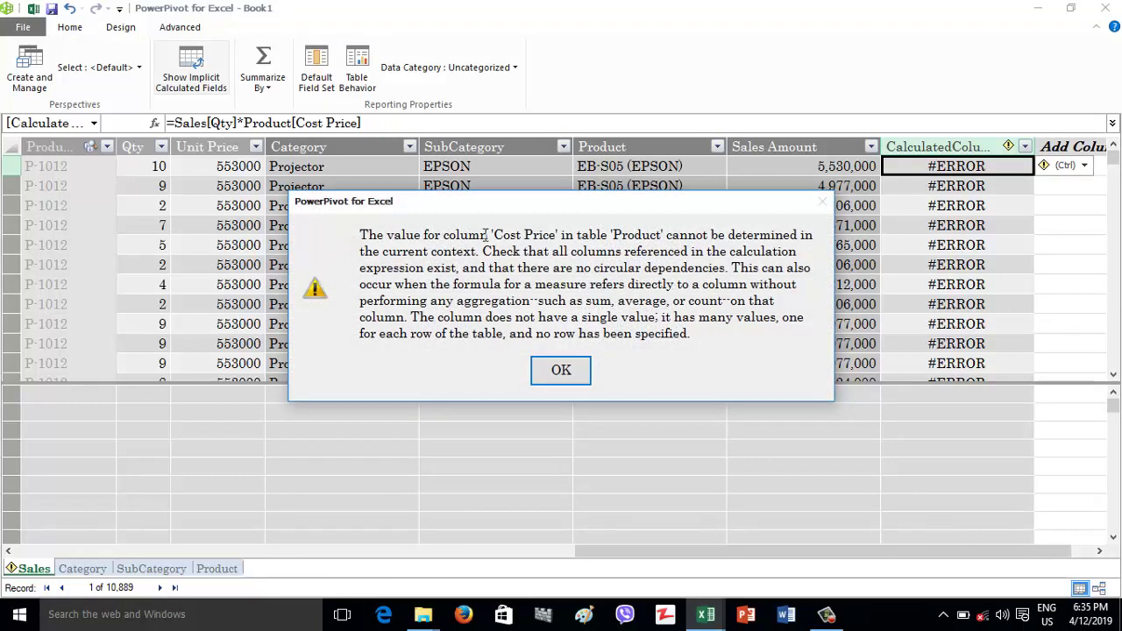
mouse_move(491, 235)
left_mouse_down()
mouse_move(660, 235)
mouse_move(775, 254)
mouse_move(484, 255)
left_mouse_up()
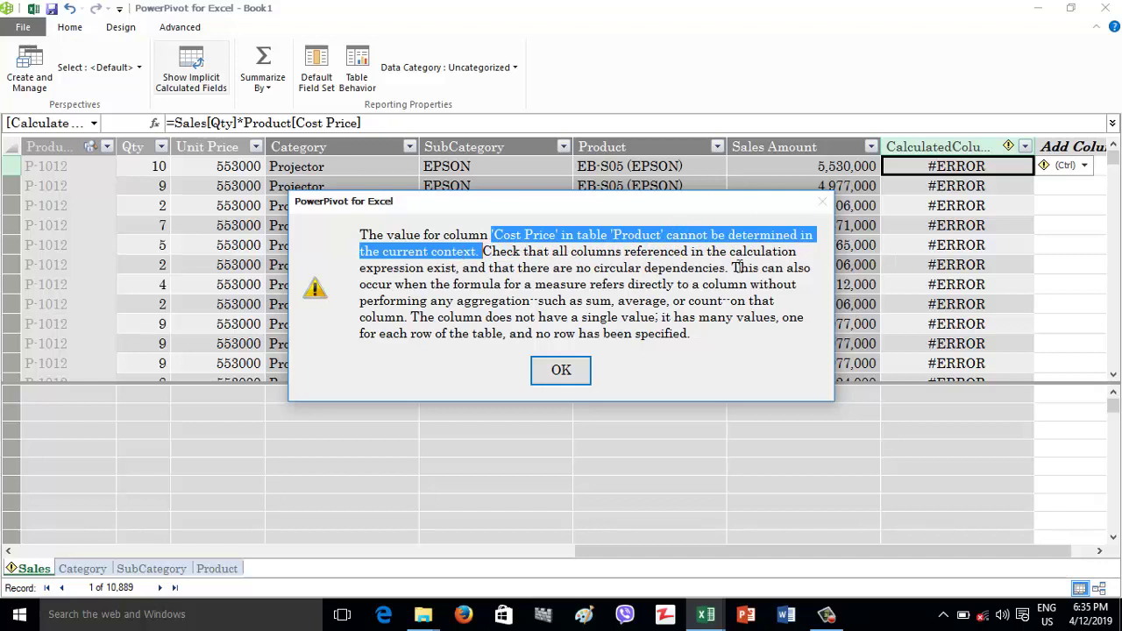
left_click(562, 370)
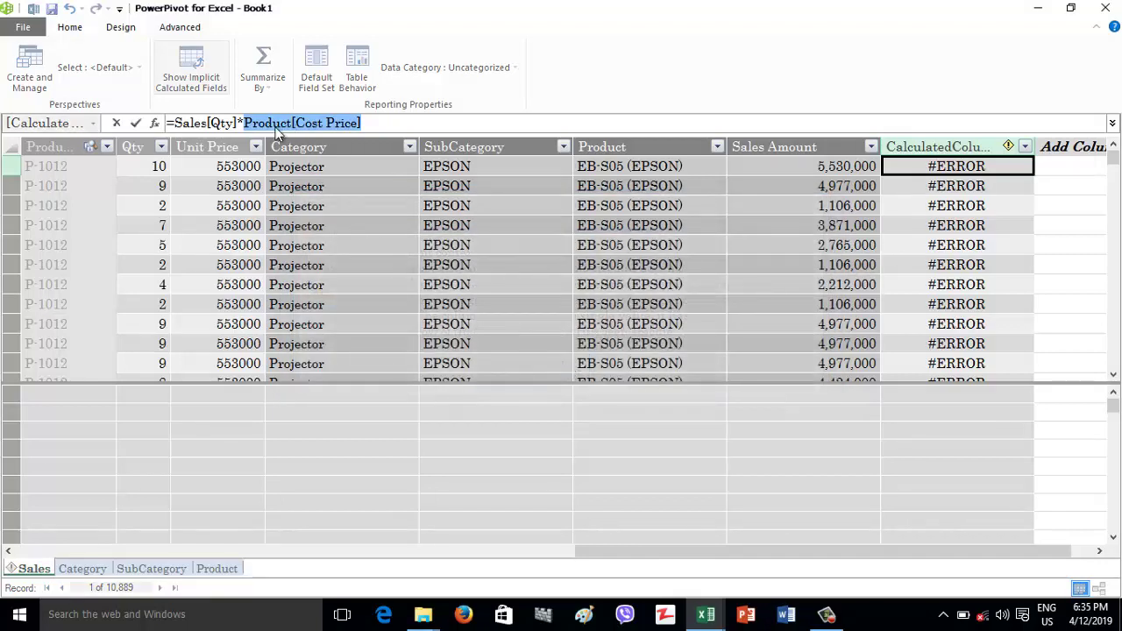
Step: Change the new calculated column's formula to =Sales[Qty]*RELATED(Product[Cost Price])
left_click_drag(368, 123, 244, 124)
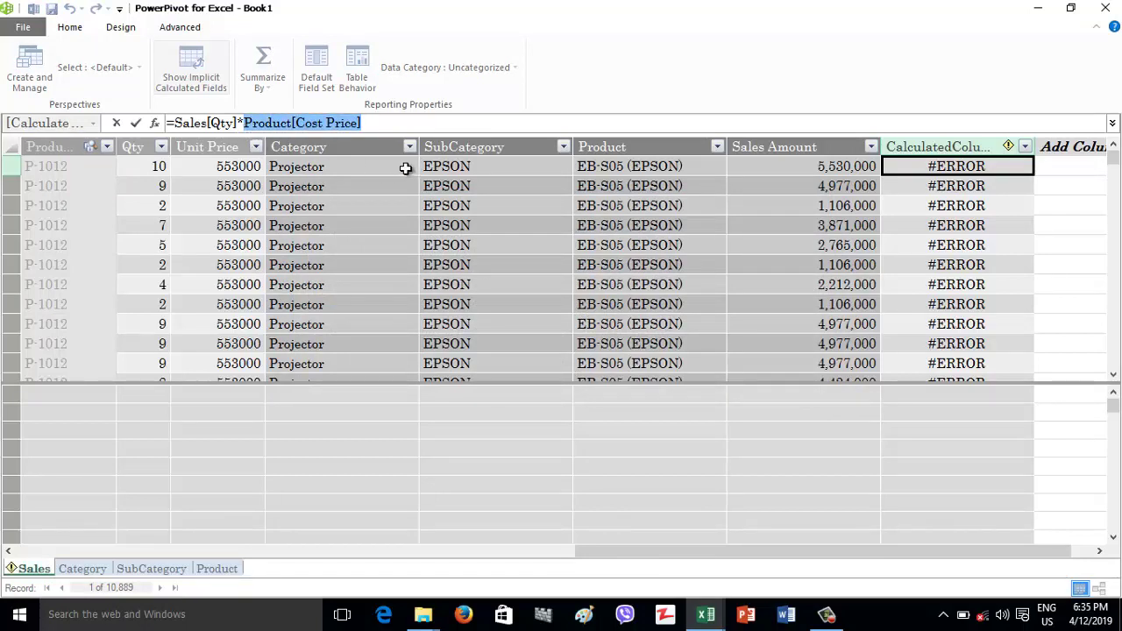
key("BackSpace")
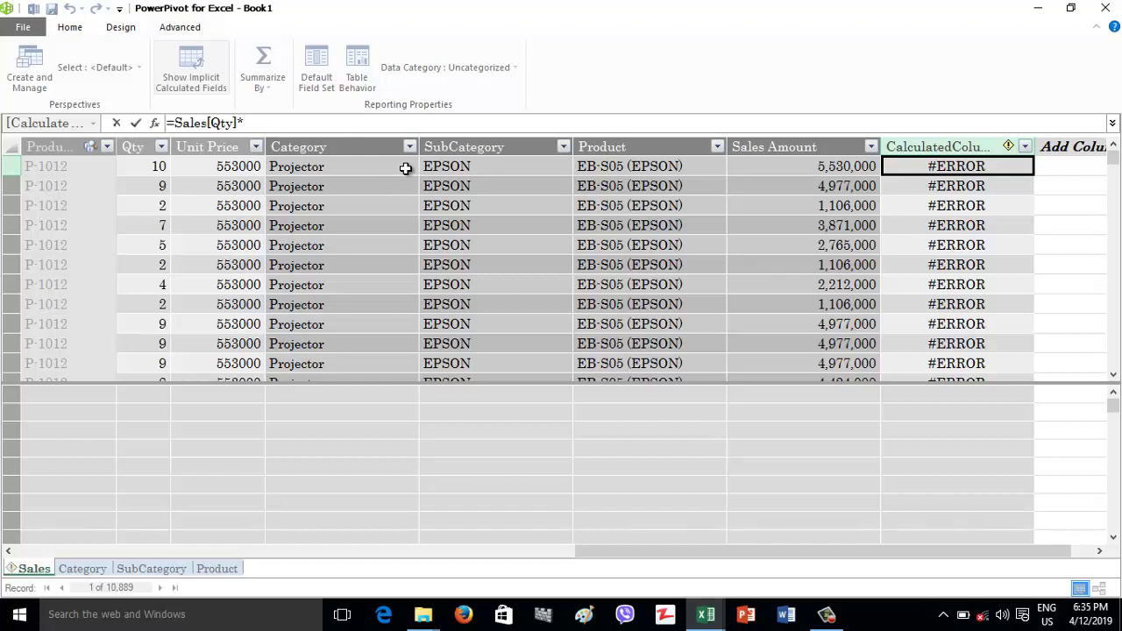
type("rel")
key("Tab")
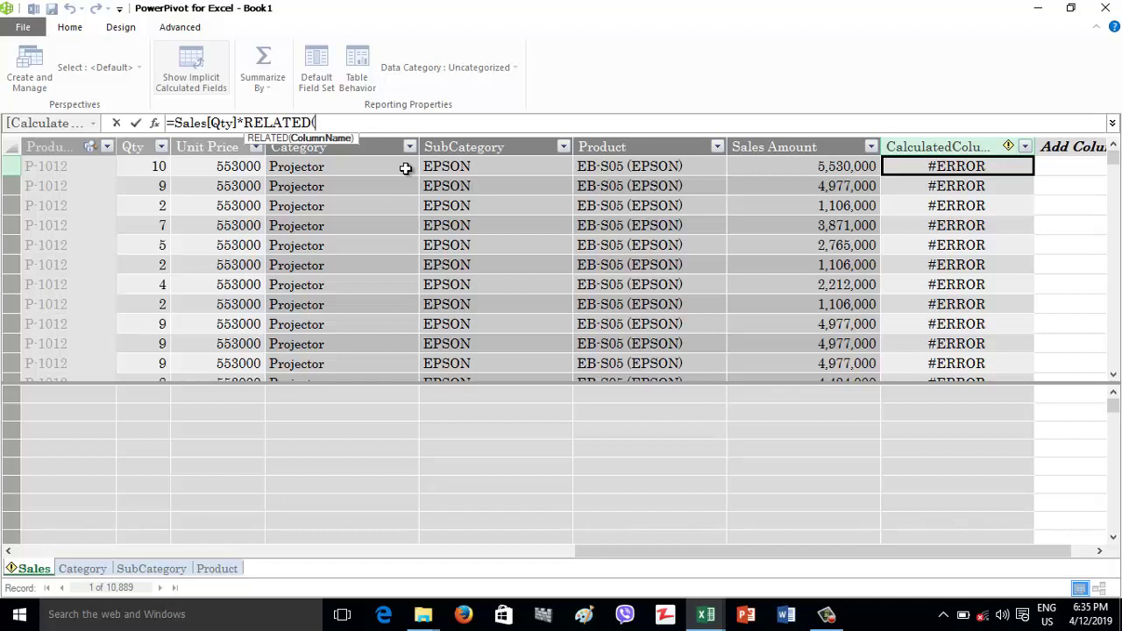
type("pro")
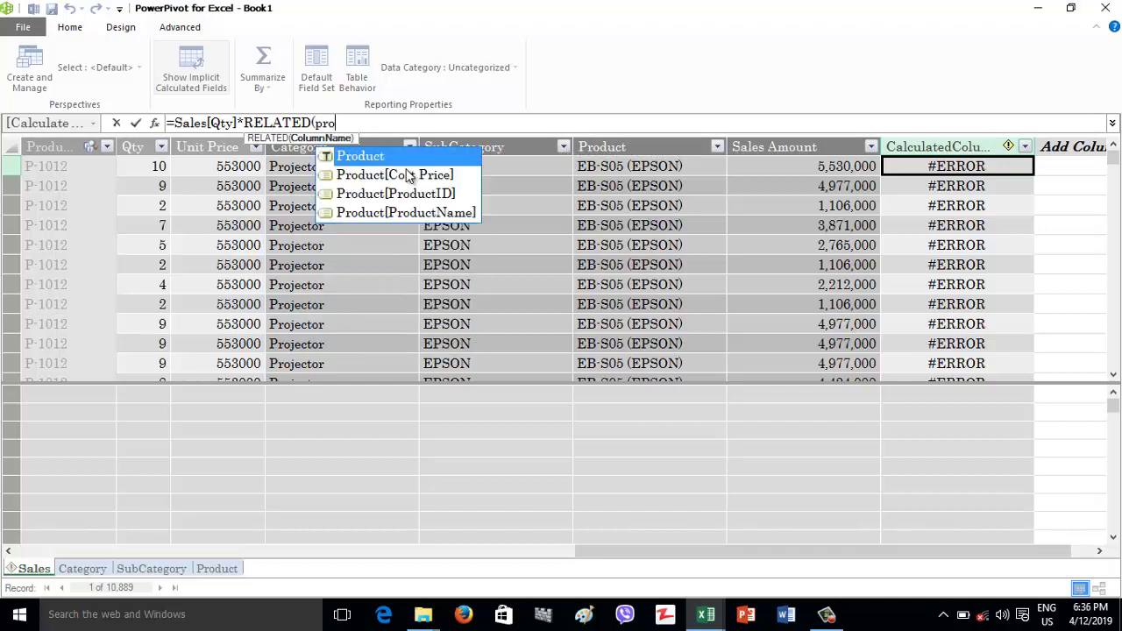
double_click(409, 175)
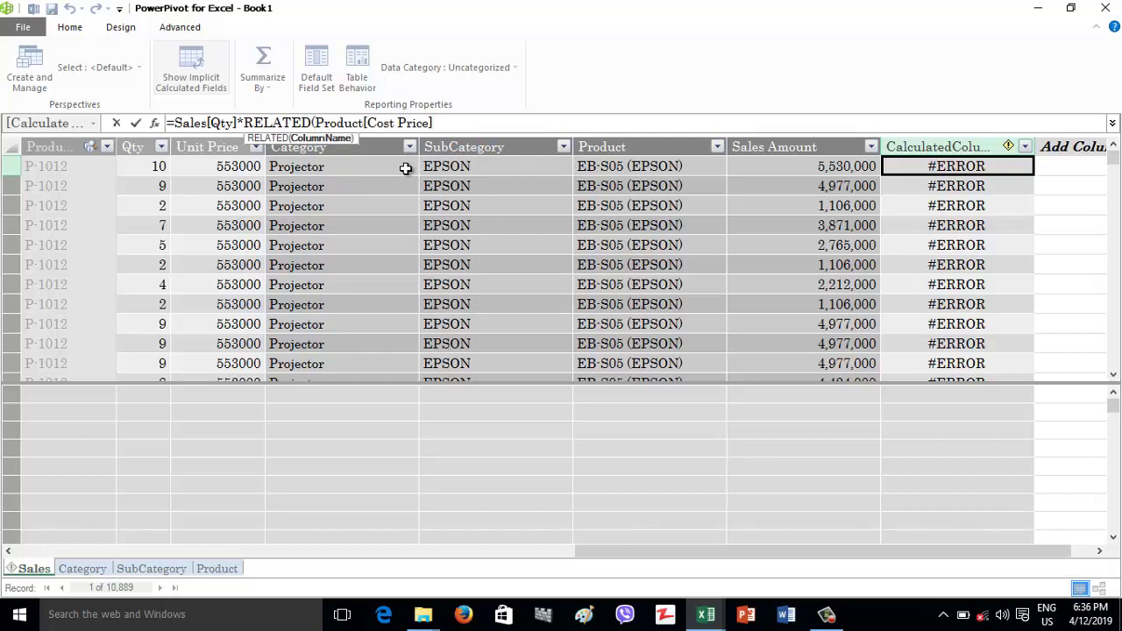
type(")")
key("Return")
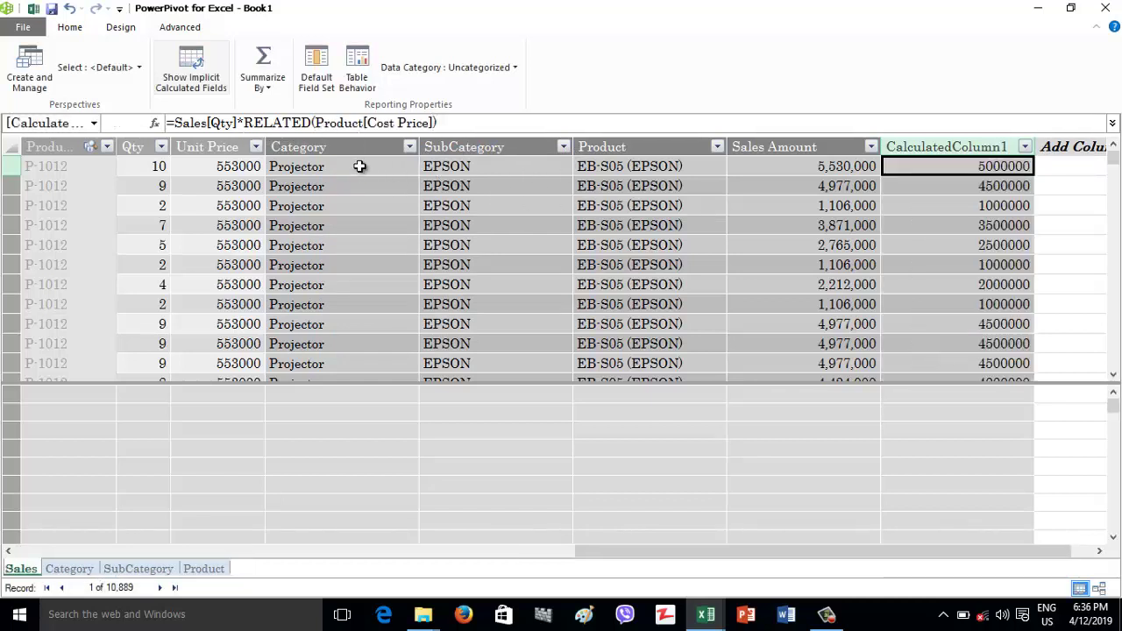
Step: Rename the new calculated column in the Sales table to Standard Cost
left_click(941, 143)
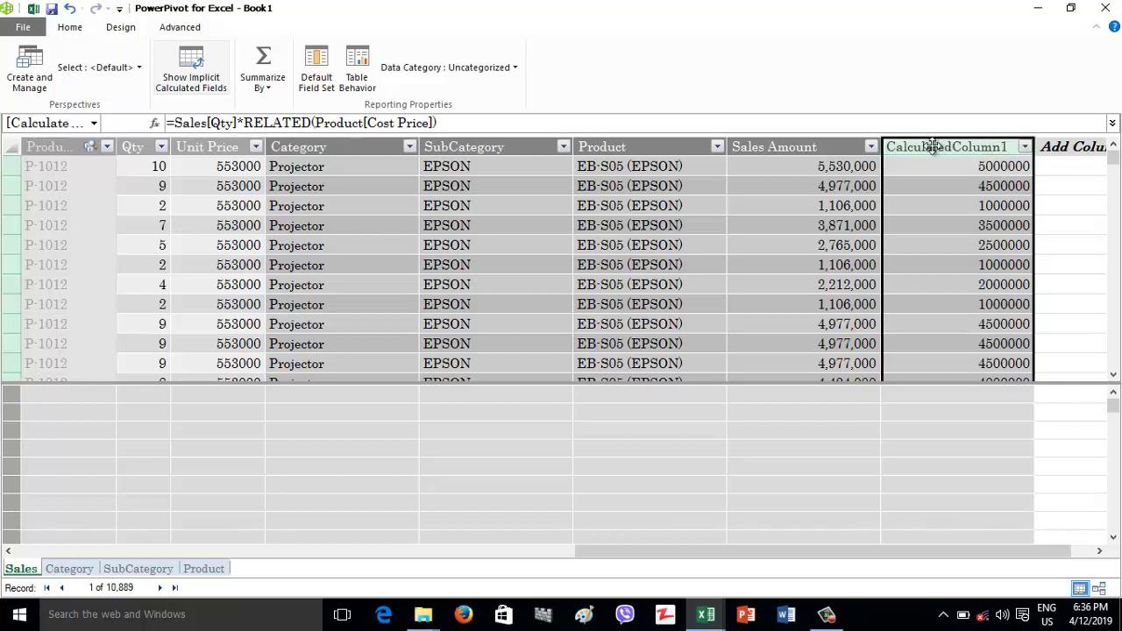
double_click(933, 147)
key("BackSpace")
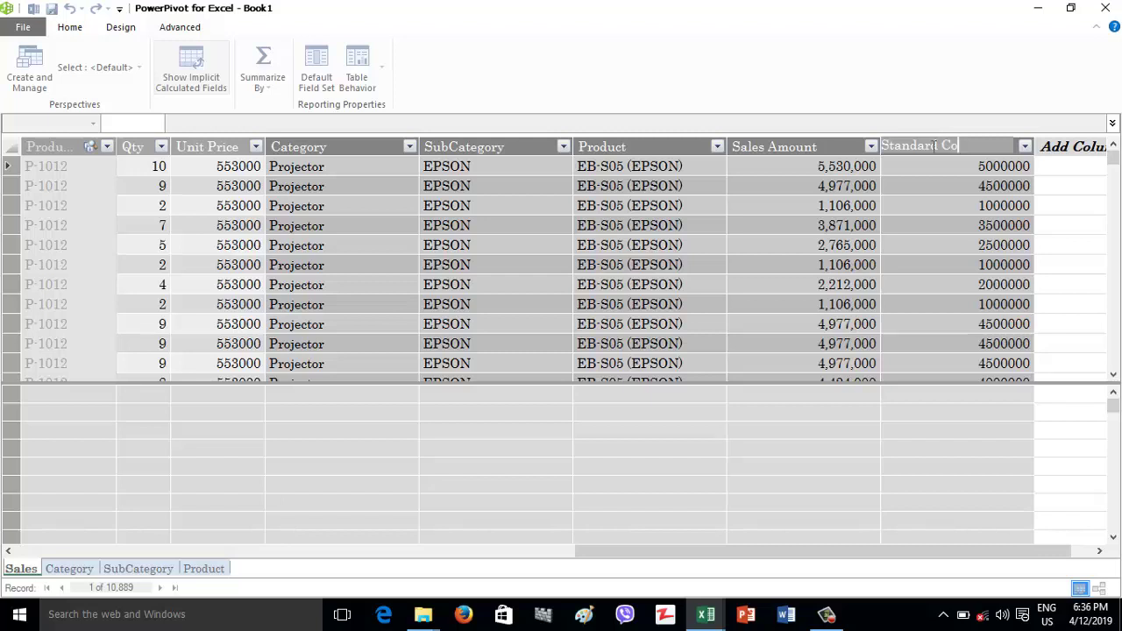
key("Return")
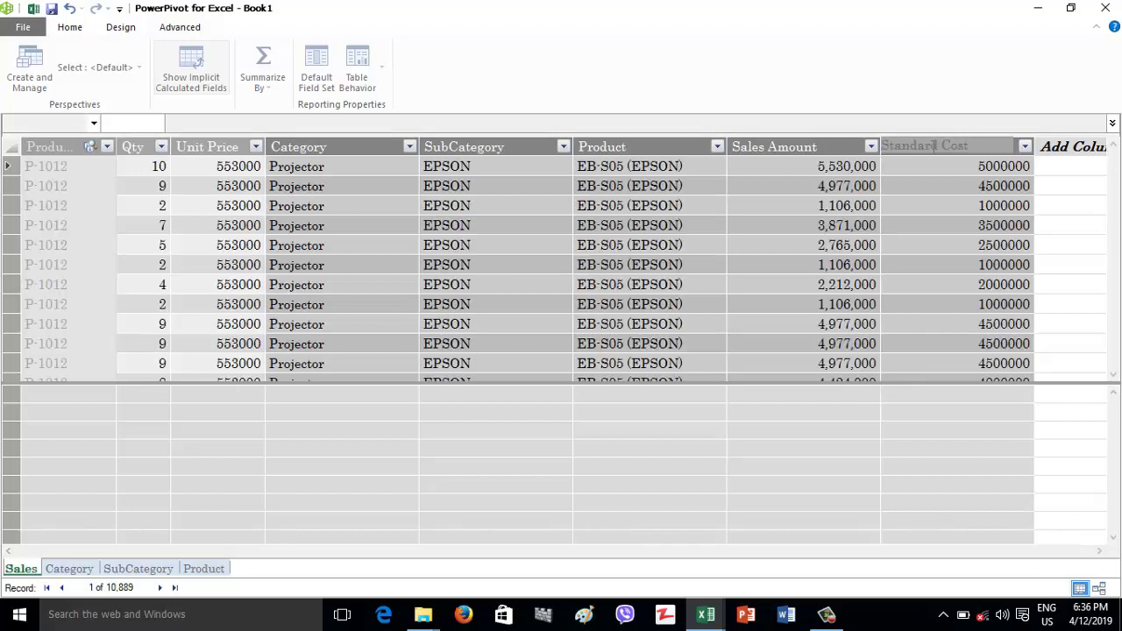
Step: Format the Standard Cost column with the thousands separator and no decimal places
left_click(69, 29)
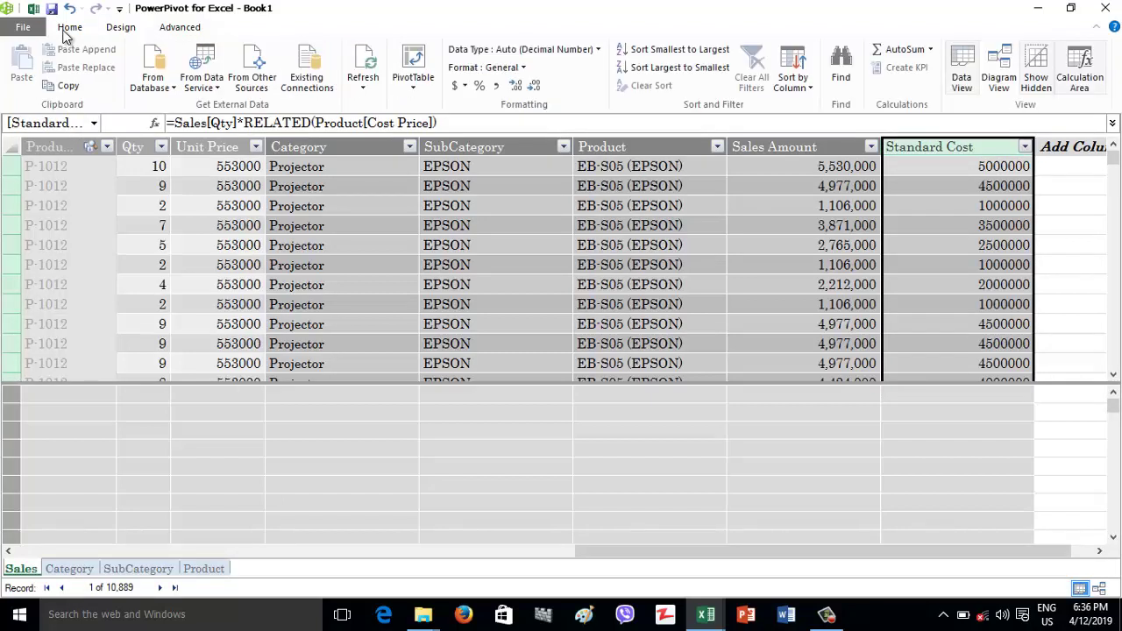
left_click(495, 87)
left_click(534, 91)
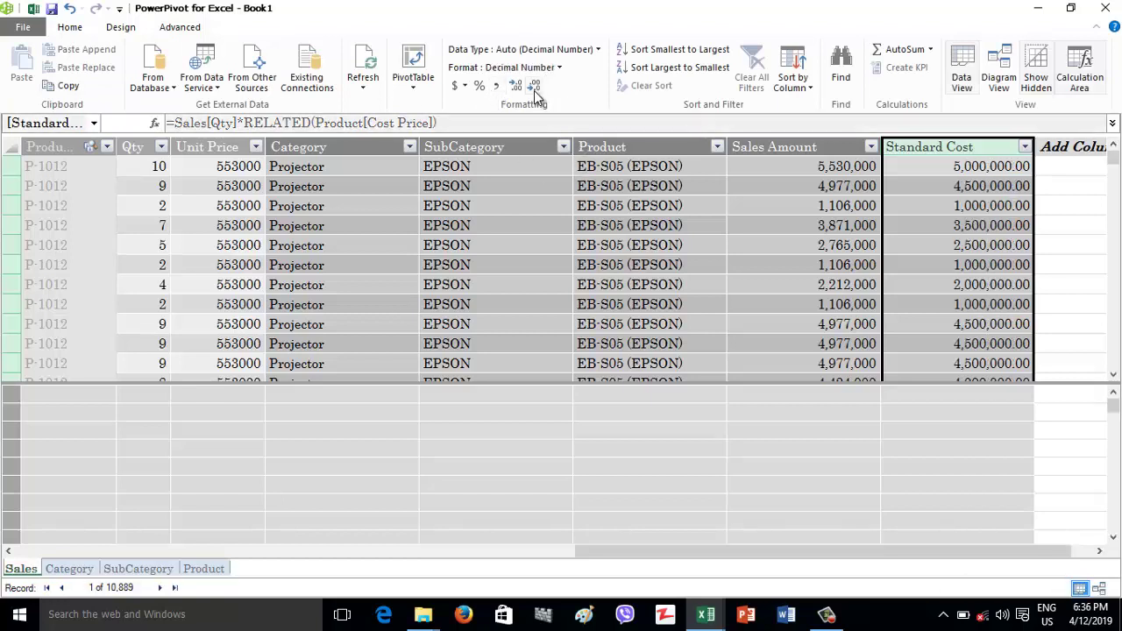
left_click(534, 90)
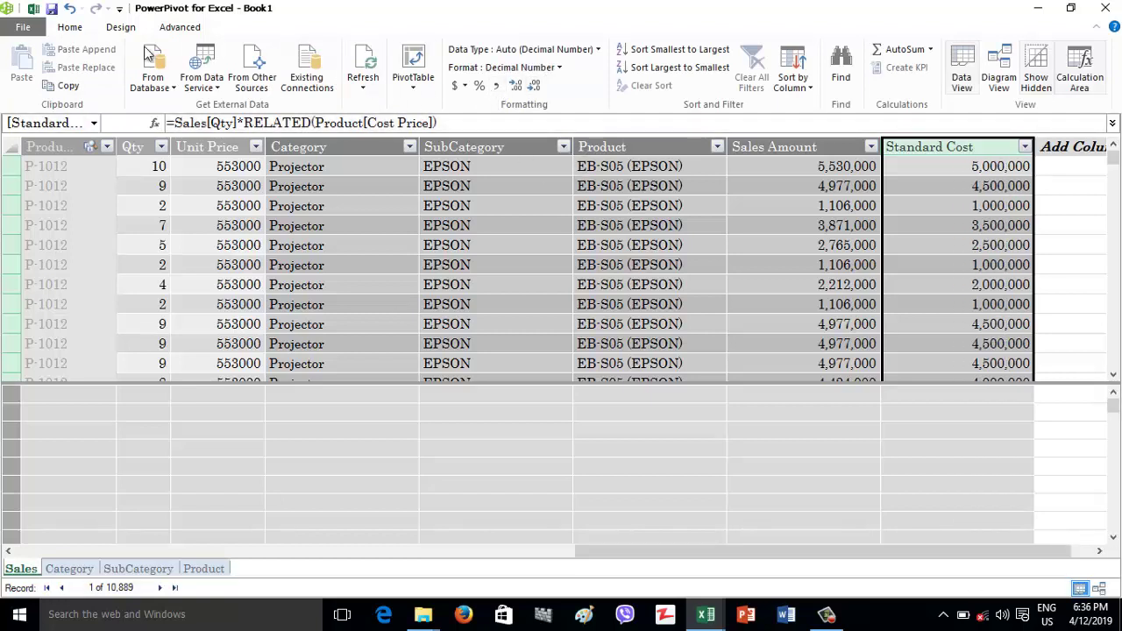
Step: Switch to the Excel workbook and look for the Standard Cost column among the PivotTable's Sales fields
left_click(34, 10)
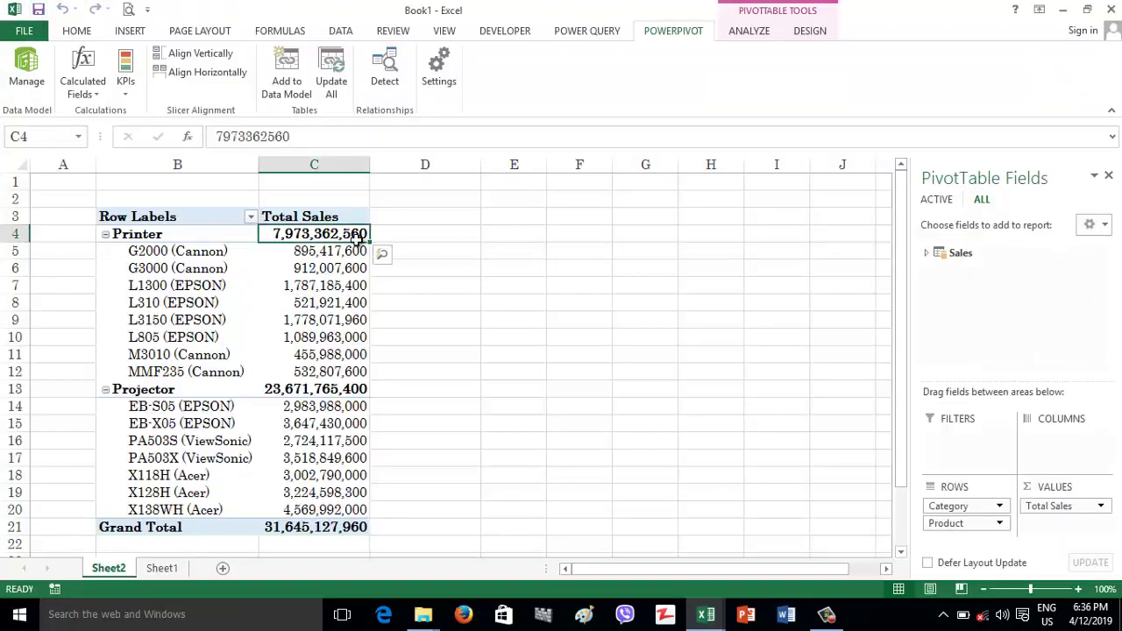
left_click(928, 256)
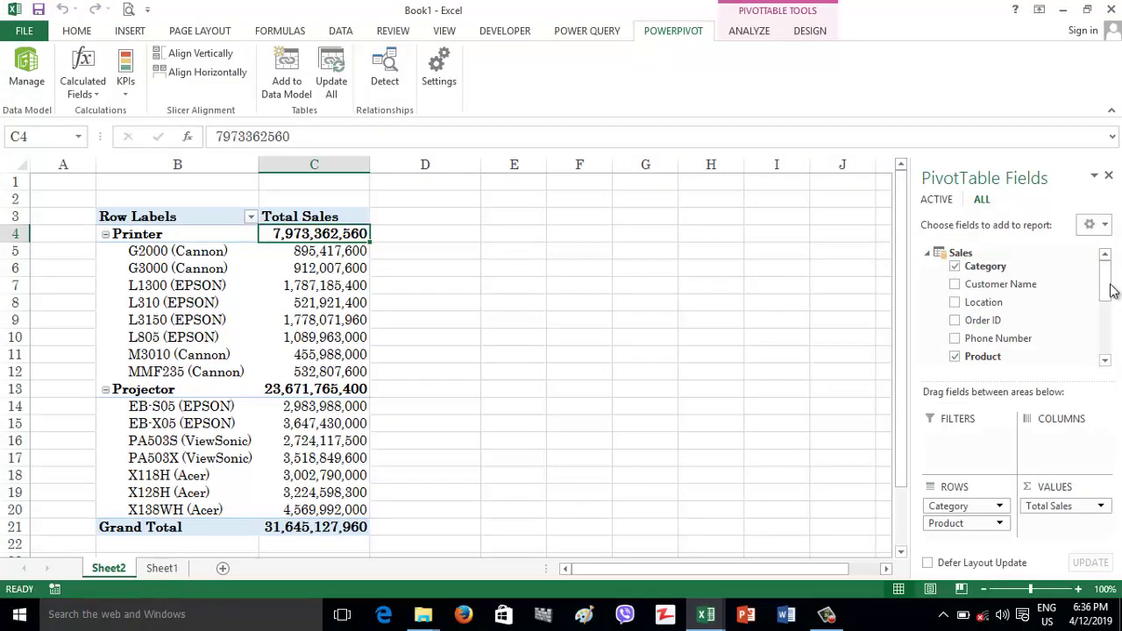
left_click_drag(1107, 271, 1107, 352)
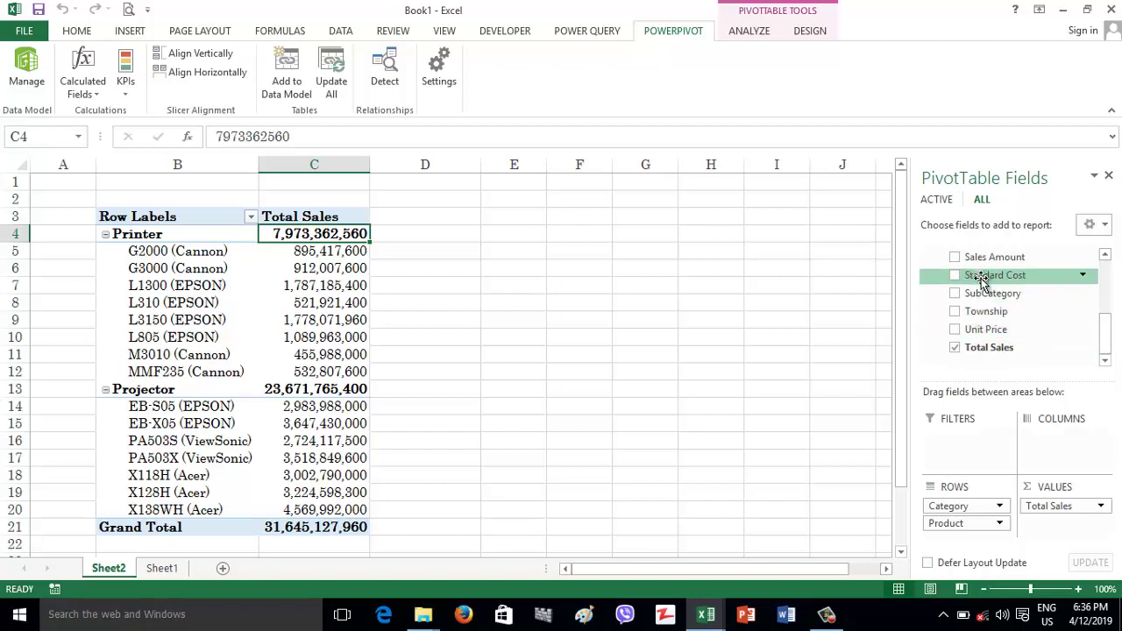
Step: In the data model, sum the Standard Cost column with AutoSum and name the calculated field Total Standard Cost
left_click(26, 70)
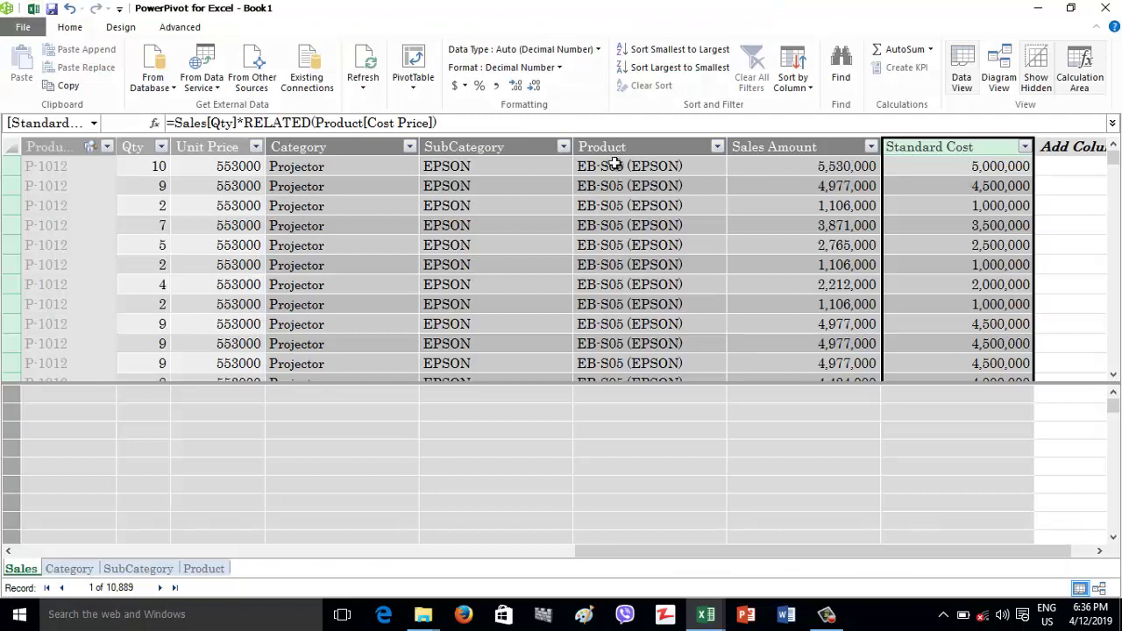
left_click(876, 52)
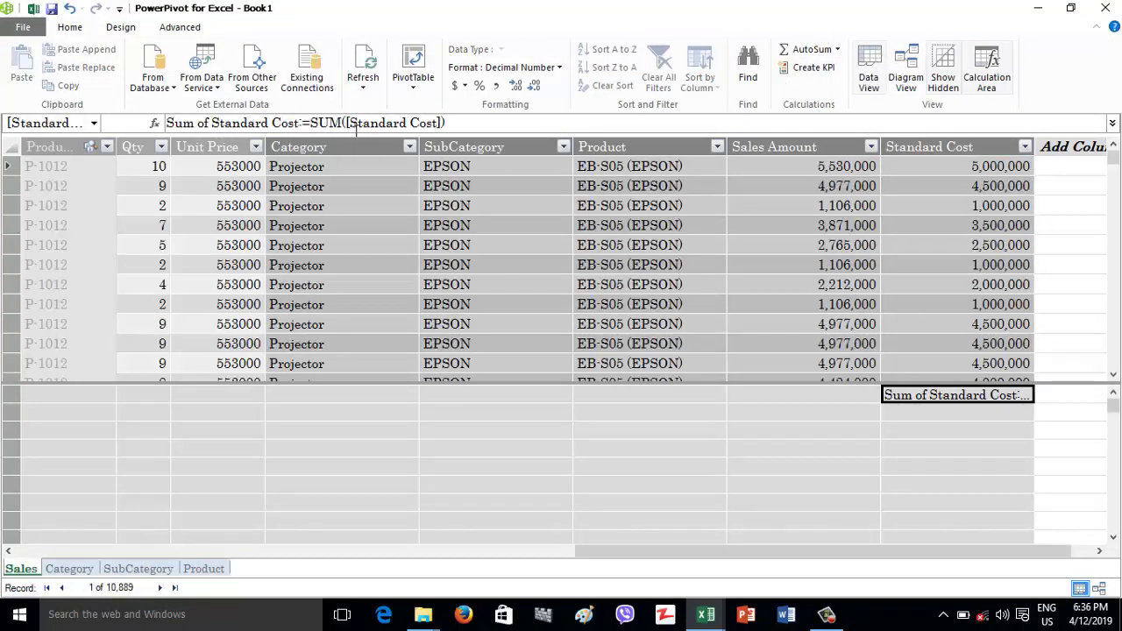
left_click(211, 123)
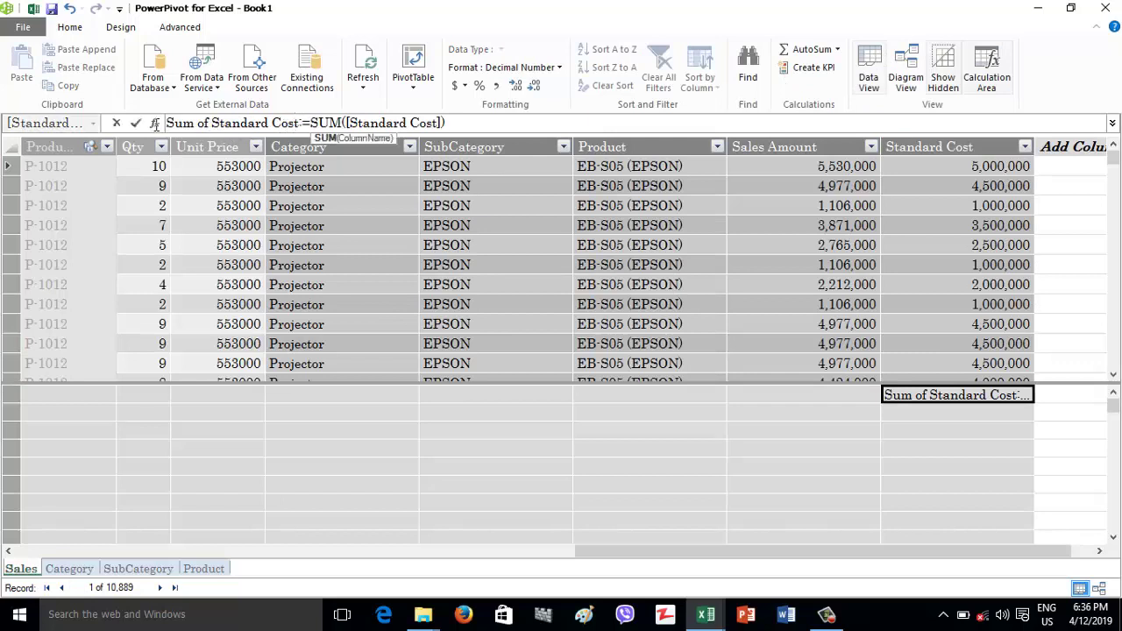
left_click_drag(211, 124, 166, 124)
key("BackSpace")
type("Total")
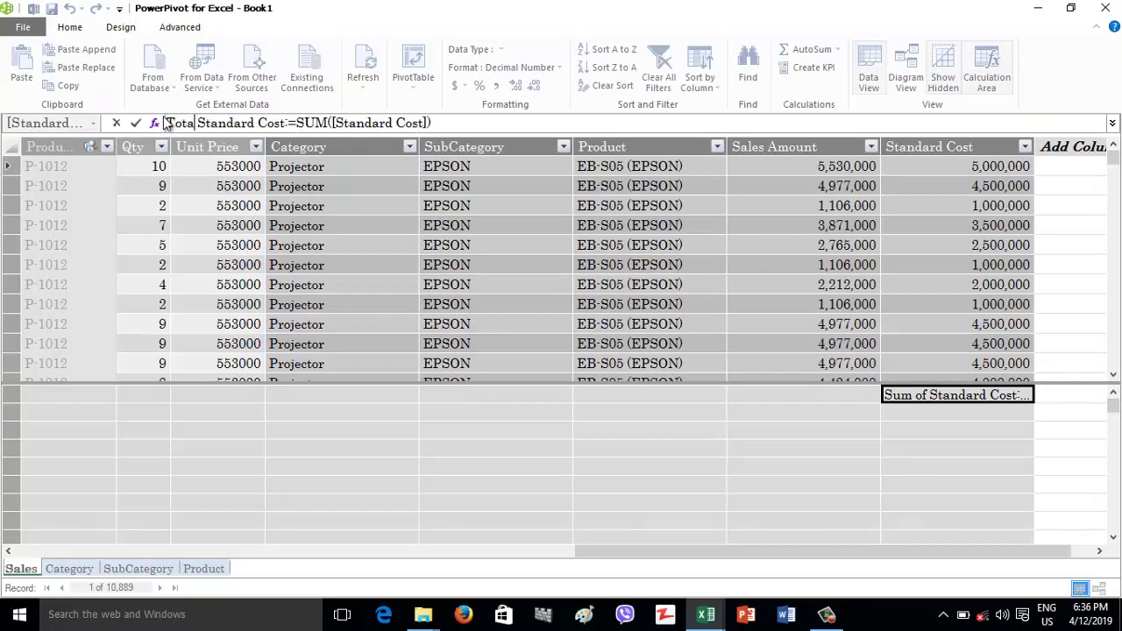
key("Return")
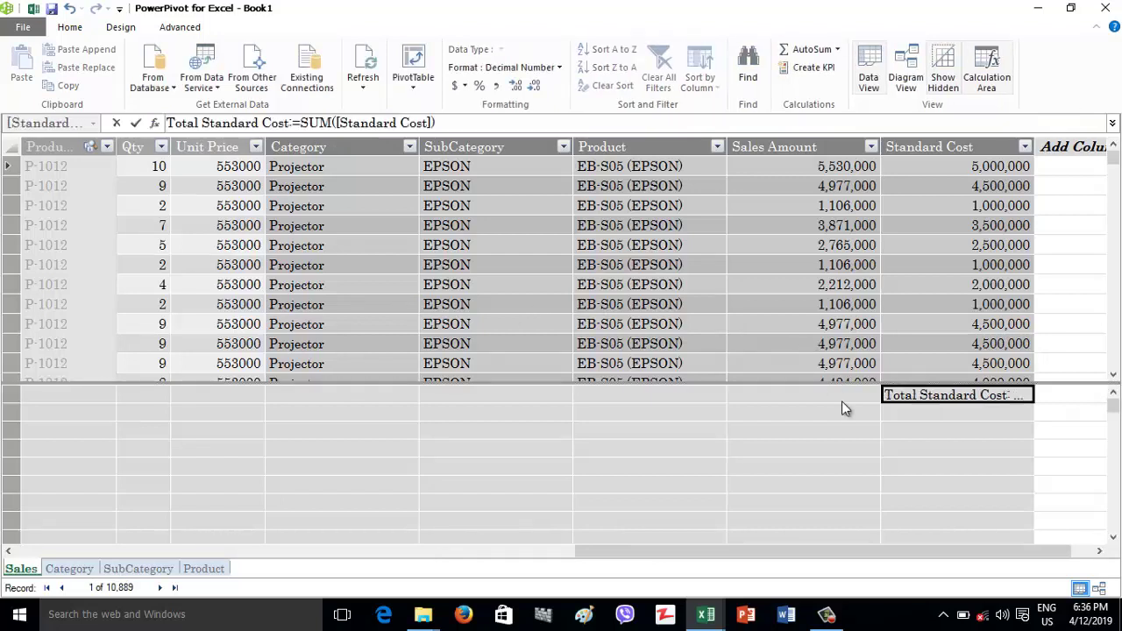
Step: Switch to the Excel workbook and add the Total Standard Cost field from the Sales table to the PivotTable's values
left_click(33, 8)
left_click(960, 251)
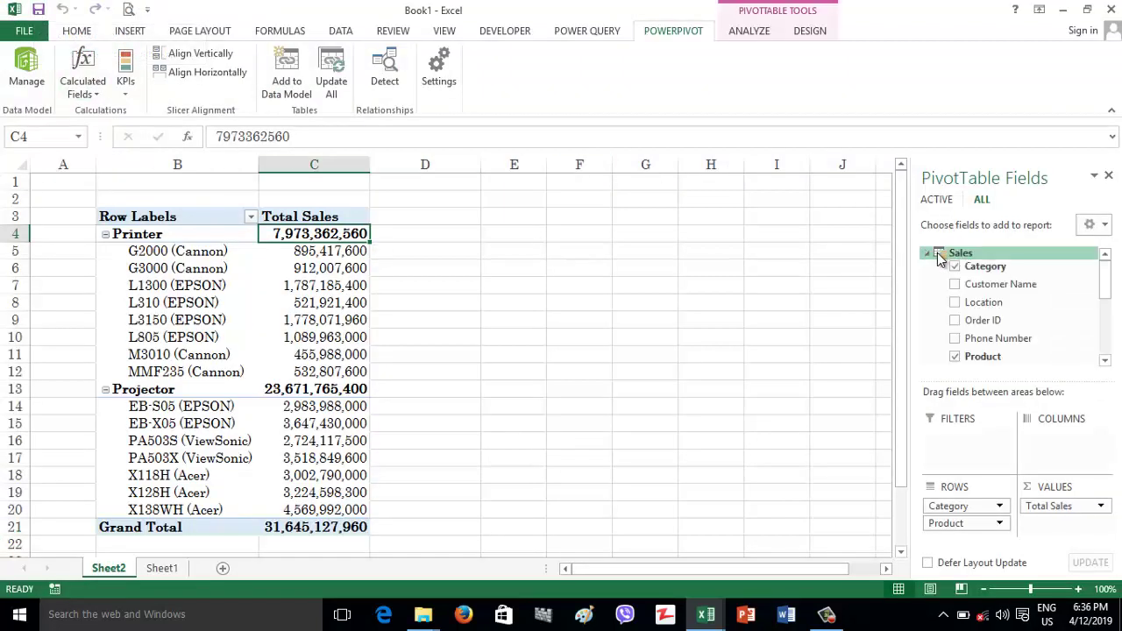
scroll(991, 289, "down", 5)
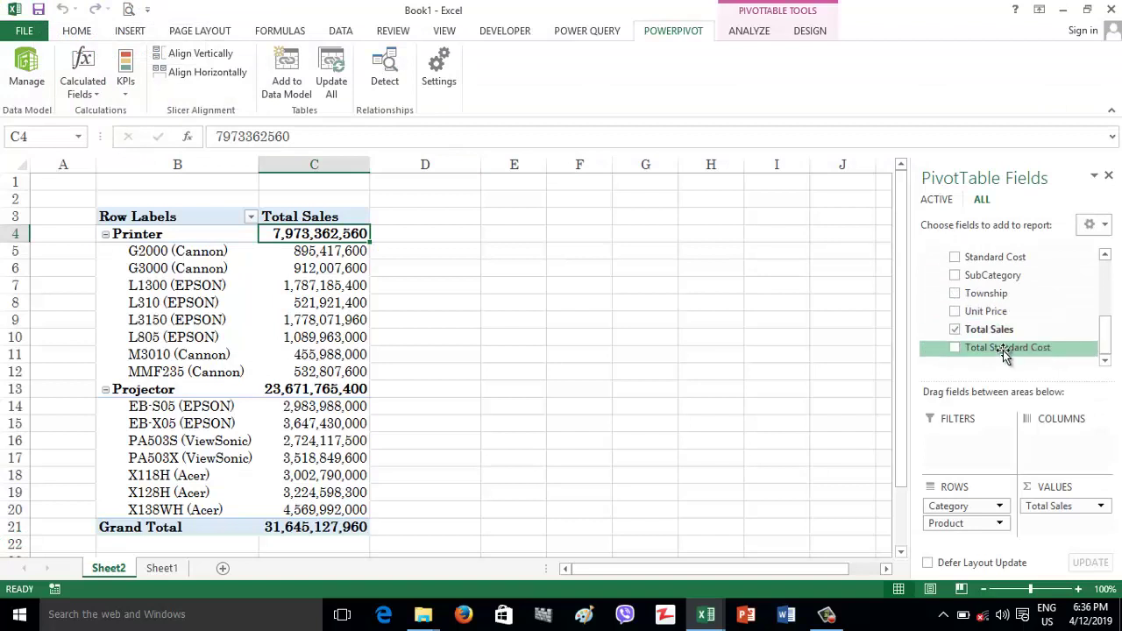
left_click(955, 348)
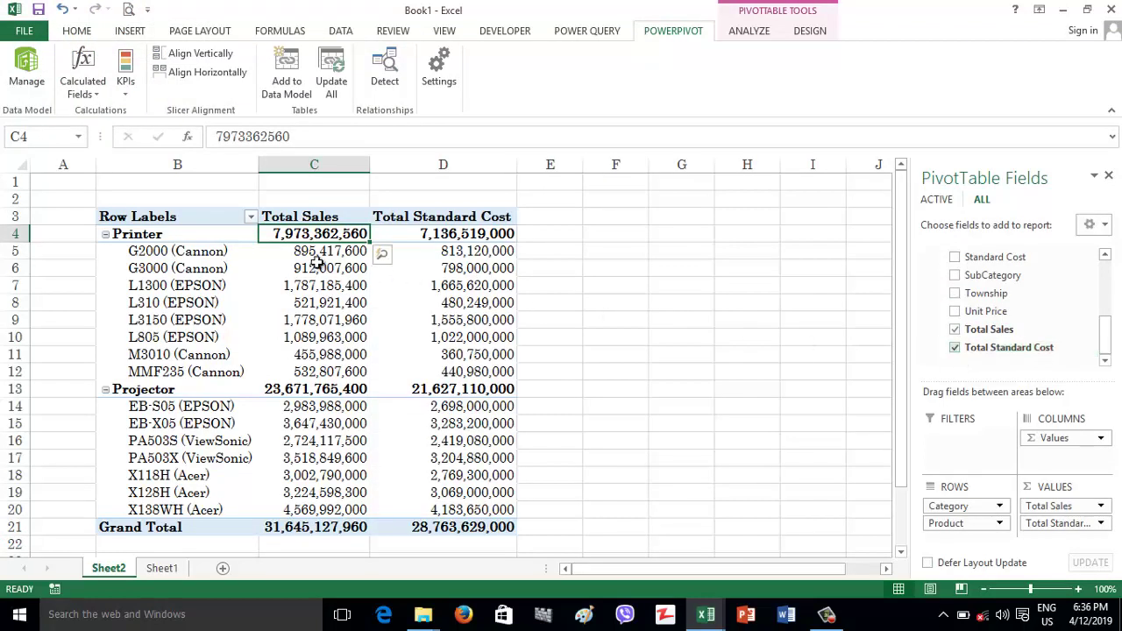
left_click(491, 254)
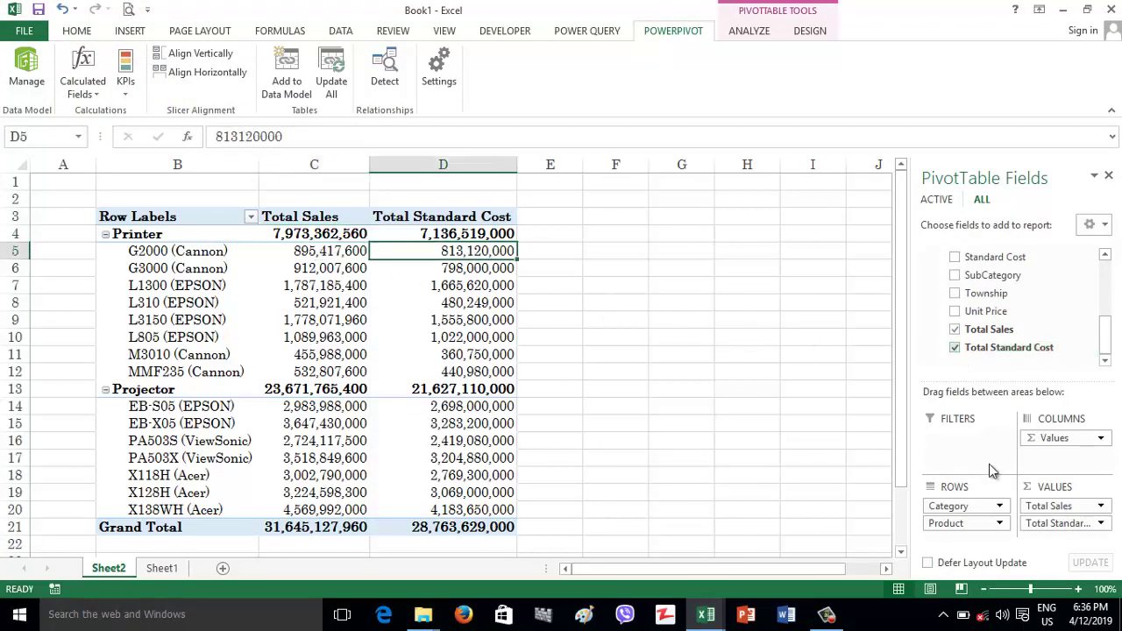
Step: Reorder the PivotTable values so Total Standard Cost precedes Total Sales, and compare the cost and sales figures
left_click_drag(1045, 513, 1048, 531)
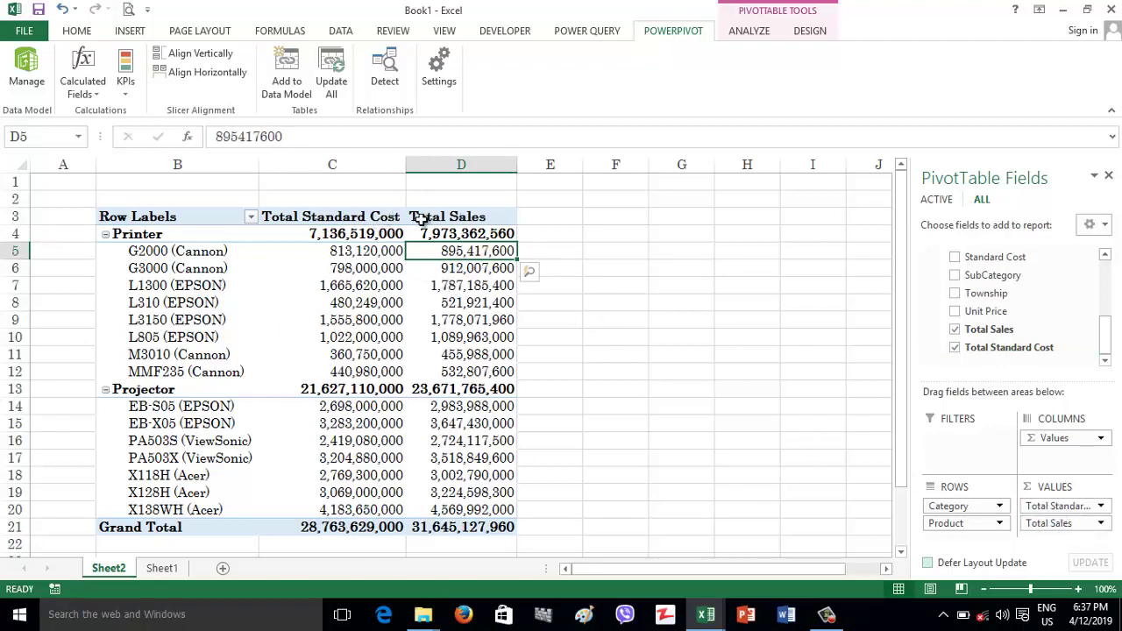
left_click(359, 248)
left_click(455, 254)
left_click(459, 234)
left_click(453, 272)
left_click(443, 354)
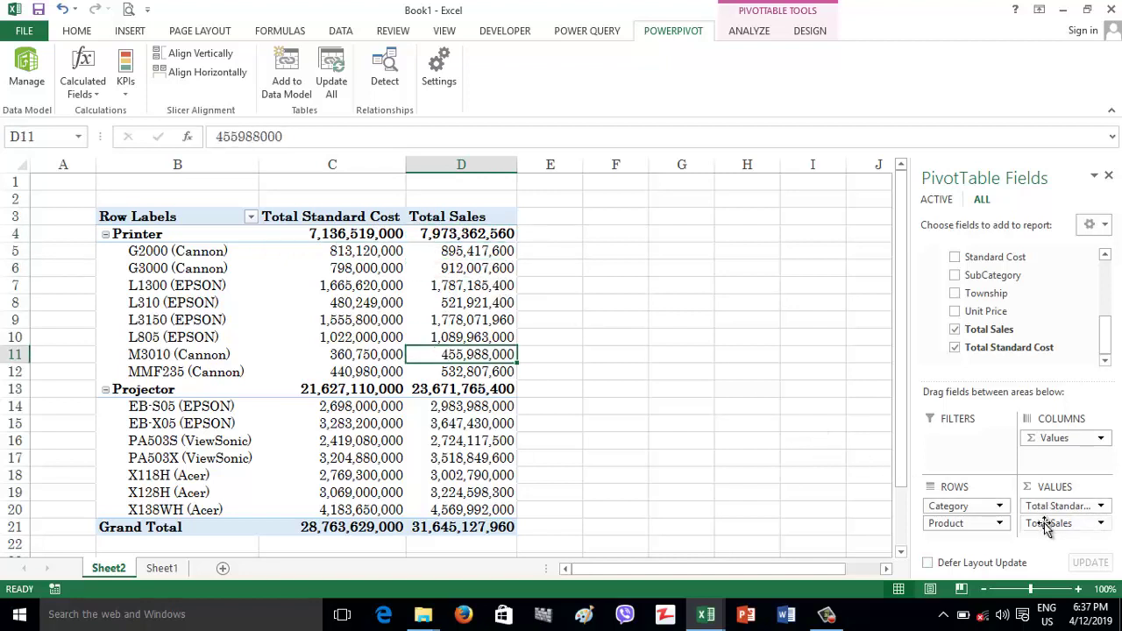
Step: Remove Total Standard Cost from the PivotTable and delete that calculated field from the data model
left_click_drag(1052, 506, 526, 395)
left_click(82, 83)
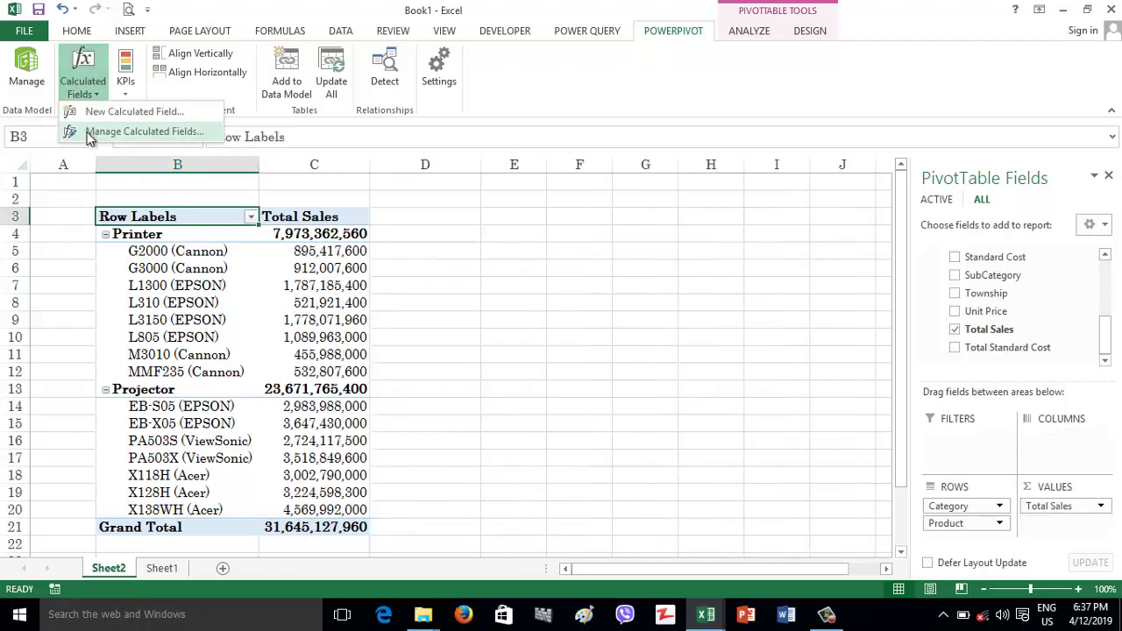
left_click(131, 130)
left_click(399, 229)
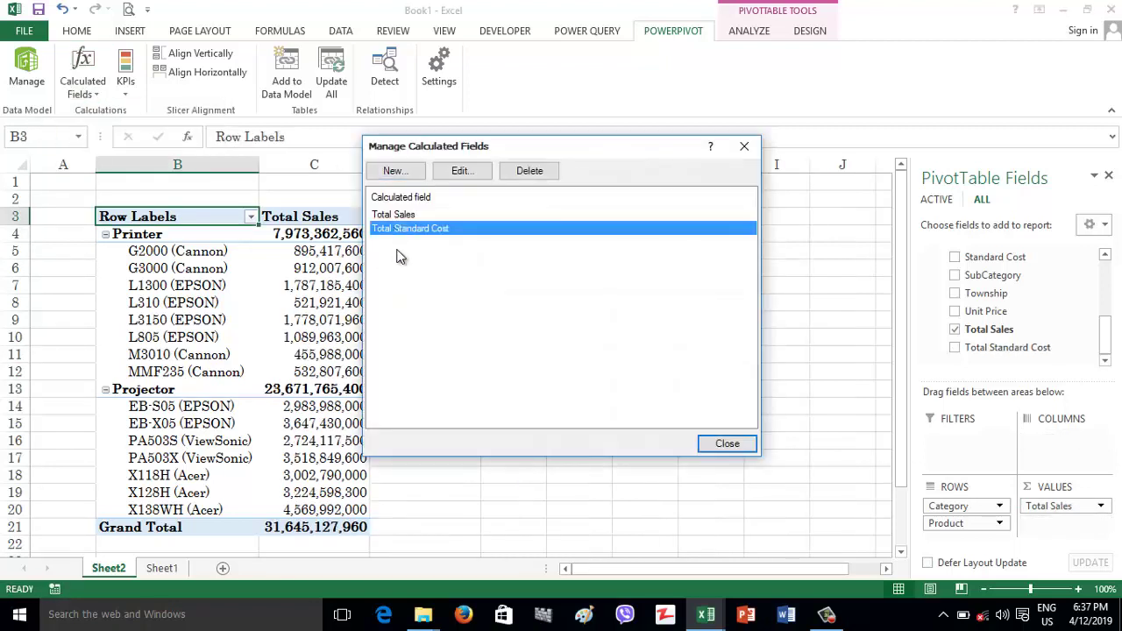
left_click(498, 178)
left_click(528, 321)
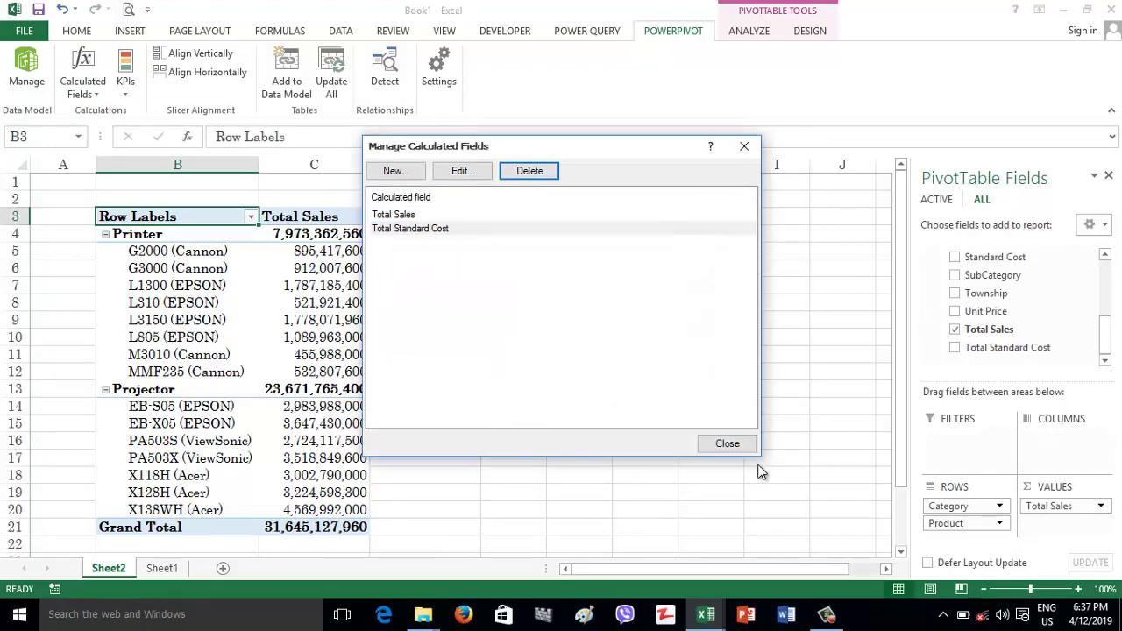
left_click(734, 446)
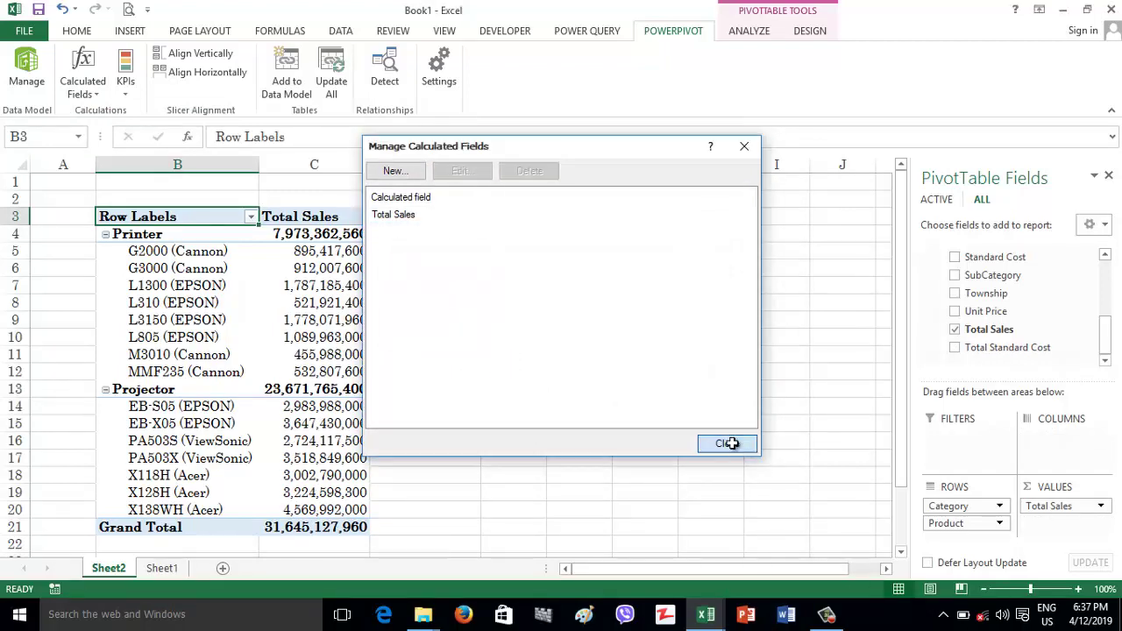
Step: Open the data model and review the formula of the Standard Cost column in the Sales table
left_click(25, 84)
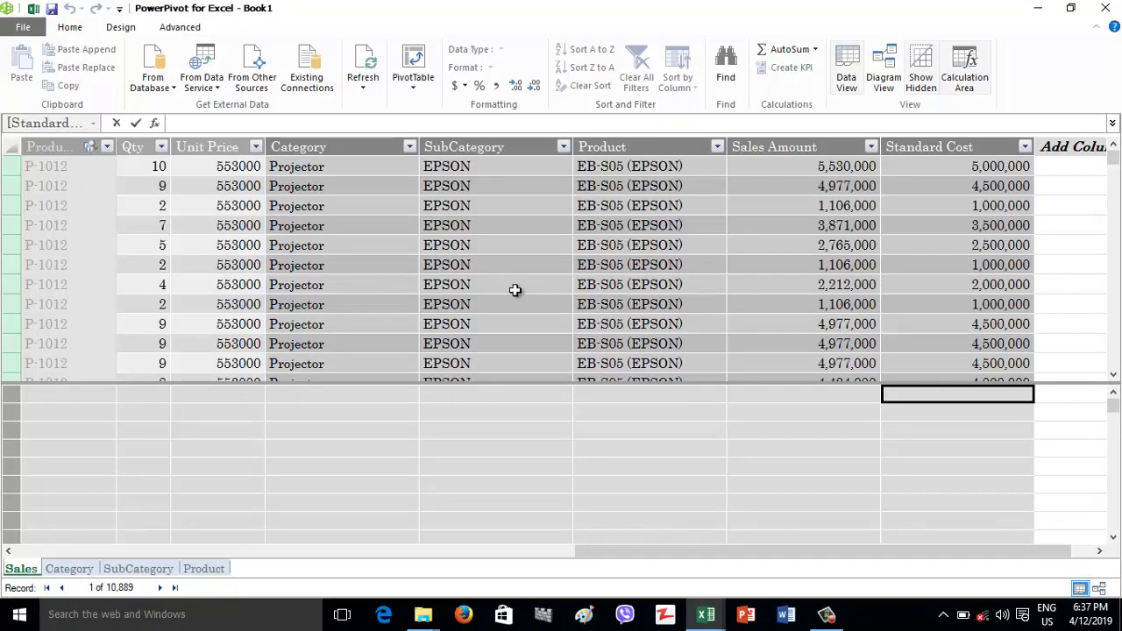
left_click(935, 147)
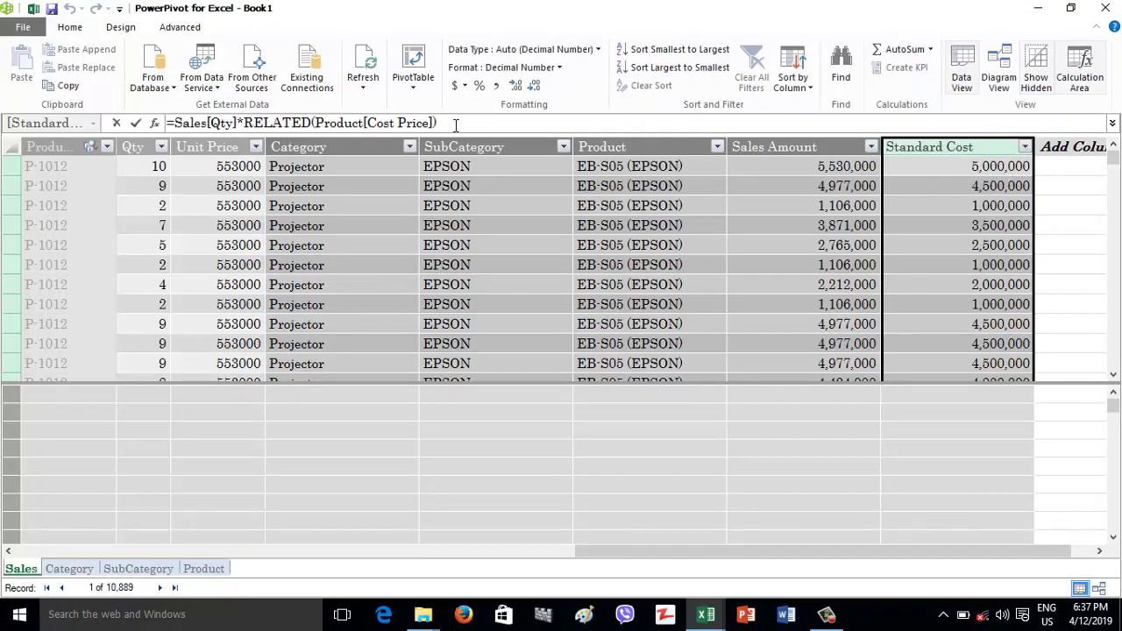
left_click_drag(455, 126, 101, 124)
key("Return")
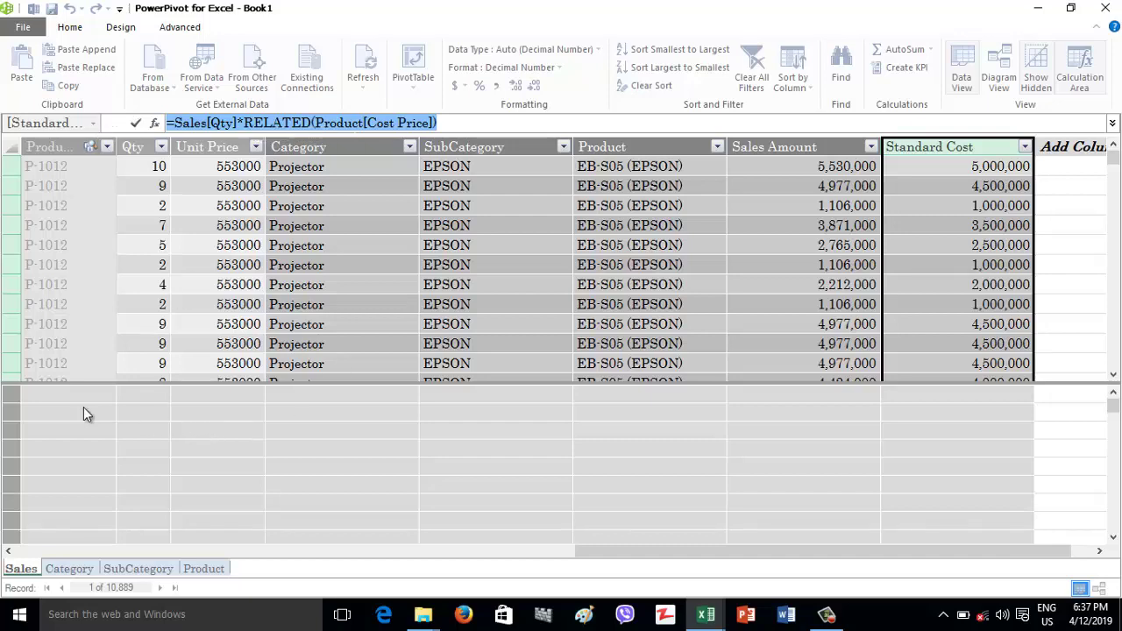
Step: Select the empty calculation area cell below Total Sales in the Order ID column of the Sales table
left_click(80, 410)
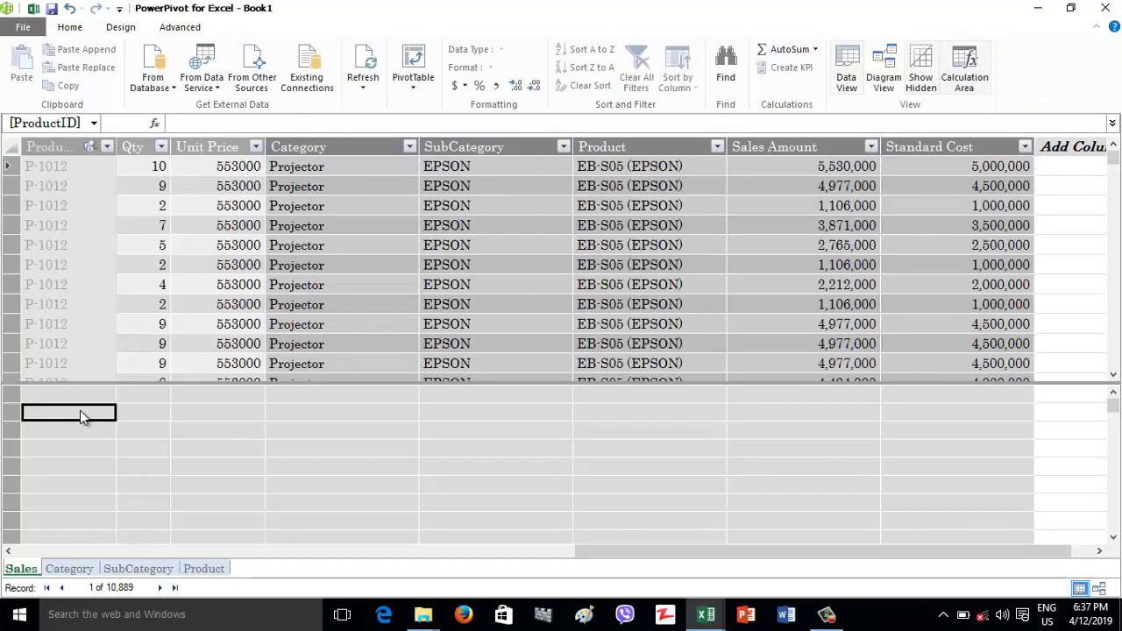
key("Left")
key("Left")
key("Left")
key("Left")
key("Left")
key("Left")
key("Left")
key("Left")
key("Left")
key("Left")
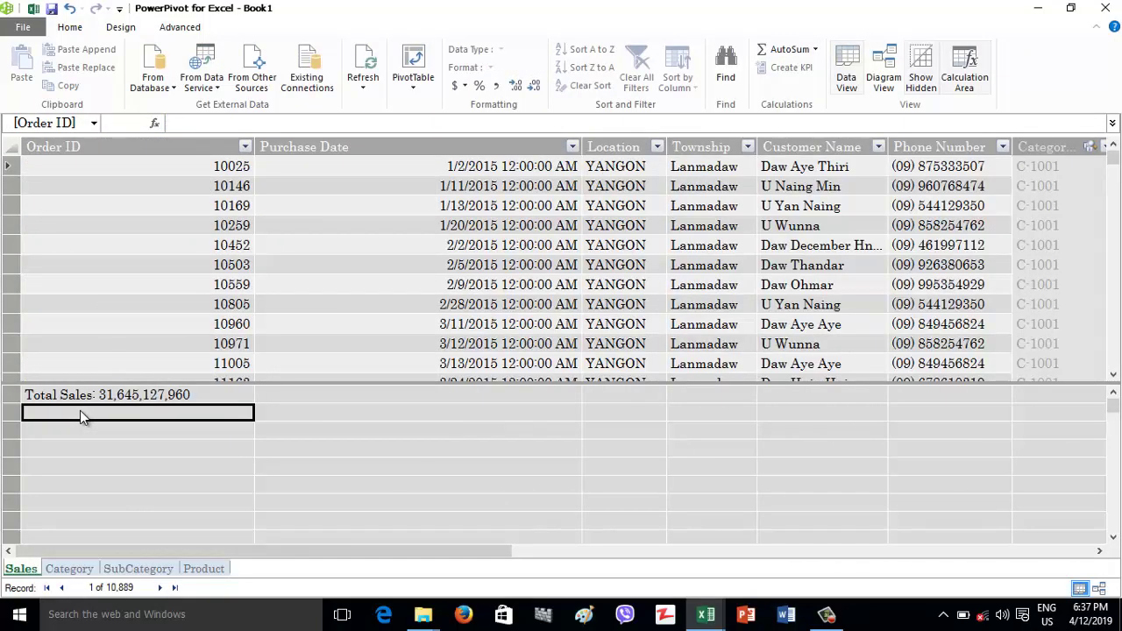
key("Up")
key("Down")
left_click(33, 10)
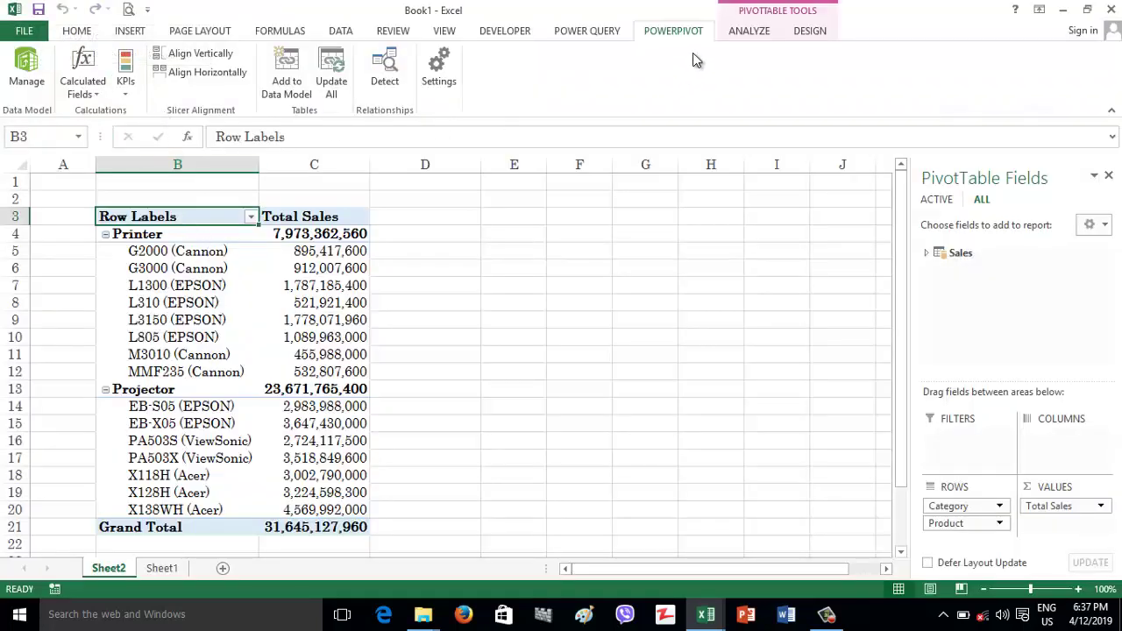
left_click(85, 86)
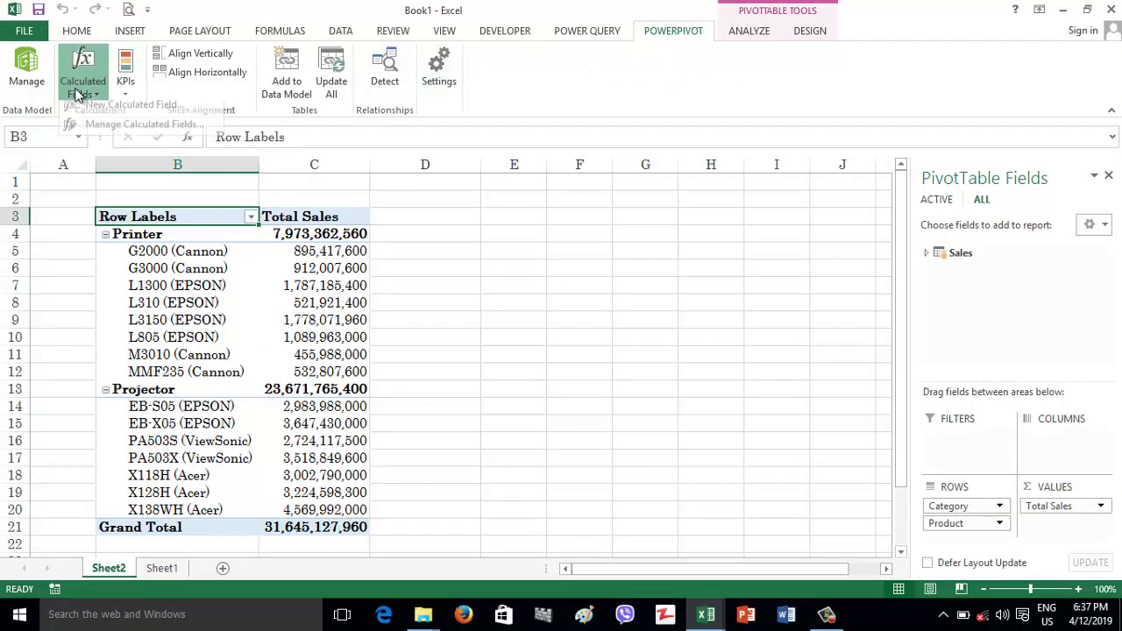
left_click(85, 120)
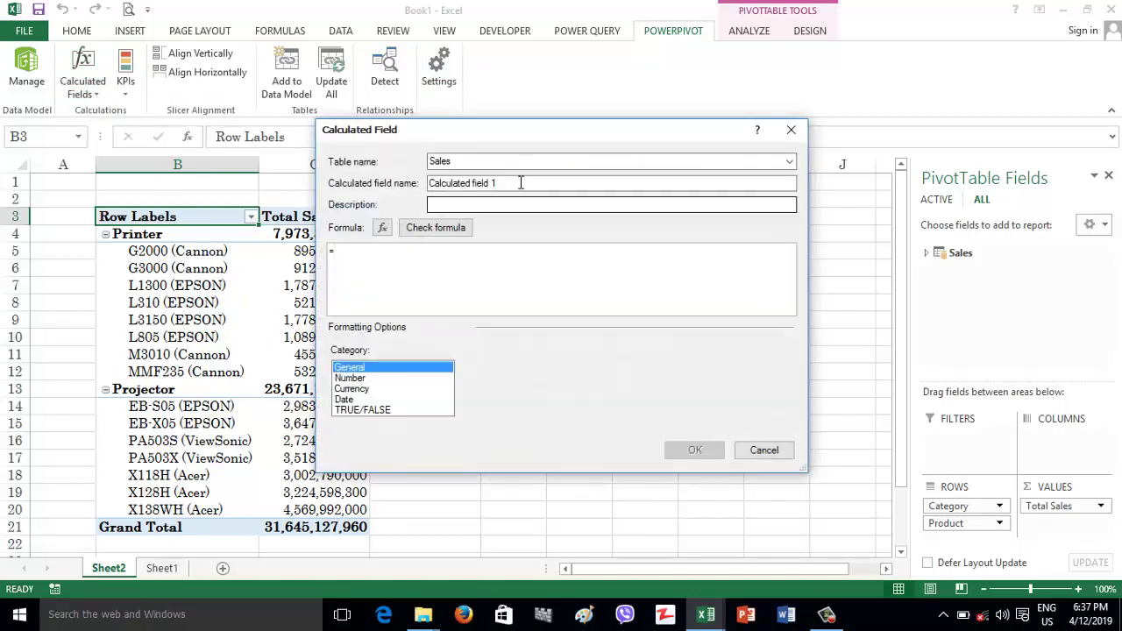
key("BackSpace")
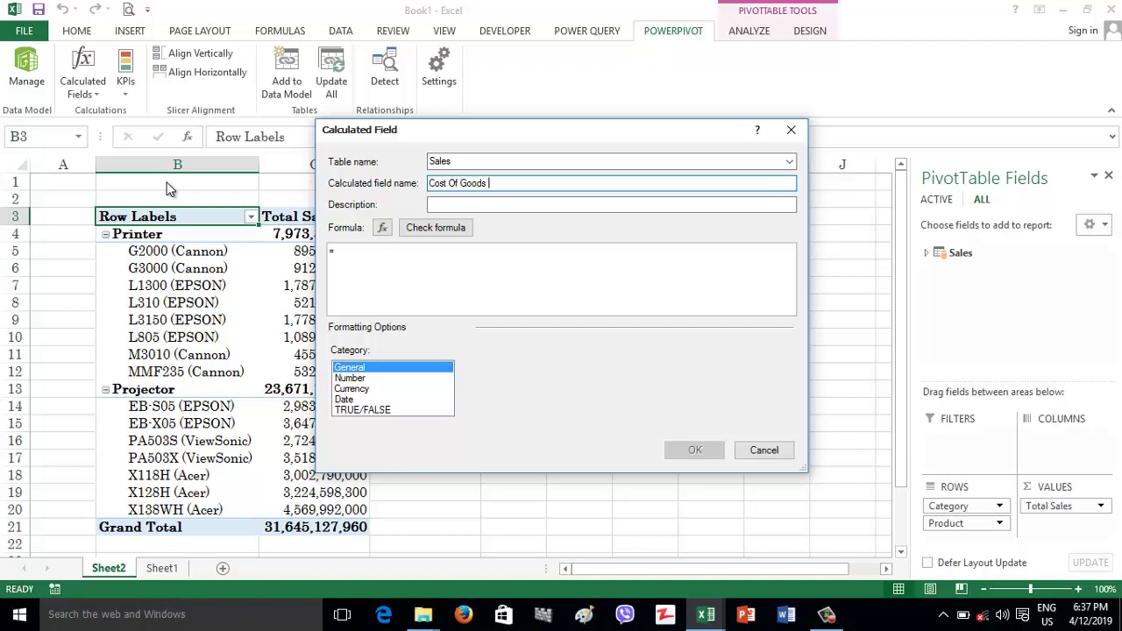
key("Tab")
key("Tab")
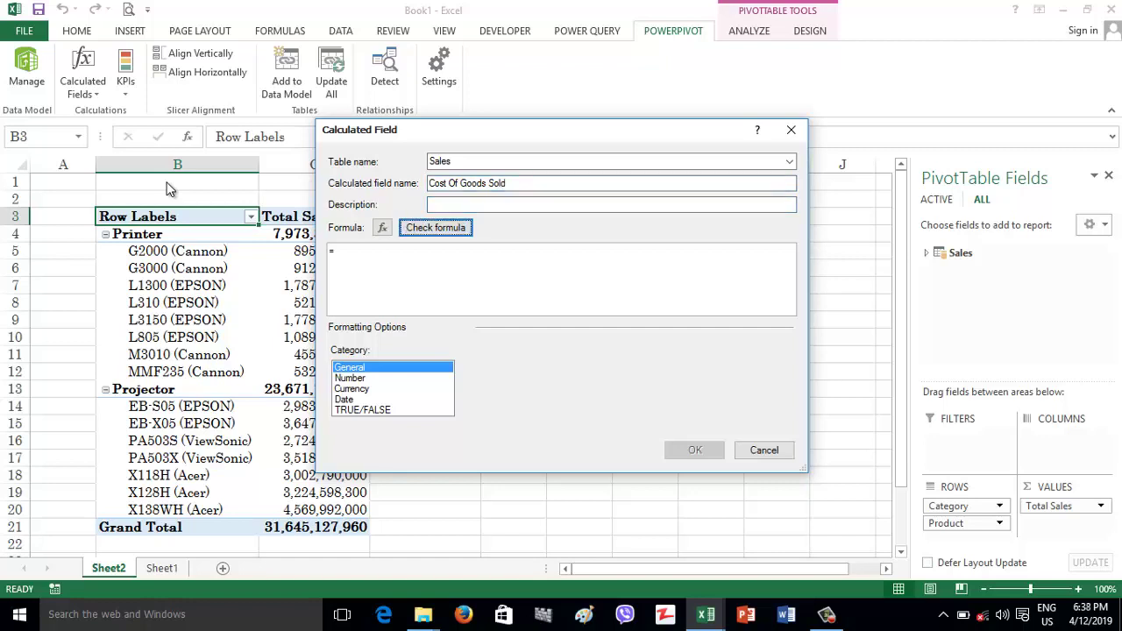
key("Tab")
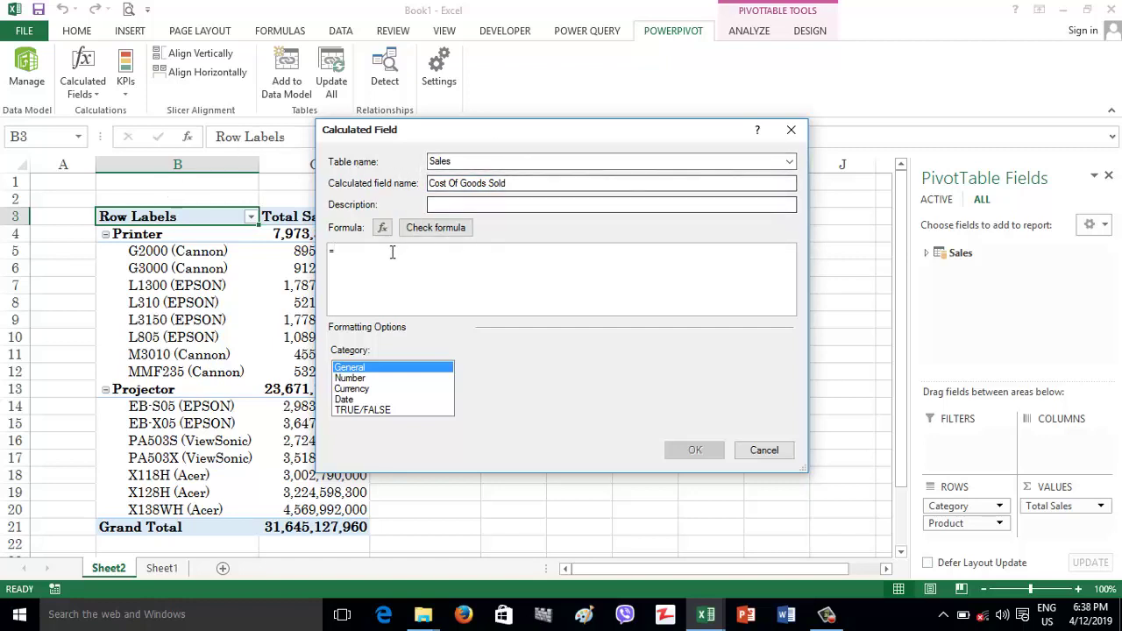
type("sum")
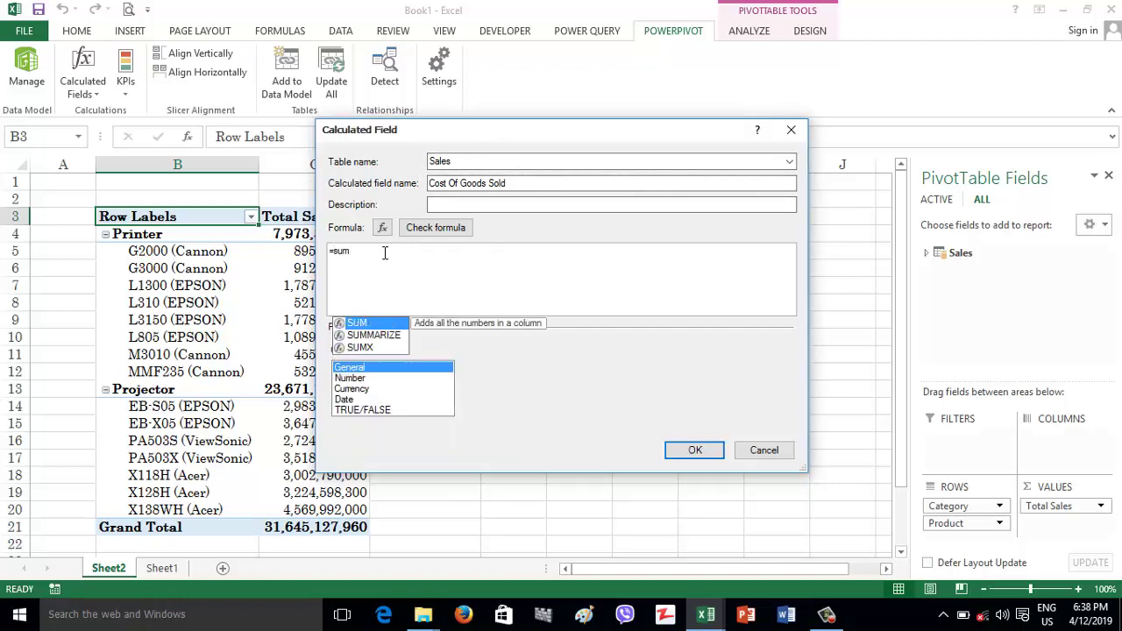
key("Tab")
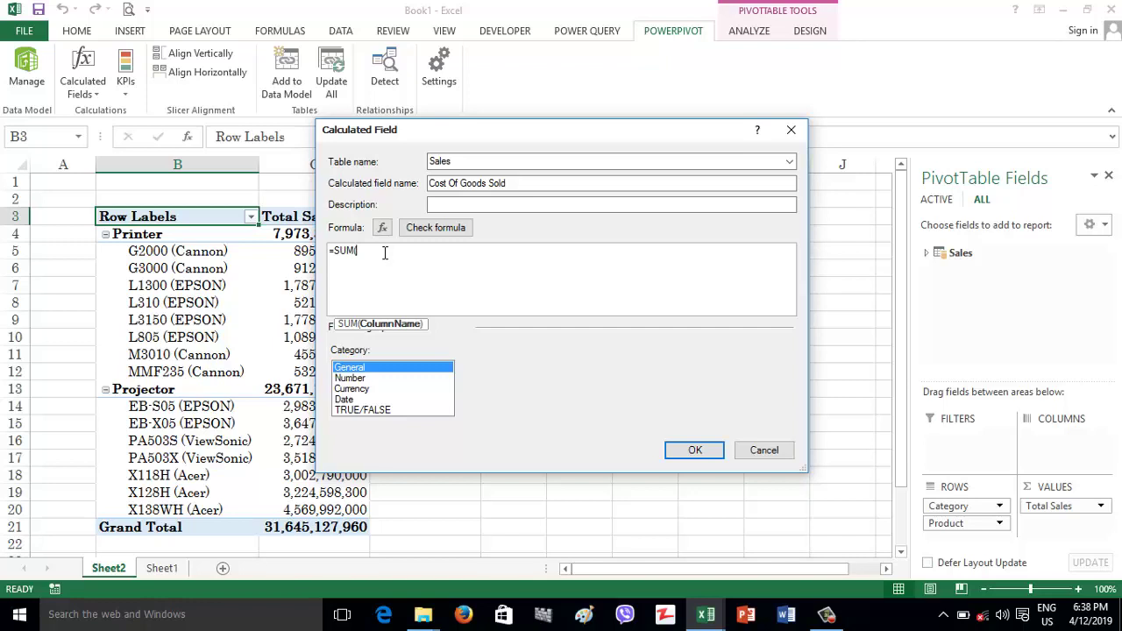
key("Escape")
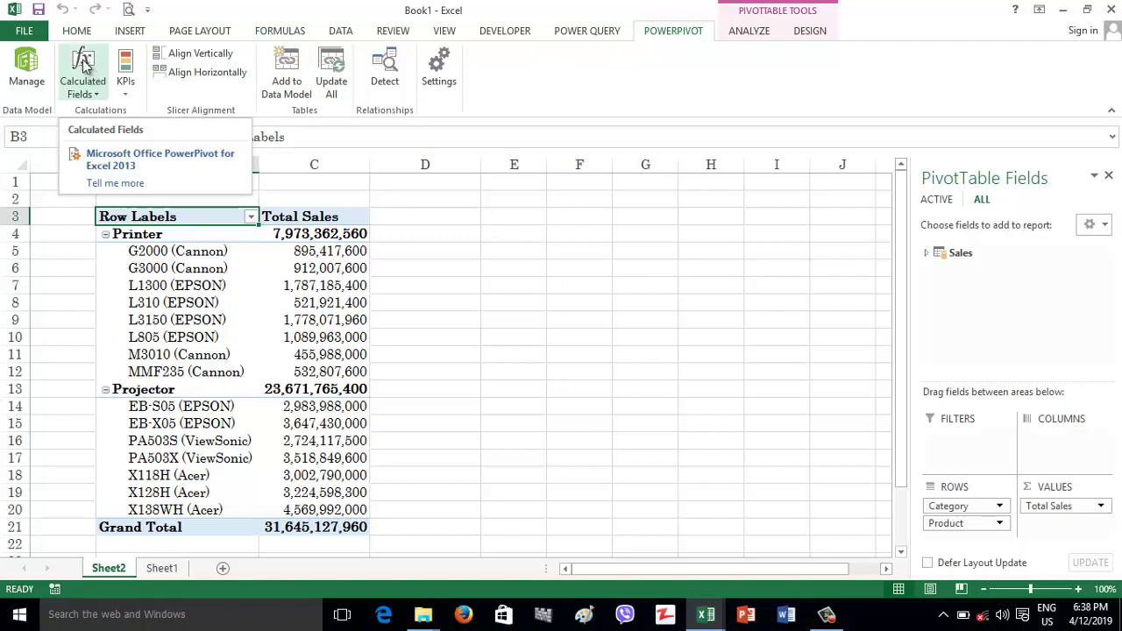
Step: Try to add the calculated field =SUM(Sales[Qty]*RELATED(Product[Cost Price])) below Total Sales in the Sales table's calculation area
left_click(26, 79)
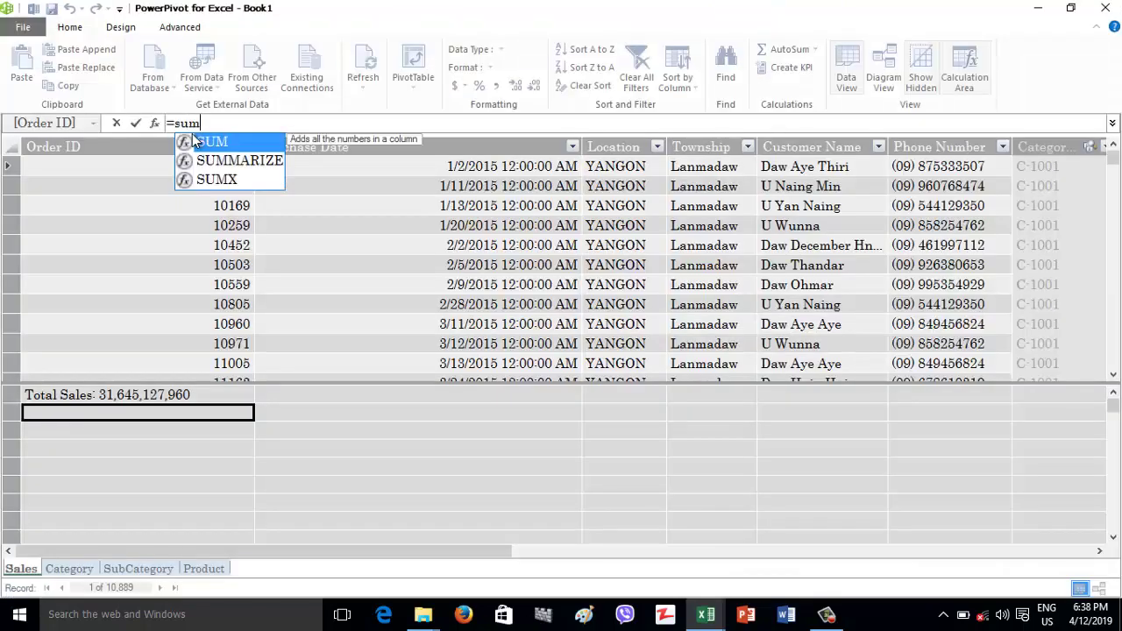
type("(")
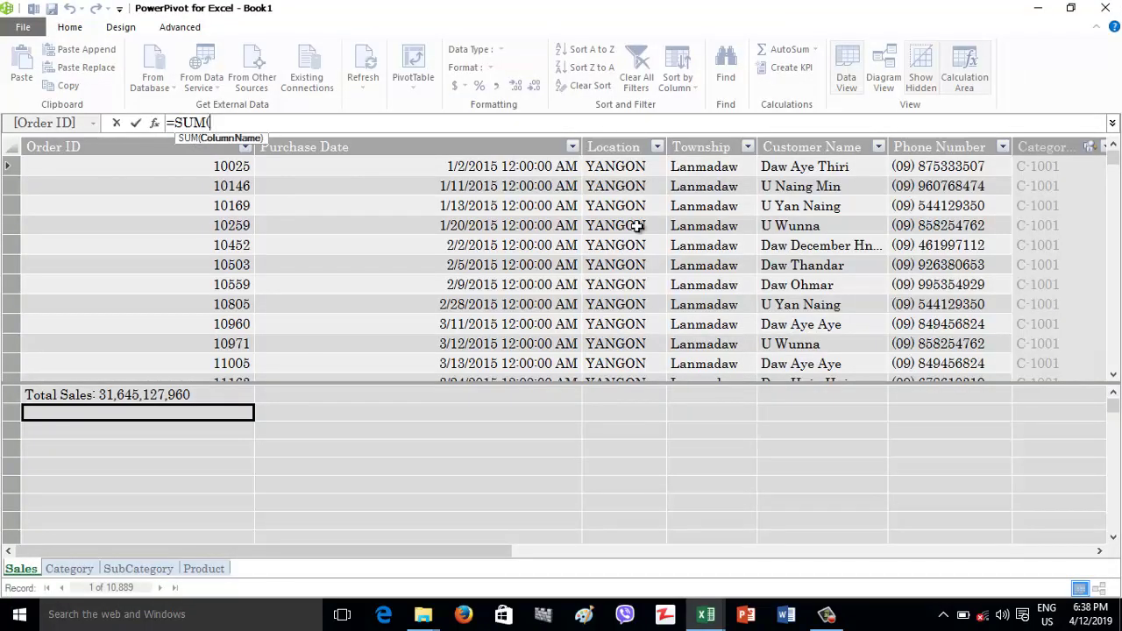
type("sal")
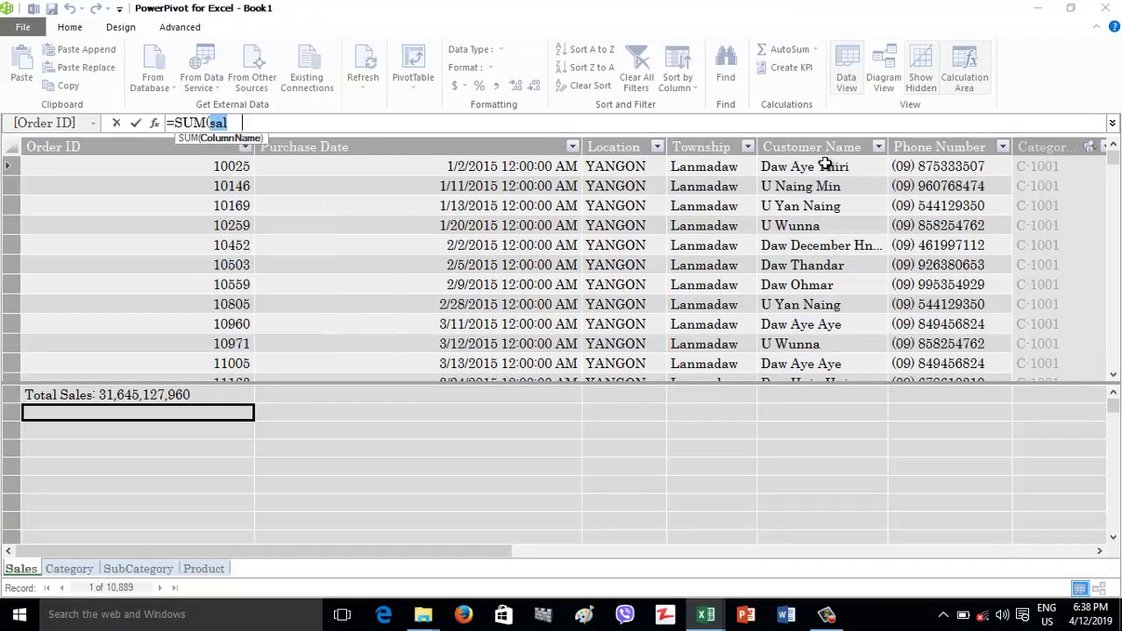
type("es[Qty]")
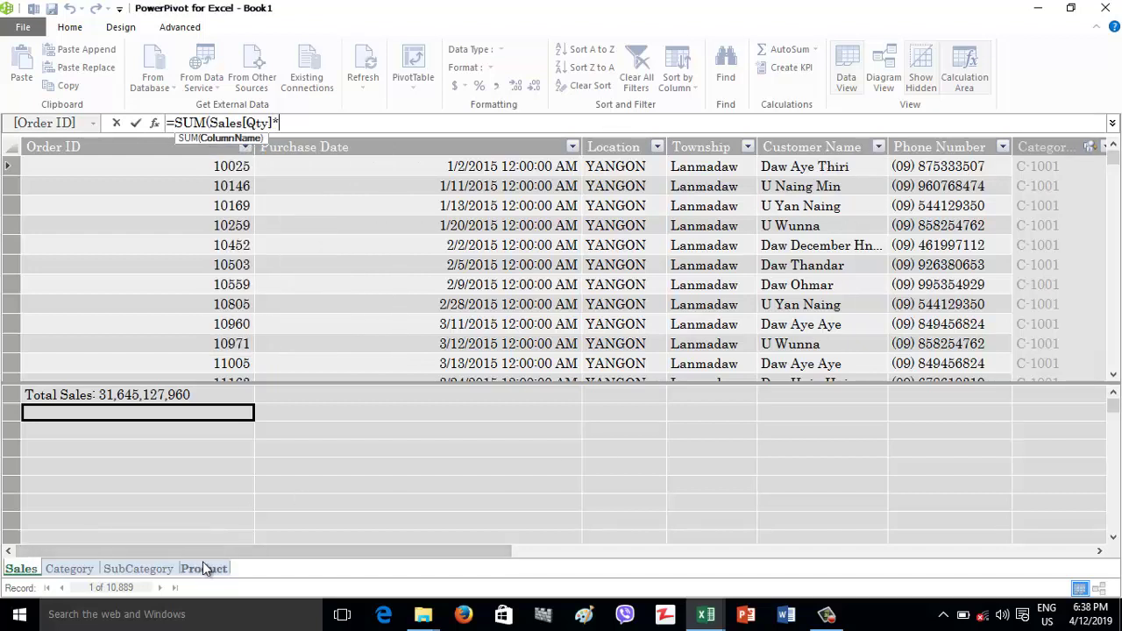
type("*rel")
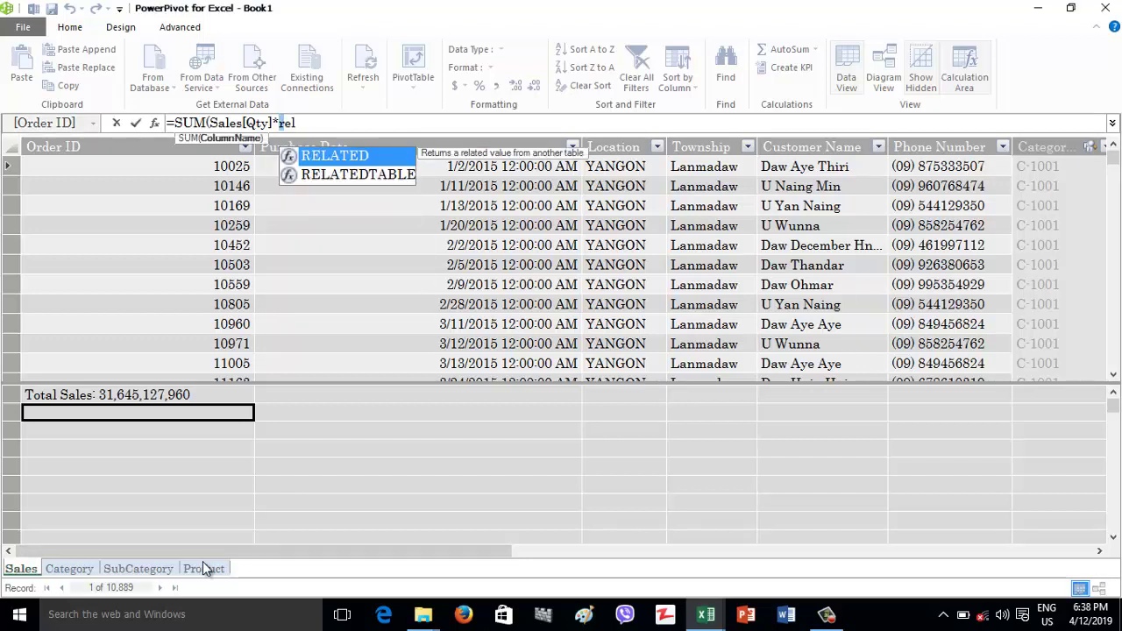
key("Tab")
type("pro")
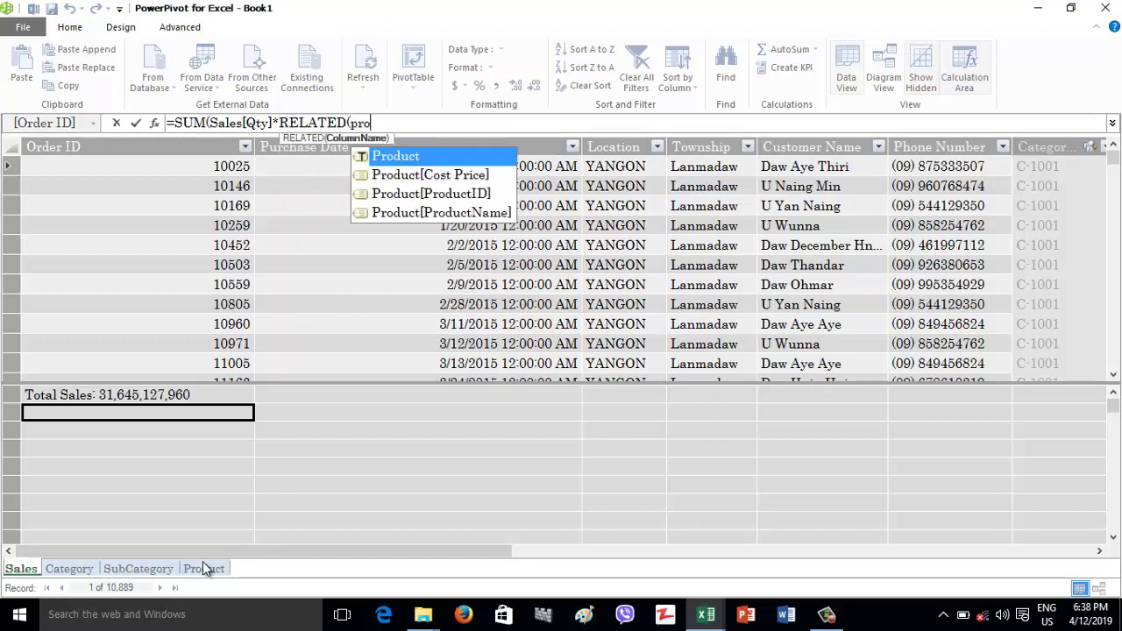
key("Tab")
type("[")
key("Tab")
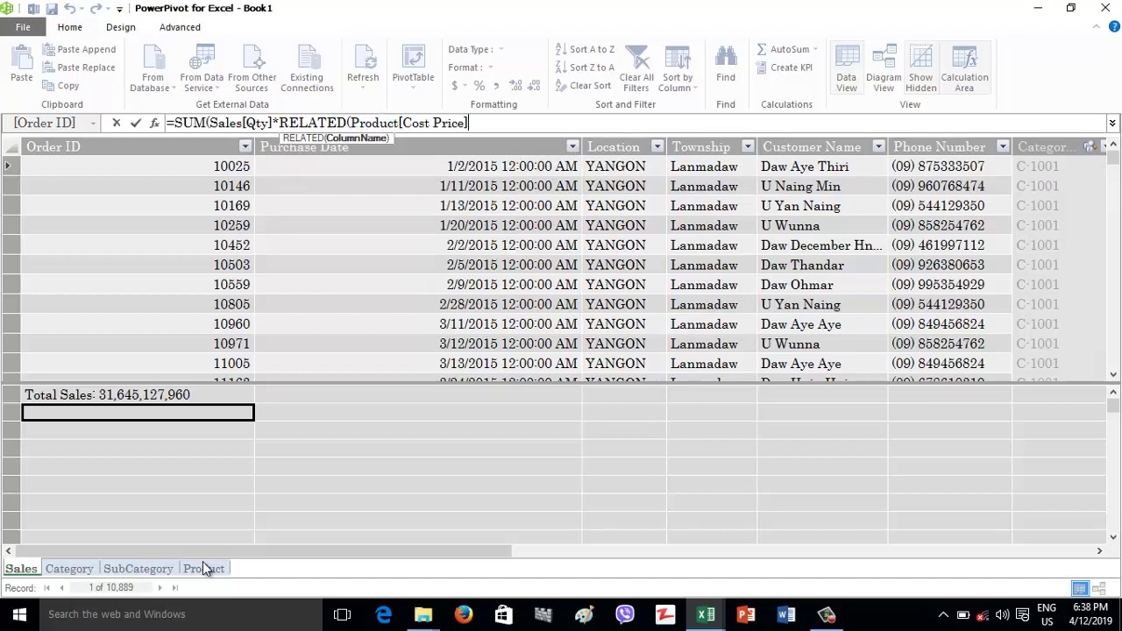
type("))")
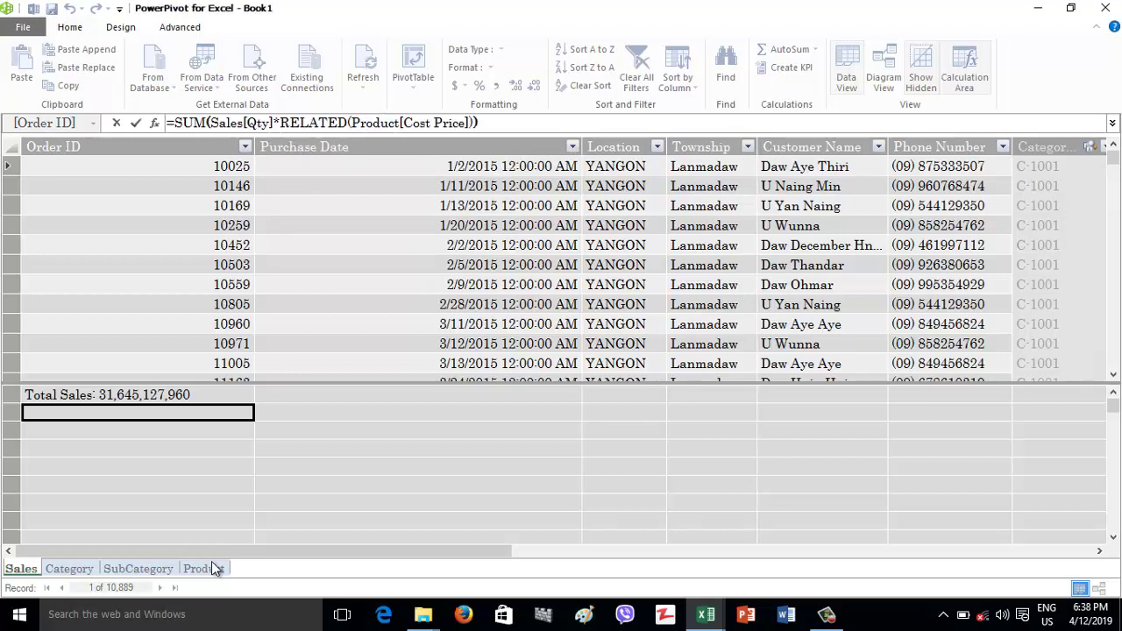
key("Return")
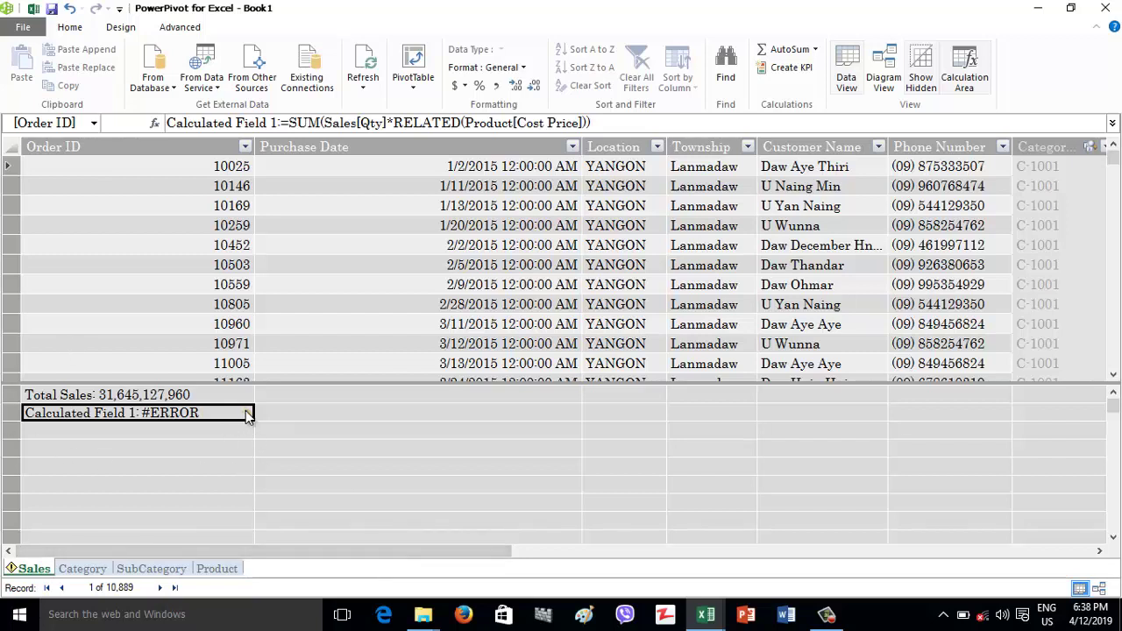
Step: Review the SUM formula, and examine the Unit Price column in the Sales table and the Cost Price column in the Product table
double_click(320, 123)
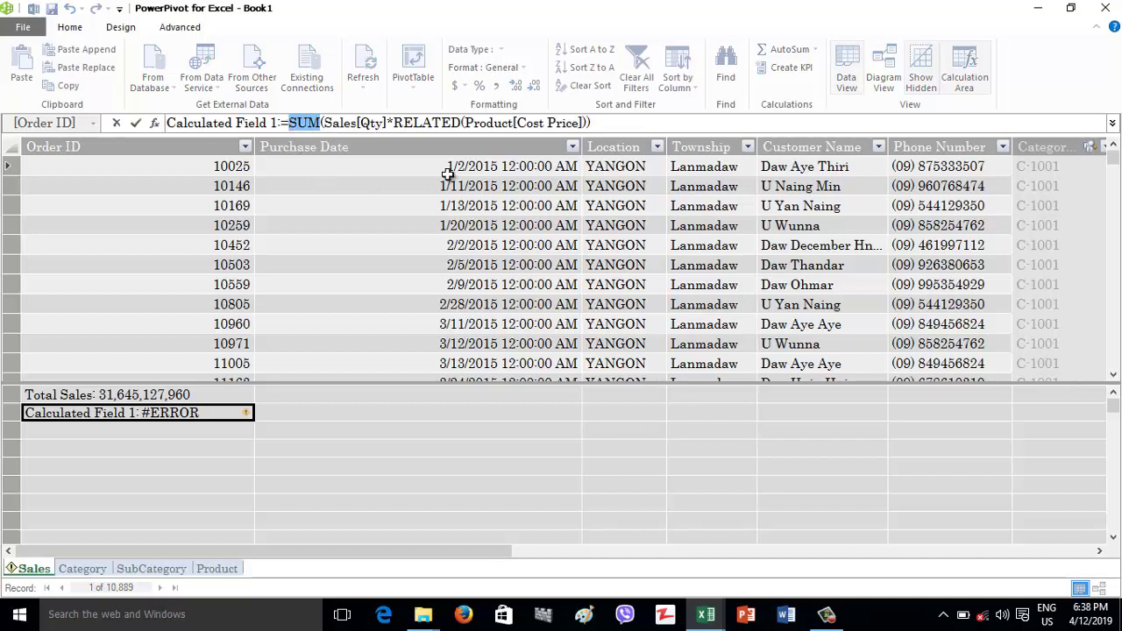
key("Escape")
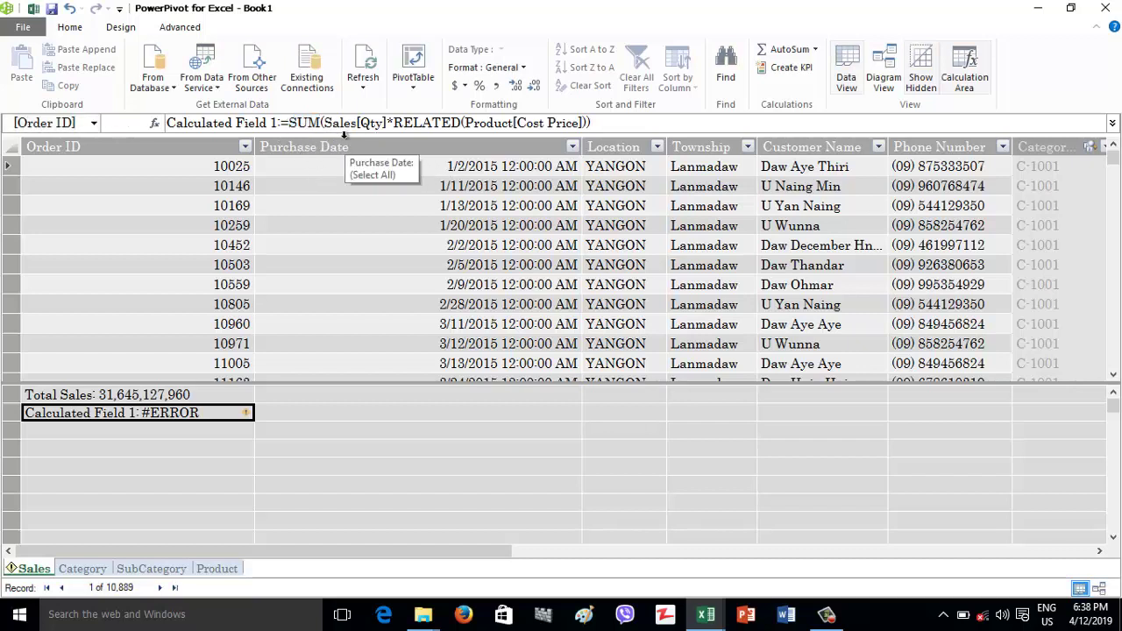
left_click(33, 8)
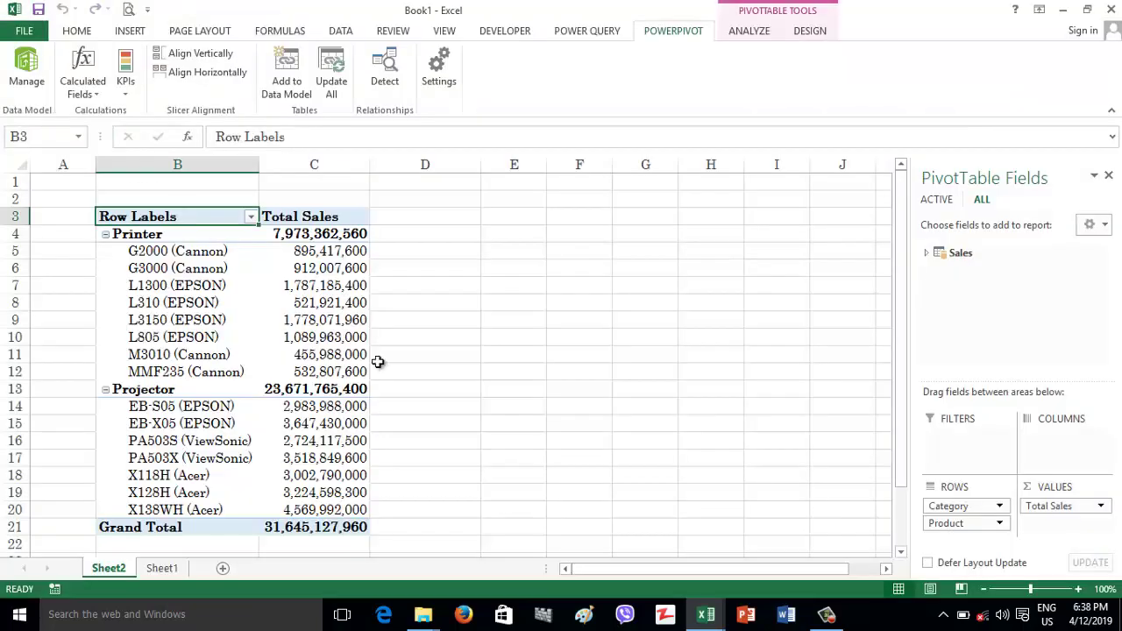
left_click(26, 69)
left_click_drag(458, 543, 976, 521)
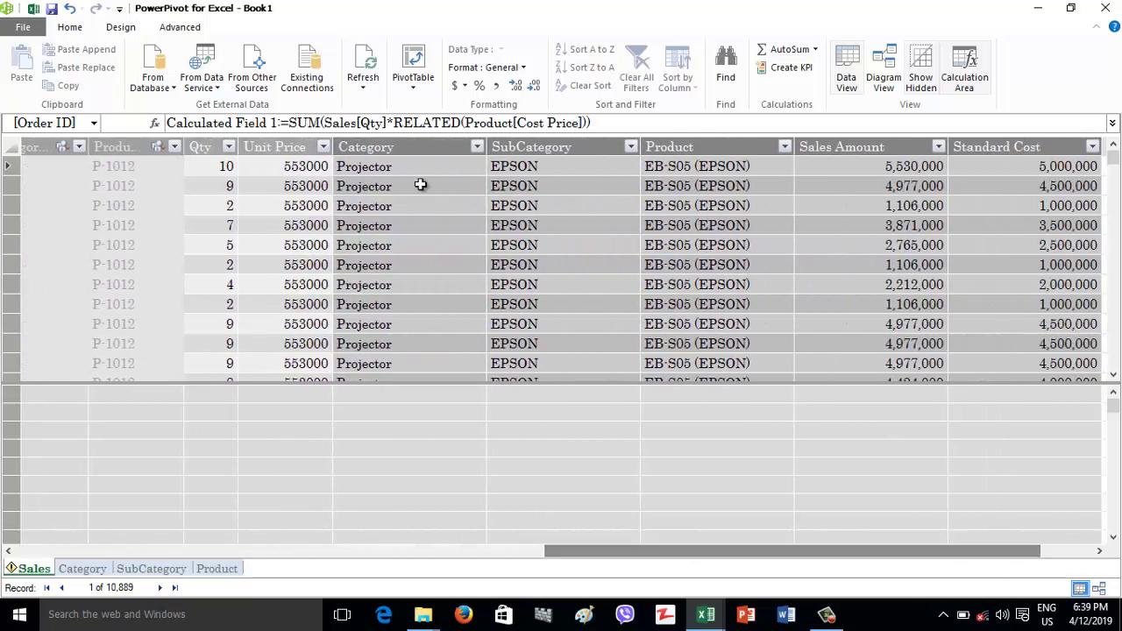
left_click(294, 147)
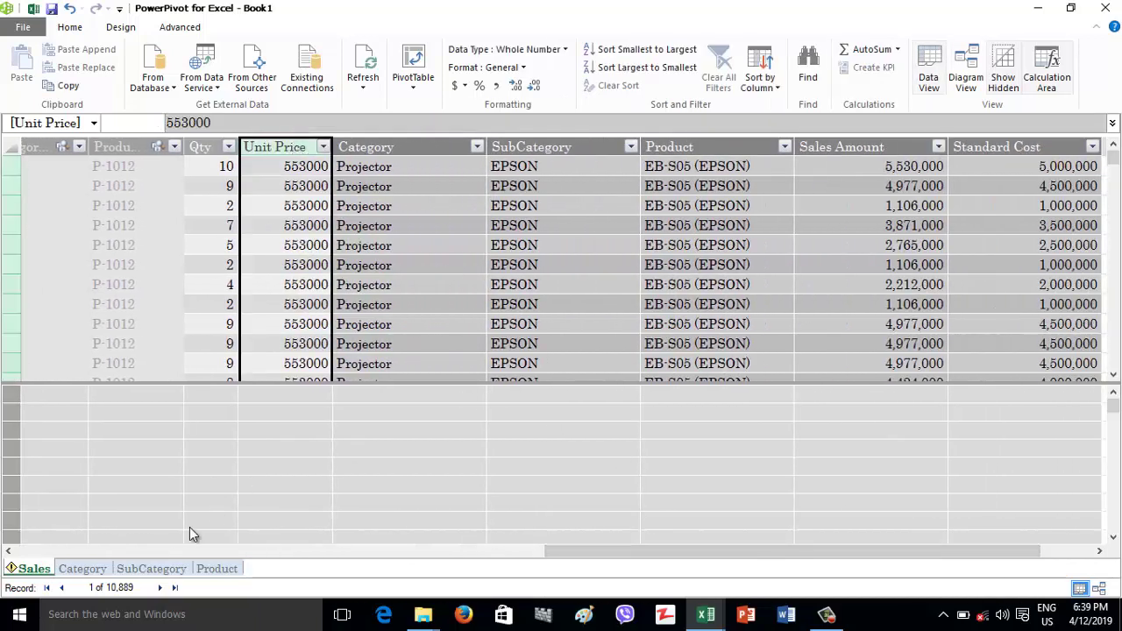
left_click(221, 569)
left_click(193, 174)
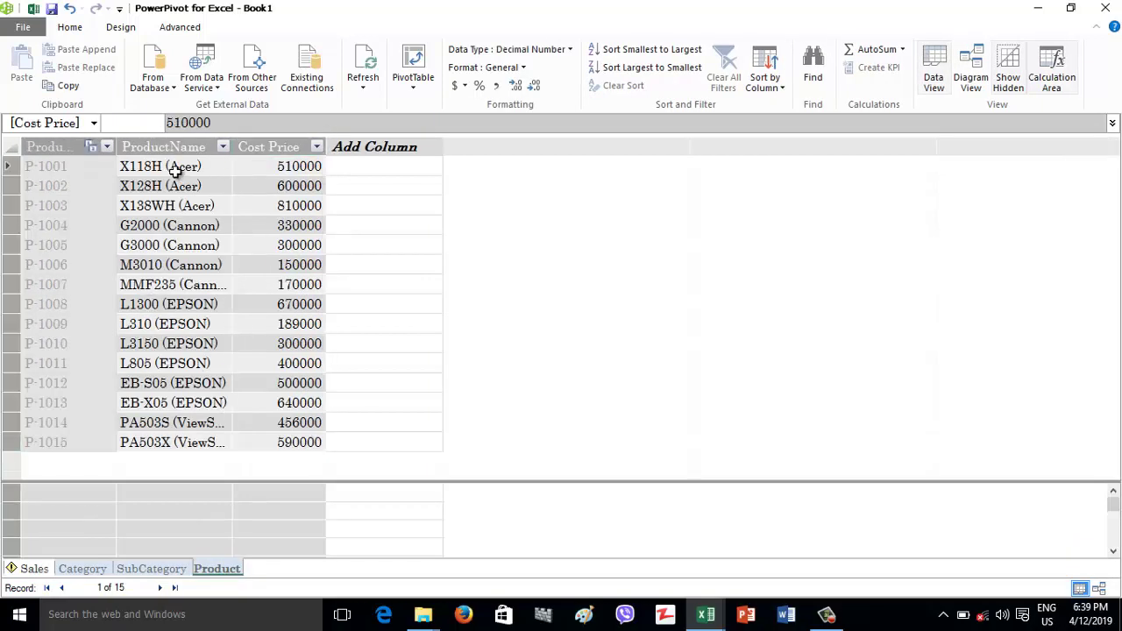
left_click(298, 168)
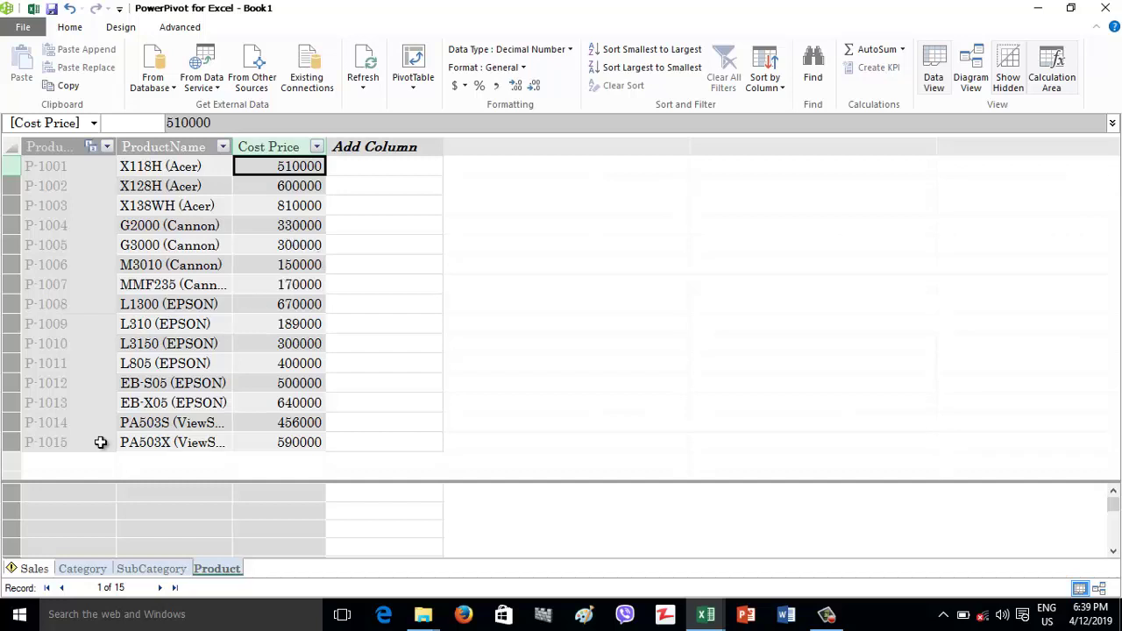
Step: Delete the SUM-based calculated field below Total Sales in the Sales table permanently from the model
left_click(27, 569)
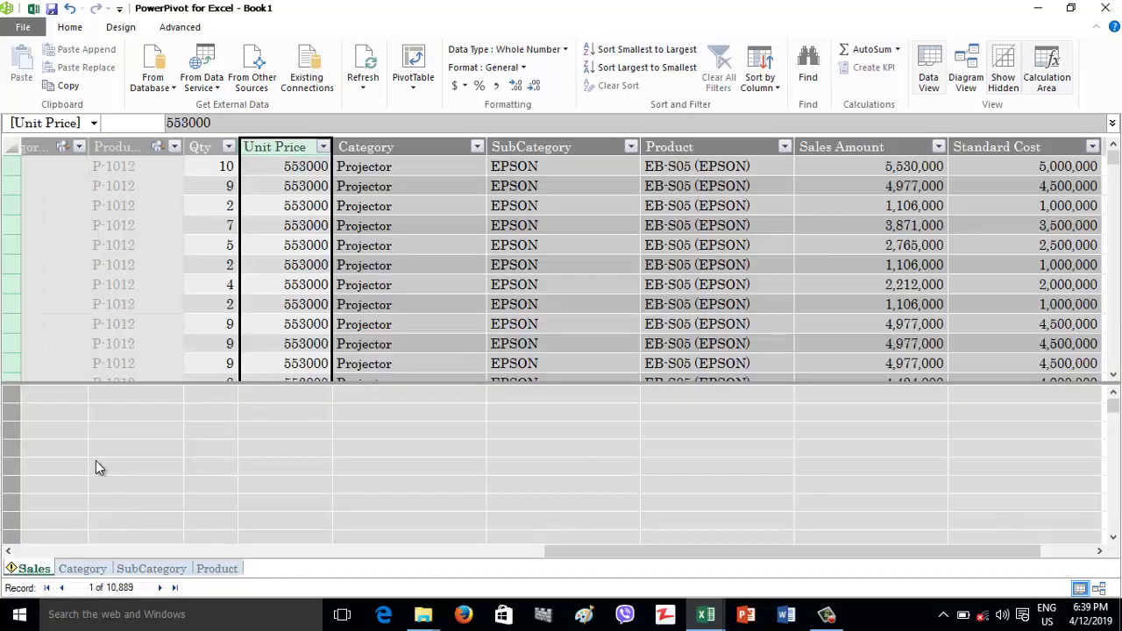
left_click(70, 396)
left_click_drag(897, 557, 365, 556)
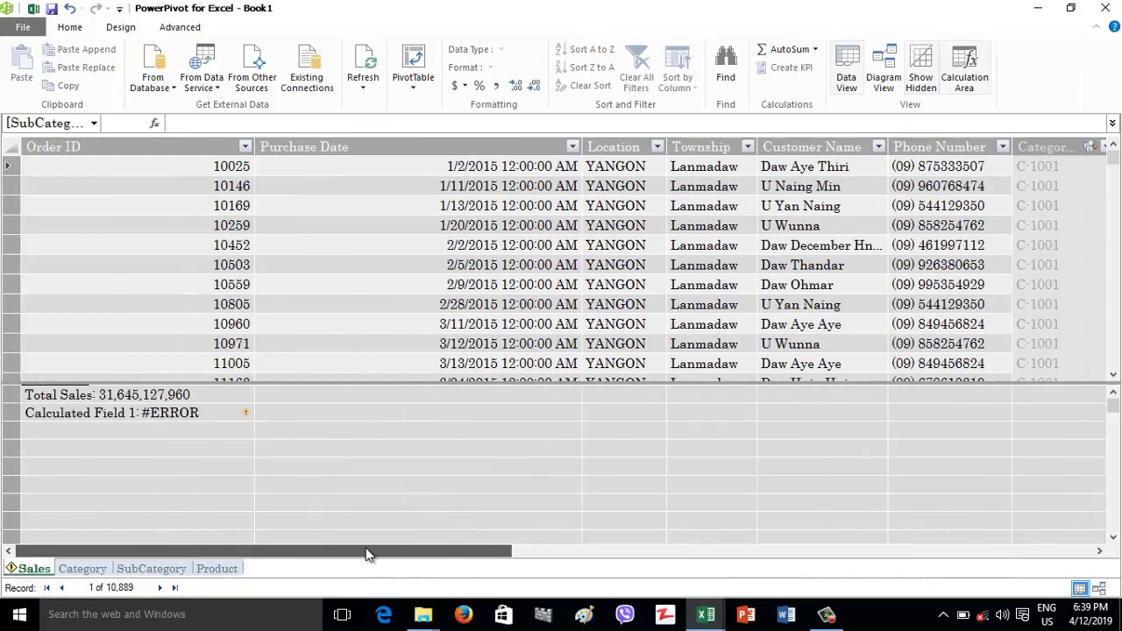
left_click(147, 413)
left_click_drag(614, 122, 133, 123)
left_click(172, 406)
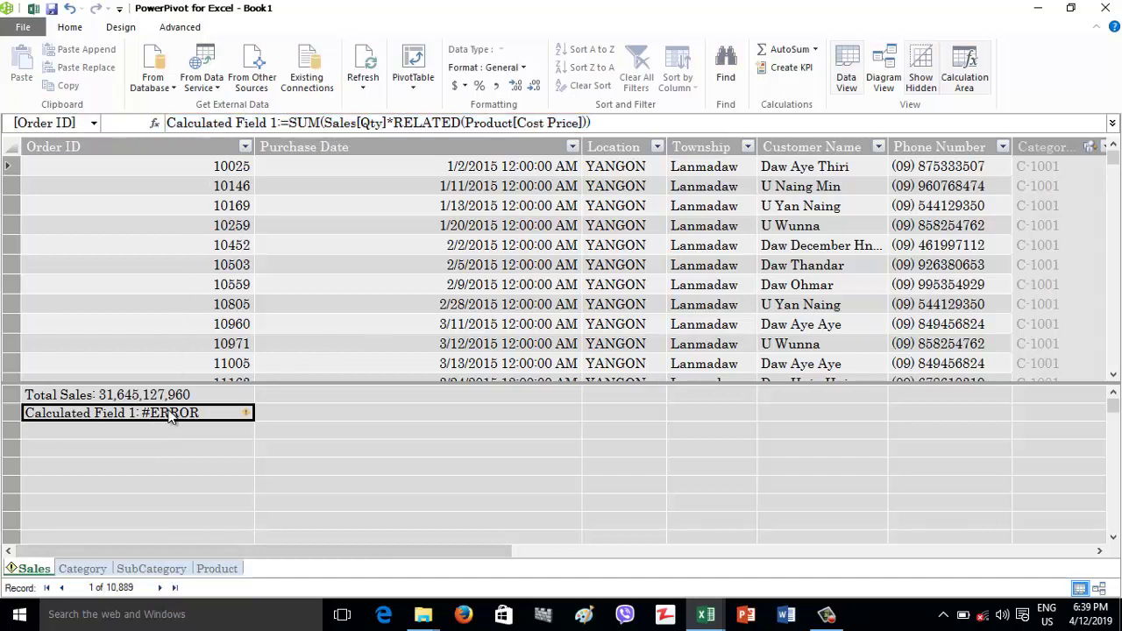
right_click(172, 416)
left_click(233, 406)
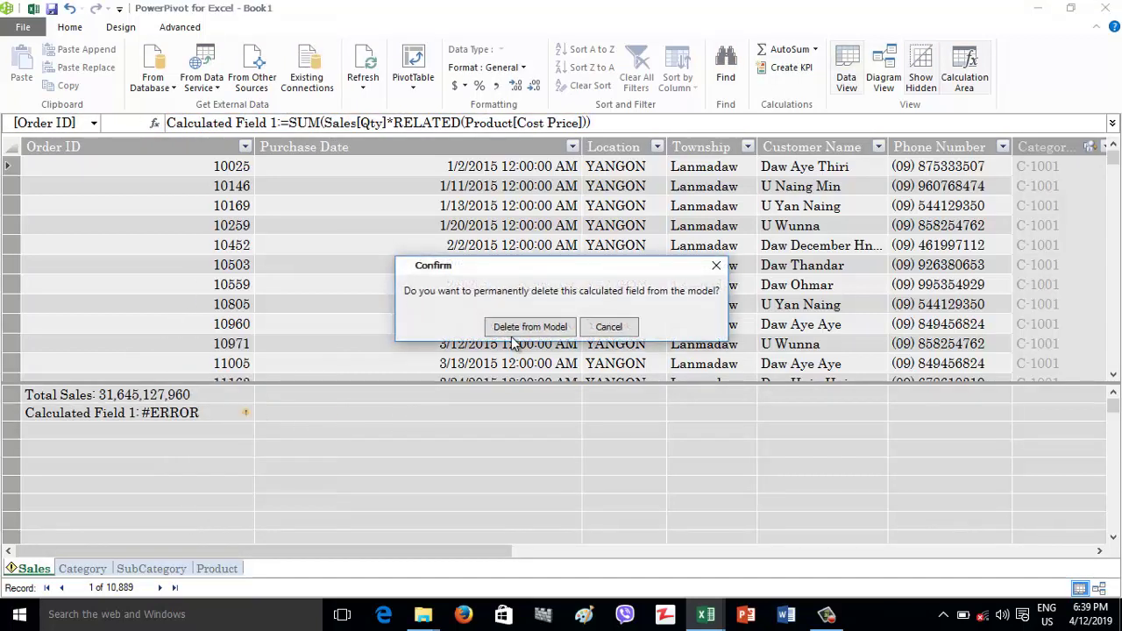
left_click(526, 327)
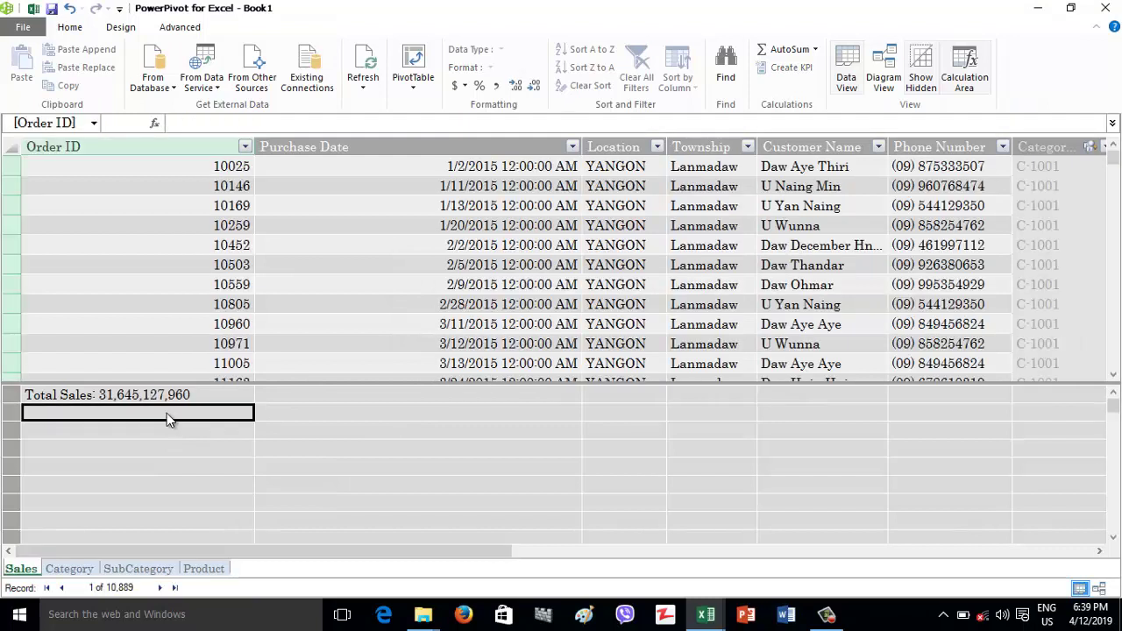
Step: Begin a SUMX formula in the empty cell below Total Sales with Sales as its table argument, and expand the formula bar
left_click(348, 123)
type("=")
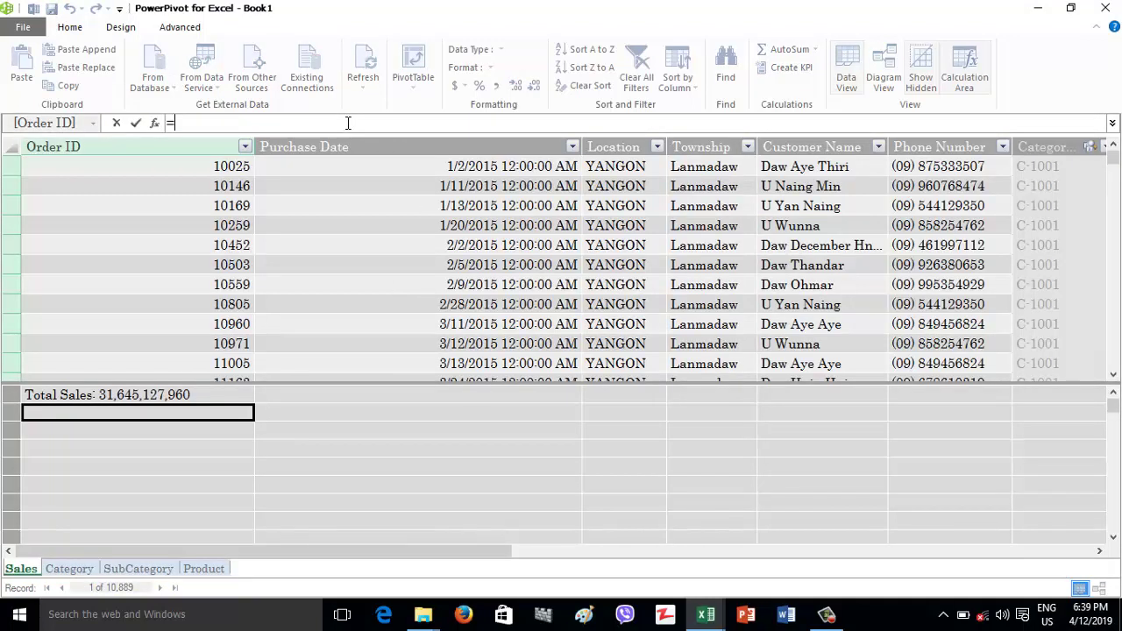
type("SUMs")
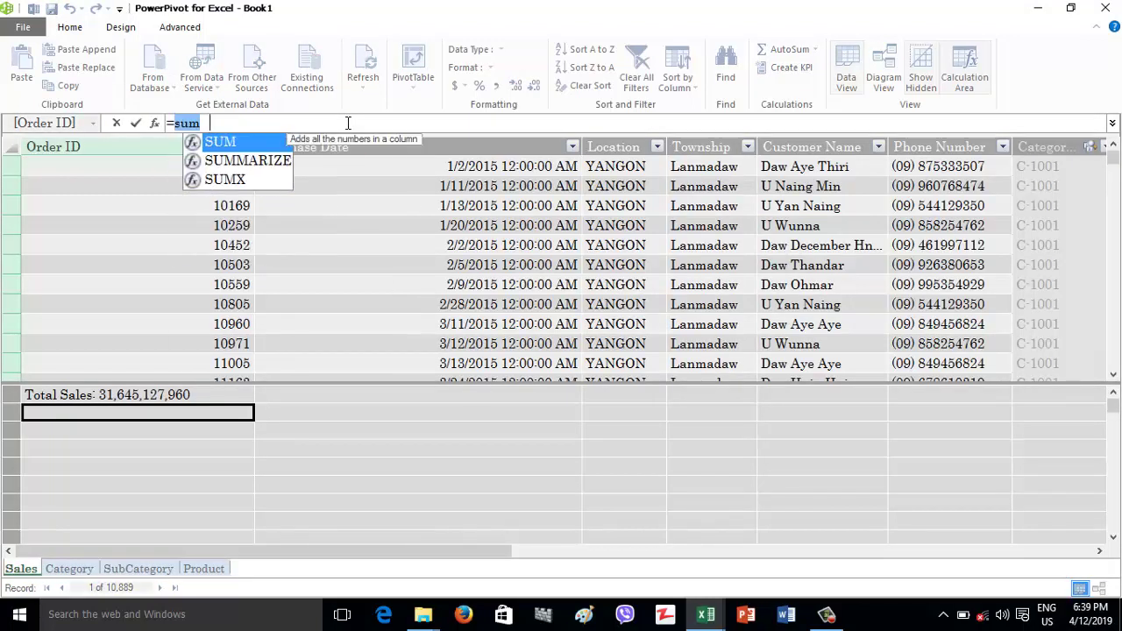
key("BackSpace")
type("x")
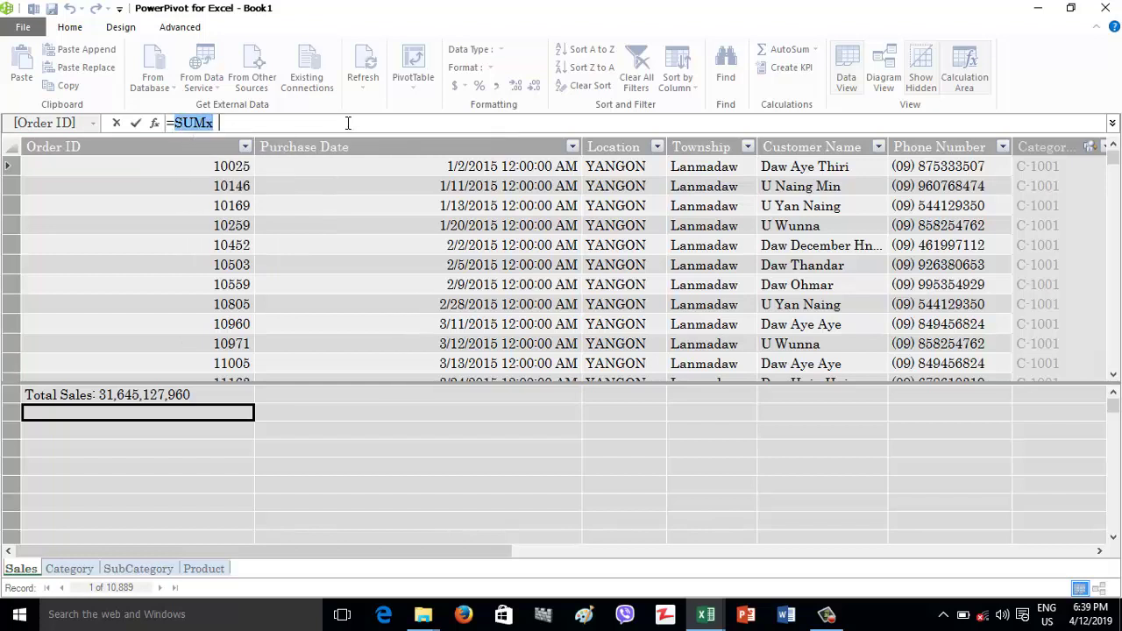
key("Tab")
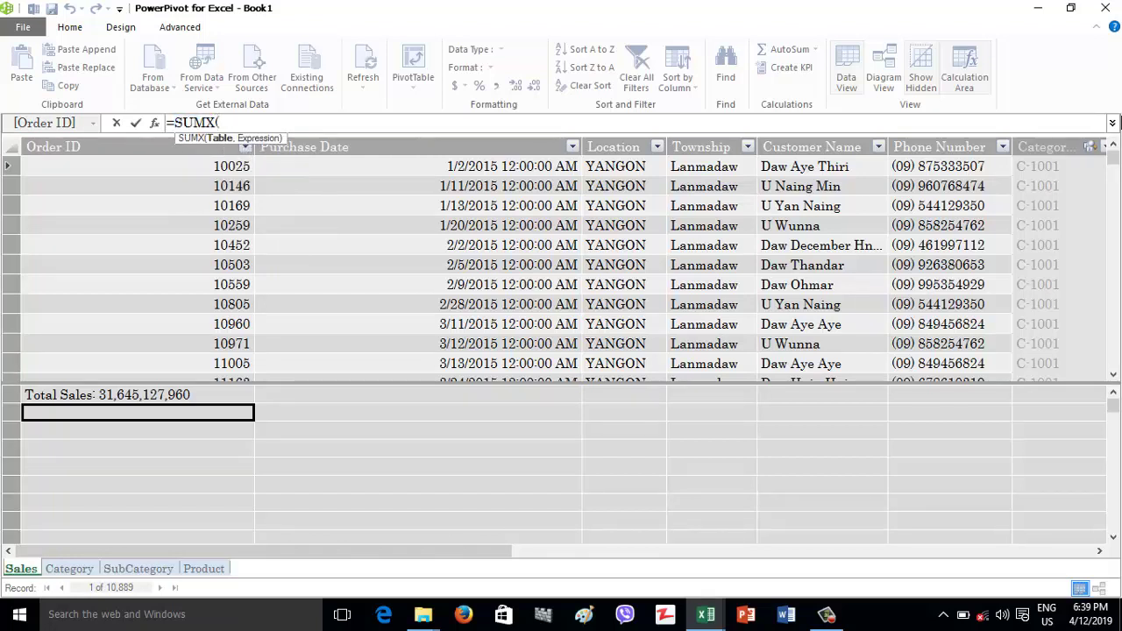
left_click(1112, 123)
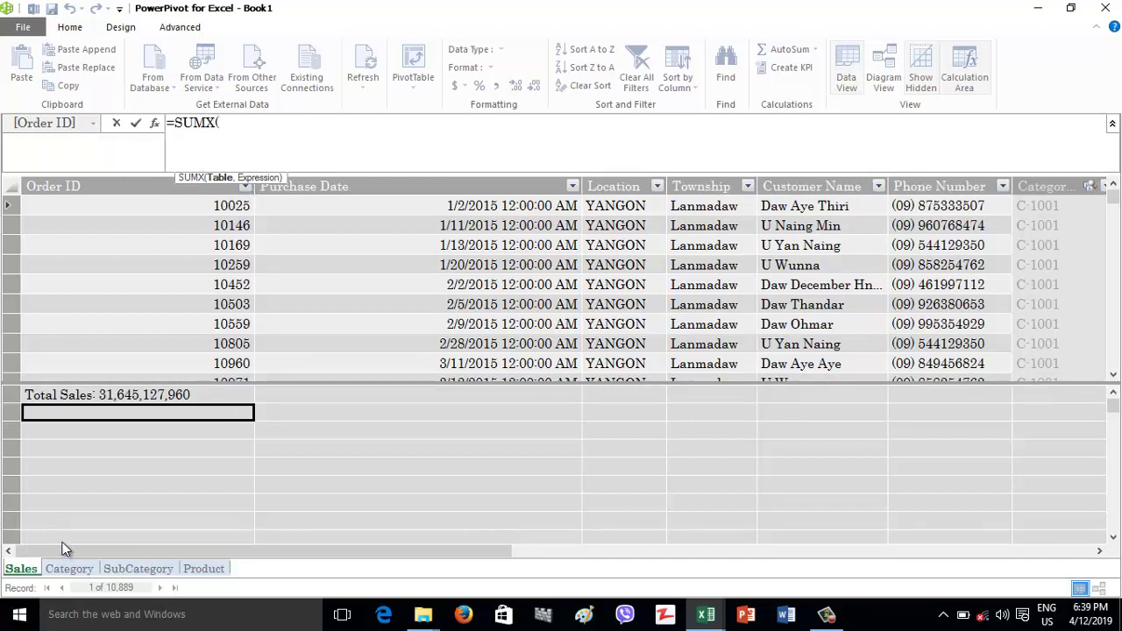
type("Sales,")
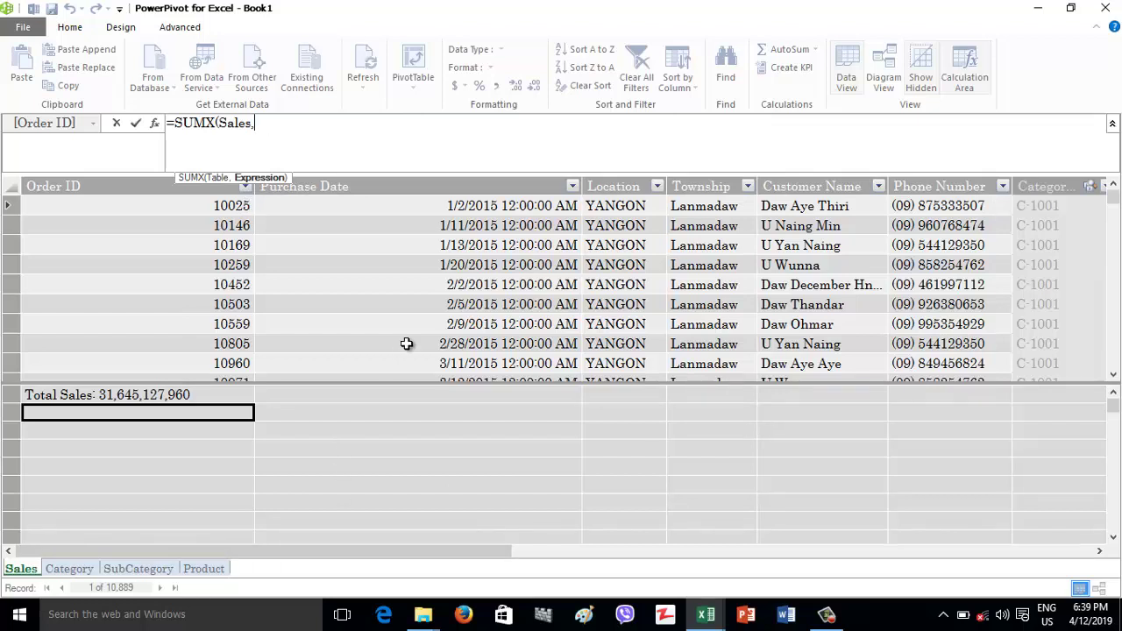
Step: Complete the SUMX formula with the expression Sales[Qty]*RELATED(Product[Cost Price]) and commit the calculated field
type("Sales")
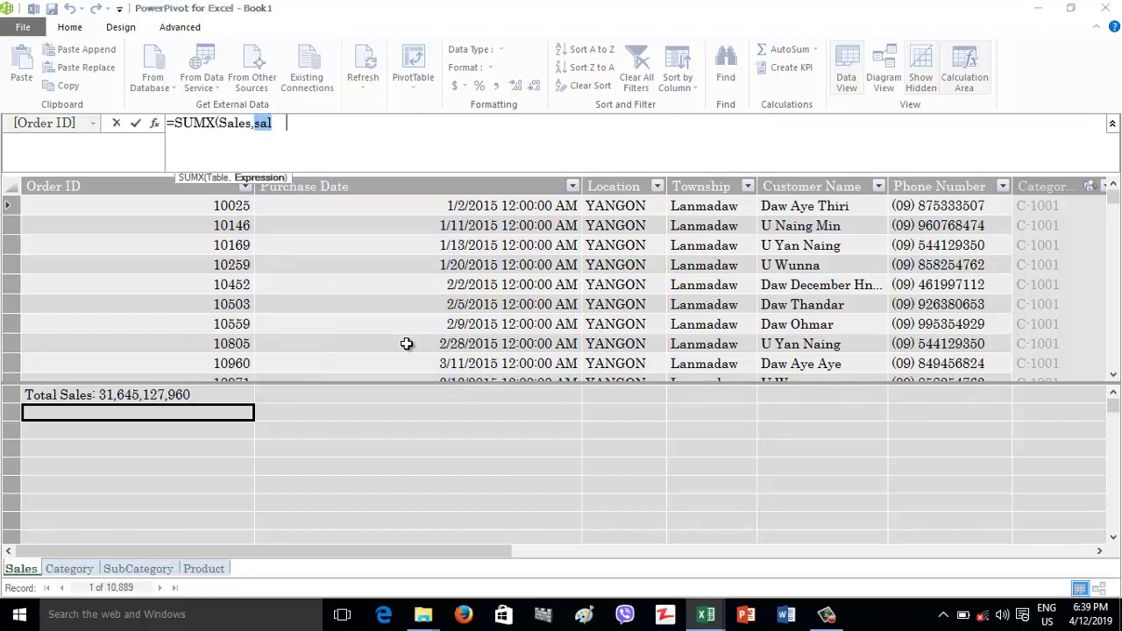
type("[Qty]")
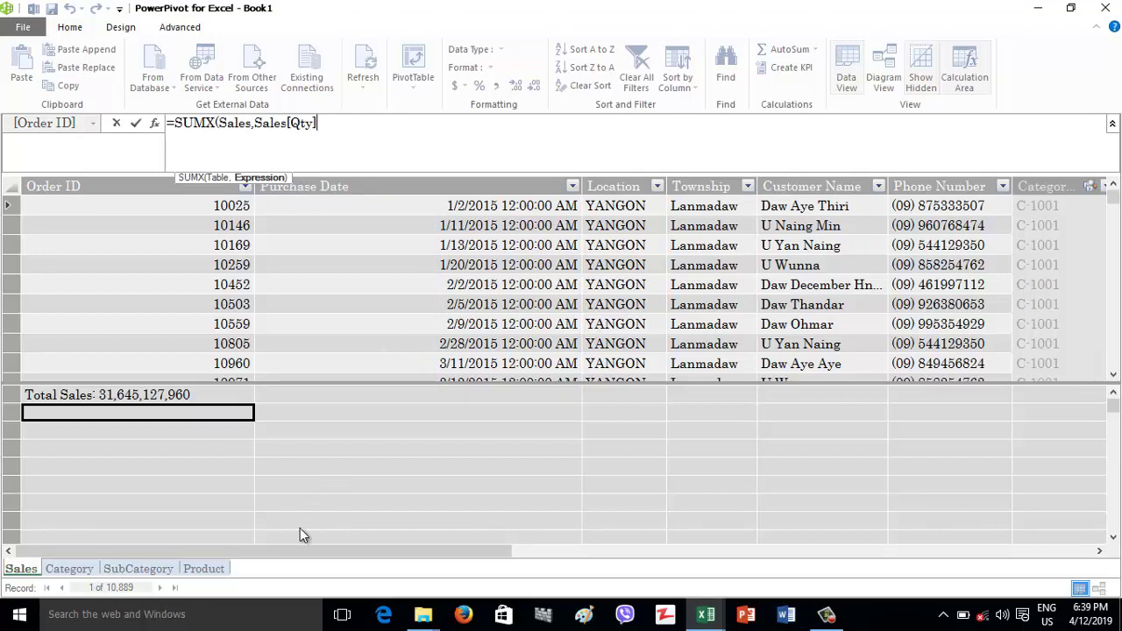
type("*re")
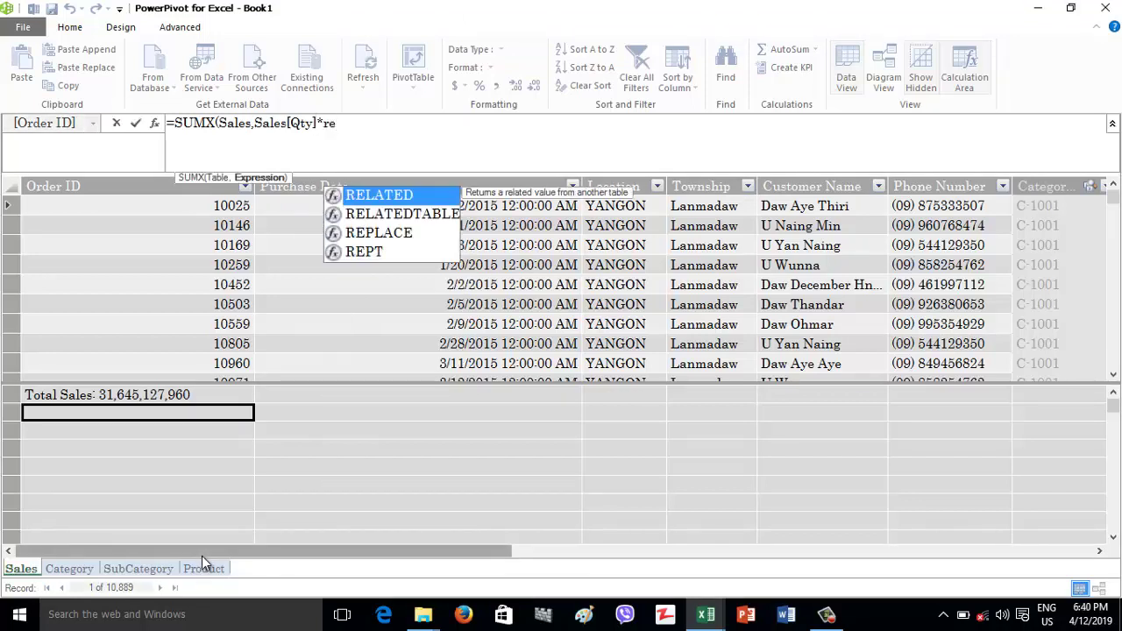
key("Tab")
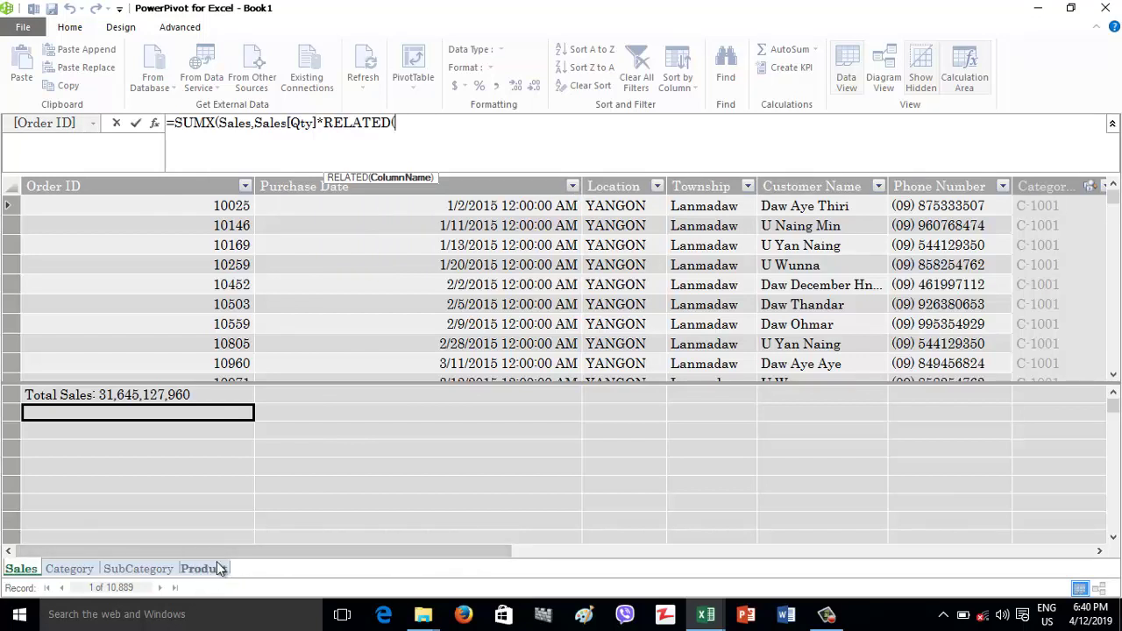
type("Product[")
key("Tab")
type(")")
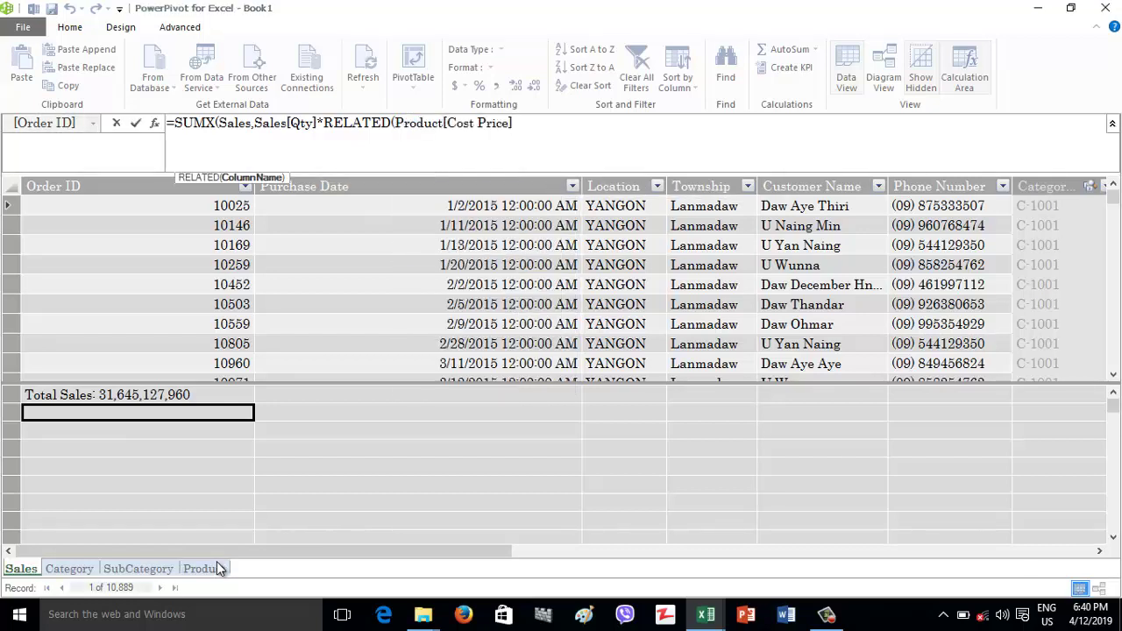
type(")")
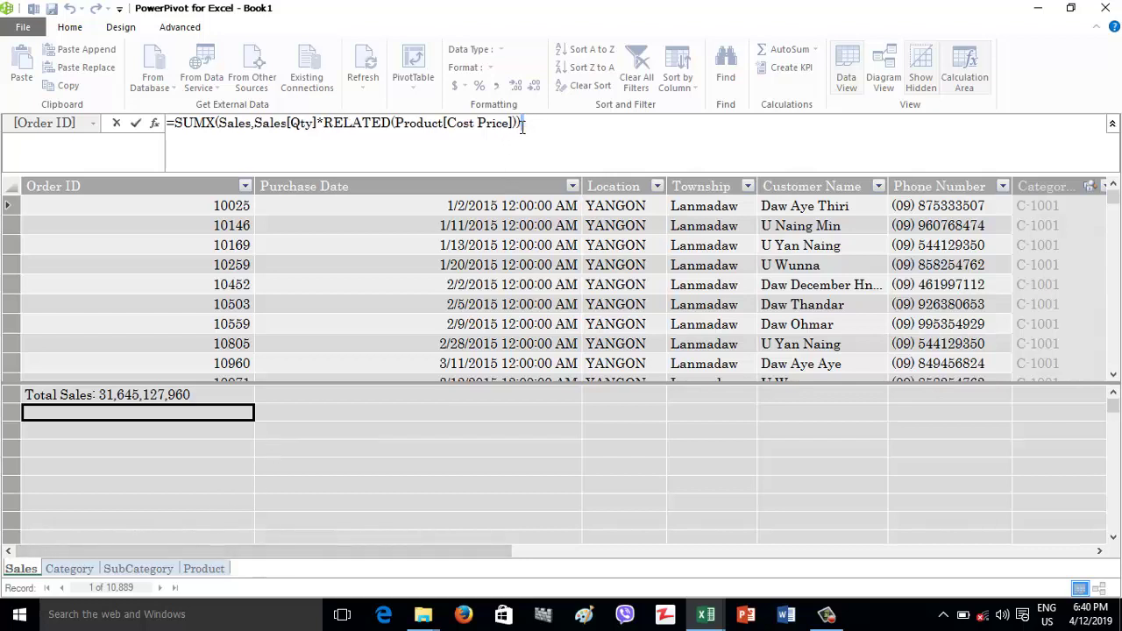
left_click_drag(523, 123, 513, 122)
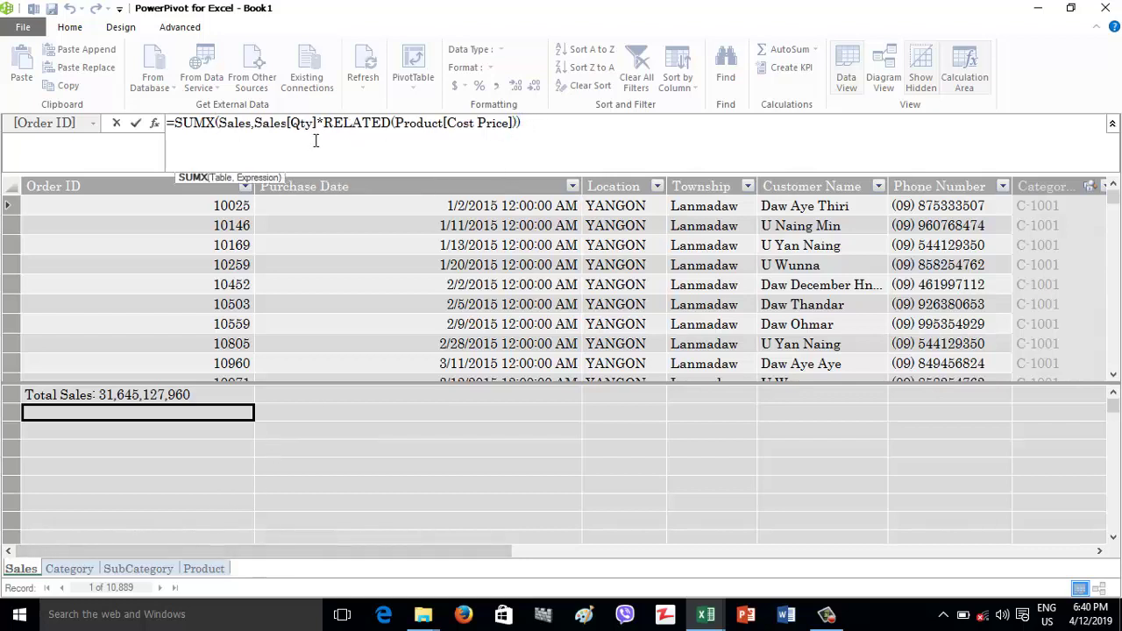
key("Return")
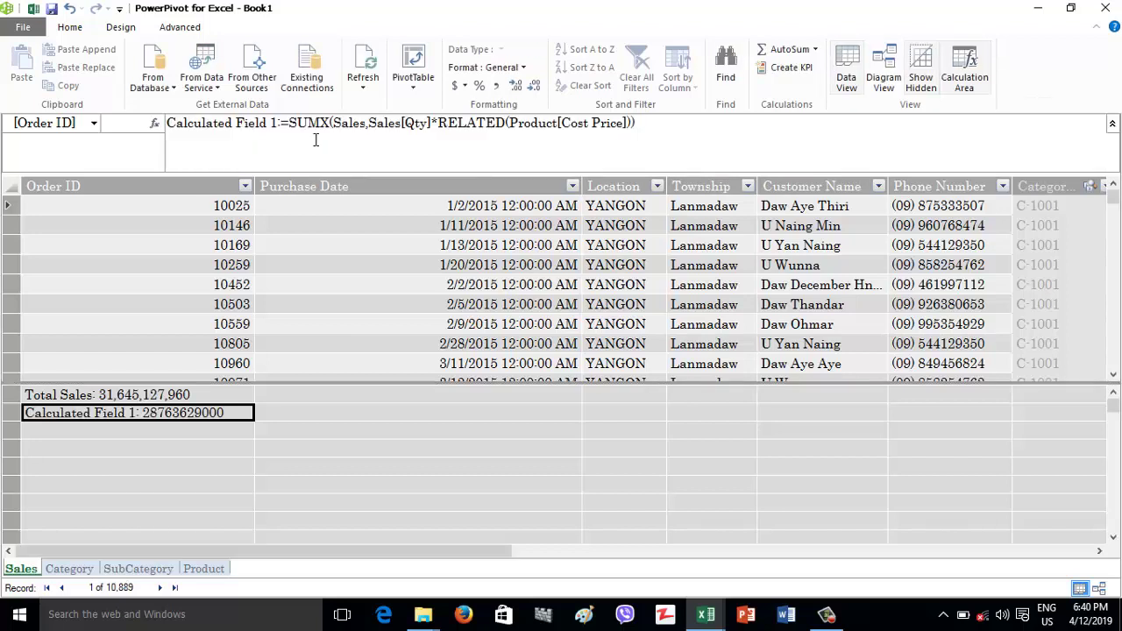
Step: Format the SUMX calculated field with thousands separators and no decimals, and rename it Cost Of Goods Sold
left_click(497, 85)
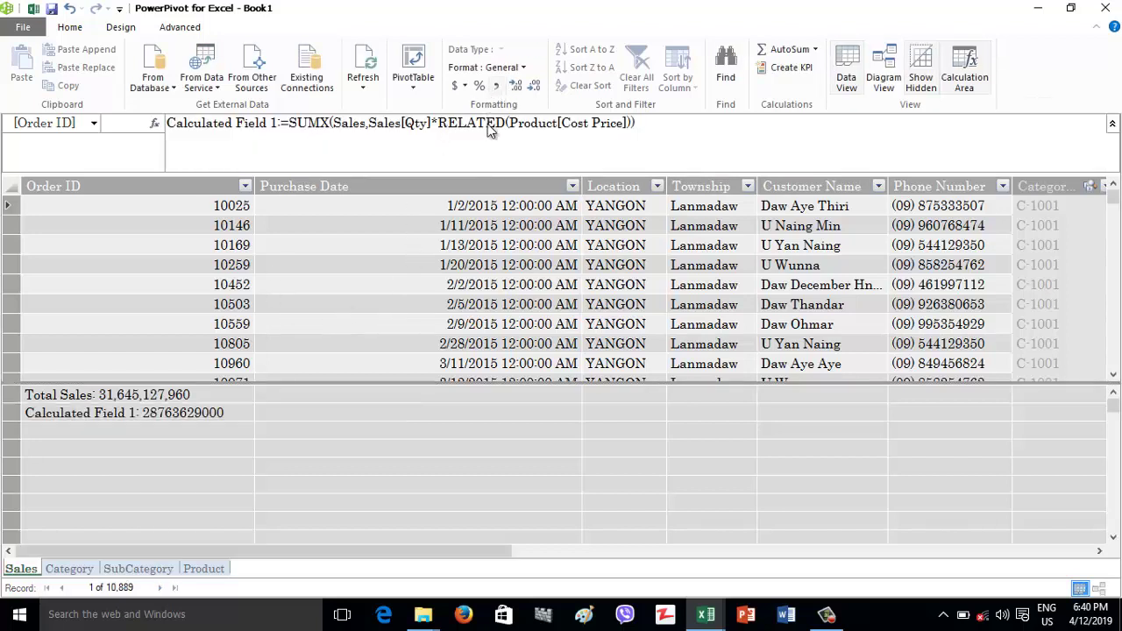
left_click(534, 86)
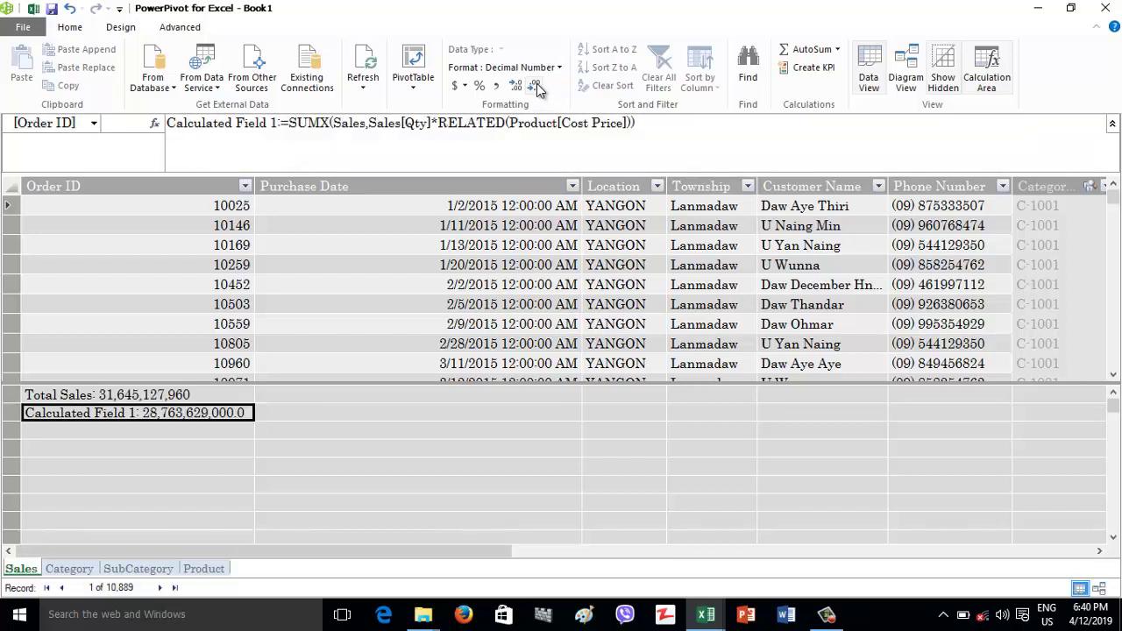
left_click(535, 86)
left_click_drag(275, 122, 157, 142)
key("BackSpace")
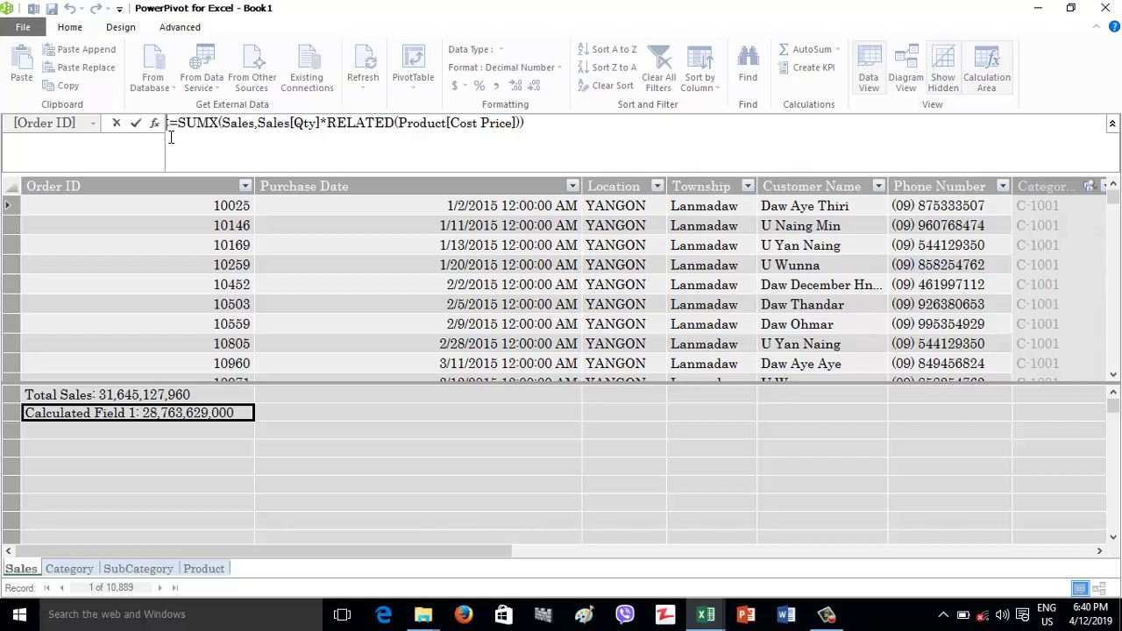
type("Cost Of Goods Sold")
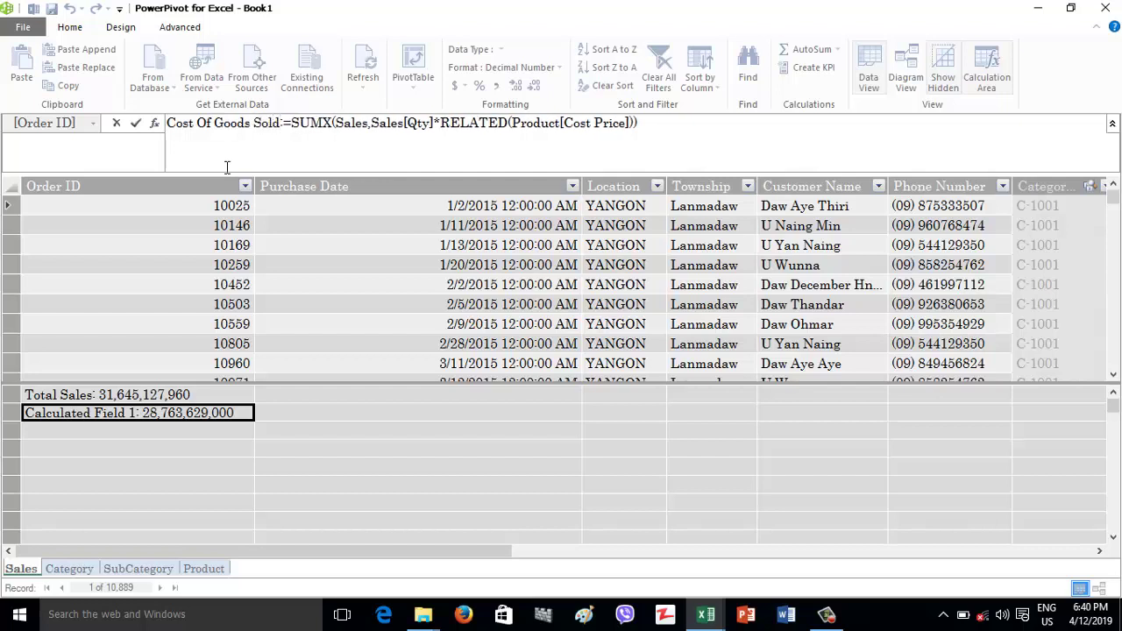
key("Return")
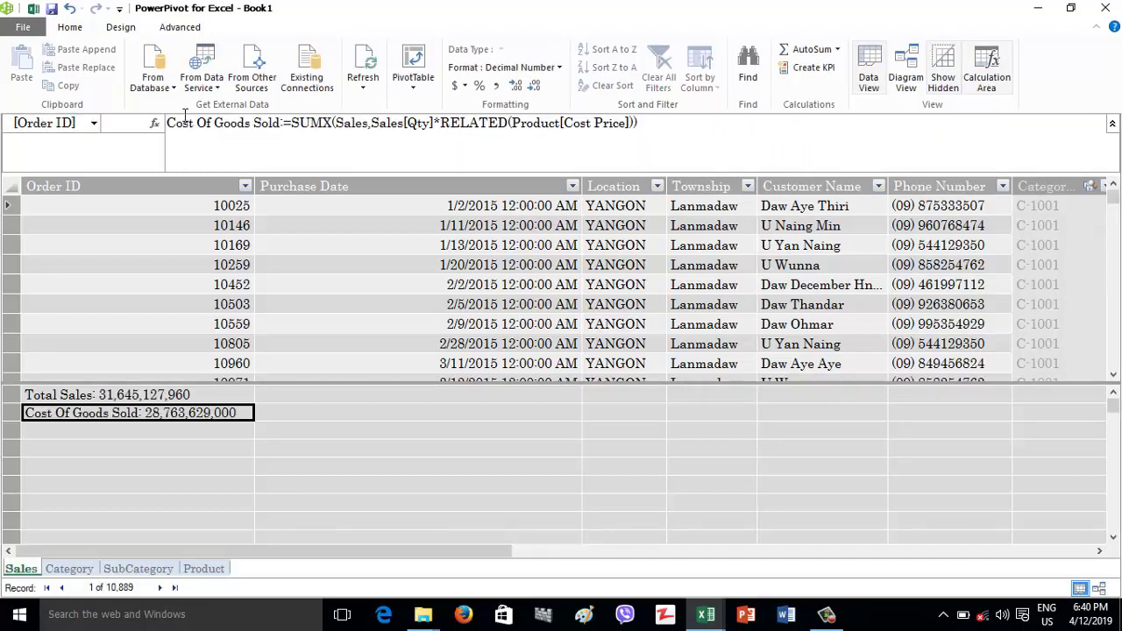
Step: In the workbook's PivotTable, remove Total Sales from the values, then add Cost Of Goods Sold followed by Total Sales
left_click(34, 9)
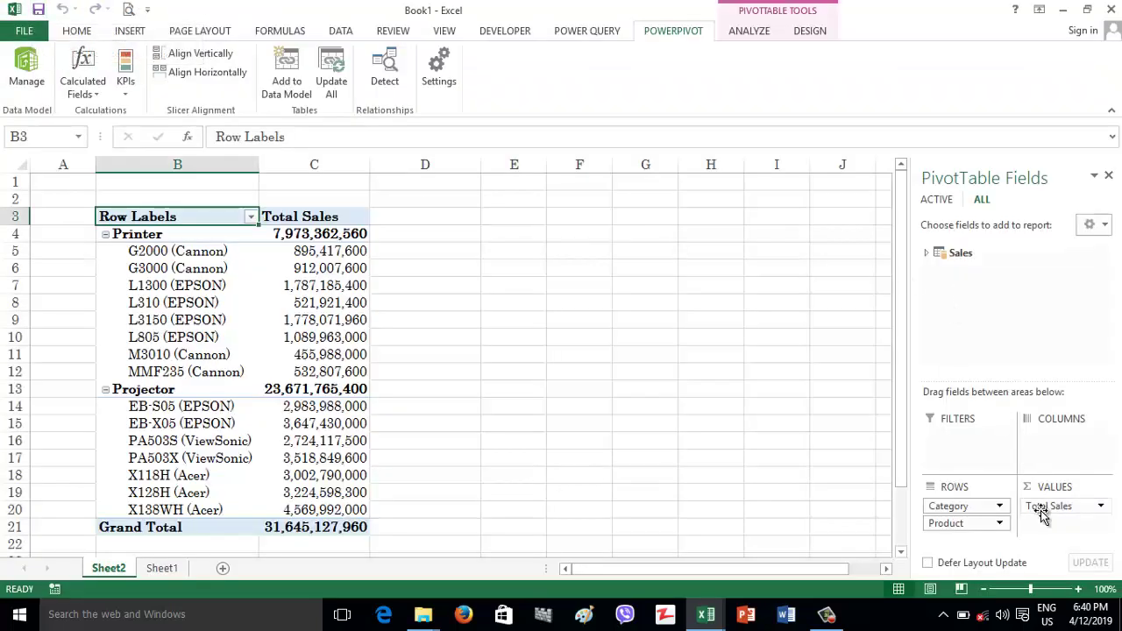
left_click_drag(1045, 513, 656, 438)
left_click(956, 252)
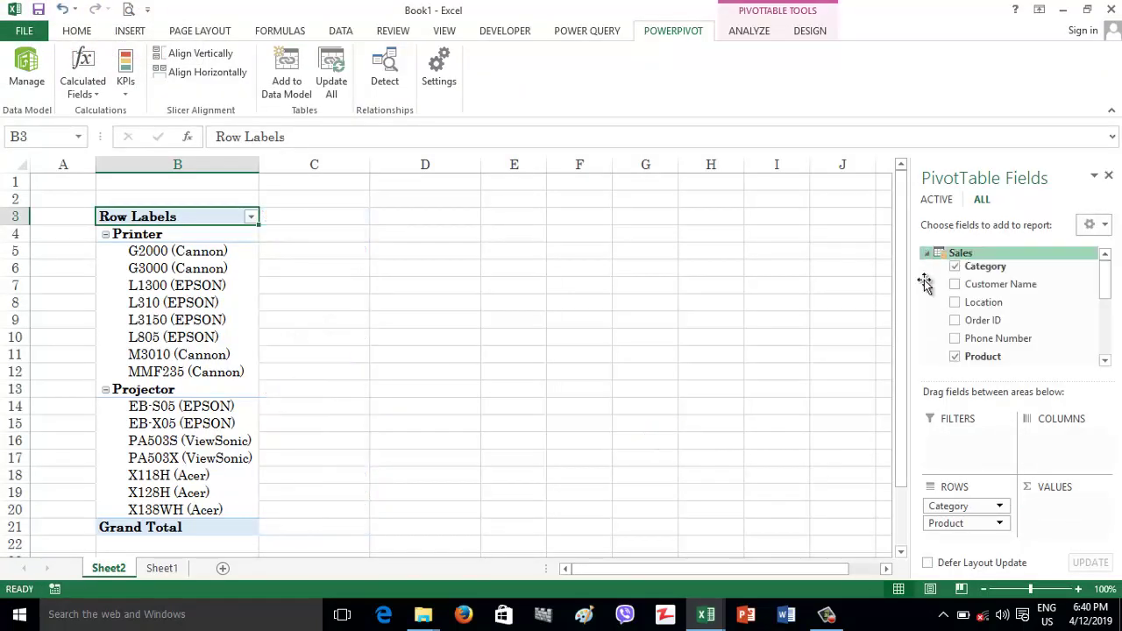
scroll(999, 358, "down", 5)
left_click(955, 348)
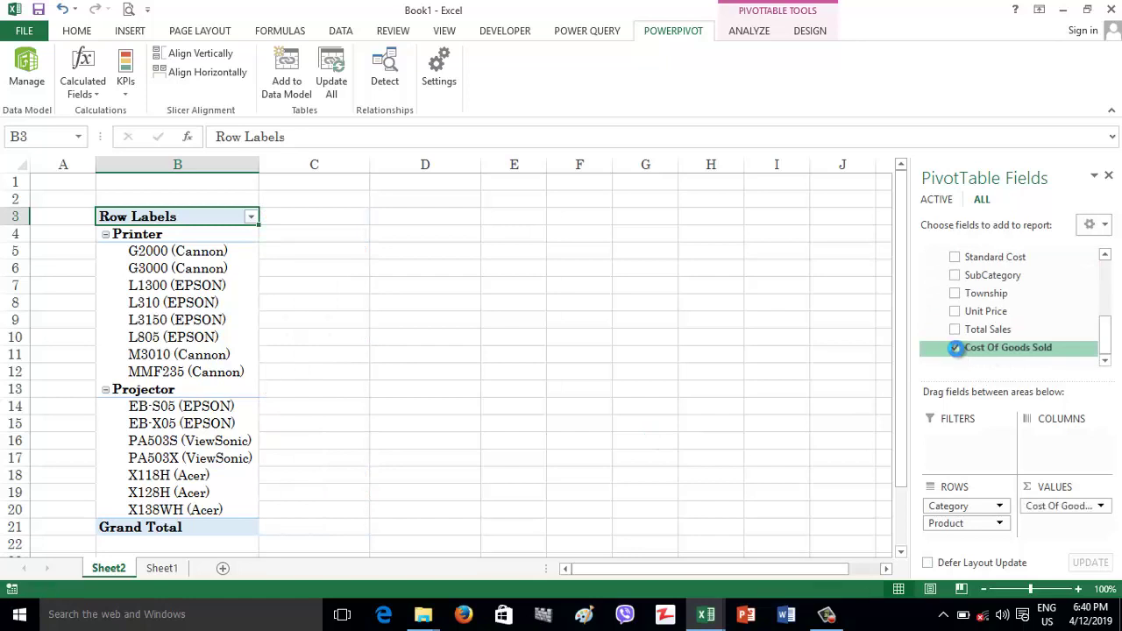
left_click(956, 330)
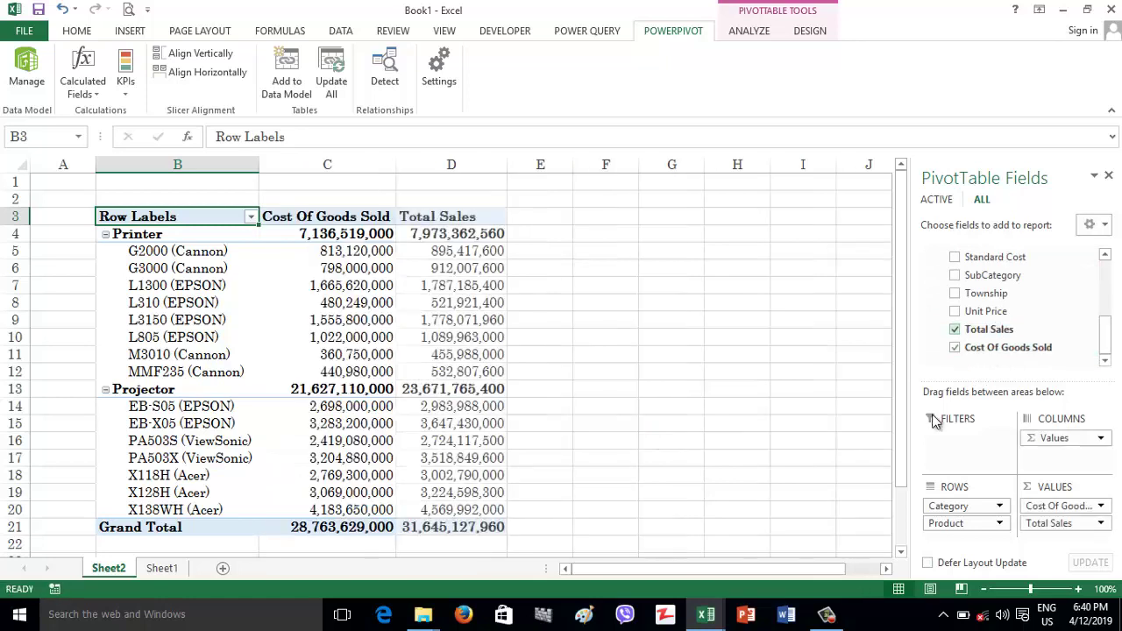
left_click(311, 230)
left_click_drag(310, 230, 343, 235)
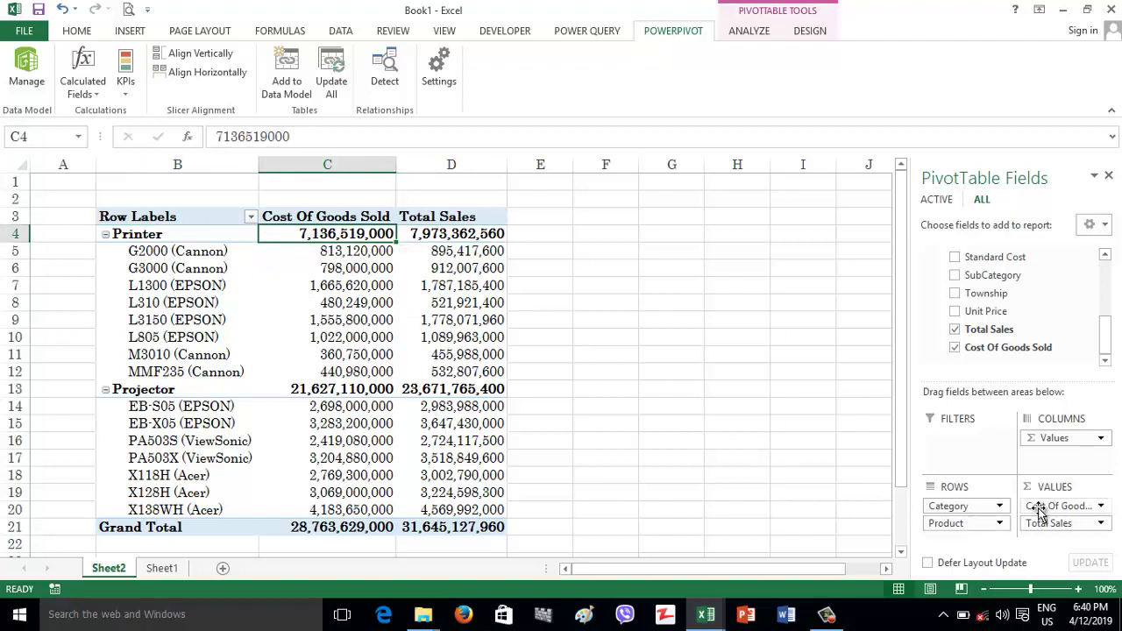
Step: Remove Cost Of Goods Sold from the PivotTable values and permanently delete that calculated field from the data model
left_click_drag(1037, 506, 653, 471)
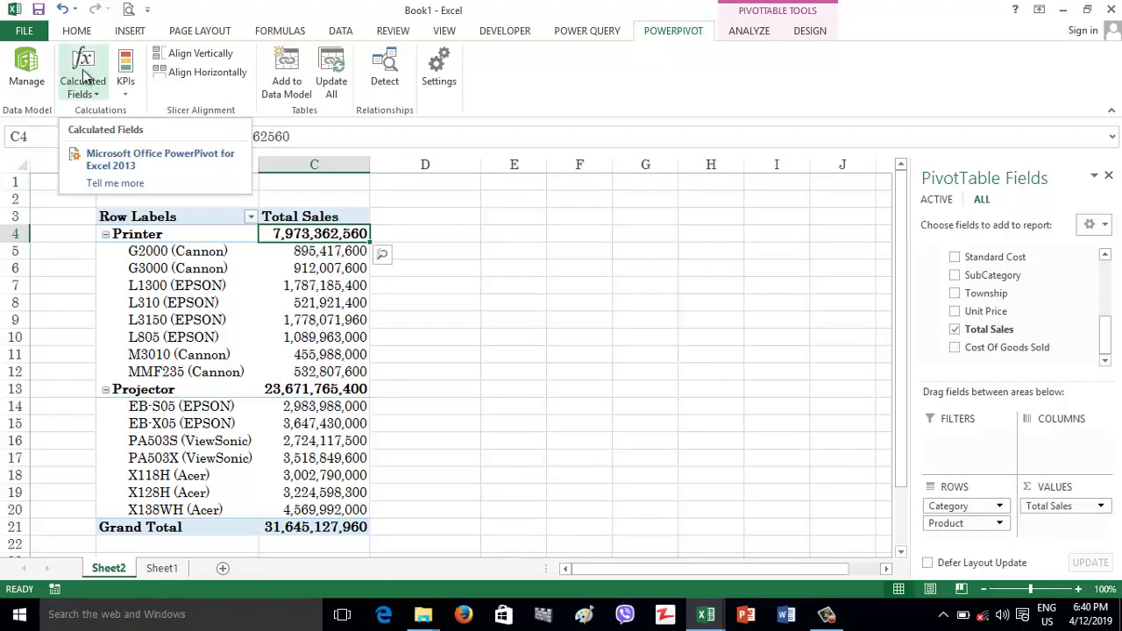
left_click(26, 70)
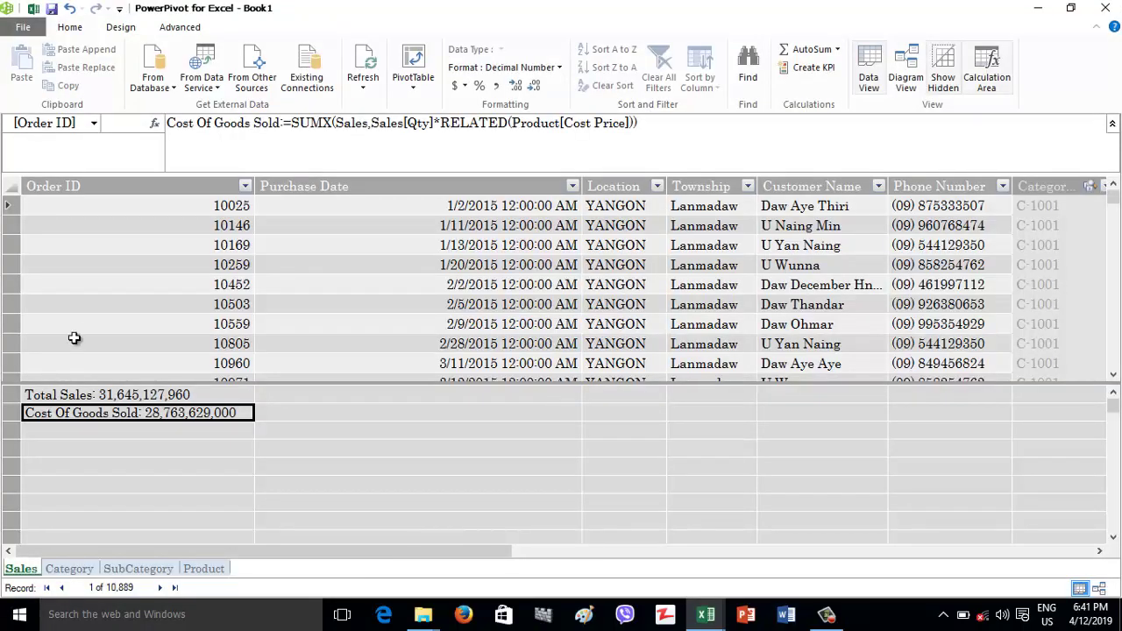
right_click(88, 417)
left_click(128, 473)
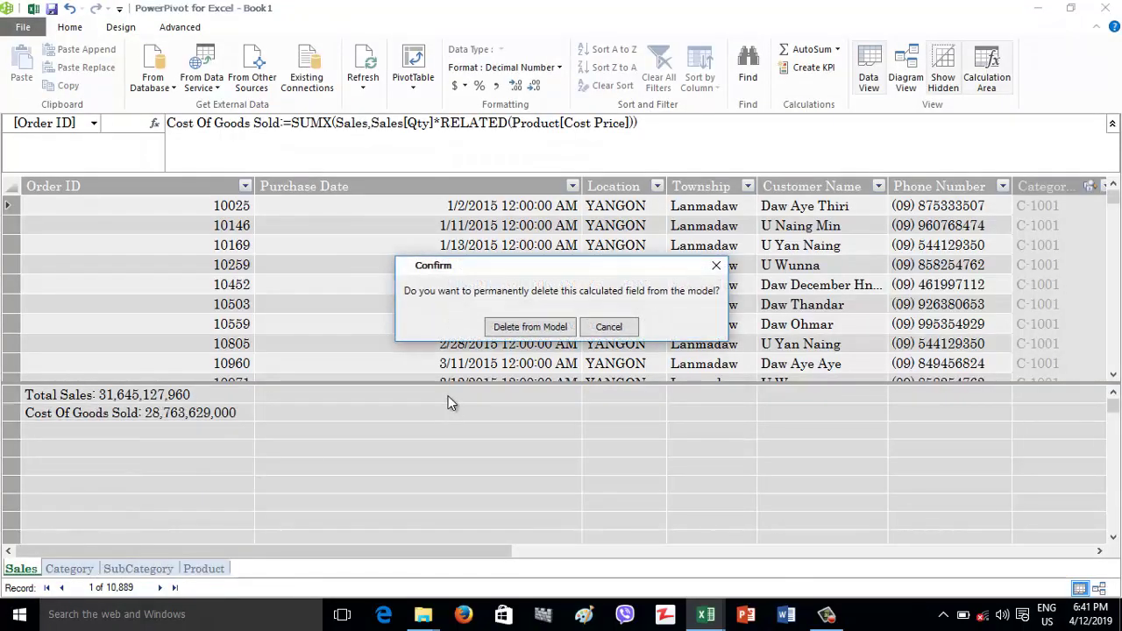
left_click(526, 327)
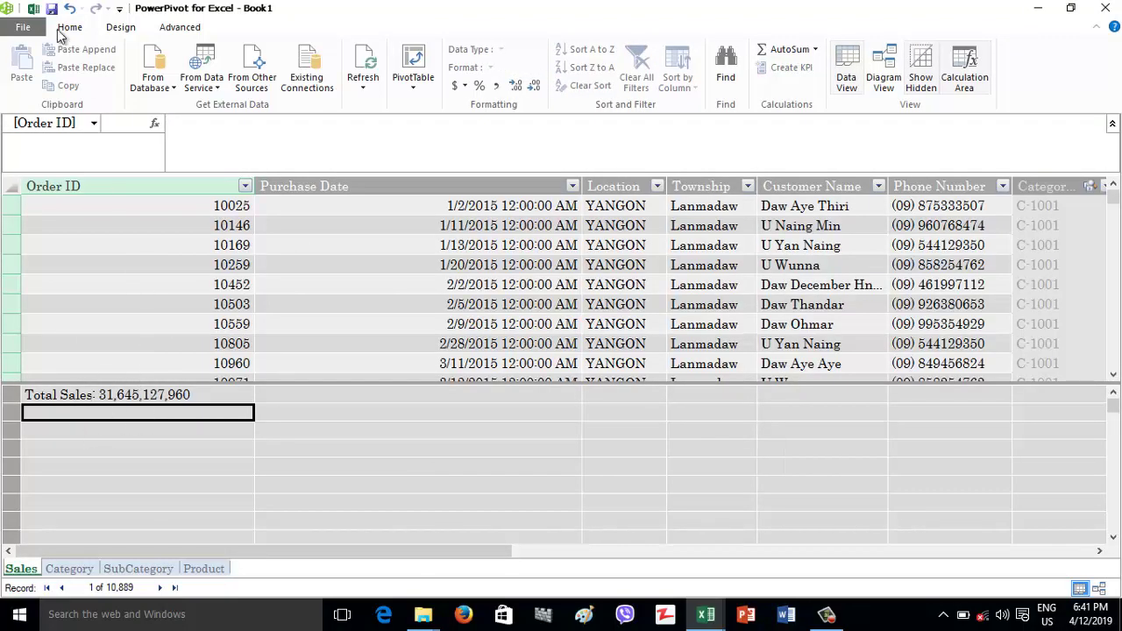
Step: From the Excel workbook, create a new calculated field in the Sales table and name it Cost Of Goods Sold
left_click(33, 11)
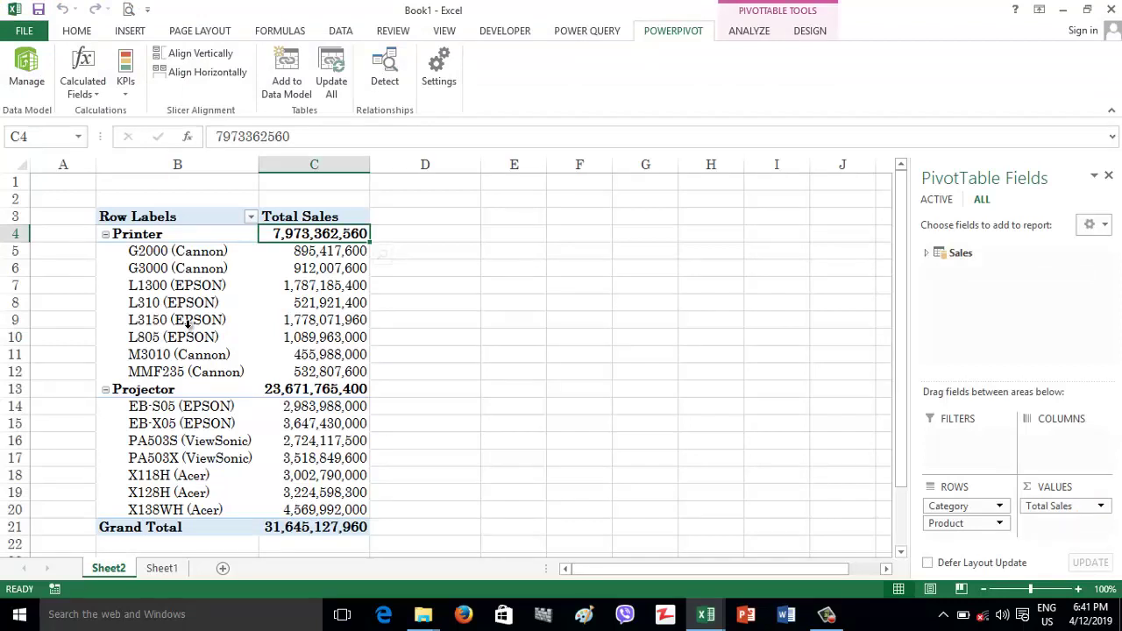
left_click(17, 87)
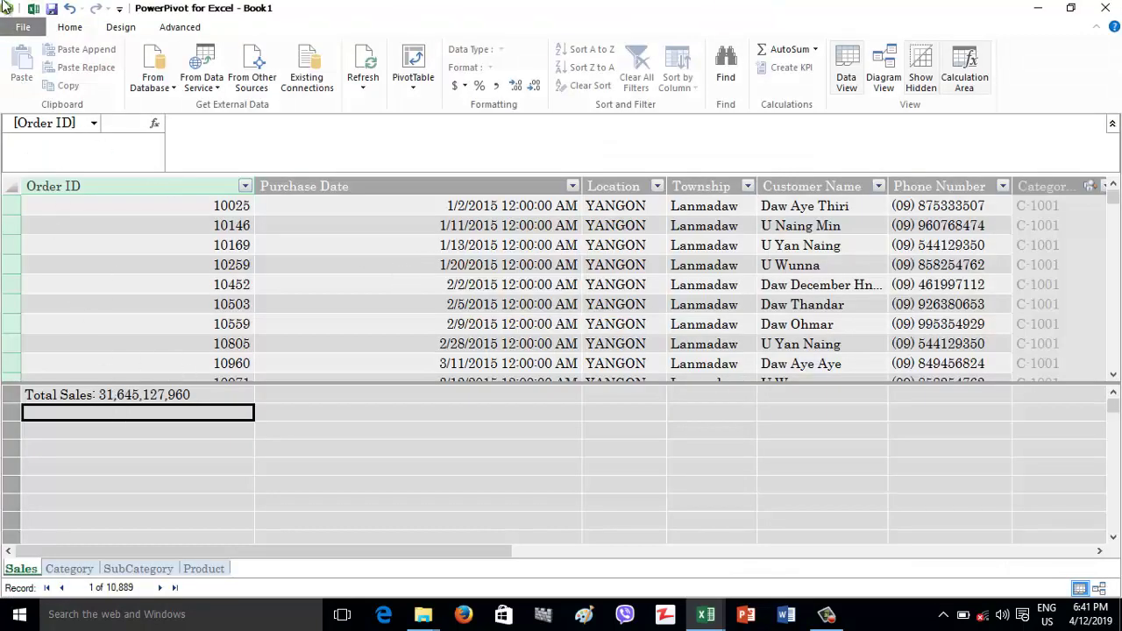
left_click(34, 10)
left_click(97, 71)
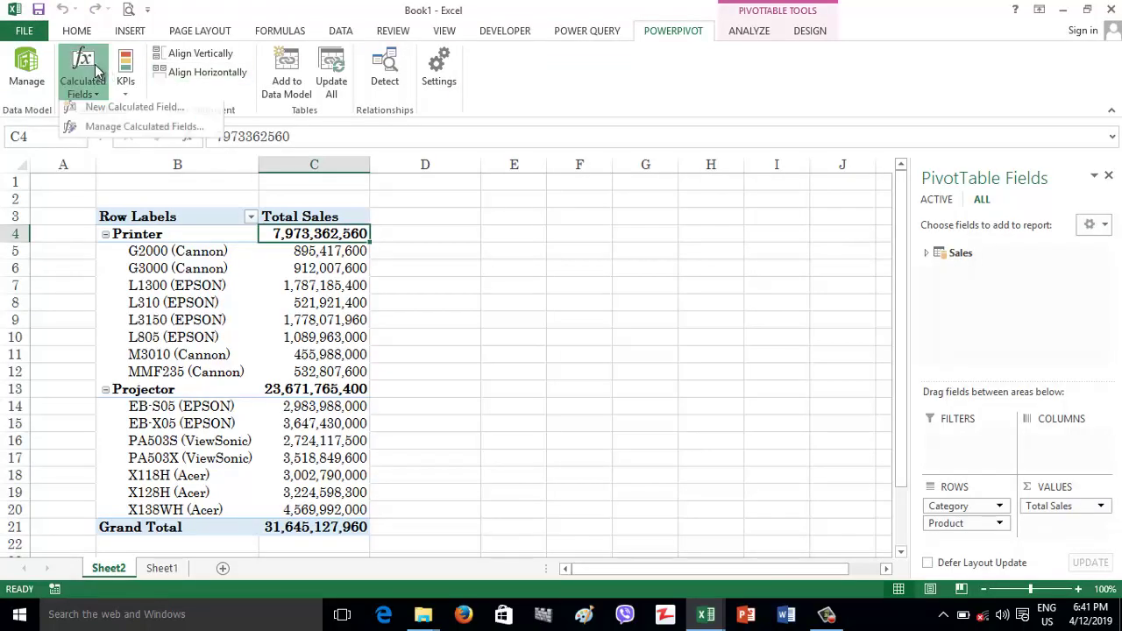
left_click(129, 116)
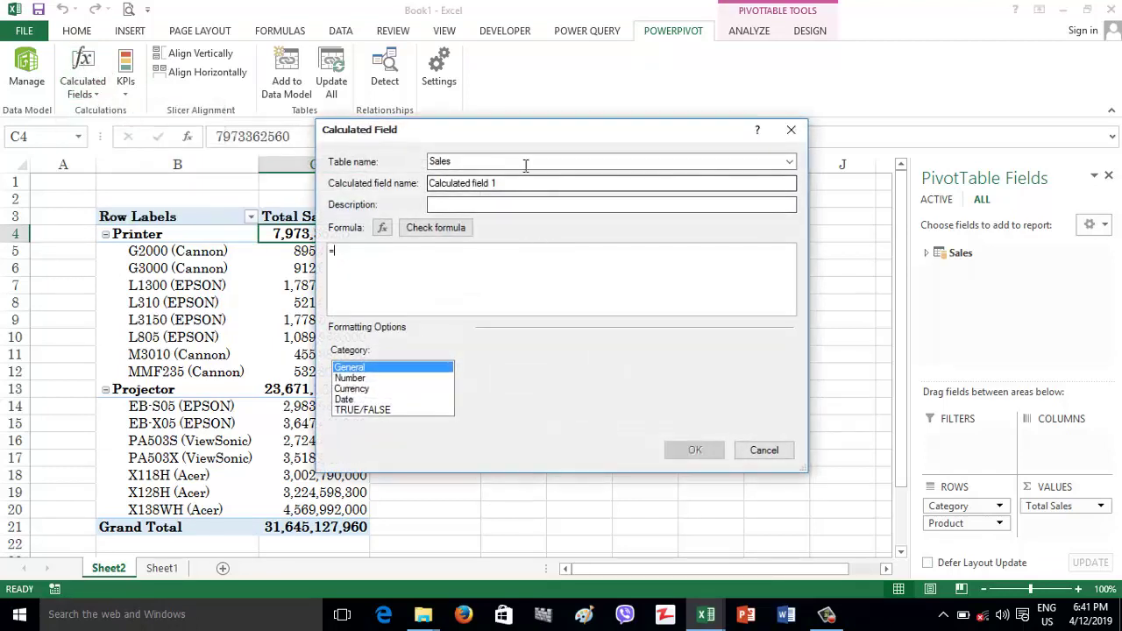
key("Tab")
key("BackSpace")
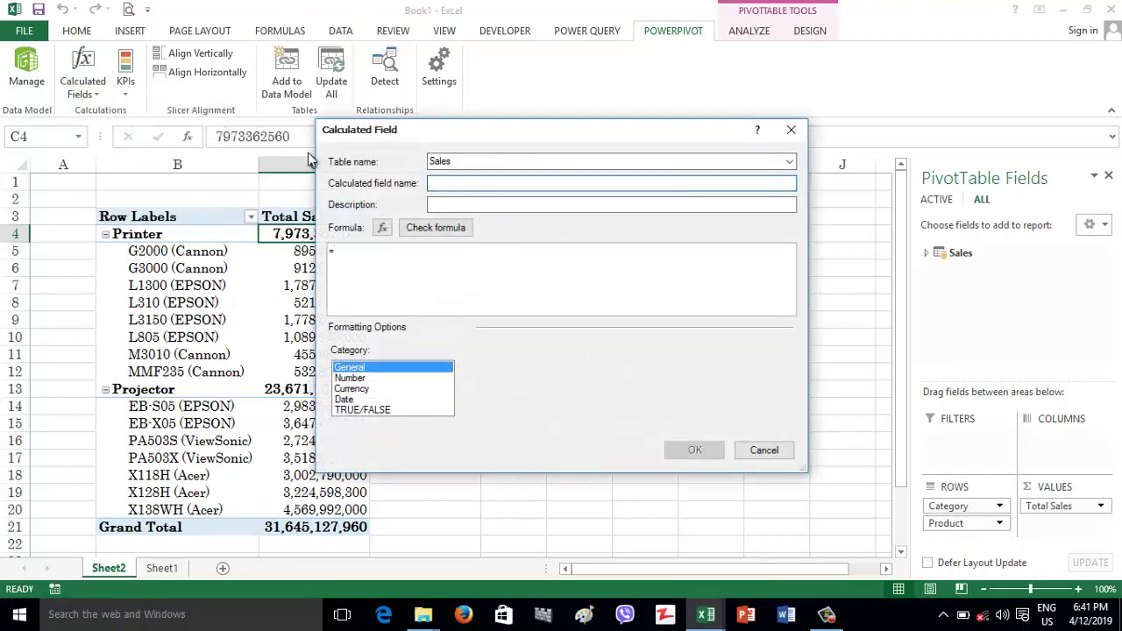
type("Cosst Of Goods Sold")
key("Tab")
key("Tab")
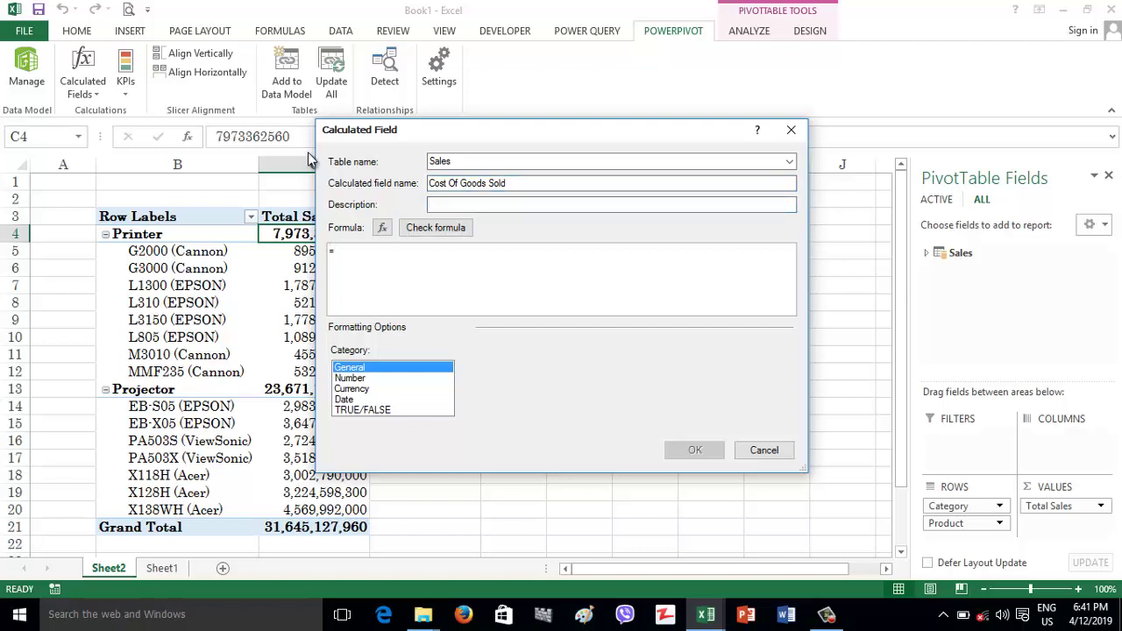
Step: Begin the field's formula with SUMX, putting the table argument Sales on its own line
type("sumx")
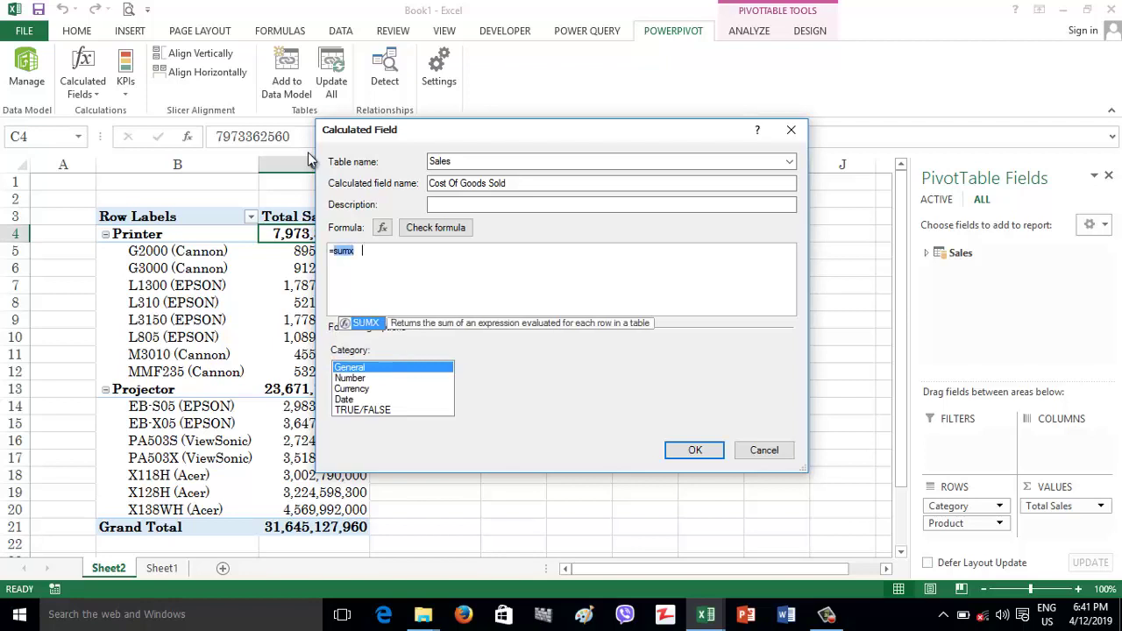
key("Tab")
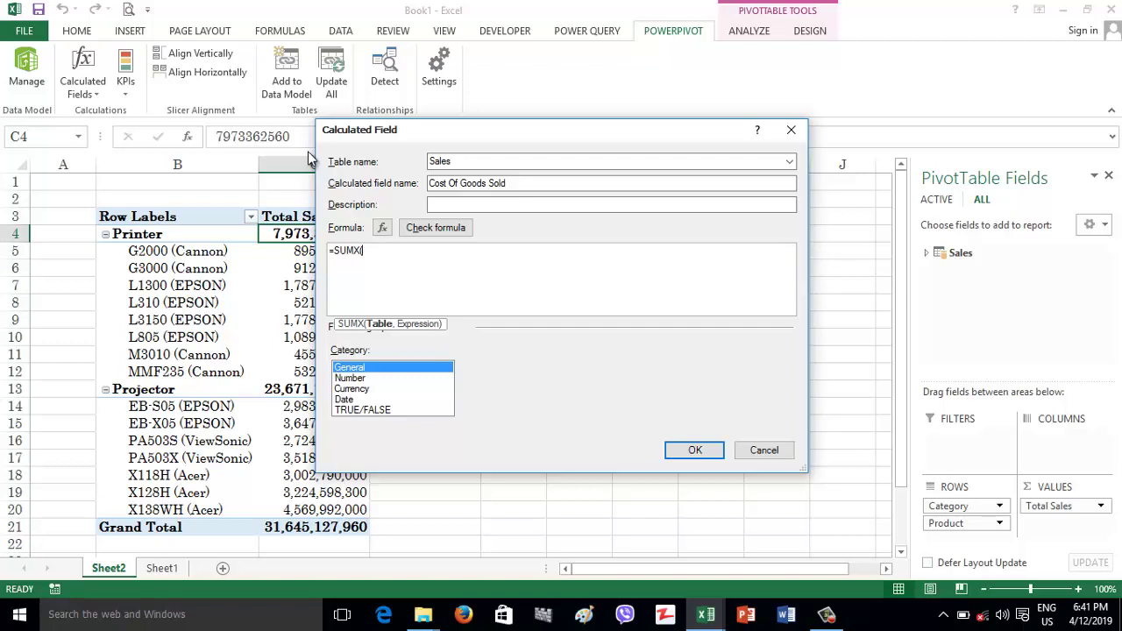
key("Return")
type("Sales,")
key("shift+Return")
Step: Complete the formula with the expression Sales[Qty] * RELATED( Product[Cost Price] ) and put the closing parenthesis on its own line
type("Sales[q")
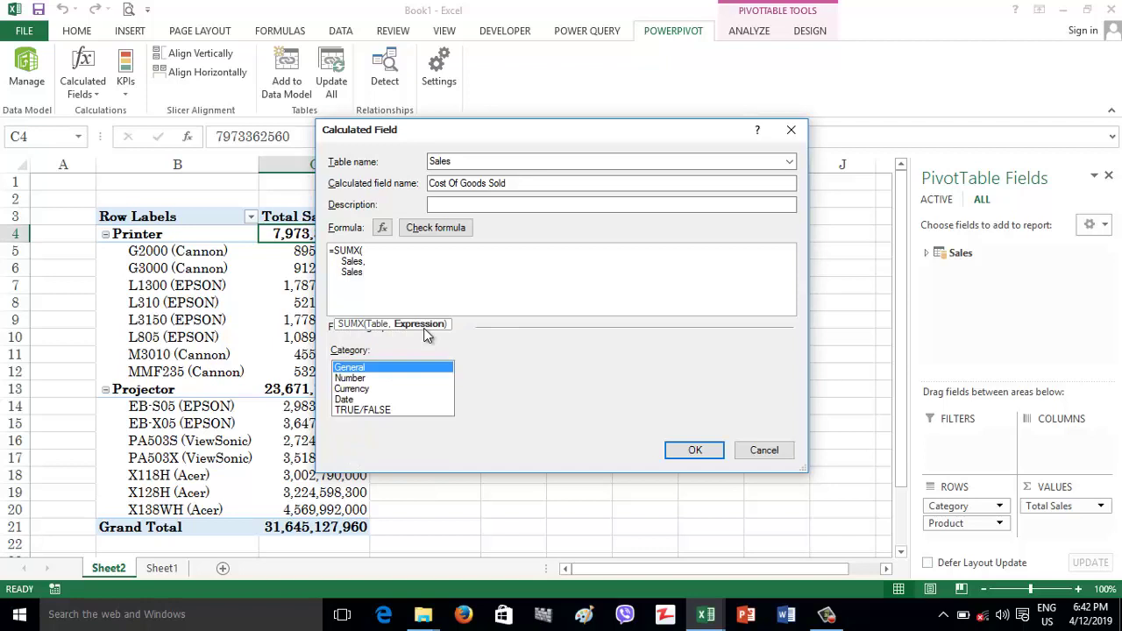
key("Tab")
key("BackSpace")
key("BackSpace")
key("BackSpace")
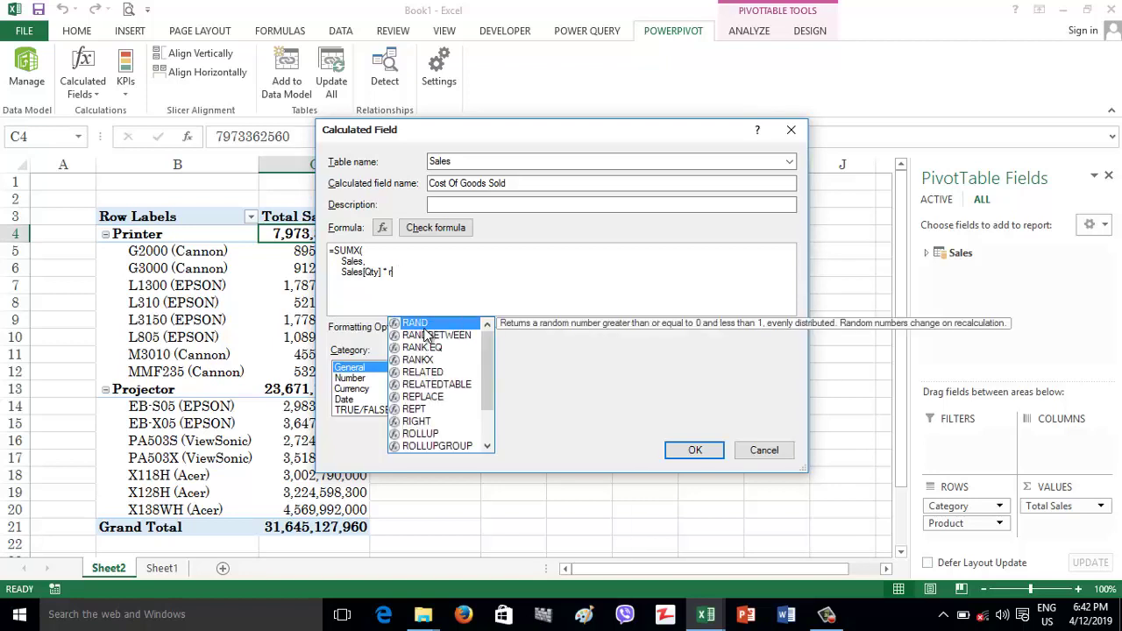
type("e")
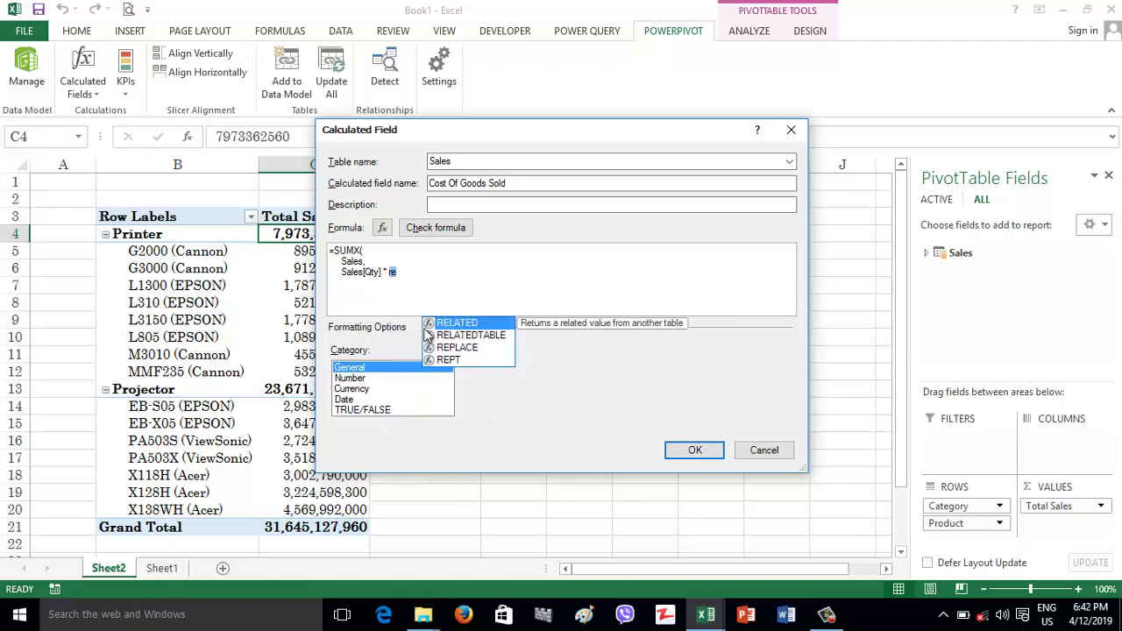
key("Tab")
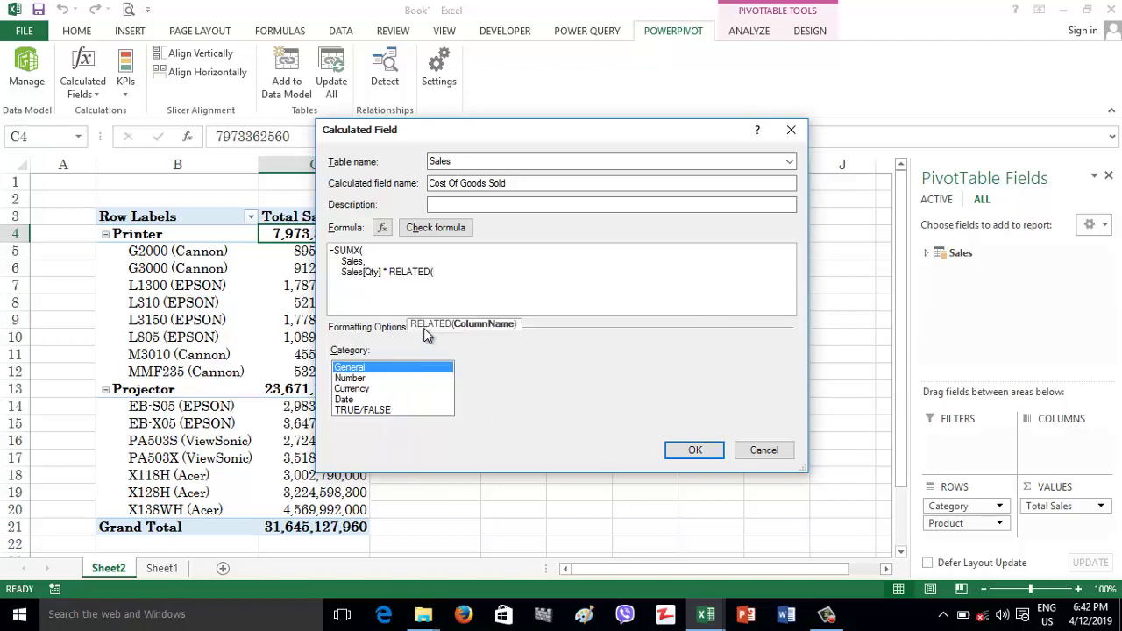
type("Product[c")
key("Tab")
type(")")
key("Return")
type(")")
Step: Format the calculated field as a whole number with a 1000 separator and create it
left_click(350, 378)
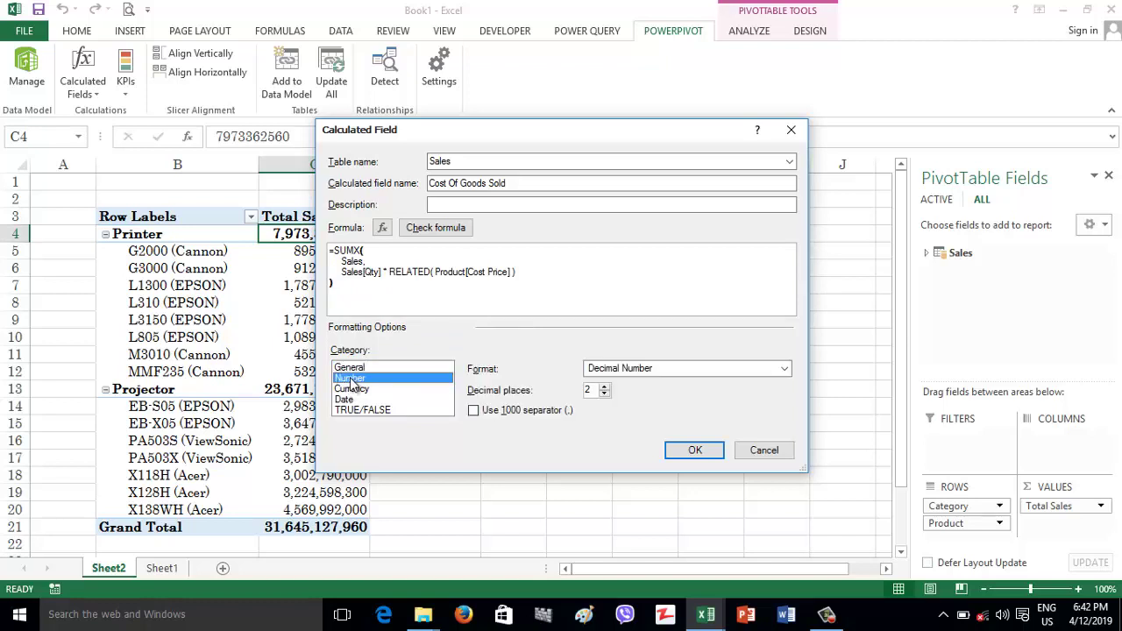
left_click(605, 368)
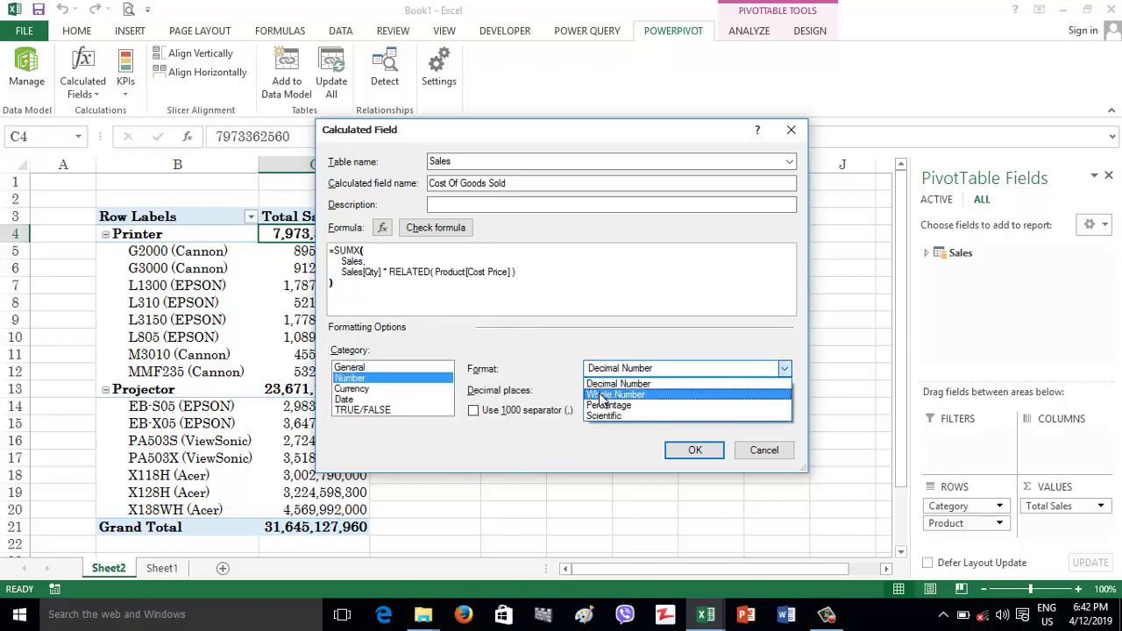
left_click(613, 391)
left_click(481, 414)
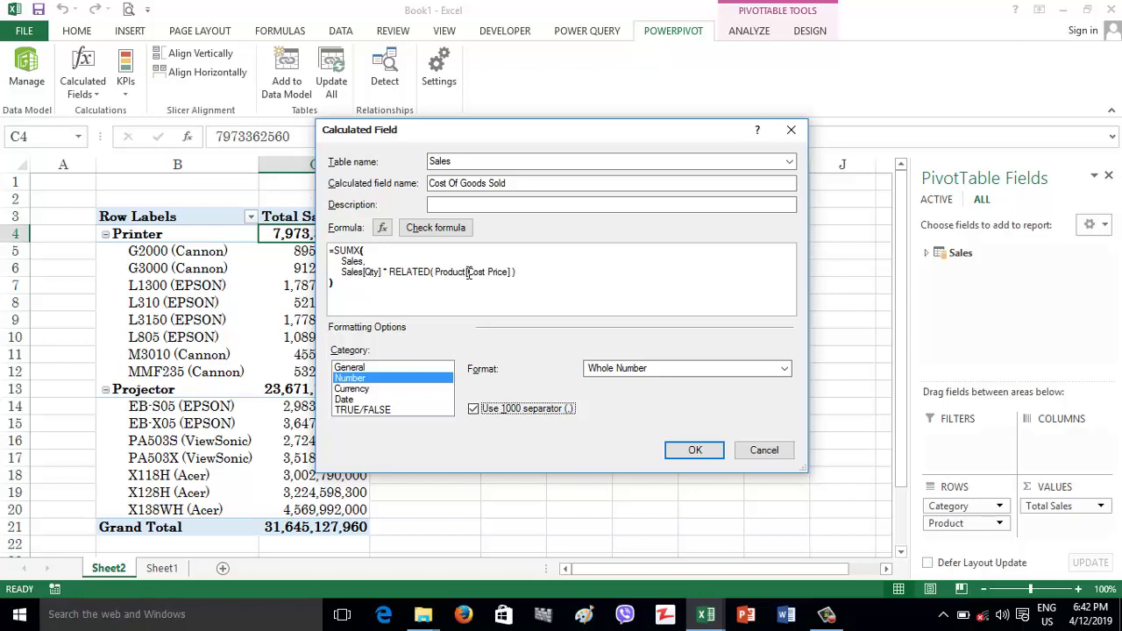
key("Return")
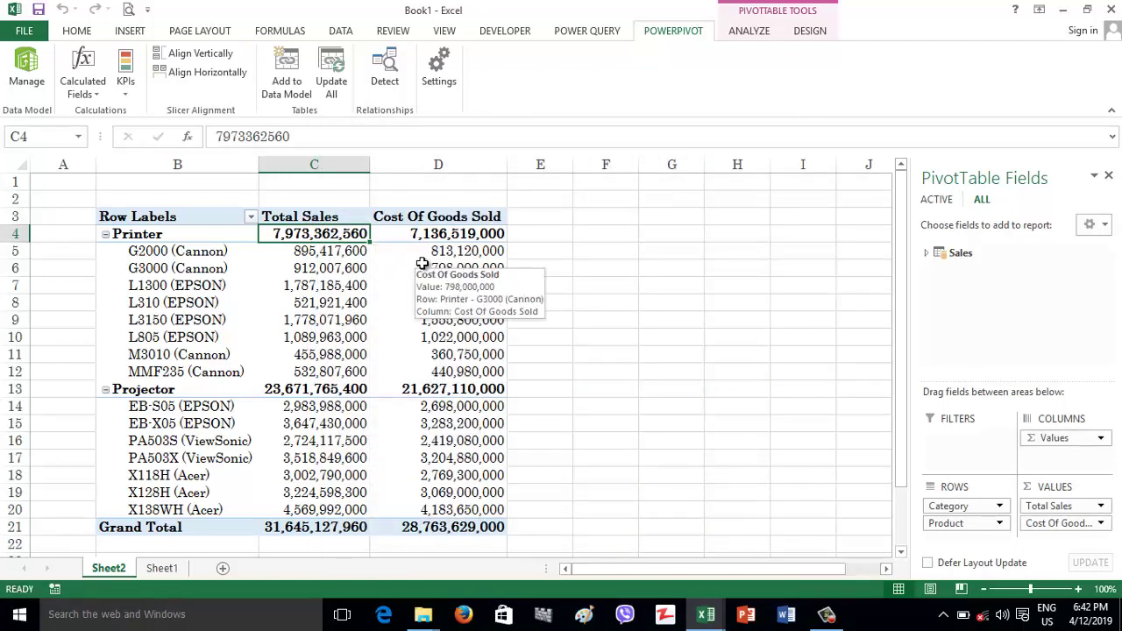
Step: Review the Cost Of Goods Sold values in the PivotTable and the field's full multi-line formula in PowerPivot's Sales table
left_click(438, 320)
left_click(438, 355)
left_click(439, 303)
left_click(438, 251)
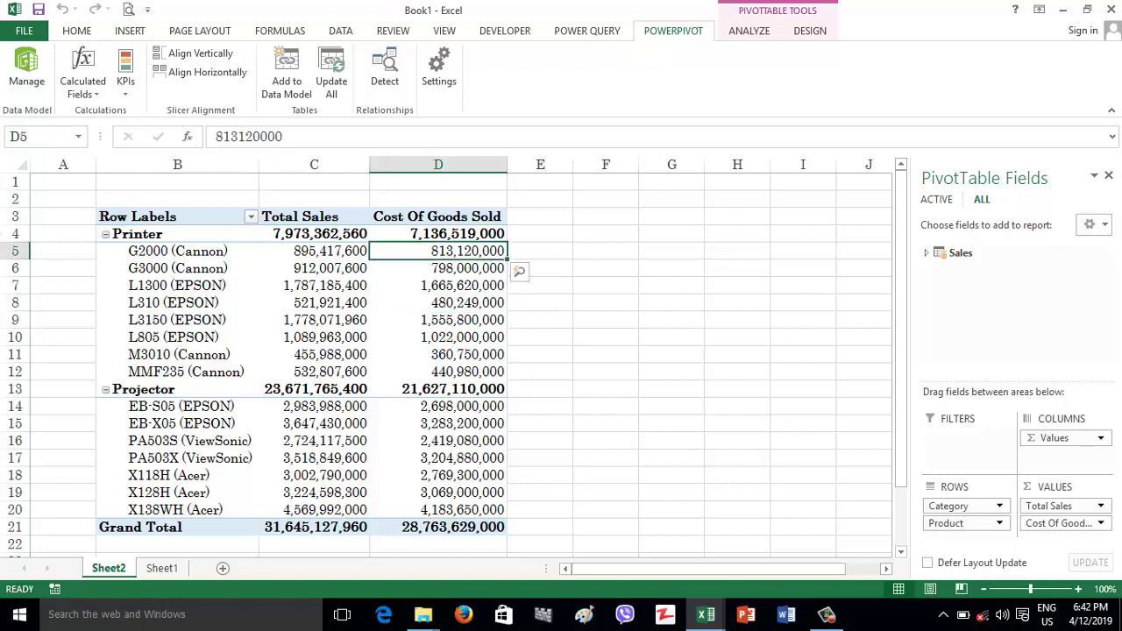
left_click(27, 68)
left_click(188, 467)
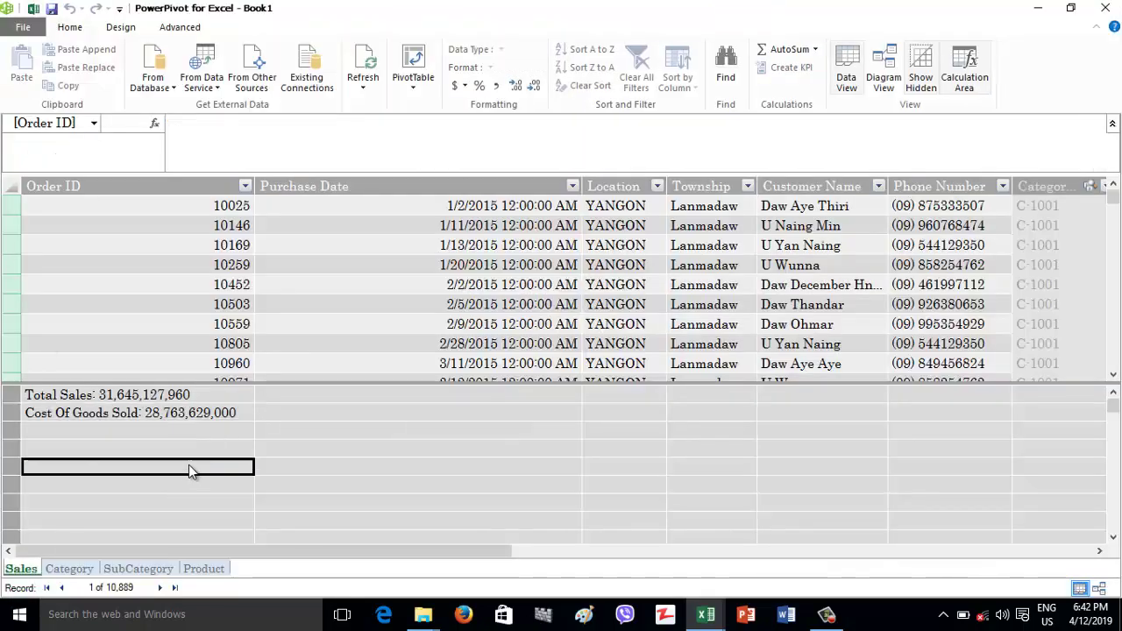
left_click(146, 414)
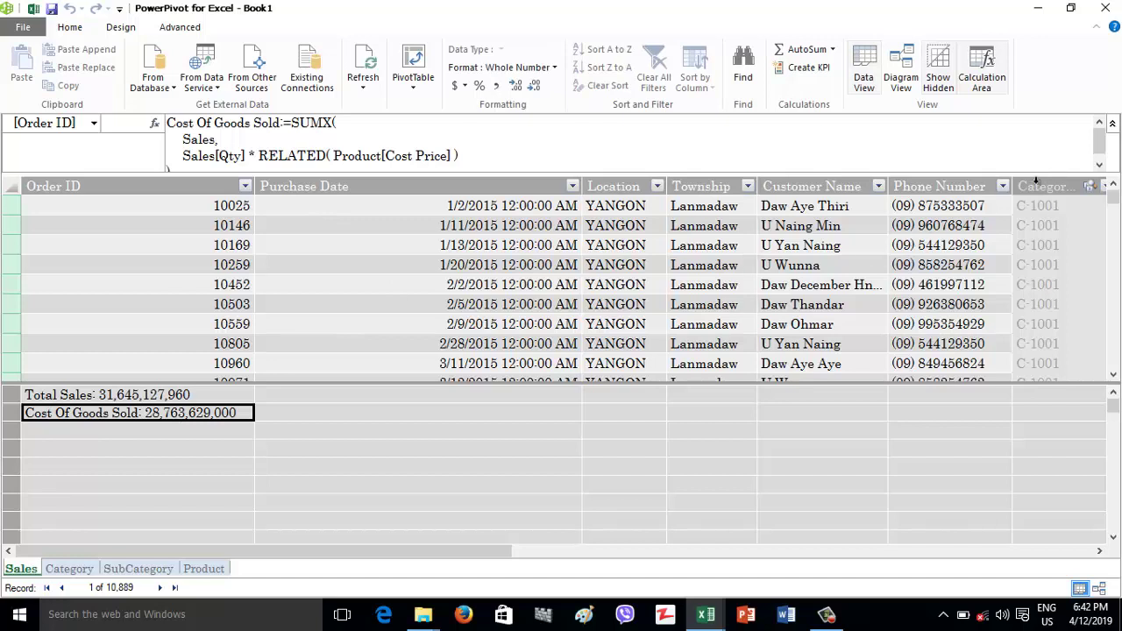
left_click_drag(989, 175, 989, 272)
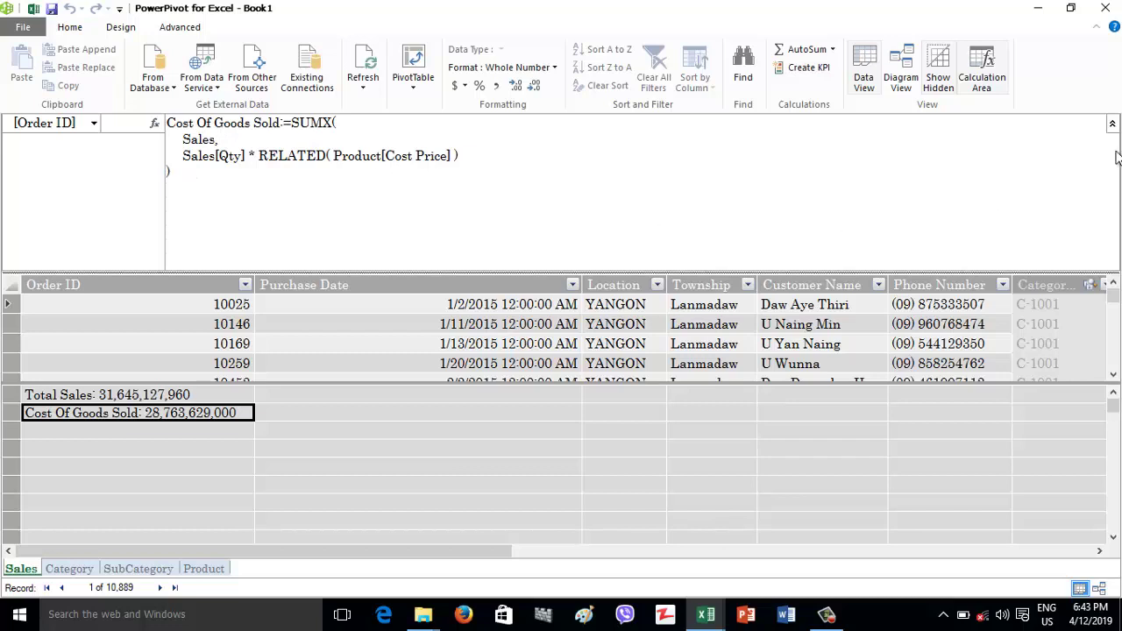
left_click(1113, 124)
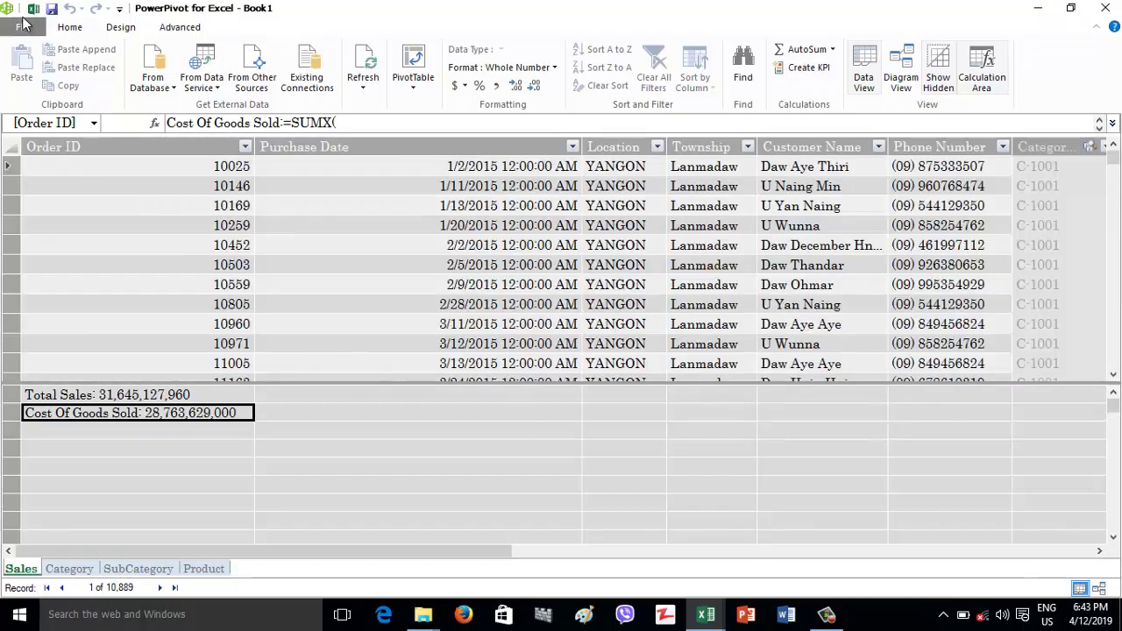
Step: Examine the Total Sales and Cost Of Goods Sold formulas in the Sales table's calculation area
left_click(37, 394)
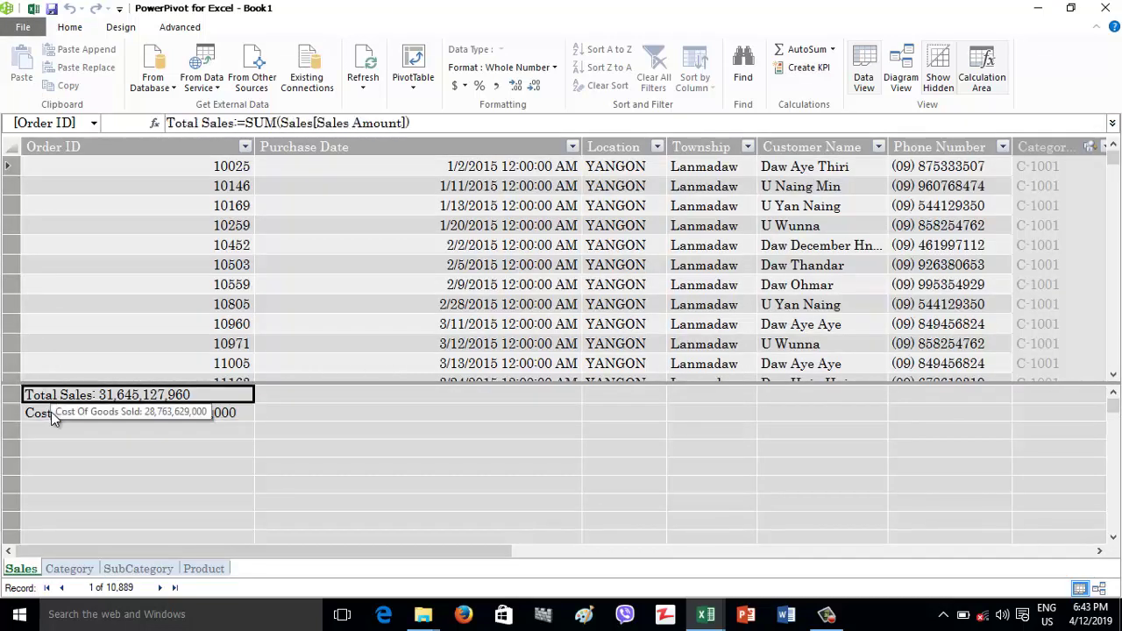
left_click(51, 412)
left_click(71, 430)
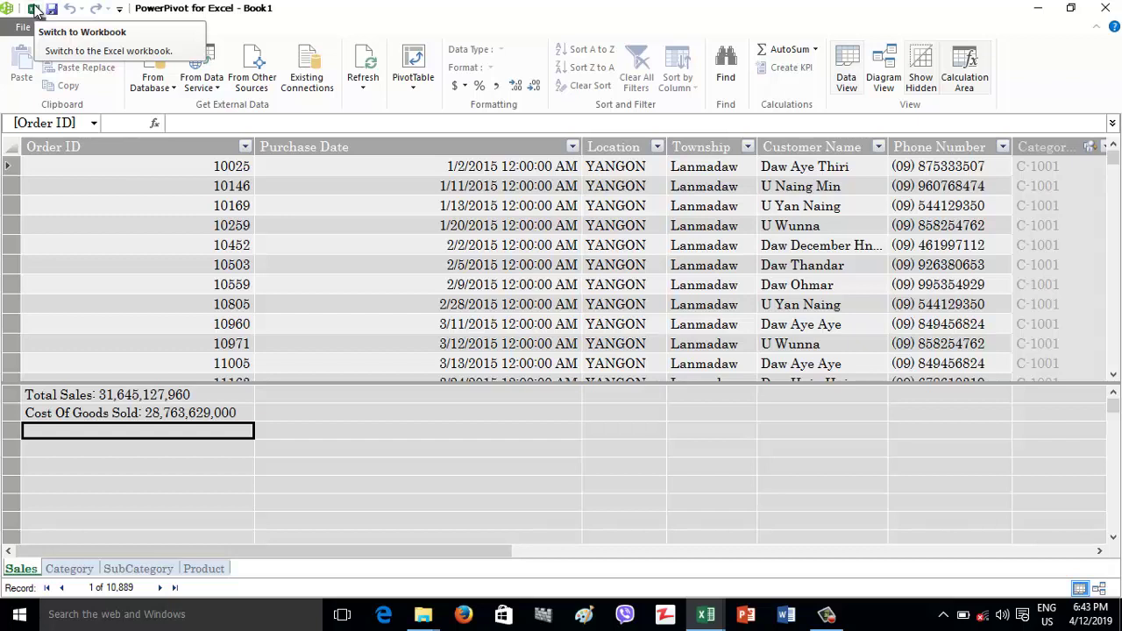
left_click(77, 414)
left_click(70, 396)
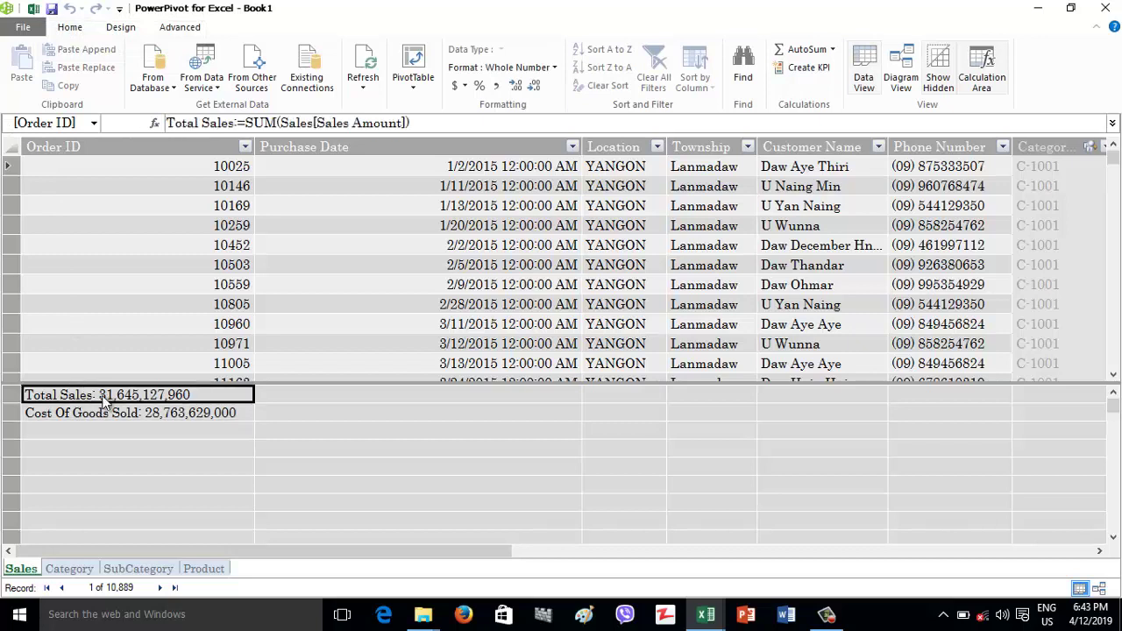
left_click(70, 414)
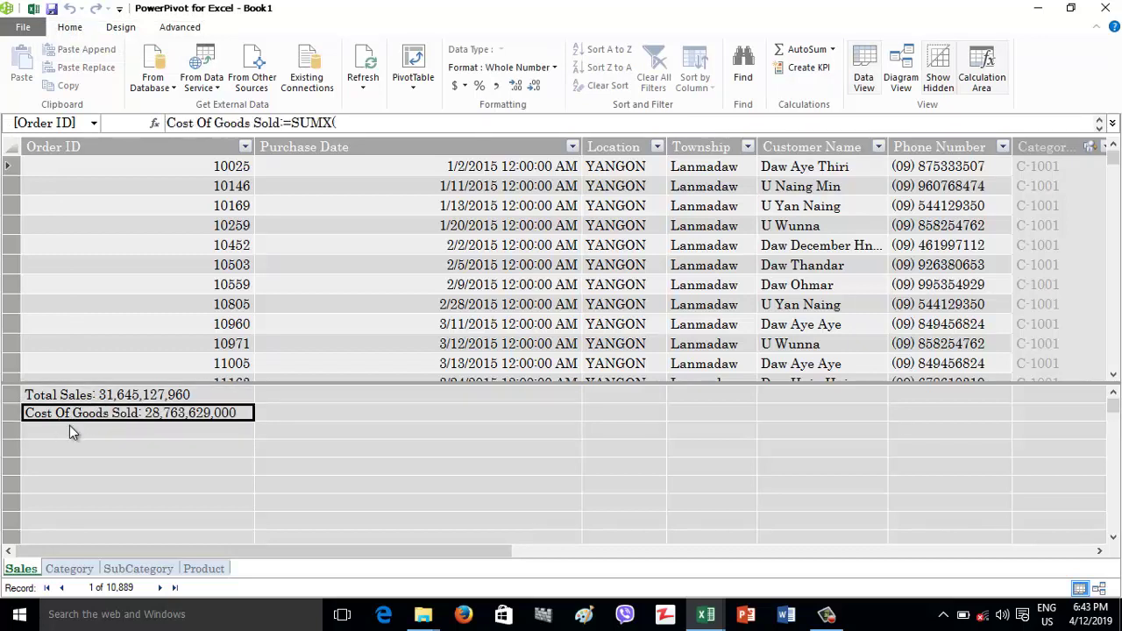
left_click(69, 428)
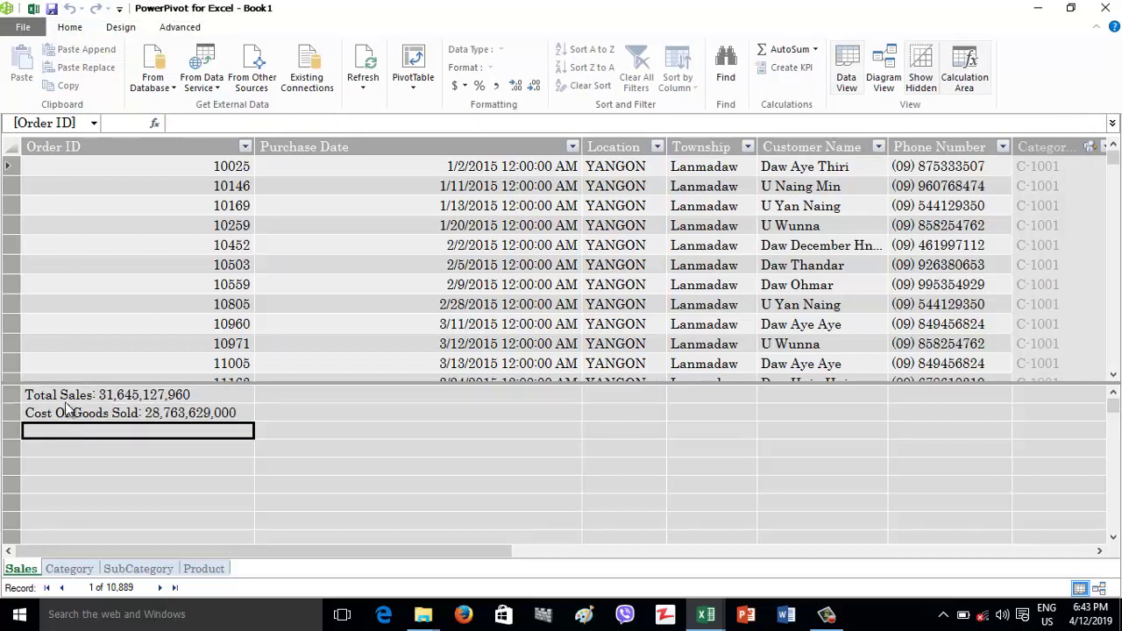
Step: Rename the Total Sales calculated field as Revenue in its formula, keeping the SUM expression
left_click(69, 396)
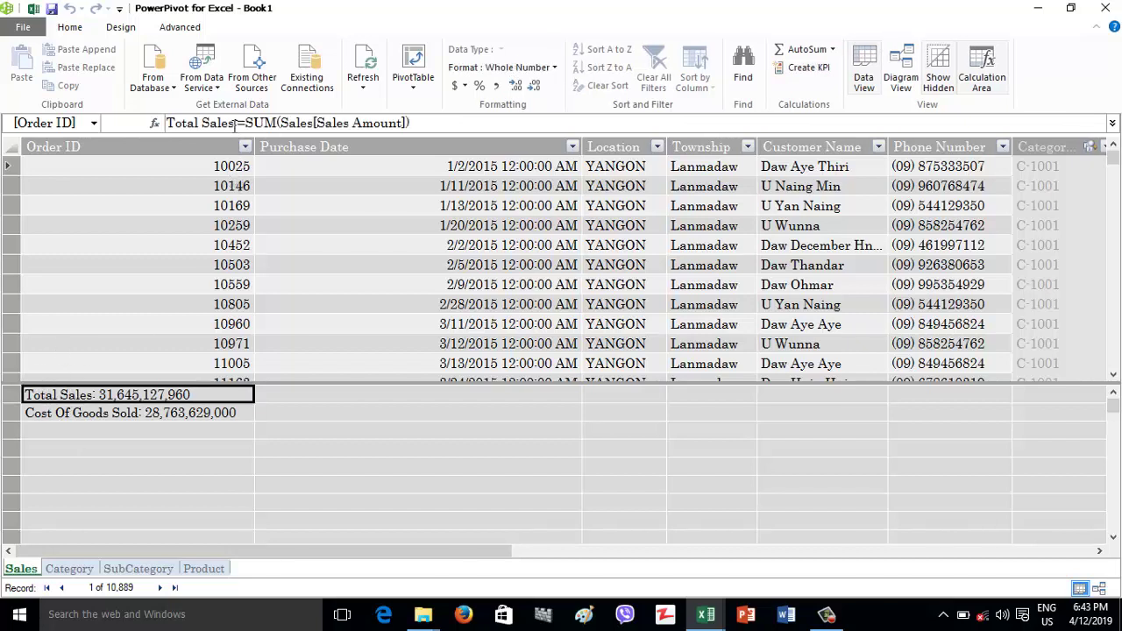
left_click_drag(232, 125, 88, 127)
key("BackSpace")
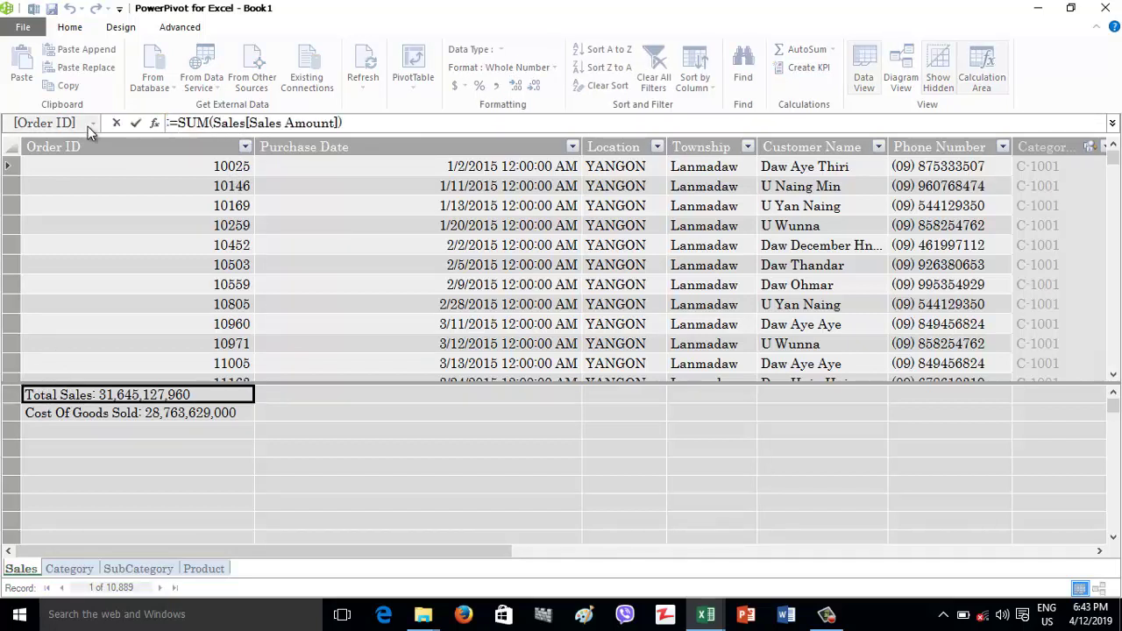
type("REv")
key("BackSpace")
key("BackSpace")
type("evenue")
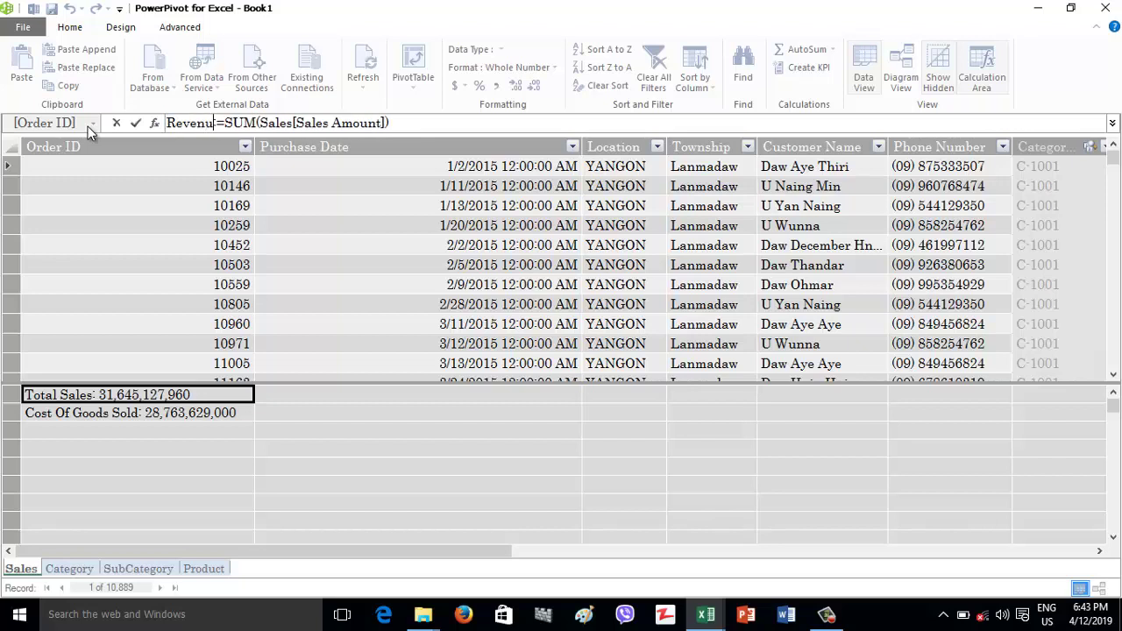
key("Return")
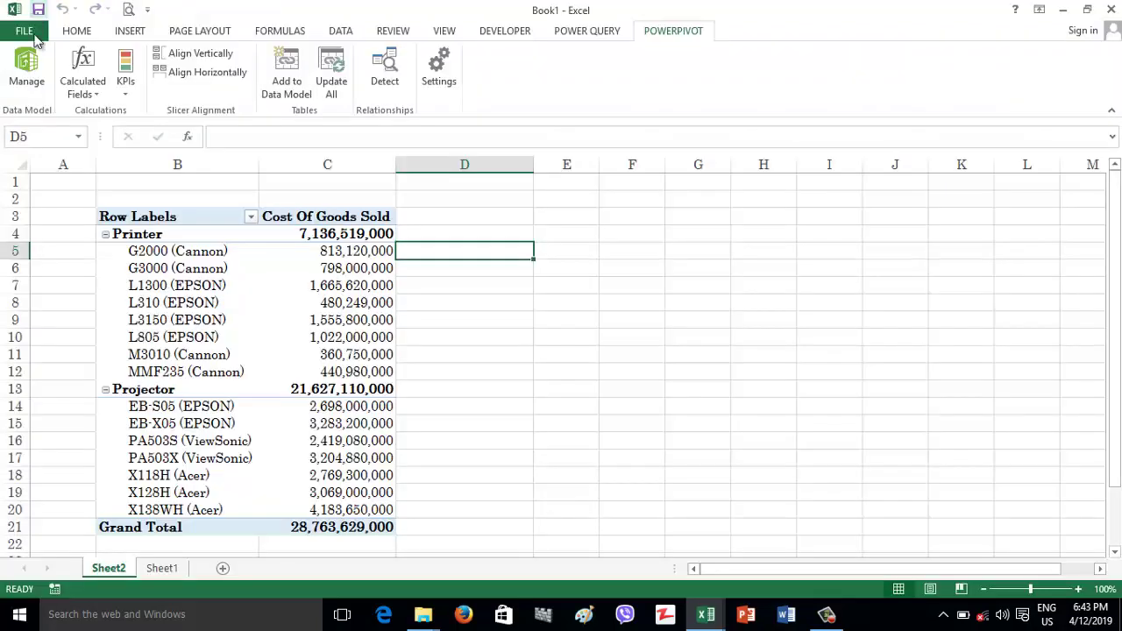
Step: Back in the Excel workbook, add Revenue to the PivotTable's values after Cost Of Goods Sold and compare the Printer figures
left_click(33, 9)
left_click(930, 252)
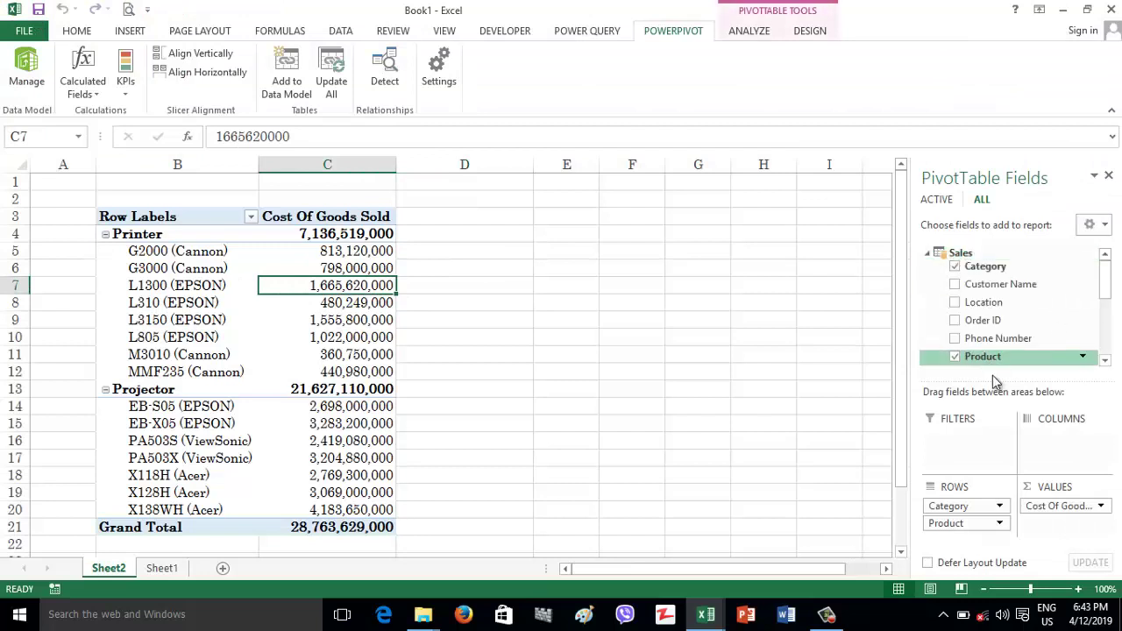
scroll(999, 368, "down", 3)
left_click_drag(973, 331, 1049, 526)
left_click(332, 240)
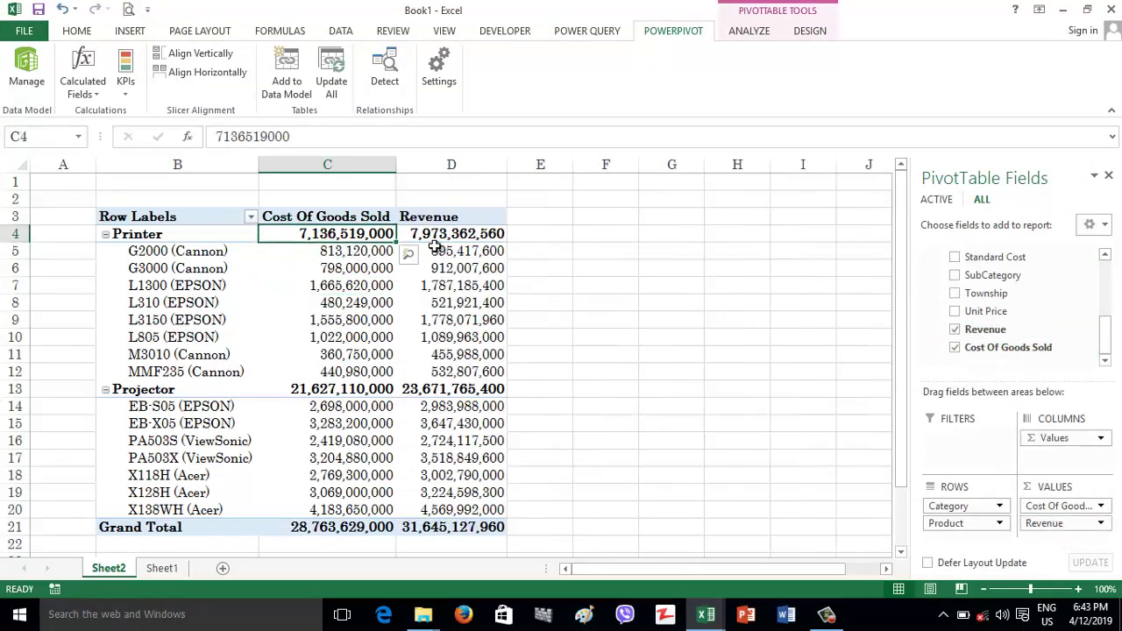
left_click(444, 248)
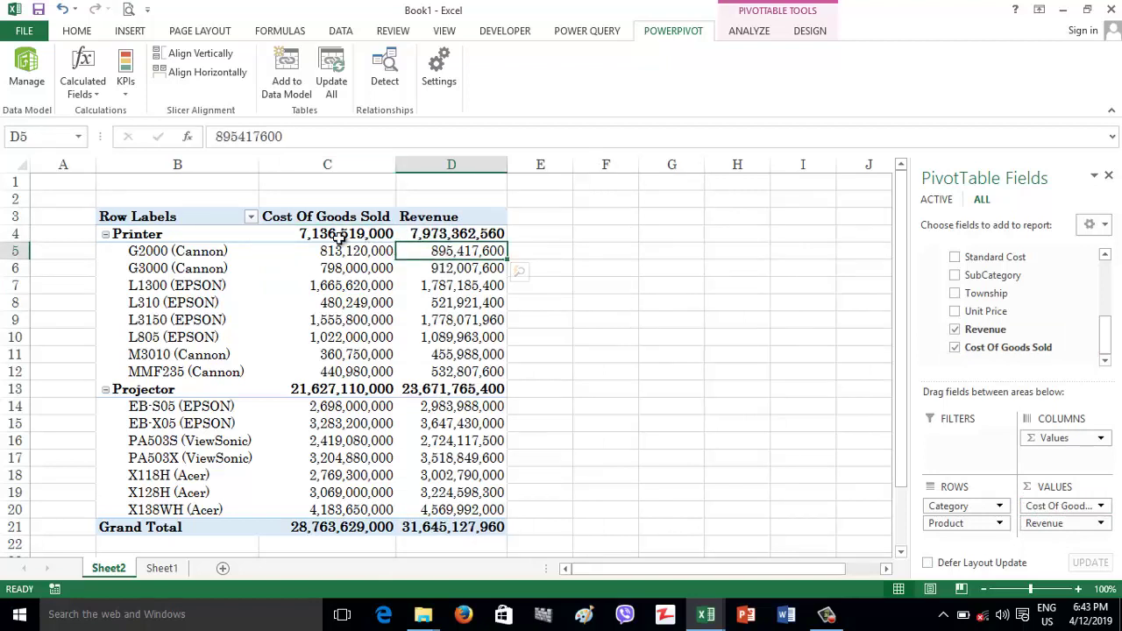
left_click(342, 238)
left_click(419, 240)
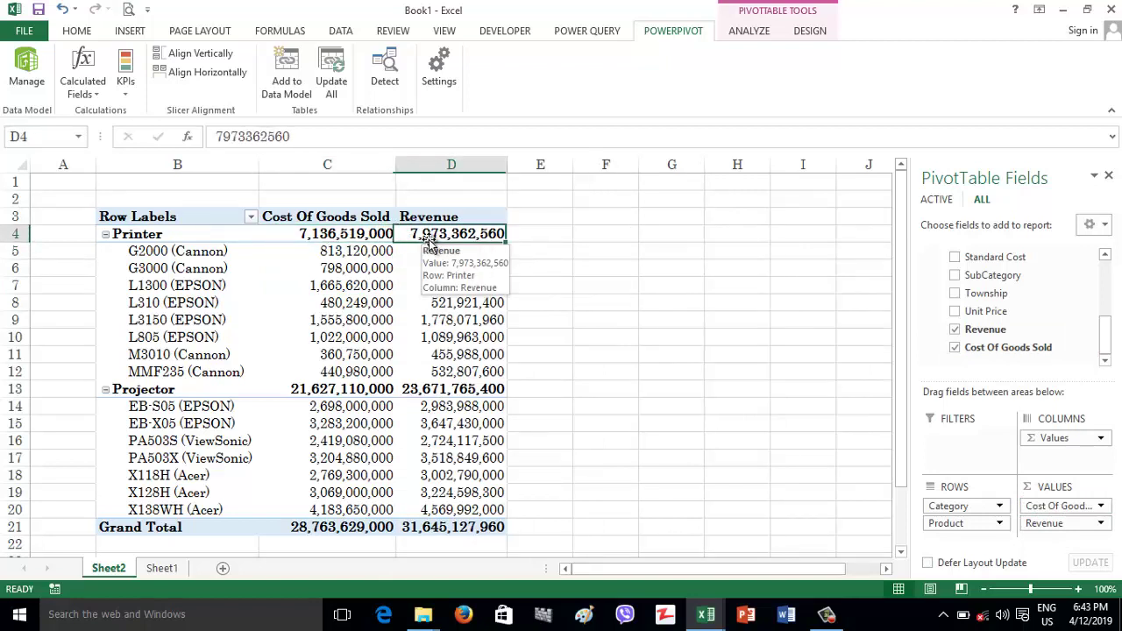
left_click(353, 238)
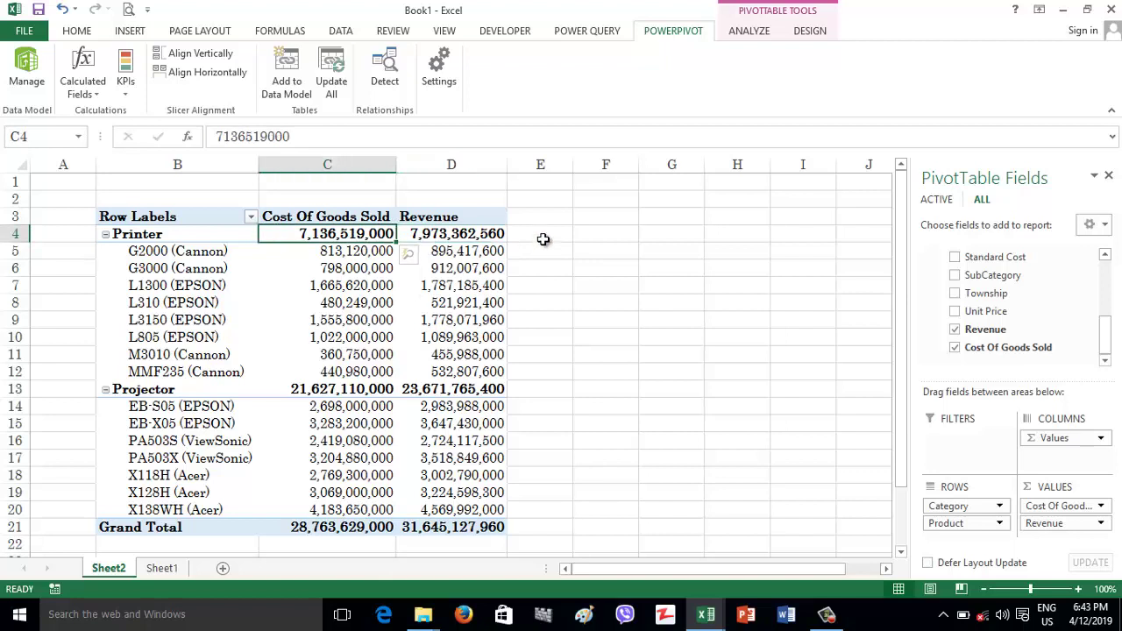
Step: In the PowerPivot window, create the calculated field Gross Profit:=[Revenue]-[Cost Of Goods Sold] below the Sales table's existing fields
left_click(27, 70)
left_click(157, 429)
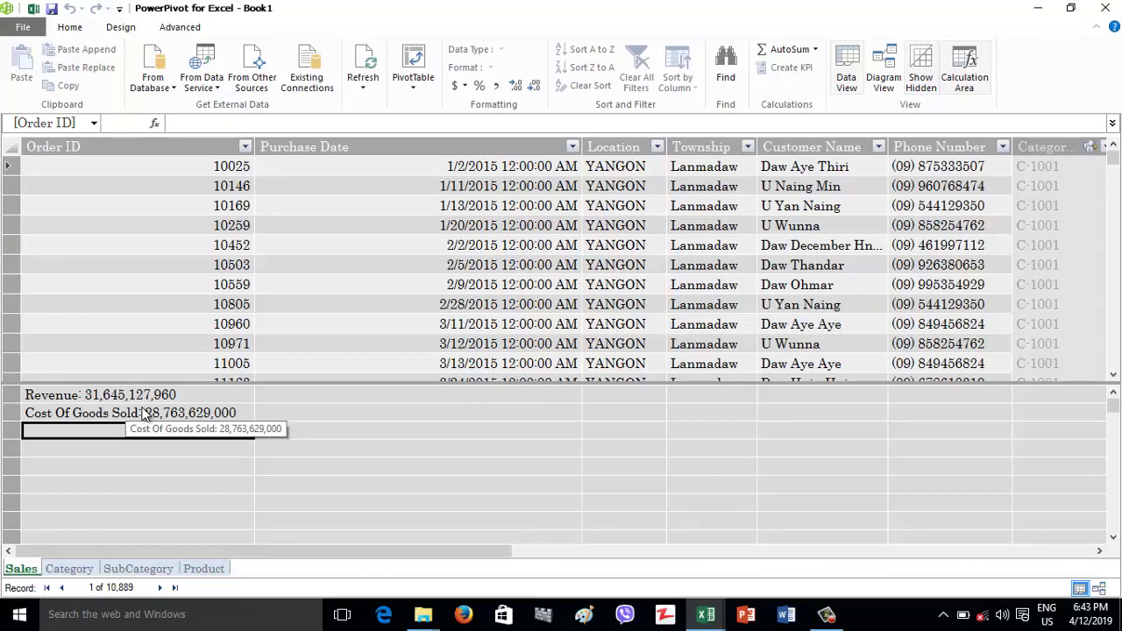
type("Gross Profit:=")
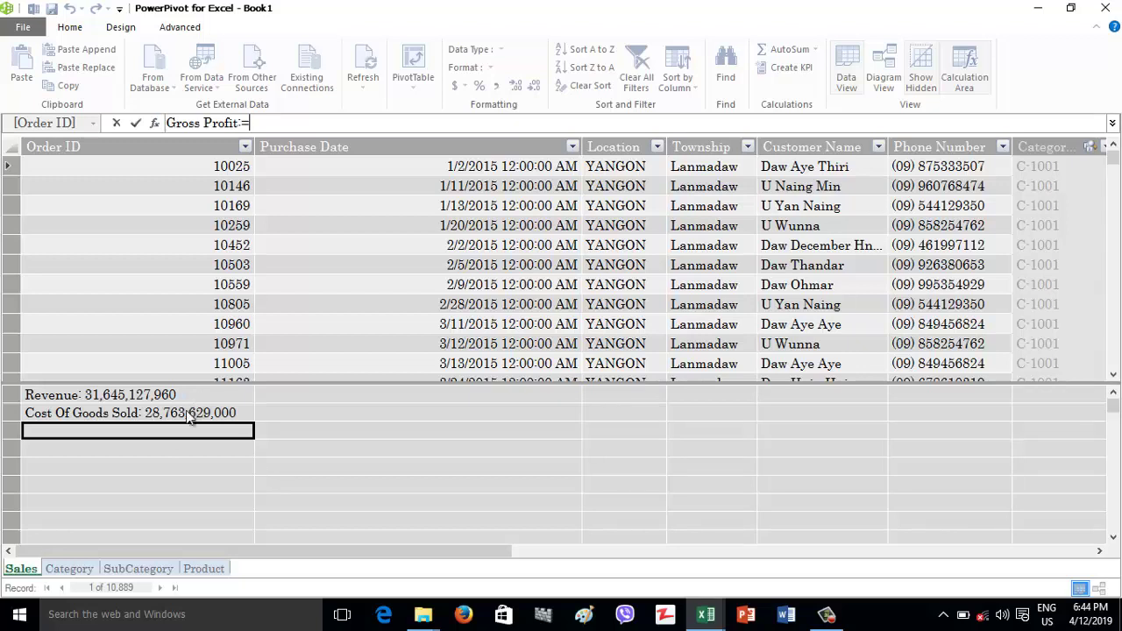
type("[Revenue]-[cos")
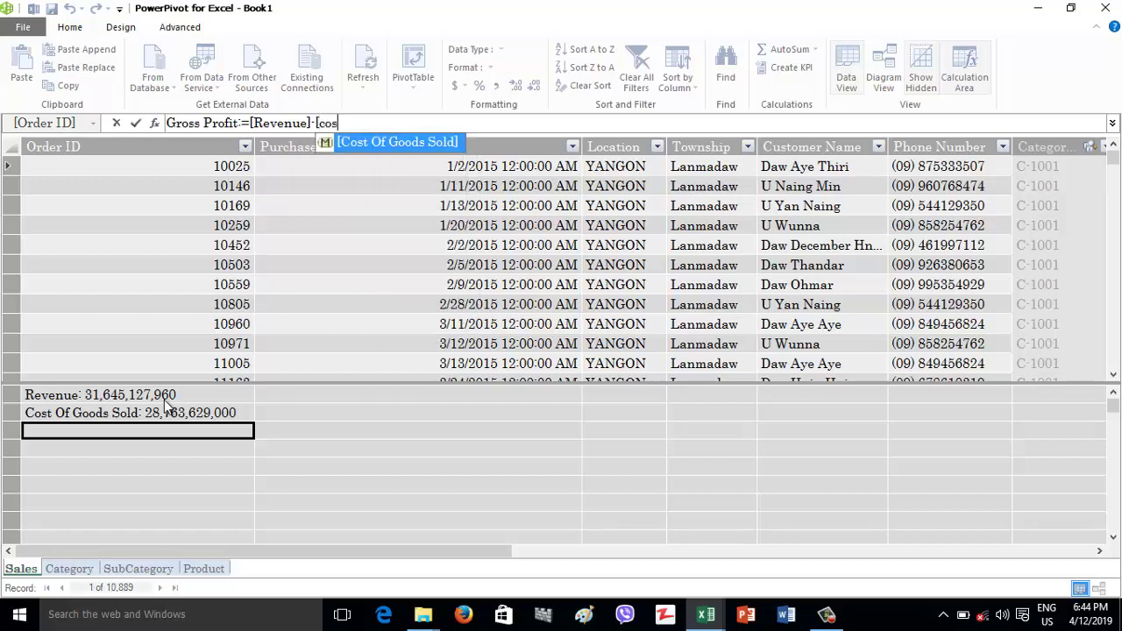
key("Tab")
key("Return")
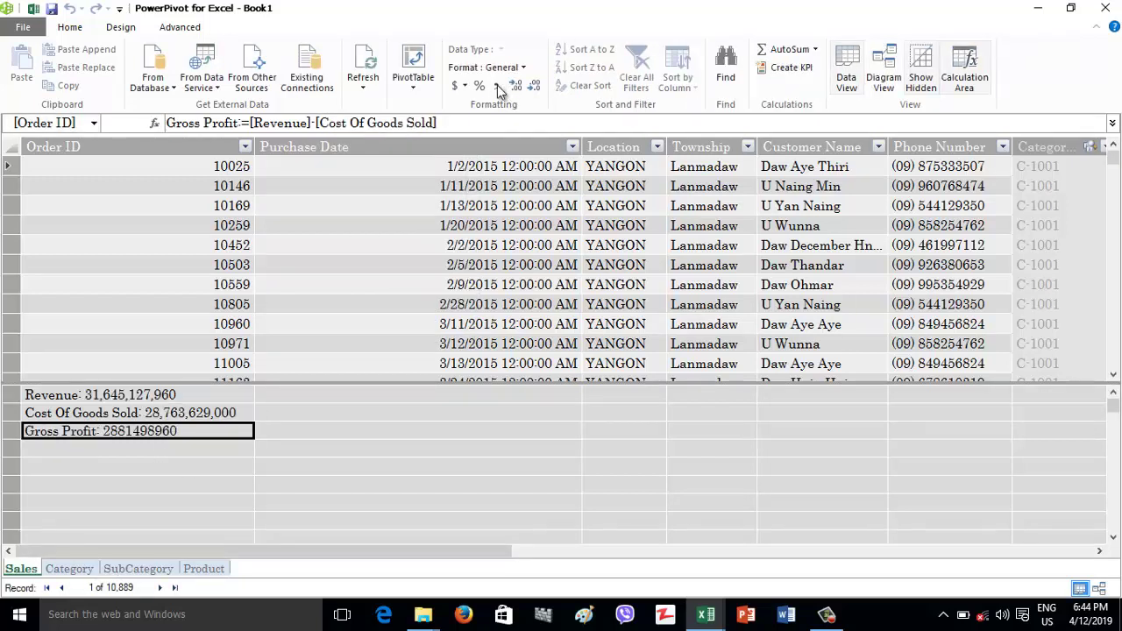
Step: Format Gross Profit with thousands separators and no decimal places
left_click(496, 85)
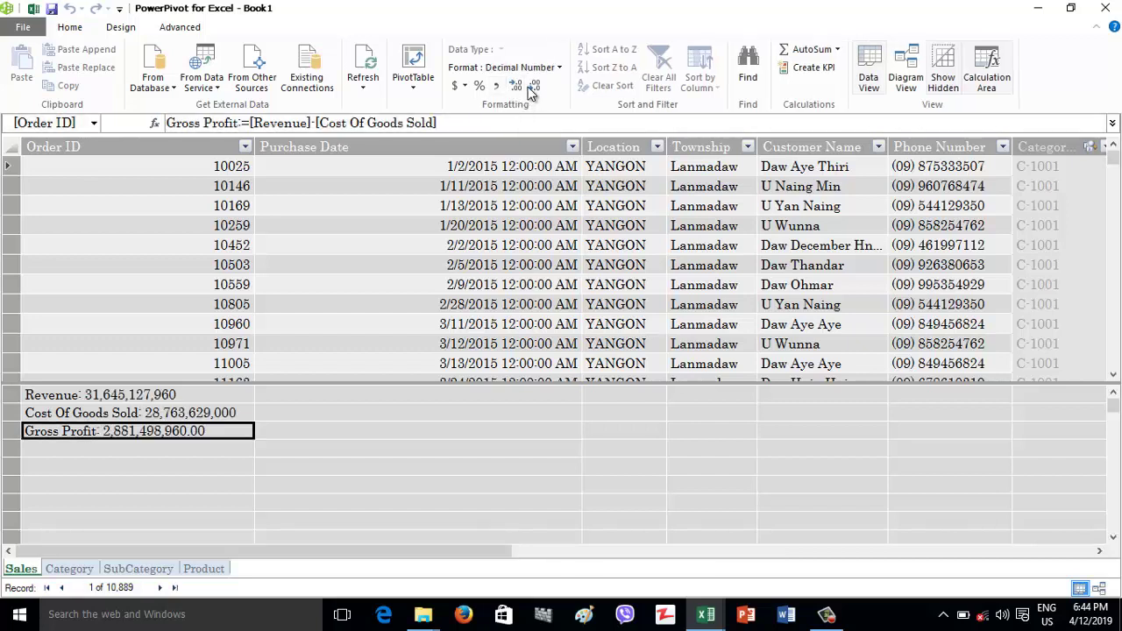
left_click(534, 88)
left_click(533, 88)
Step: Switch to the Excel workbook and add Gross Profit from the Sales table to the PivotTable
left_click(33, 9)
left_click(945, 256)
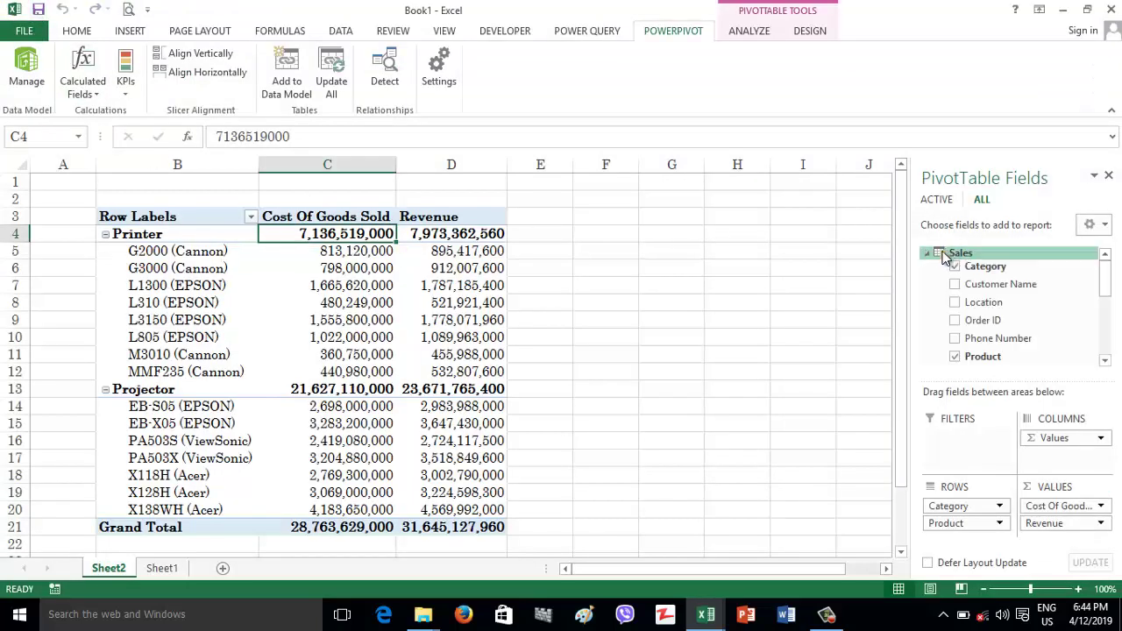
scroll(965, 298, "down", 5)
left_click(955, 347)
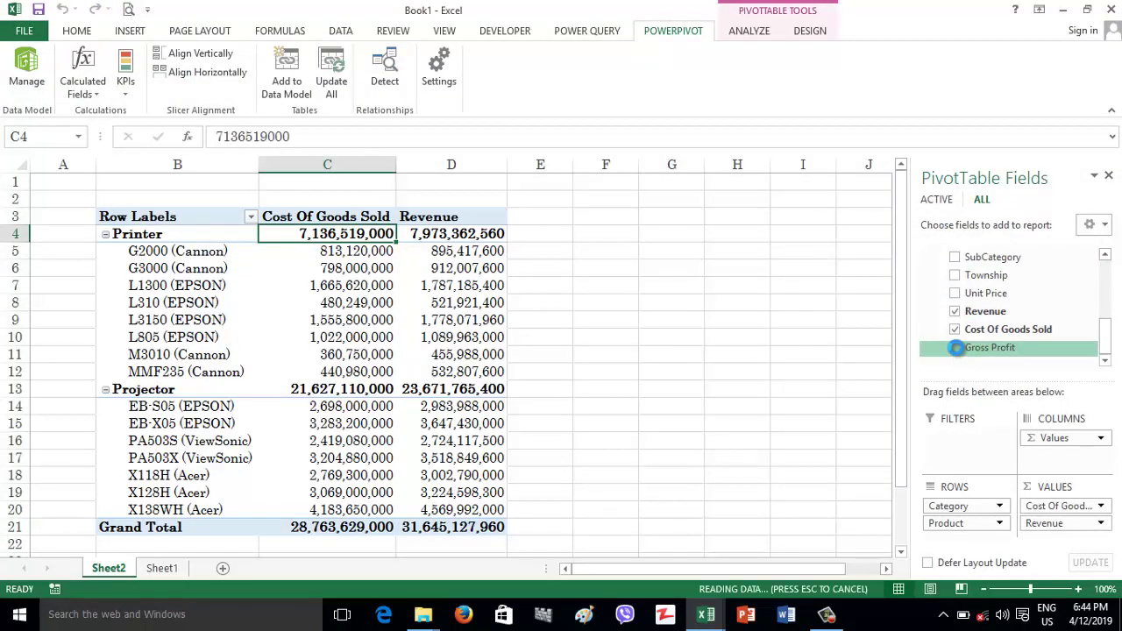
Step: Examine the Gross Profit values by product and compare the Printer gross profit with its revenue in the PivotTable
left_click_drag(558, 251, 550, 363)
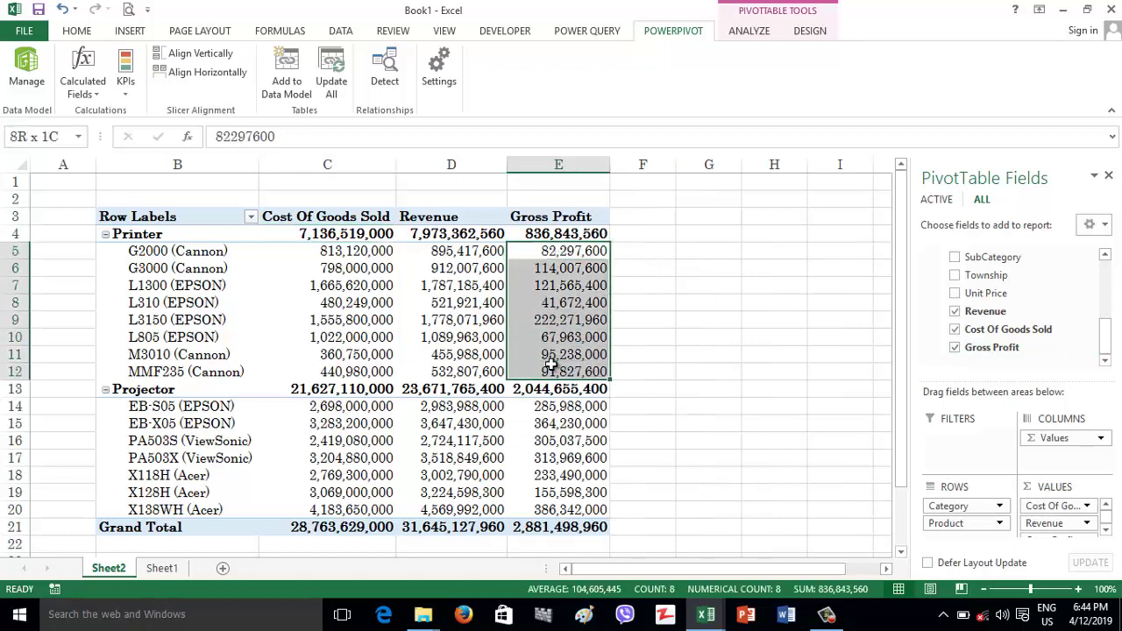
left_click(557, 249)
key("Down")
key("Down")
key("Down")
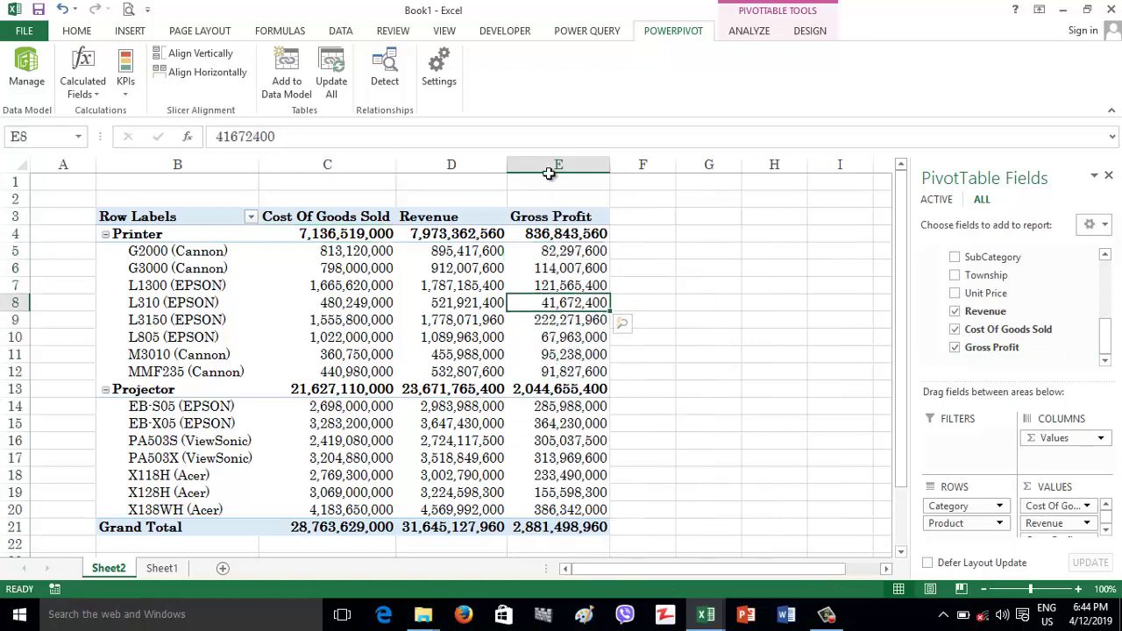
left_click(549, 173)
left_click(561, 252)
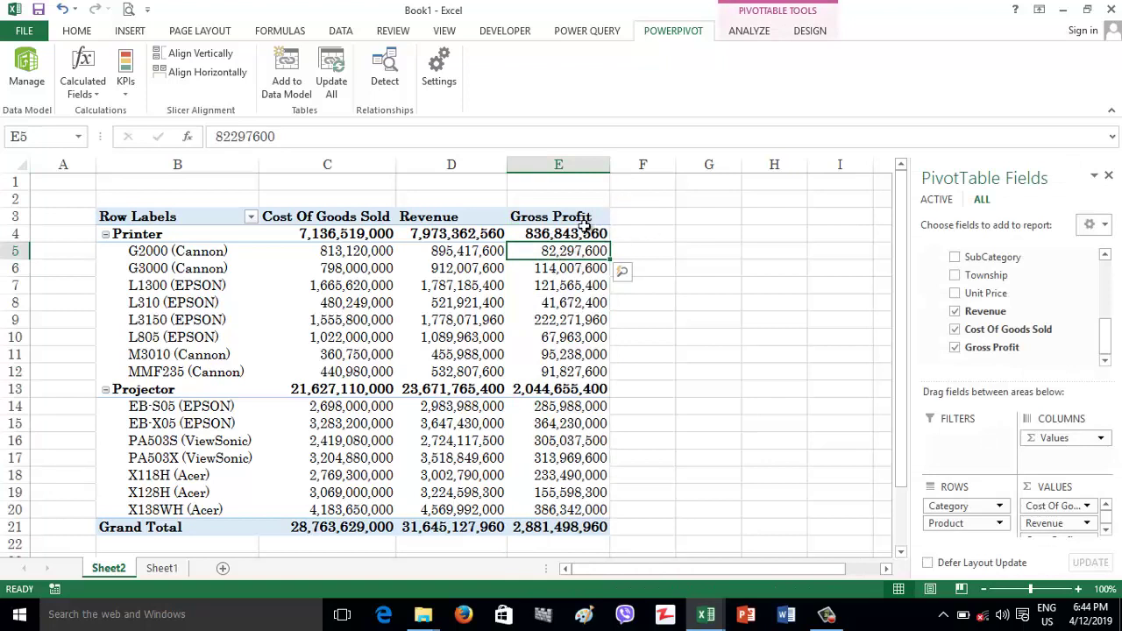
left_click(529, 235)
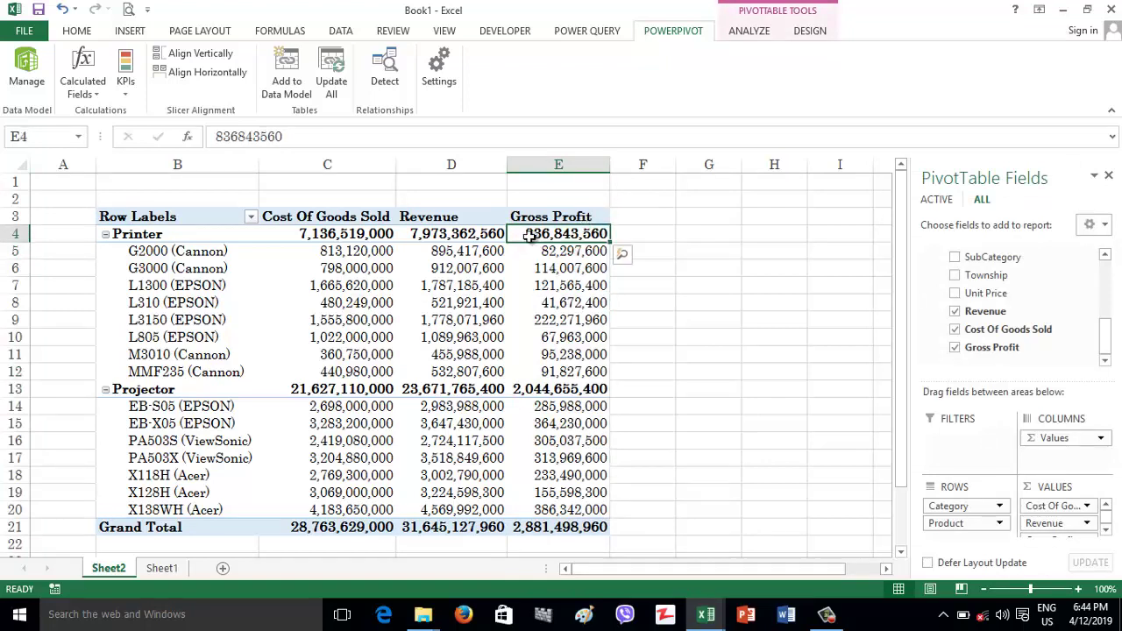
left_click(456, 236)
left_click_drag(455, 237, 464, 252)
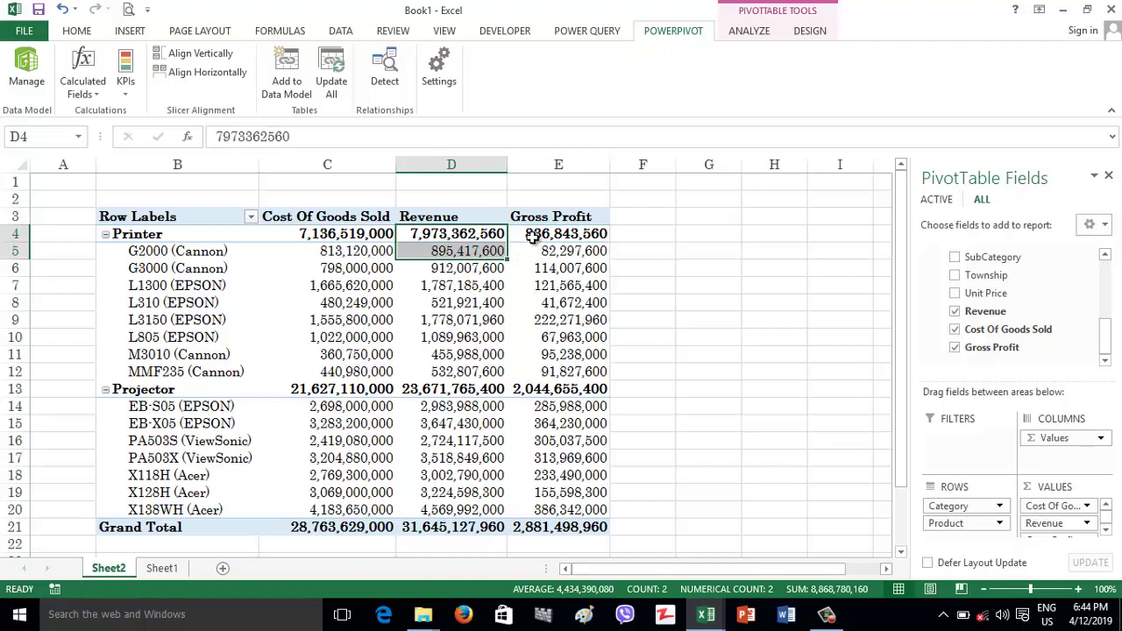
left_click(531, 235)
left_click(449, 237)
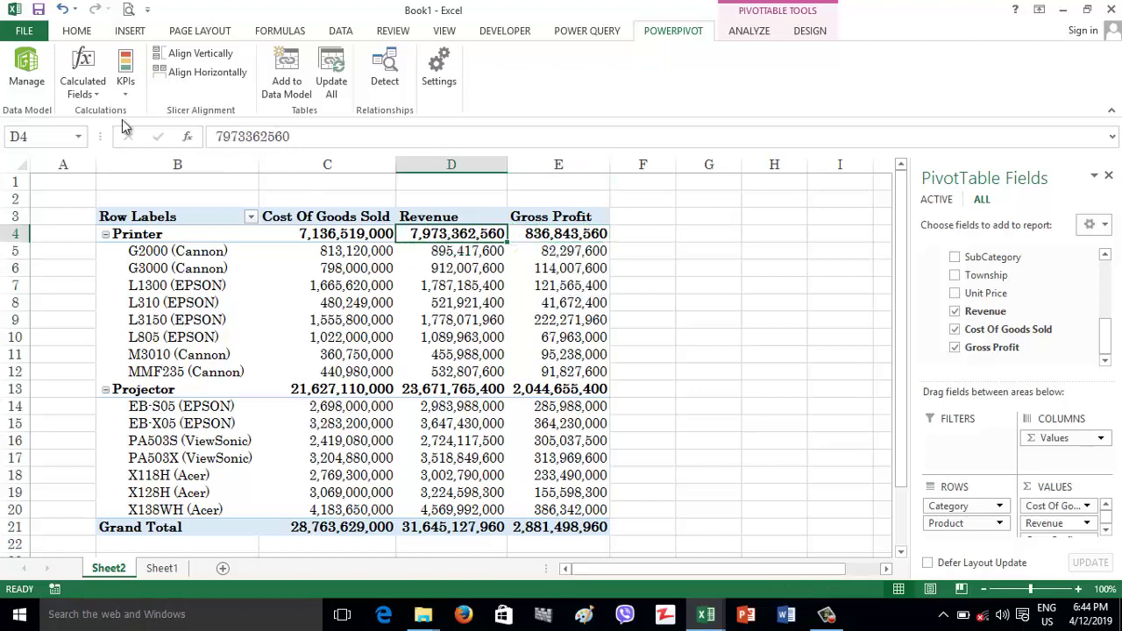
Step: Create a calculated field in the Sales table with the formula =[Gross Profit]/[Revenue], checking the formula and keeping the default name and General format
left_click(83, 86)
left_click(98, 114)
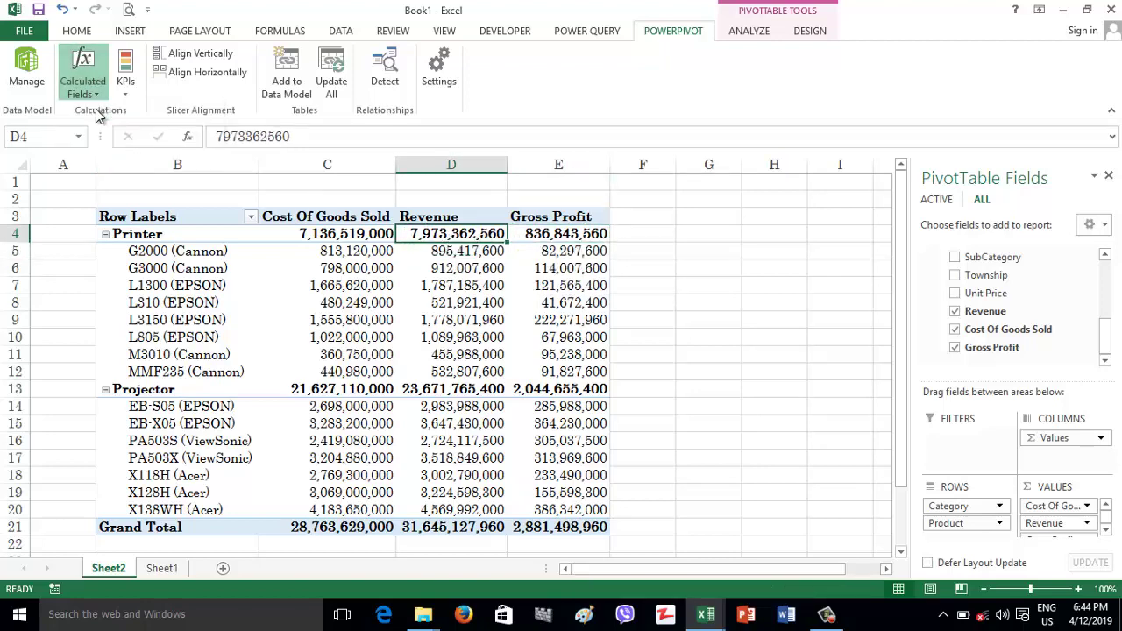
left_click_drag(422, 136, 705, 187)
type("[G")
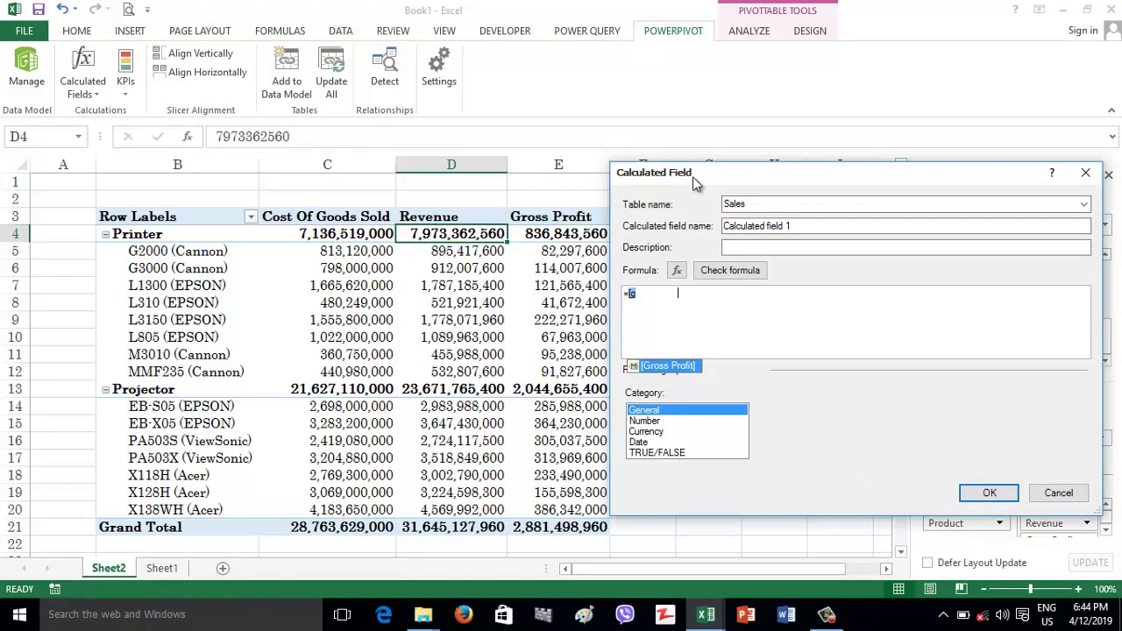
key("Tab")
type("/[r")
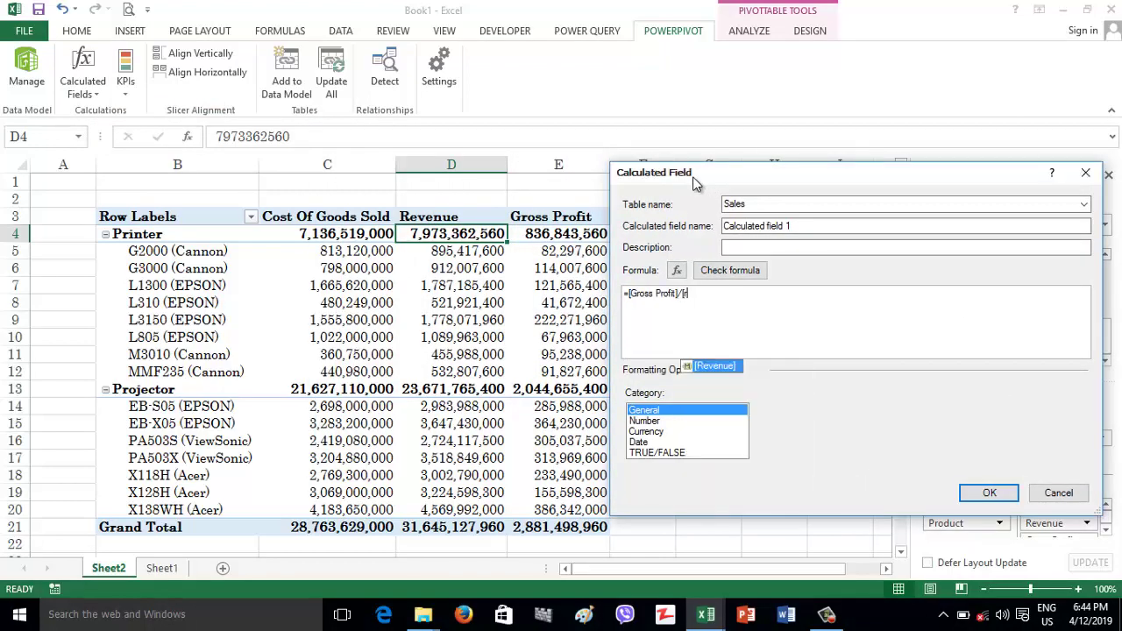
type("e")
key("Tab")
left_click(706, 271)
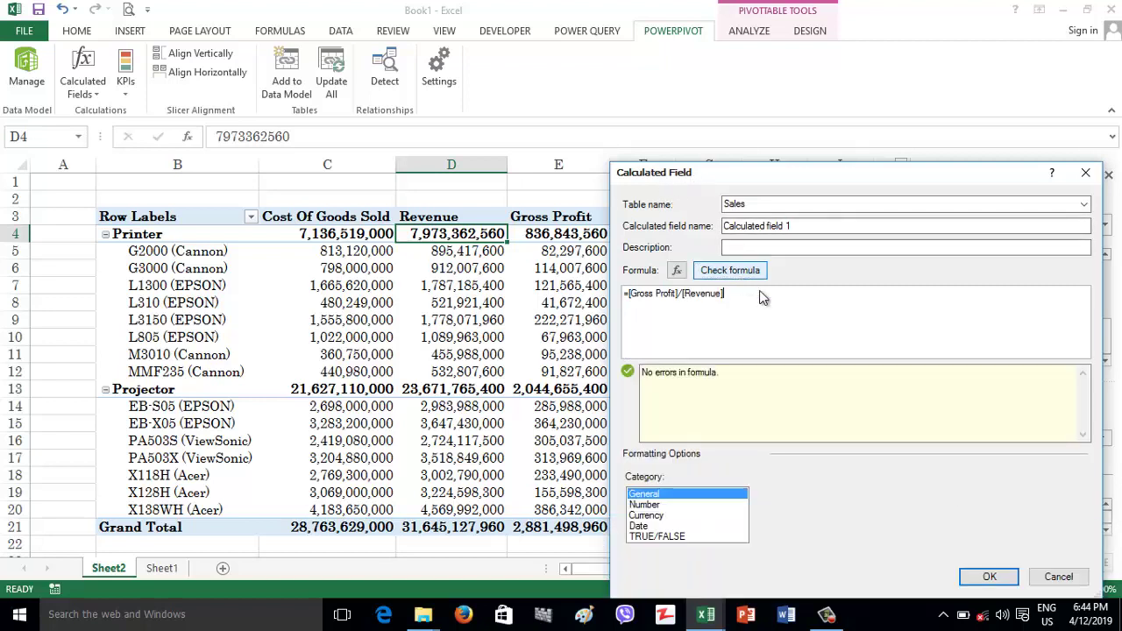
left_click(960, 571)
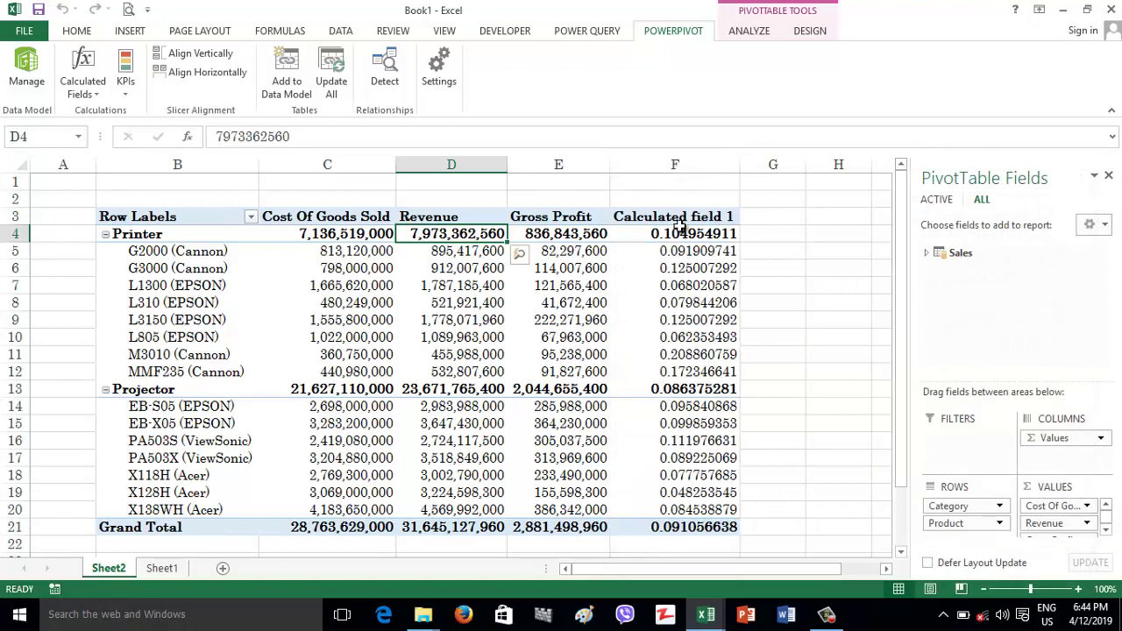
Step: Open Calculated field 1 for editing from the calculated fields manager and rename it Gross Margin %
left_click_drag(686, 254, 678, 371)
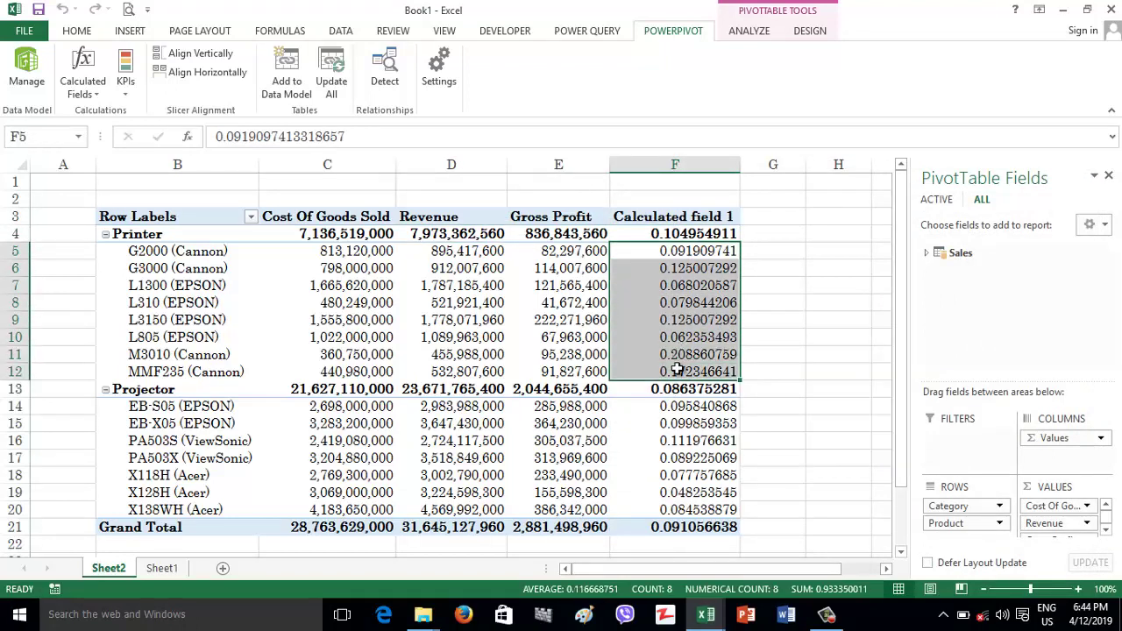
left_click(83, 84)
left_click(87, 130)
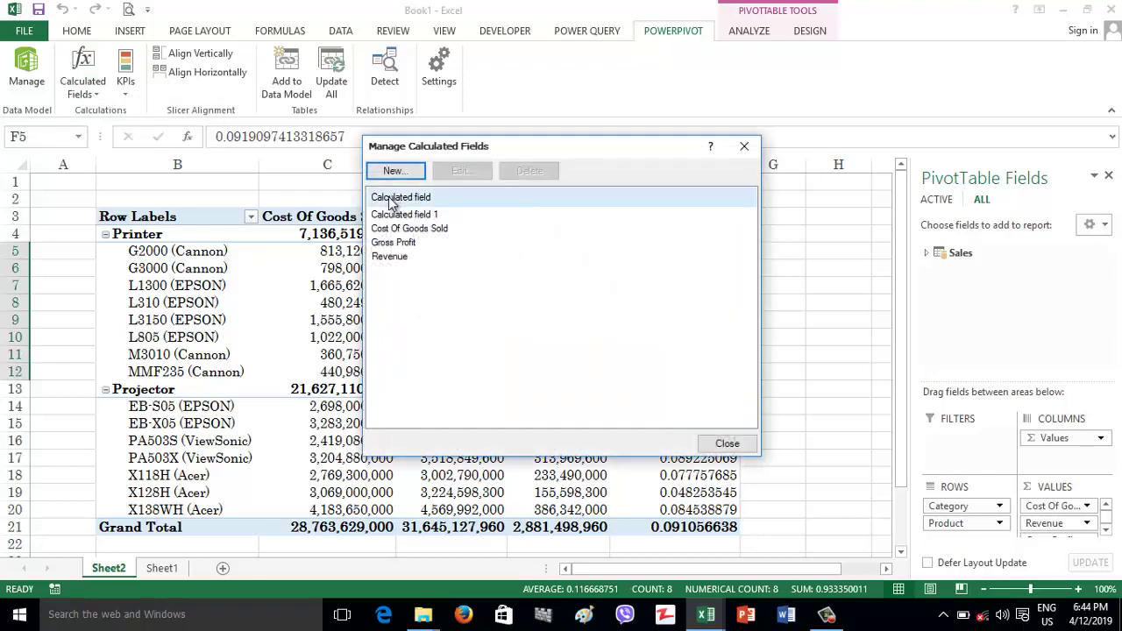
left_click(401, 214)
left_click(456, 174)
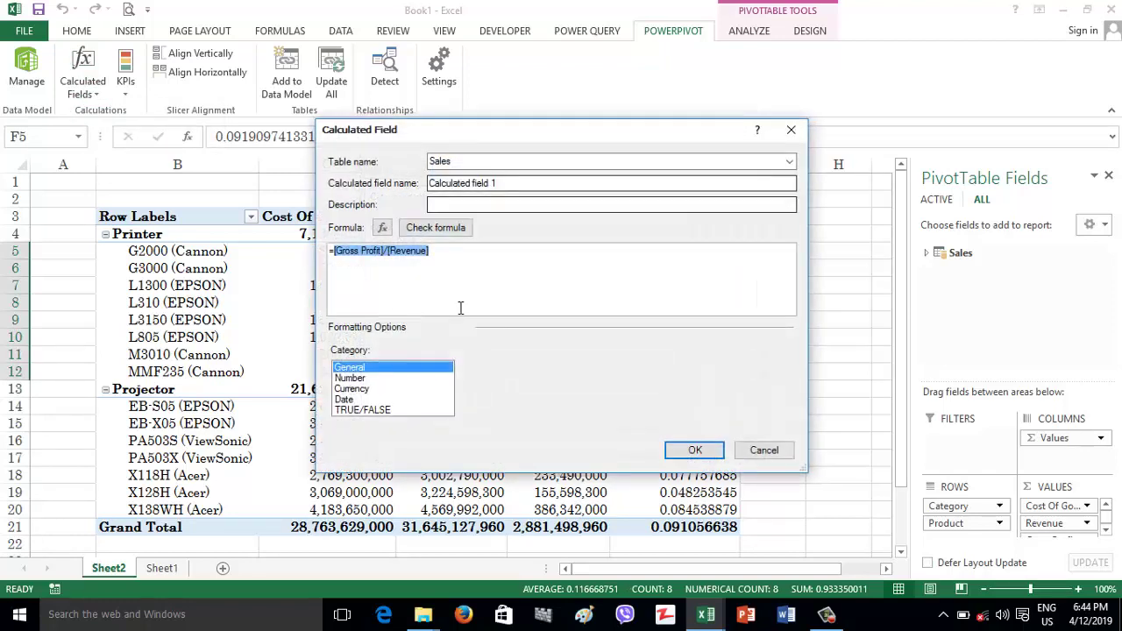
triple_click(505, 183)
type("Gross Margin %")
Step: Format Gross Margin % as a Number percentage, check its formula, save it and close the calculated fields manager
left_click(349, 377)
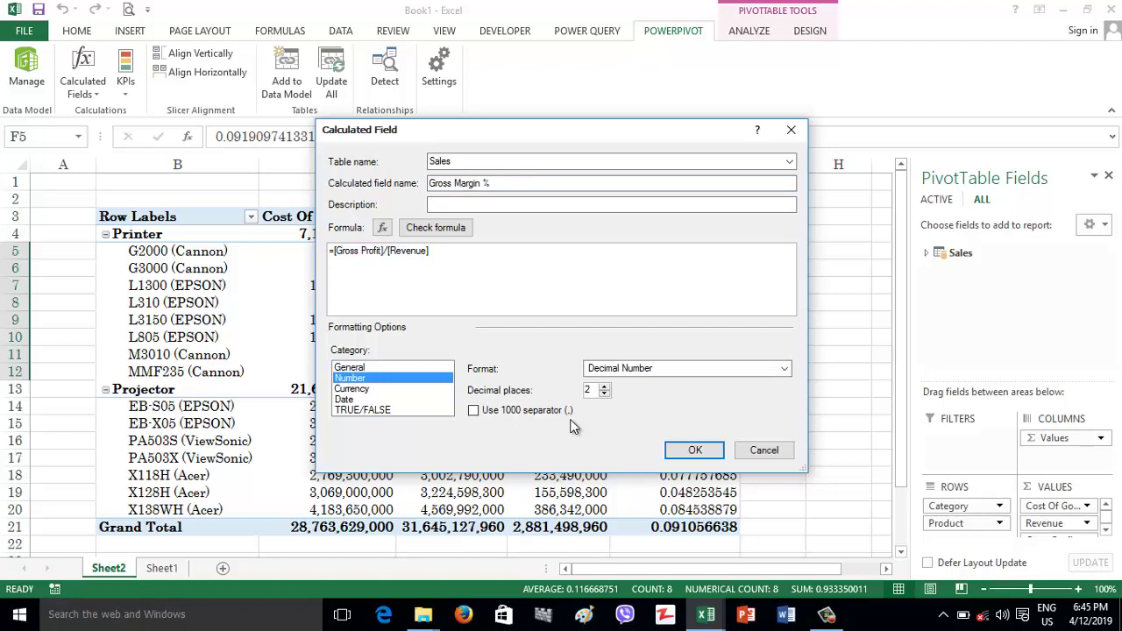
left_click(641, 374)
left_click(631, 406)
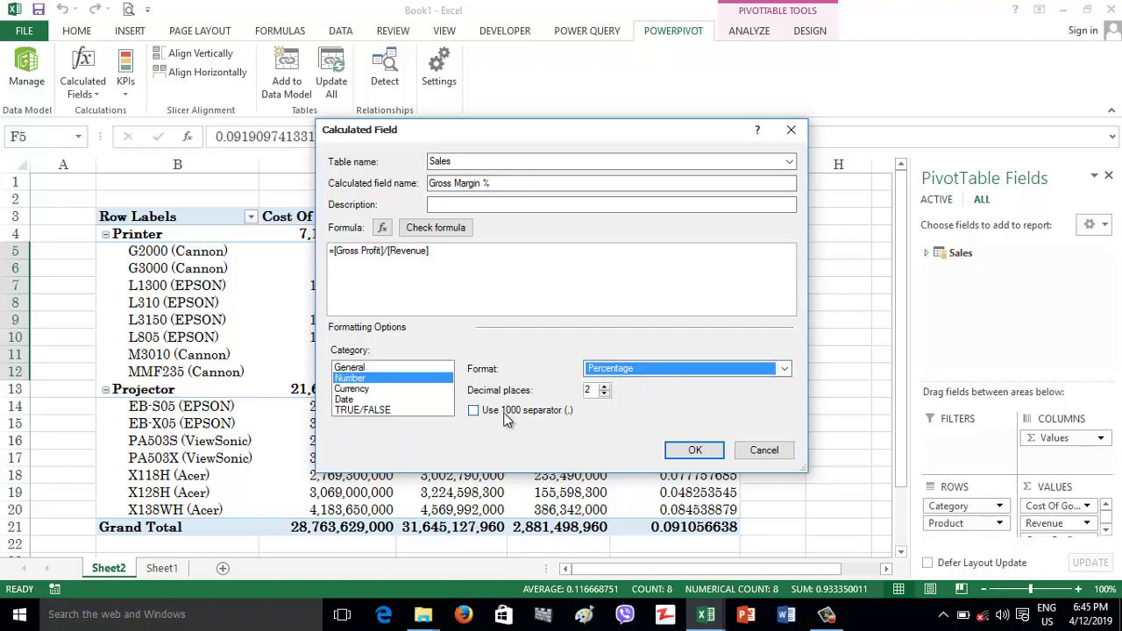
left_click(435, 228)
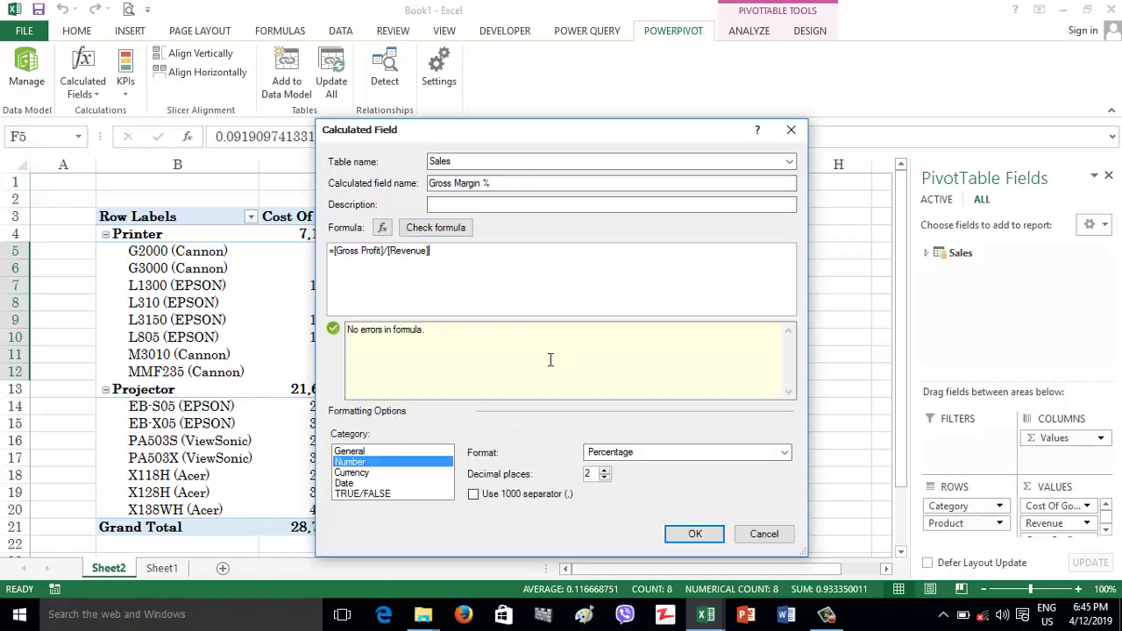
left_click(692, 532)
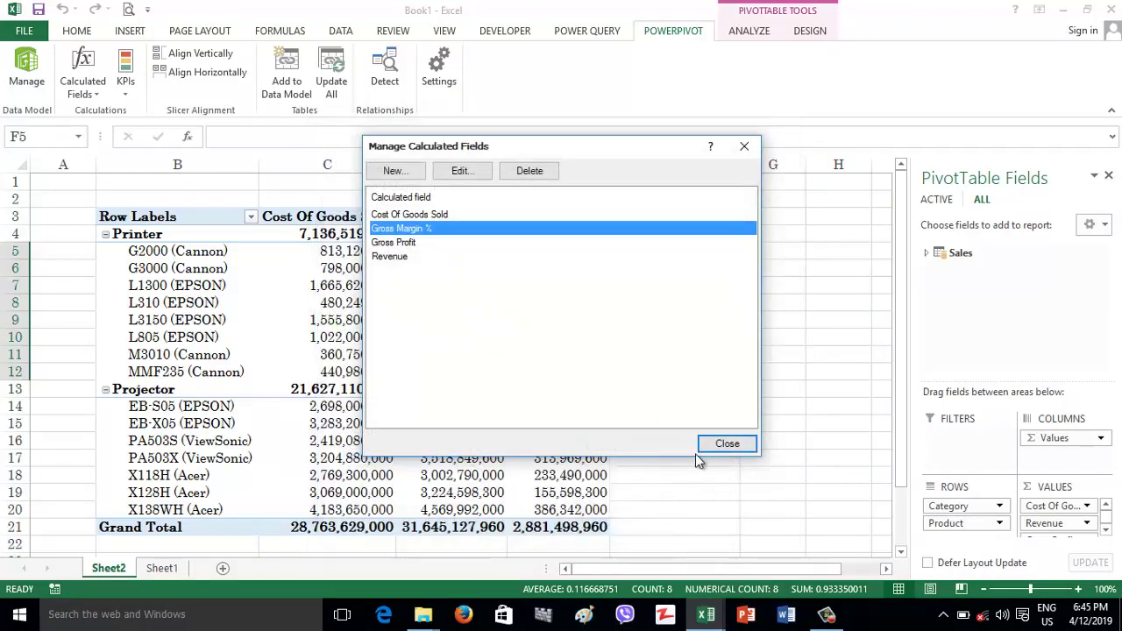
left_click(726, 444)
Step: Examine the Cost Of Goods Sold, Revenue and Gross Profit values in the PivotTable and the Revenue formula in PowerPivot's calculation area
left_click(559, 269)
left_click(306, 265)
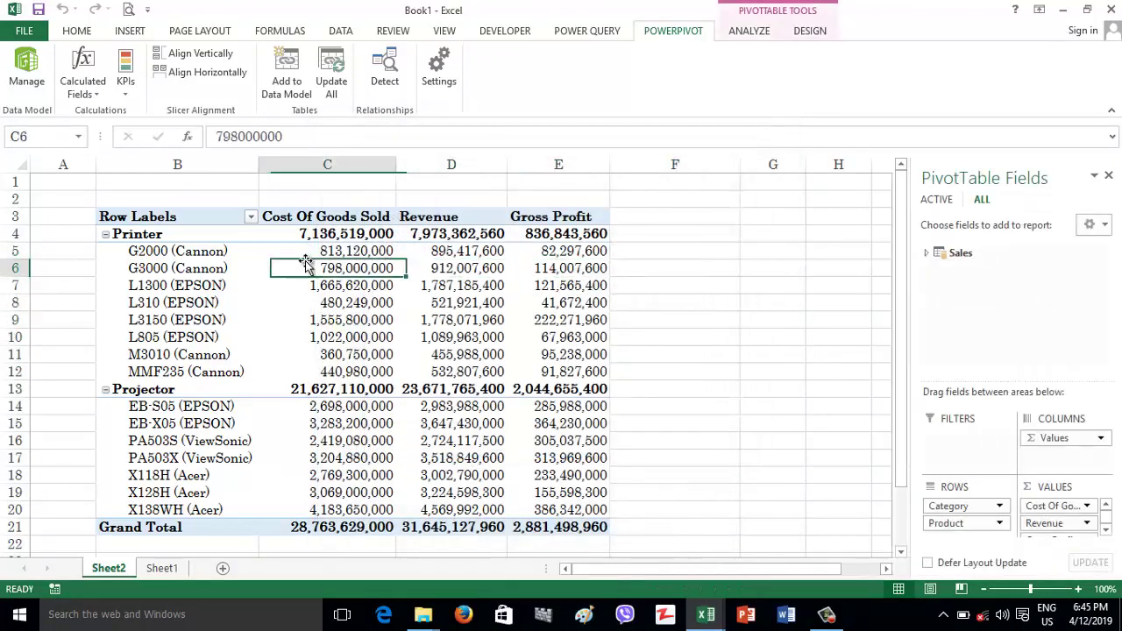
left_click(491, 268)
left_click(561, 268)
left_click(344, 235)
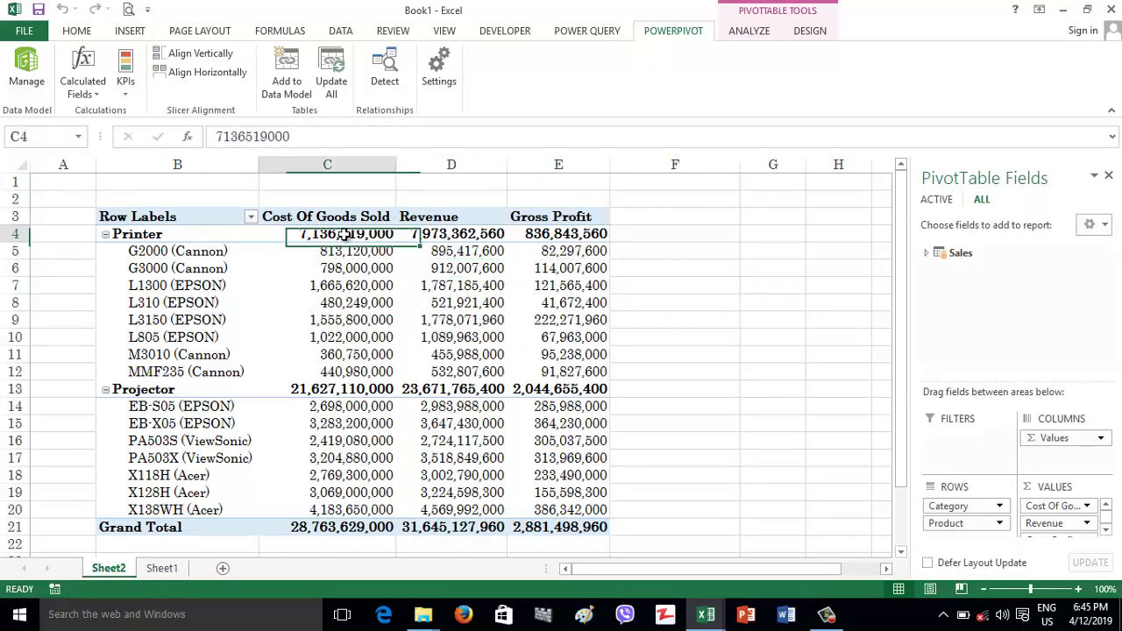
left_click(451, 234)
left_click(561, 234)
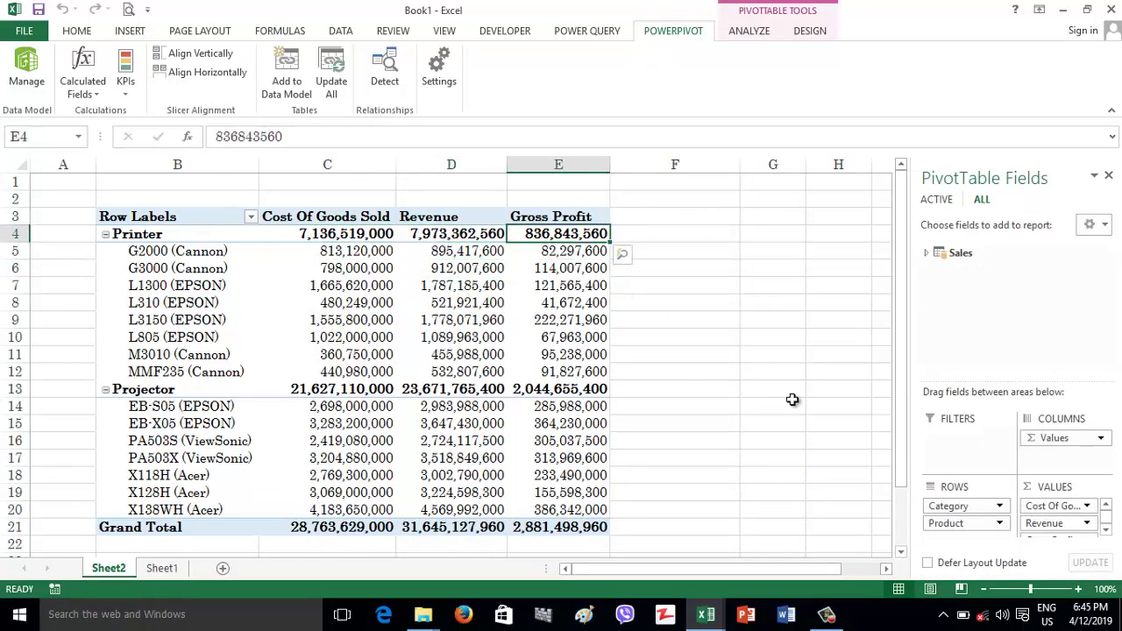
left_click(12, 72)
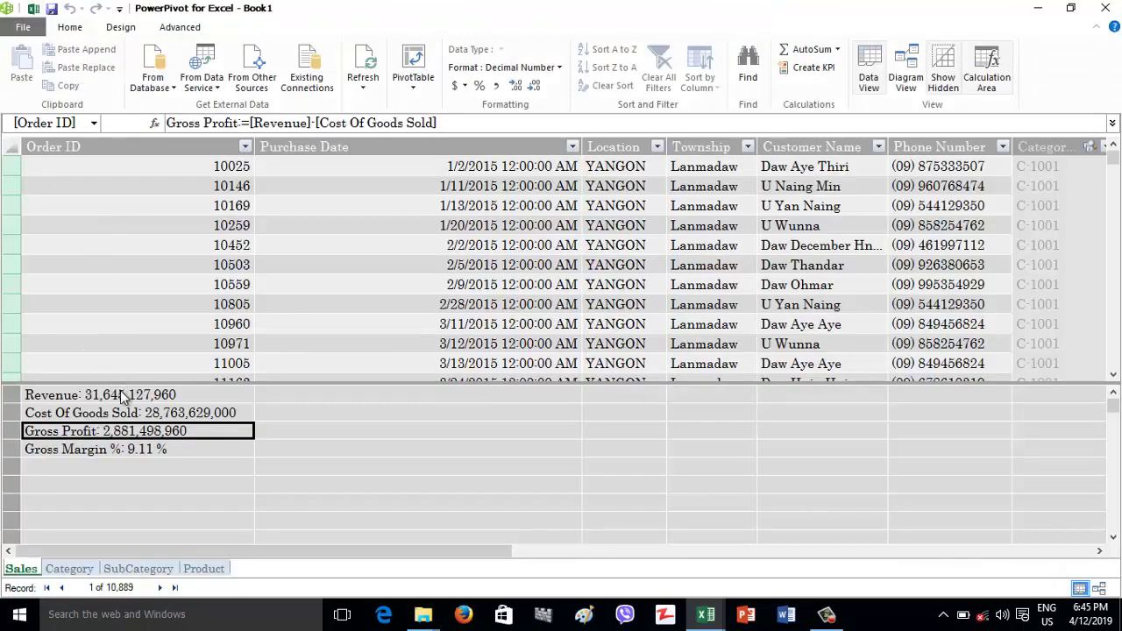
left_click(123, 396)
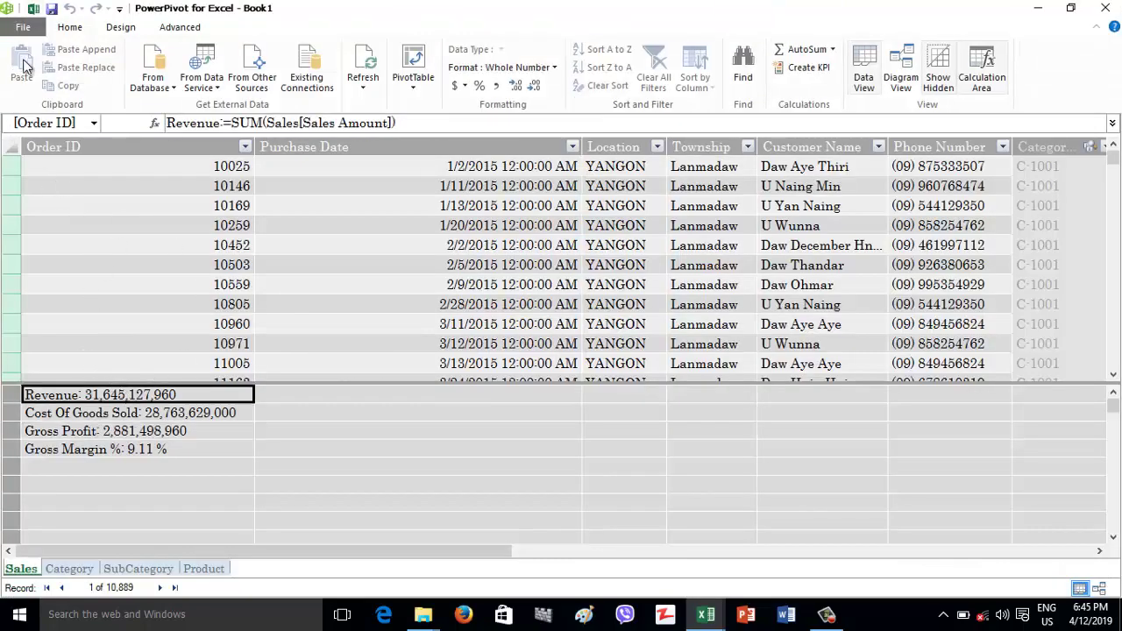
left_click(33, 9)
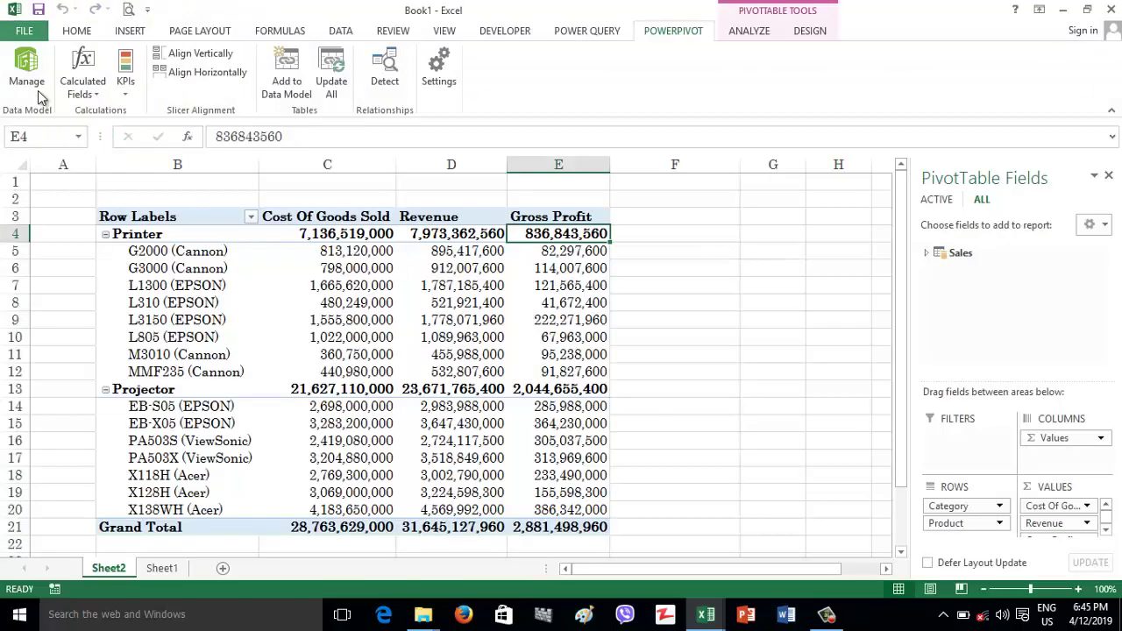
left_click(741, 219)
type("R")
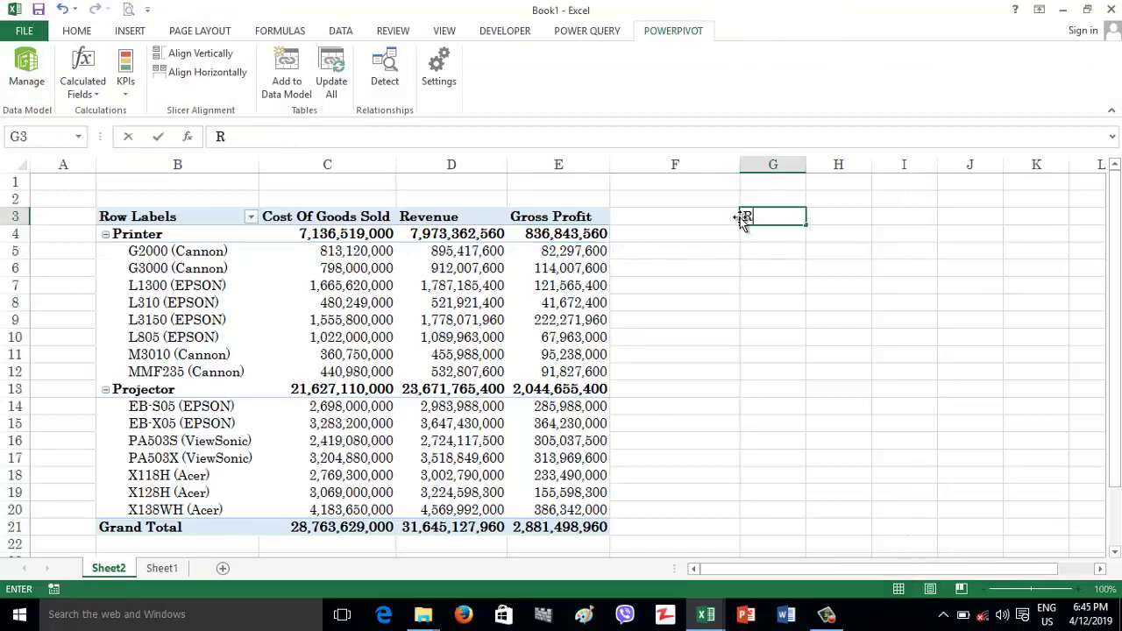
type("elated")
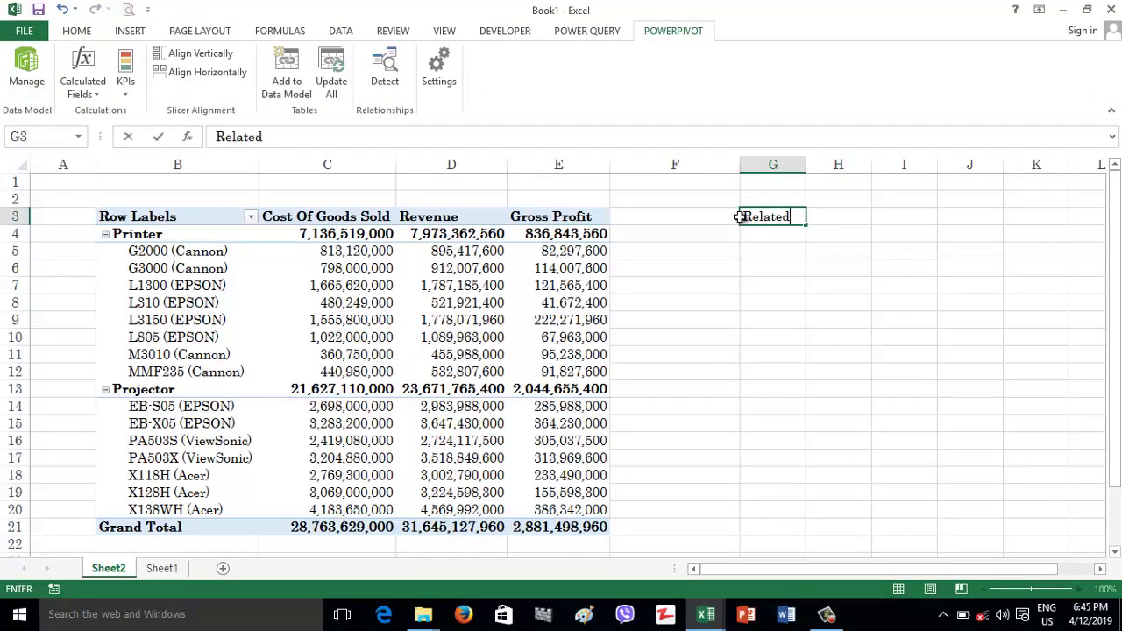
key("Return")
type("Sum")
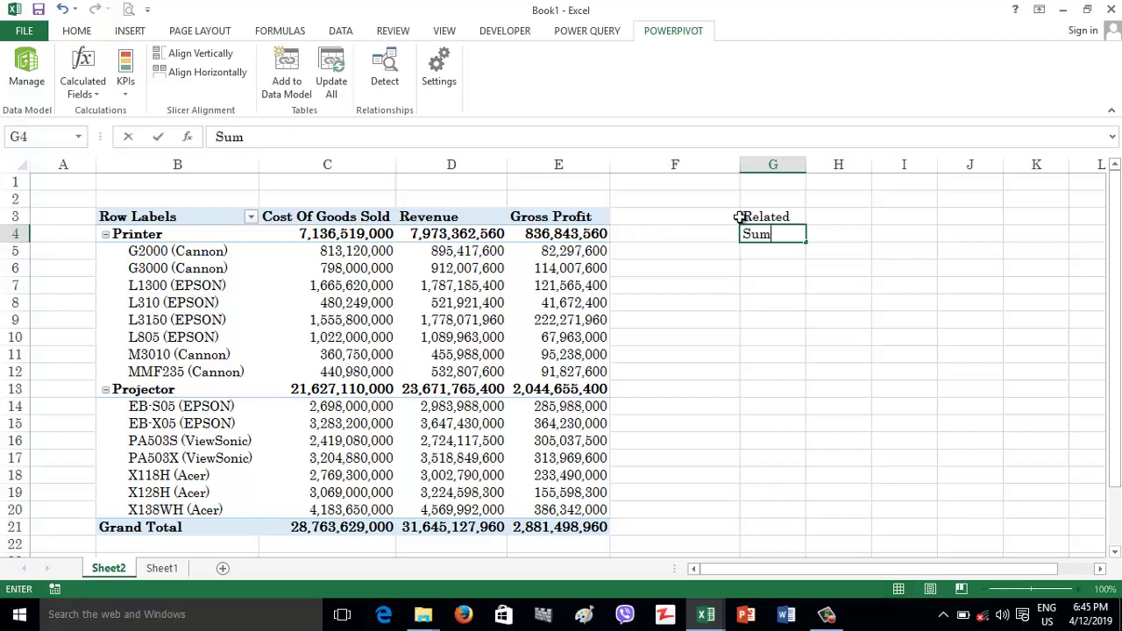
key("Return")
type("Sum")
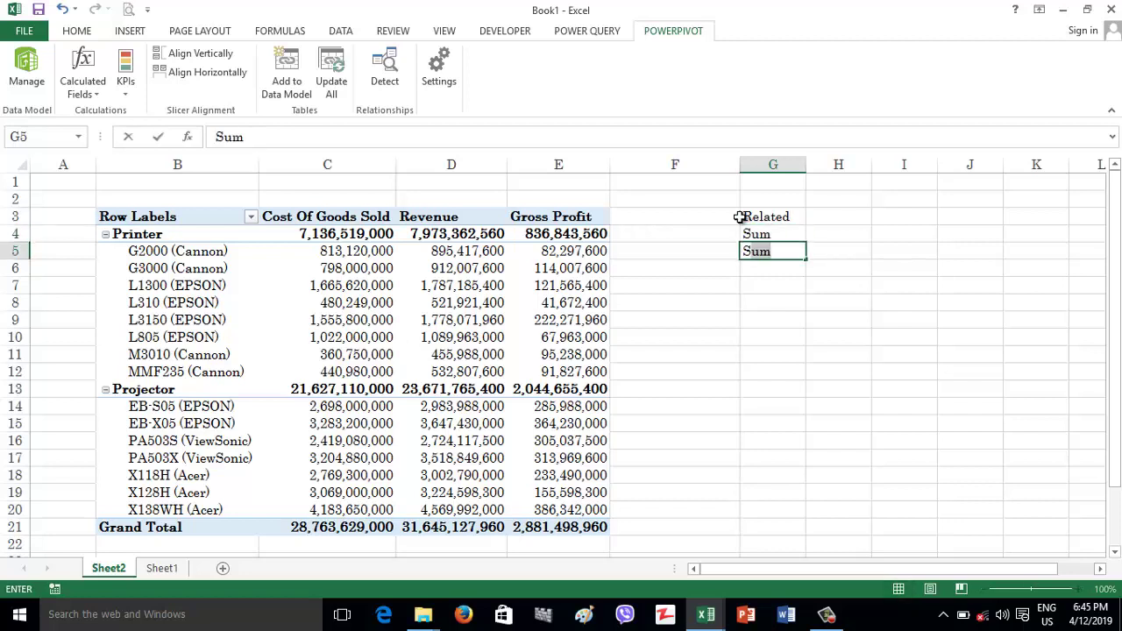
key("Escape")
key("Up")
key("Up")
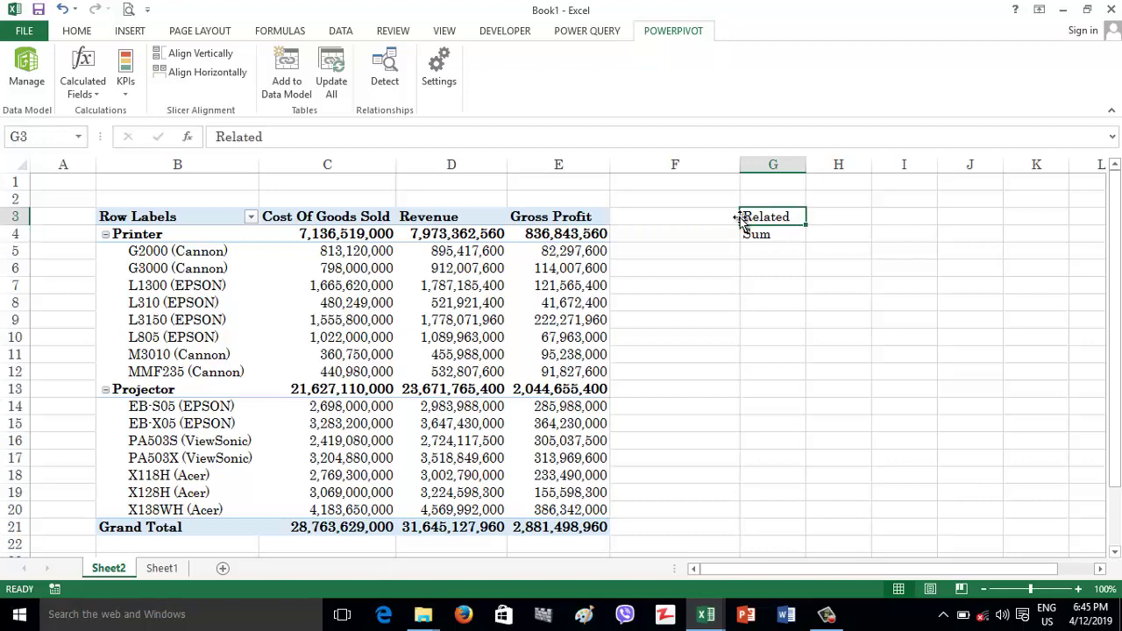
key("shift+Down")
key("ctrl+c")
key("Delete")
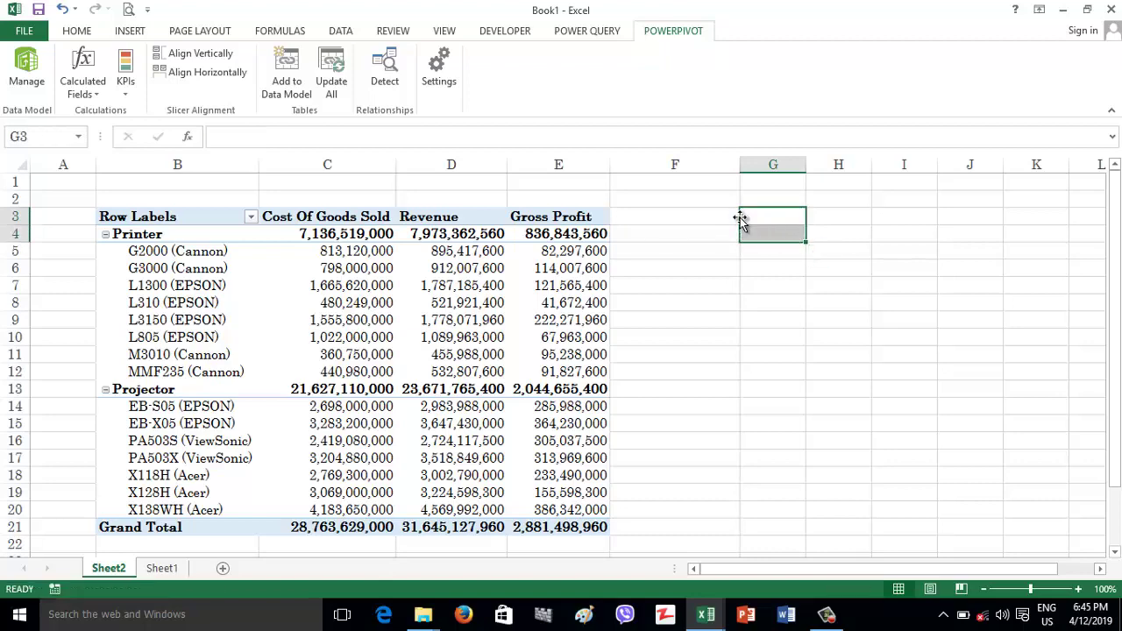
Step: Switch to Sheet1 and select cell B2 for a list of notes
left_click(162, 569)
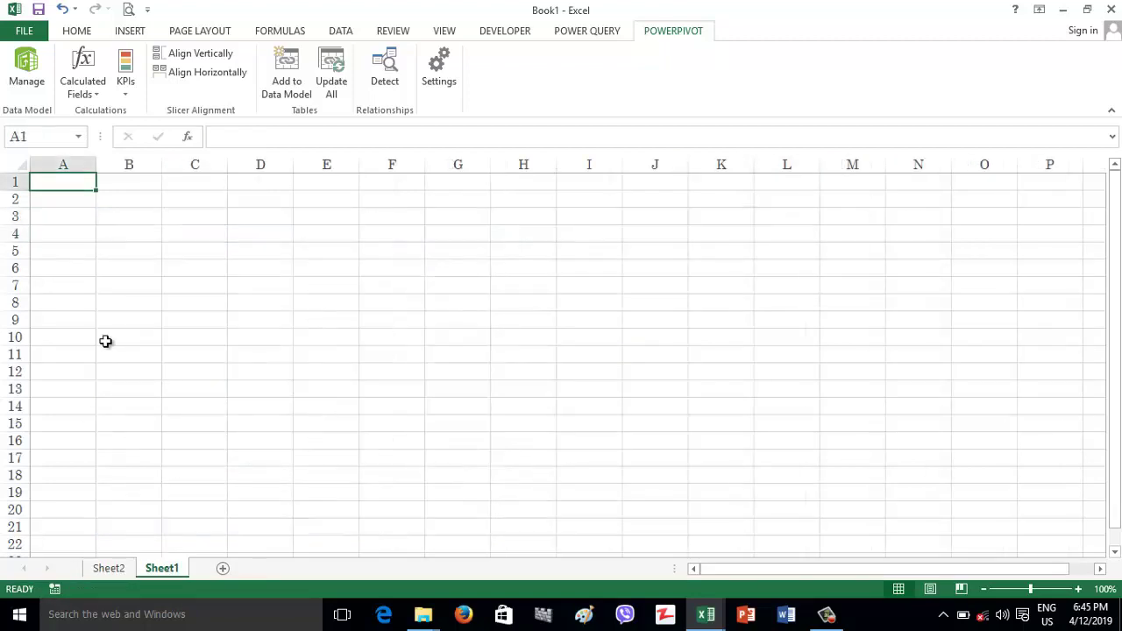
left_click(130, 204)
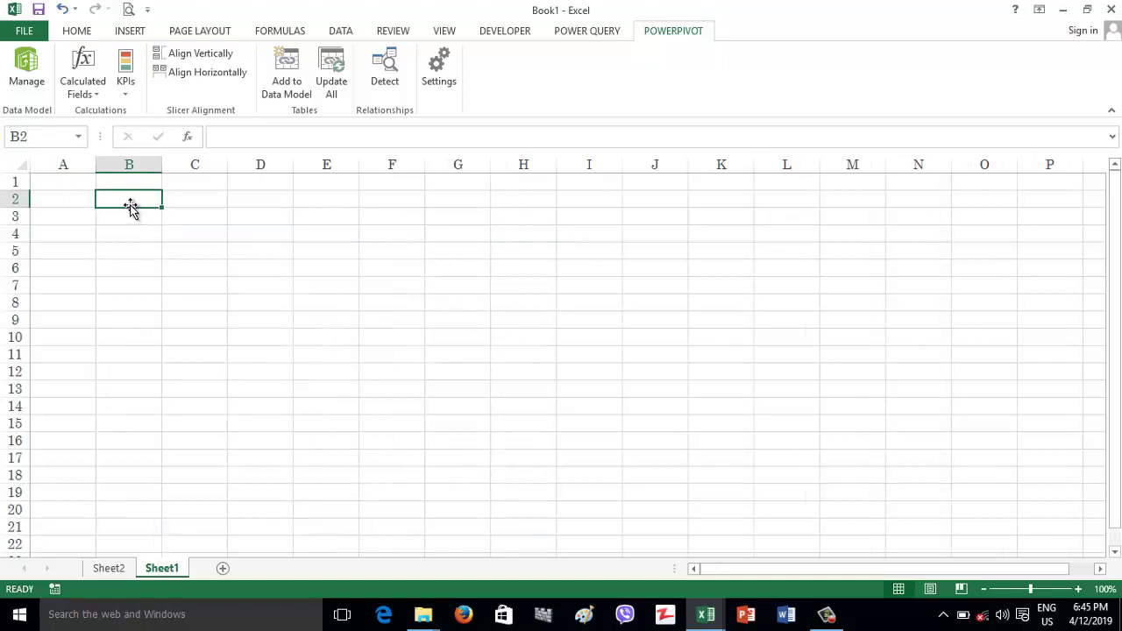
type("Qurey")
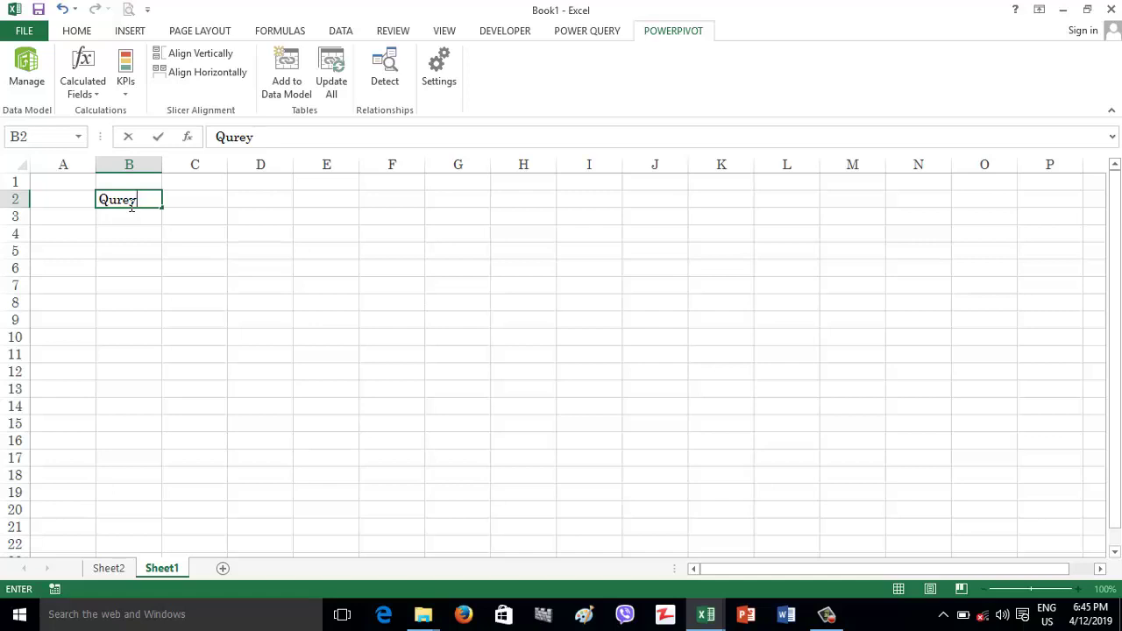
key("Return")
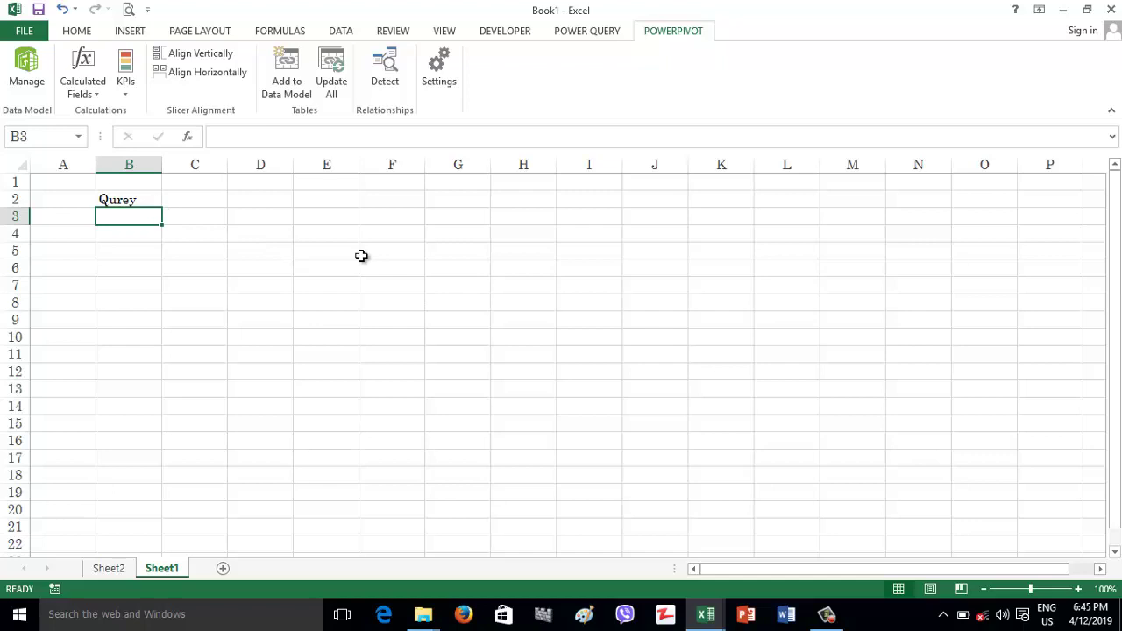
type("Dat")
key("Up")
key("Delete")
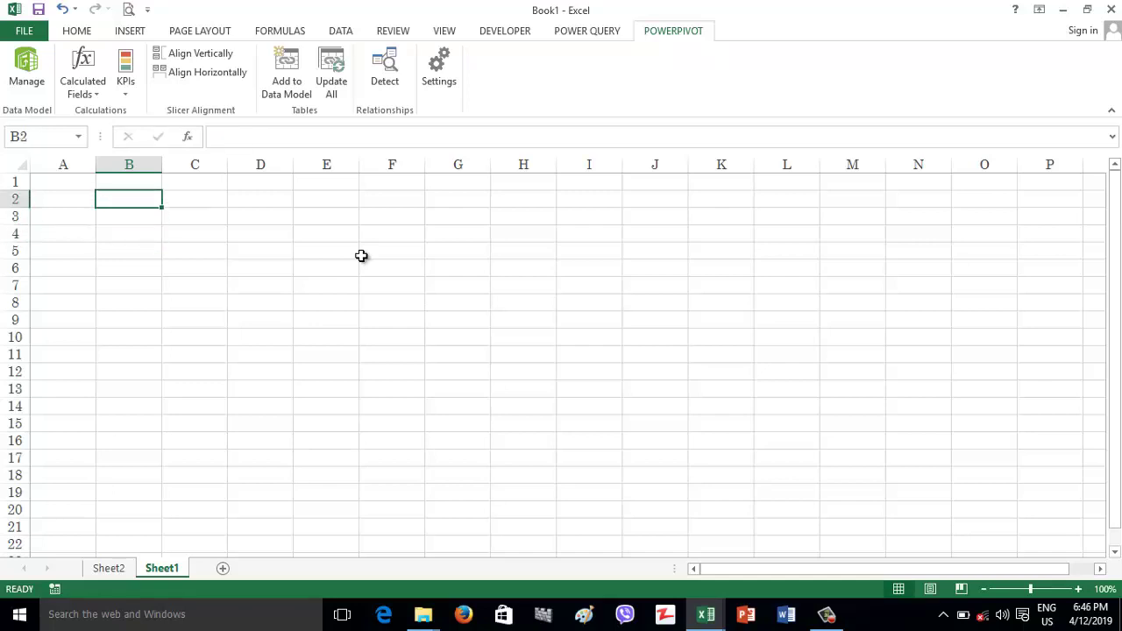
Step: Enter the heading Power Pivot in cell B2 and Calculated Column in cell C3
type("Power Pivot")
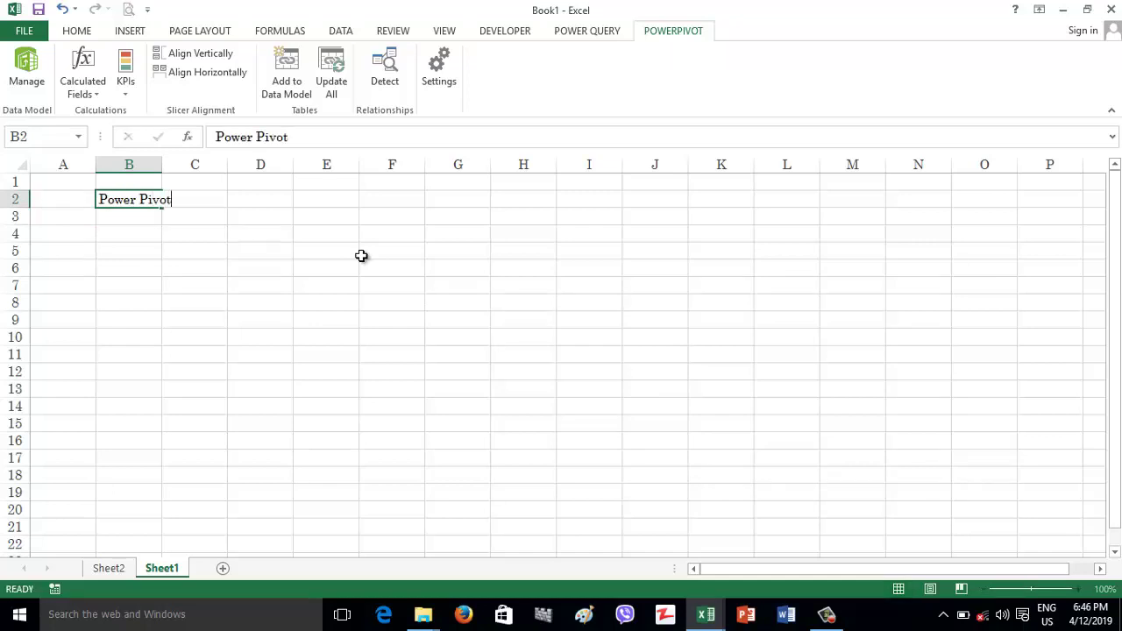
key("Return")
key("Right")
key("Down")
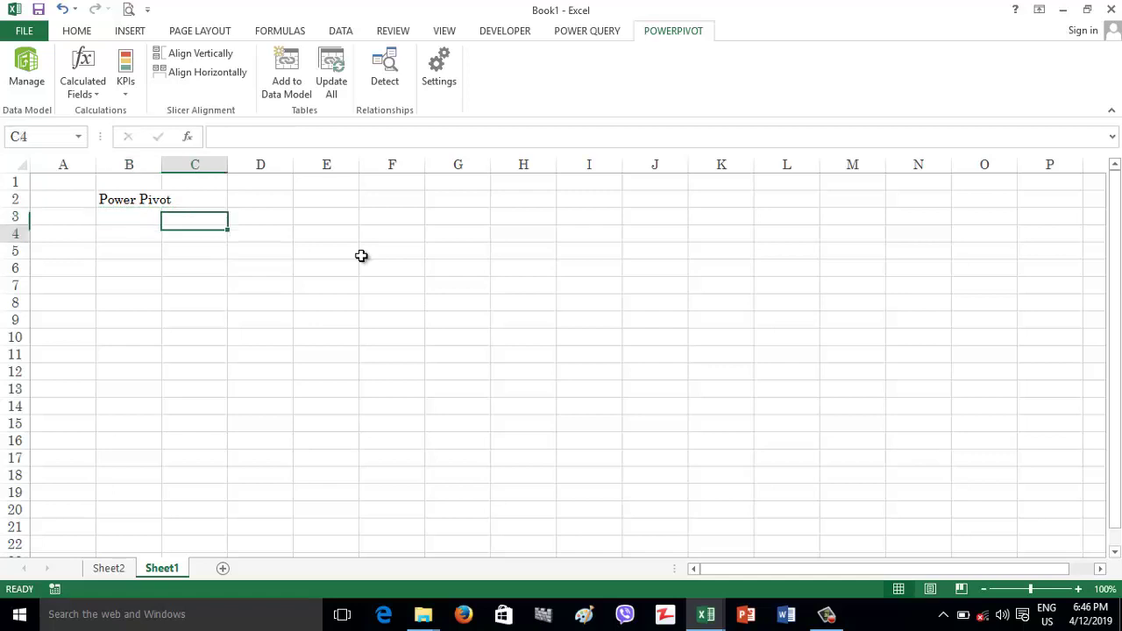
key("Up")
type("Cal")
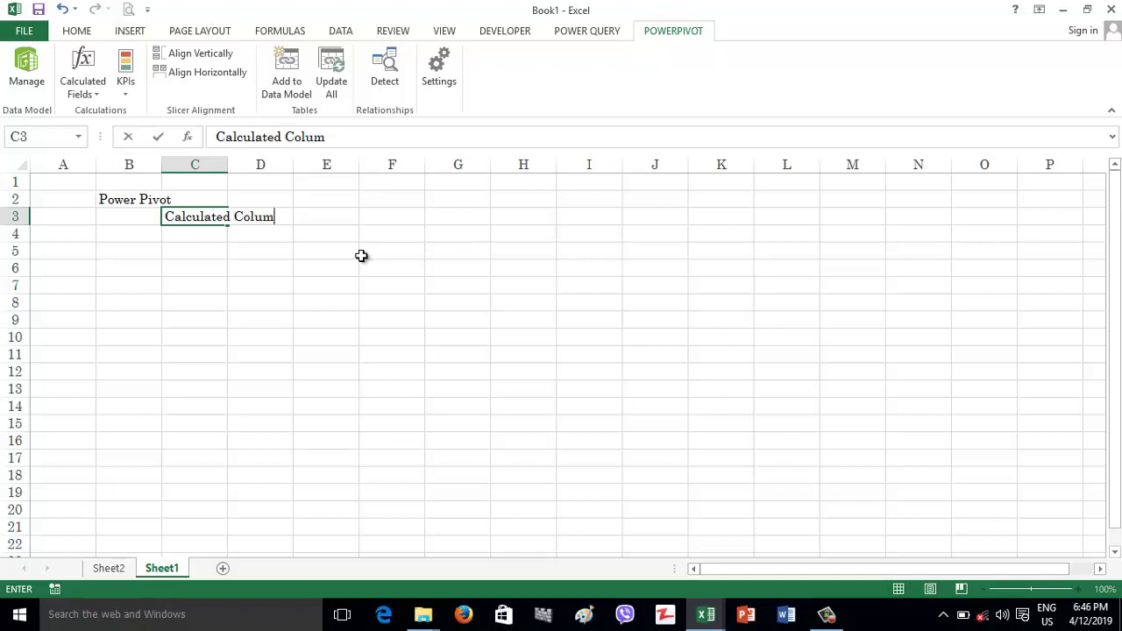
key("Return")
Step: Enter Calculated Fields (Measure) in cell C4, directly below Calculated Column
type("alcul")
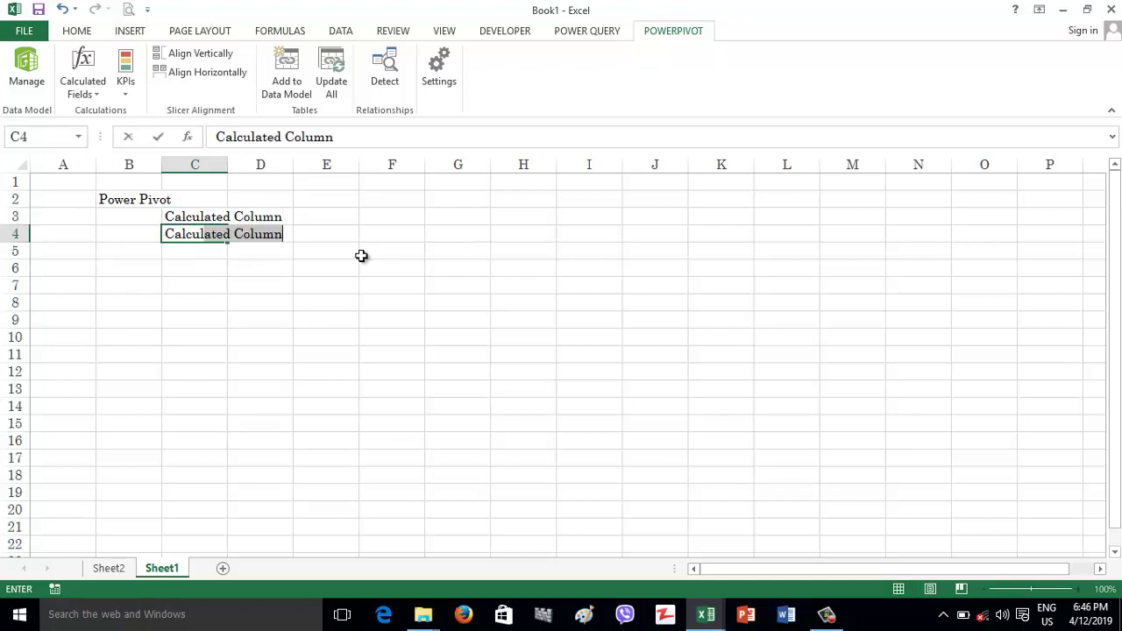
key("BackSpace")
type("ated Fi")
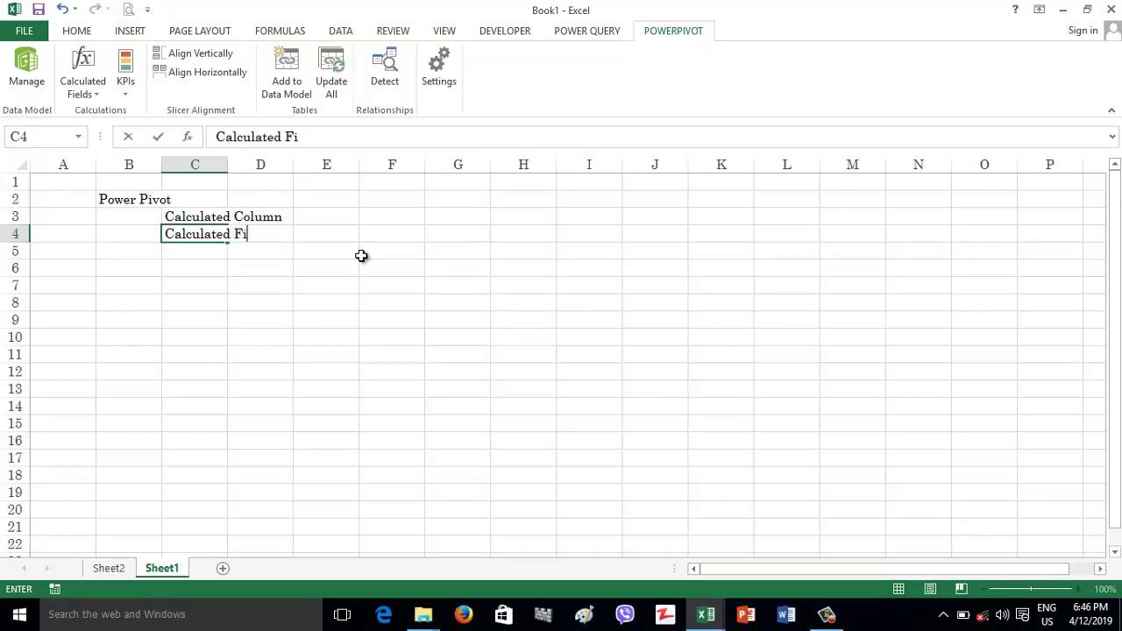
type("eld ")
type(" (Measure")
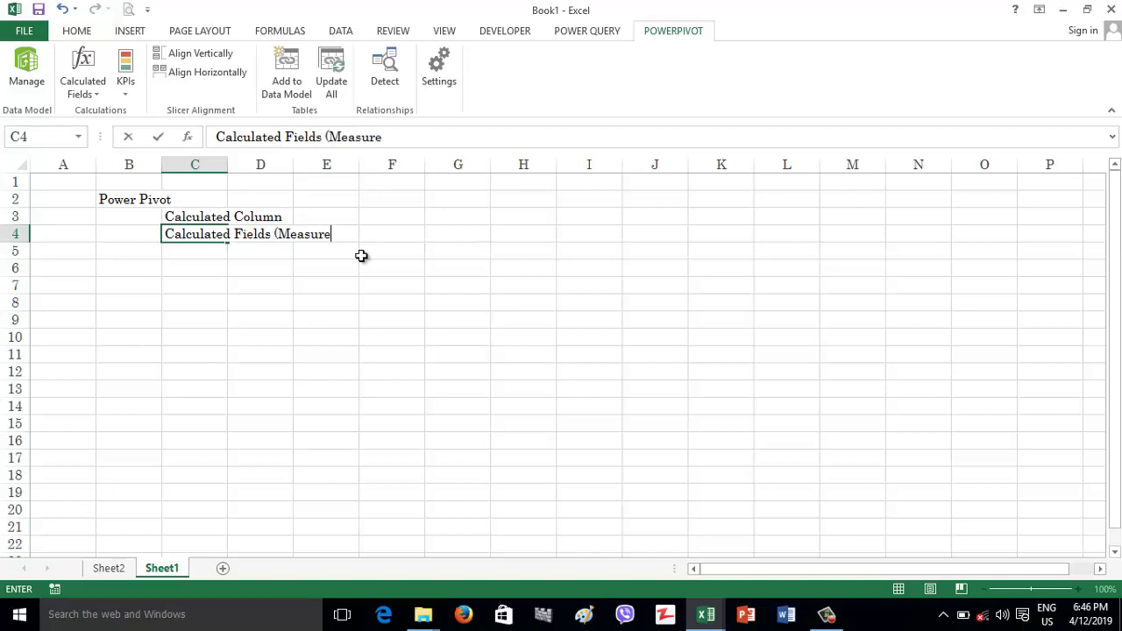
type(")")
key("Return")
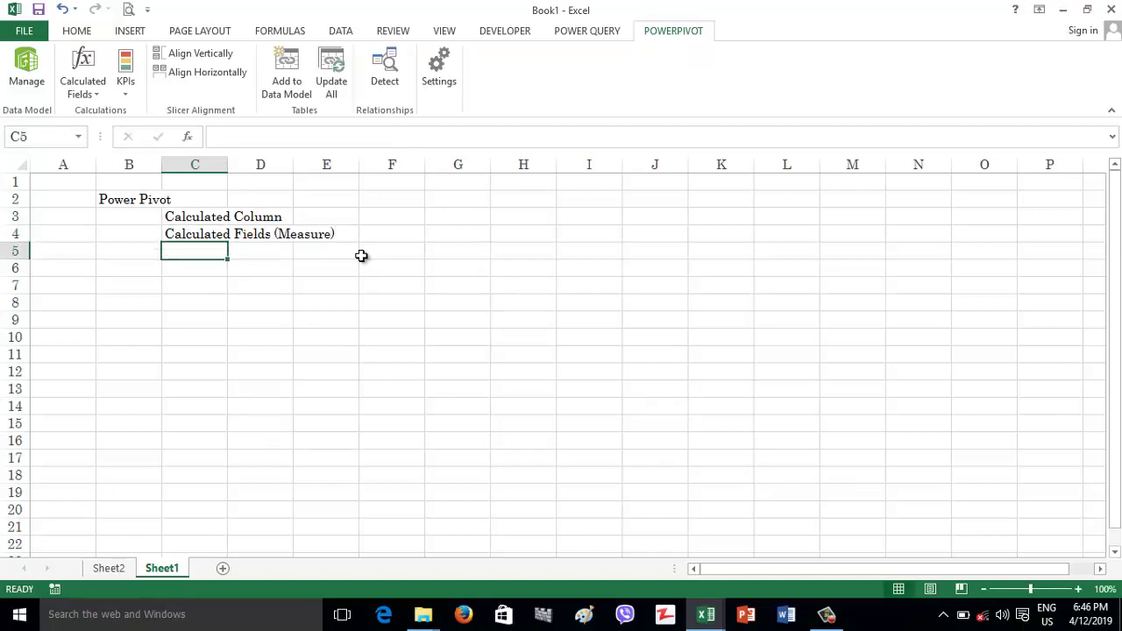
Step: Enter Related (Vlookup) in cell C5 as the next topic under Power Pivot
type("Related")
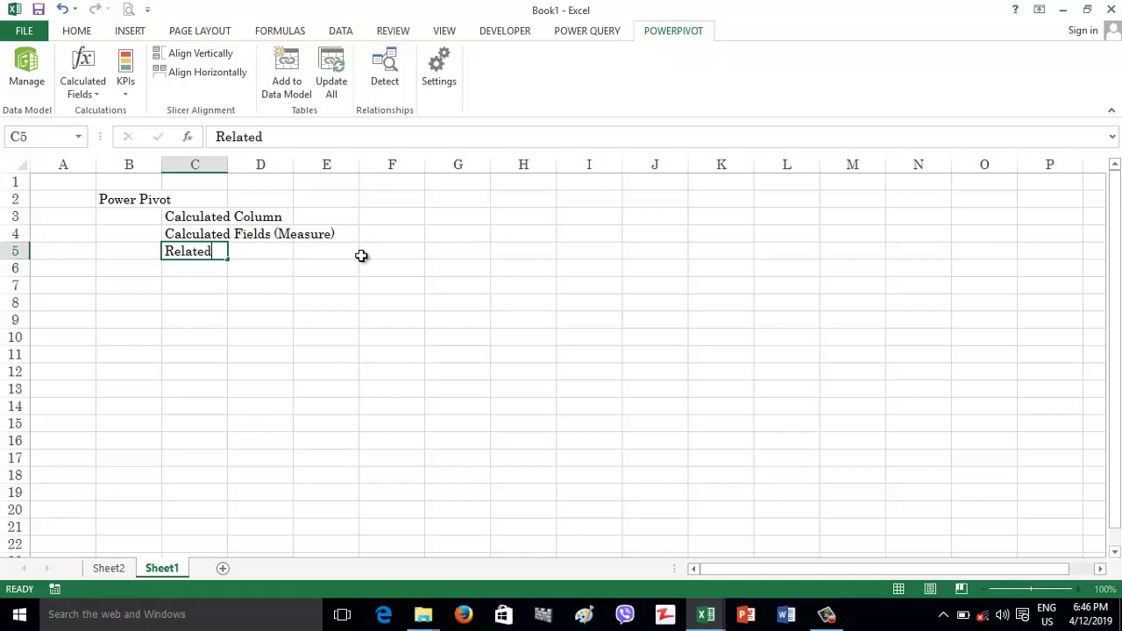
key("Return")
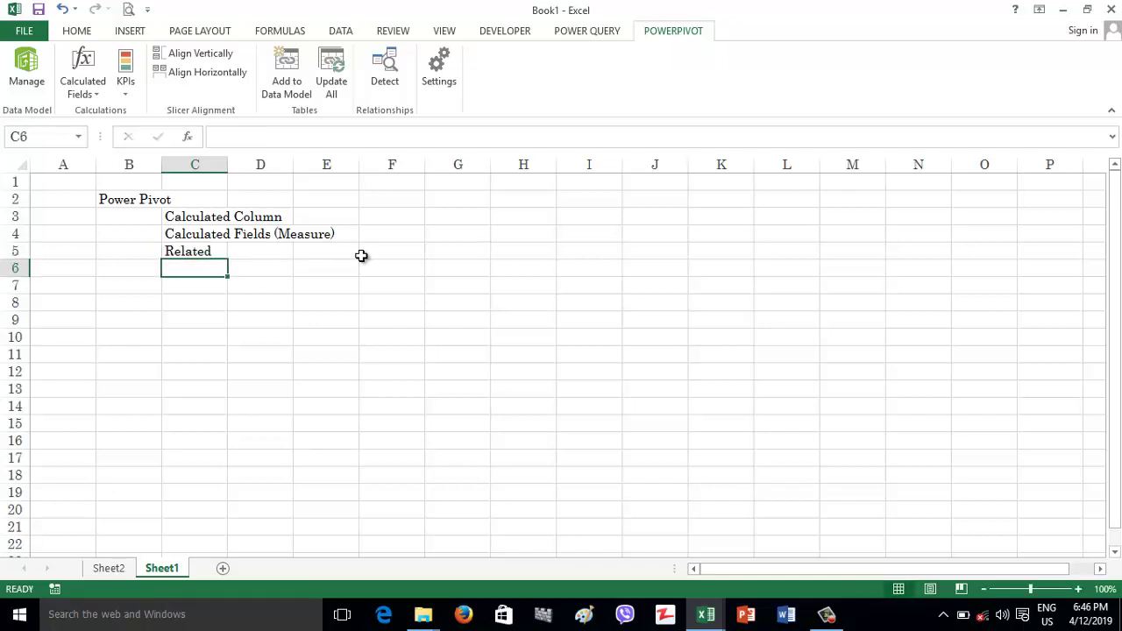
key("Up")
key("F2")
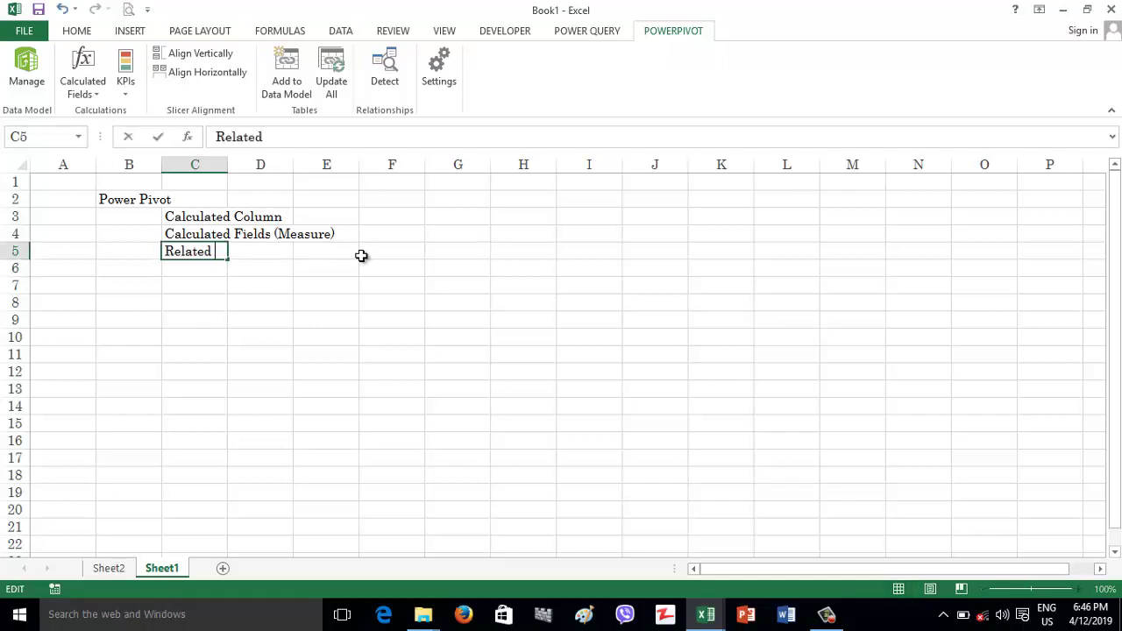
type("(Vlooku")
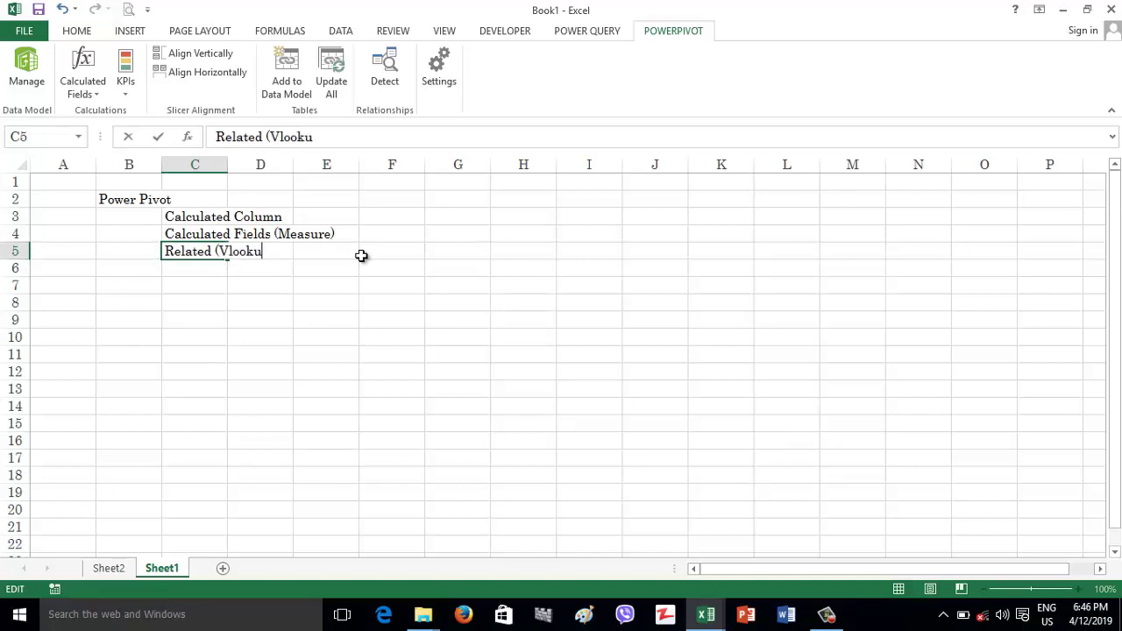
type("p)")
key("Return")
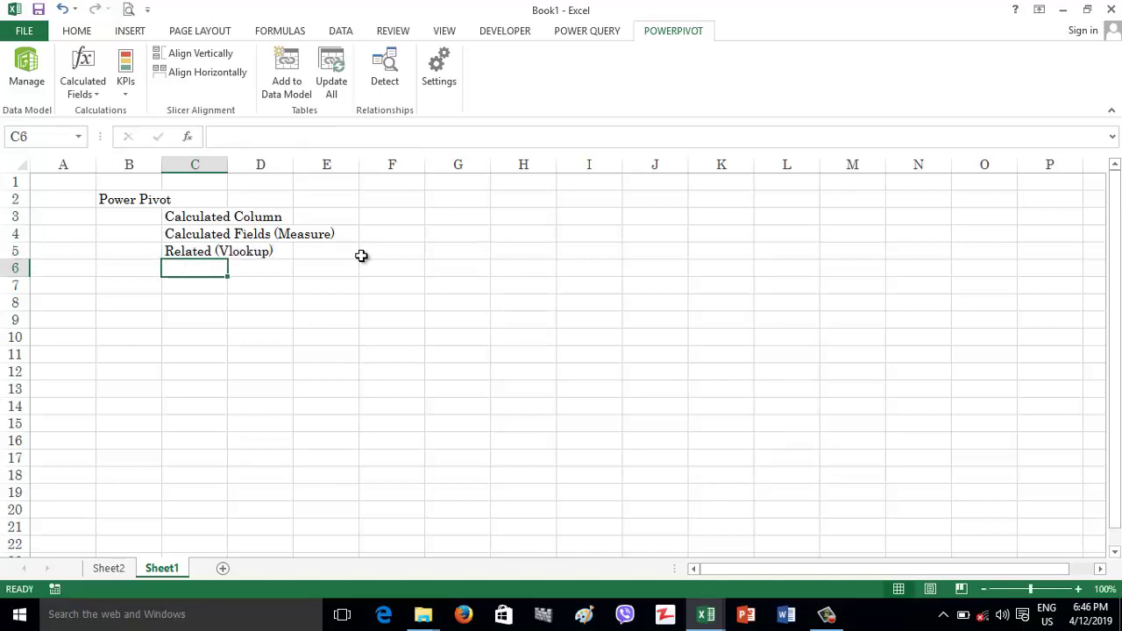
Step: Add the topics Sum in cell C6 and SUMX (Sumproduct) in cell C7
type("S")
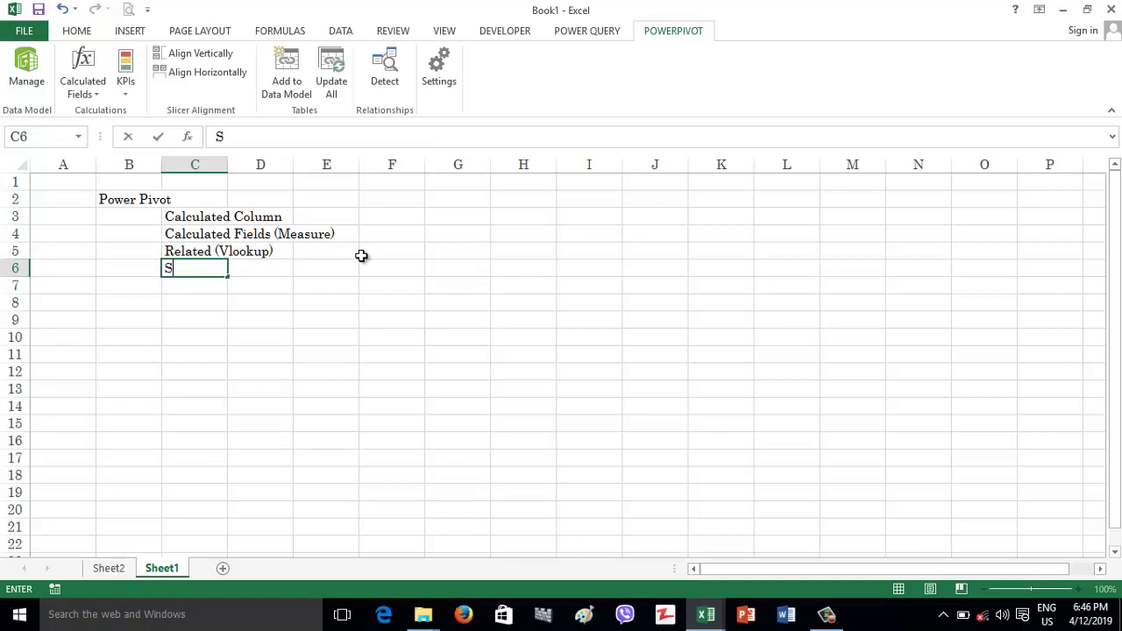
type("um")
key("Return")
type("SUM")
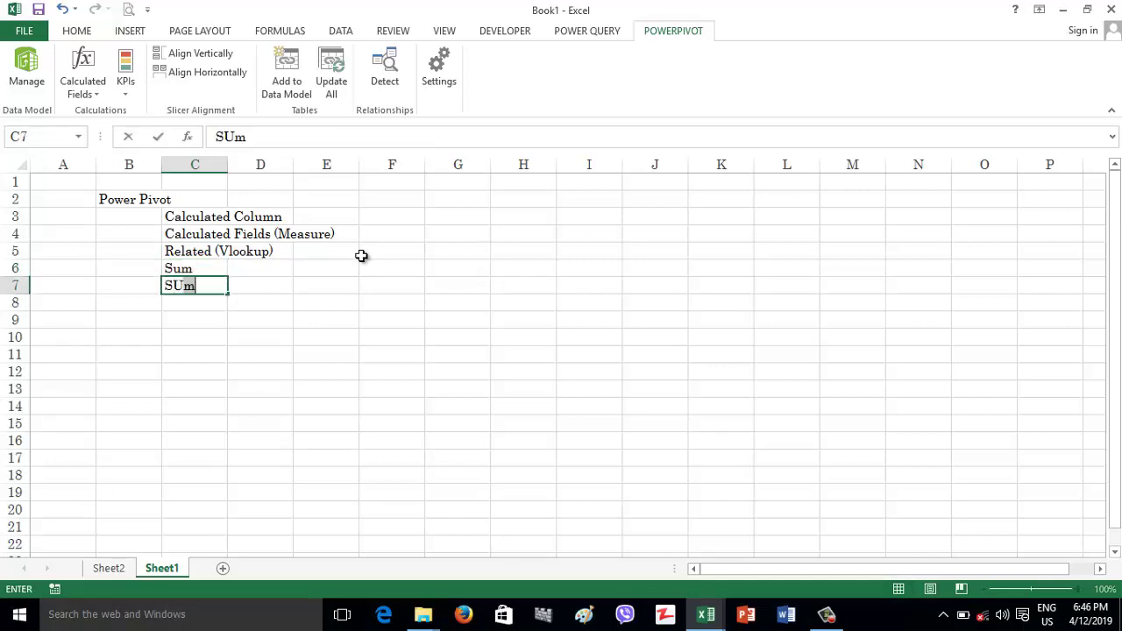
type("X (Sump")
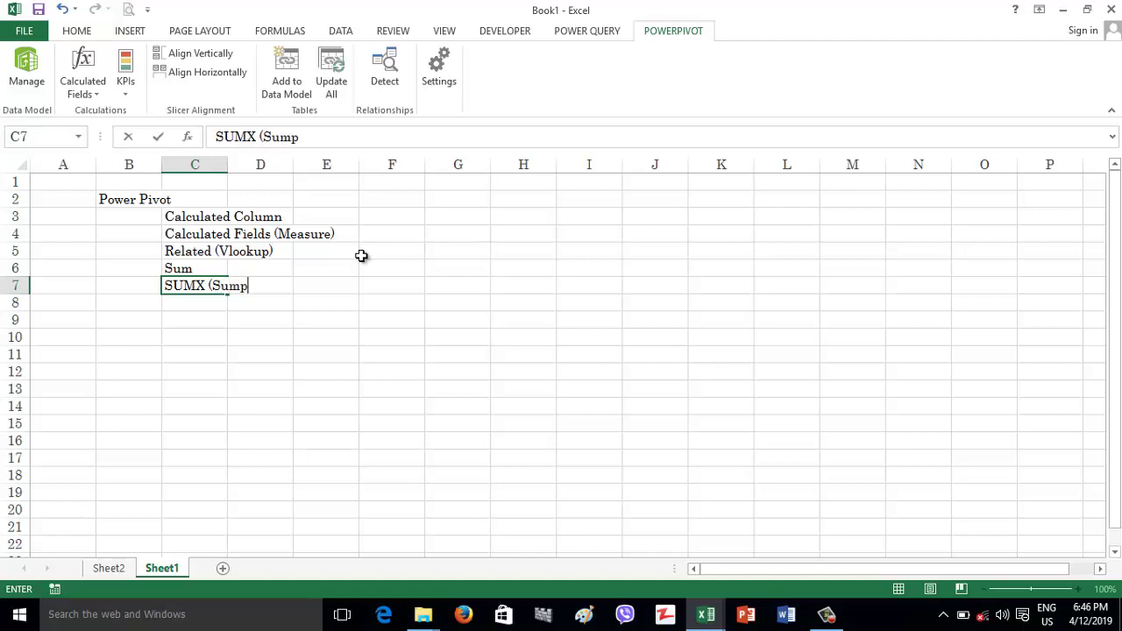
type("ro")
key("BackSpace")
type("roduct)")
key("Return")
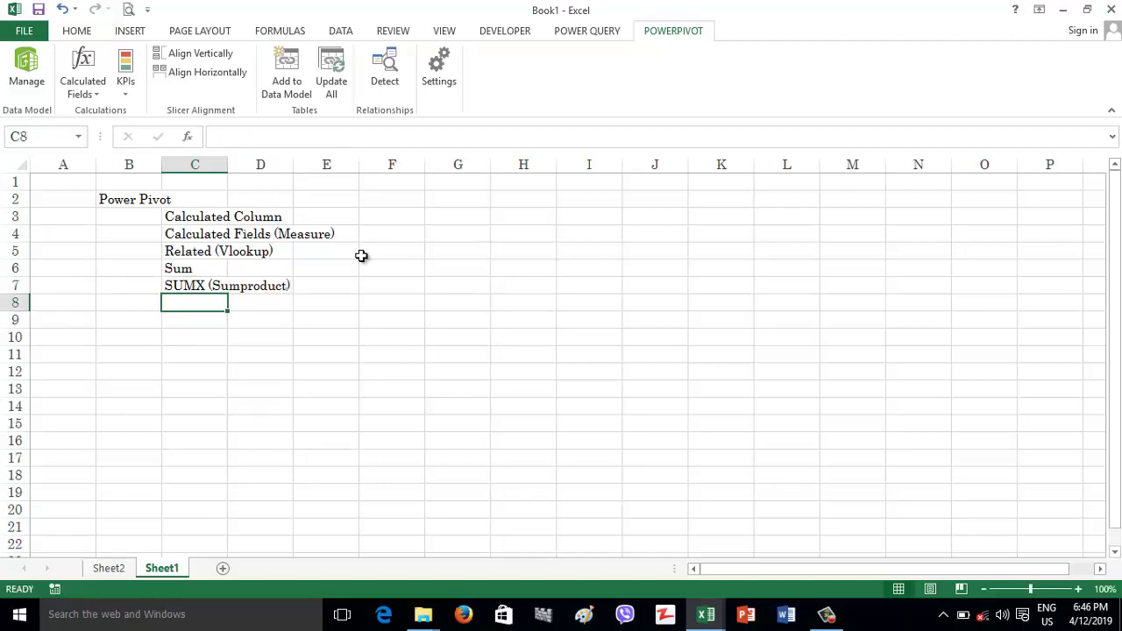
Step: Check the Sales table in the PowerPivot window and enter Hide From Clients Tools in cell C8 of Sheet1
key("Up")
key("Up")
key("Down")
key("Down")
left_click(28, 91)
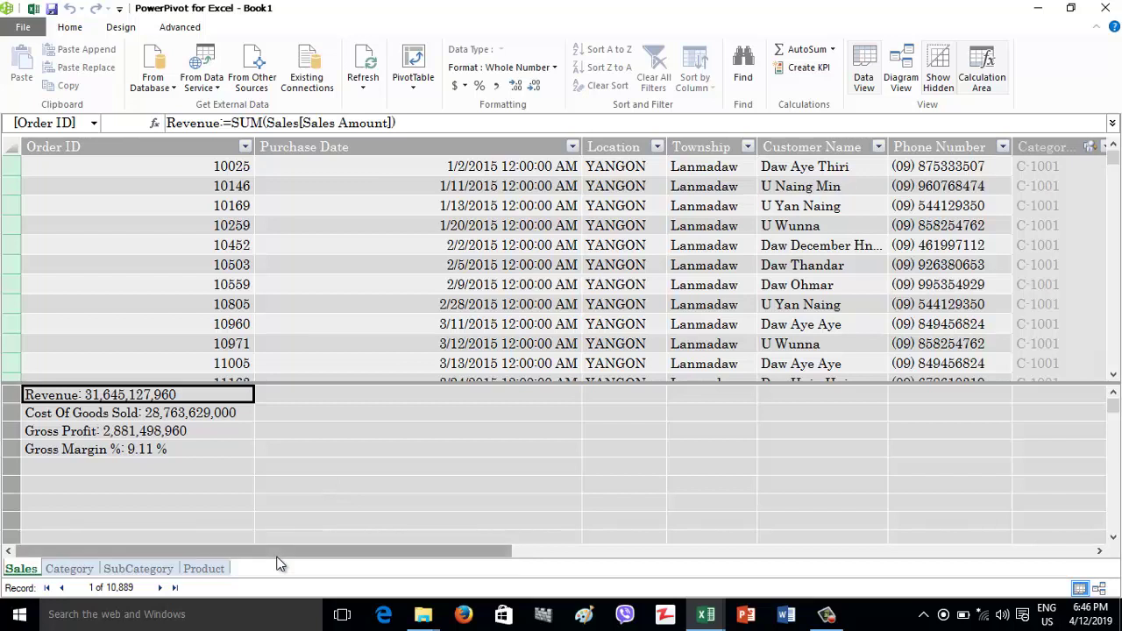
left_click(33, 9)
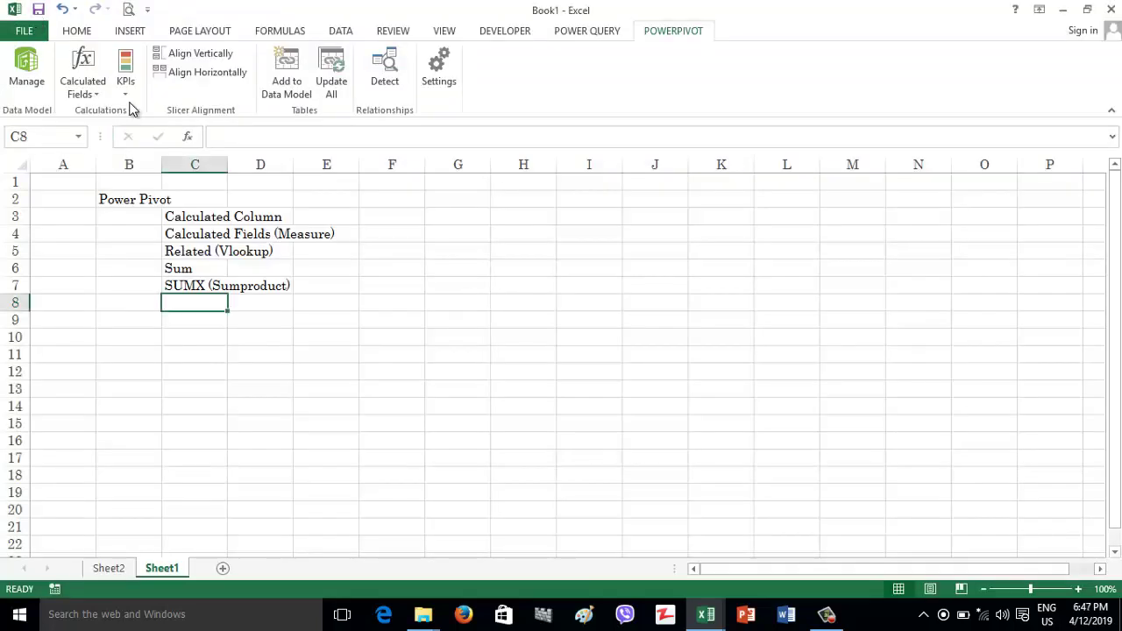
type("Hide From Clie")
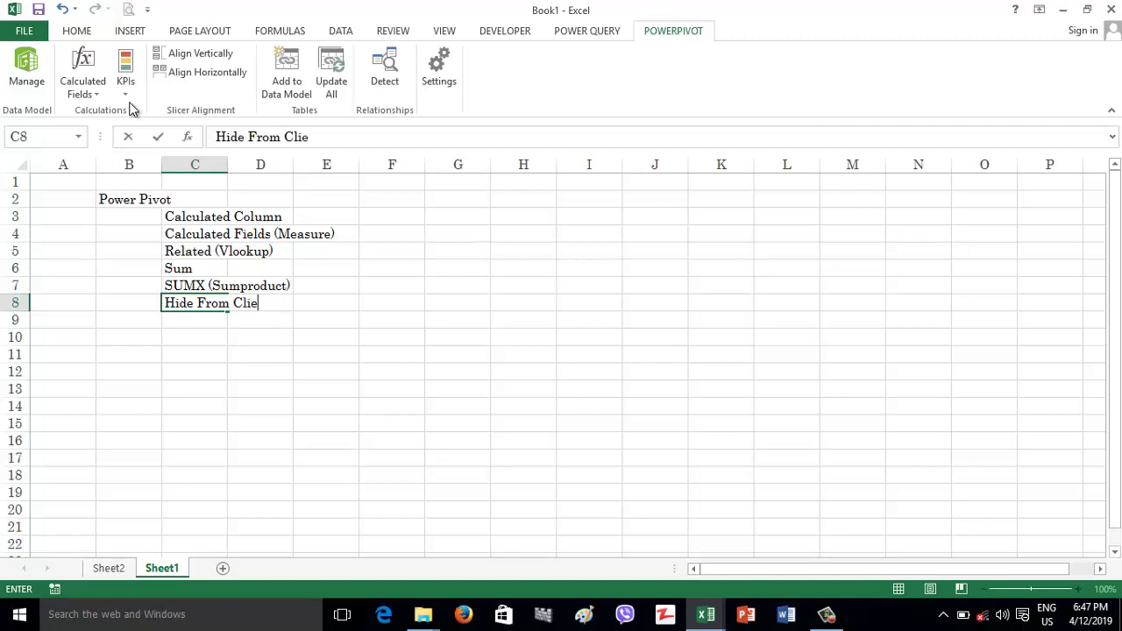
type("nts Toos")
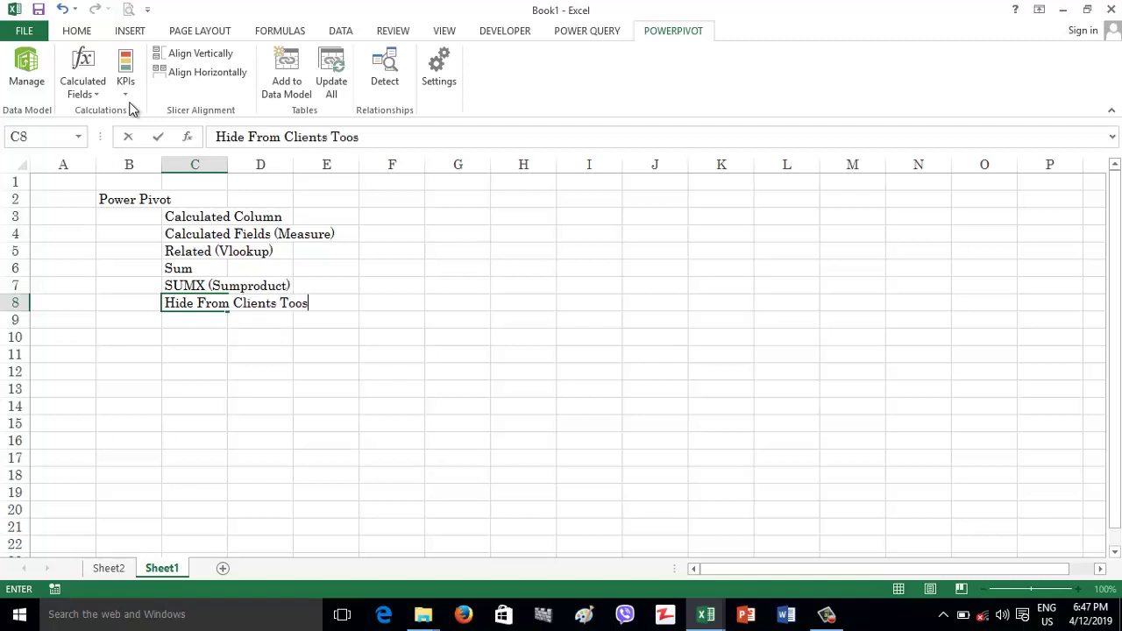
type("ls")
key("Return")
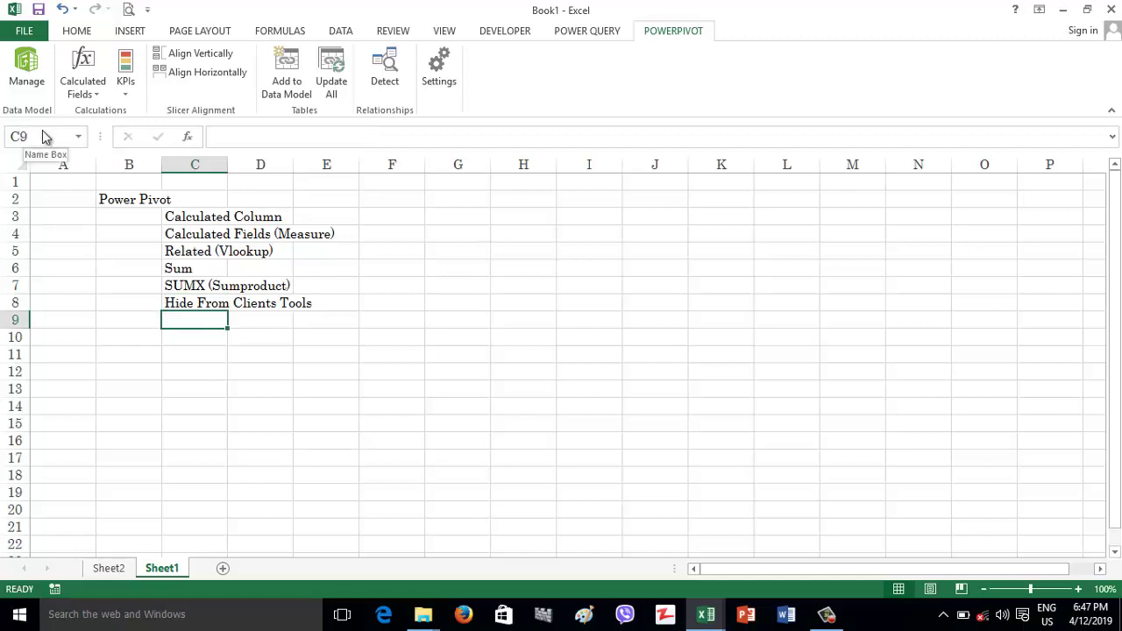
Step: Add the topics One To Many Relationships in cell C9 and Normalization in cell C10
type("One To")
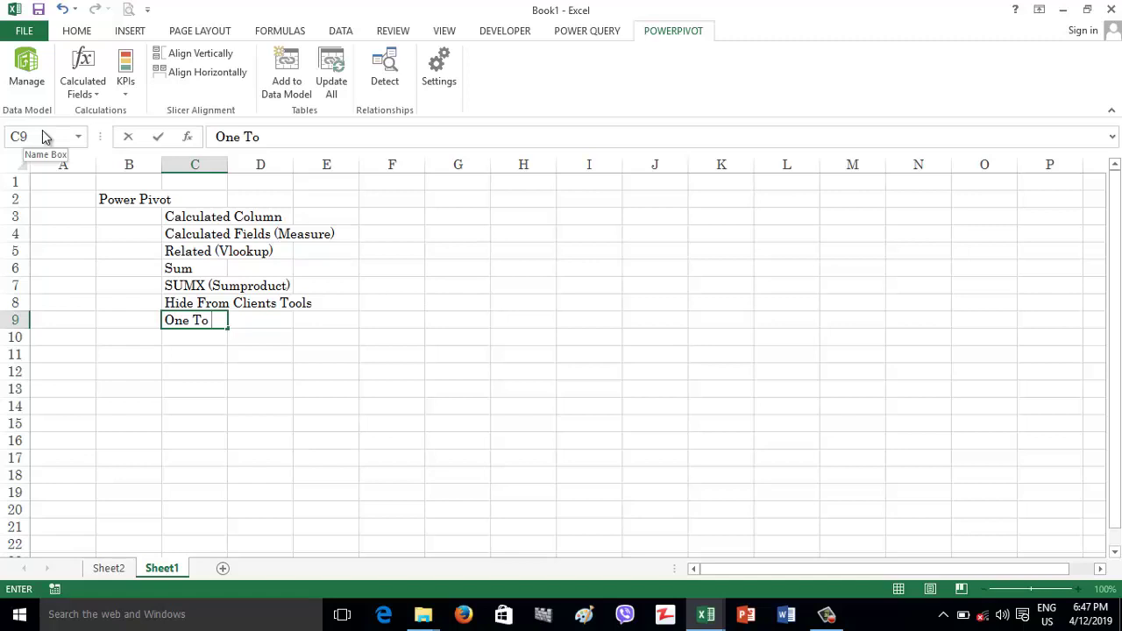
type("Many Relationships")
key("Return")
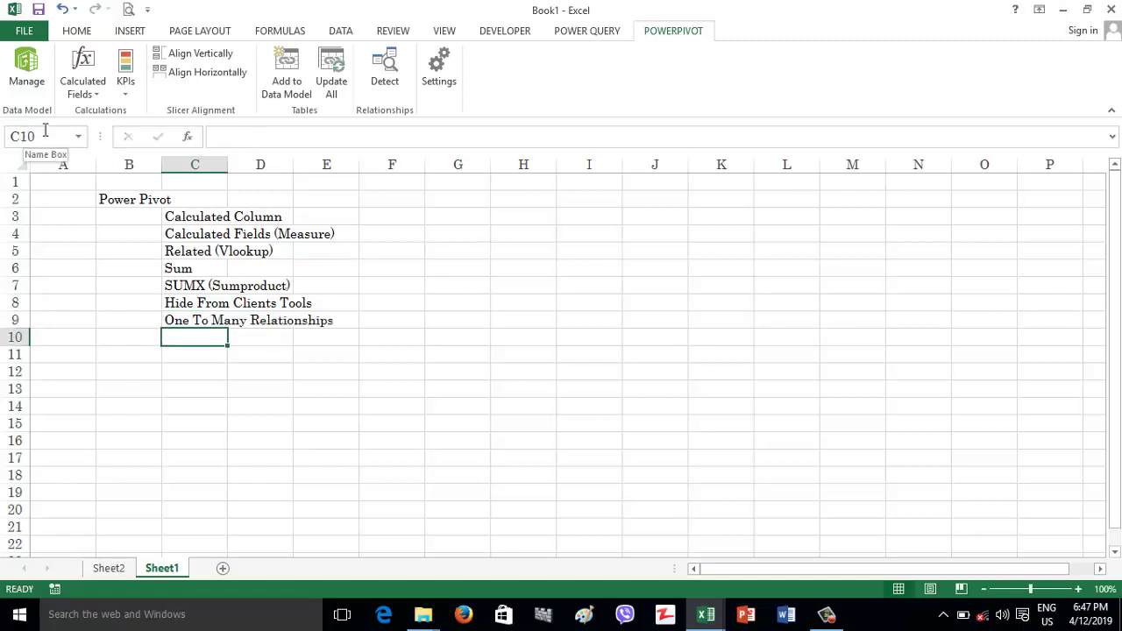
type("No")
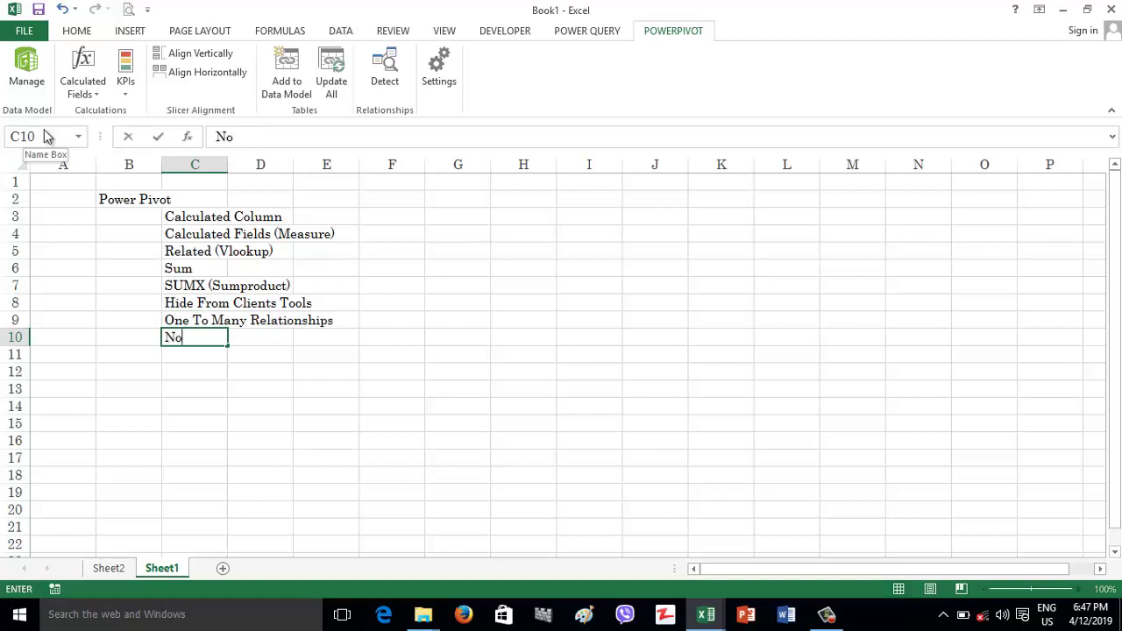
type("rmalization")
key("Return")
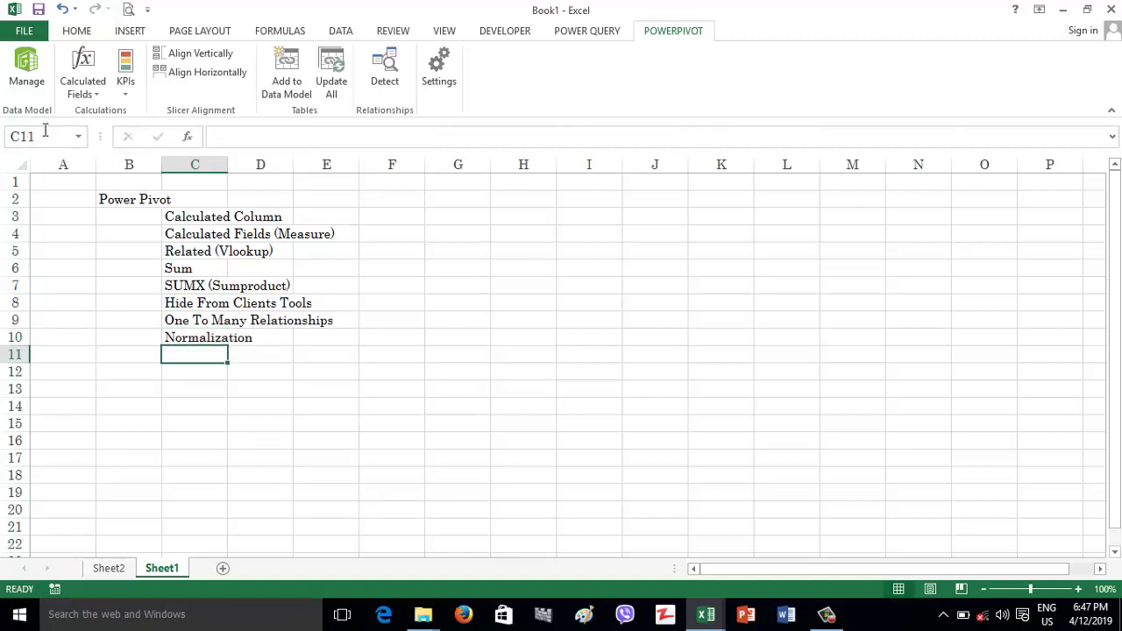
Step: Add the topics Denomalization in cell C11 and Star Schema in cell C12
type("Deno")
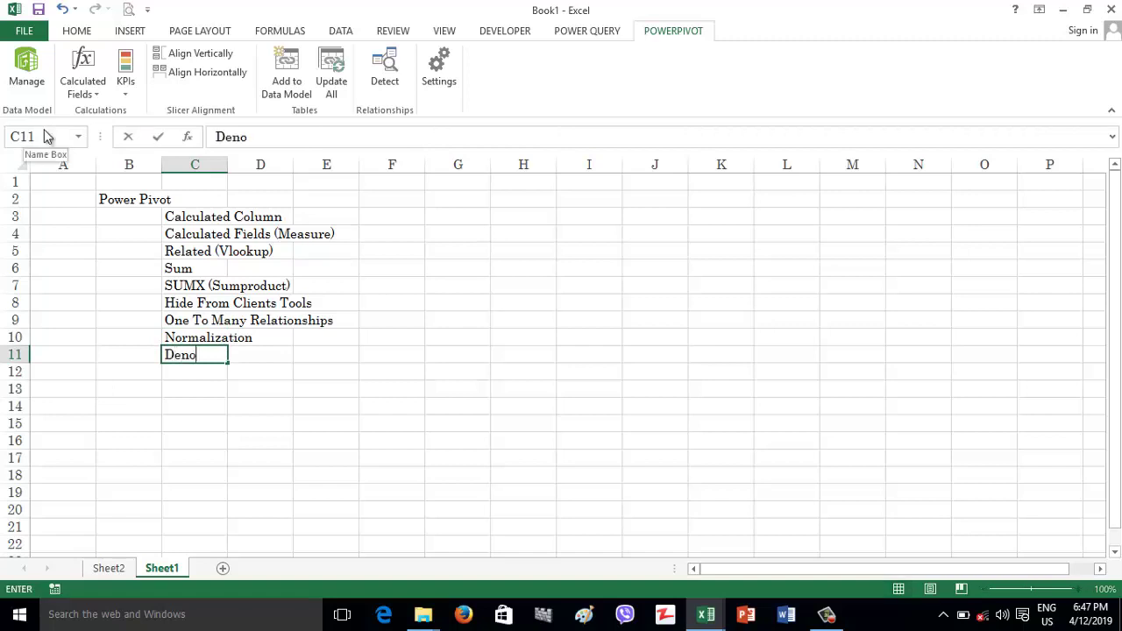
type("malization")
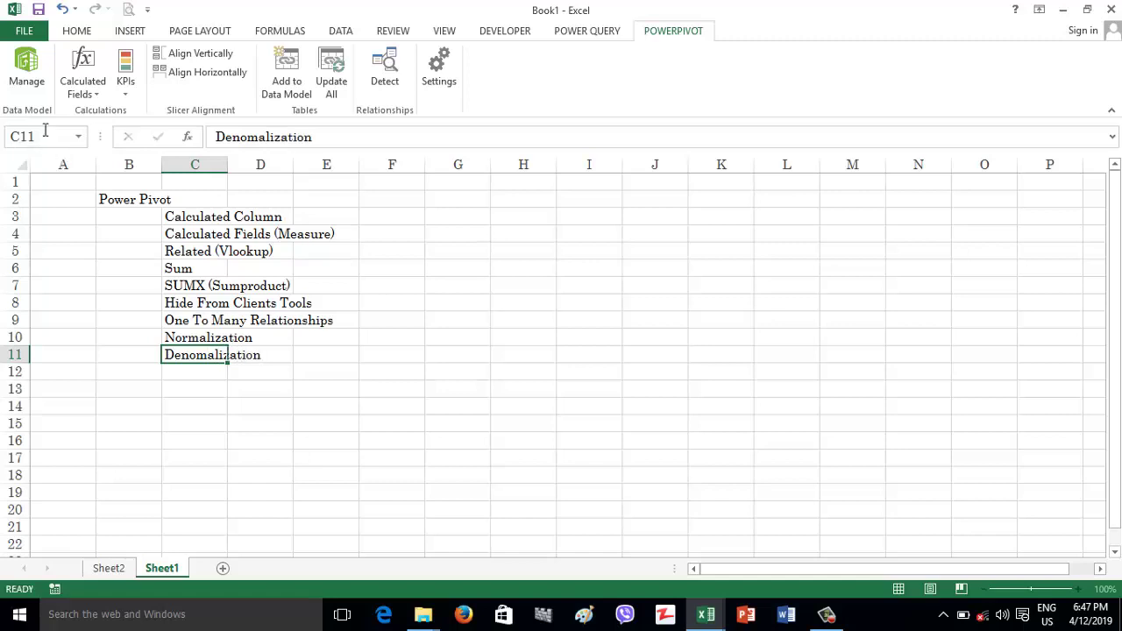
key("Return")
type("Satar")
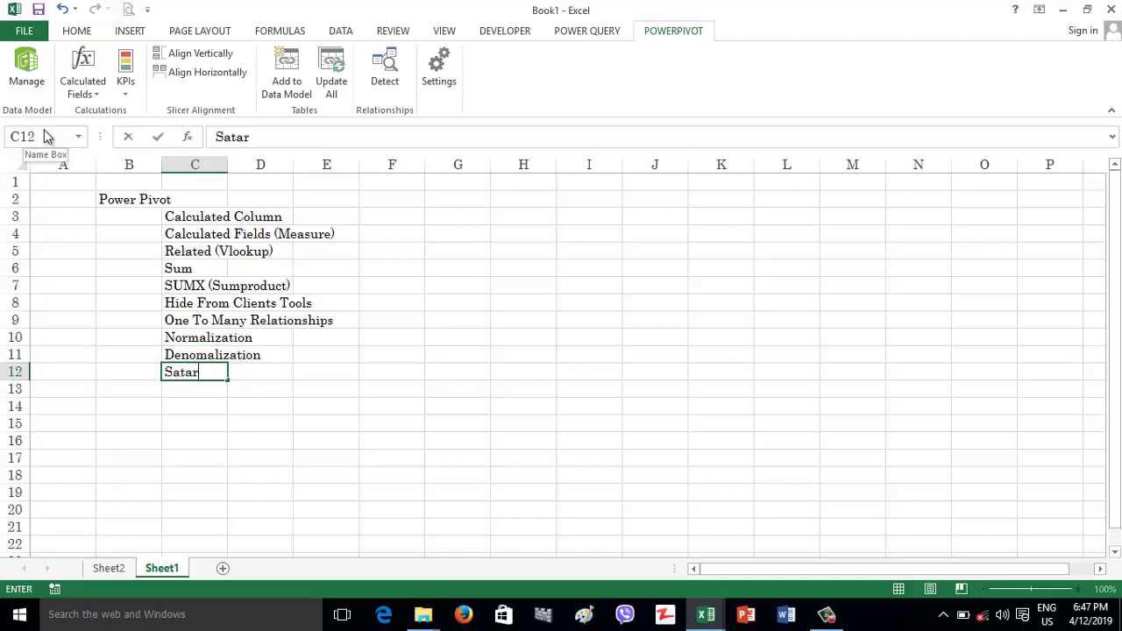
key("BackSpace")
key("BackSpace")
key("BackSpace")
type("tar Schema")
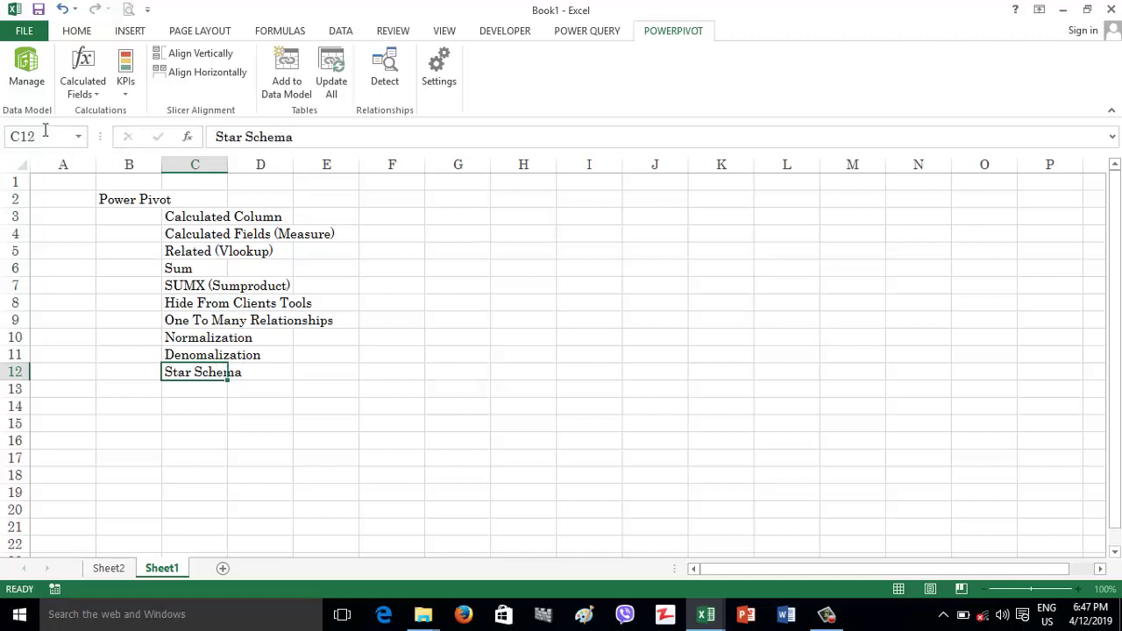
key("Return")
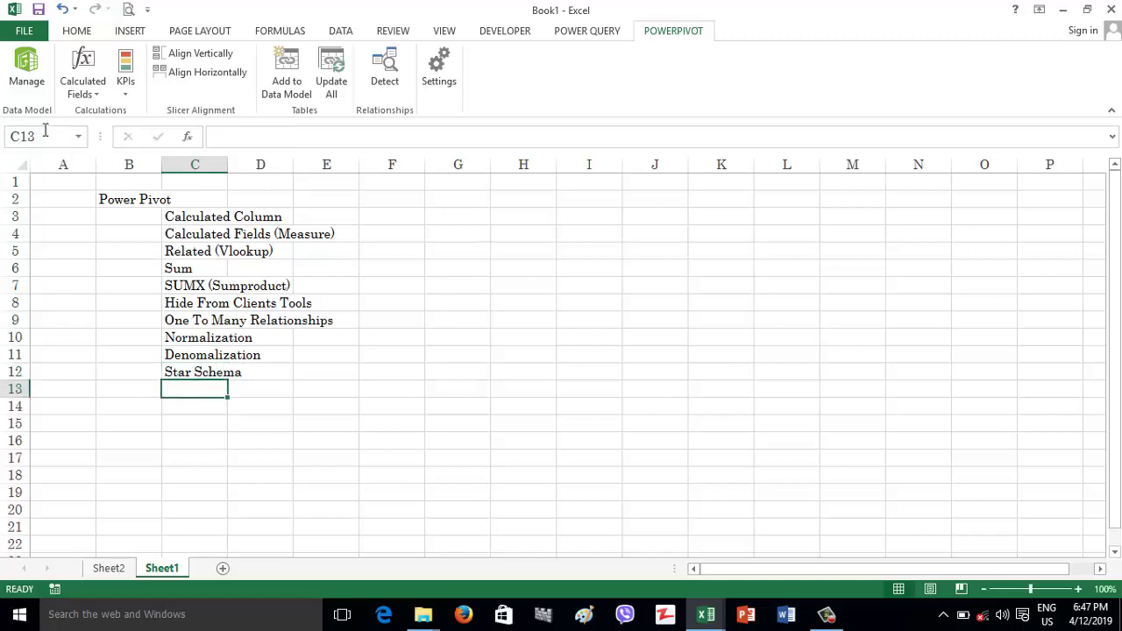
Step: In PowerPivot's diagram view, arrange the tables as a star with Sales in the centre and Category, Product and SubCategory around it
left_click(181, 368)
left_click(37, 82)
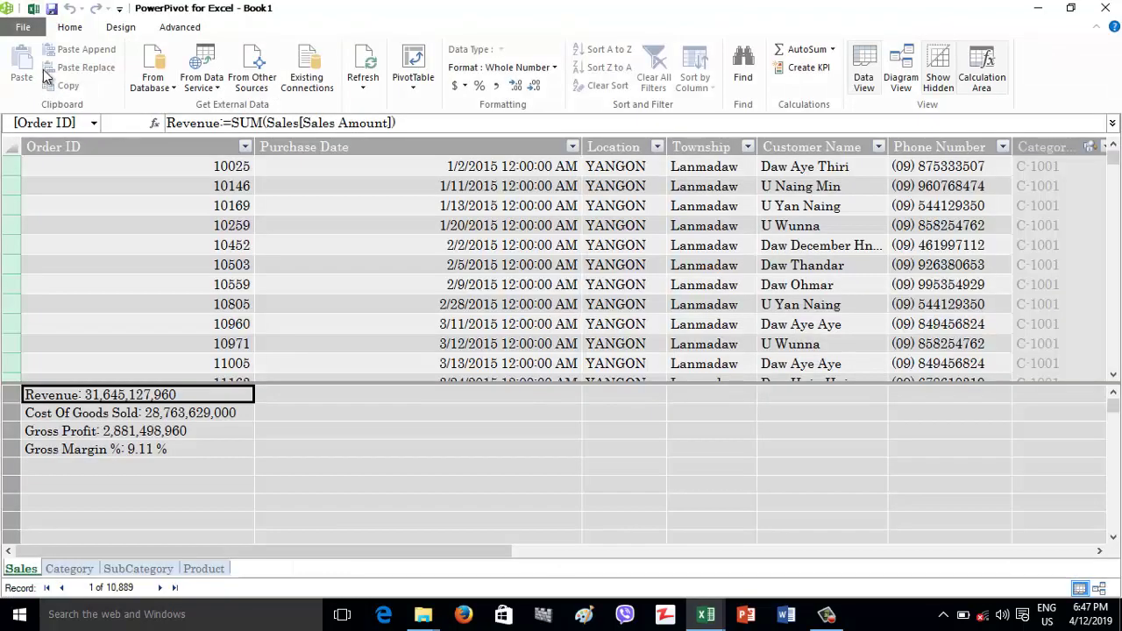
left_click(889, 60)
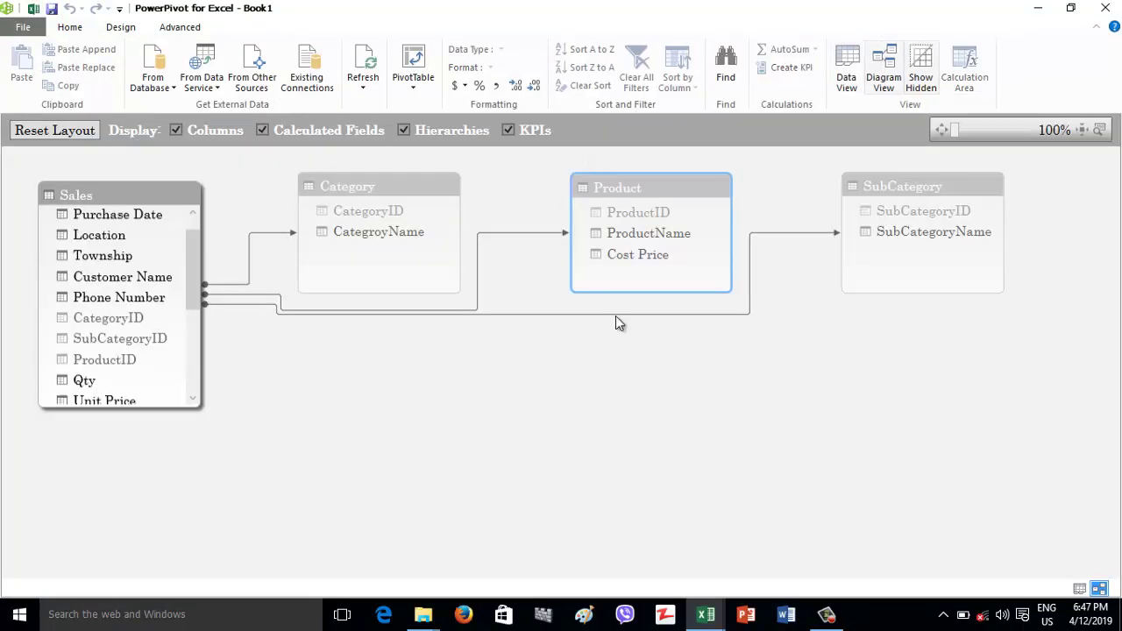
left_click_drag(131, 208, 618, 371)
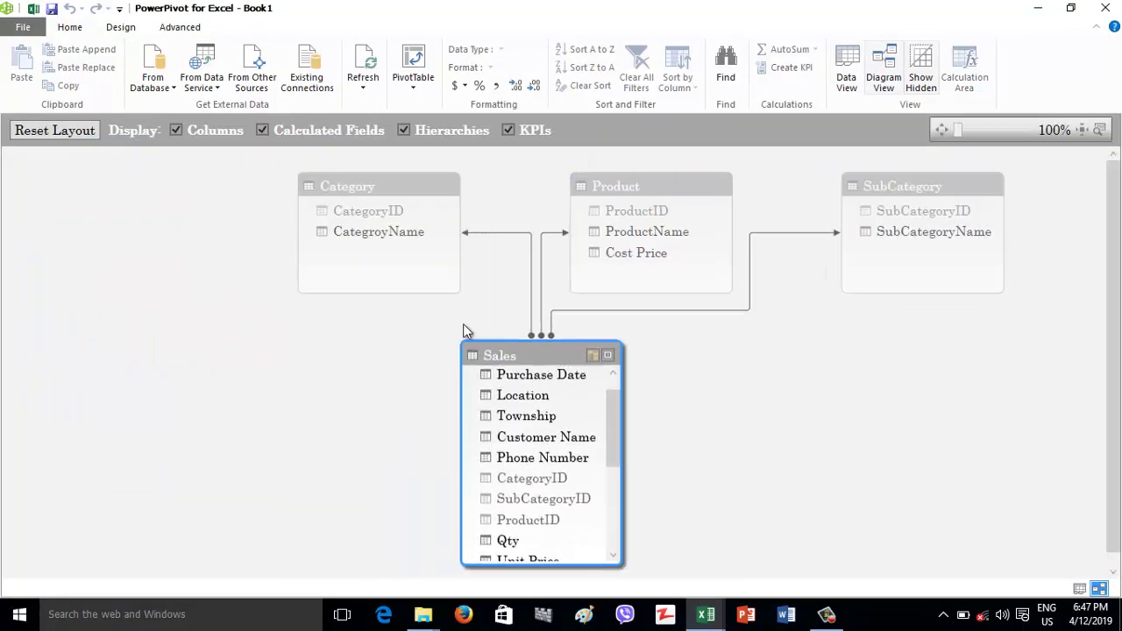
left_click_drag(341, 195, 154, 229)
left_click_drag(655, 186, 637, 185)
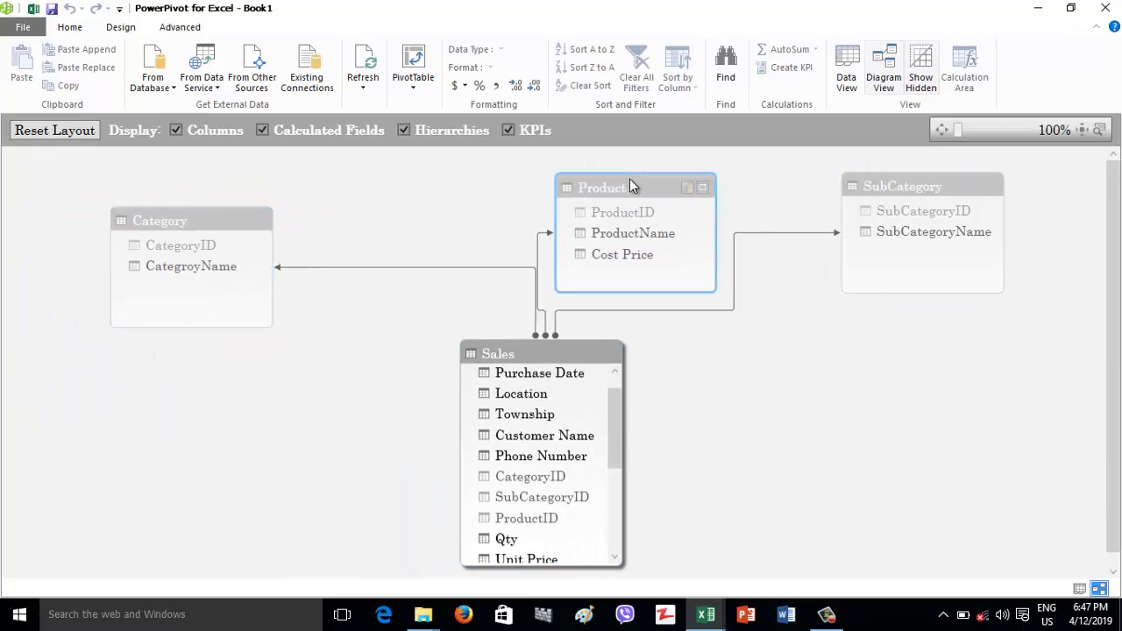
left_click_drag(897, 191, 890, 442)
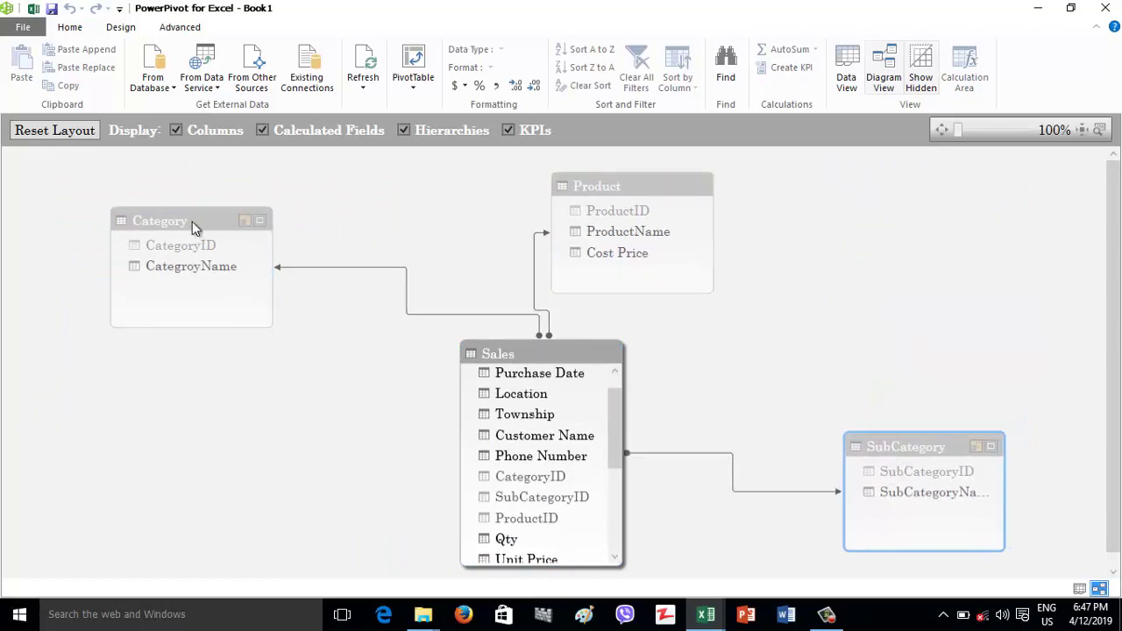
left_click_drag(192, 220, 176, 359)
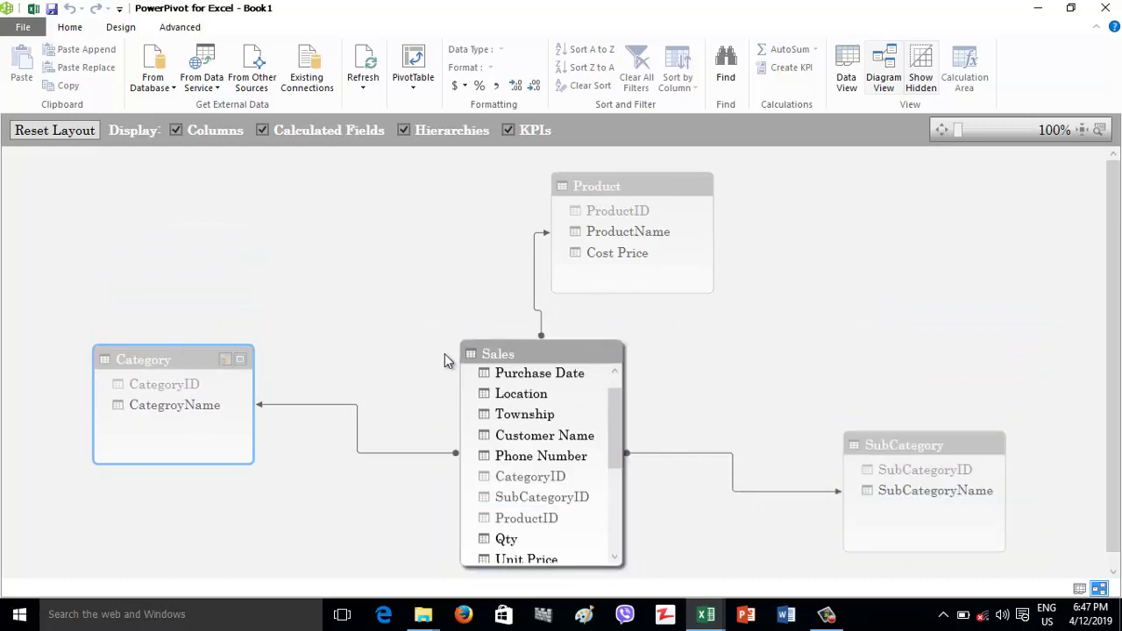
Step: Return to Sheet1 and review each Power Pivot topic in cells C3 to C12, from Calculated Column to Star Schema
left_click(33, 8)
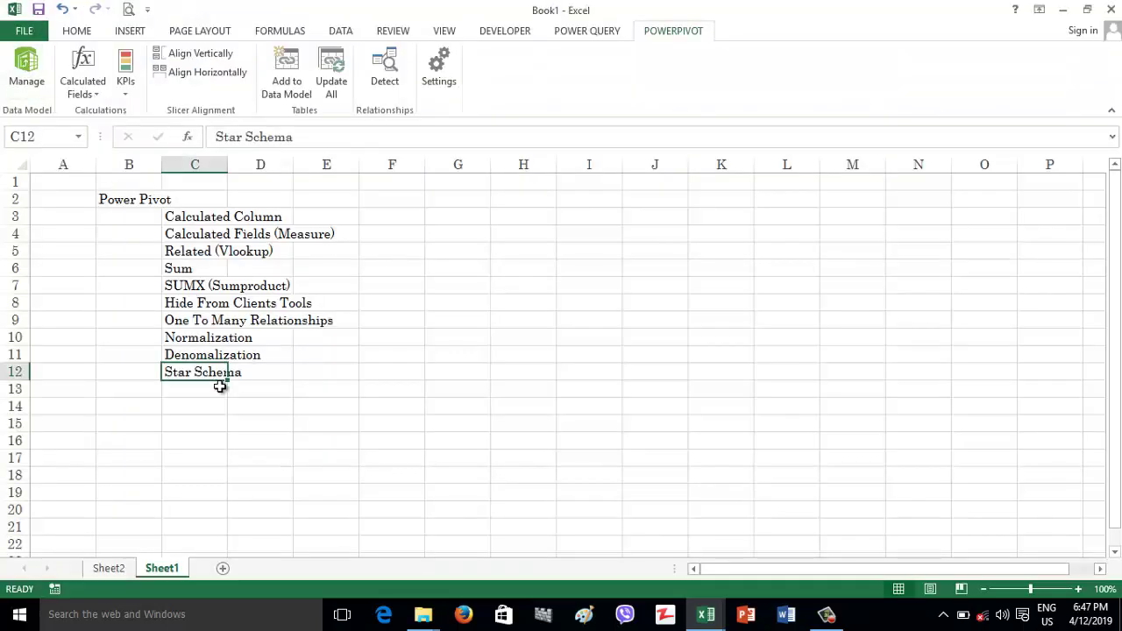
left_click(191, 342)
left_click(193, 318)
left_click_drag(196, 216, 190, 371)
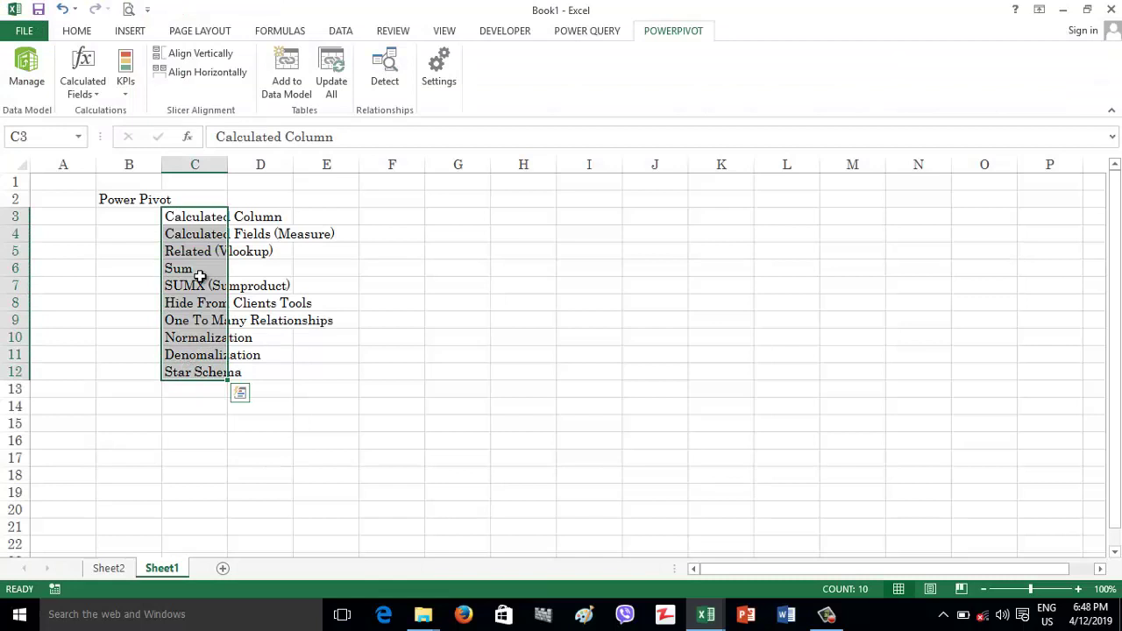
left_click(184, 219)
left_click(184, 235)
left_click(182, 253)
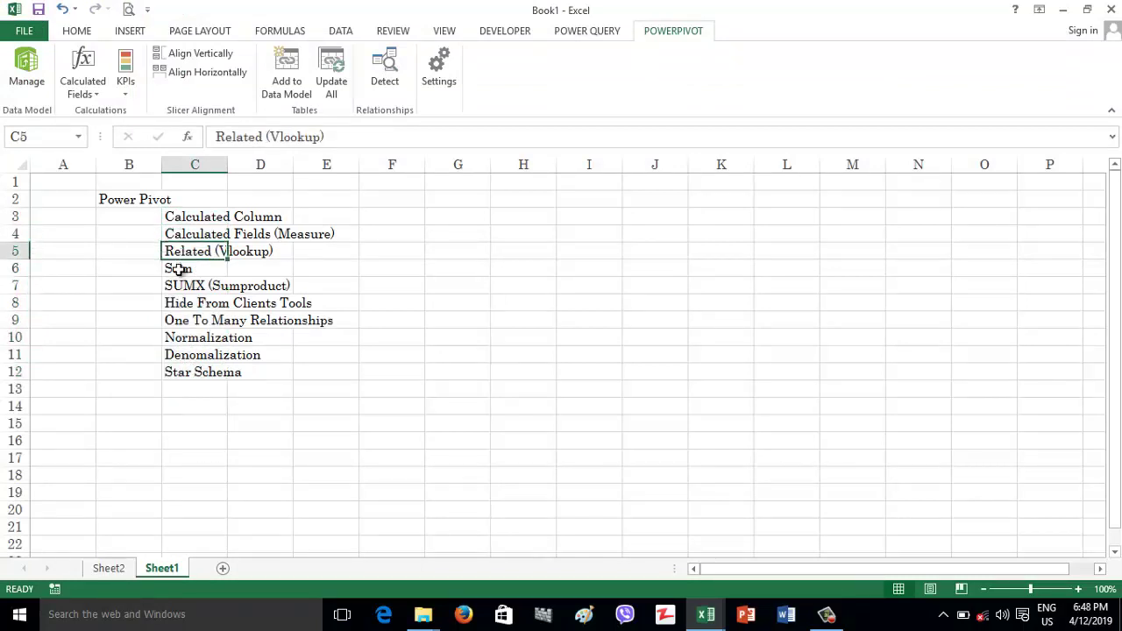
left_click(181, 269)
left_click(180, 287)
left_click(177, 304)
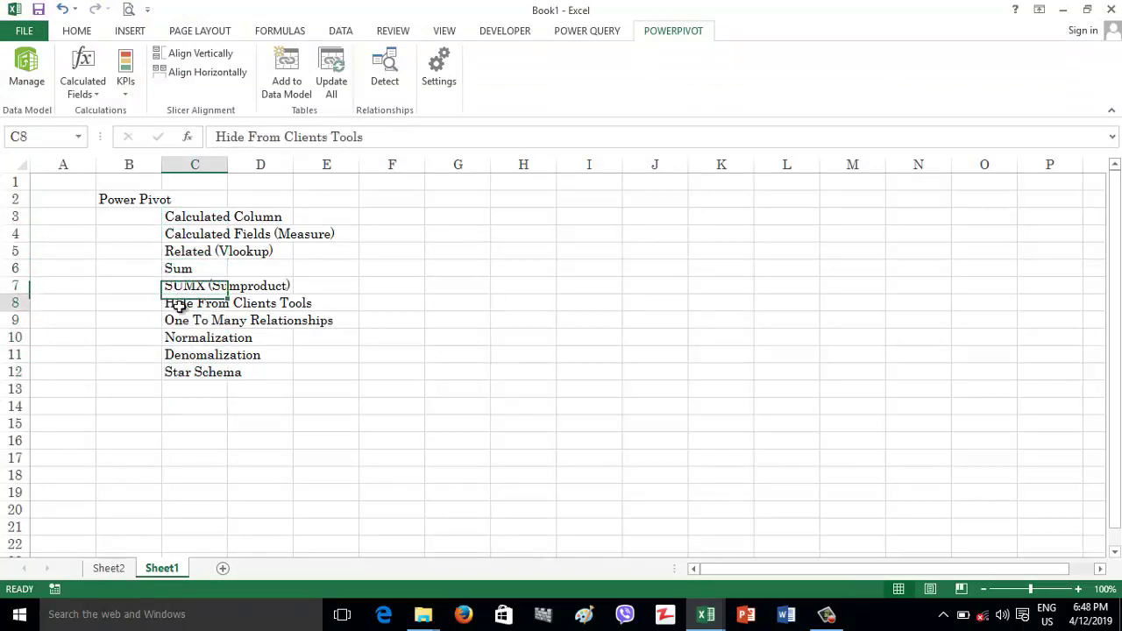
left_click(175, 326)
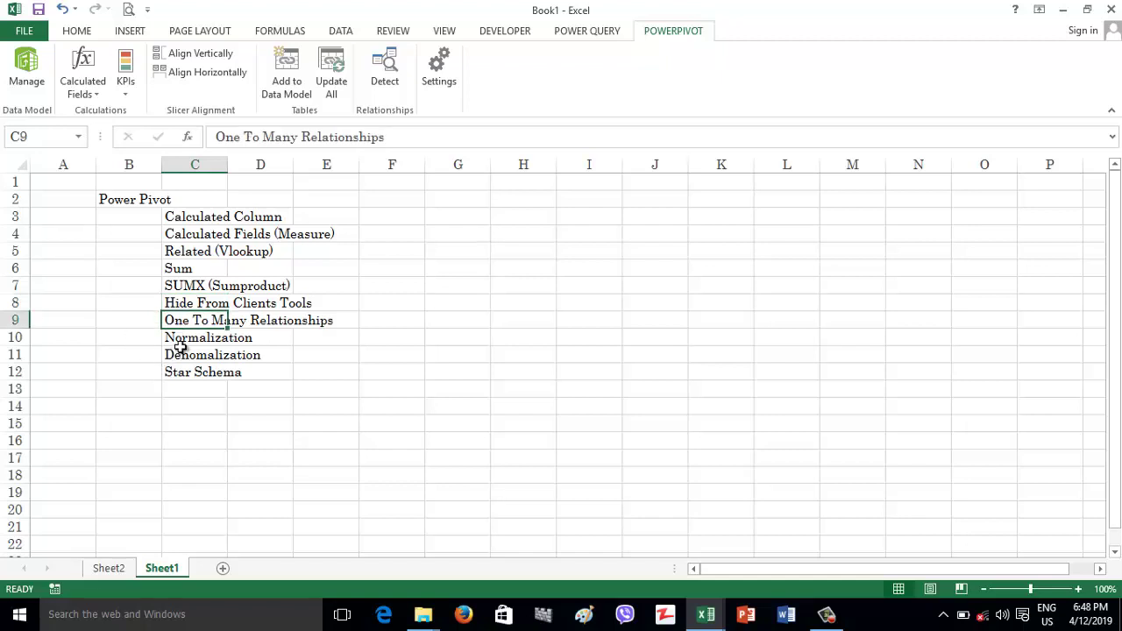
left_click(176, 341)
left_click(175, 359)
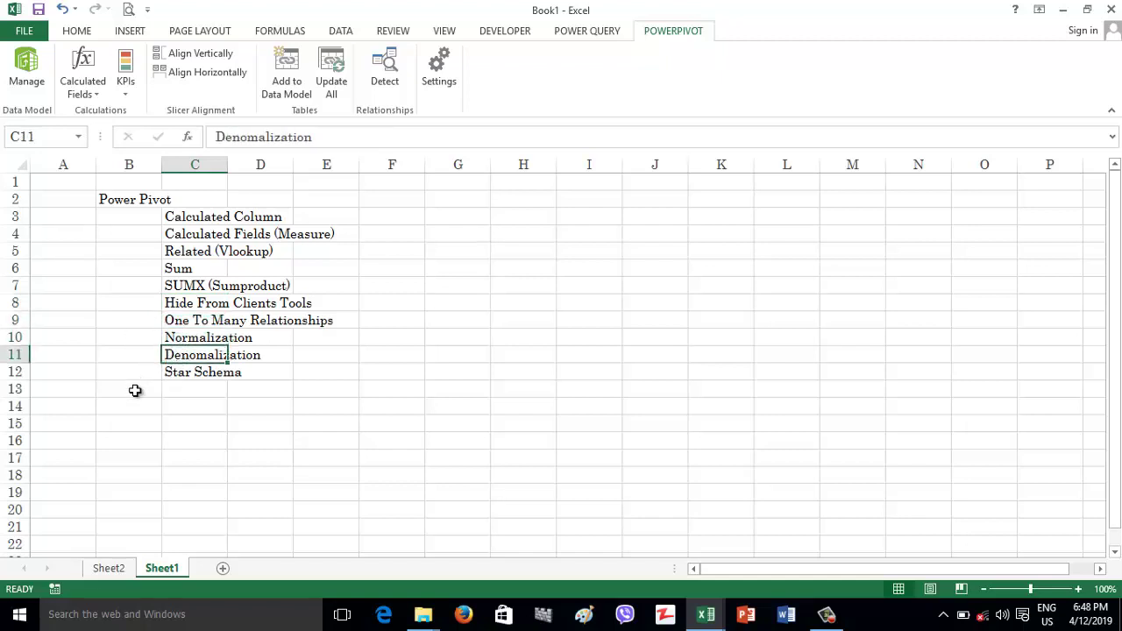
left_click(186, 375)
left_click(62, 182)
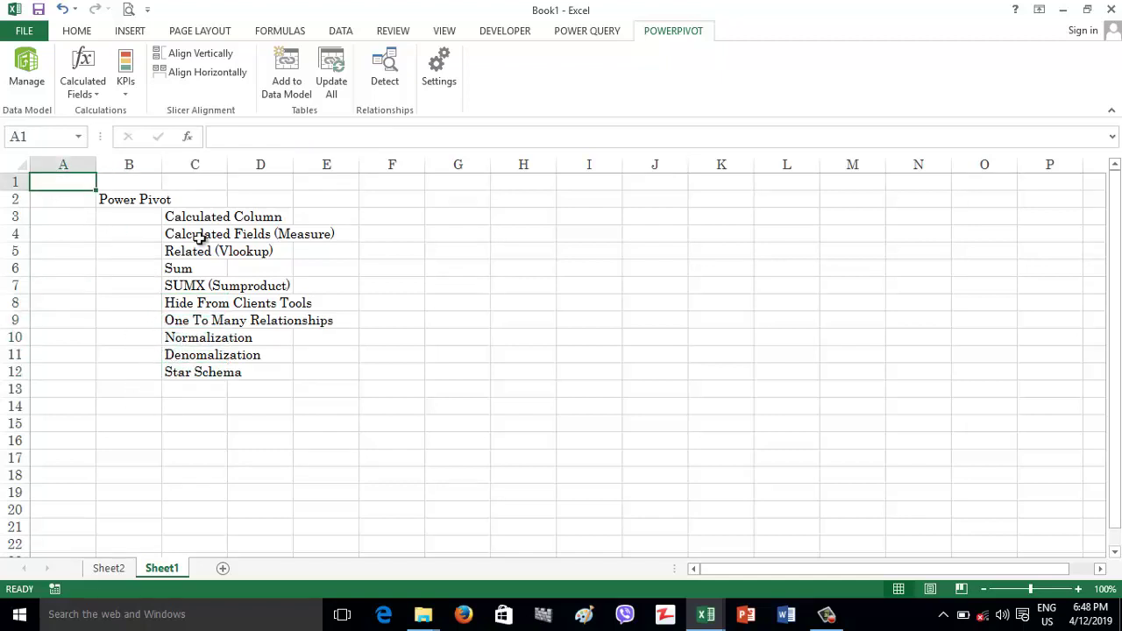